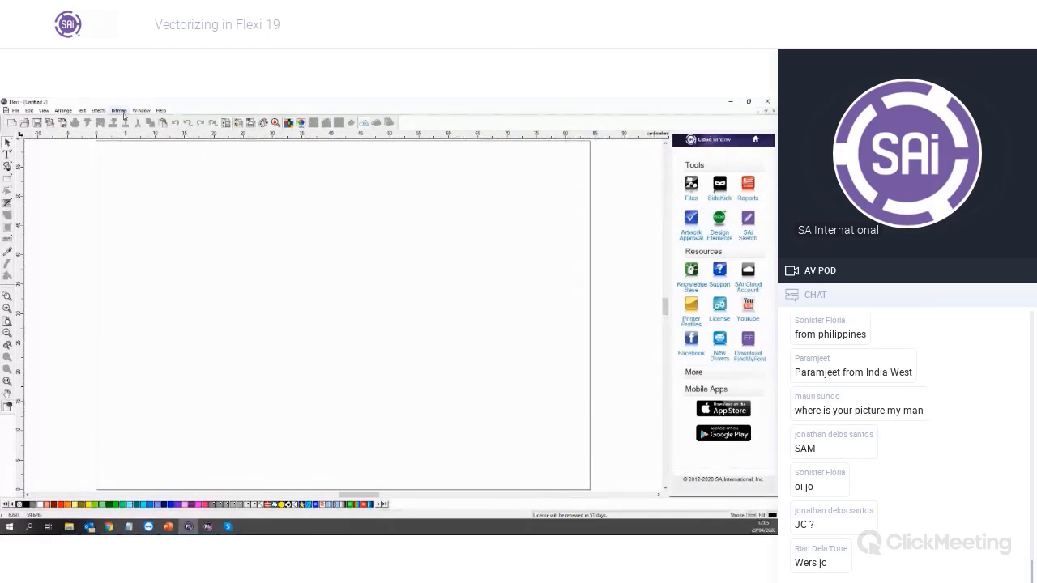
click(119, 110)
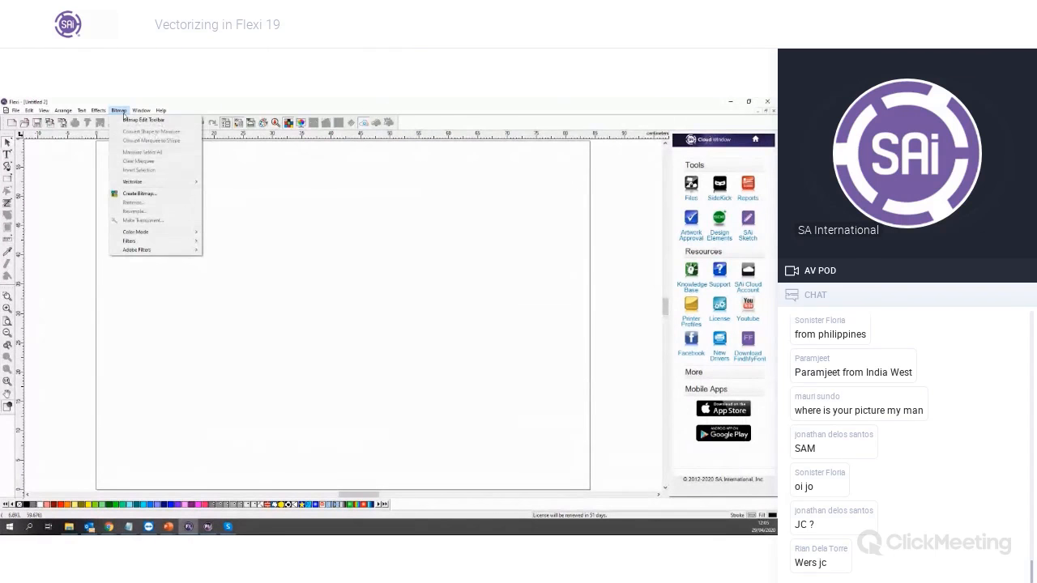
mouse_move(174, 186)
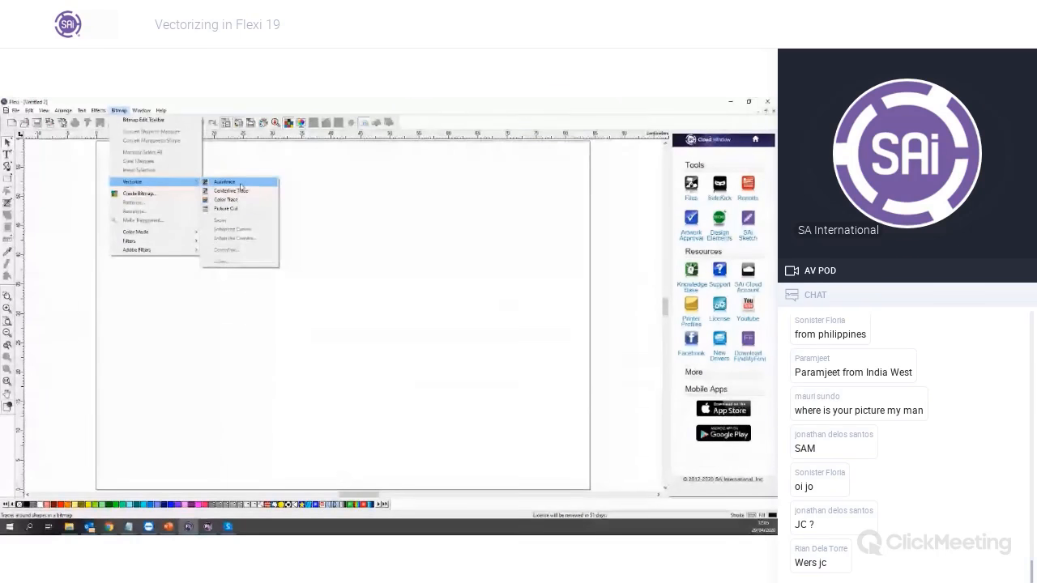
click(360, 230)
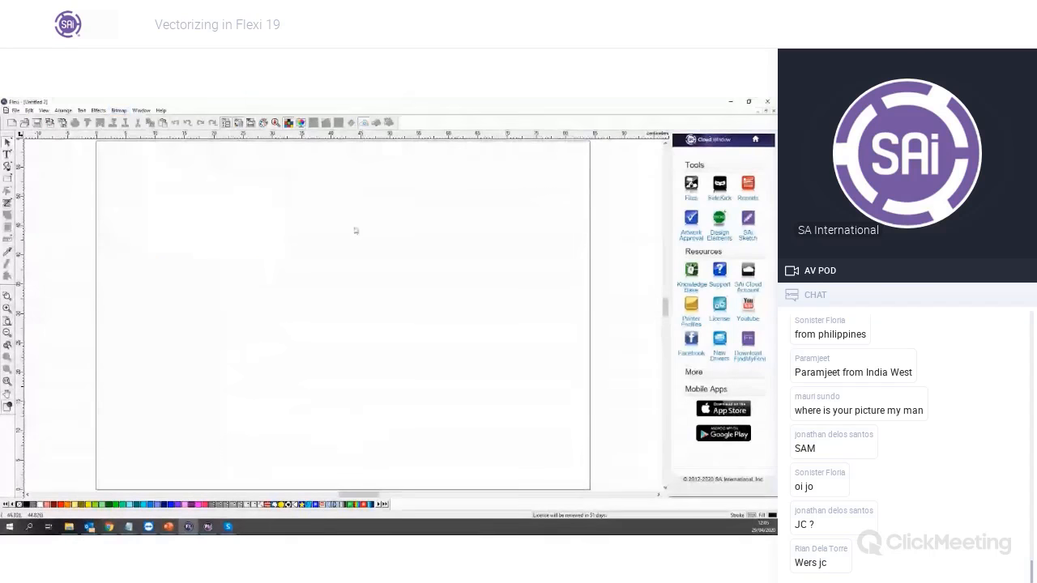
Import AutoTrace.tif from the Vectorizing Webinar folder on the desktop and place it in the upper part of the page
click(52, 123)
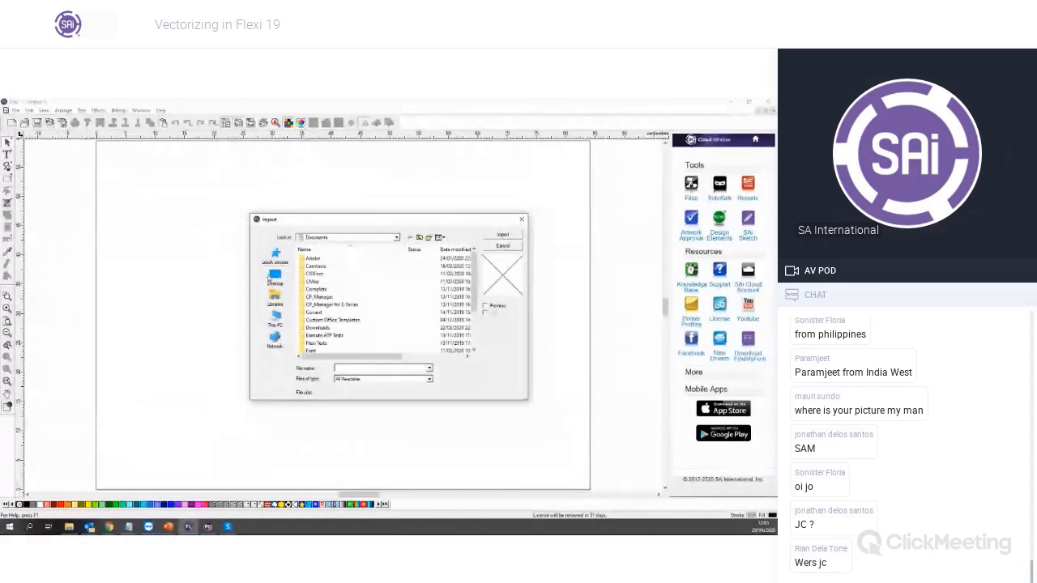
click(272, 278)
scroll(349, 340, down, 5)
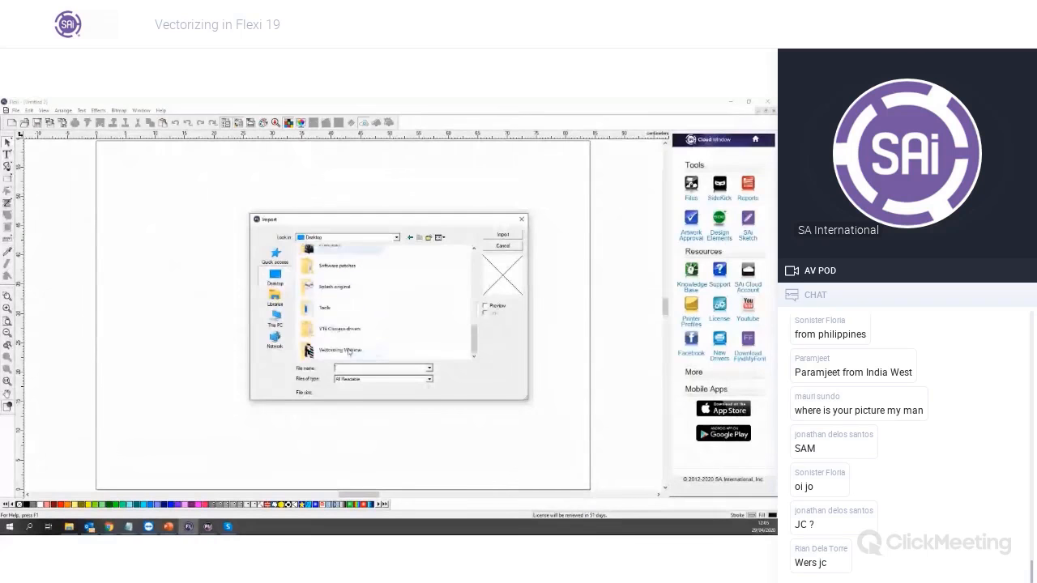
double_click(349, 351)
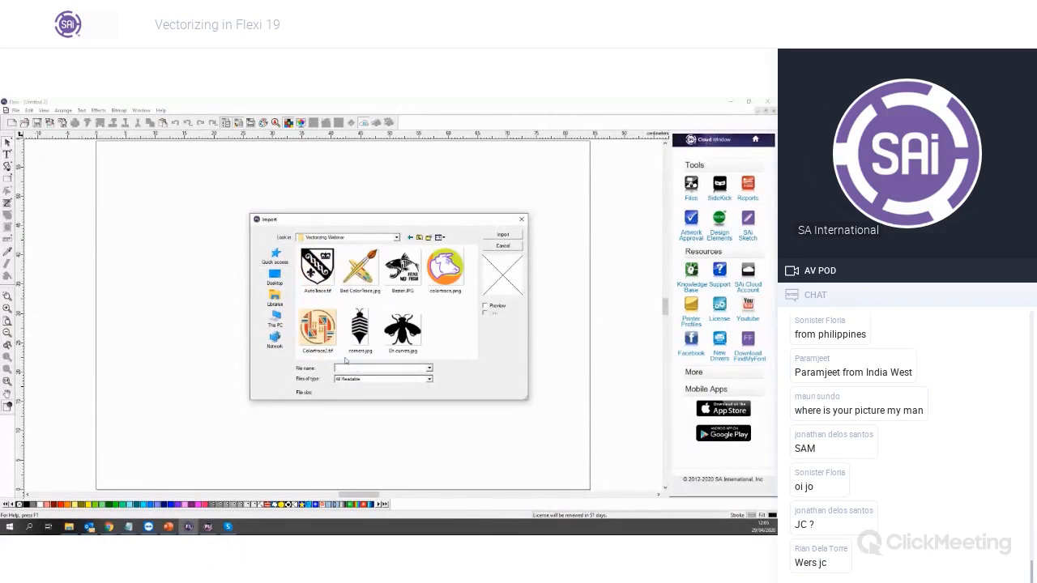
double_click(320, 271)
click(256, 211)
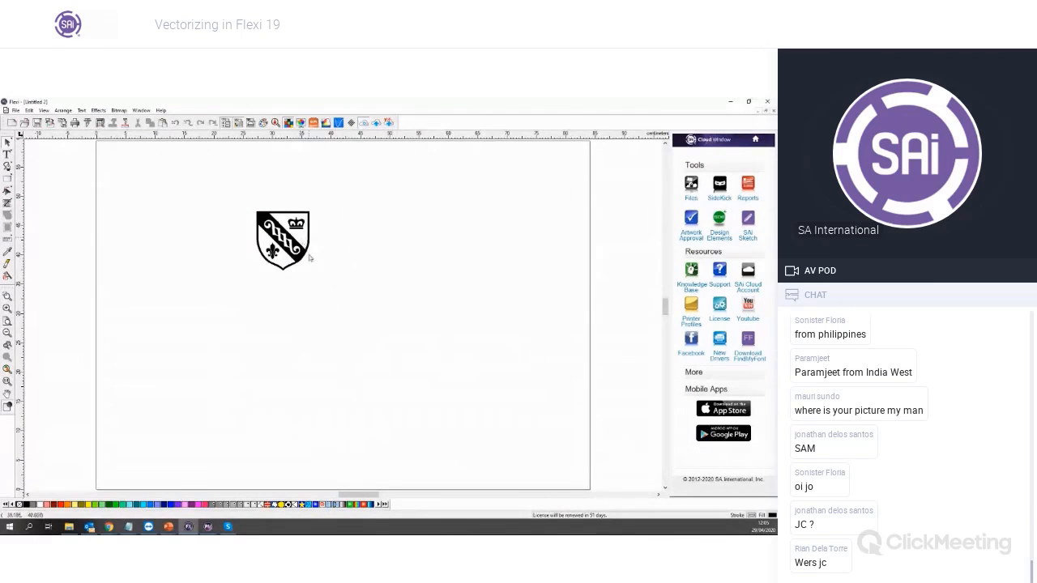
Reposition the imported shield bitmap and examine its crown and edges up close
scroll(290, 253, up, 6)
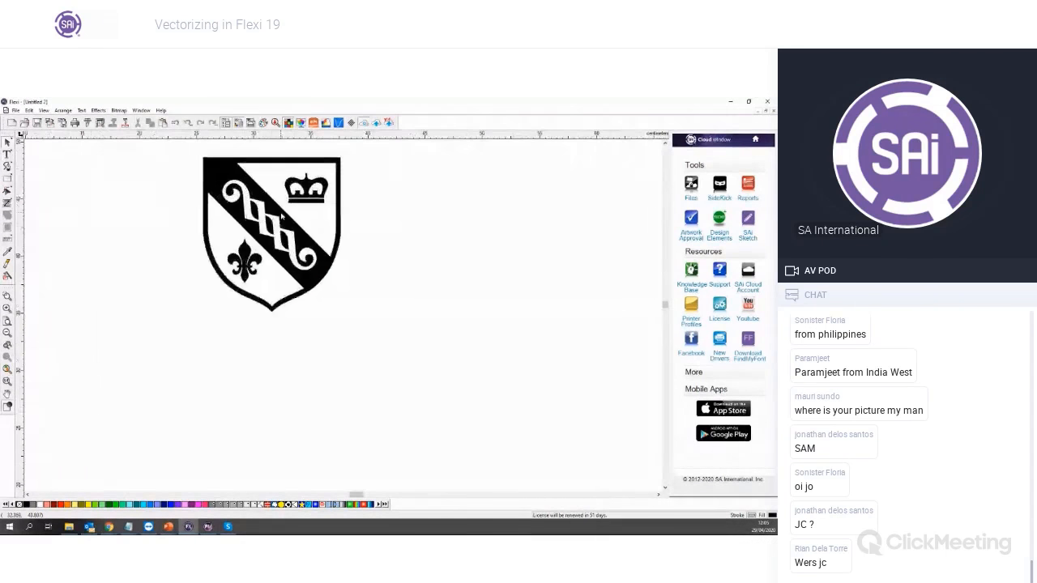
drag(273, 259, 272, 334)
scroll(275, 328, up, 5)
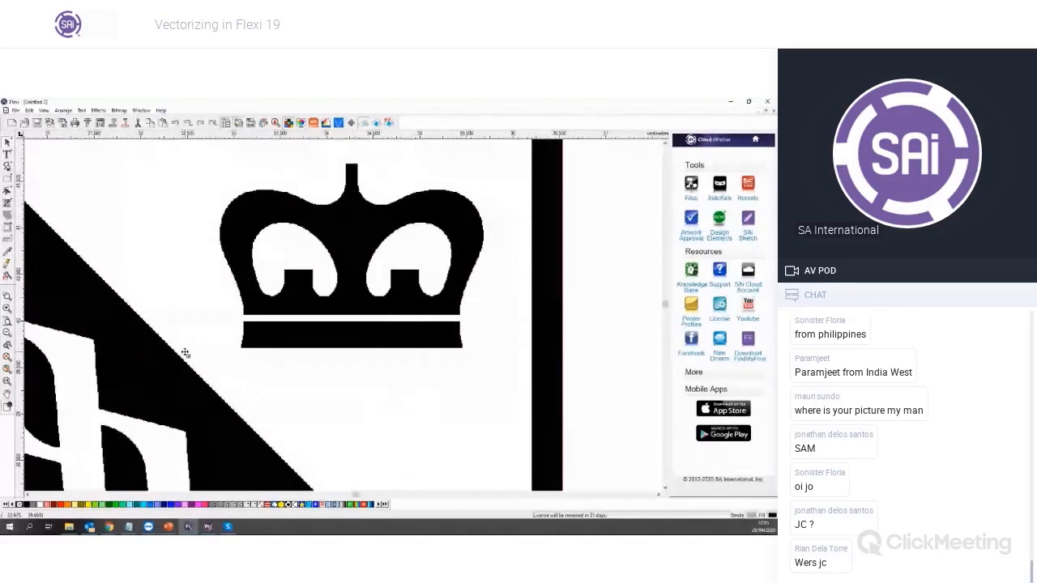
scroll(190, 347, down, 3)
scroll(215, 327, up, 3)
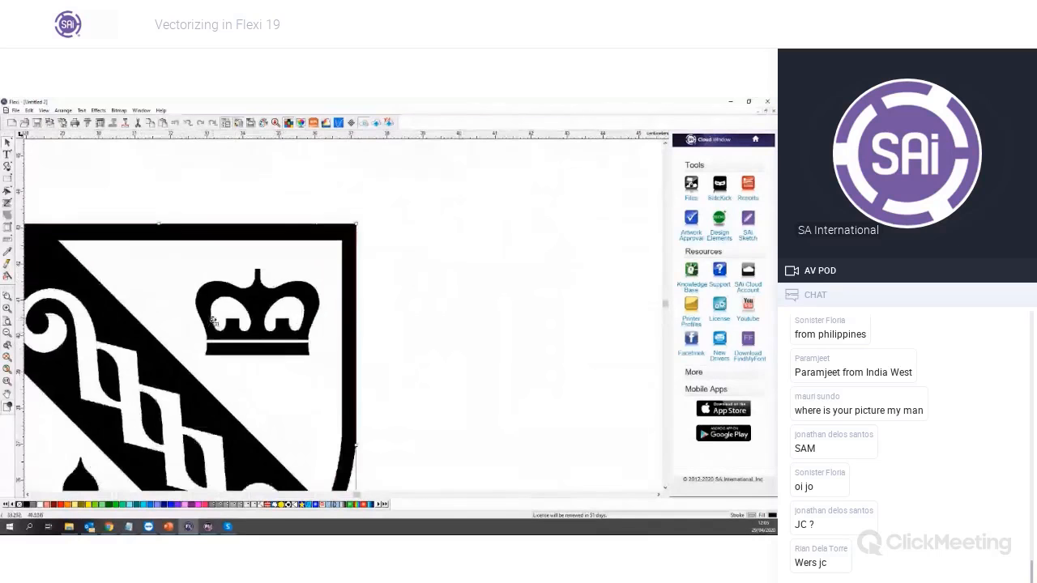
scroll(243, 336, down, 4)
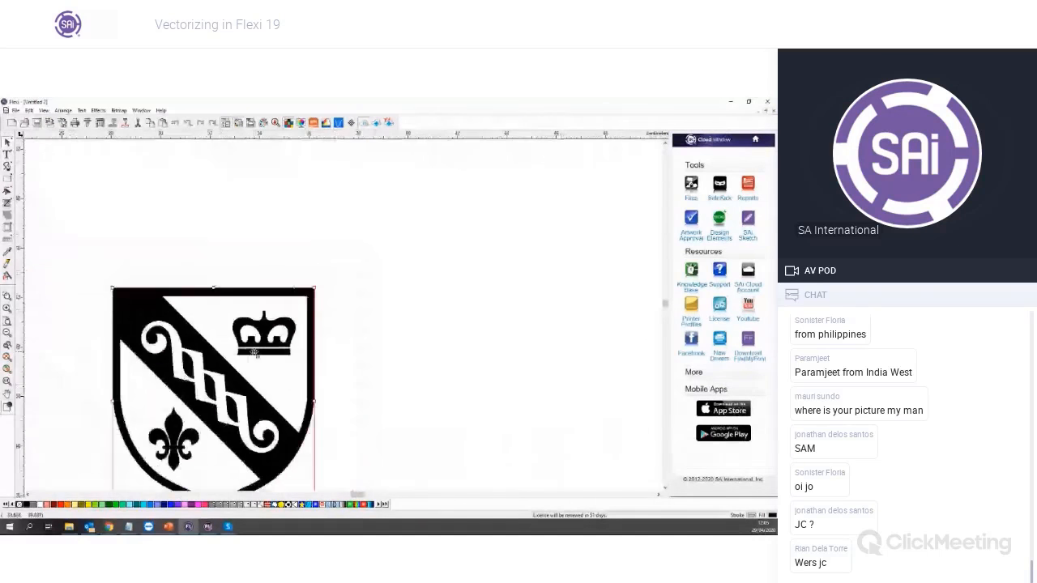
drag(295, 328, 329, 286)
click(400, 329)
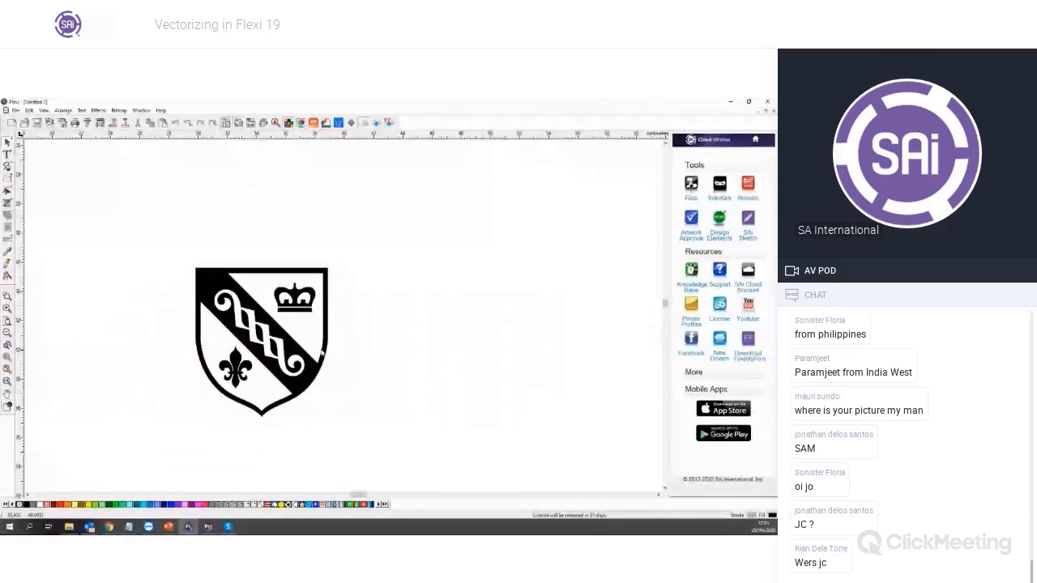
Try to send the shield bitmap to Cut/Plot
click(279, 340)
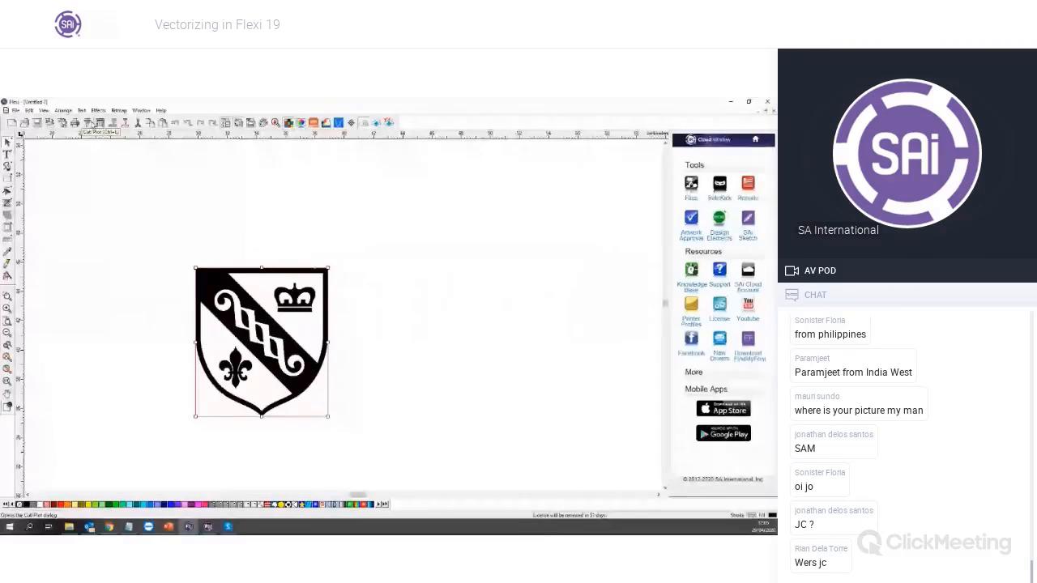
click(98, 123)
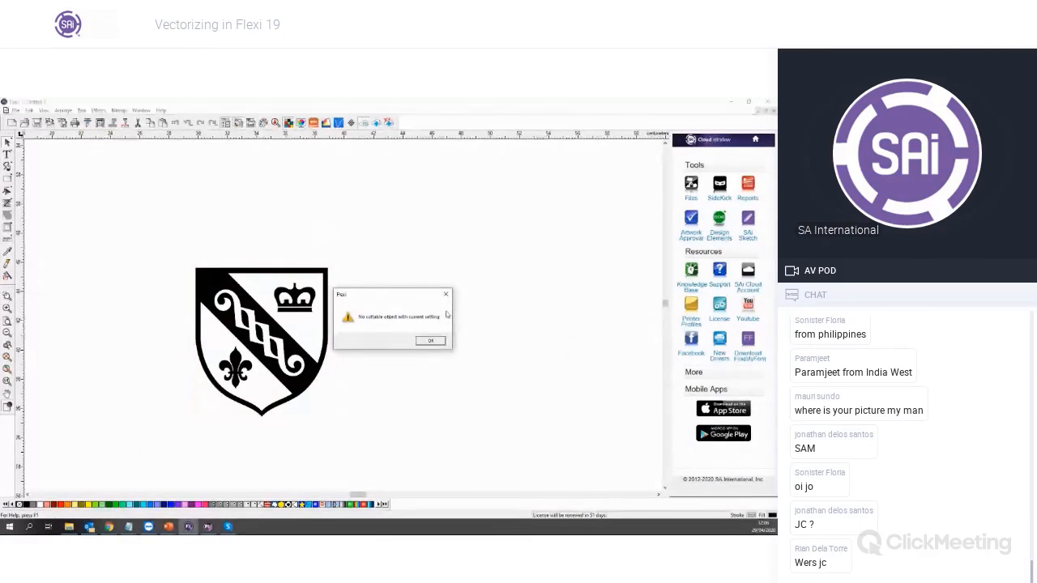
click(431, 341)
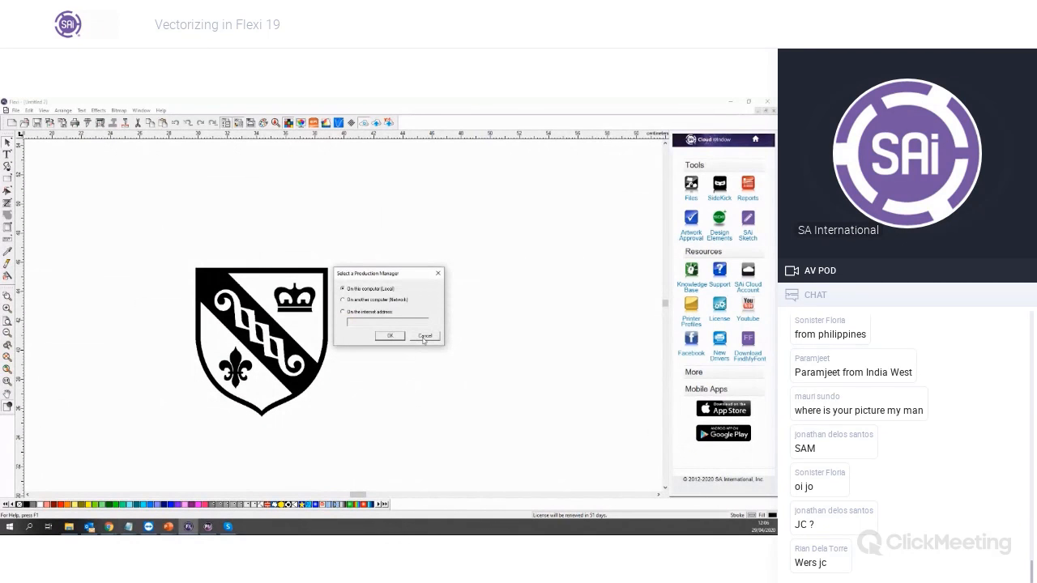
click(422, 336)
click(288, 359)
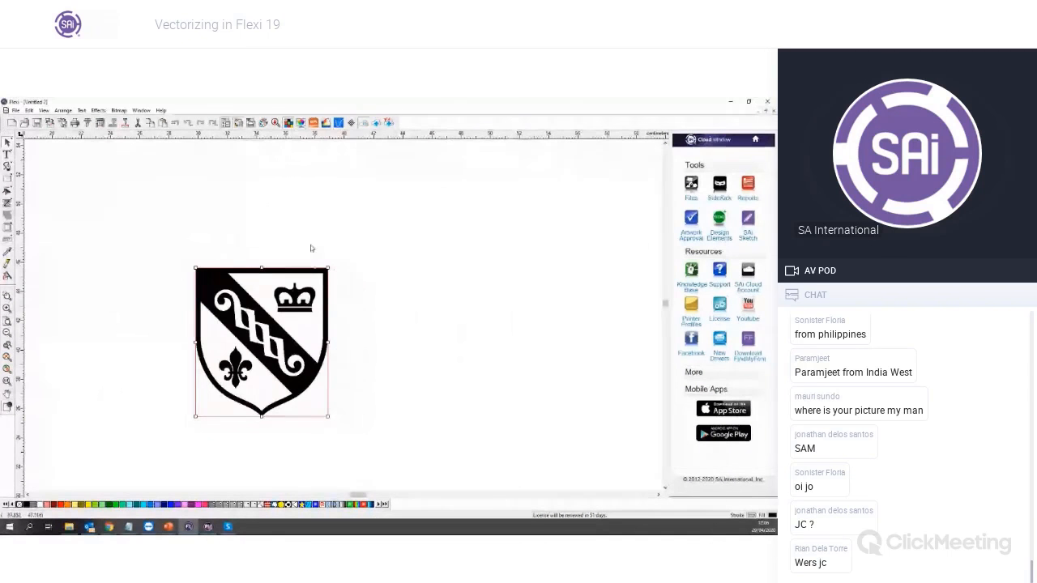
click(268, 431)
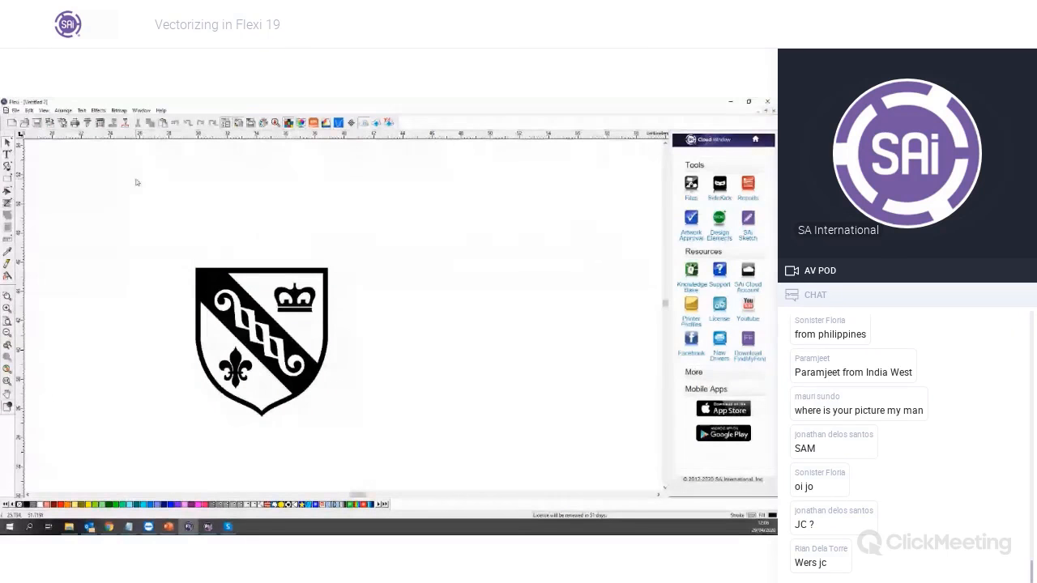
Vectorize the shield bitmap with Autotrace, enclosing the whole shield in the trace area
click(224, 268)
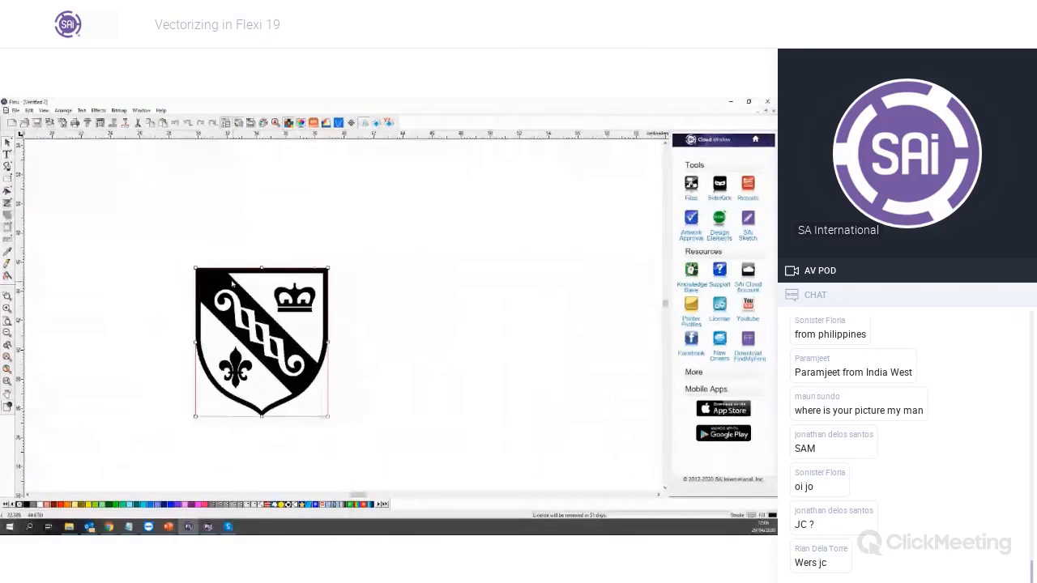
click(119, 110)
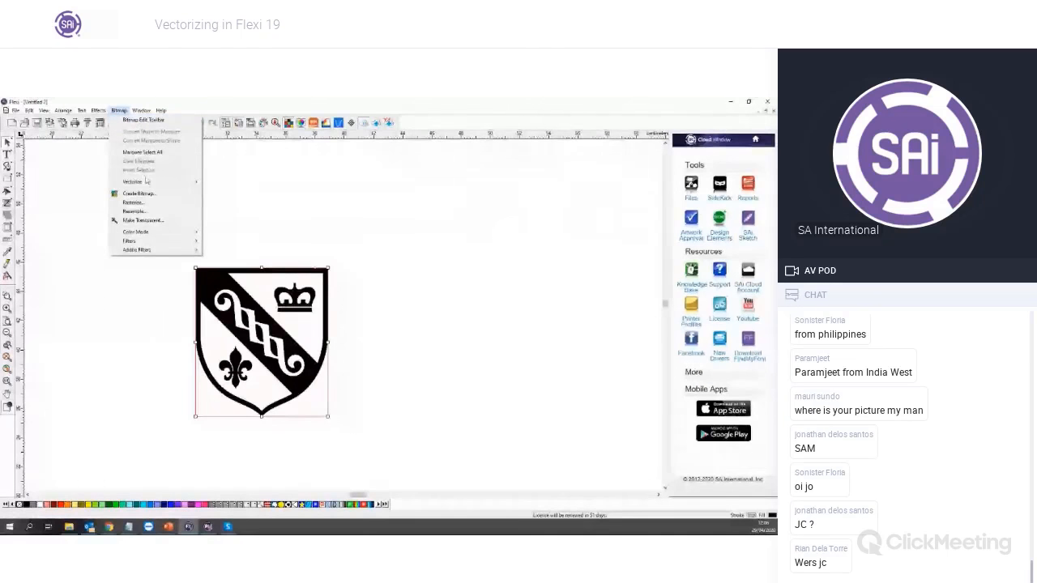
mouse_move(162, 182)
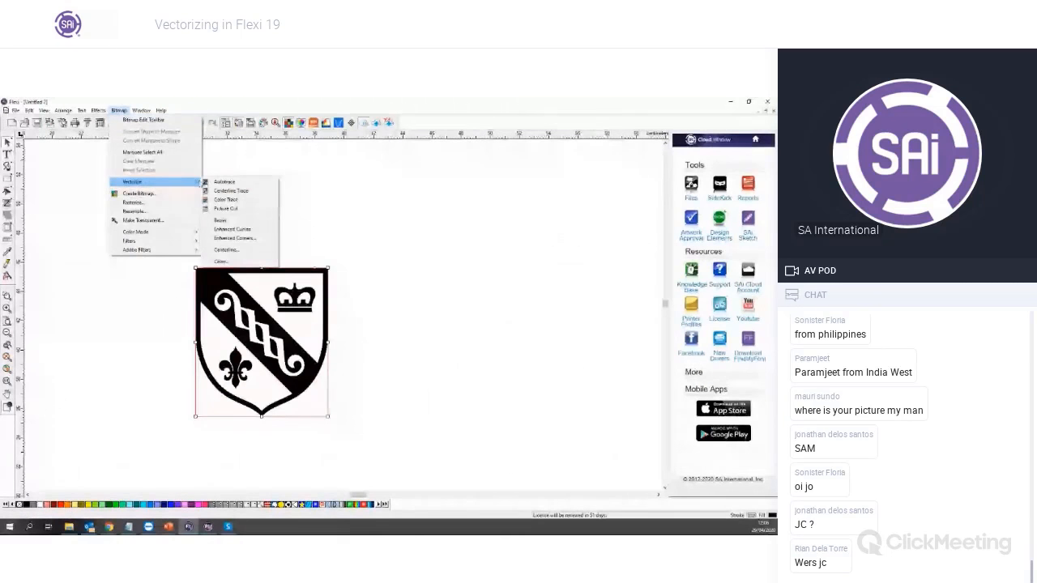
click(231, 182)
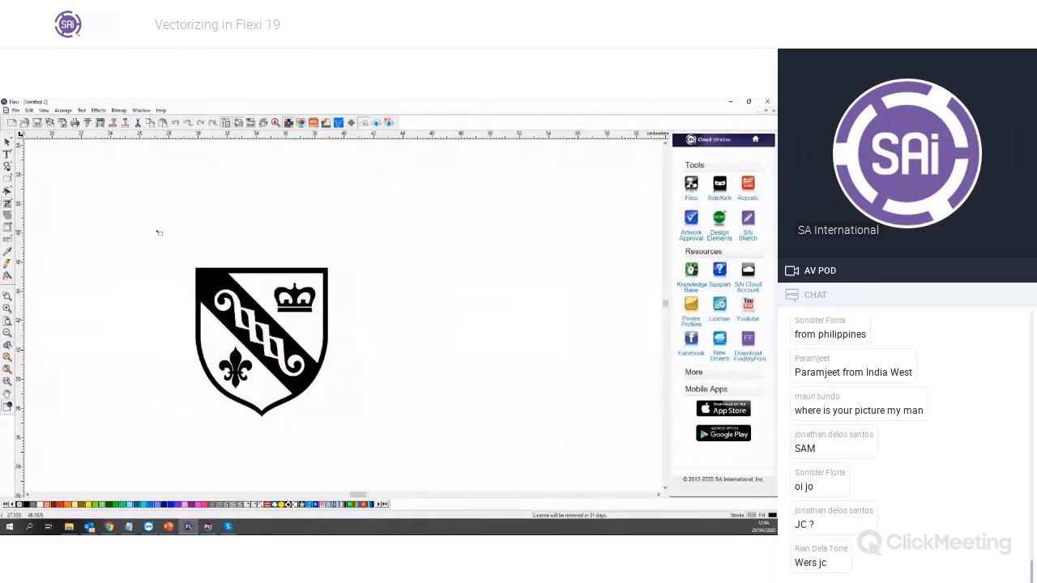
drag(156, 231, 364, 442)
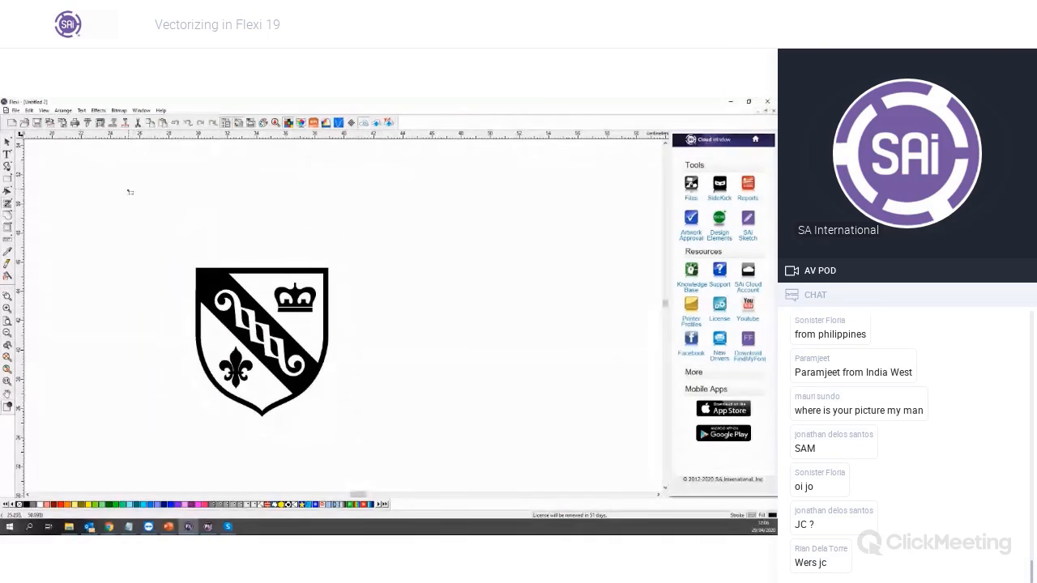
Move the traced outlines off the bitmap and place them beside the original shield on its right
click(256, 336)
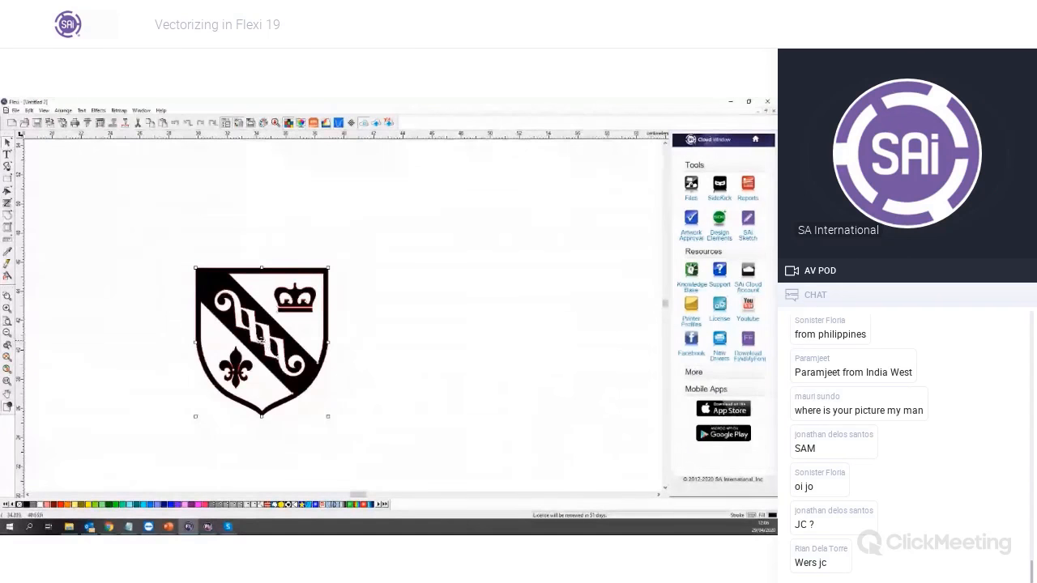
mouse_move(256, 335)
mouse_down()
mouse_move(335, 347)
mouse_move(412, 337)
mouse_up()
click(489, 391)
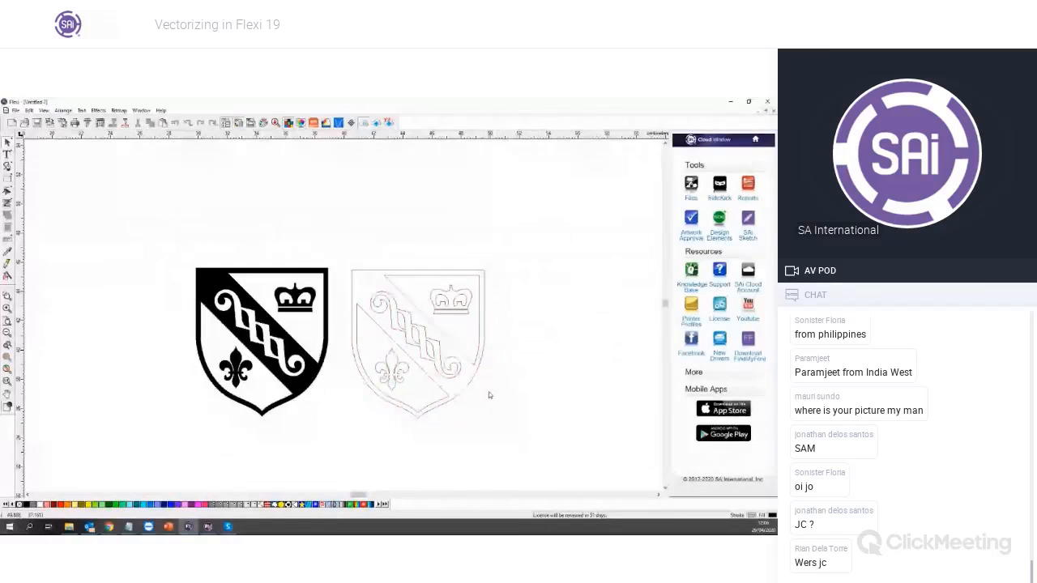
Bring up the fill and size settings of the traced shield outlines and turn off their Wireframe option
scroll(505, 393, up, 2)
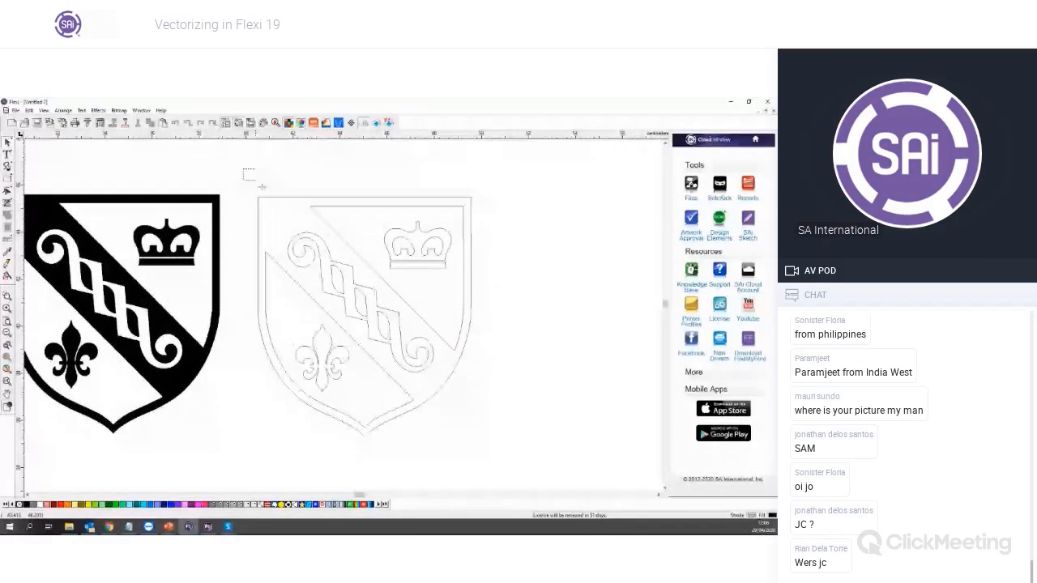
click(423, 338)
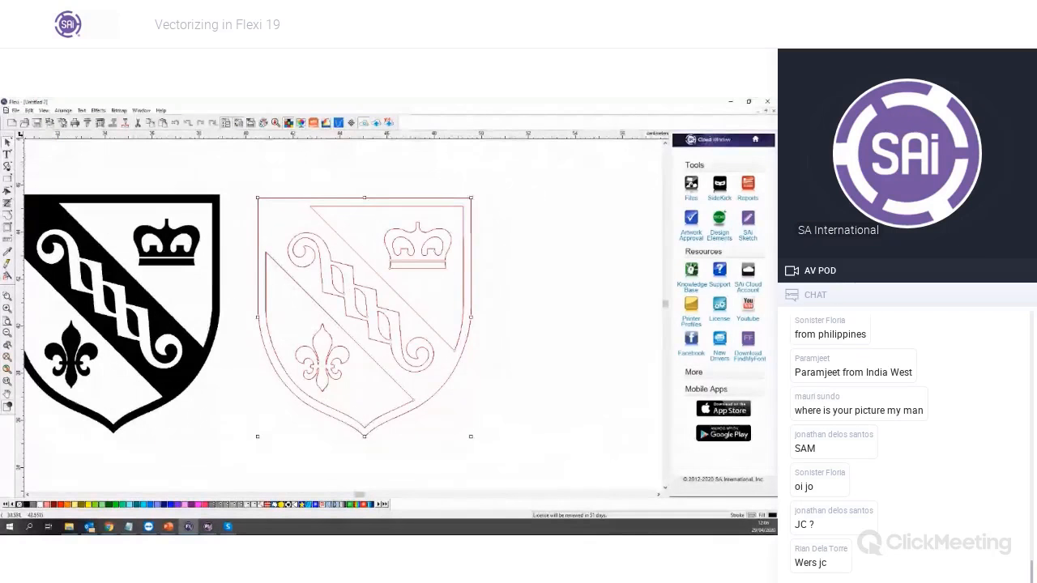
drag(541, 187, 595, 166)
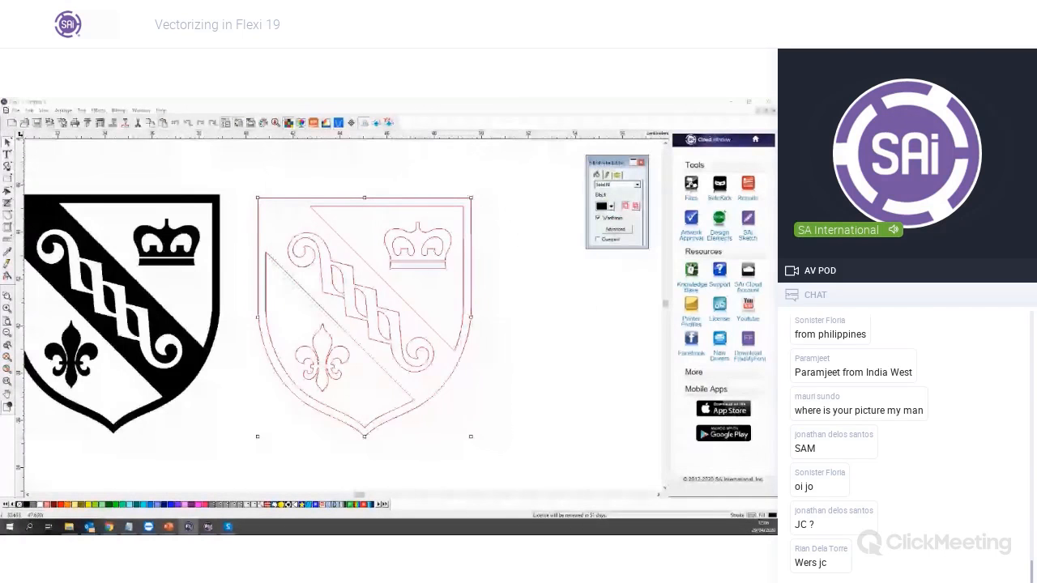
key(ctrl+i)
mouse_move(356, 217)
mouse_down()
mouse_move(637, 286)
mouse_move(612, 263)
mouse_up()
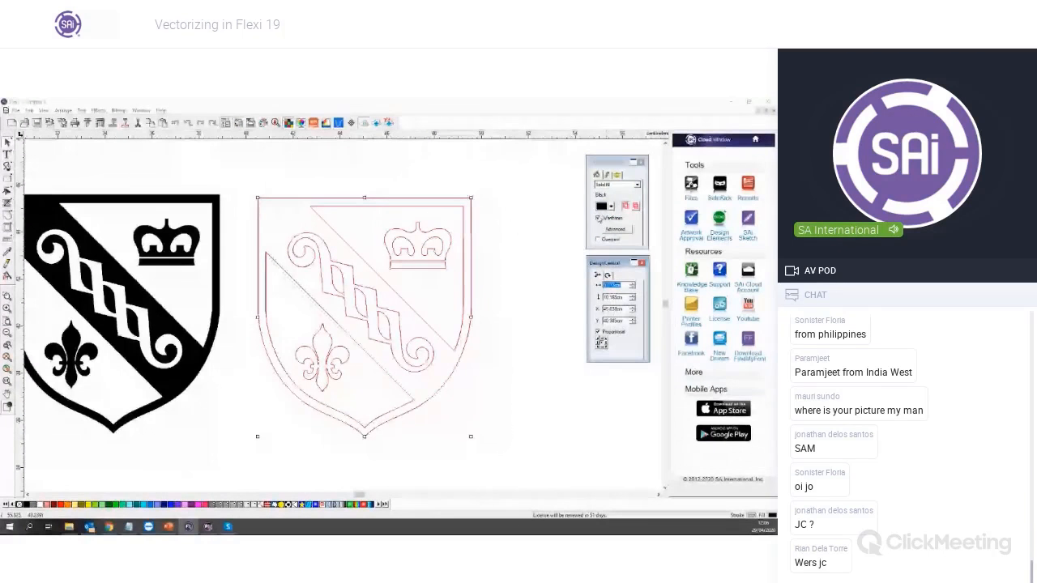
click(598, 218)
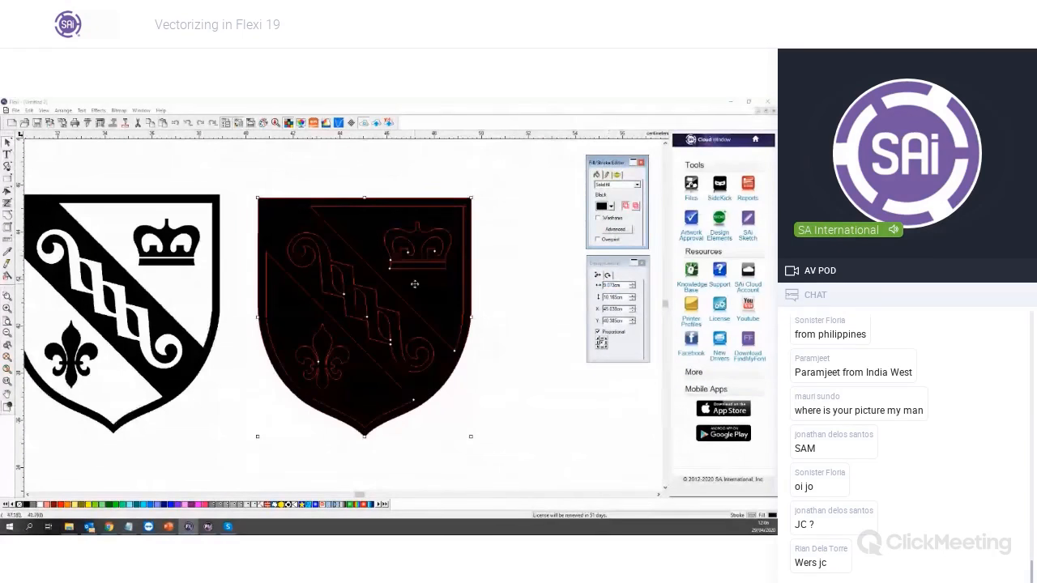
click(495, 357)
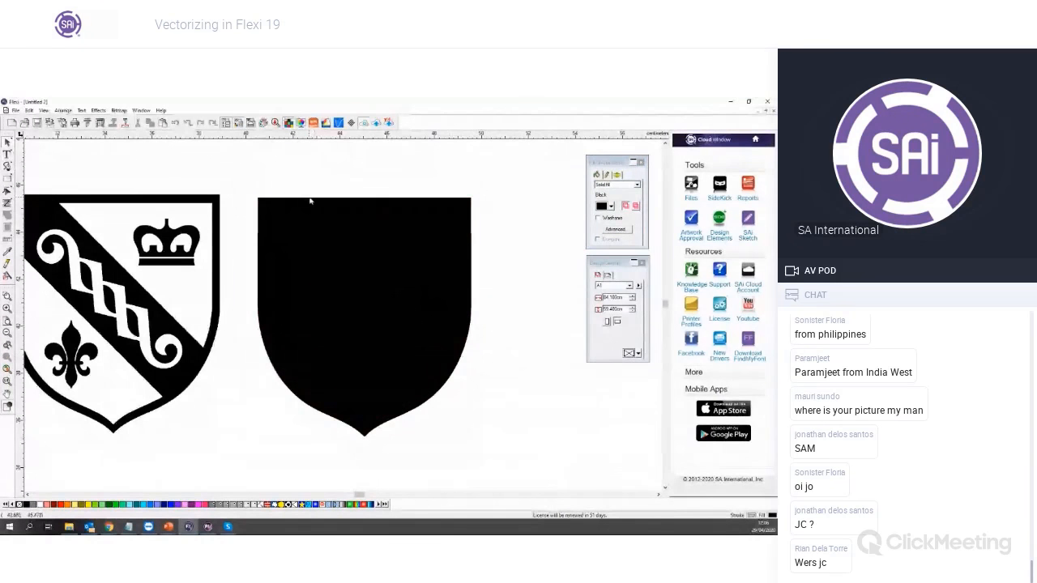
Compound the traced shield's solid black shapes into one object
click(322, 261)
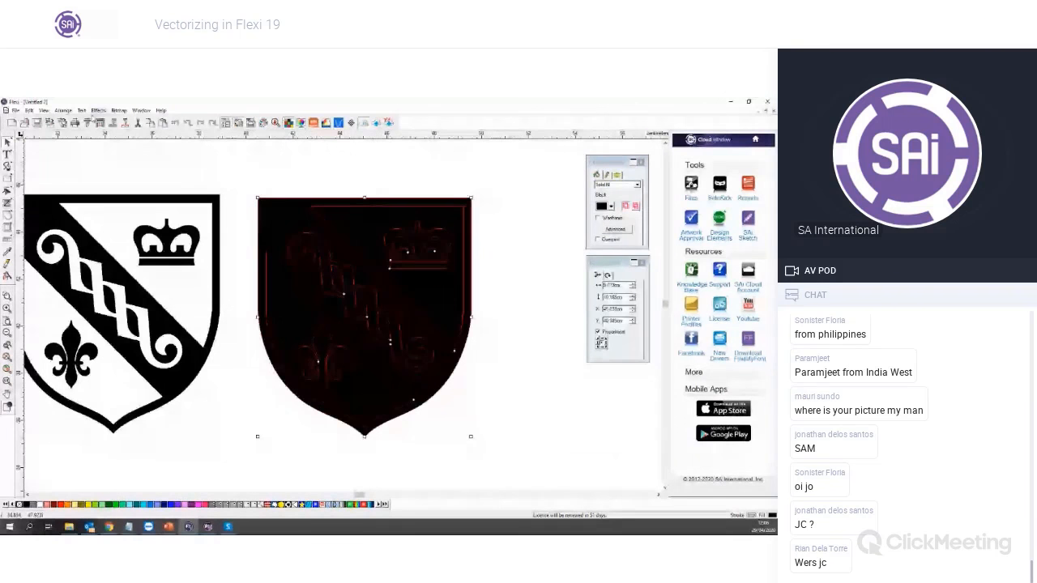
click(62, 110)
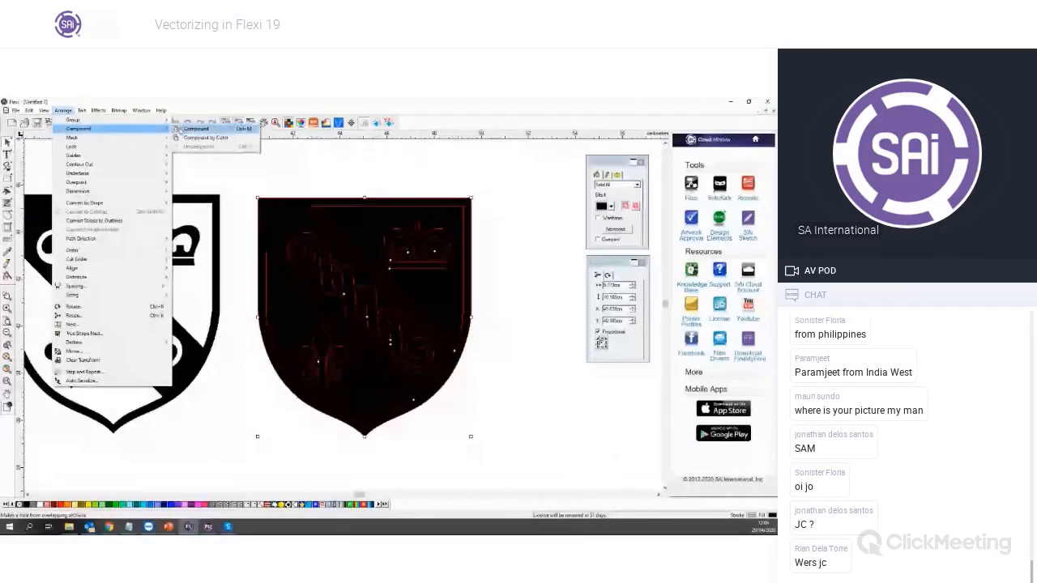
click(180, 129)
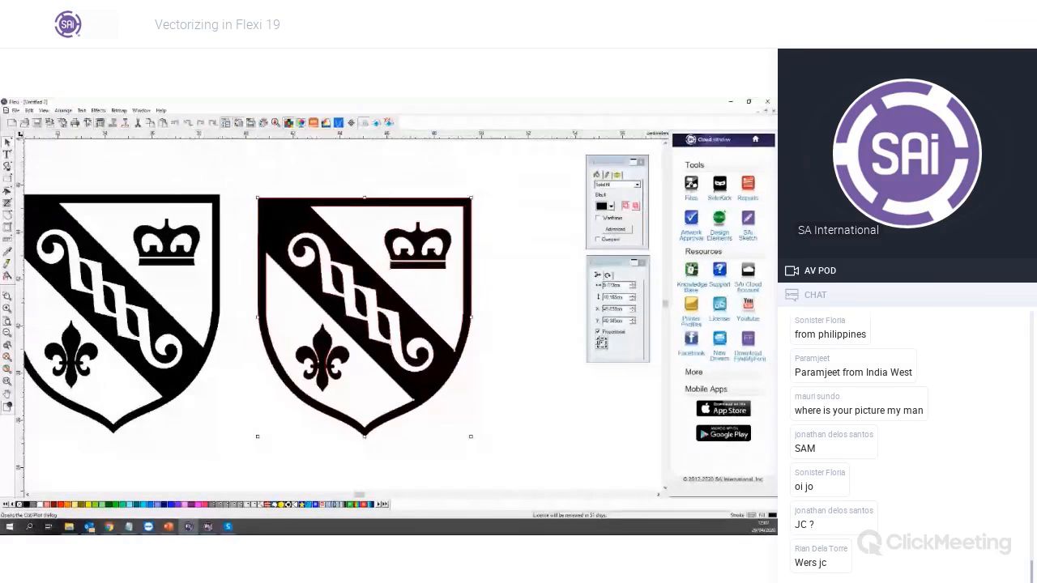
Undo the compounding of the traced shield shapes and toggle their Wireframe option
key(ctrl+z)
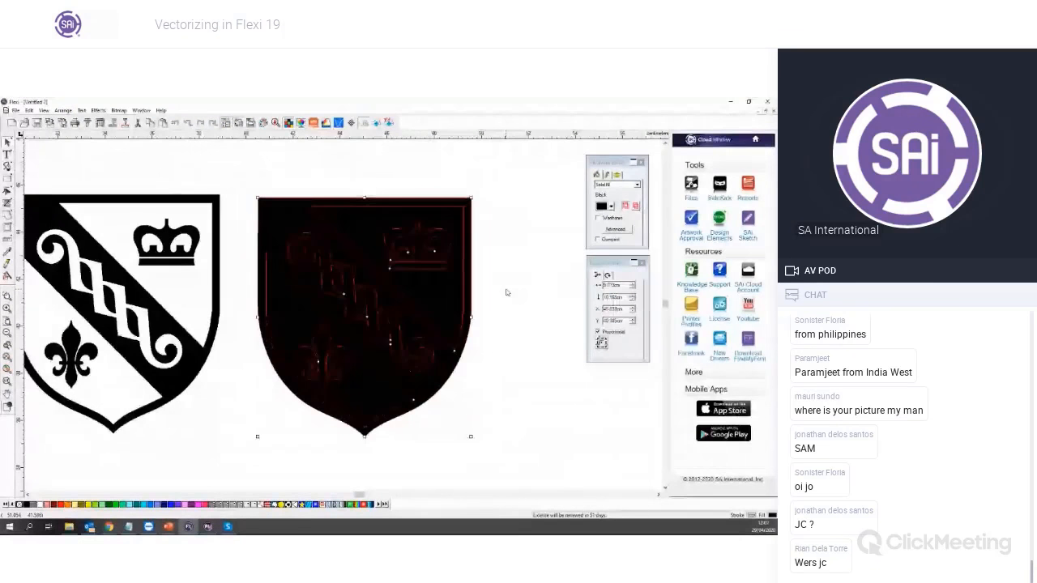
key(ctrl+z)
click(597, 218)
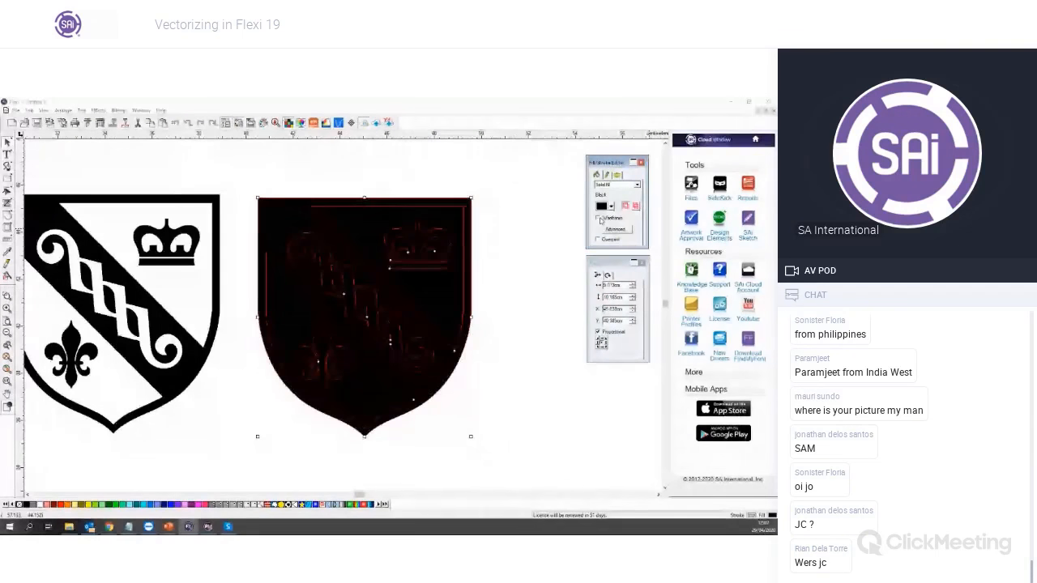
Turn Wireframe back on for the traced outlines and move the bitmap shield right up beside them
click(598, 218)
click(501, 322)
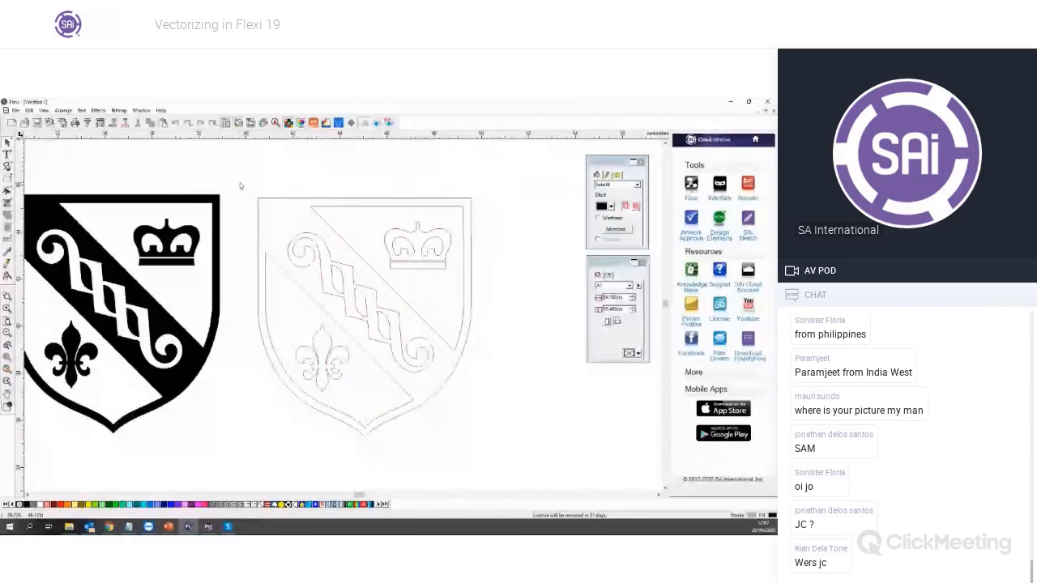
drag(240, 183, 512, 457)
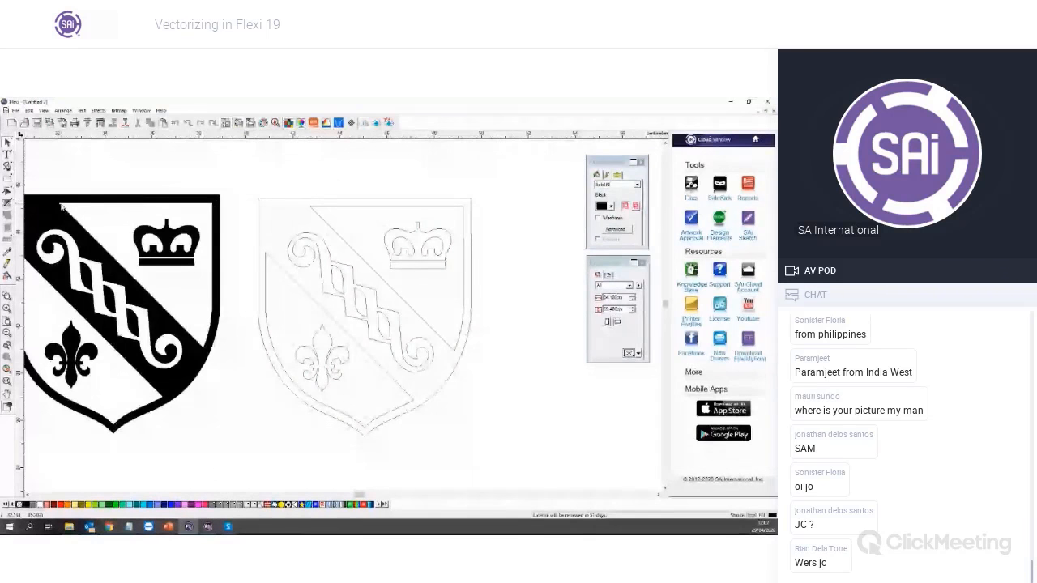
click(343, 181)
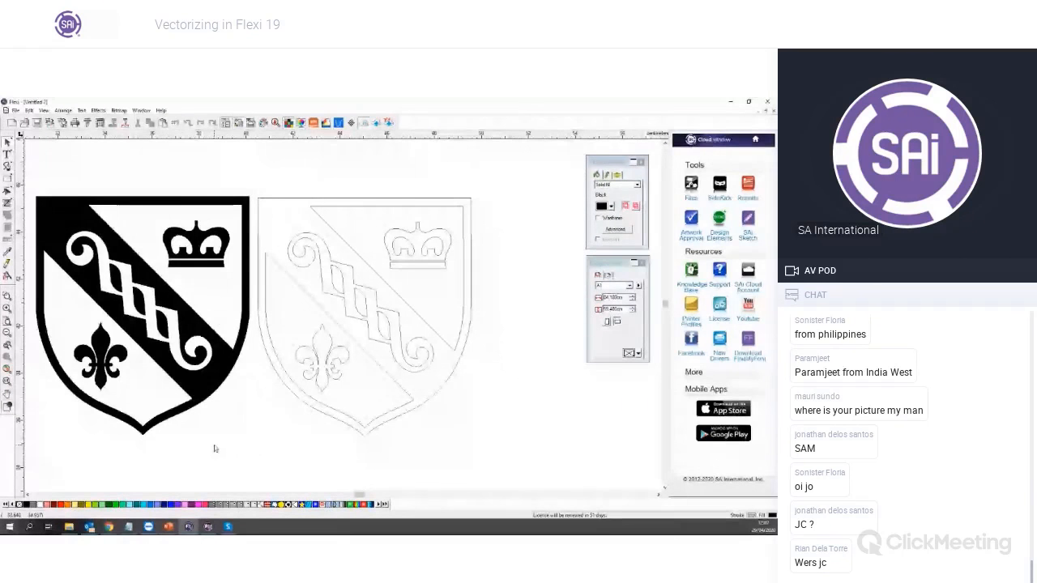
scroll(187, 358, up, 2)
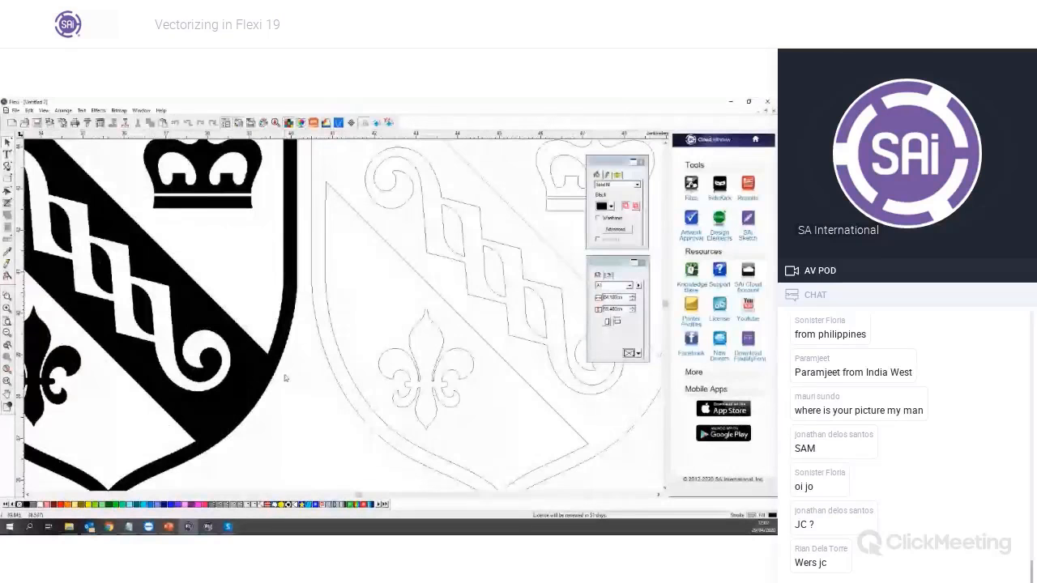
scroll(195, 377, down, 3)
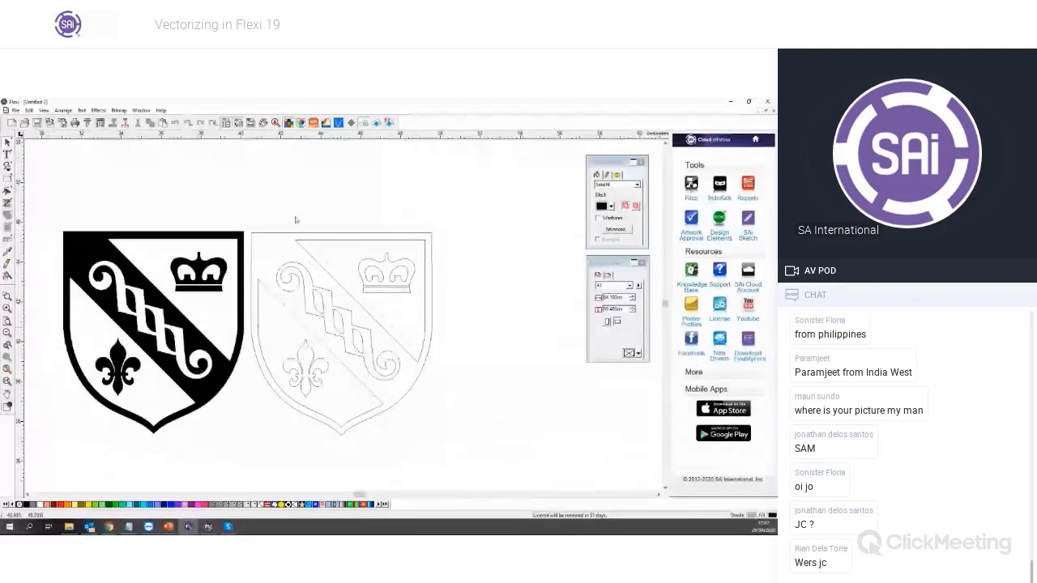
Enlarge the traced shield outlines proportionally to about 26.5 cm wide
drag(244, 214, 318, 214)
drag(281, 267, 447, 450)
scroll(441, 443, down, 2)
scroll(441, 444, down, 1)
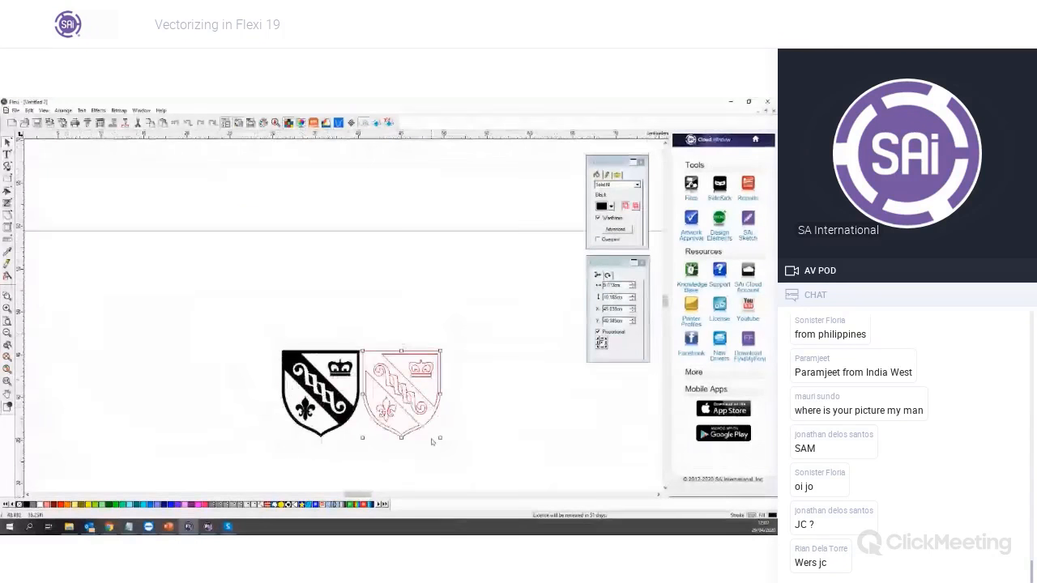
click(444, 443)
drag(444, 445, 356, 336)
drag(440, 351, 589, 183)
Move the bitmap shield away to the left of the outlines and enlarge it proportionally to about 42 cm wide
drag(304, 374, 114, 360)
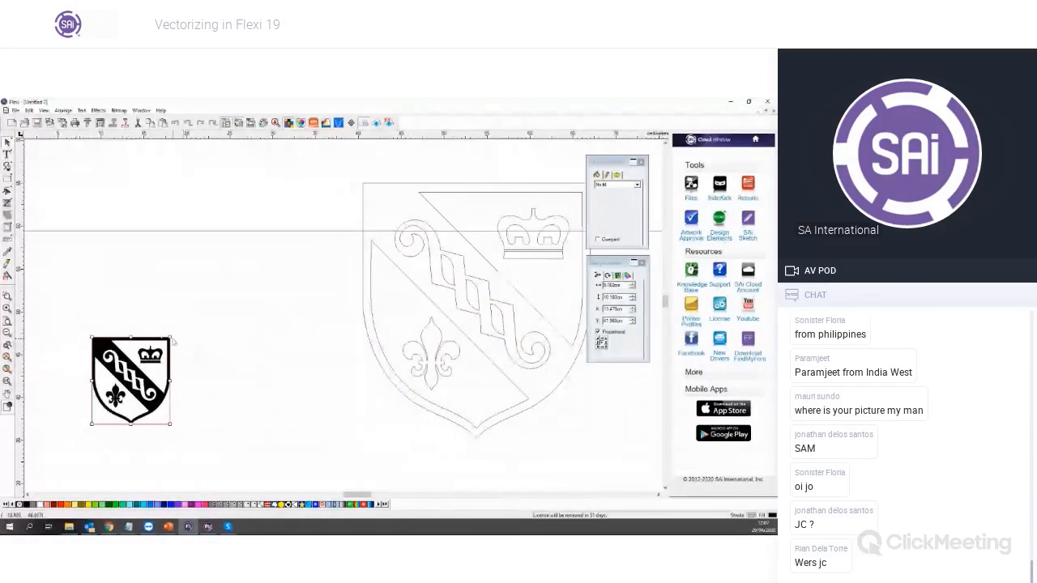
drag(171, 338, 250, 190)
click(219, 175)
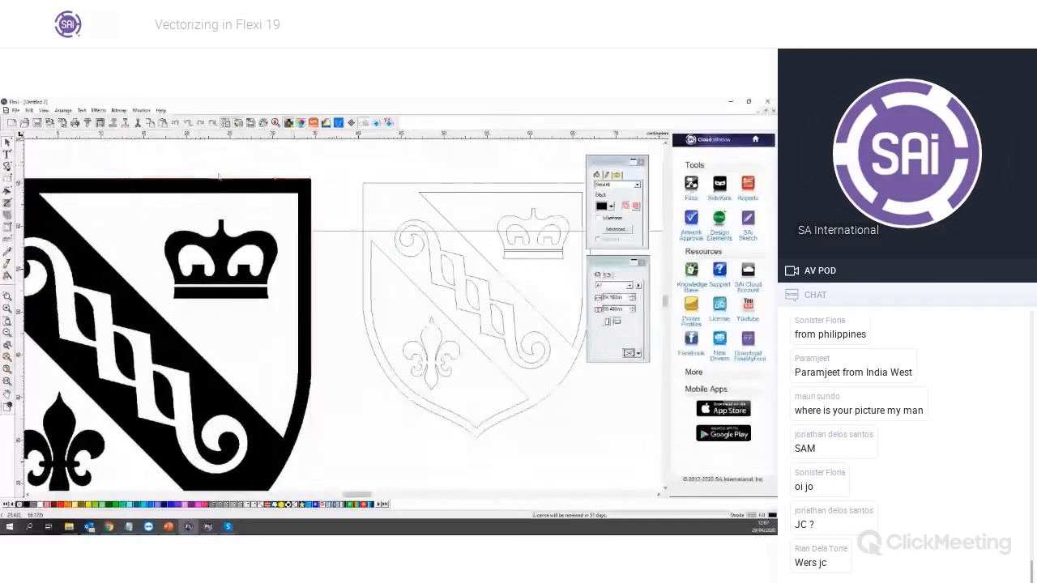
scroll(210, 219, down, 2)
scroll(162, 271, up, 4)
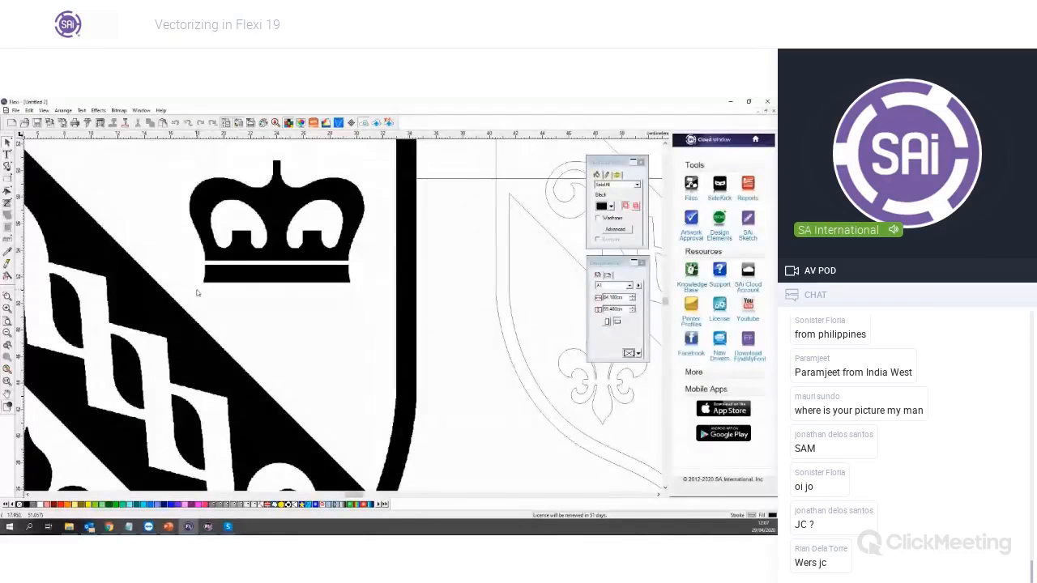
scroll(179, 303, down, 2)
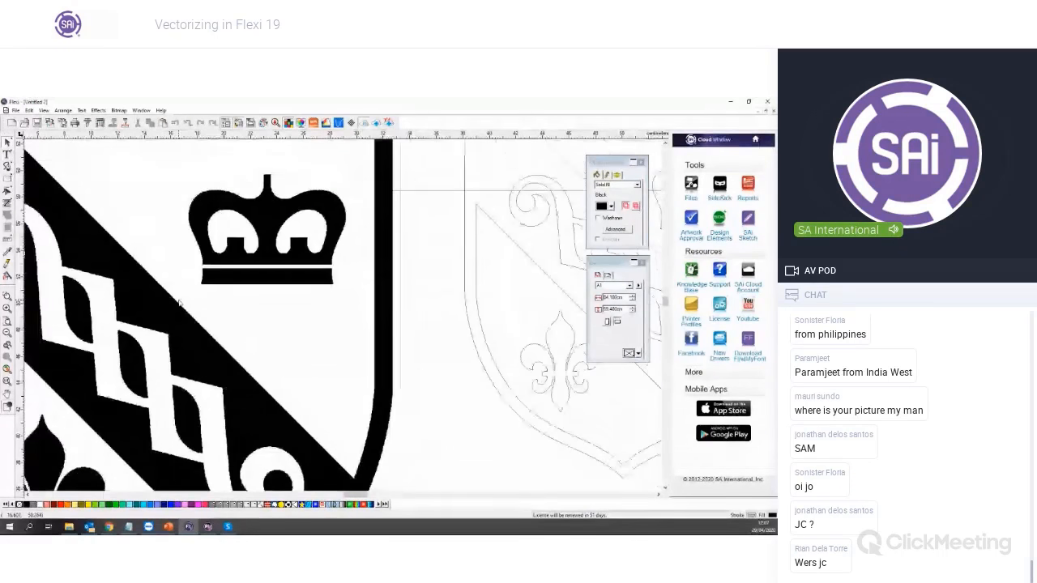
Delete the enlarged bitmap shield and move the traced outlines fully onto the page
click(170, 323)
key(Delete)
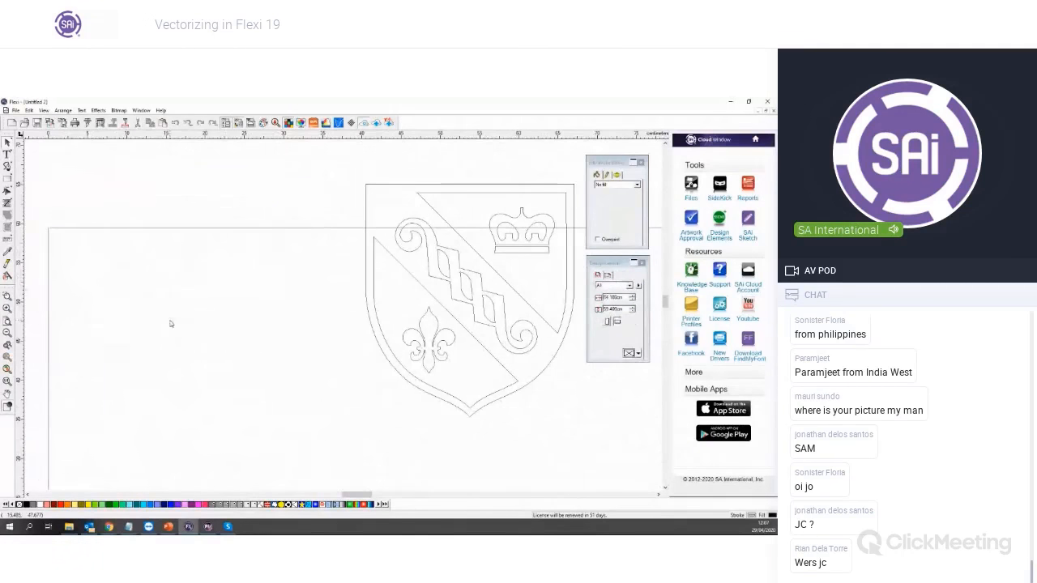
drag(335, 168, 593, 456)
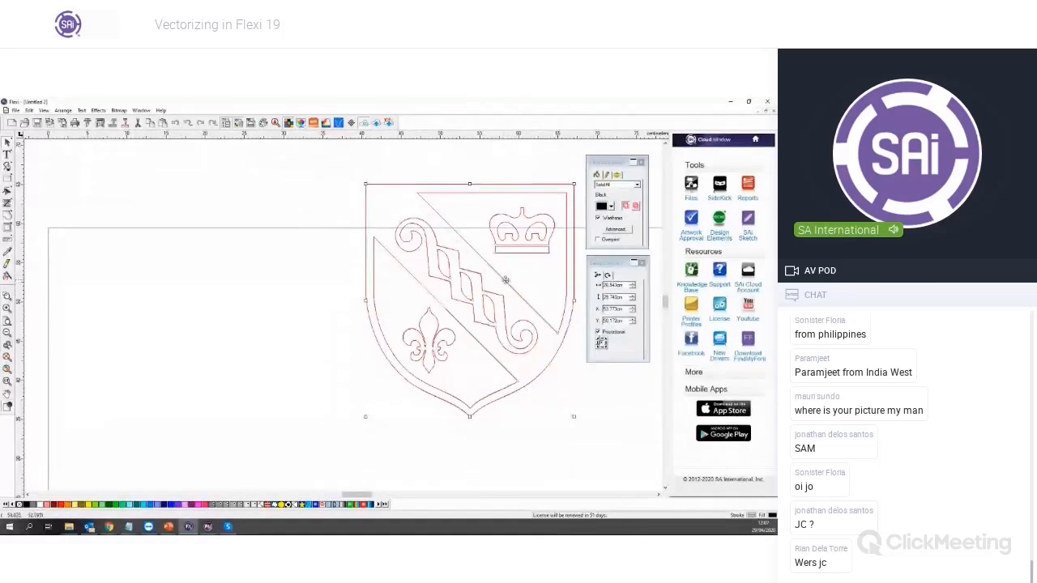
drag(505, 280, 342, 344)
click(438, 371)
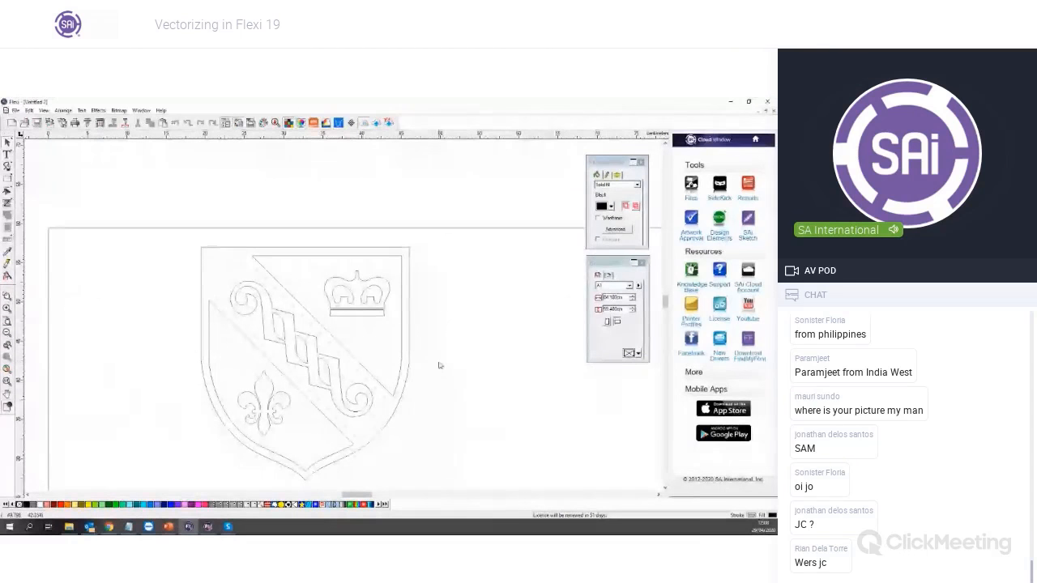
Open Cut/Plot for the traced outlines with the Production Manager on this computer and zoom the preview in on the shield
scroll(439, 365, down, 2)
mouse_move(151, 159)
mouse_down()
mouse_move(196, 196)
mouse_move(357, 413)
mouse_move(445, 431)
mouse_up()
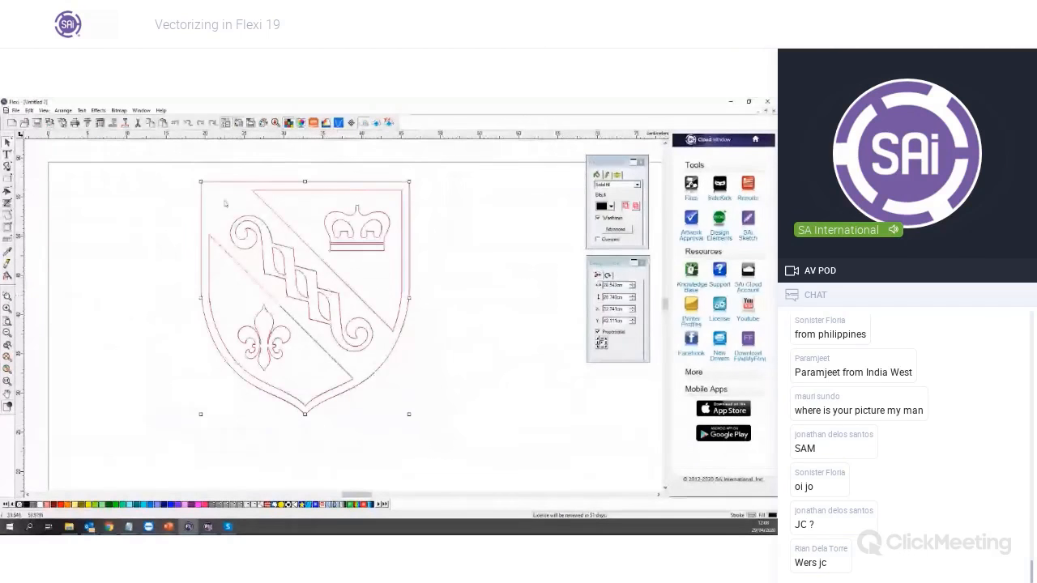
click(88, 123)
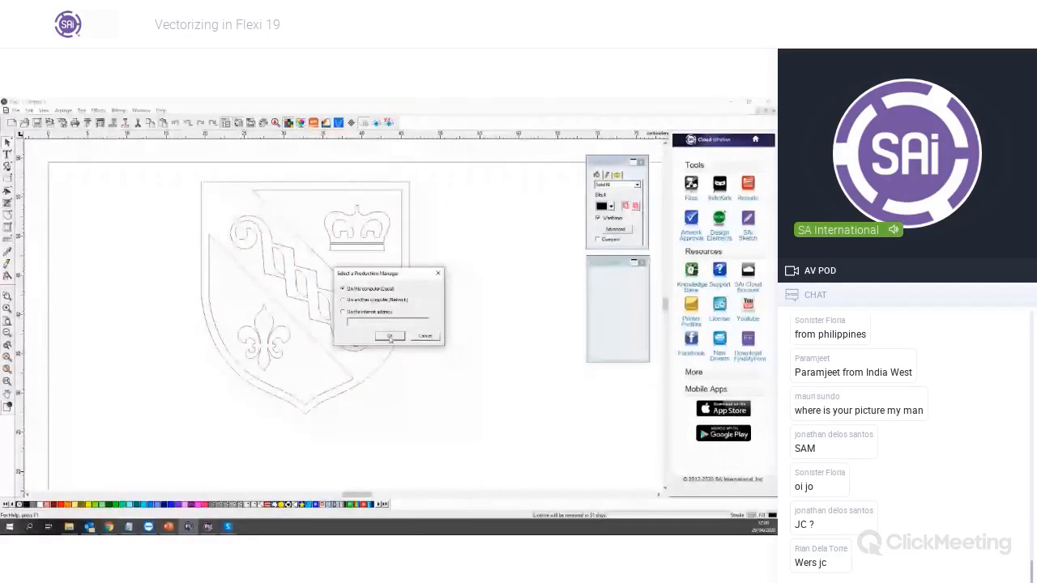
click(390, 336)
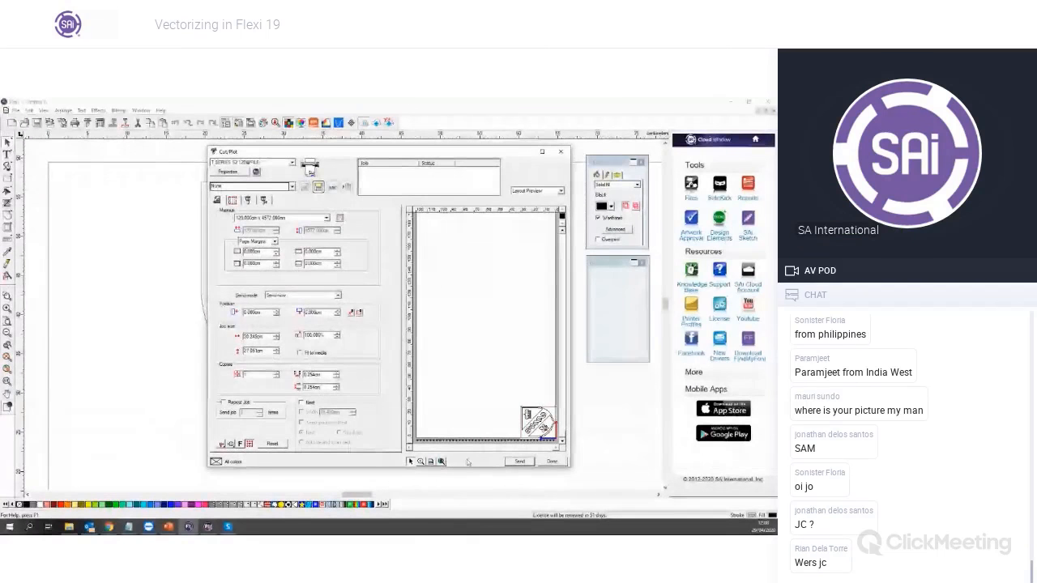
click(420, 461)
drag(513, 400, 557, 440)
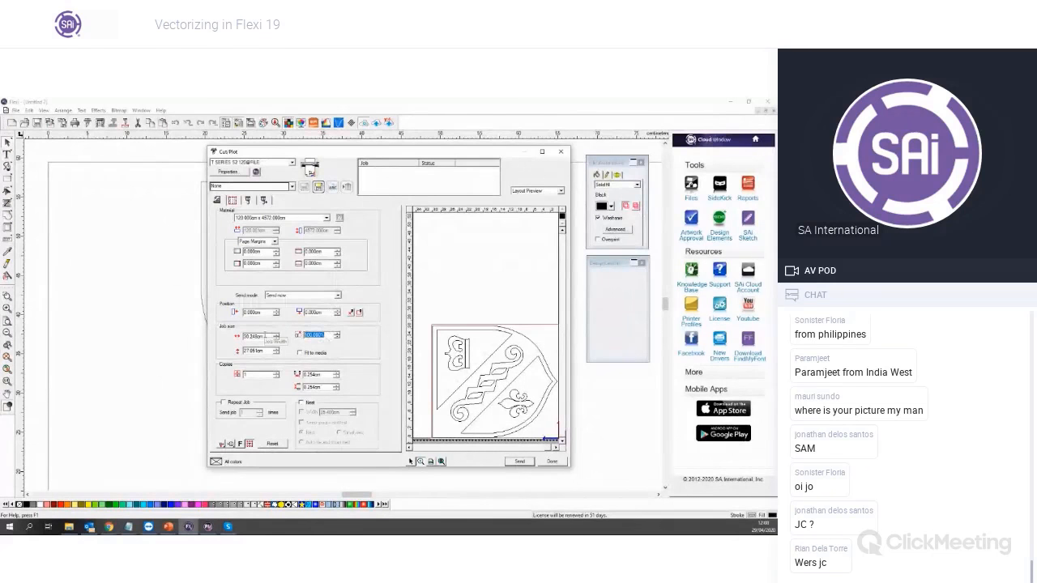
Scale the cut job to 200%, examine the whole shield in the layout preview, and close Cut/Plot without sending
text(20)
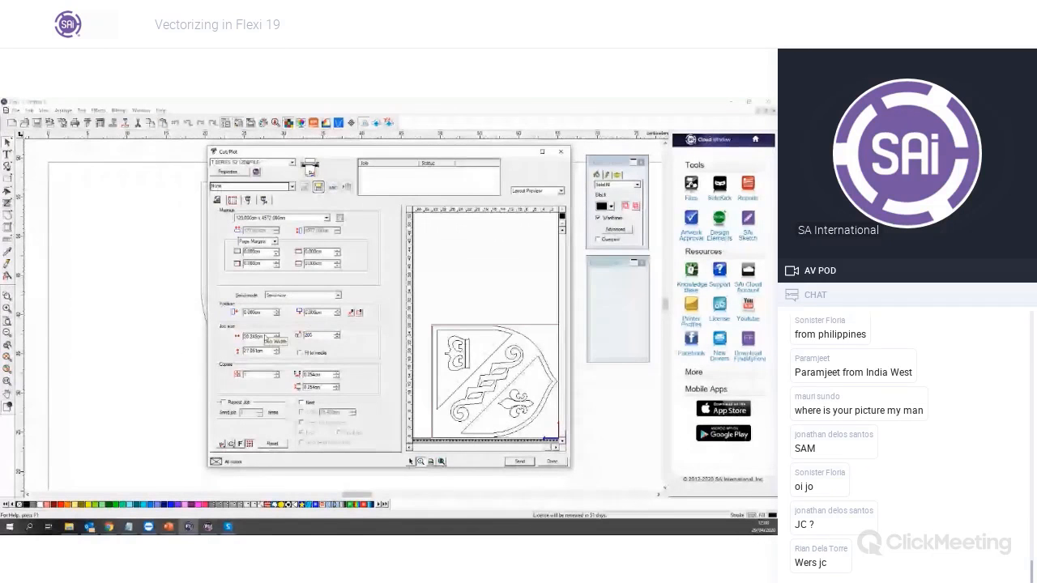
text(0)
key(Return)
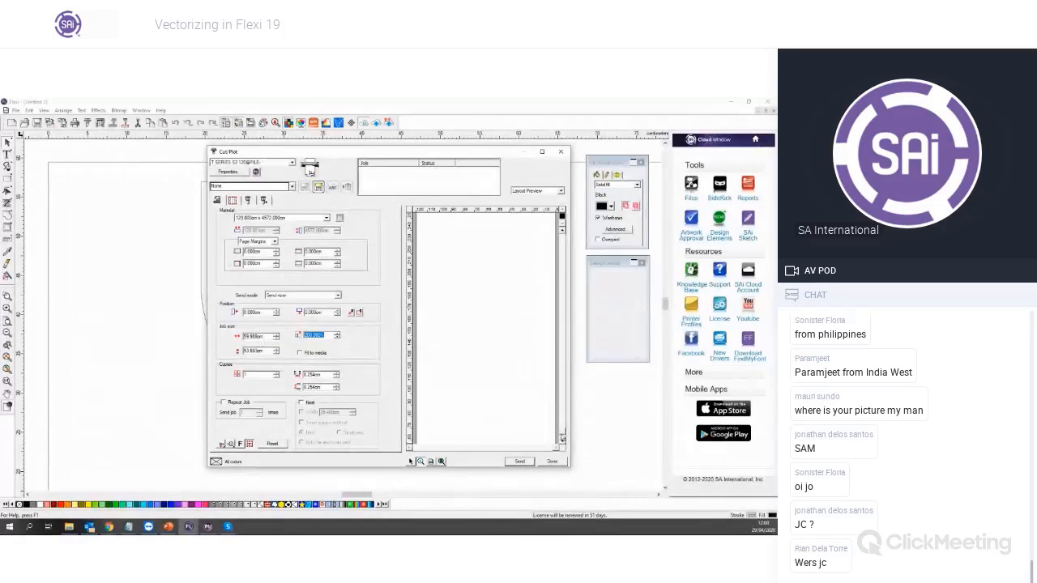
click(489, 353)
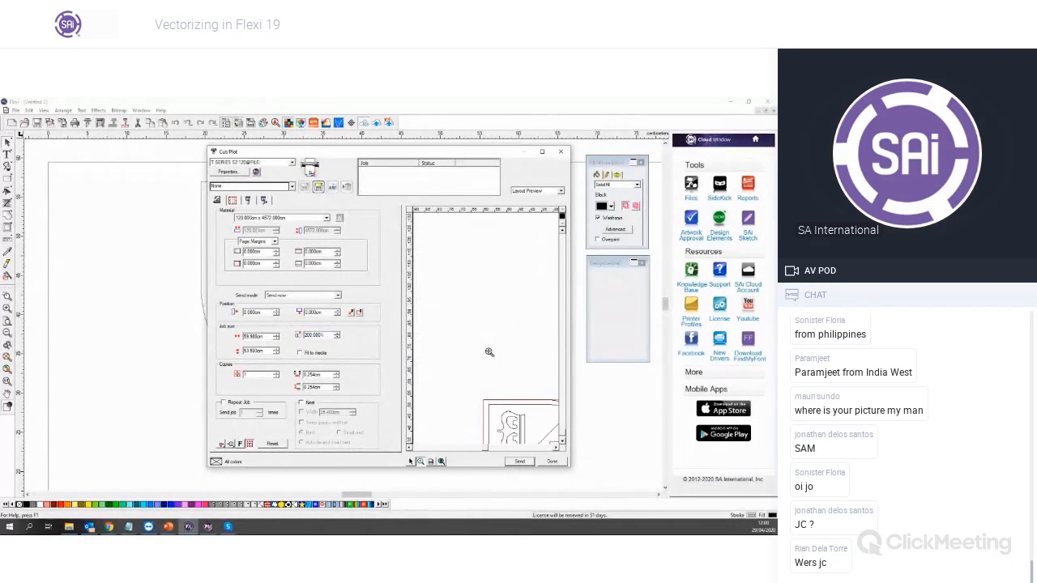
click(562, 441)
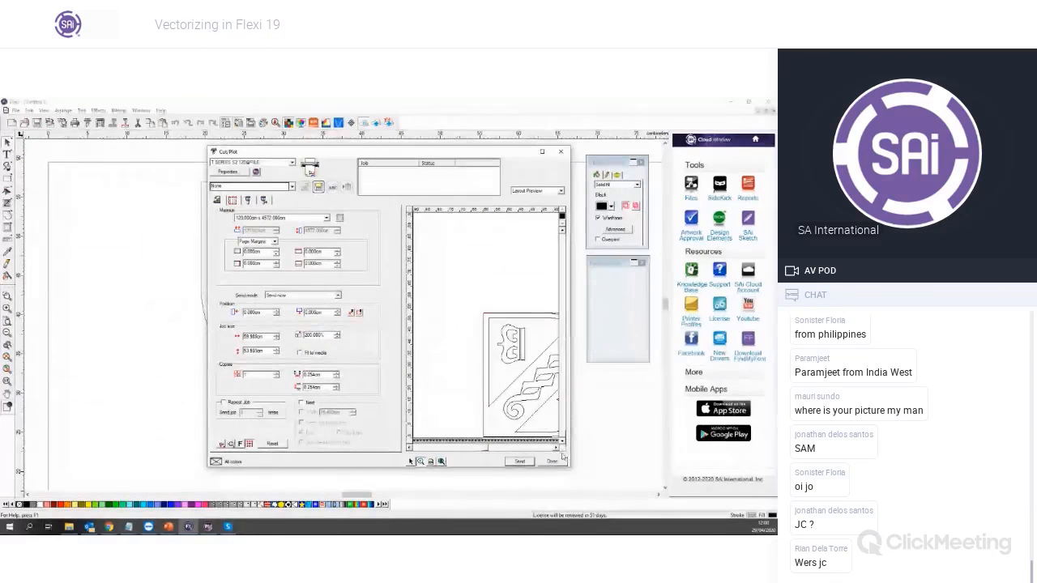
click(556, 448)
click(556, 447)
click(556, 448)
click(555, 448)
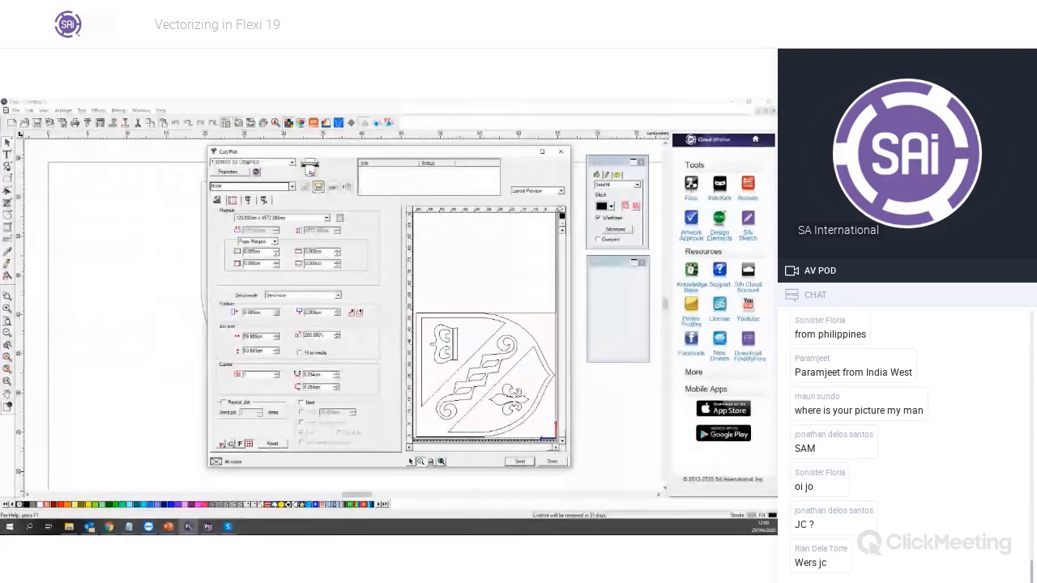
click(560, 152)
Undo moving the traced outlines and deleting the bitmap shield
scroll(419, 358, down, 2)
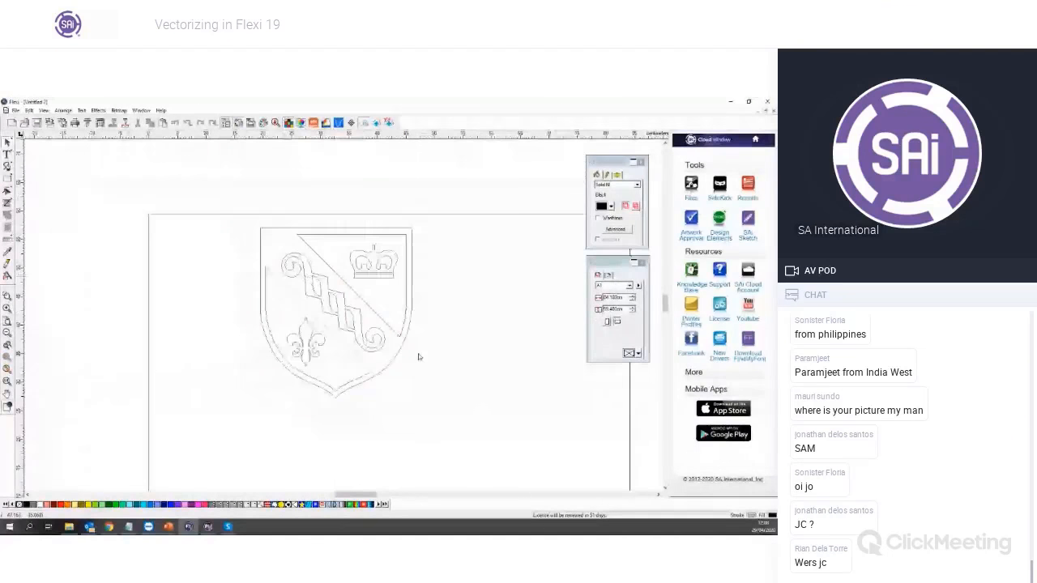
key(ctrl+z)
key(ctrl+z)
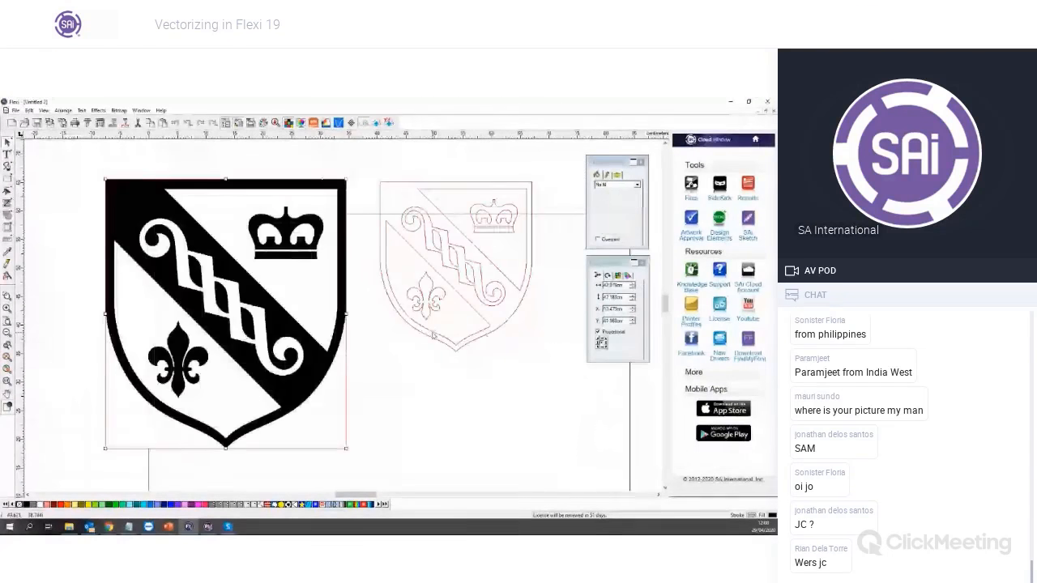
Remove the traced outlines and place the bitmap shield on the page, shrunk proportionally to about 20 cm wide
drag(390, 156, 548, 384)
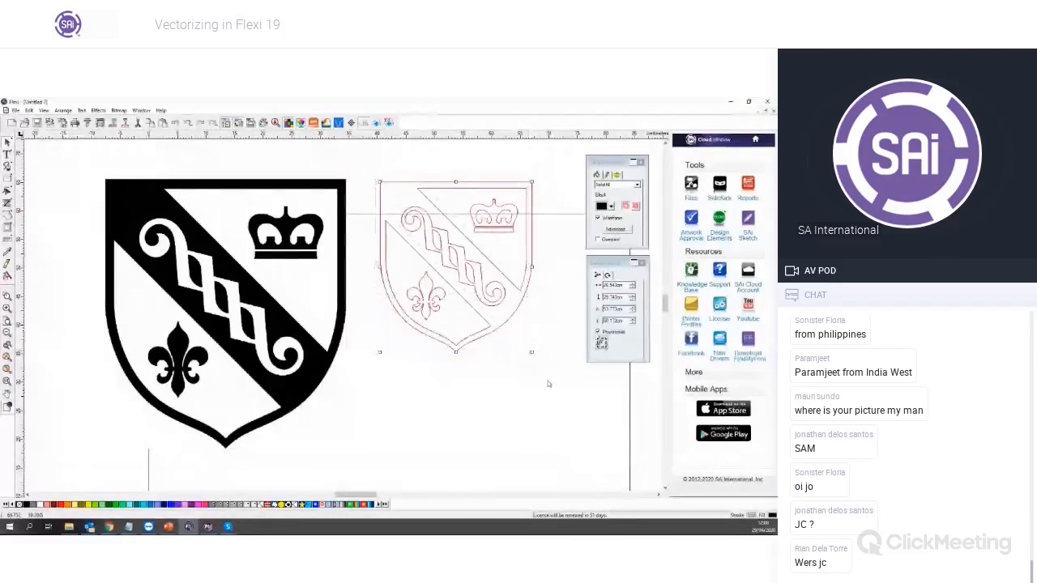
key(ctrl+z)
key(ctrl+z)
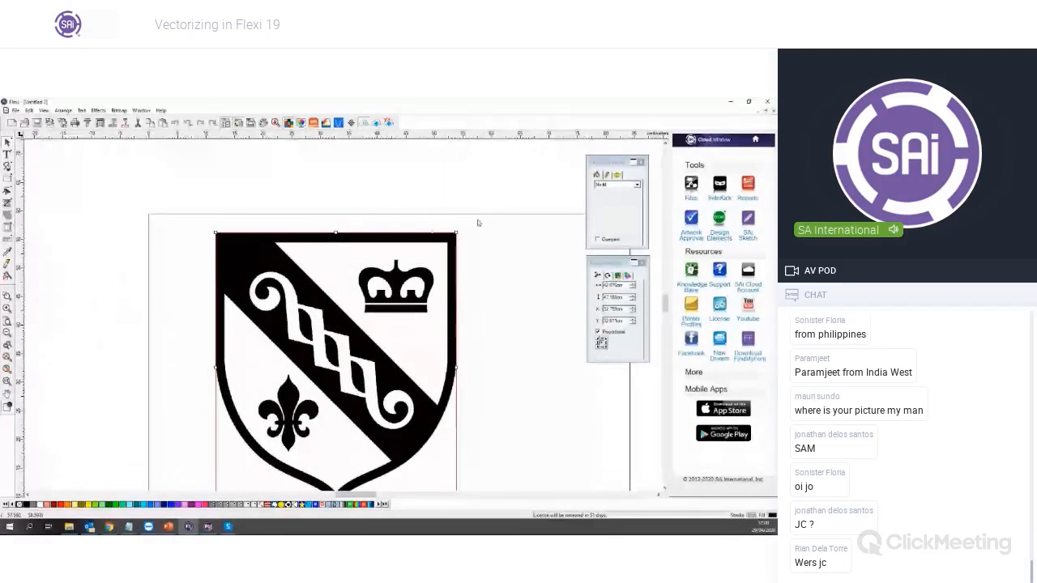
drag(456, 232, 361, 296)
click(461, 368)
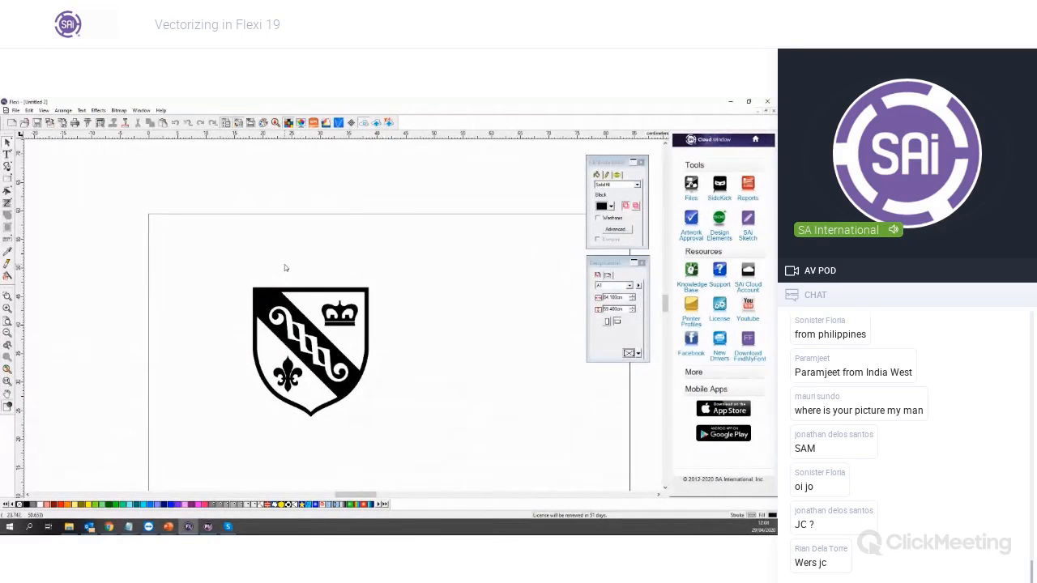
Vectorize the bitmap shield with Autotrace, tracing an area around the whole shield
click(324, 292)
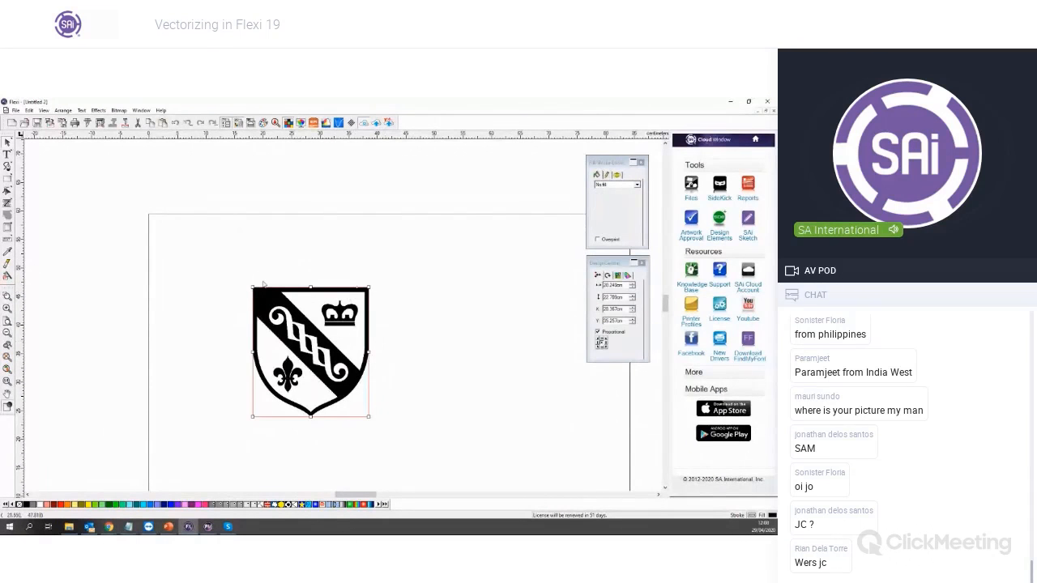
click(118, 110)
mouse_move(156, 184)
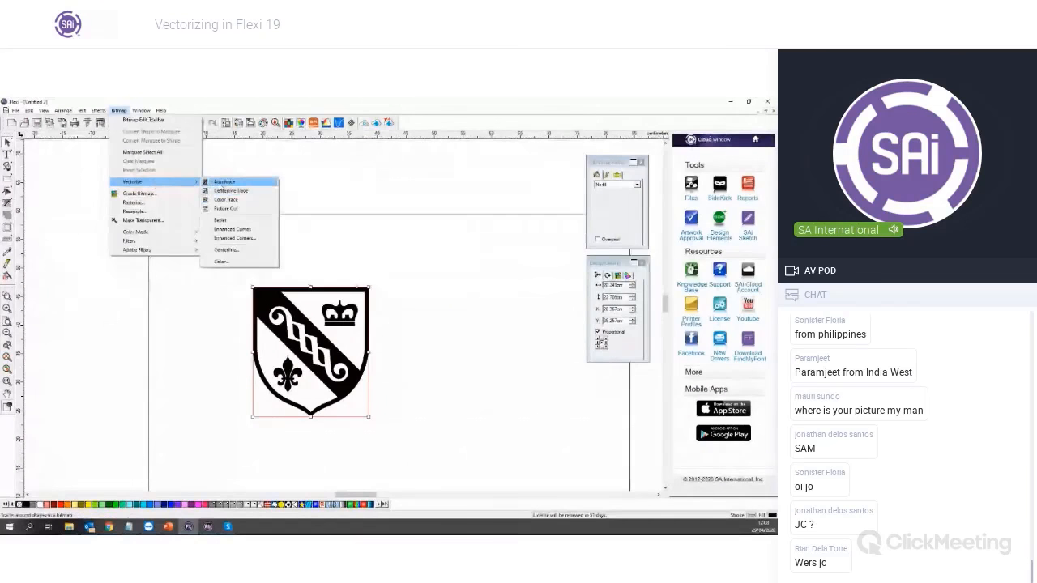
click(223, 182)
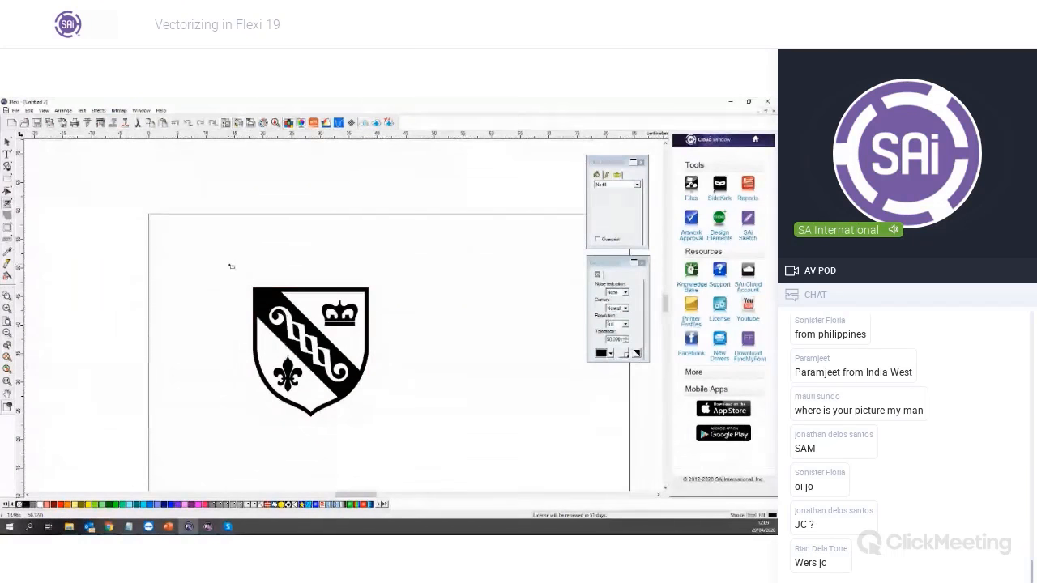
drag(231, 266, 426, 457)
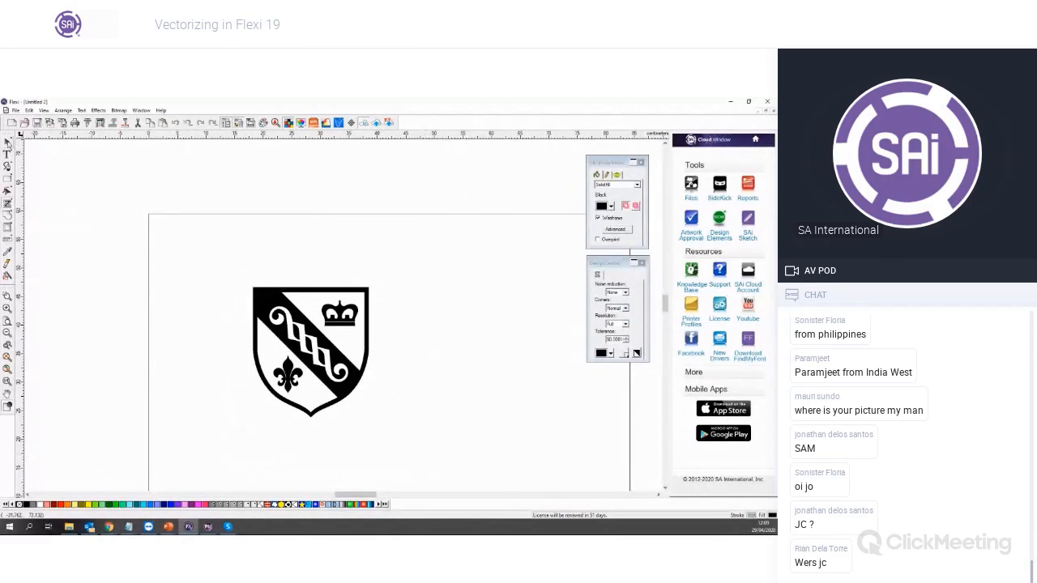
Separate the new outlines from the bitmap, placing both on the page with the outlines to the left of the bitmap shield
drag(341, 337, 196, 337)
drag(317, 361, 462, 372)
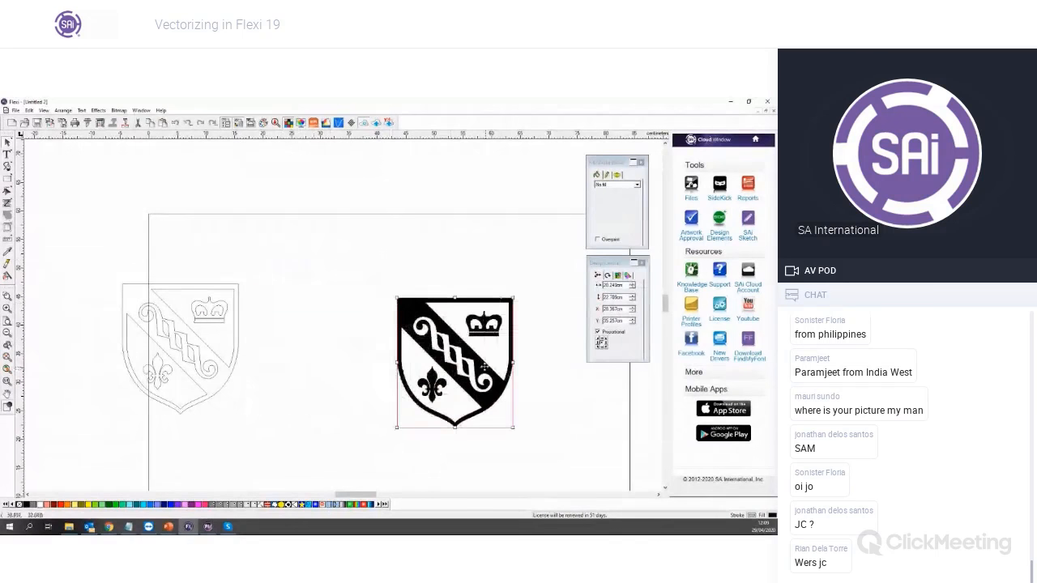
mouse_move(58, 251)
mouse_down()
mouse_move(217, 262)
mouse_move(271, 414)
mouse_up()
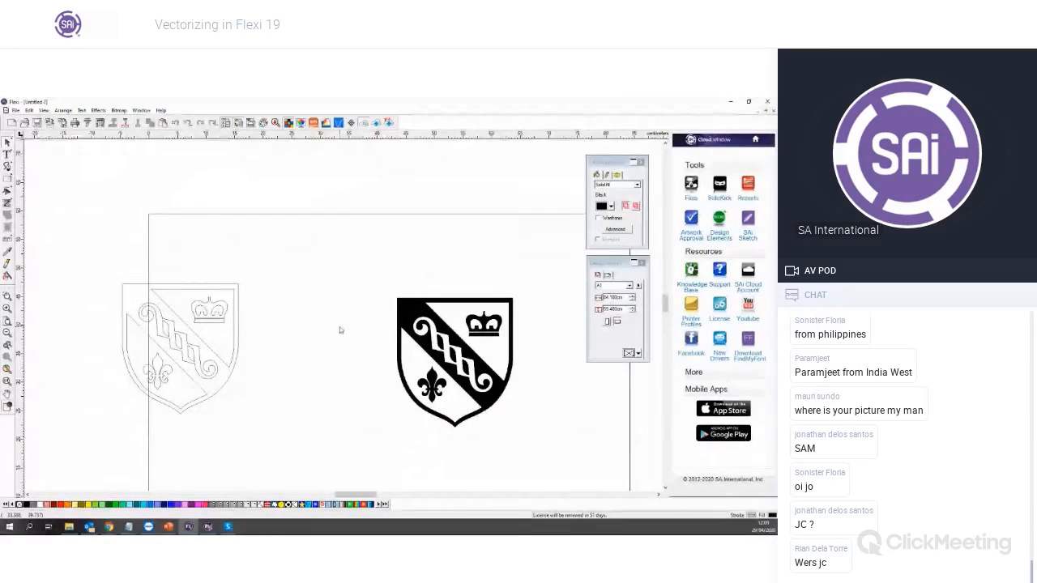
drag(112, 254, 255, 431)
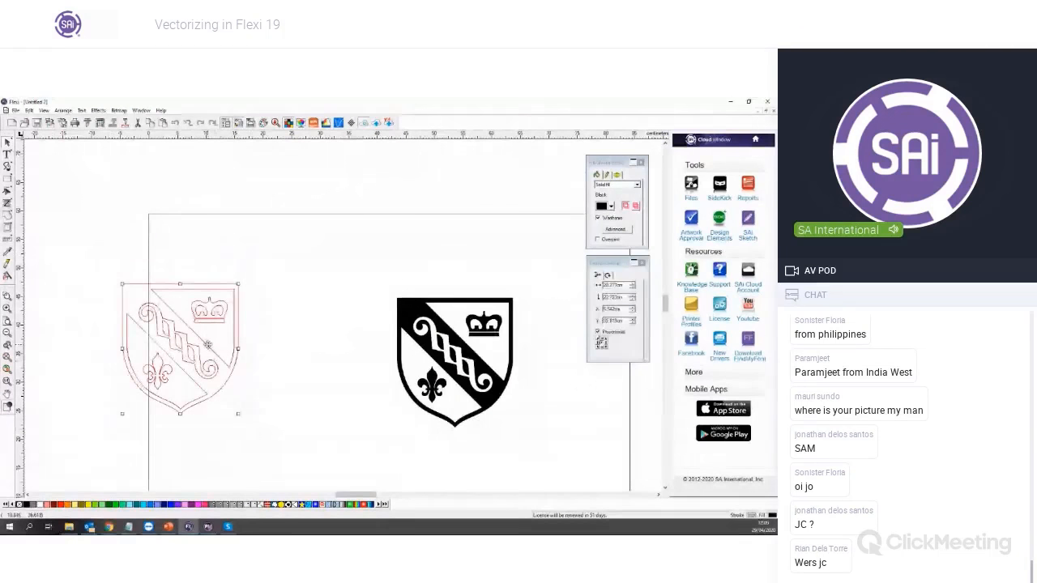
drag(208, 345, 295, 350)
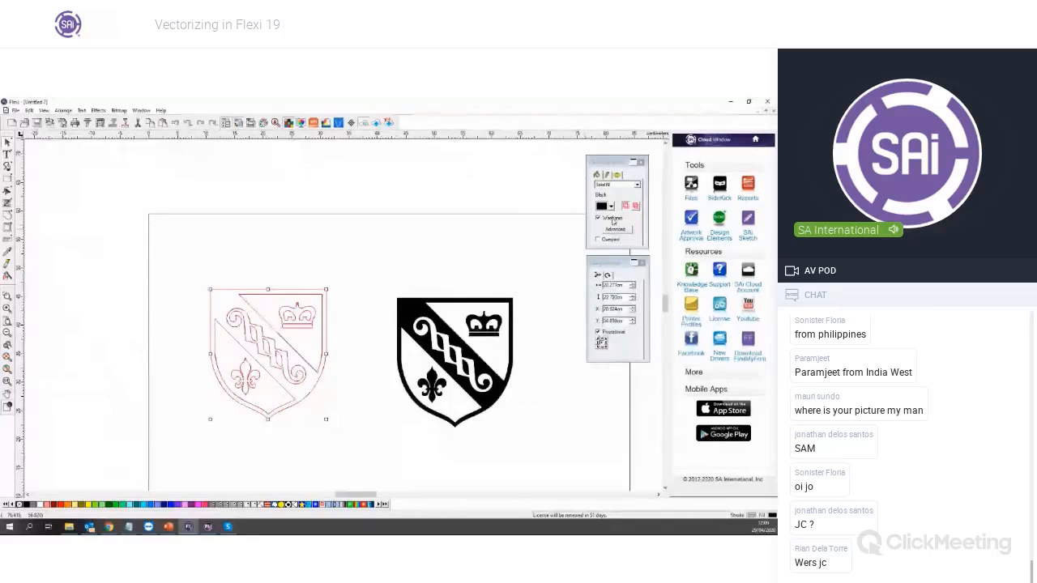
Turn off wireframe display for the traced shield outlines and combine them into a single compound shape
click(611, 220)
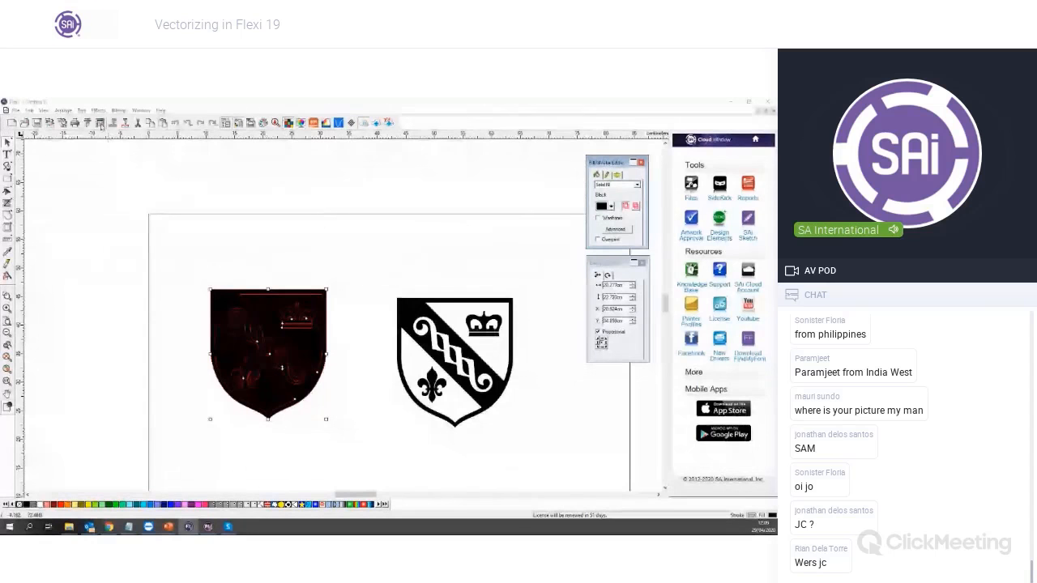
click(62, 110)
mouse_move(97, 129)
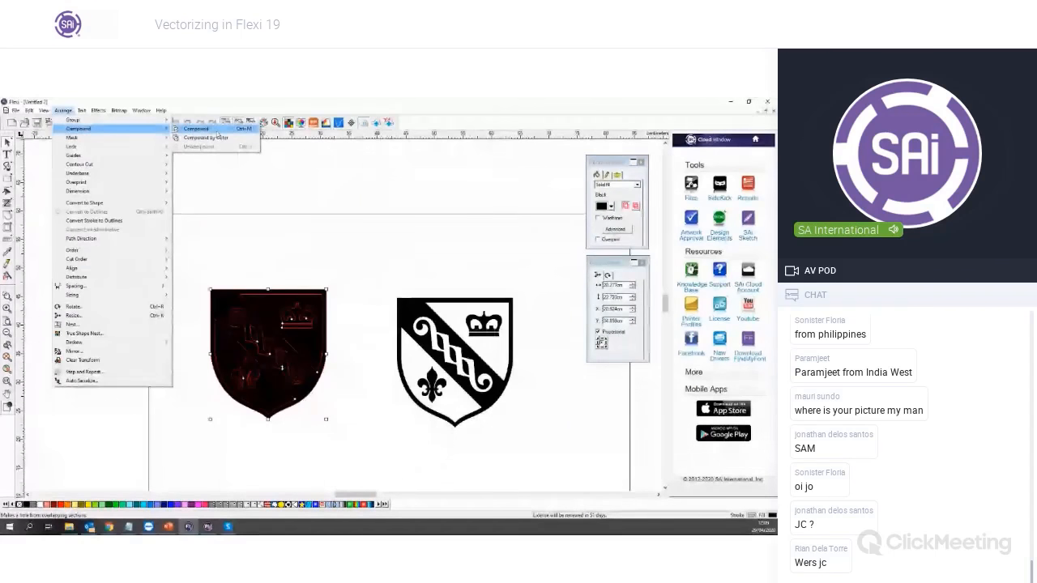
click(212, 130)
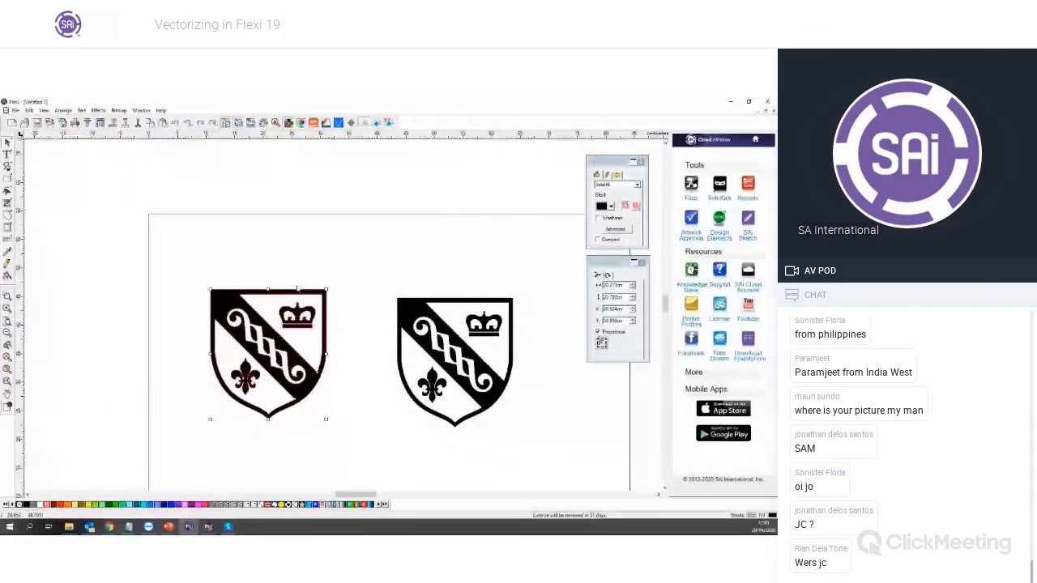
click(300, 391)
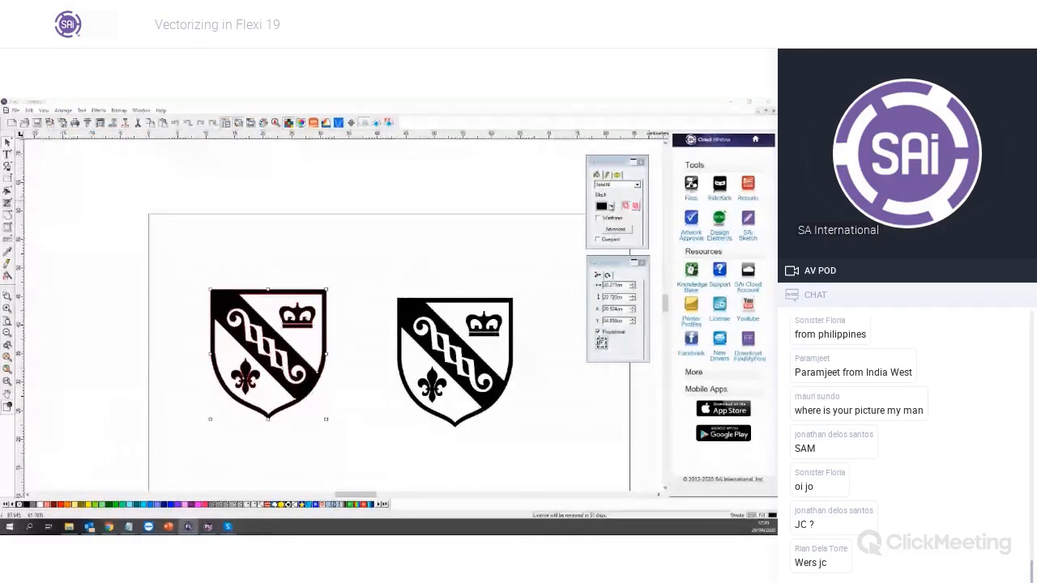
Recolor the compound shield's solid fill with burgundy, change it to bright green, and deselect the shield
click(610, 205)
click(573, 249)
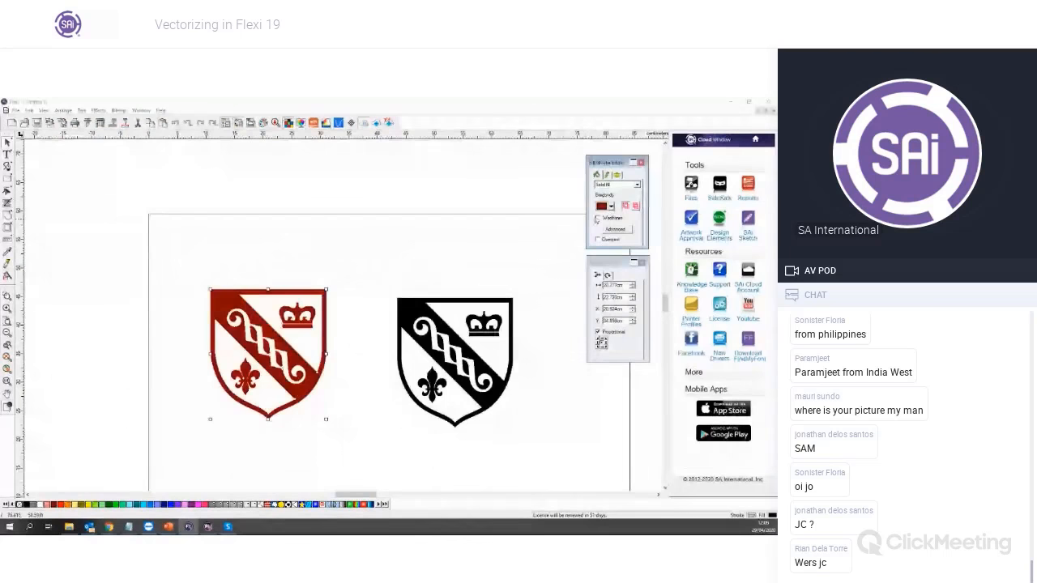
click(611, 206)
click(575, 290)
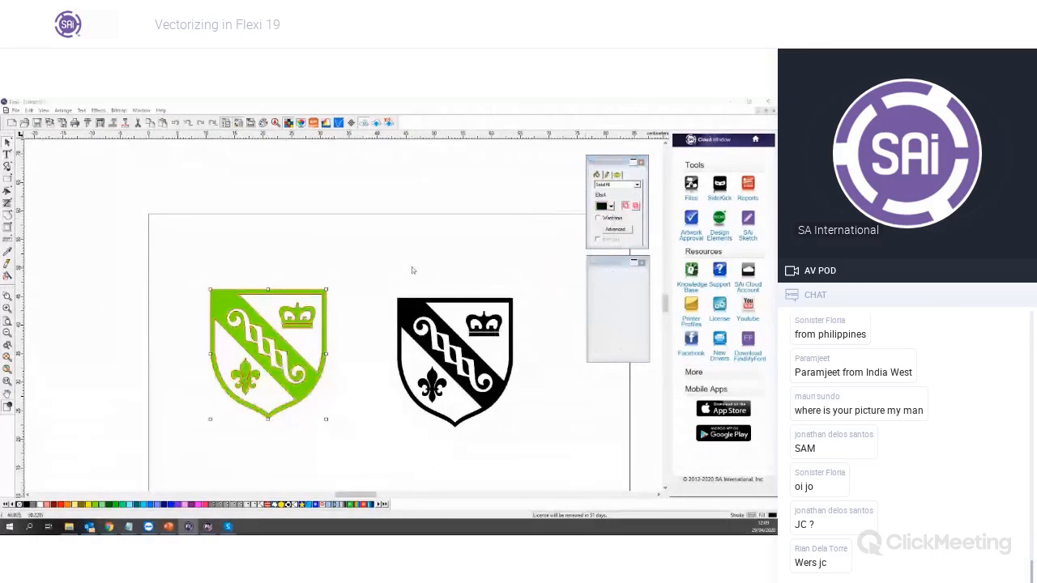
click(411, 266)
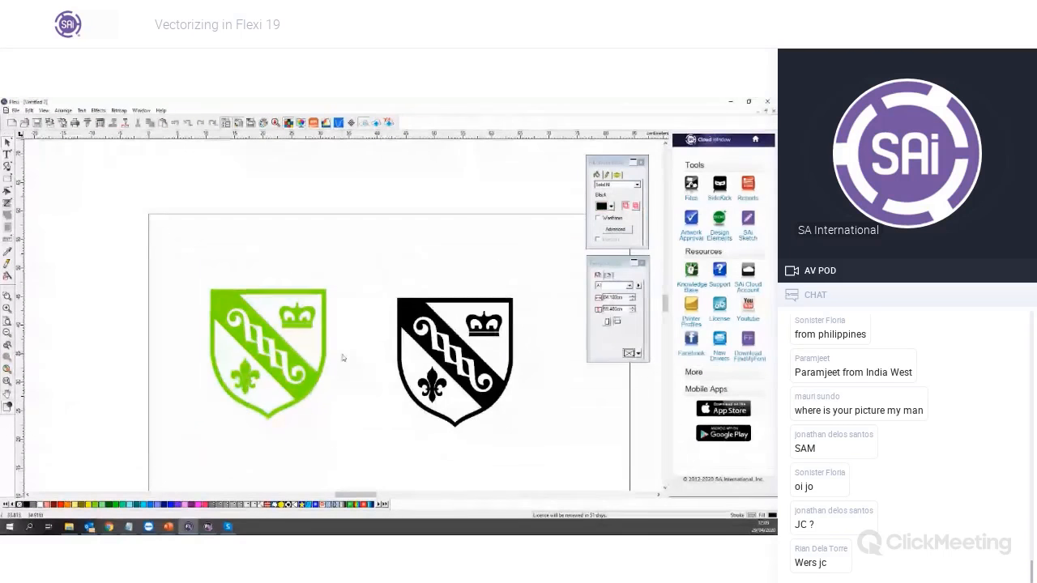
right_click(307, 382)
click(366, 421)
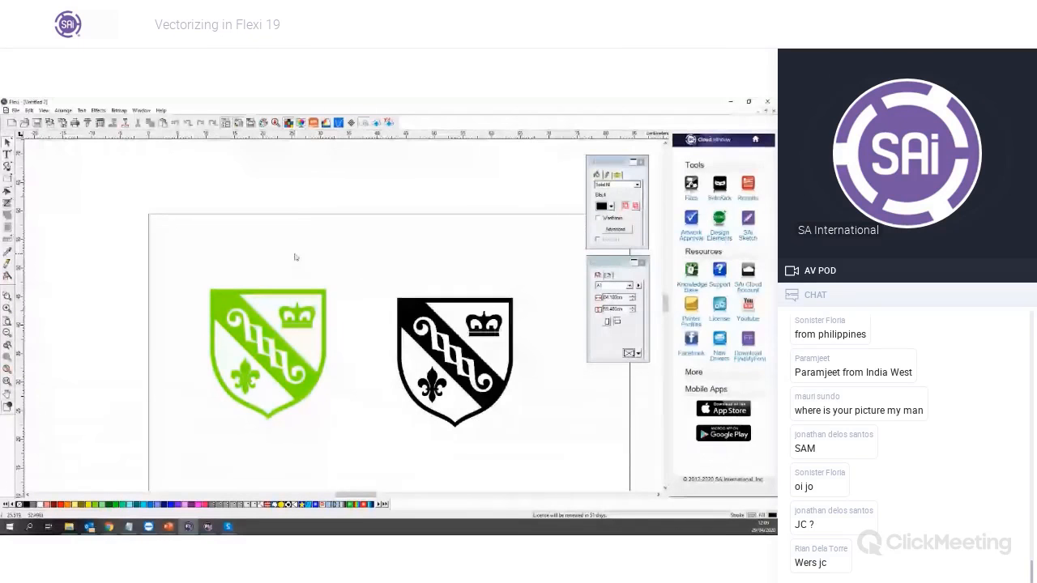
Create a new document and import Bad ColorTrace.jpg, colortrace.png and Colortrace2.tif, placing the three images in a column on the page
key(ctrl+n)
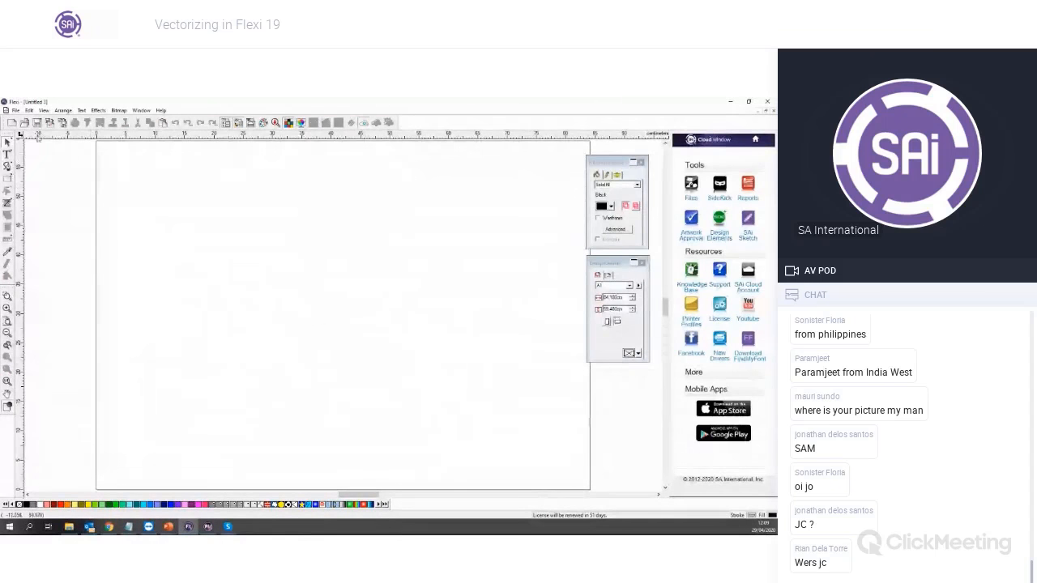
click(49, 123)
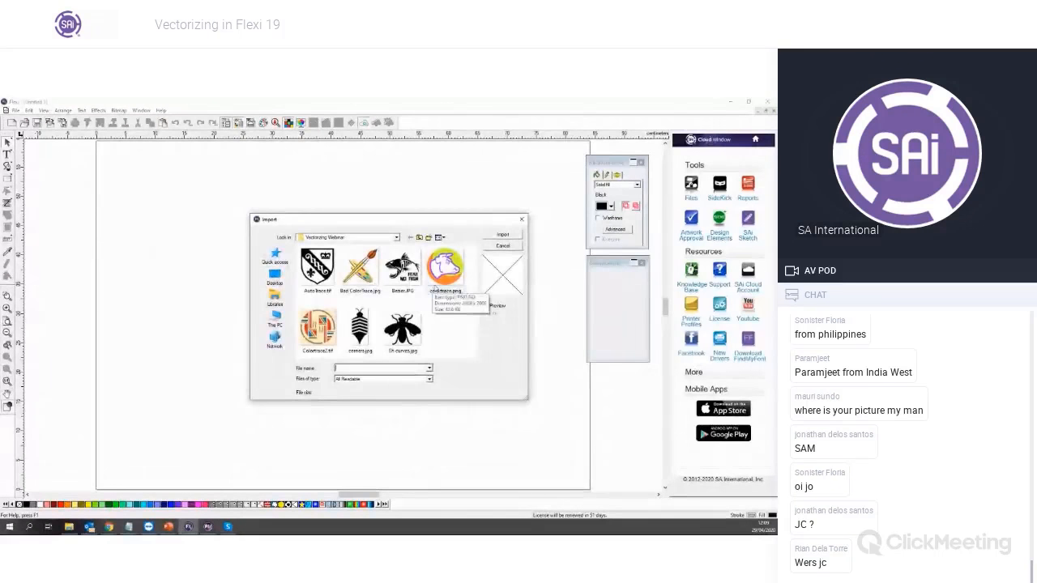
click(436, 280)
ctrl+click(323, 328)
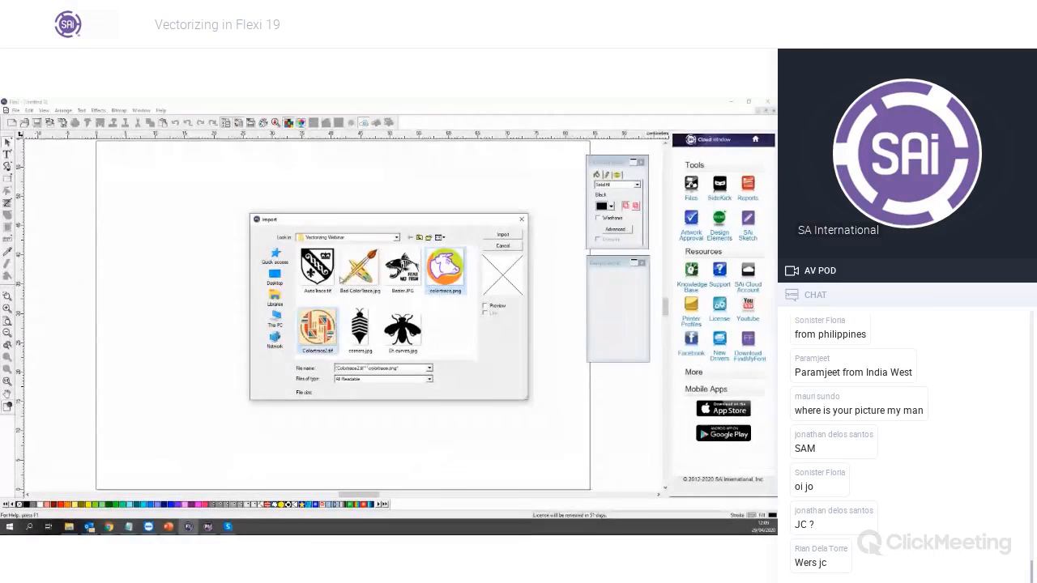
ctrl+click(361, 273)
click(510, 235)
click(146, 173)
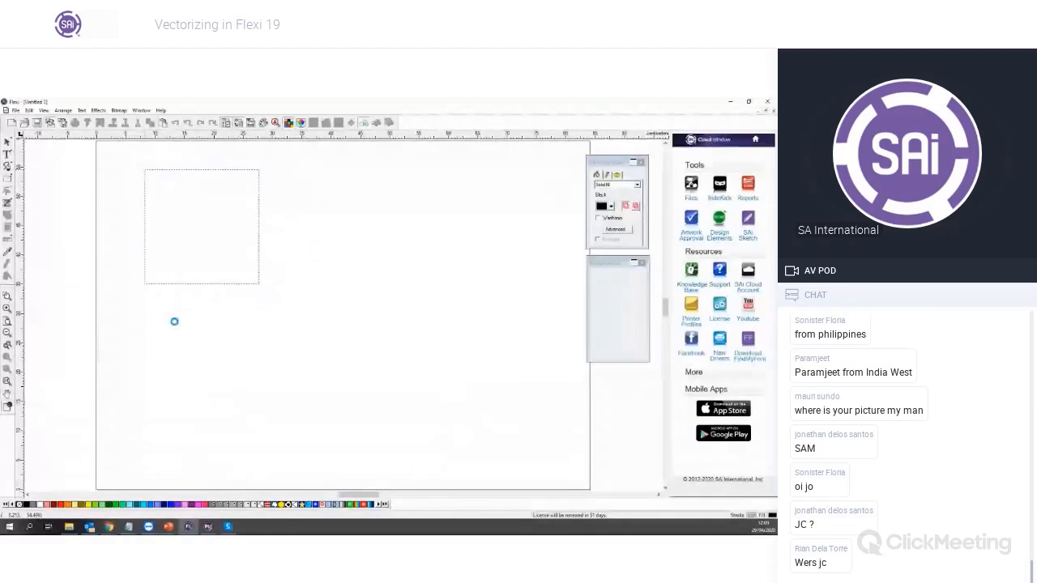
click(153, 303)
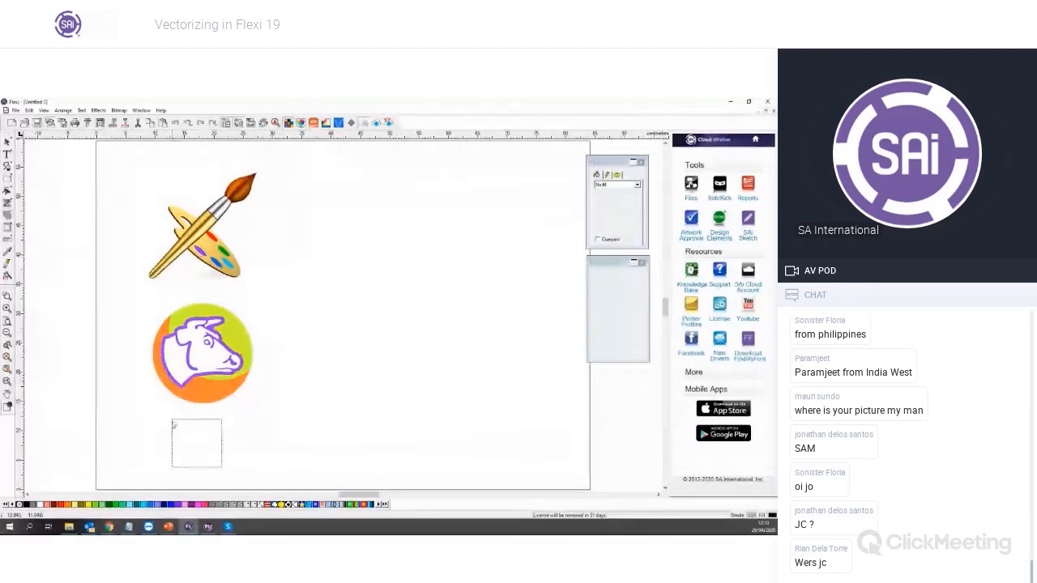
click(173, 419)
Reposition the small emblem image below the cow logo and enlarge it proportionally to about 13 cm wide
scroll(256, 363, down, 1)
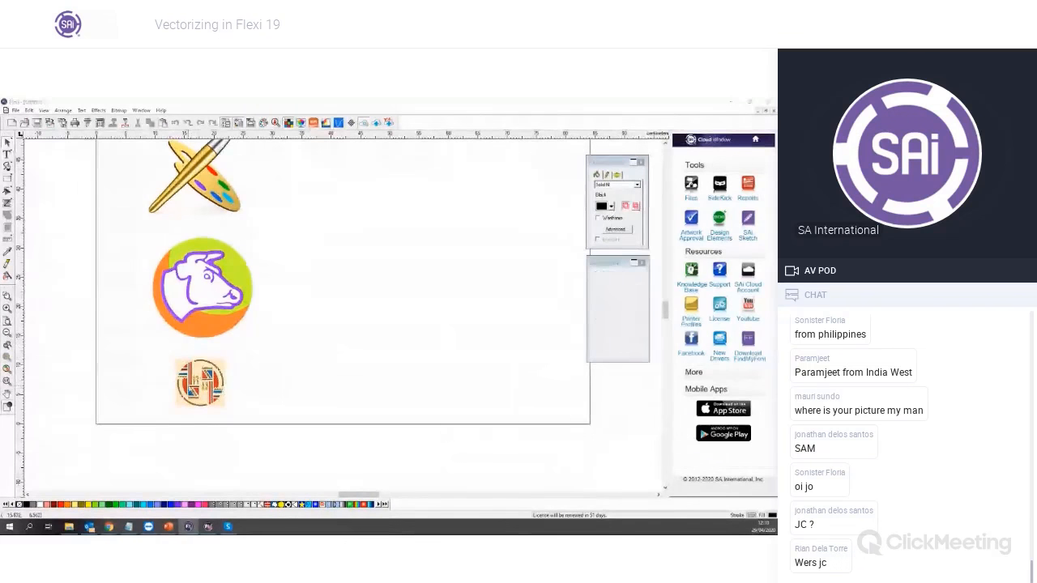
drag(188, 381, 172, 371)
drag(211, 400, 232, 420)
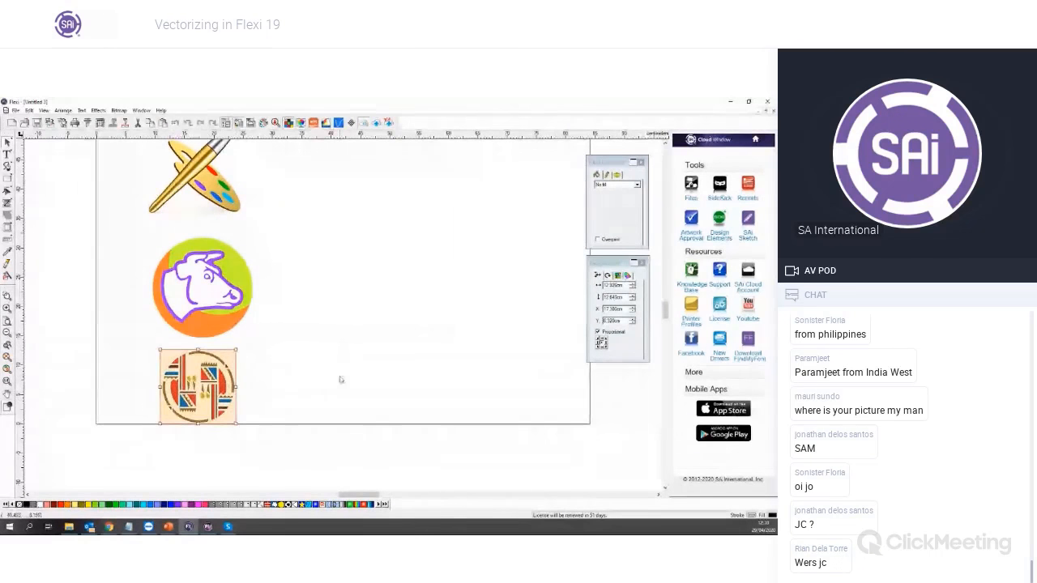
Examine the flat colors of the cow logo and compare them with the gradients in the paintbrush-and-palette image
click(202, 267)
scroll(349, 303, up, 1)
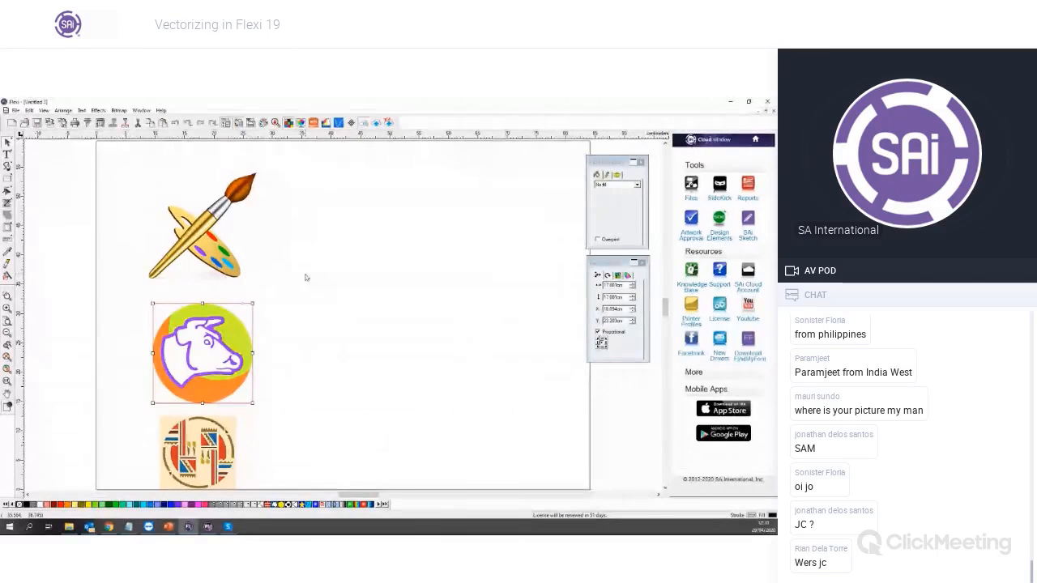
click(278, 367)
scroll(236, 347, up, 3)
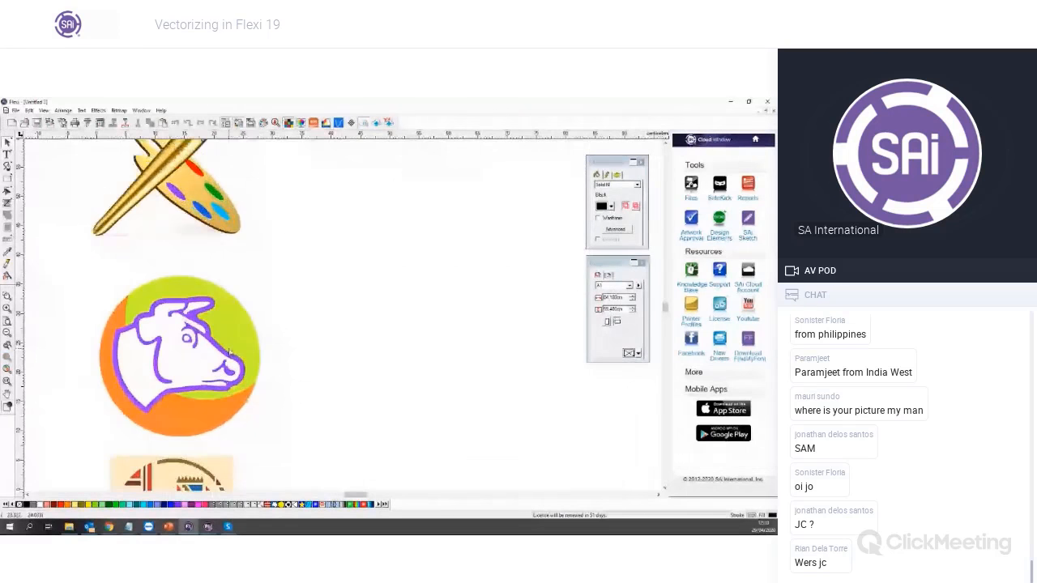
scroll(213, 356, up, 2)
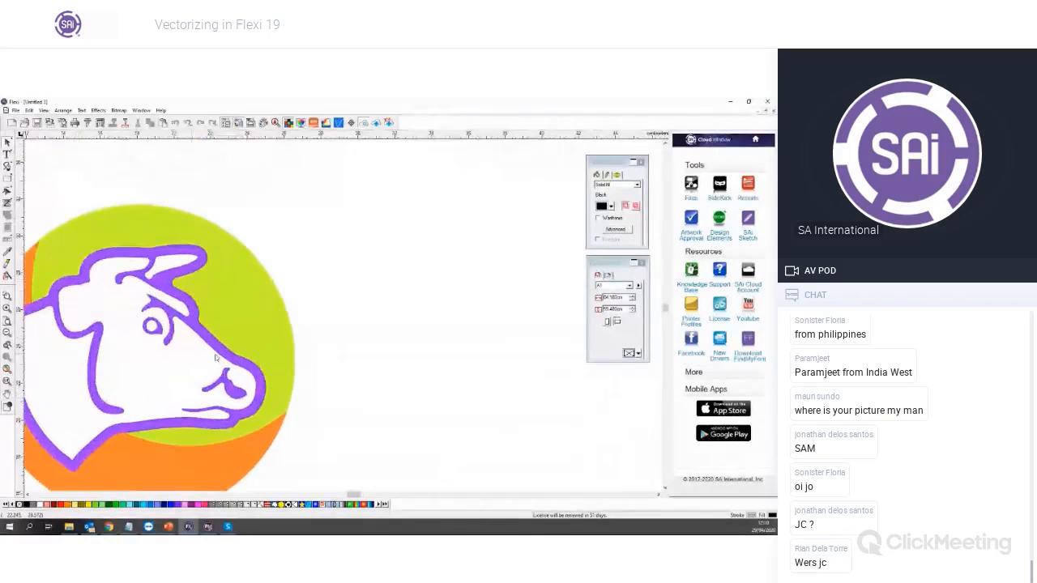
scroll(219, 357, down, 3)
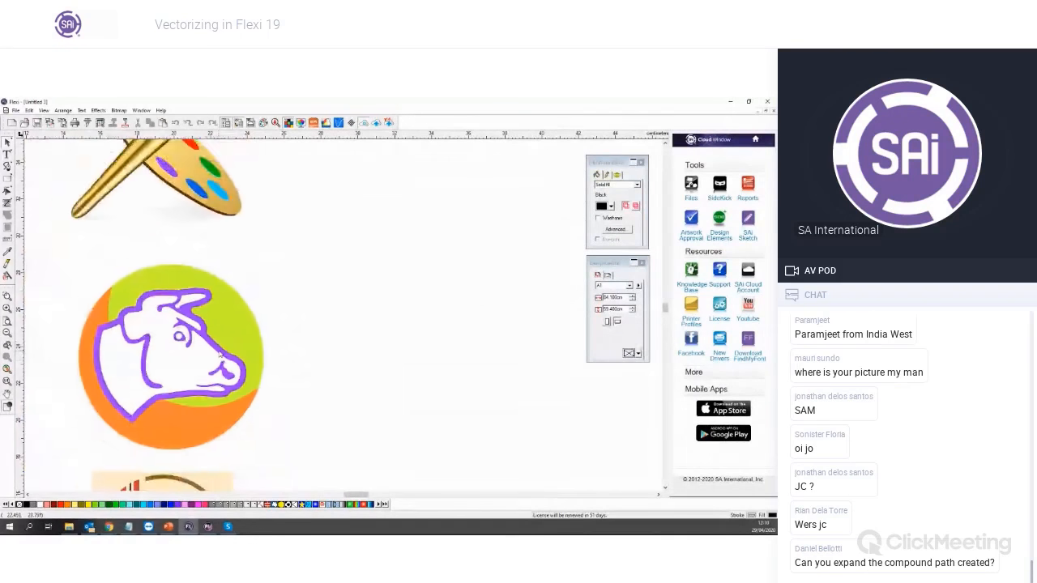
scroll(173, 263, up, 3)
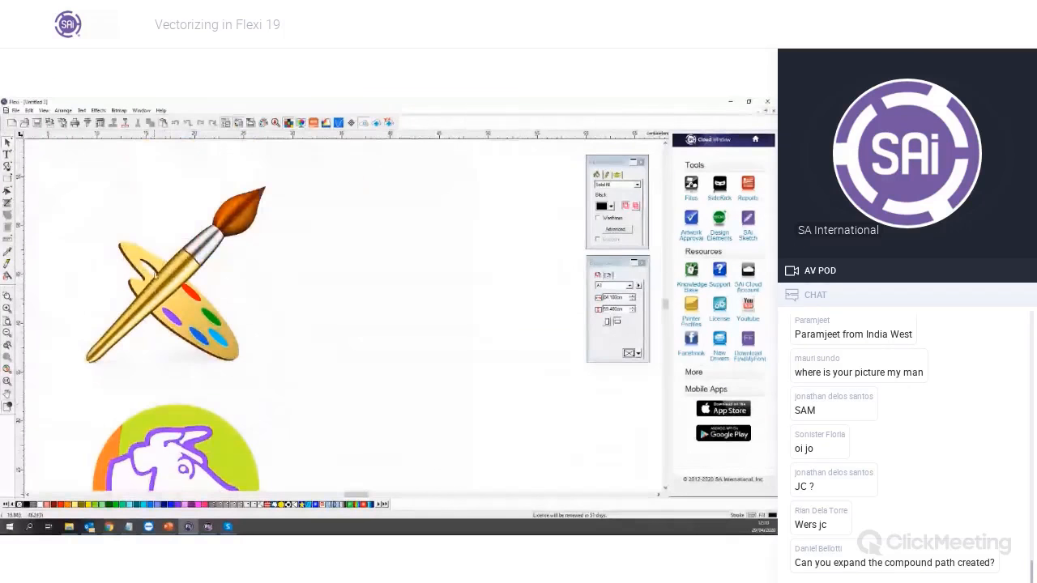
click(152, 275)
click(280, 311)
scroll(224, 268, up, 3)
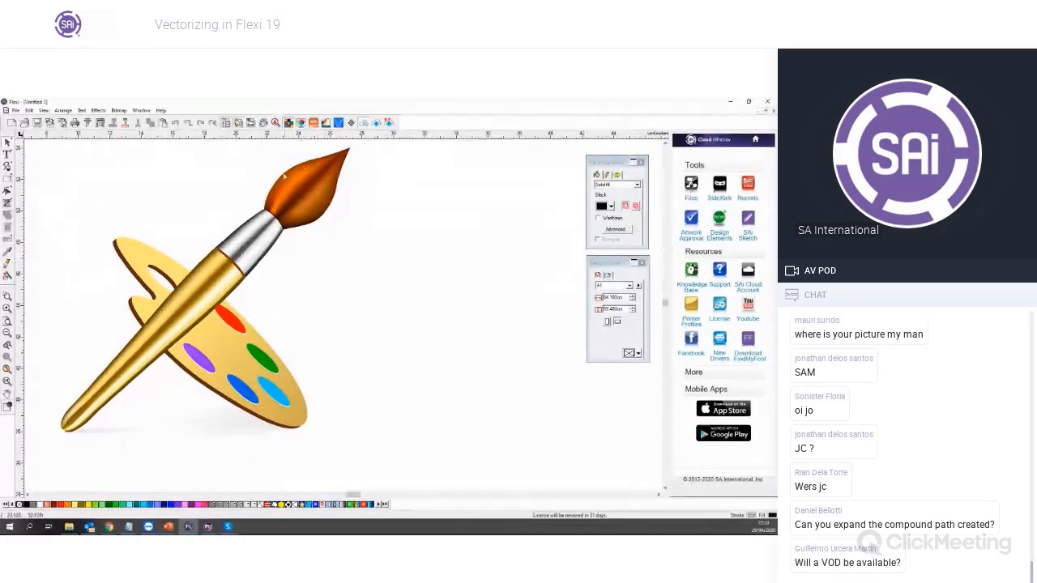
scroll(290, 236, down, 3)
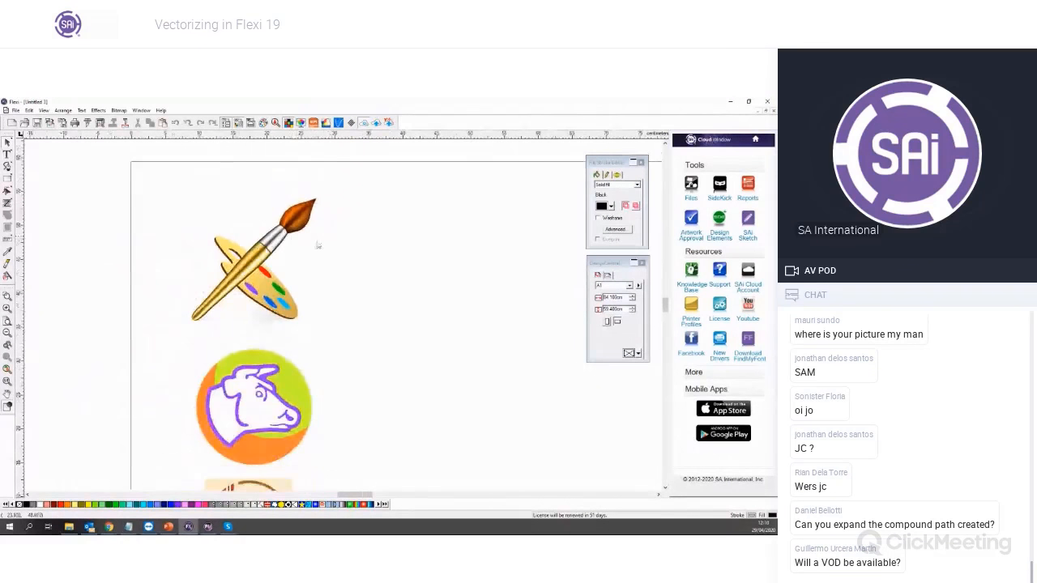
Start Color Trace on the paintbrush-and-palette bitmap and raise the number of colors to trace
click(266, 262)
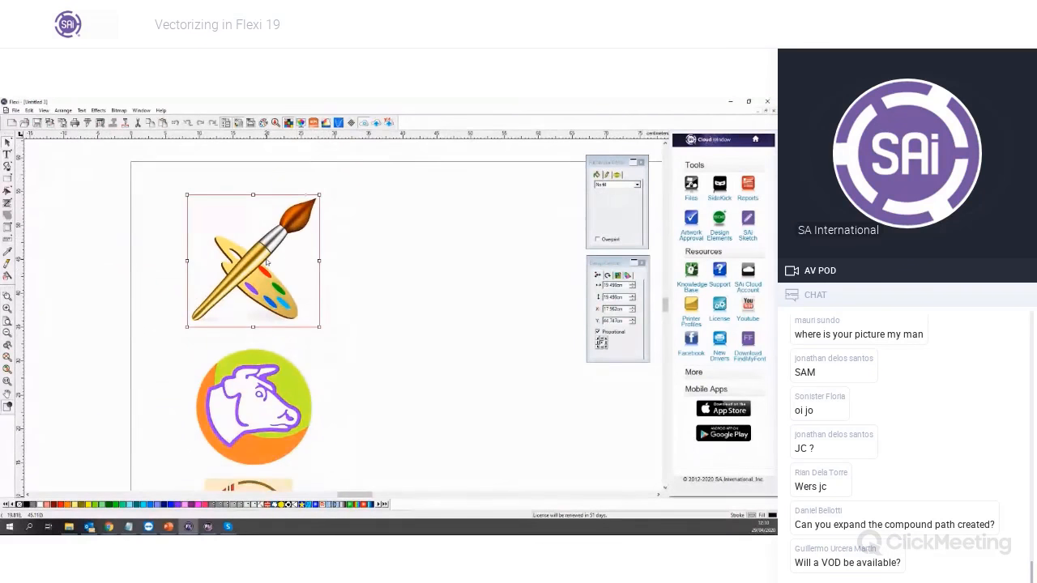
click(120, 112)
mouse_move(144, 183)
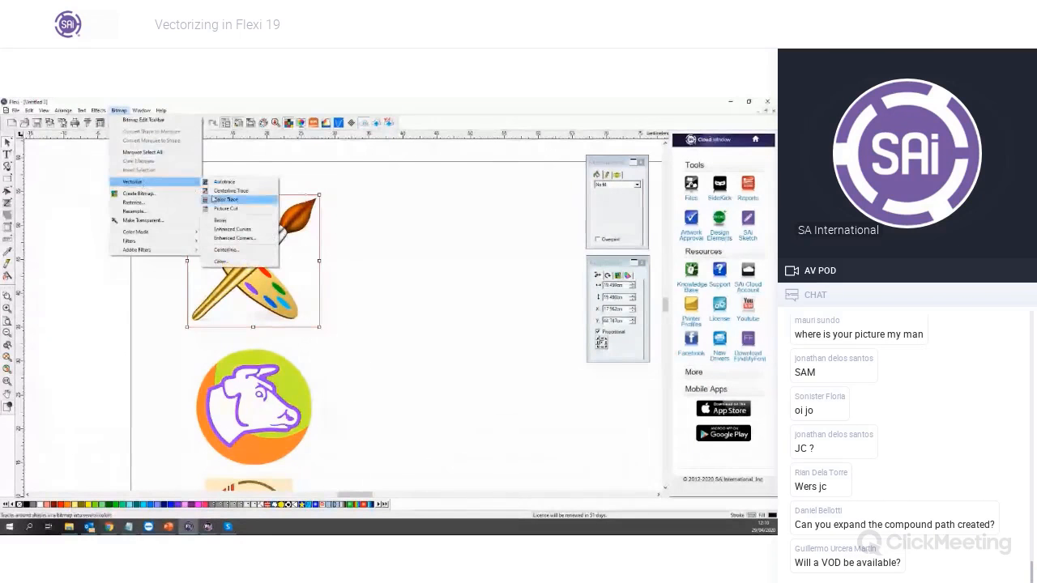
click(216, 200)
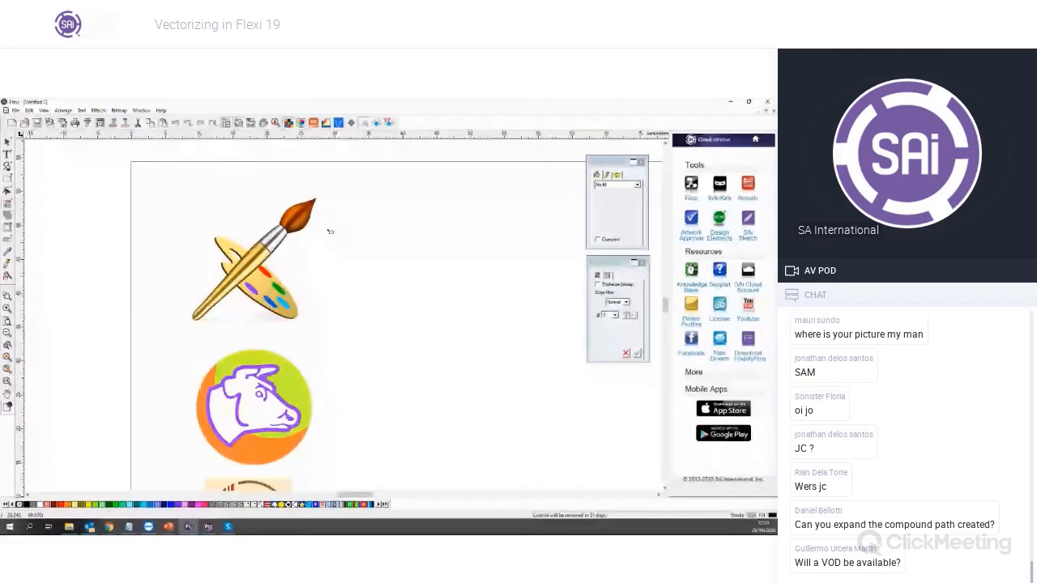
drag(611, 260, 407, 201)
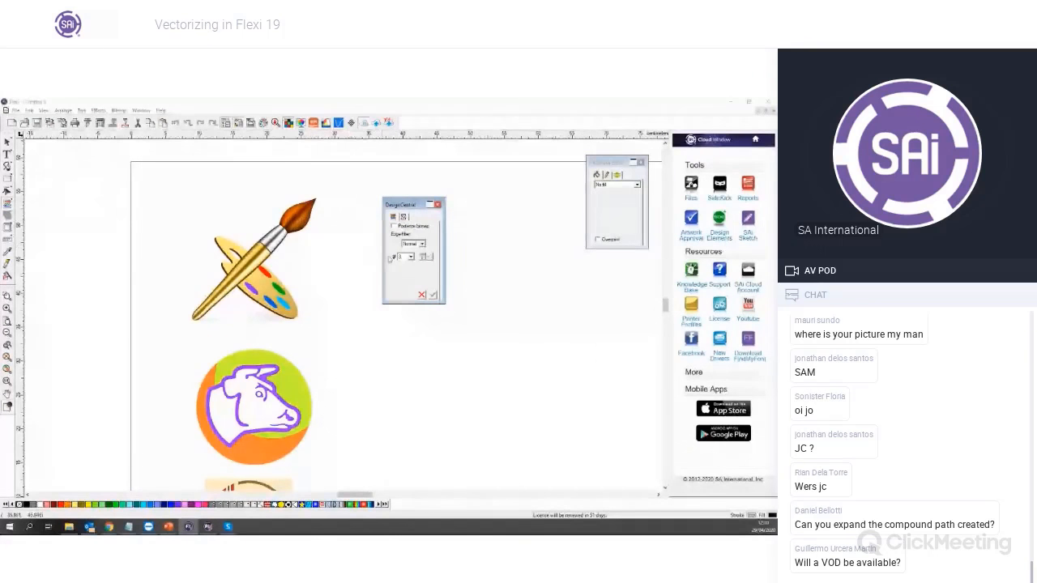
click(412, 257)
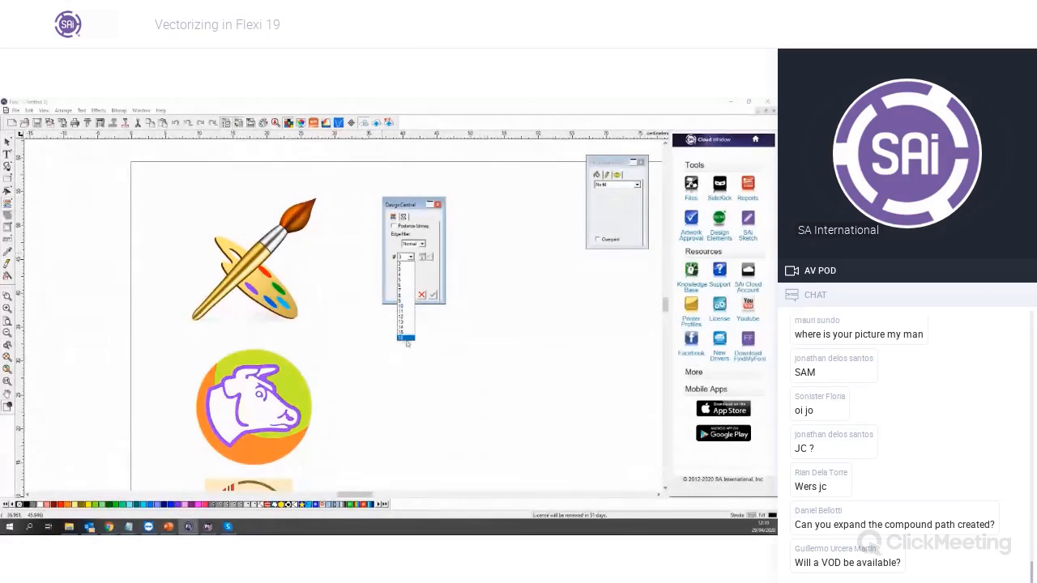
click(401, 300)
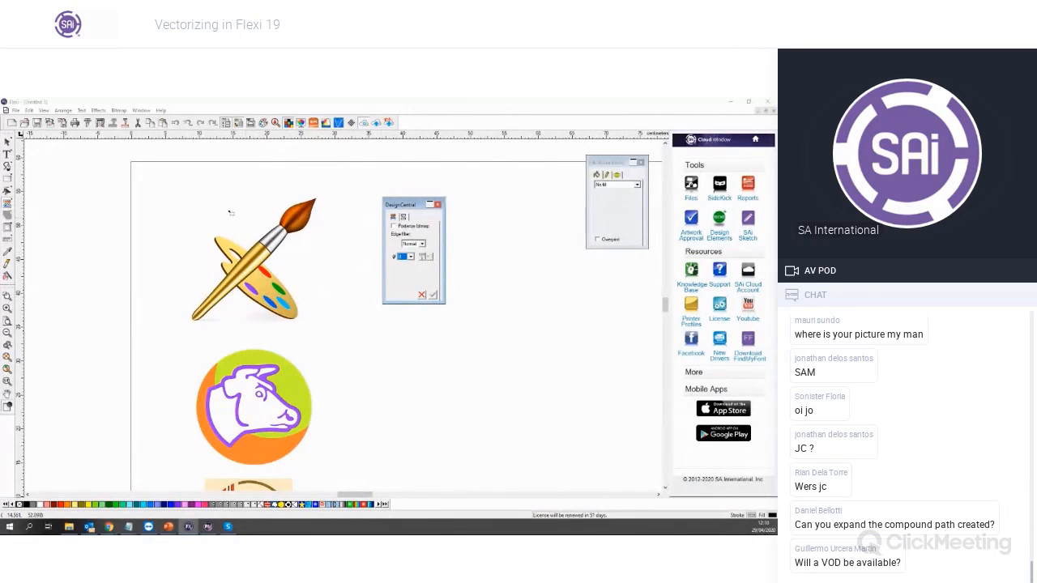
Define a trace area around the whole paintbrush-and-palette bitmap, inspect the reduced-color preview, and apply the color trace
mouse_move(161, 173)
mouse_down()
mouse_move(328, 310)
mouse_move(341, 337)
mouse_up()
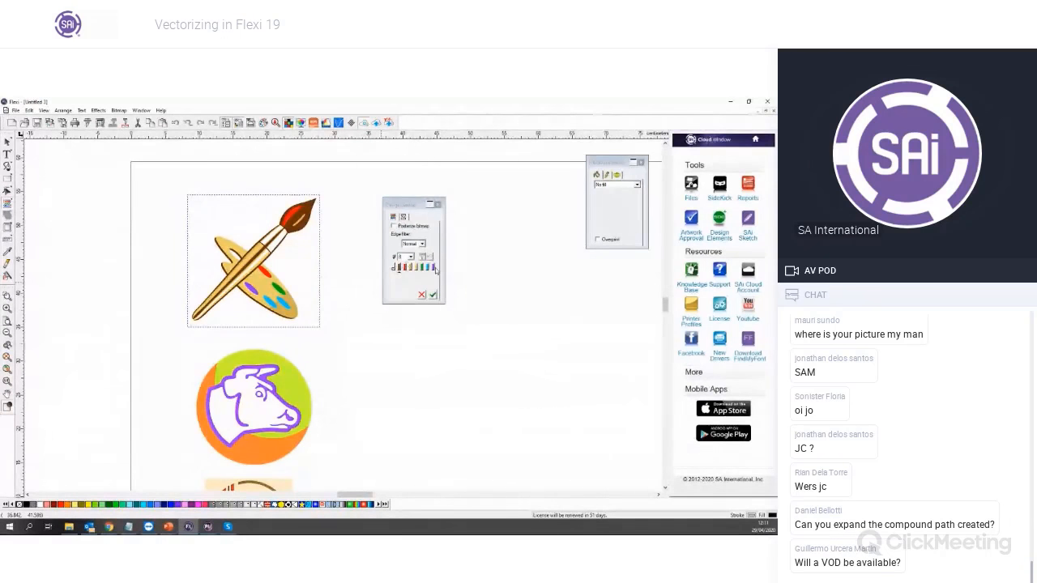
scroll(290, 294, up, 1)
scroll(290, 298, up, 2)
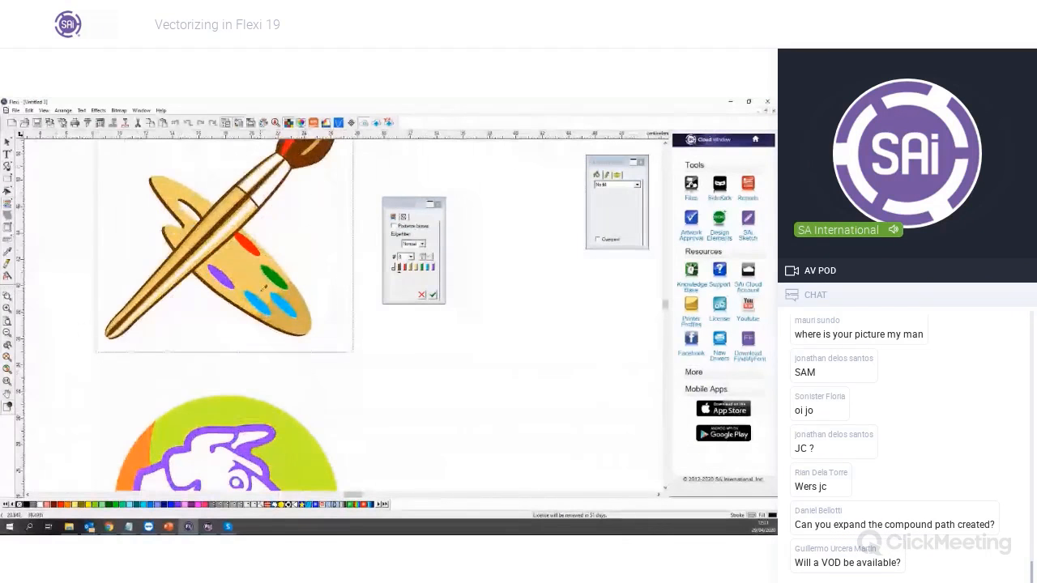
scroll(263, 287, down, 1)
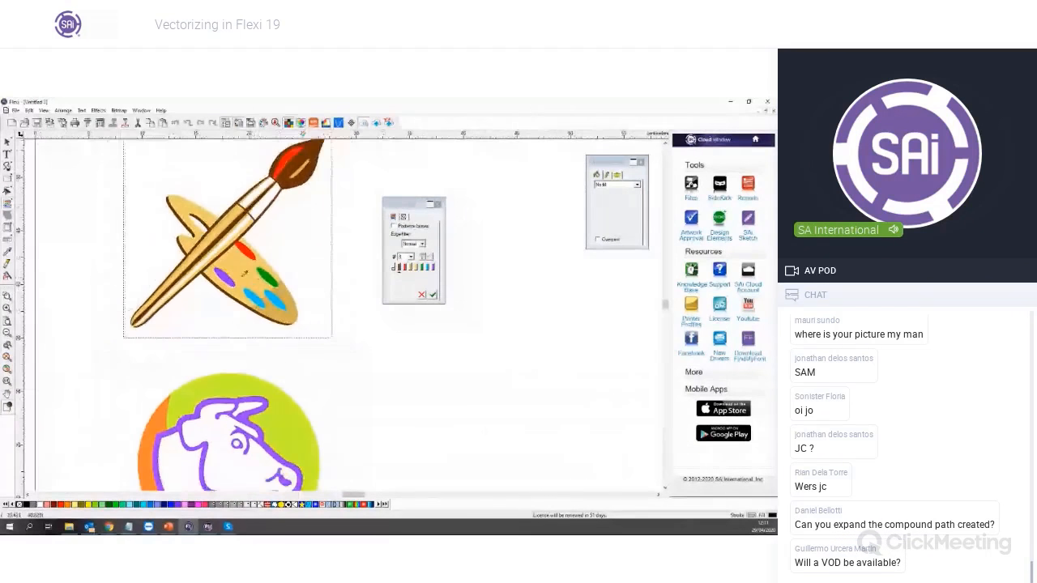
click(434, 296)
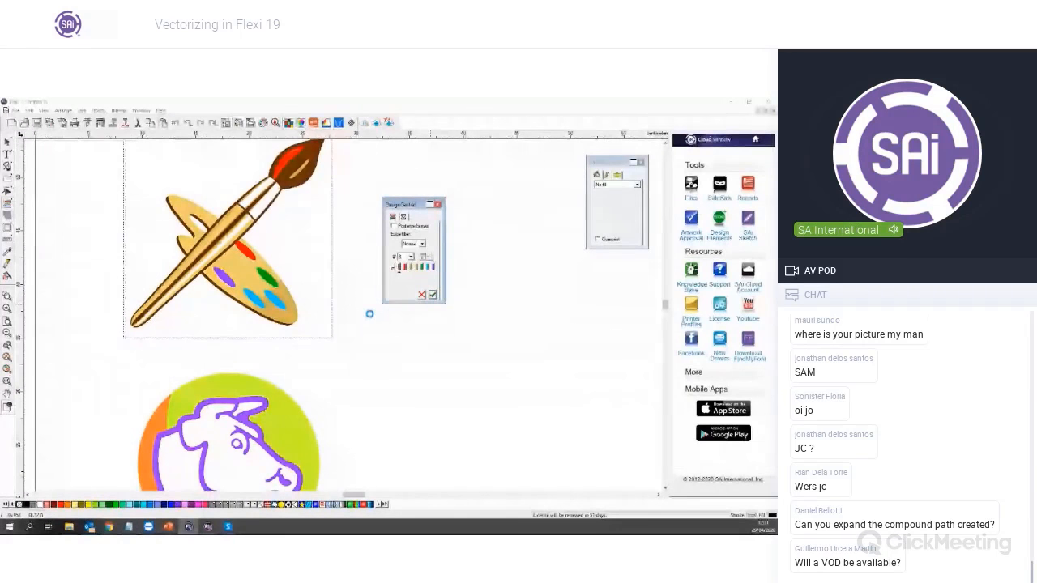
Separate the original paintbrush bitmap from its traced vectors, placing the bitmap beside them on the right for comparison
scroll(361, 310, down, 1)
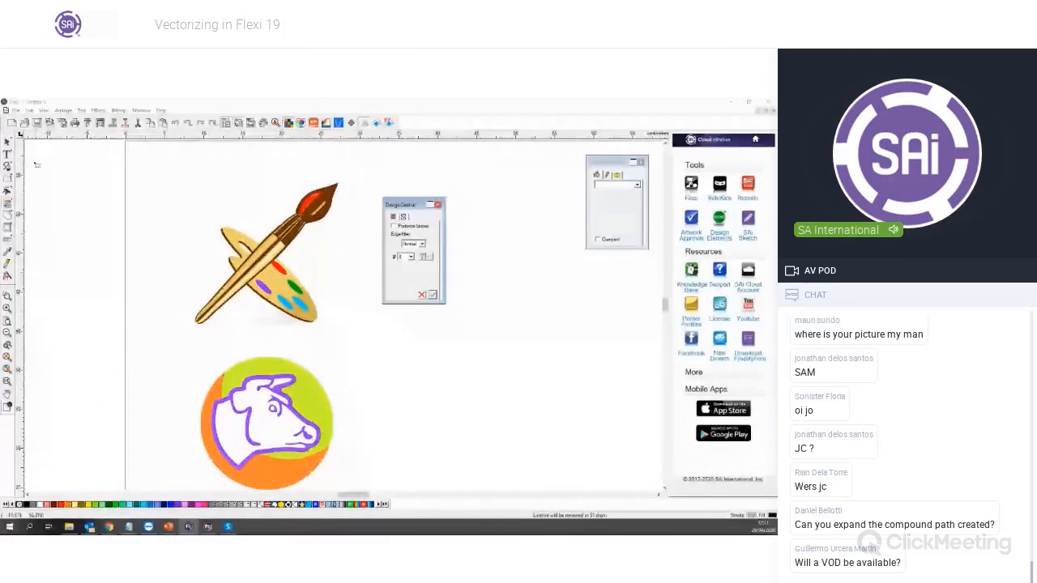
click(349, 331)
mouse_move(250, 305)
mouse_down()
mouse_move(295, 327)
mouse_move(400, 302)
mouse_up()
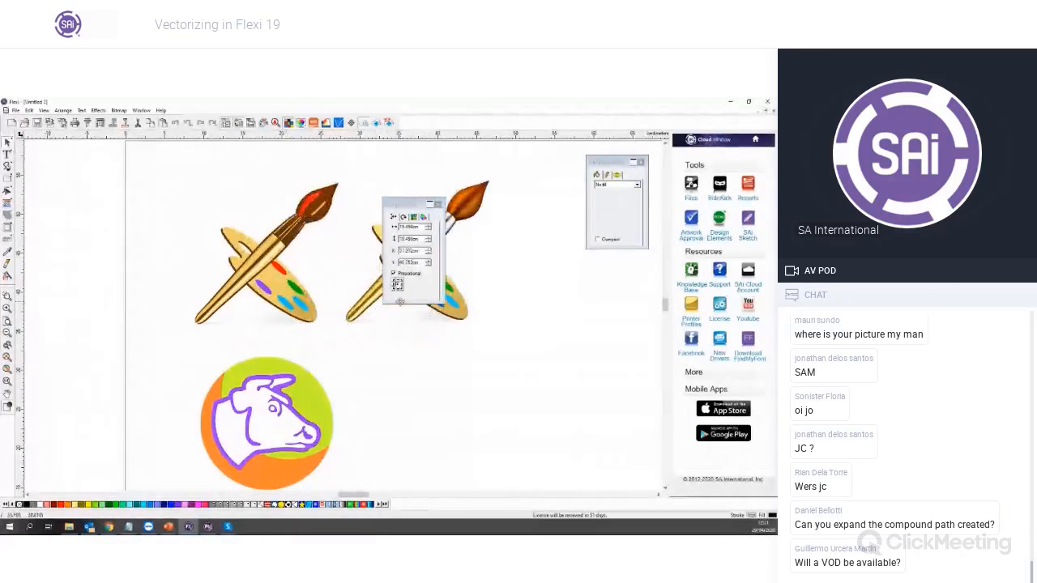
click(400, 331)
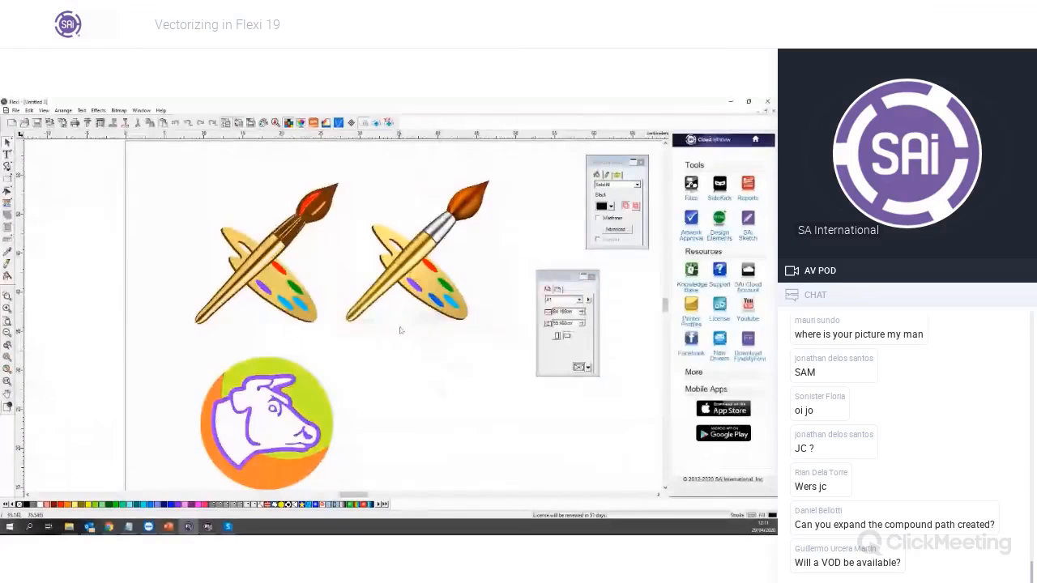
Compare the paint spots, handle, ferrule and bristles of the traced paintbrush and palette with the original bitmap's colors and gradients
scroll(400, 331, up, 2)
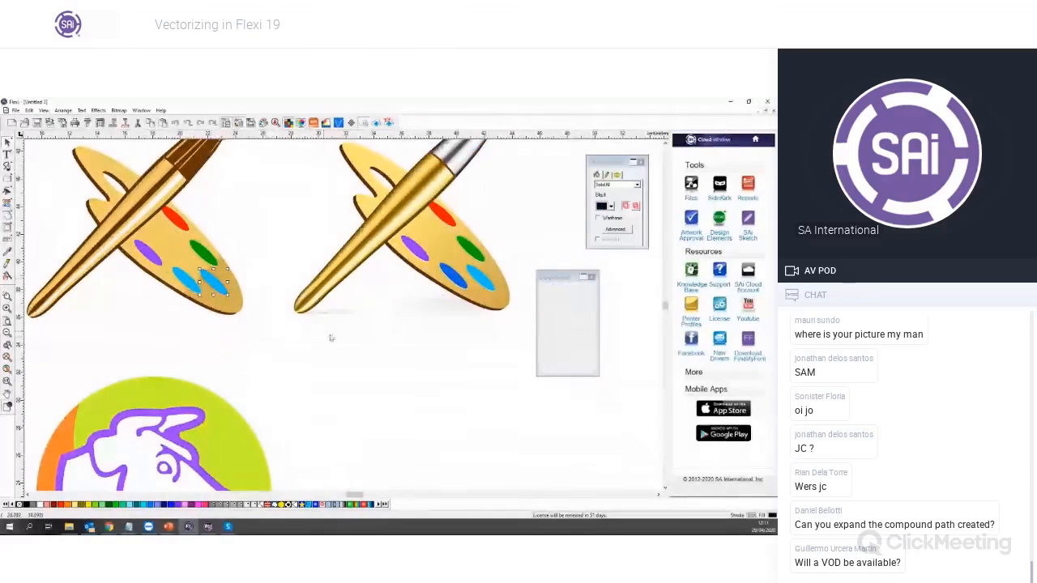
click(331, 338)
click(175, 217)
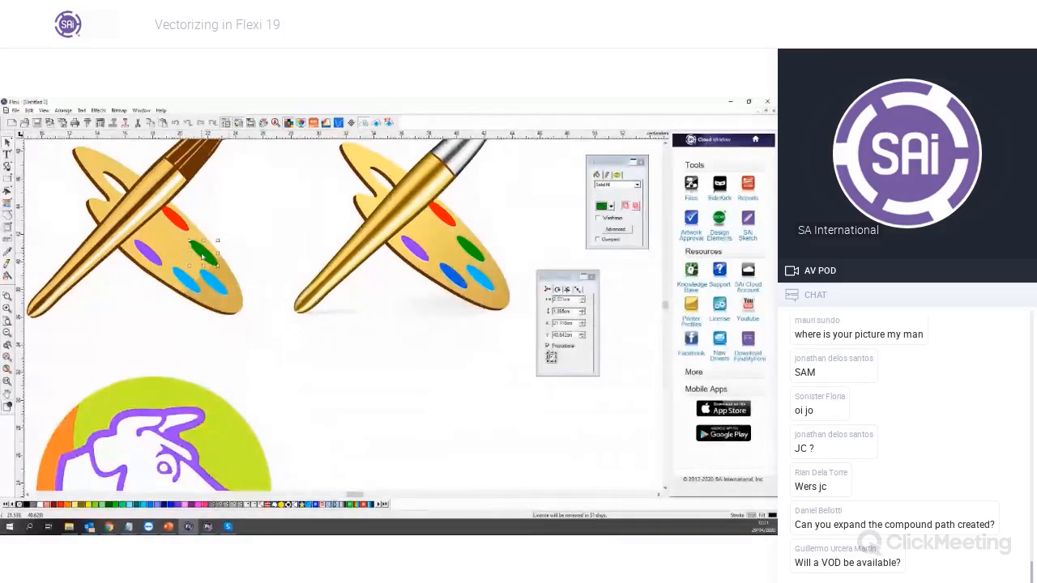
click(145, 255)
click(340, 332)
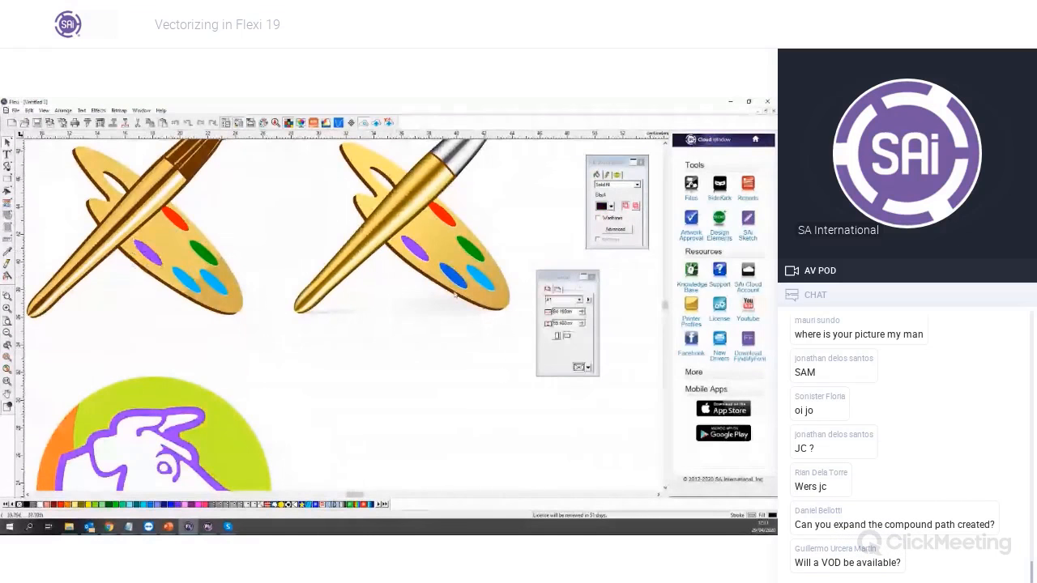
scroll(219, 259, down, 2)
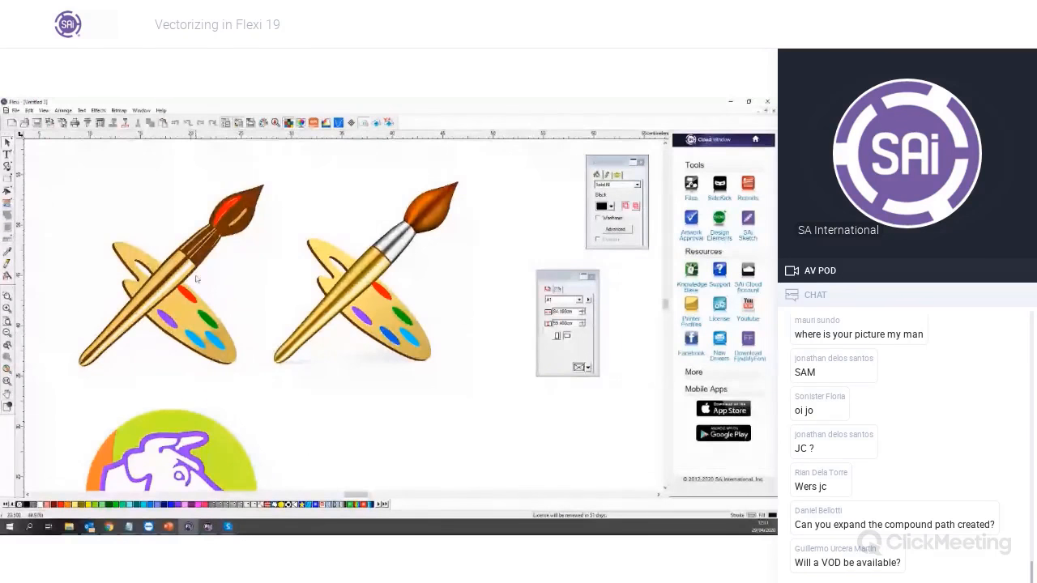
scroll(180, 275, up, 3)
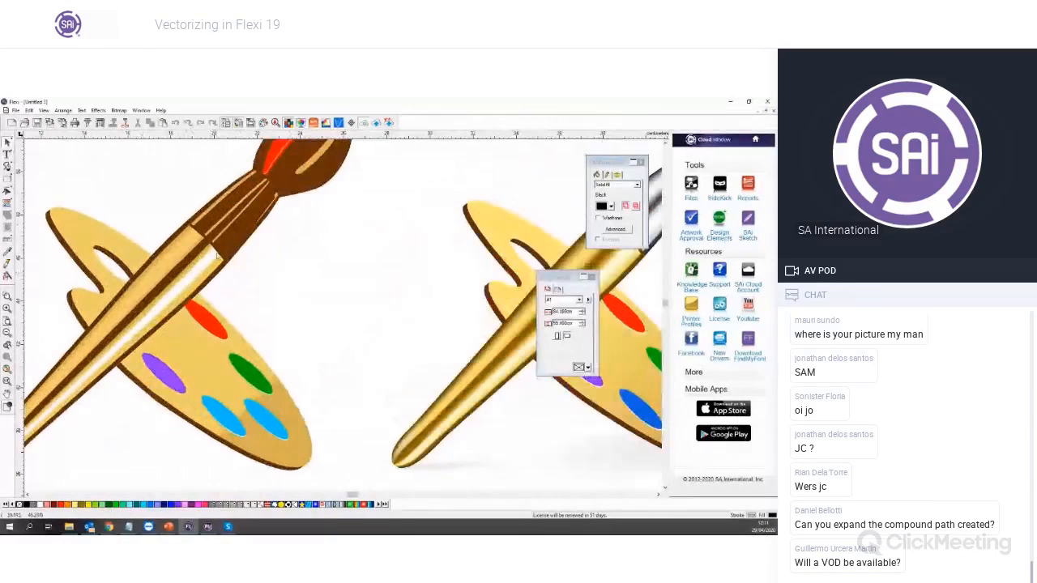
scroll(274, 256, down, 2)
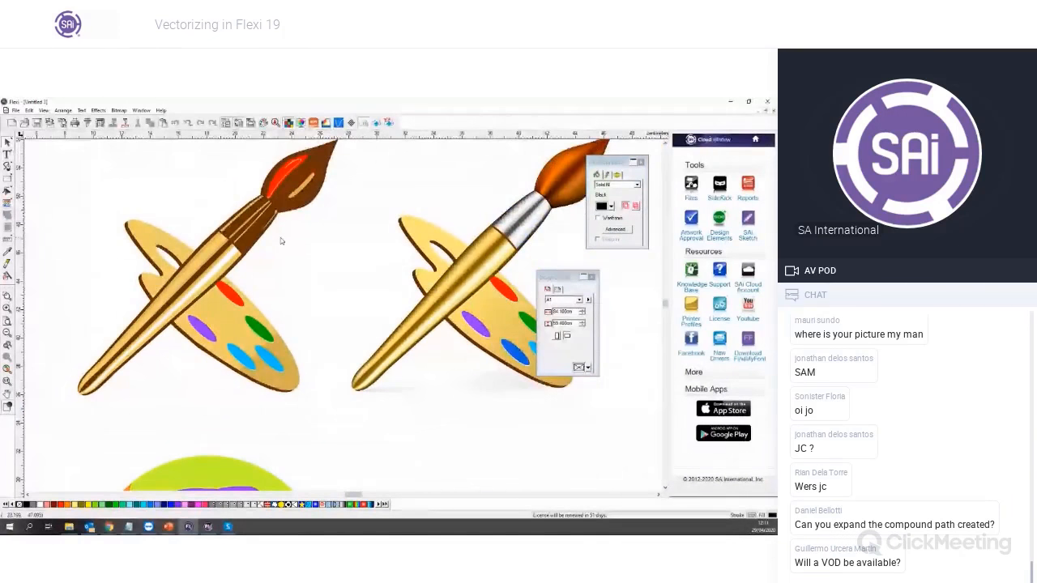
click(224, 254)
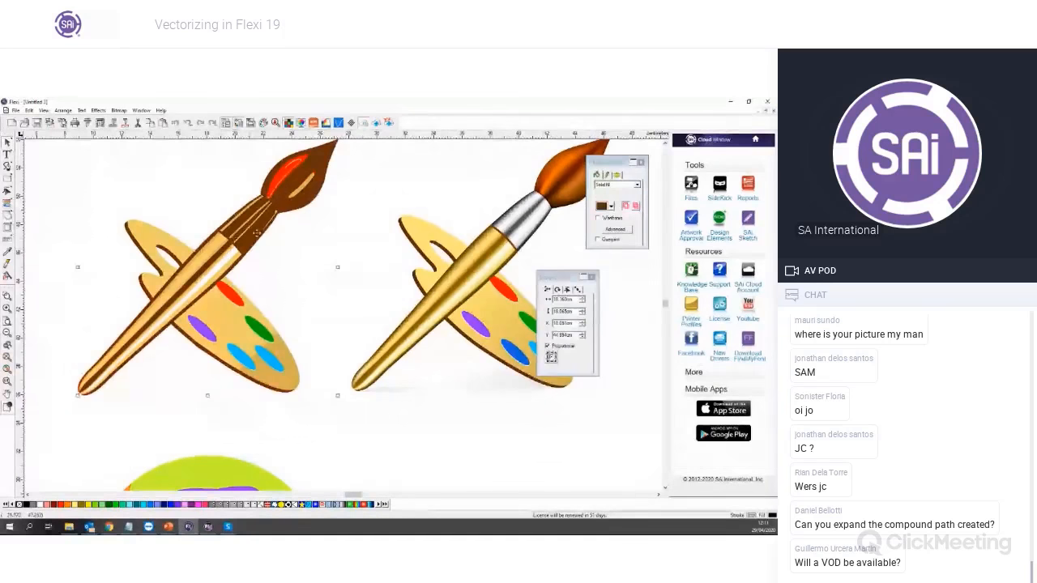
click(253, 239)
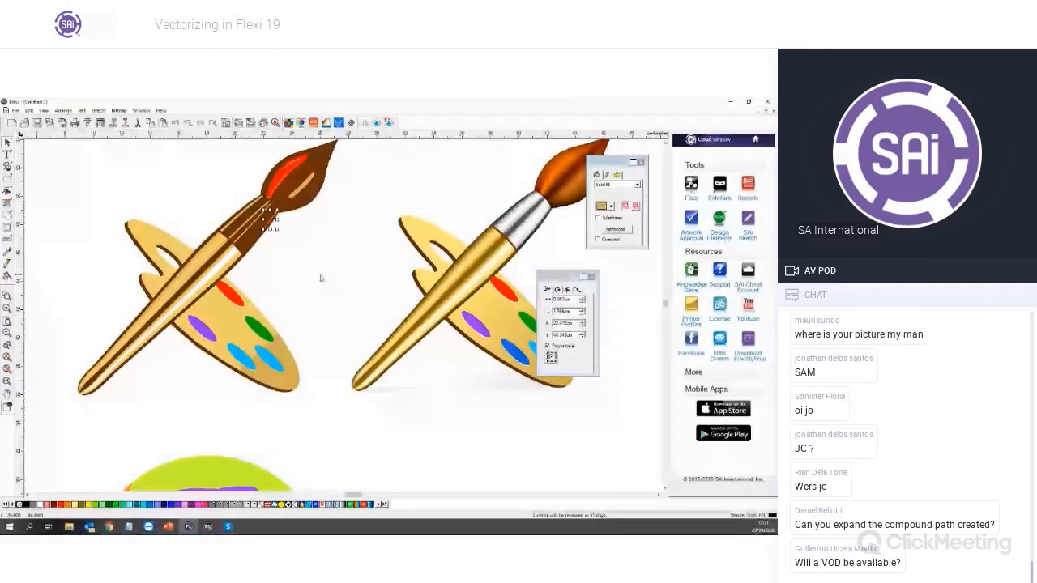
click(300, 187)
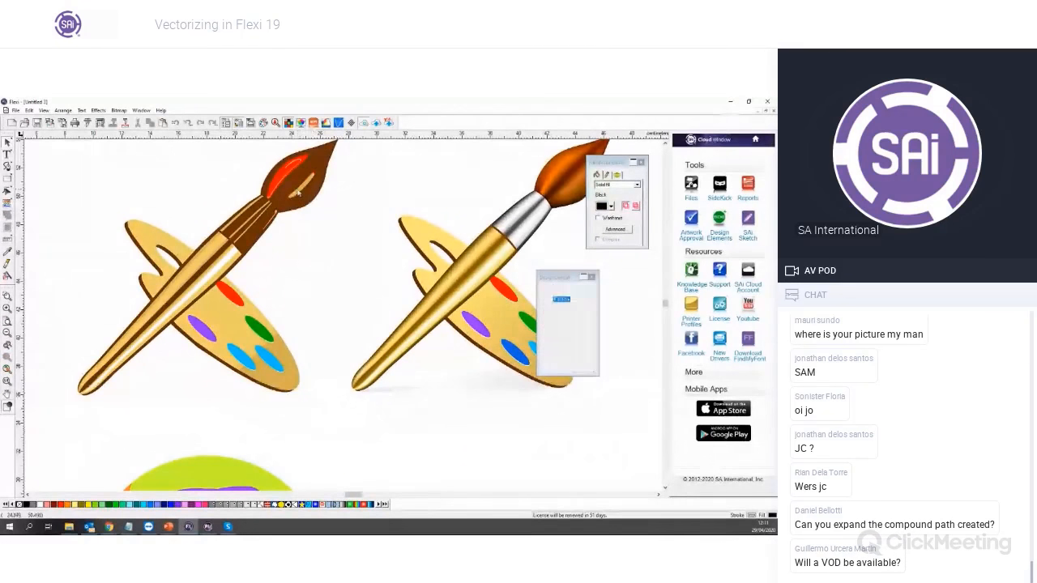
click(349, 286)
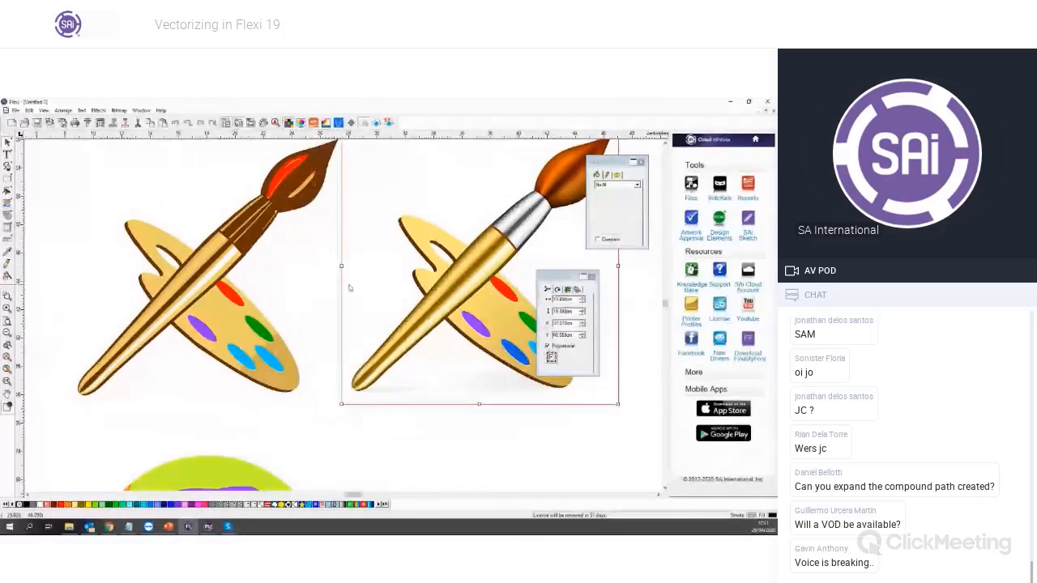
Look over the cow logo and the patterned emblem below it in relation to the traced paintbrush and its original
scroll(344, 293, down, 4)
click(288, 332)
scroll(285, 333, down, 4)
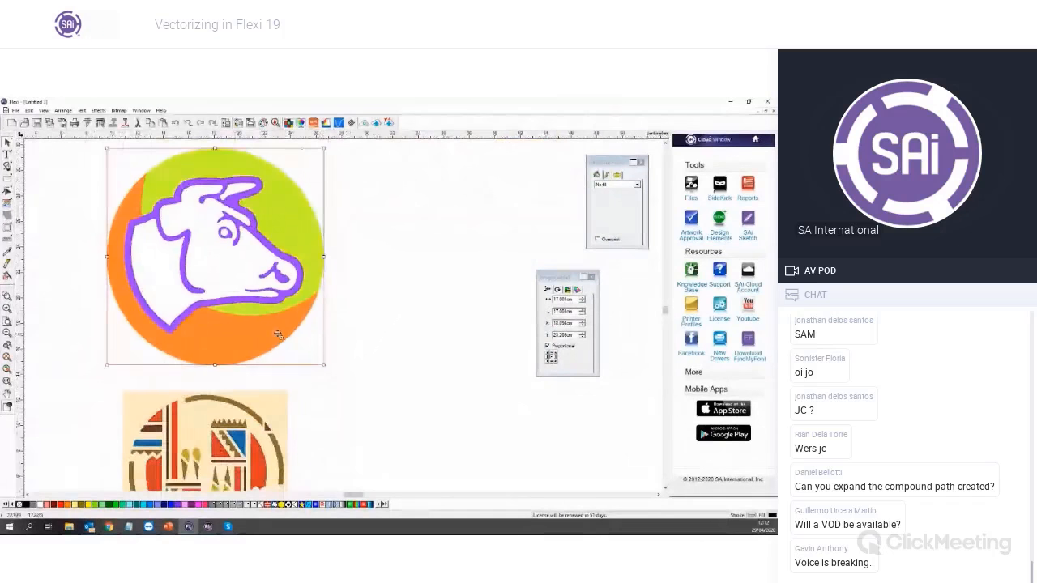
scroll(283, 368, down, 1)
scroll(232, 357, up, 3)
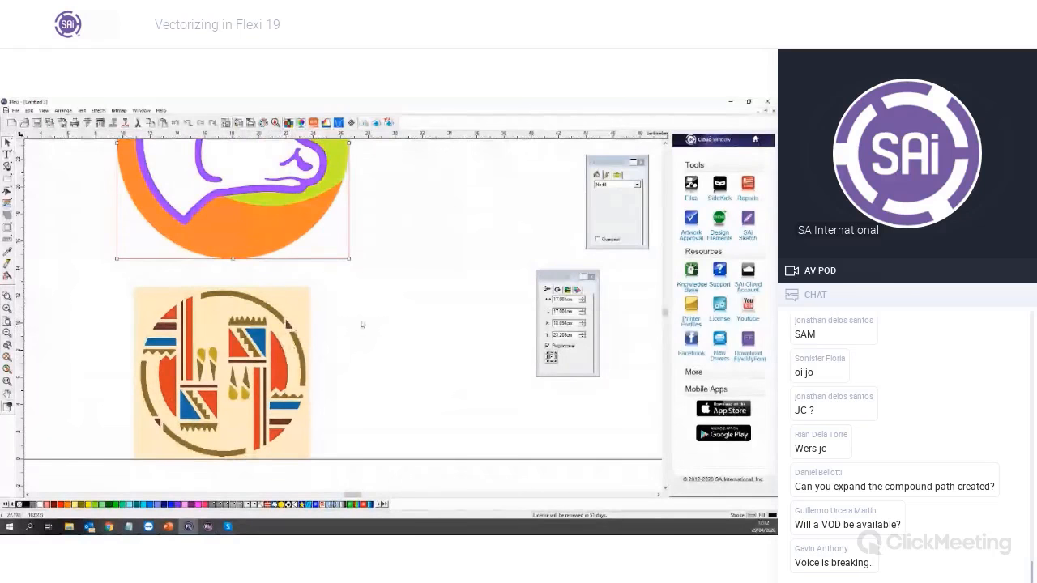
scroll(393, 288, up, 3)
scroll(392, 290, down, 2)
scroll(397, 285, up, 2)
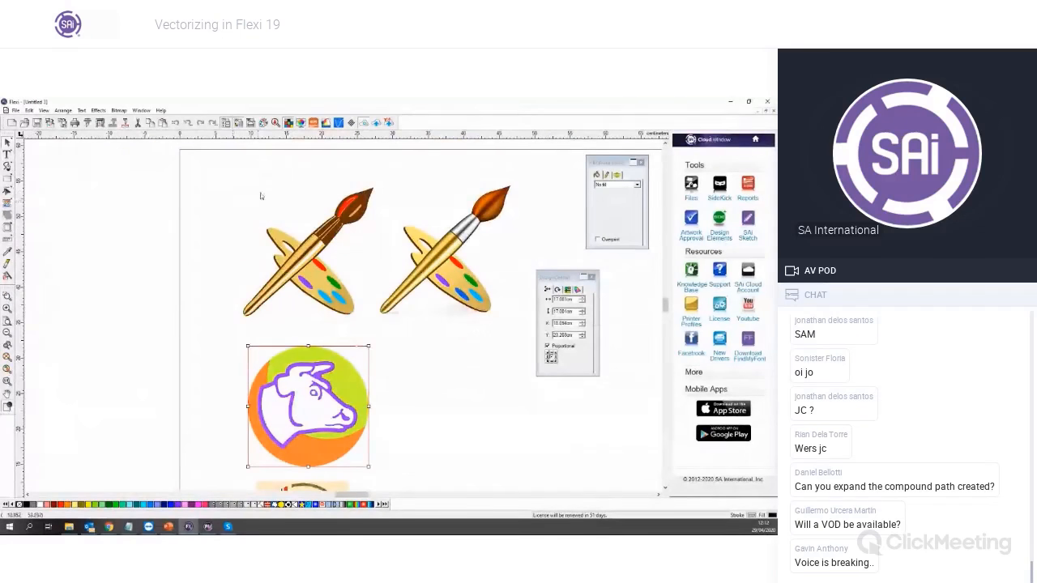
click(398, 345)
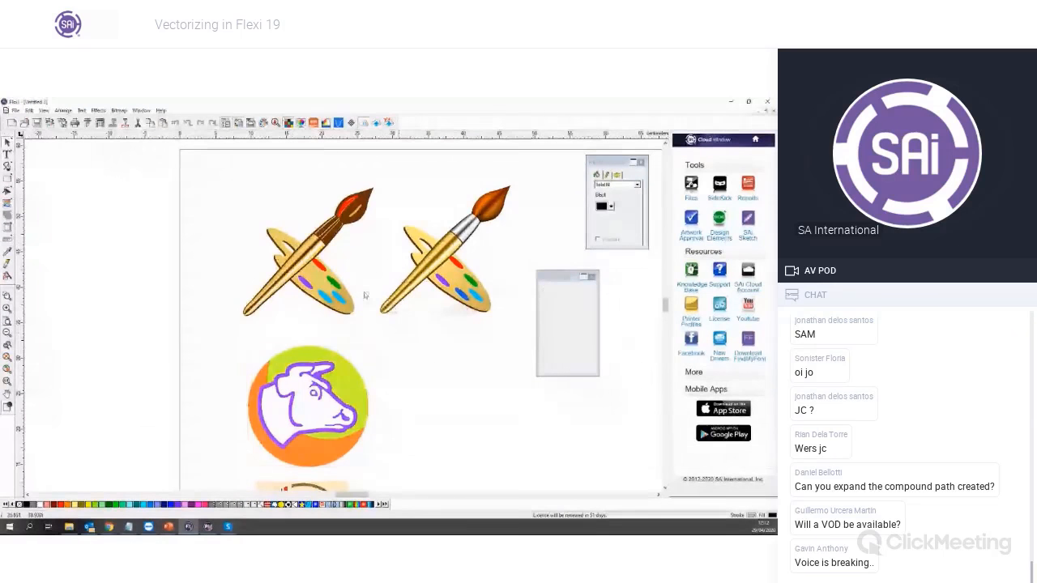
scroll(398, 345, down, 2)
click(358, 333)
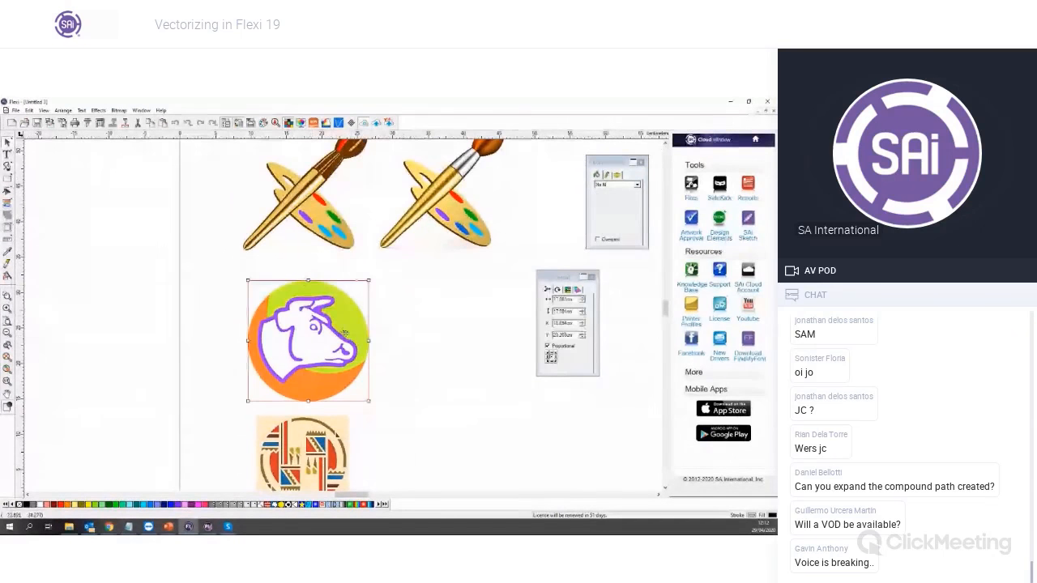
click(424, 352)
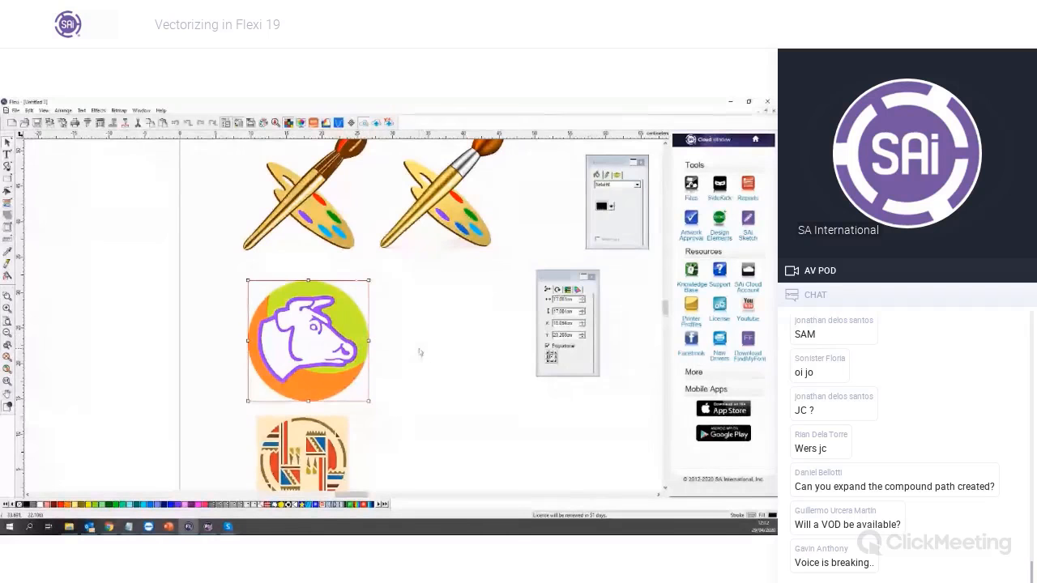
Examine the cow logo bitmap up close, checking the edges of its purple outline and eye
click(272, 293)
click(119, 111)
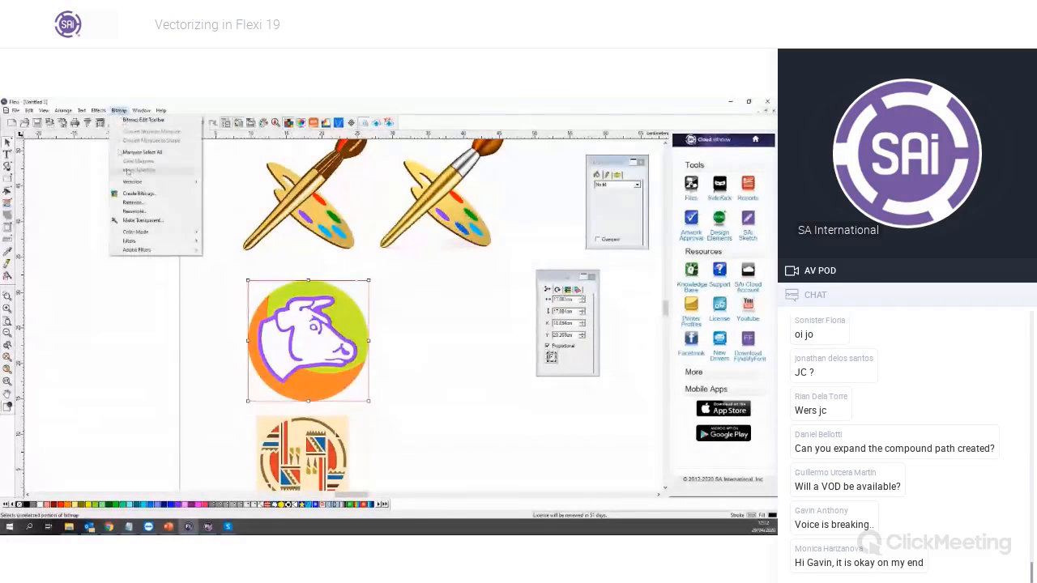
mouse_move(139, 183)
click(412, 408)
scroll(321, 335, up, 5)
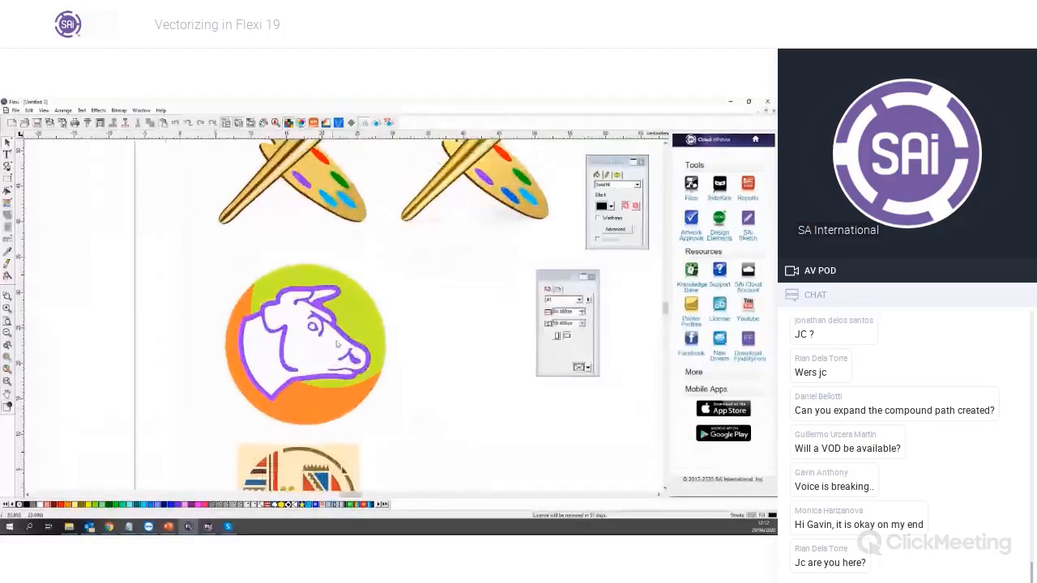
scroll(312, 331, up, 4)
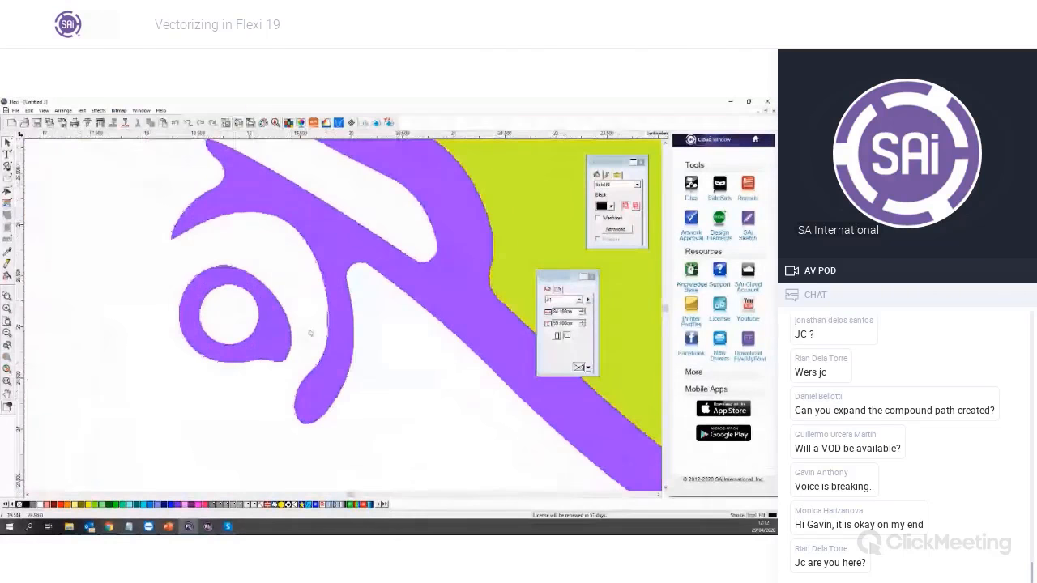
scroll(470, 330, down, 8)
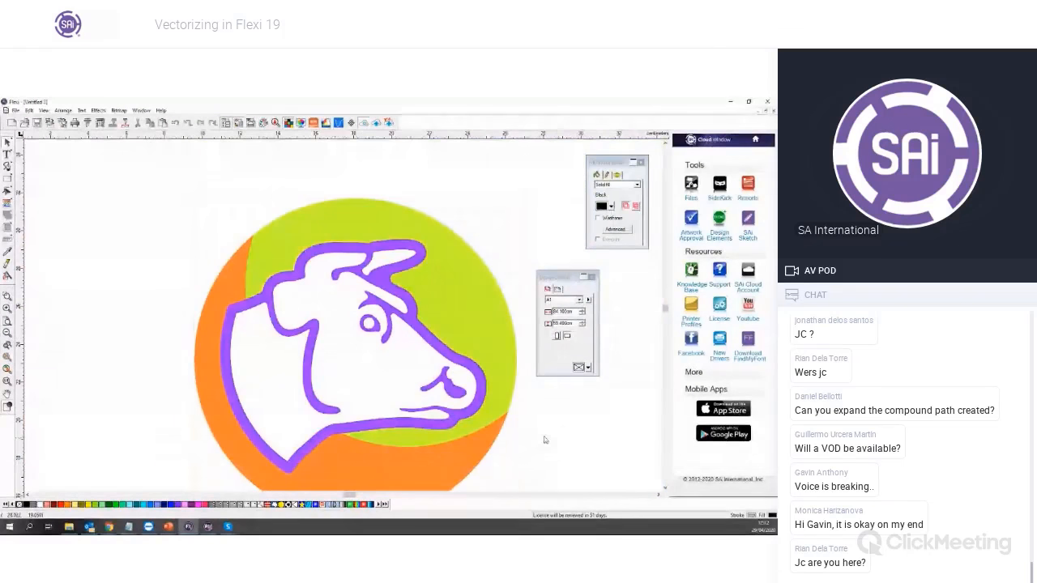
scroll(556, 431, down, 2)
scroll(556, 431, down, 1)
Check the cut preview of the artwork in the Cut/Plot setup and close it without sending the job
click(496, 405)
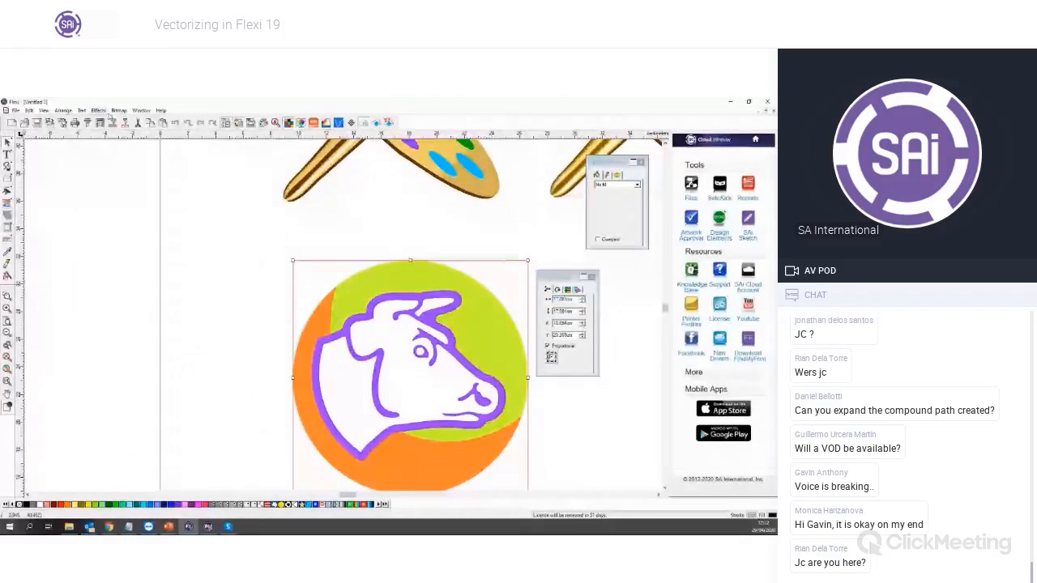
click(87, 124)
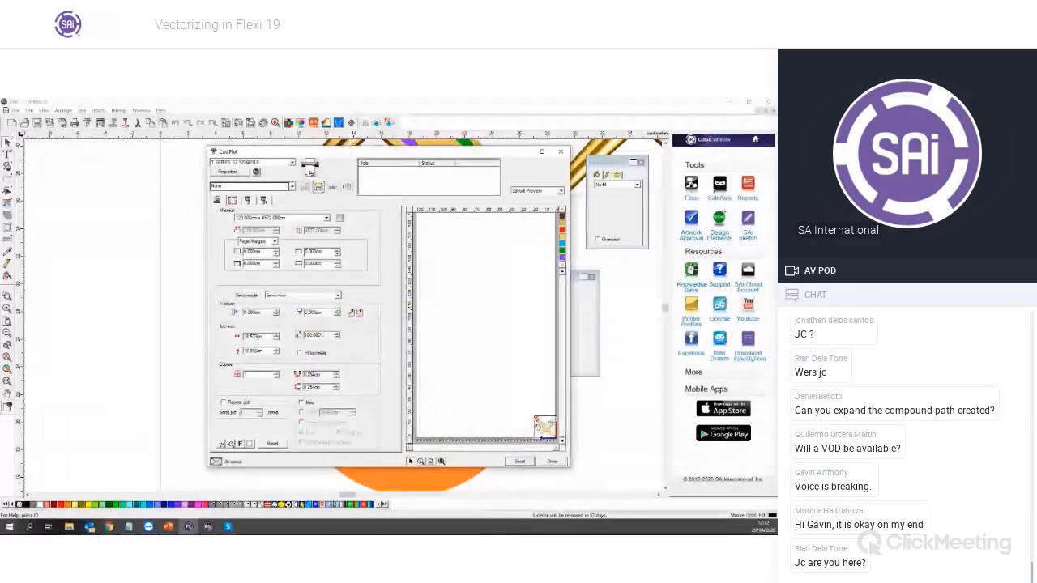
click(561, 151)
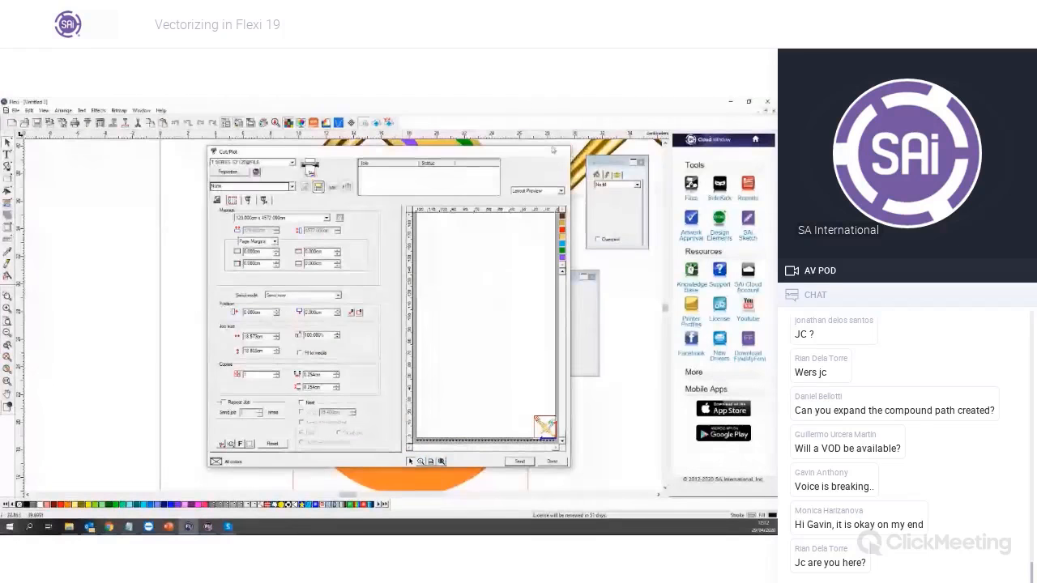
click(208, 309)
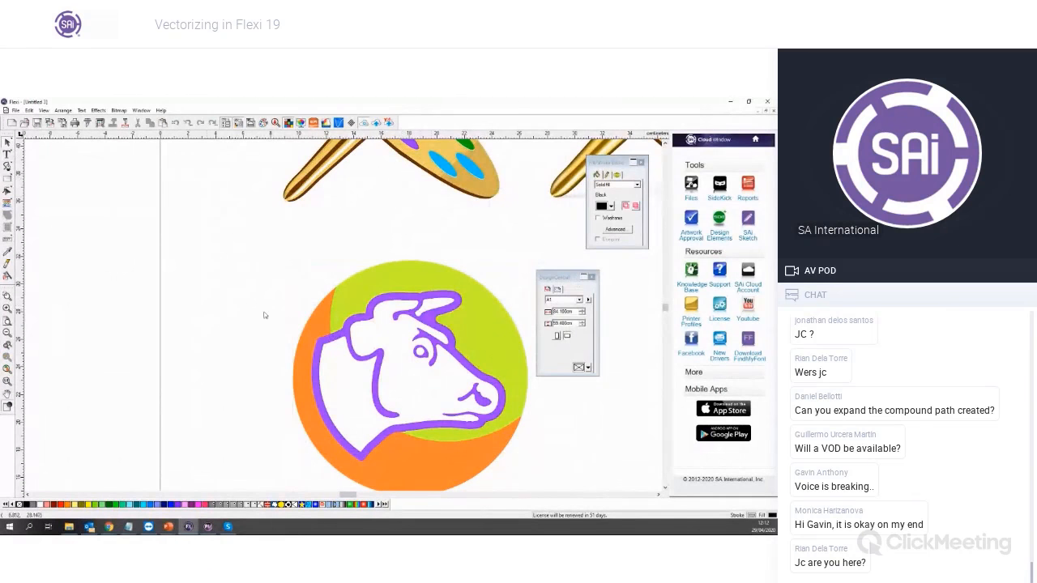
Delete the traced paintbrush-and-palette vectors, including the small leftover shapes, keeping the original bitmap
scroll(430, 349, down, 6)
drag(329, 155, 486, 275)
scroll(478, 276, up, 2)
key(Delete)
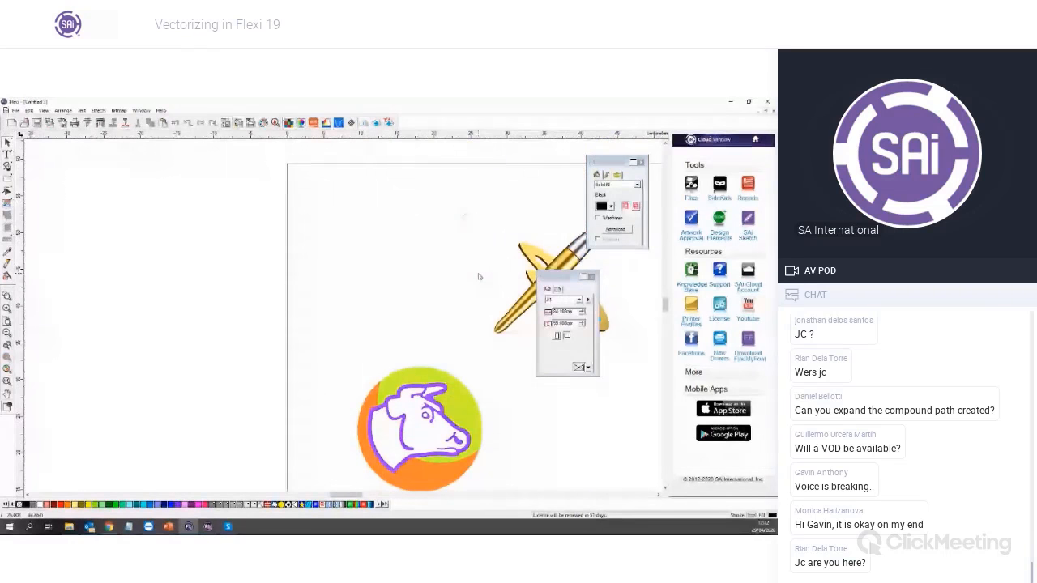
drag(361, 189, 479, 326)
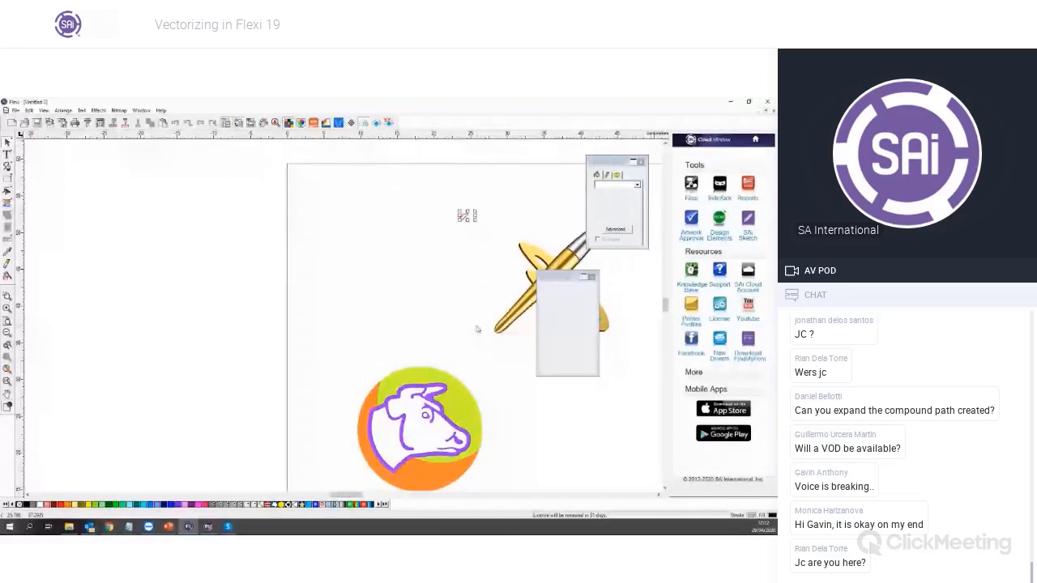
key(Delete)
Try to set up a cut job for the cow logo bitmap and close the Cut/Plot setup
click(399, 403)
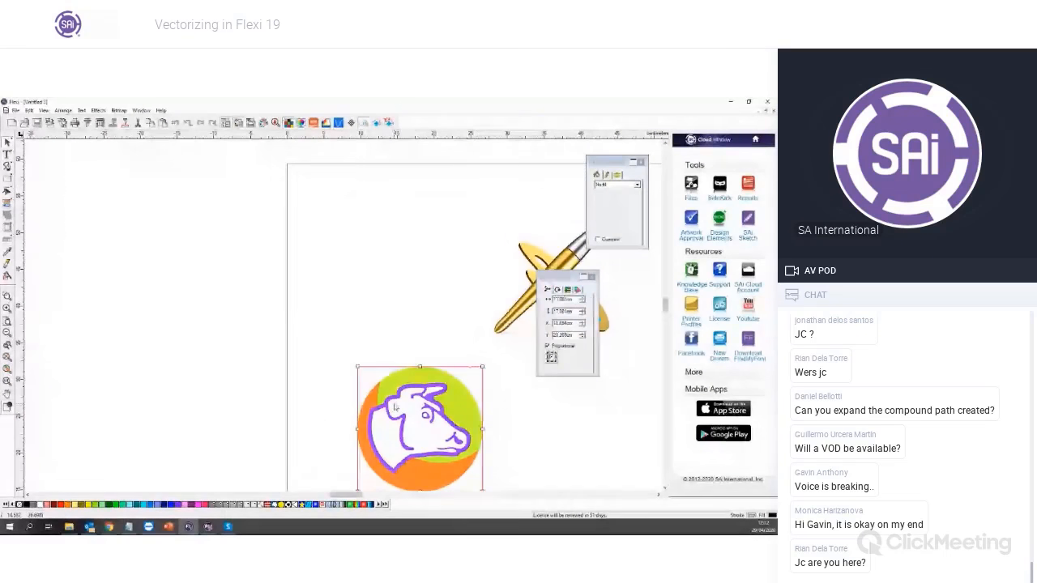
click(124, 123)
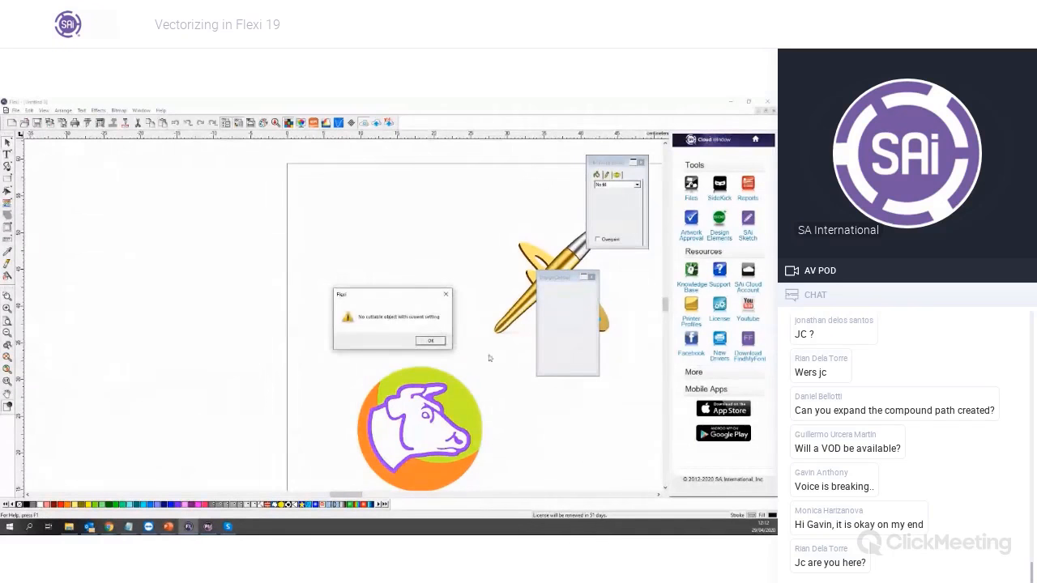
click(430, 341)
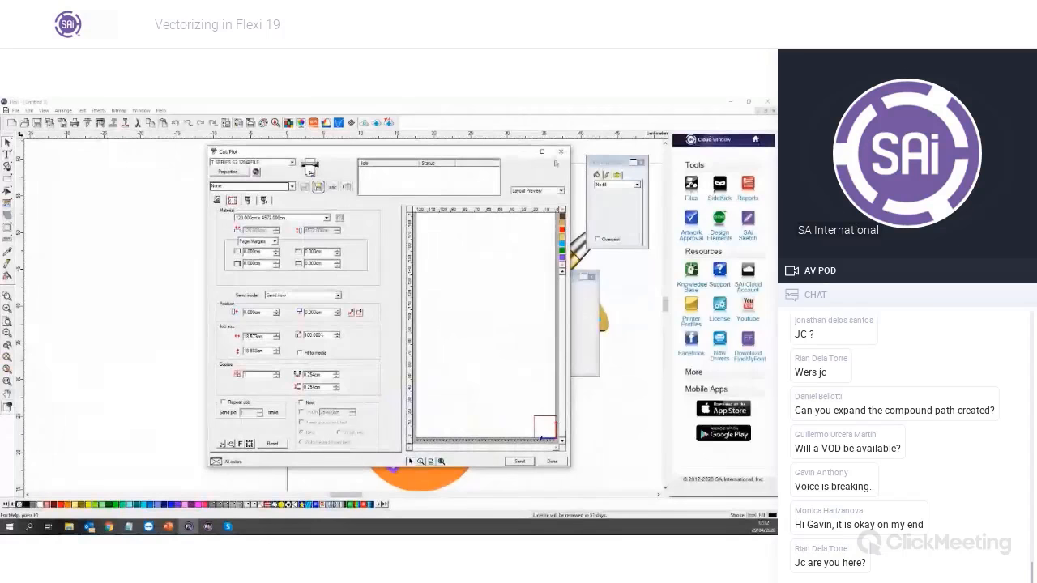
click(559, 151)
Set up a Color Trace of the cow logo bitmap, adjusting the number of colors and enclosing the whole logo
click(443, 374)
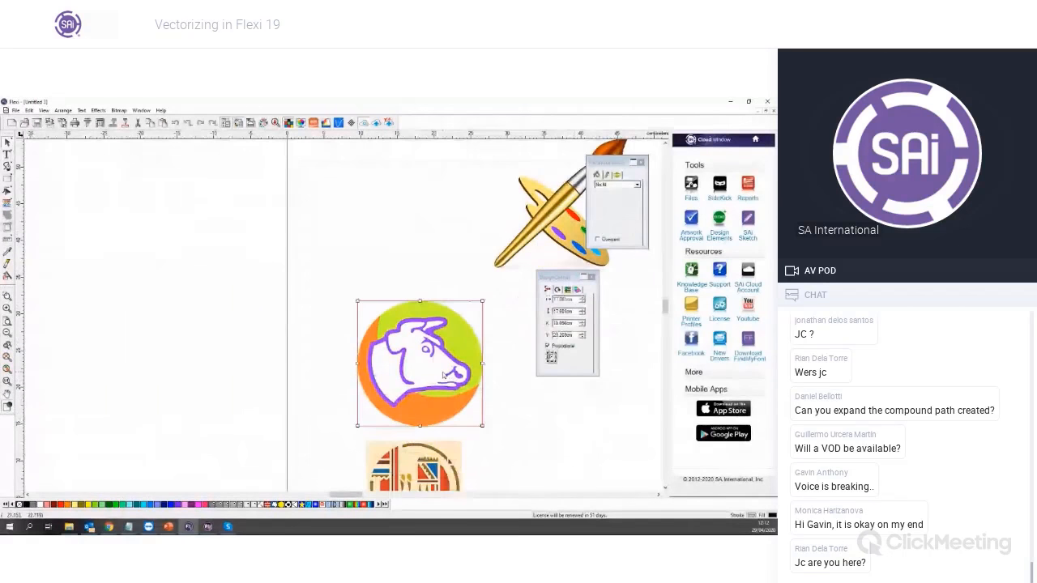
click(118, 110)
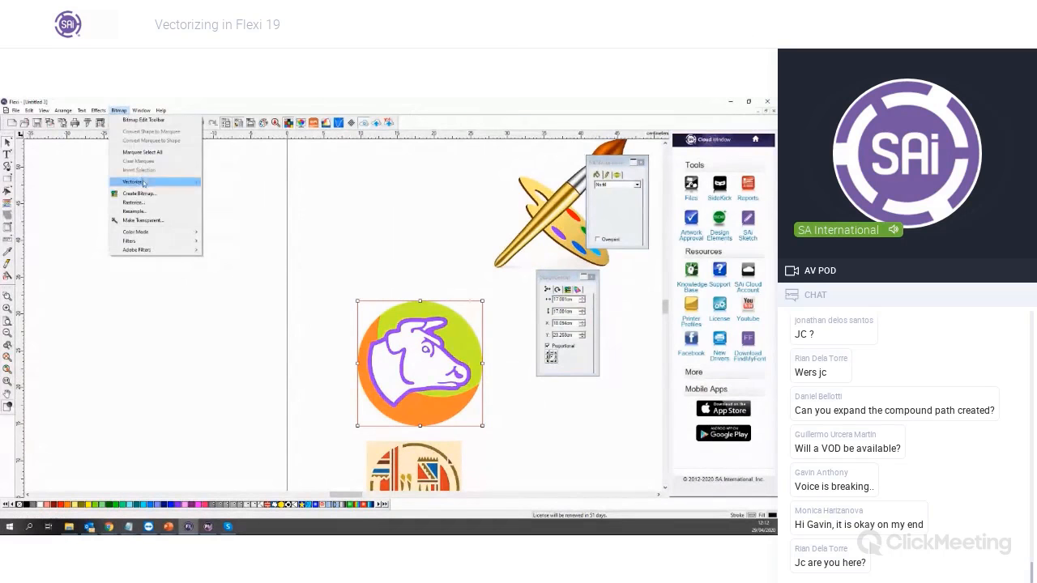
mouse_move(142, 180)
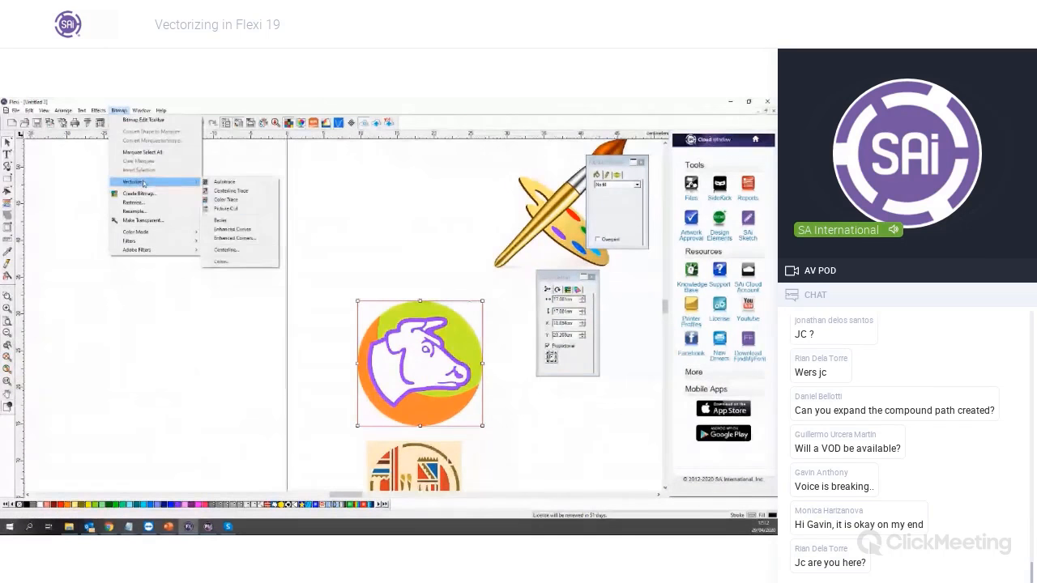
click(235, 202)
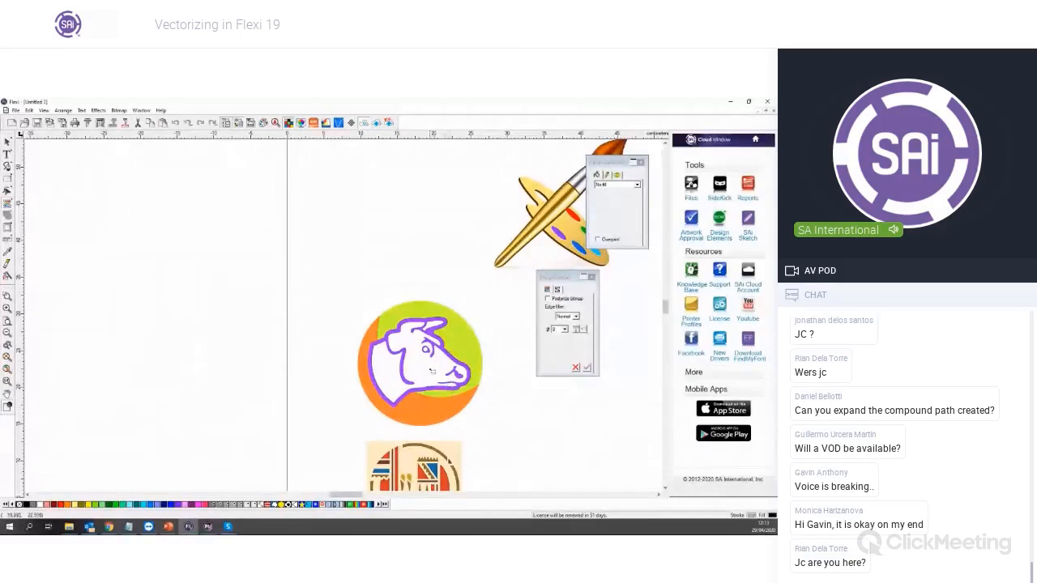
click(565, 330)
click(560, 348)
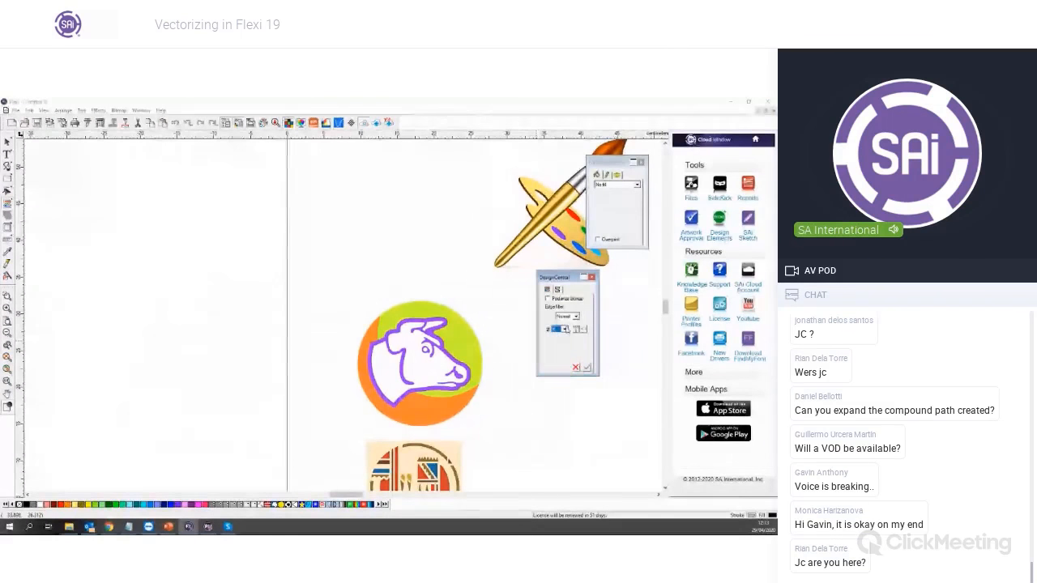
click(561, 329)
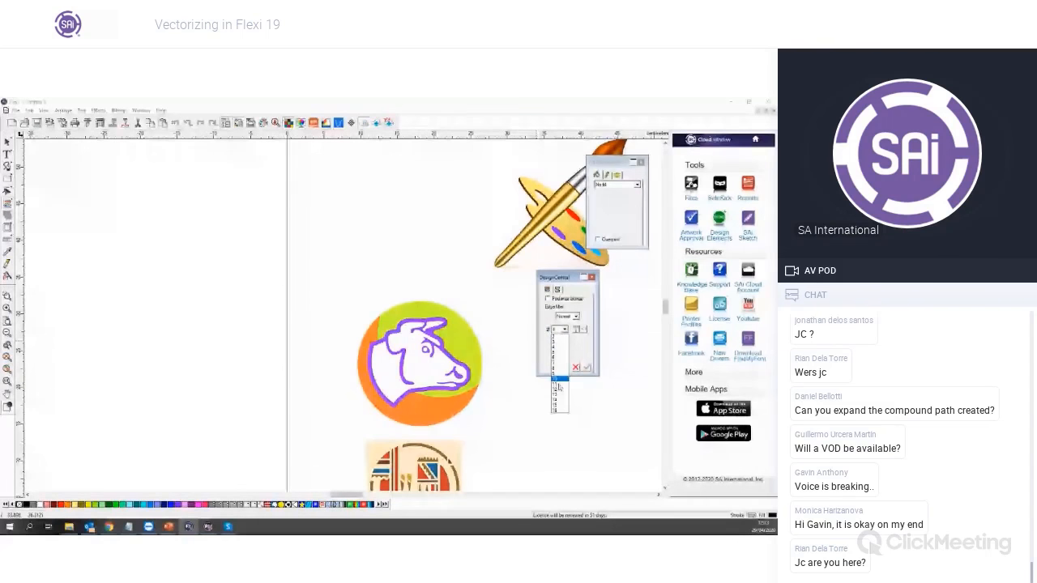
click(559, 388)
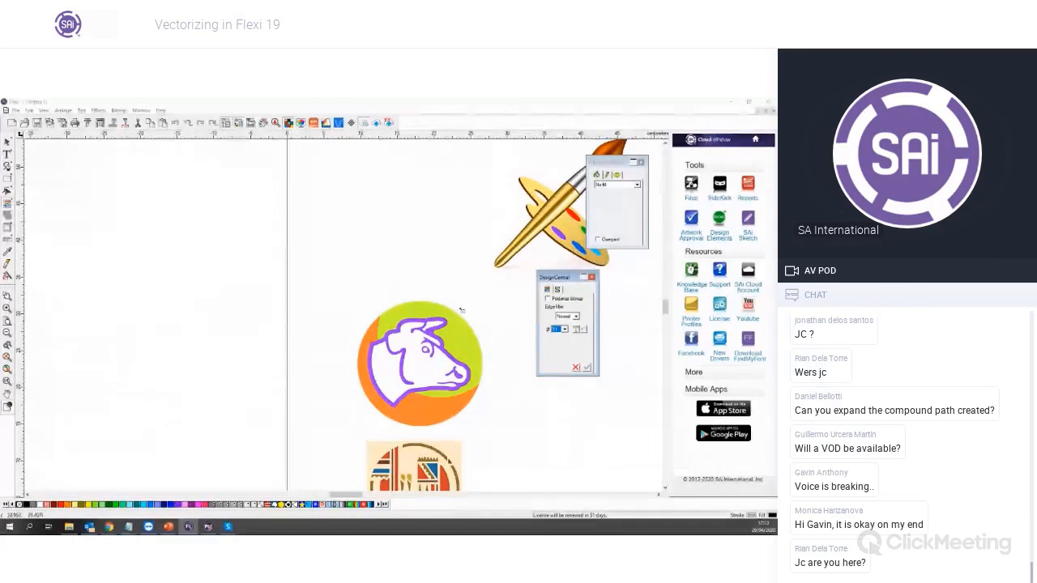
drag(325, 282, 503, 434)
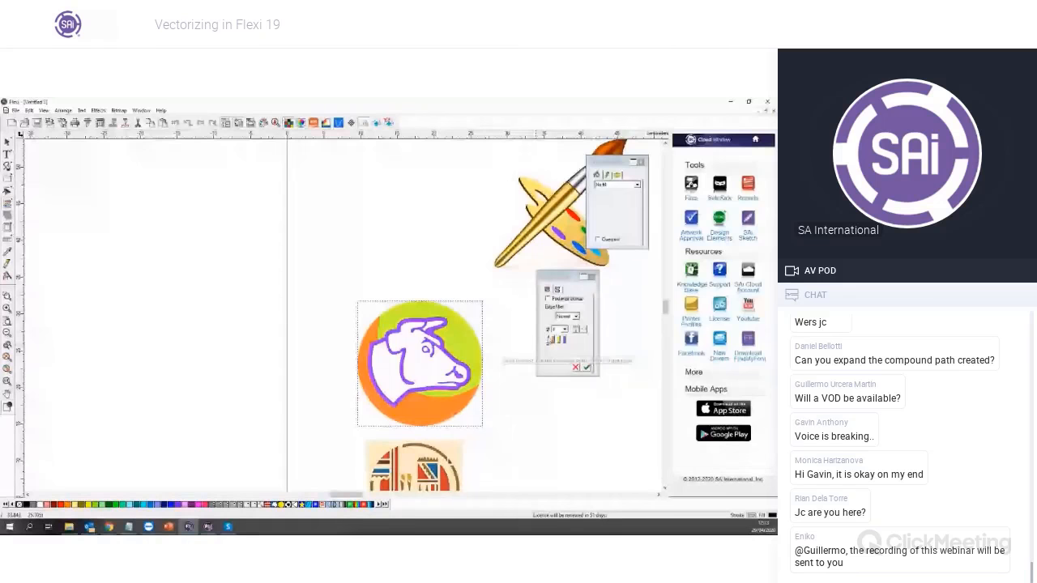
Change the detected trace colors so that the logo's white becomes light blue and its purple outline becomes dark blue
ctrl+click(548, 343)
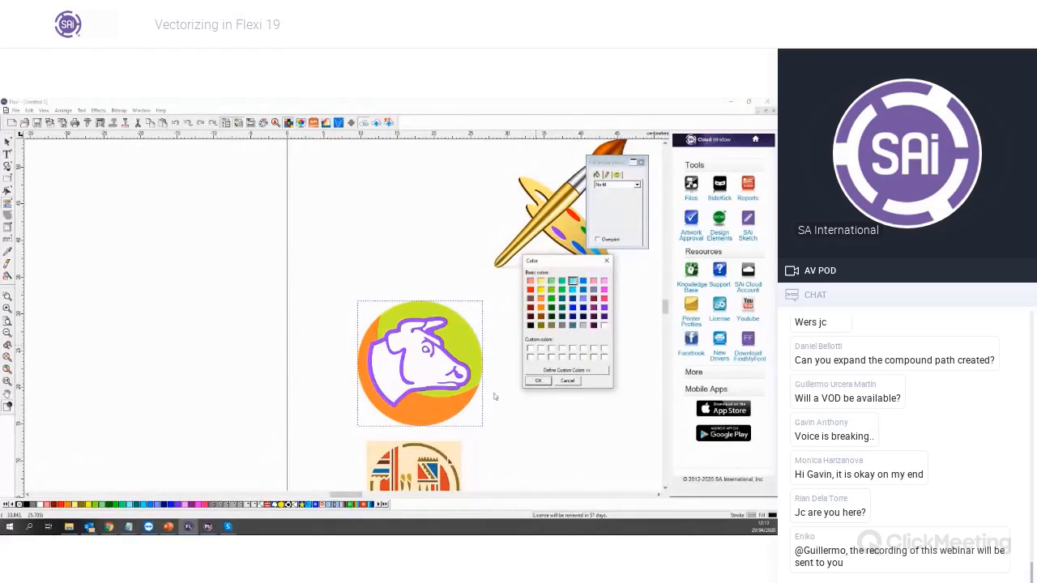
click(543, 382)
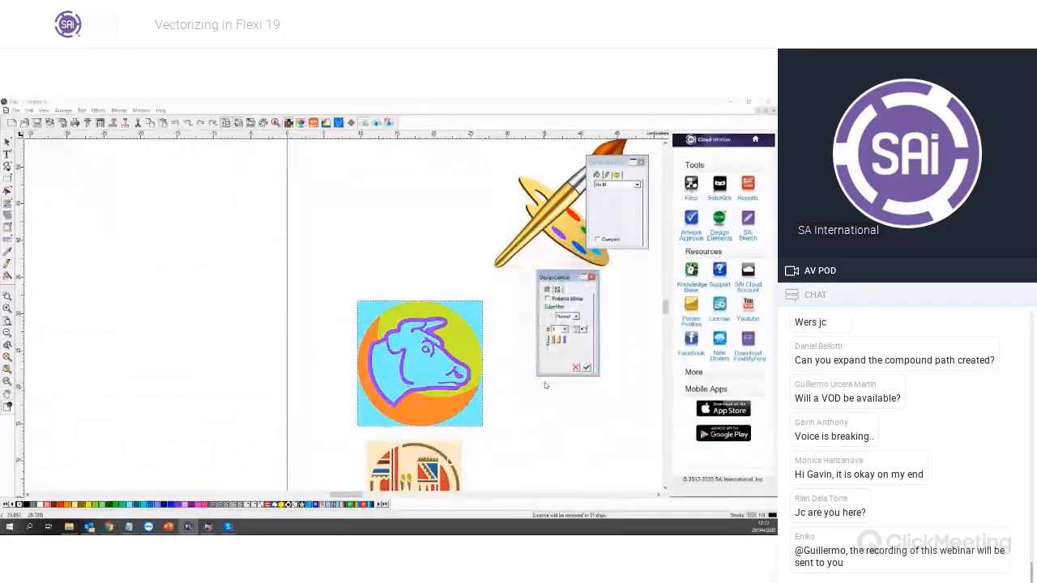
ctrl+click(565, 341)
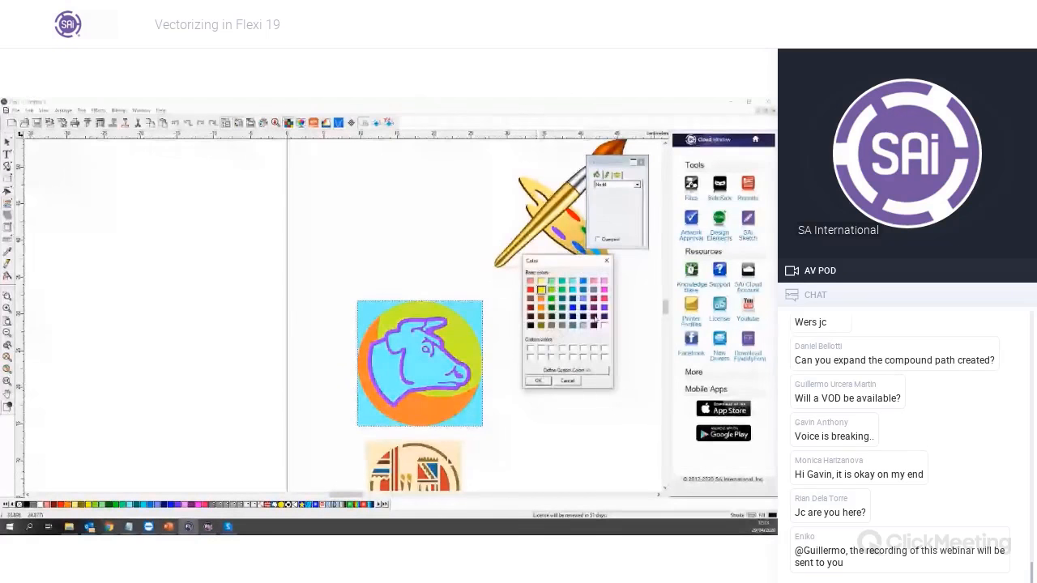
click(537, 381)
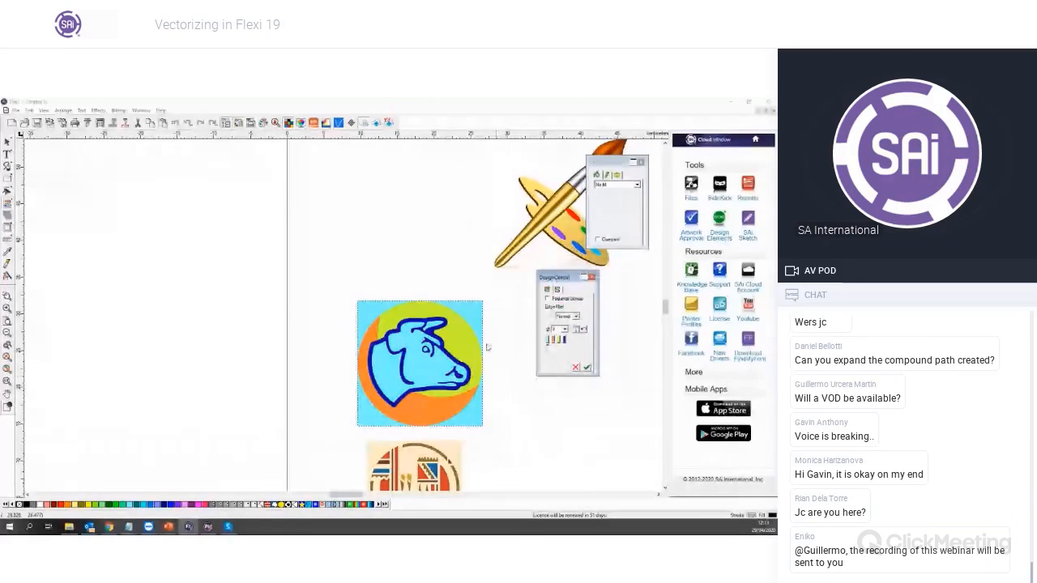
Change the detected trace colors so that the logo's green area becomes black and its orange area becomes red
ctrl+click(559, 344)
click(531, 324)
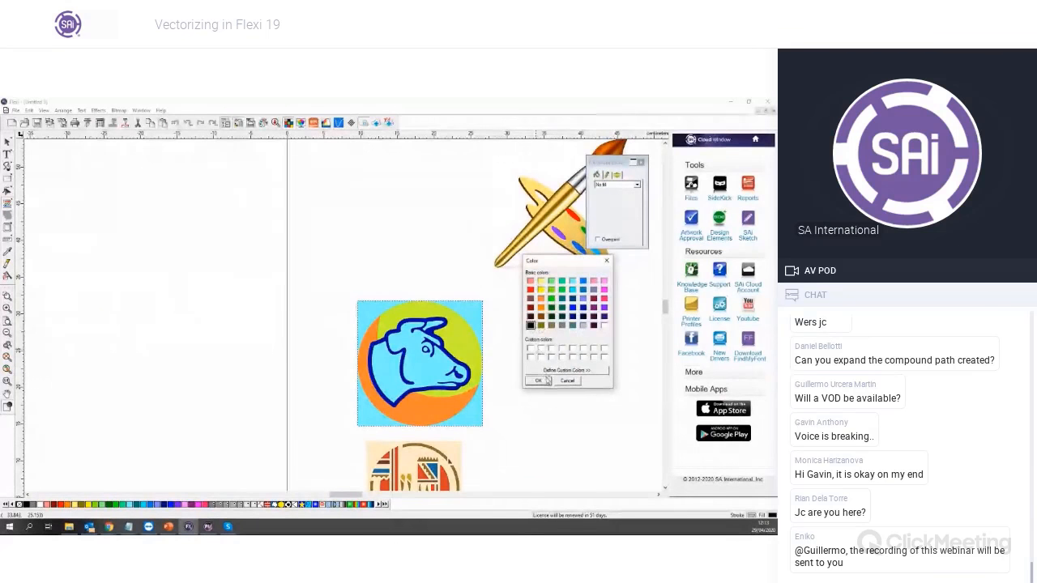
click(538, 381)
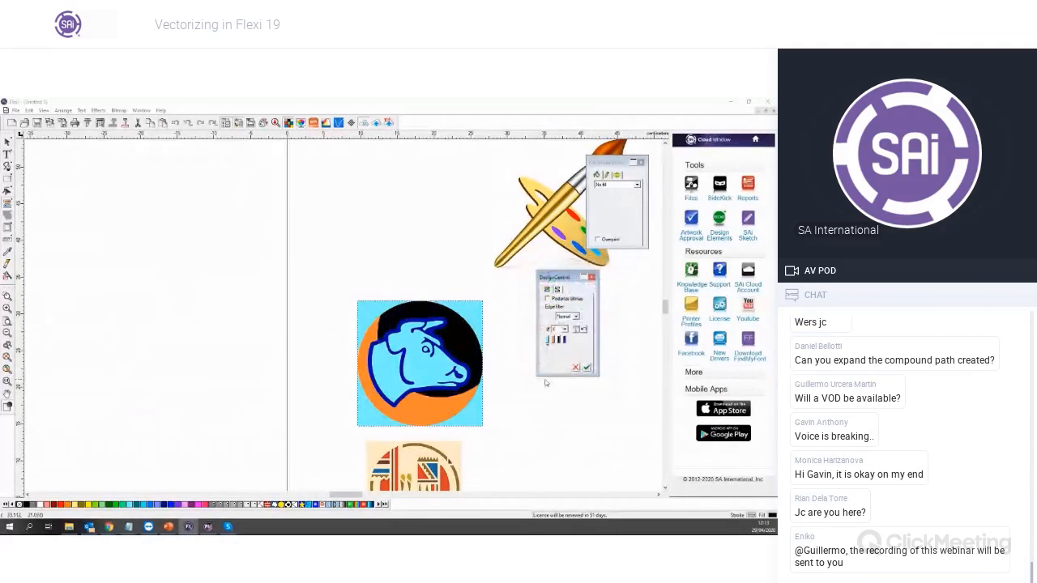
ctrl+click(559, 343)
click(531, 289)
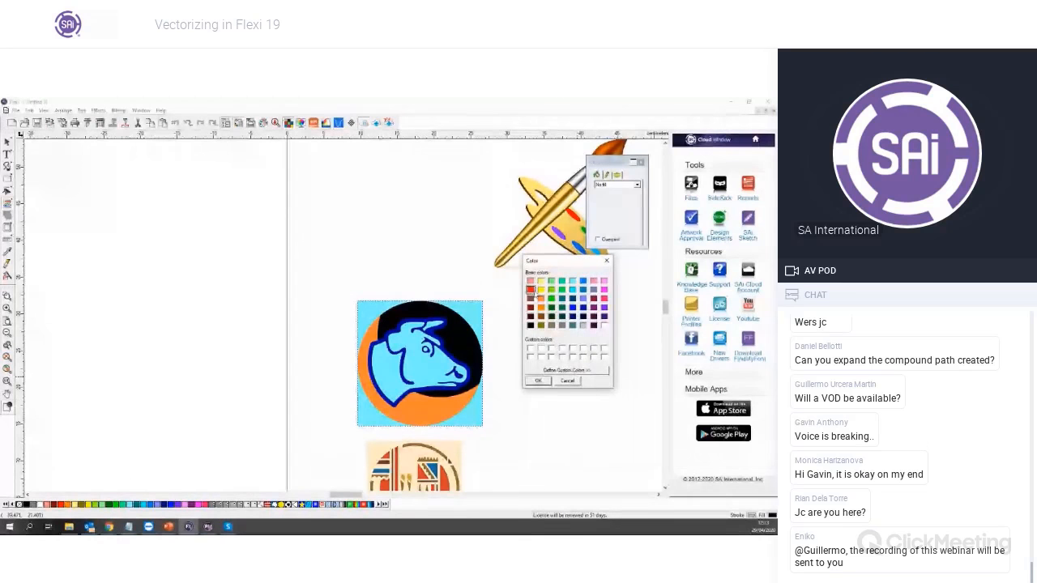
click(539, 381)
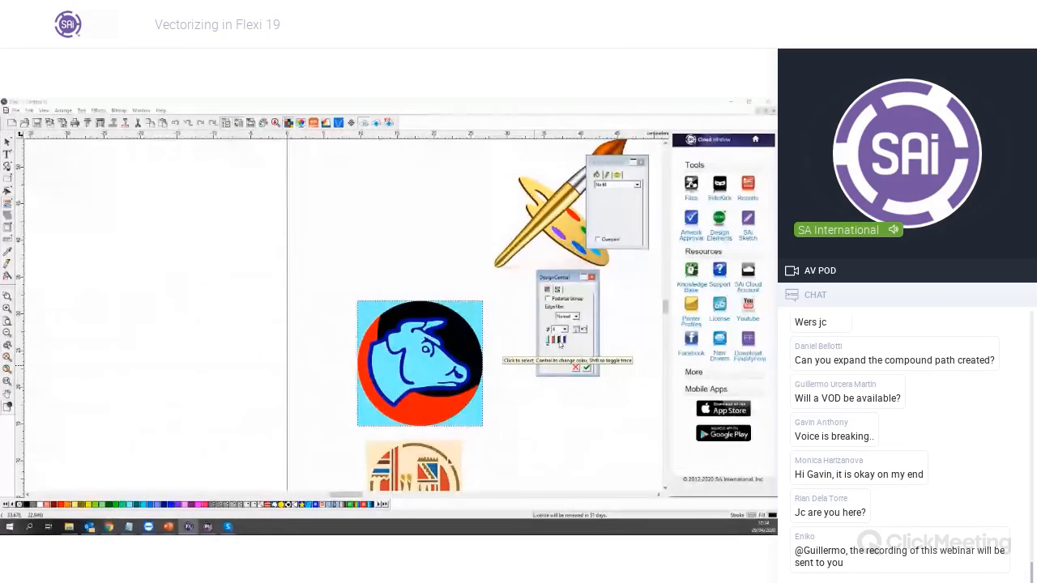
Exclude the light blue color from tracing, keeping red, black and dark blue included, and apply the Color Trace
shift+click(559, 343)
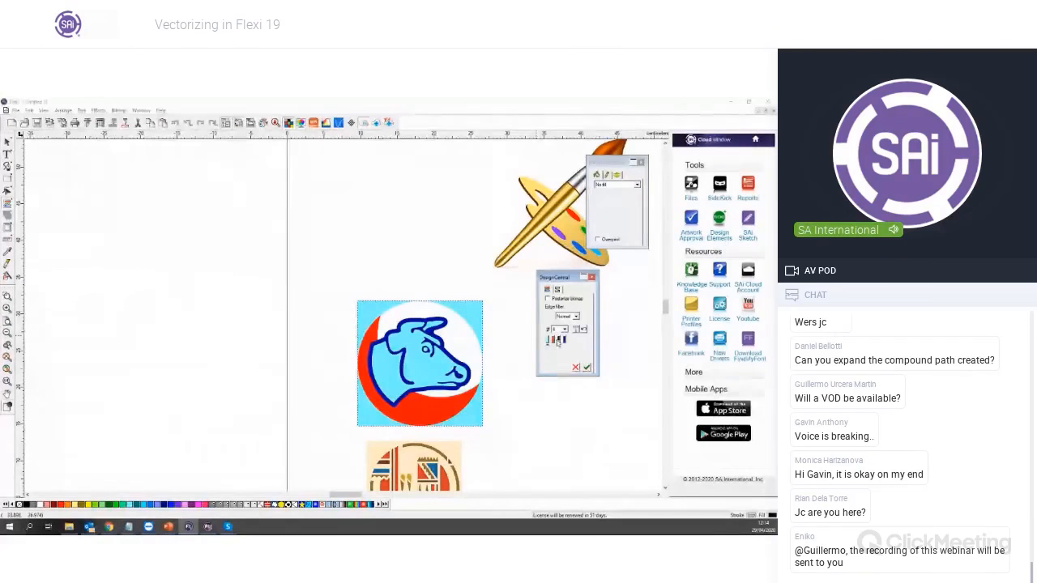
click(559, 341)
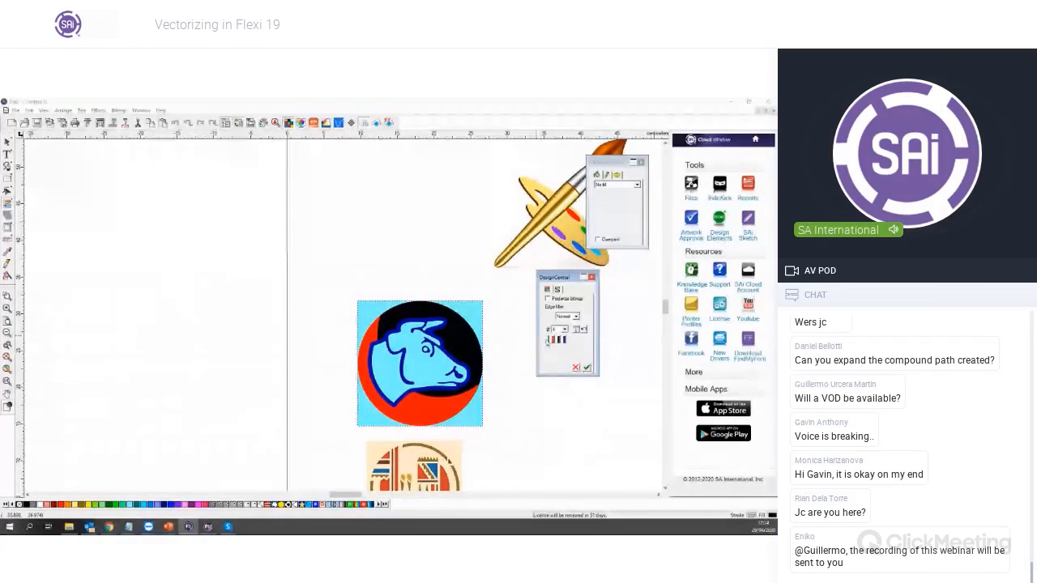
click(548, 342)
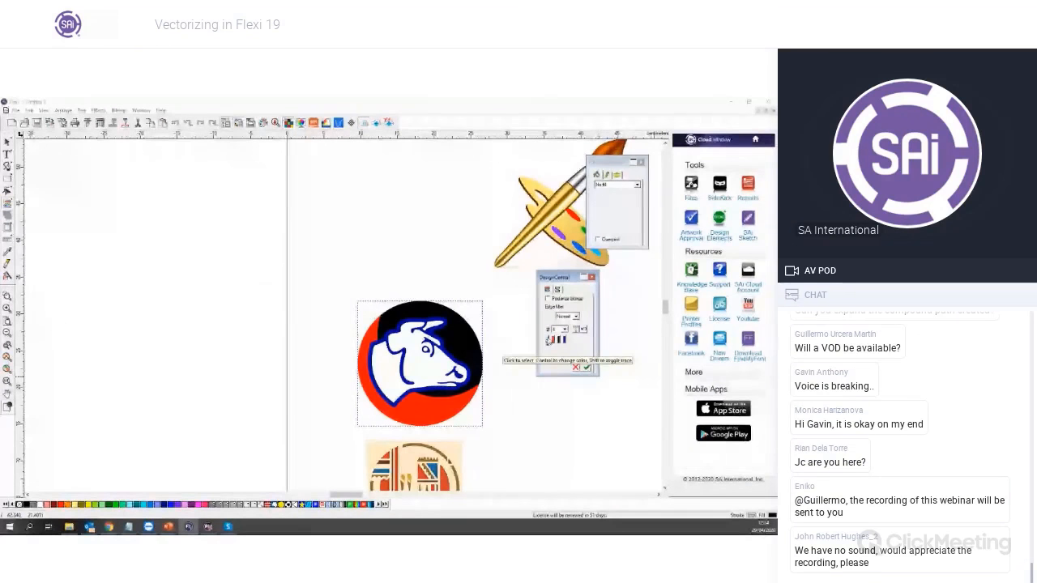
click(549, 340)
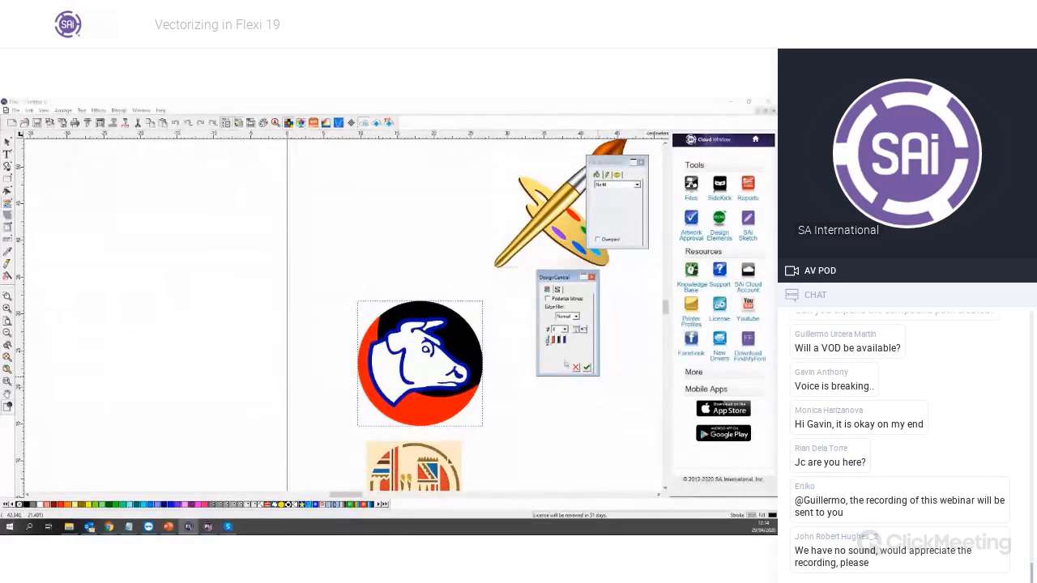
click(587, 369)
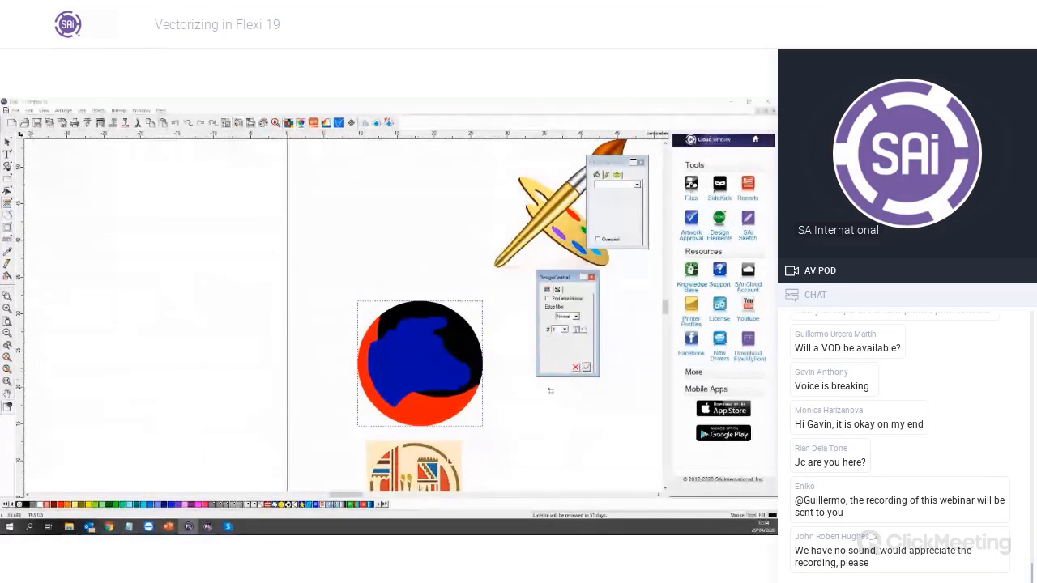
Select all the recolored traced shapes of the cow logo and delete them, keeping the original bitmap
click(452, 372)
click(431, 328)
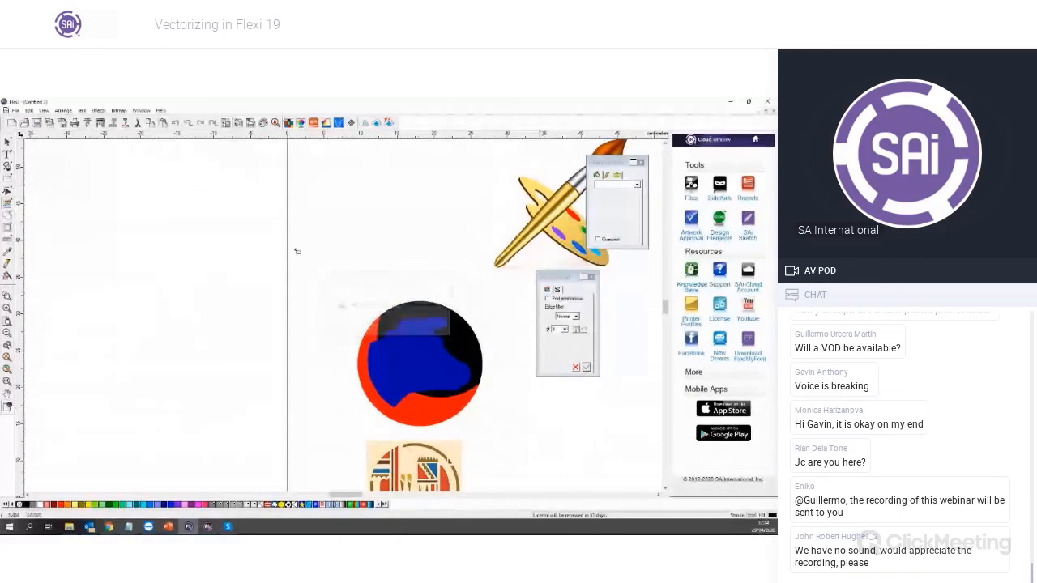
click(415, 345)
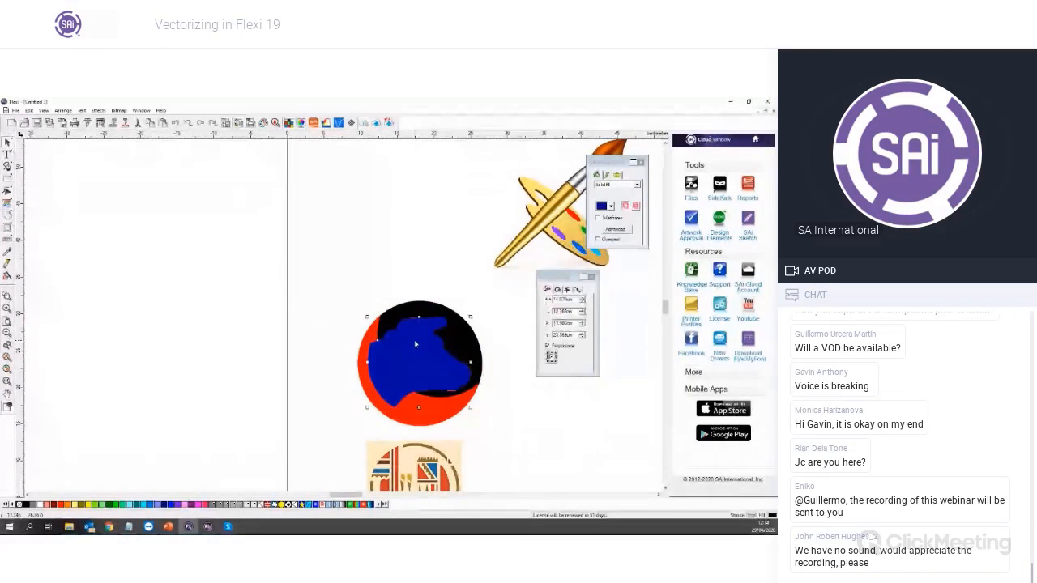
drag(324, 278, 521, 435)
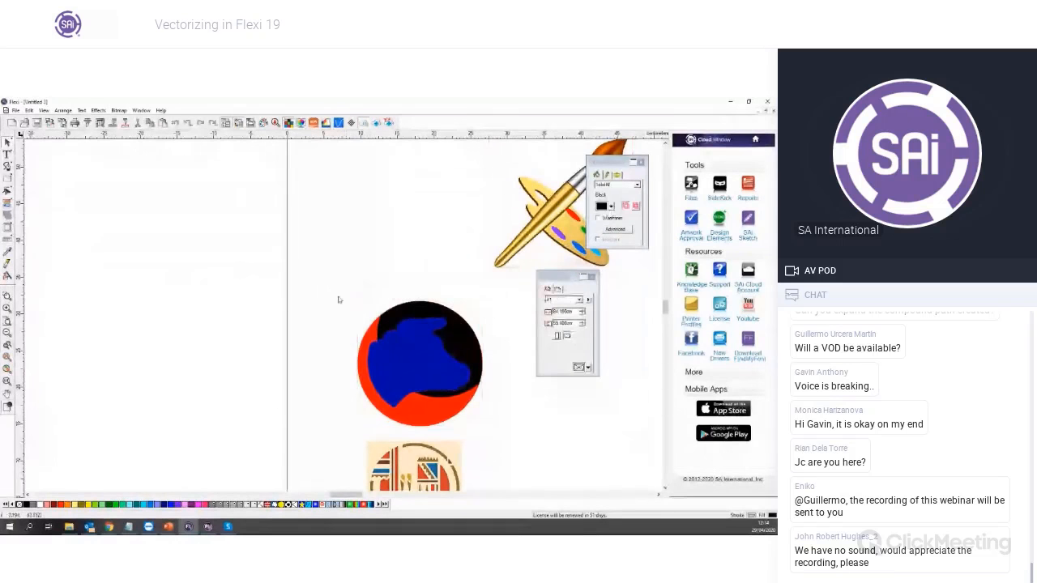
drag(334, 297, 528, 446)
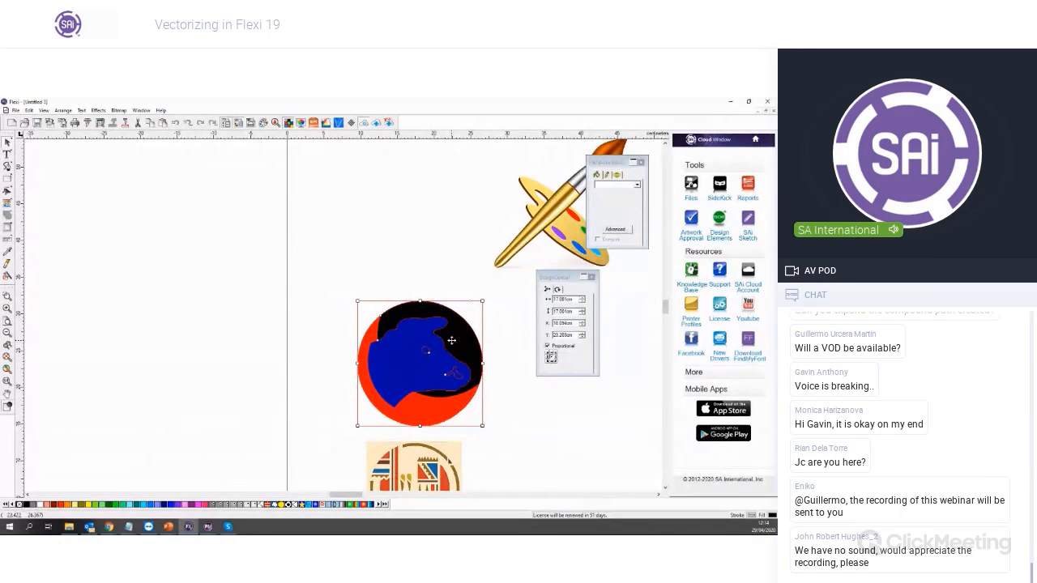
key(Delete)
Color Trace the whole cow logo bitmap again using its detected original colors
drag(296, 280, 512, 436)
click(119, 110)
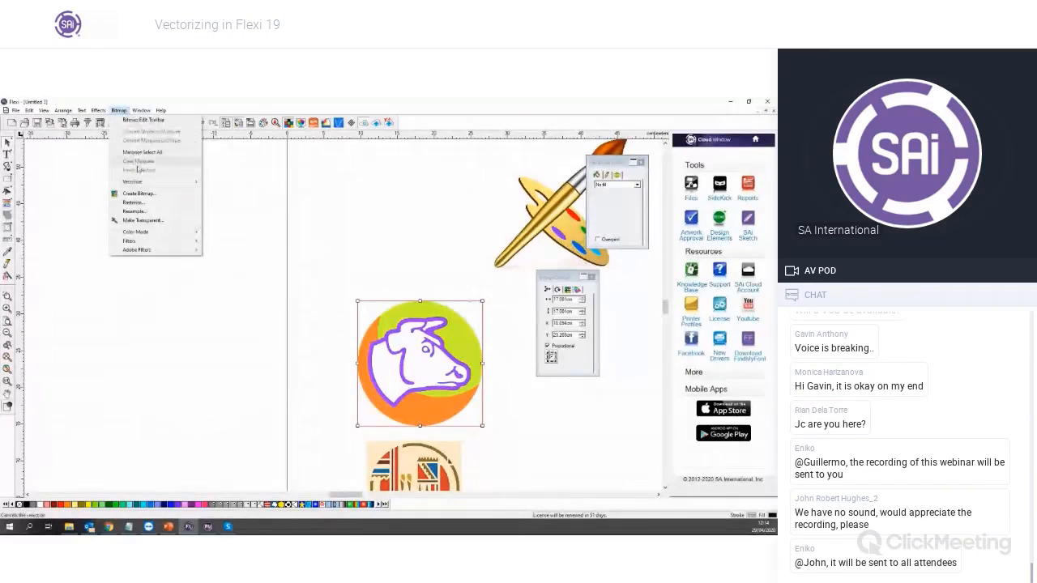
mouse_move(142, 182)
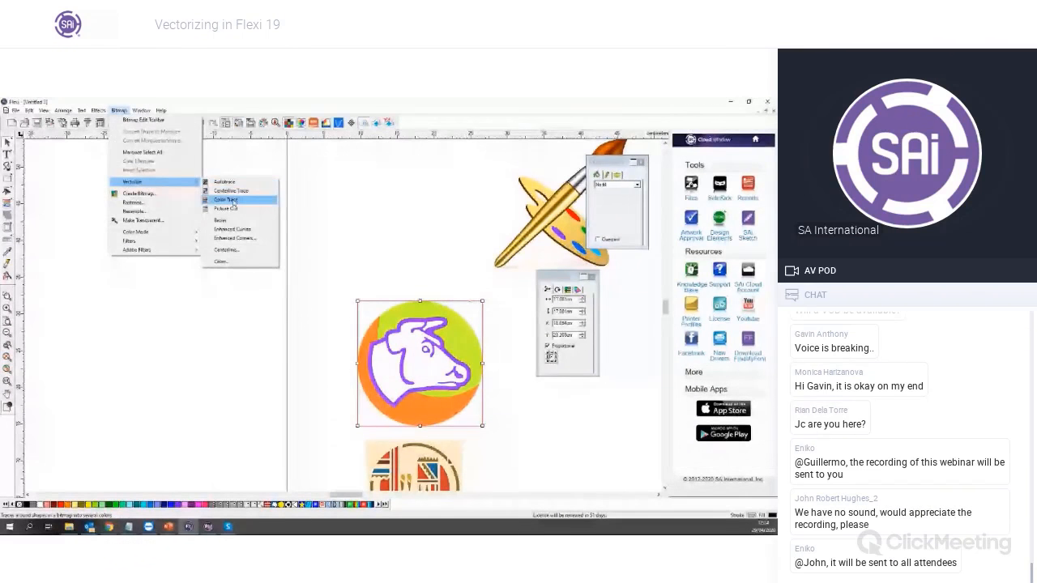
click(228, 200)
drag(324, 285, 512, 434)
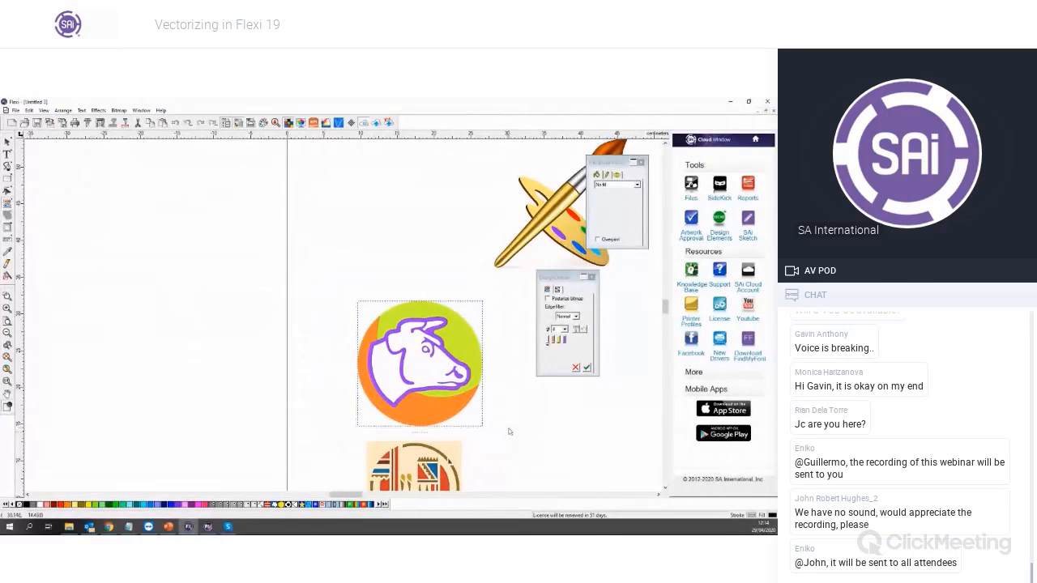
click(586, 366)
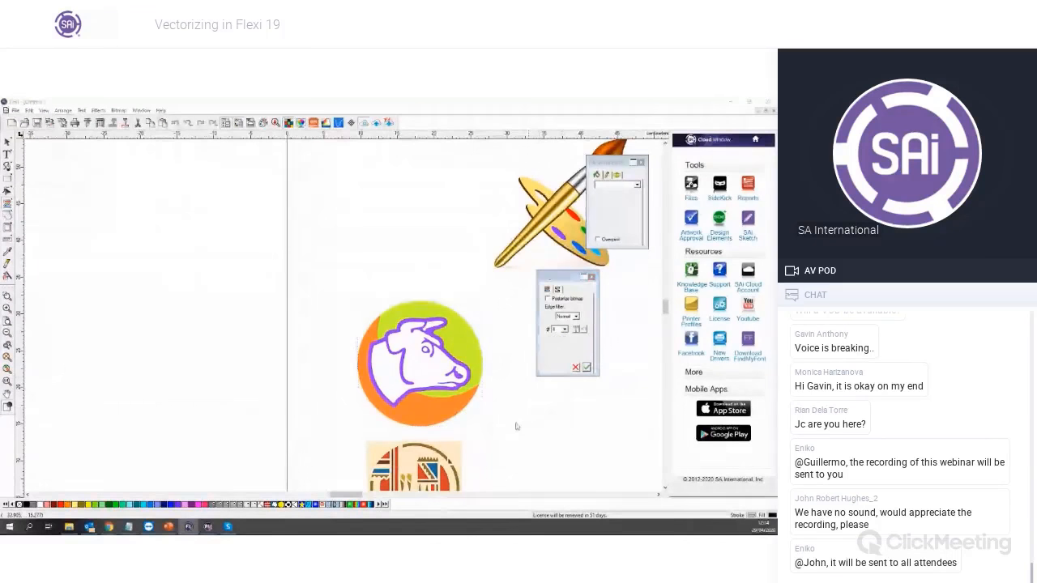
click(430, 330)
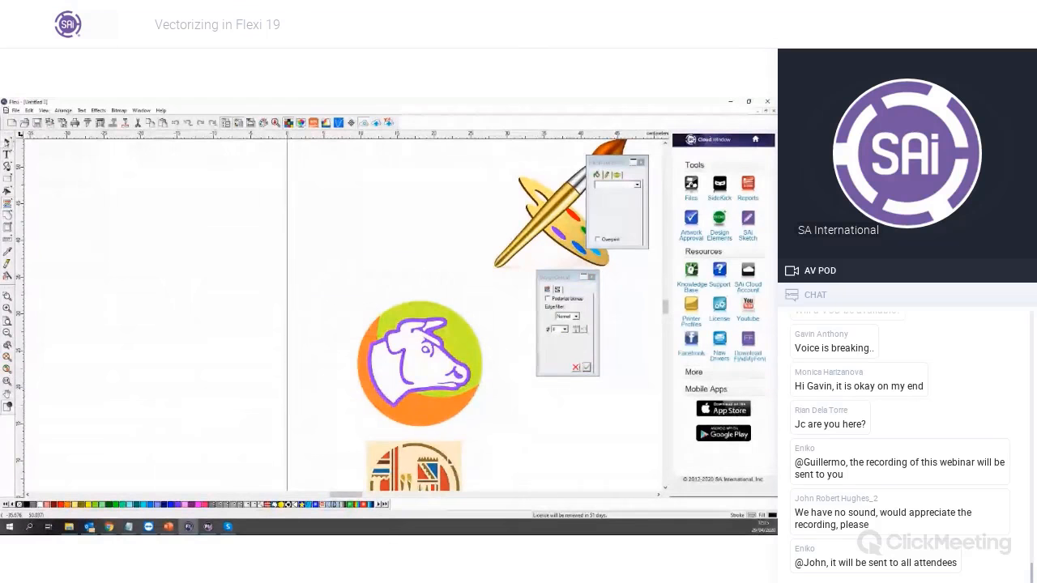
Move the traced white corner pieces and the original bitmap away to the left of the traced cow logo
drag(477, 428, 299, 389)
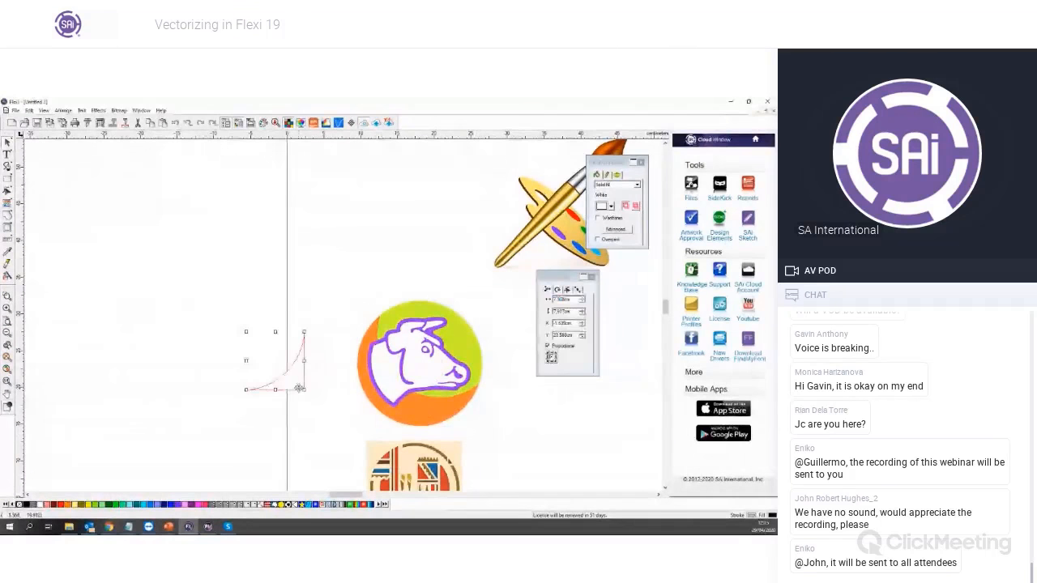
drag(359, 413, 223, 323)
drag(370, 302, 242, 292)
drag(472, 313, 223, 263)
drag(360, 306, 141, 260)
Pull the traced white head shape off the purple cow silhouette, then undo the move and deselect
click(434, 362)
scroll(511, 390, up, 2)
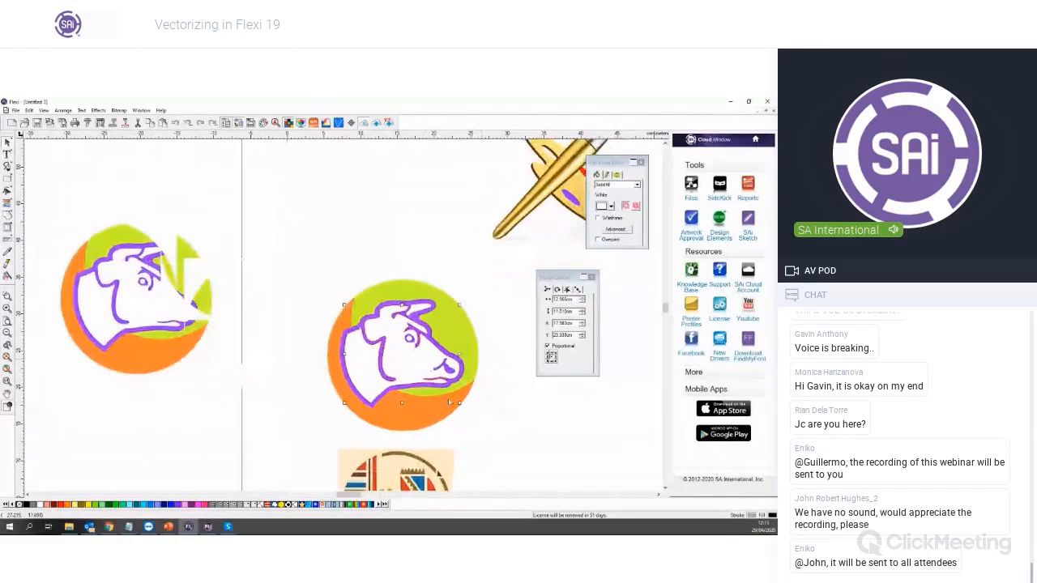
drag(412, 375, 541, 422)
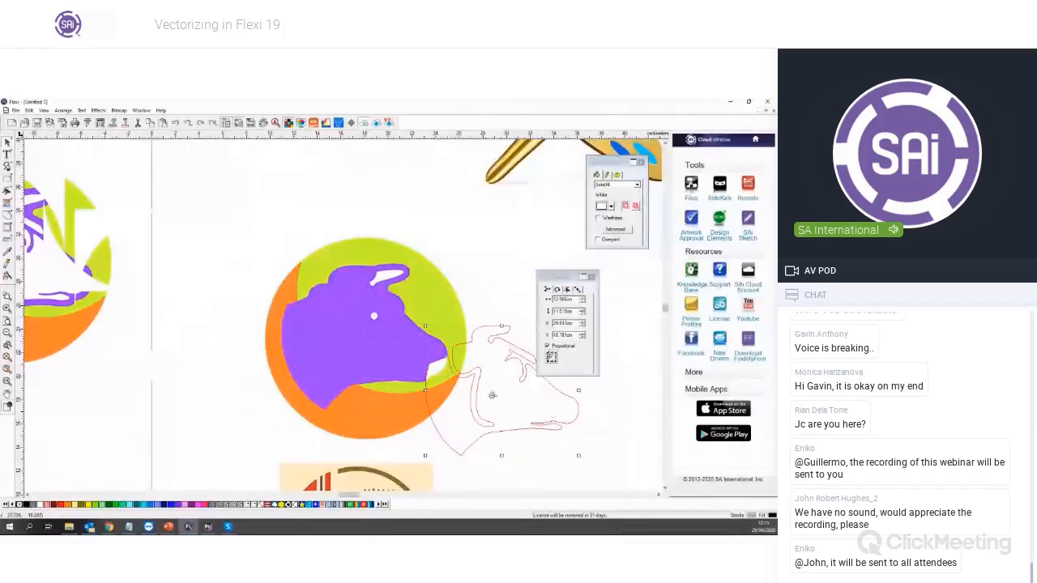
key(ctrl+z)
click(280, 221)
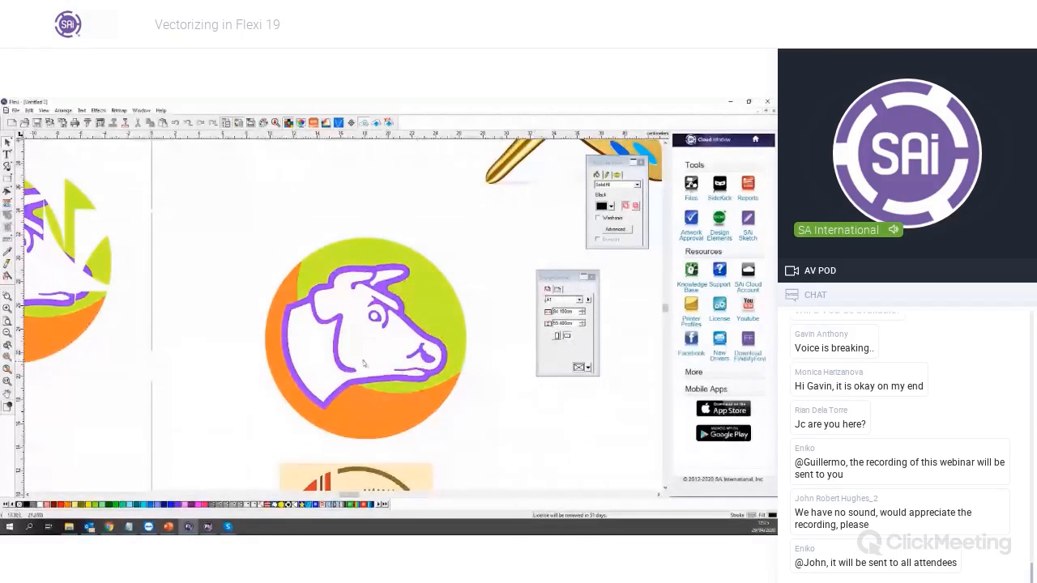
scroll(425, 320, down, 2)
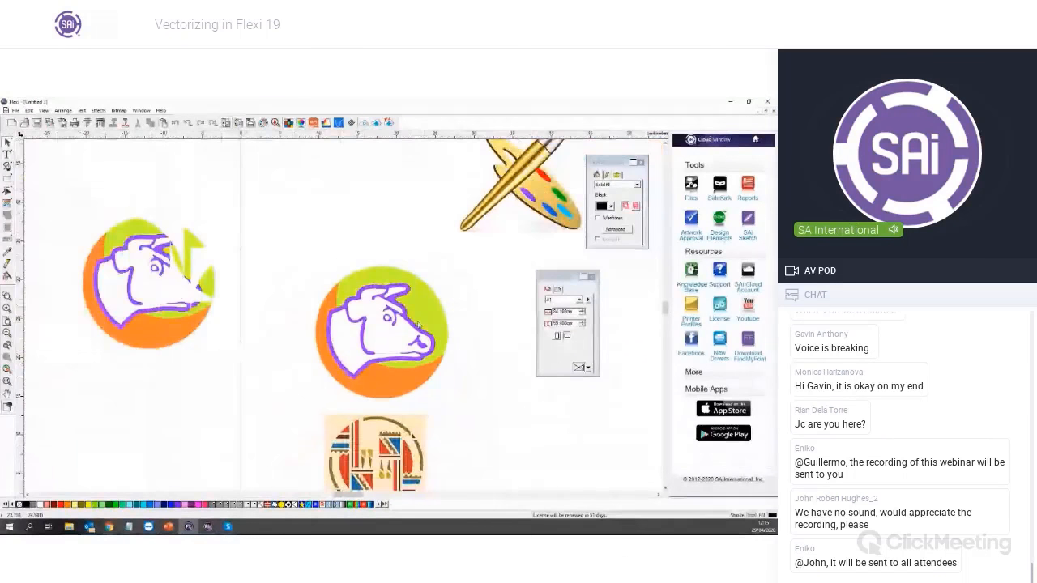
Recolor the traced cow logo's green circle salmon pink and its orange circle light blue
click(424, 320)
click(612, 205)
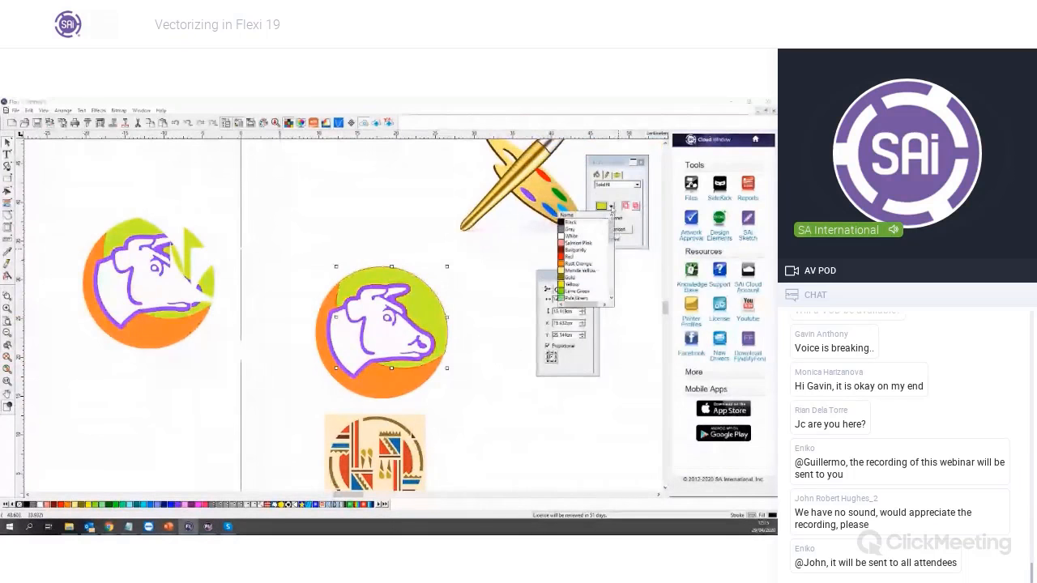
click(560, 278)
click(440, 322)
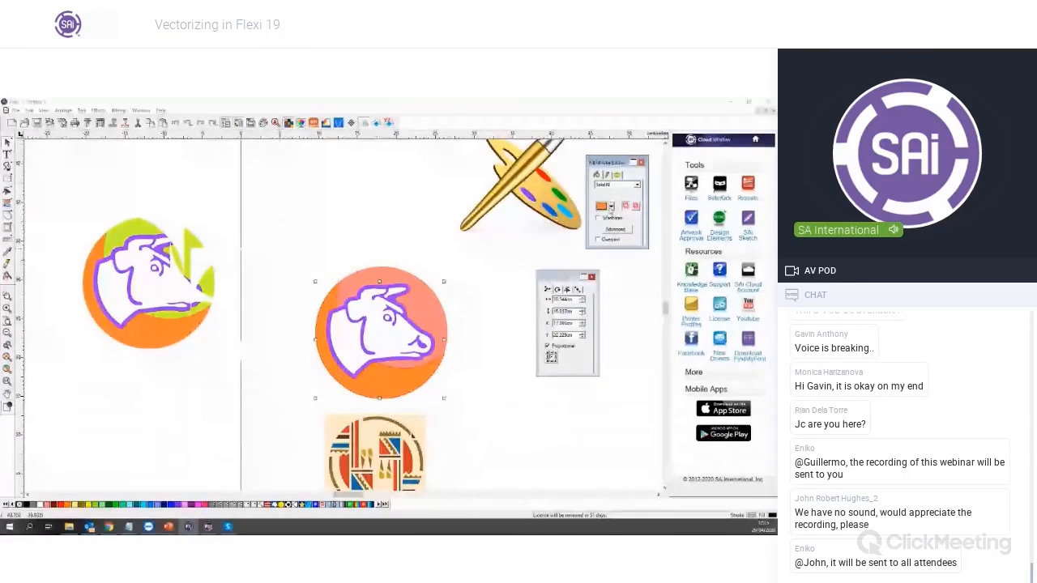
click(611, 207)
click(560, 272)
click(484, 368)
Preview the recolored traced cow logo as cut lines in Cut/Plot, without sending it
scroll(478, 351, down, 2)
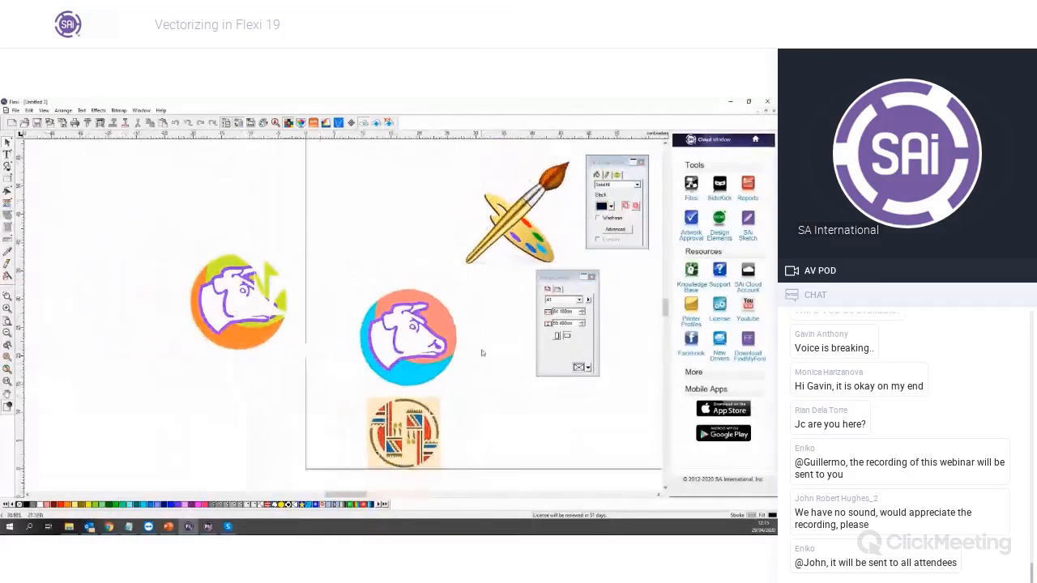
drag(359, 277, 463, 386)
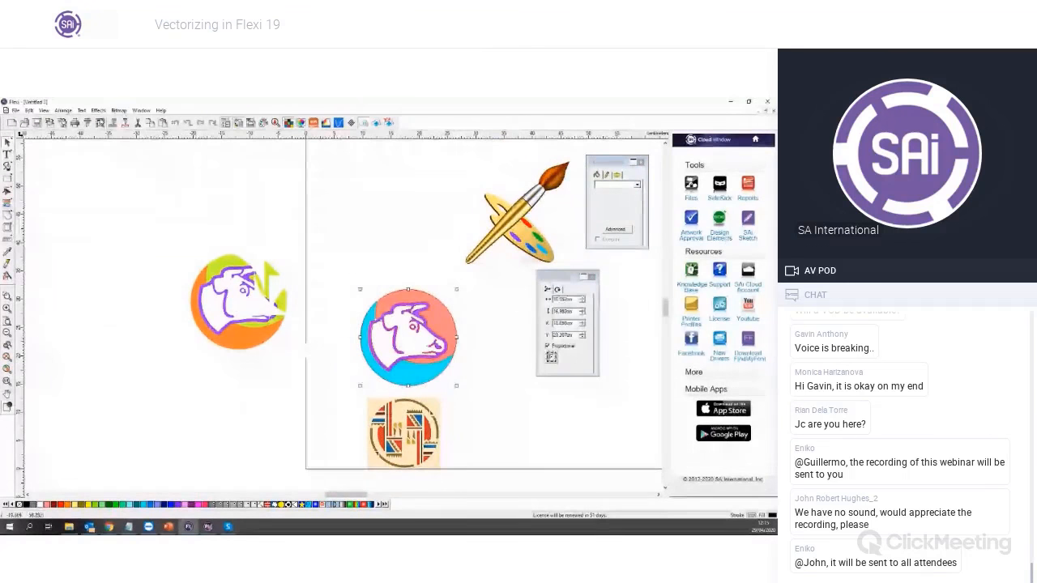
click(88, 122)
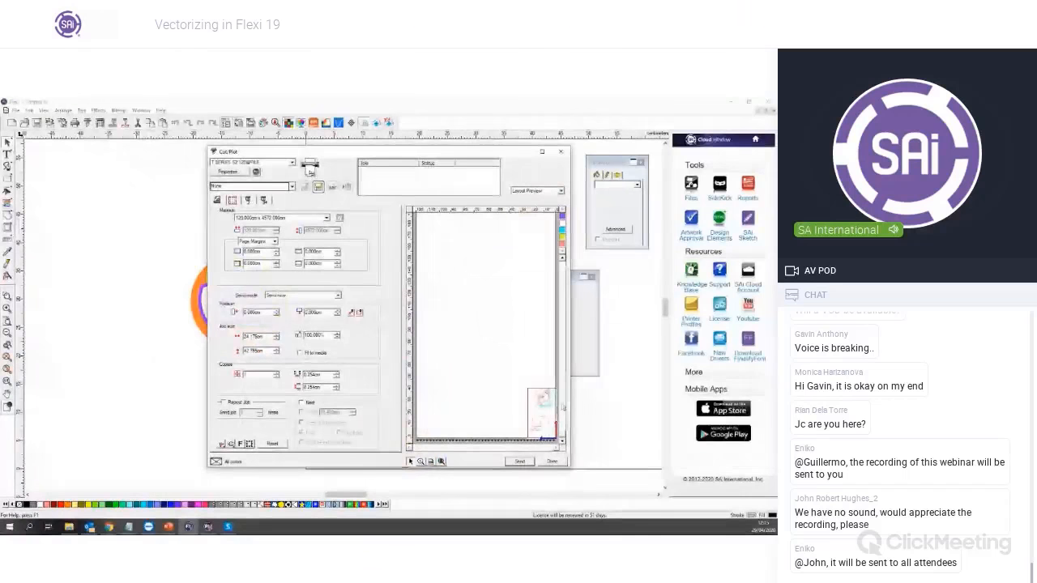
click(551, 461)
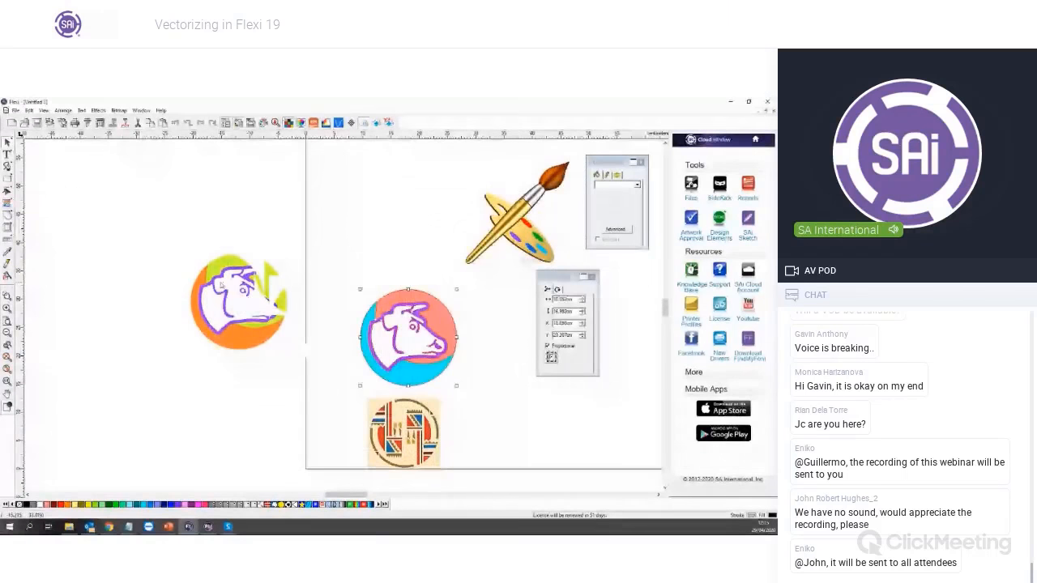
Delete the original cow bitmap and the moved corner pieces, and preview the remaining traced logo's cut lines in Cut/Plot
drag(139, 226, 329, 402)
key(Delete)
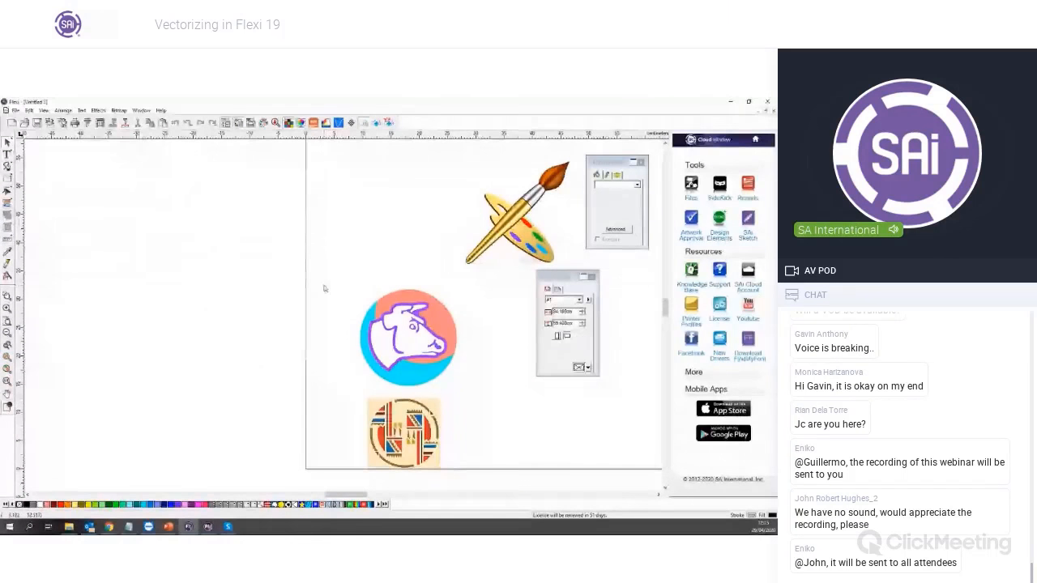
drag(316, 272, 460, 390)
click(100, 123)
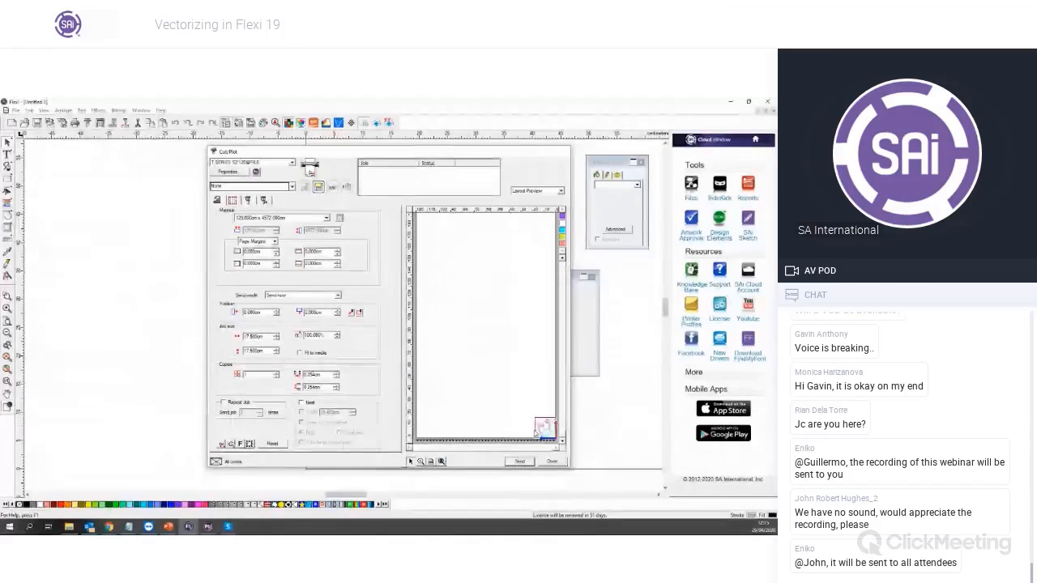
click(552, 461)
click(494, 421)
Examine the shapes and edges of the round patterned emblem bitmap below the cow logo at close range
scroll(520, 404, down, 3)
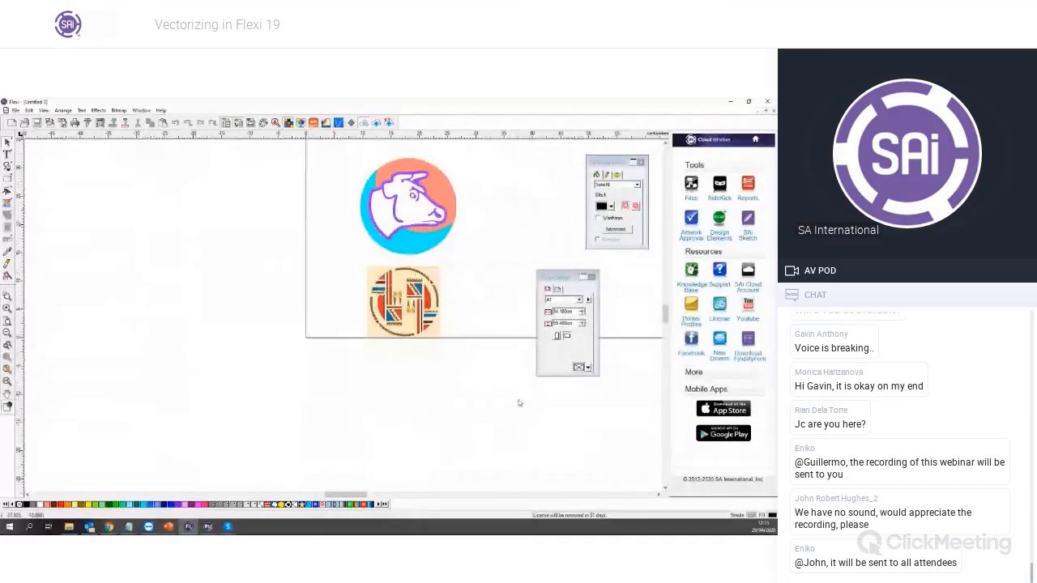
scroll(470, 320, up, 7)
scroll(436, 305, up, 1)
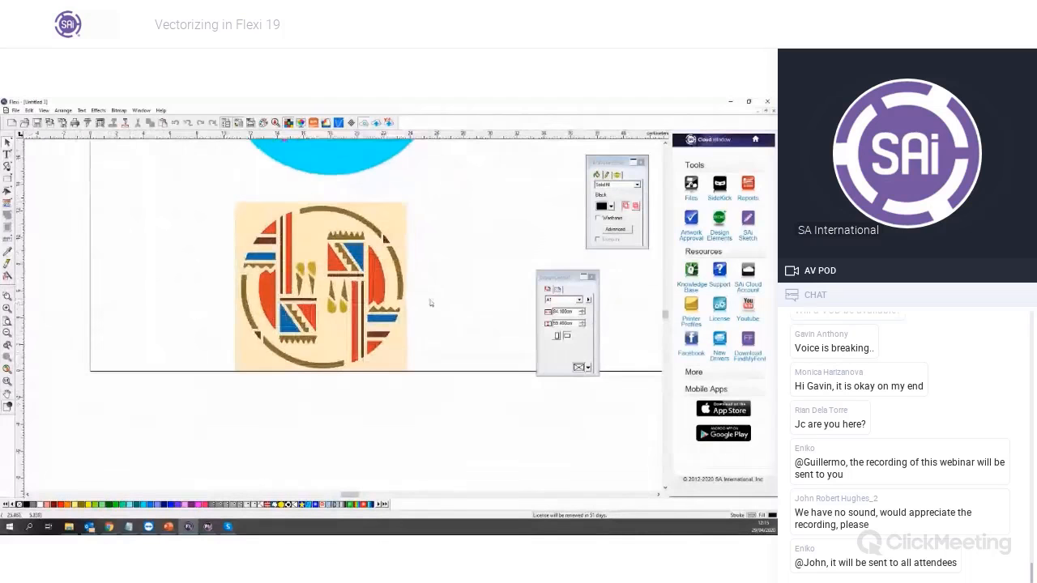
scroll(425, 313, up, 2)
scroll(420, 316, up, 6)
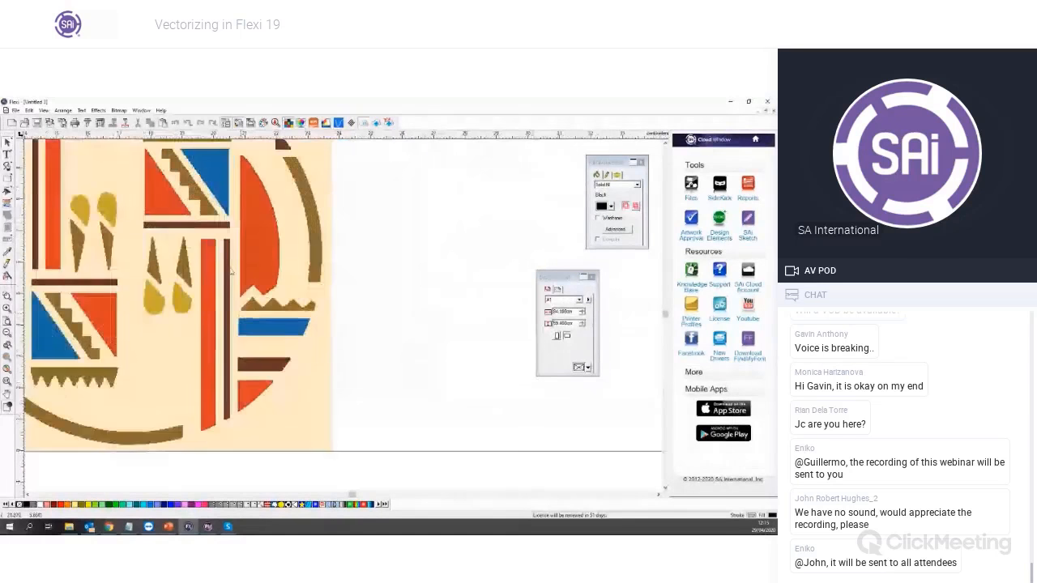
scroll(194, 258, down, 5)
scroll(195, 260, down, 2)
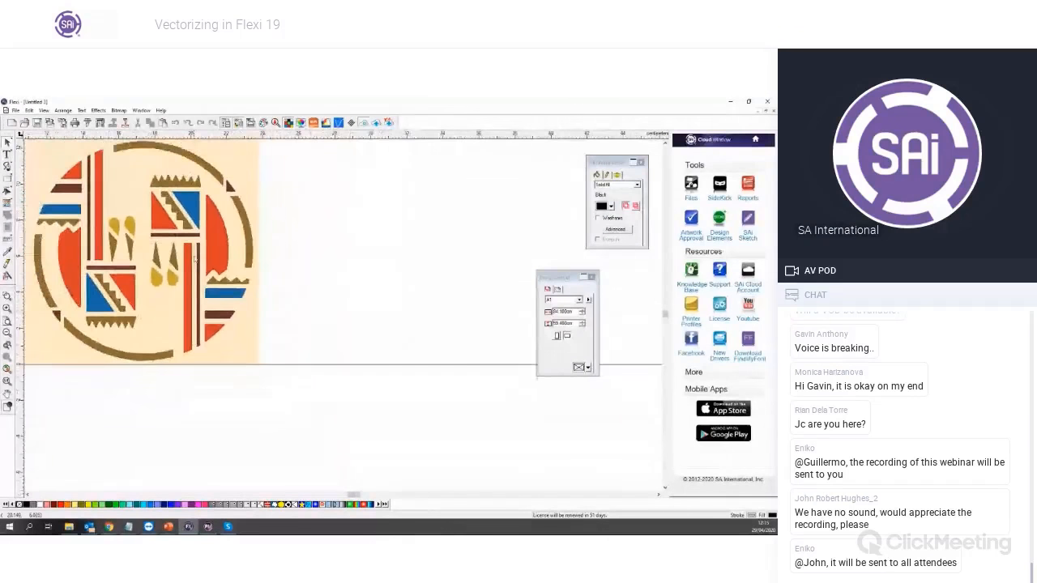
scroll(326, 308, down, 2)
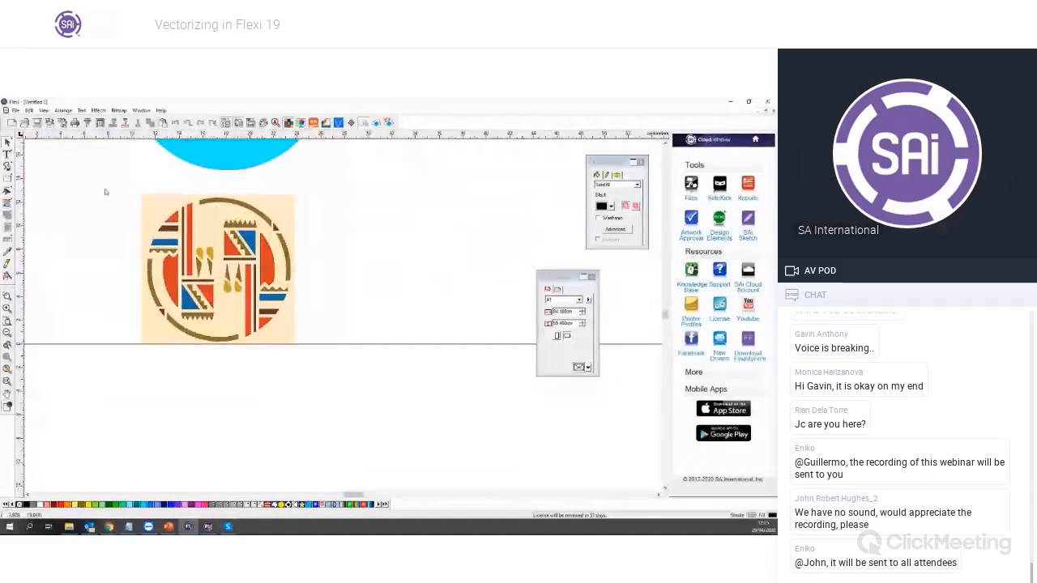
scroll(105, 192, up, 2)
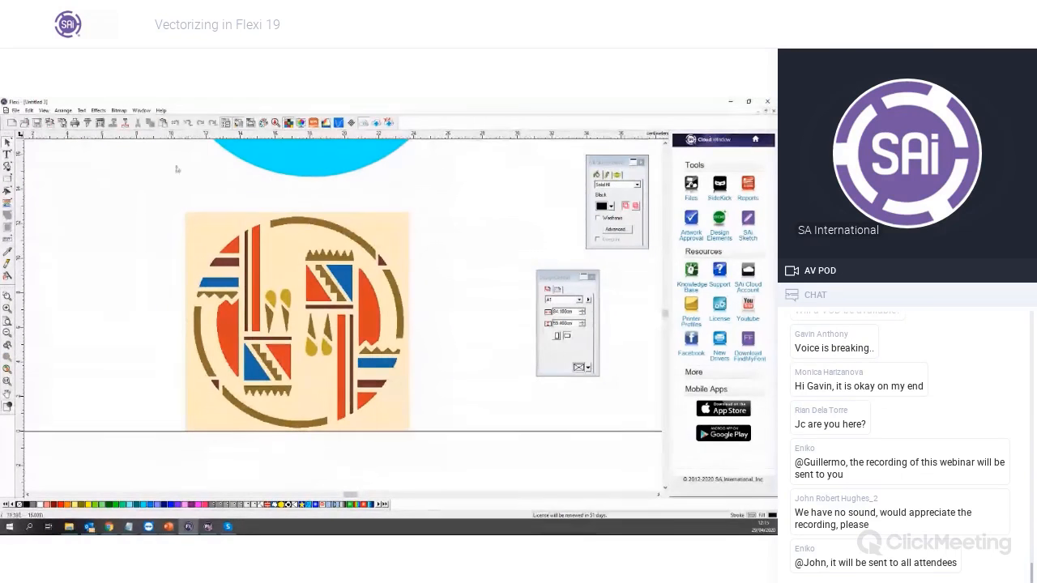
Run Color Trace on the whole round emblem bitmap with the number of colors set to the highest available option
click(261, 280)
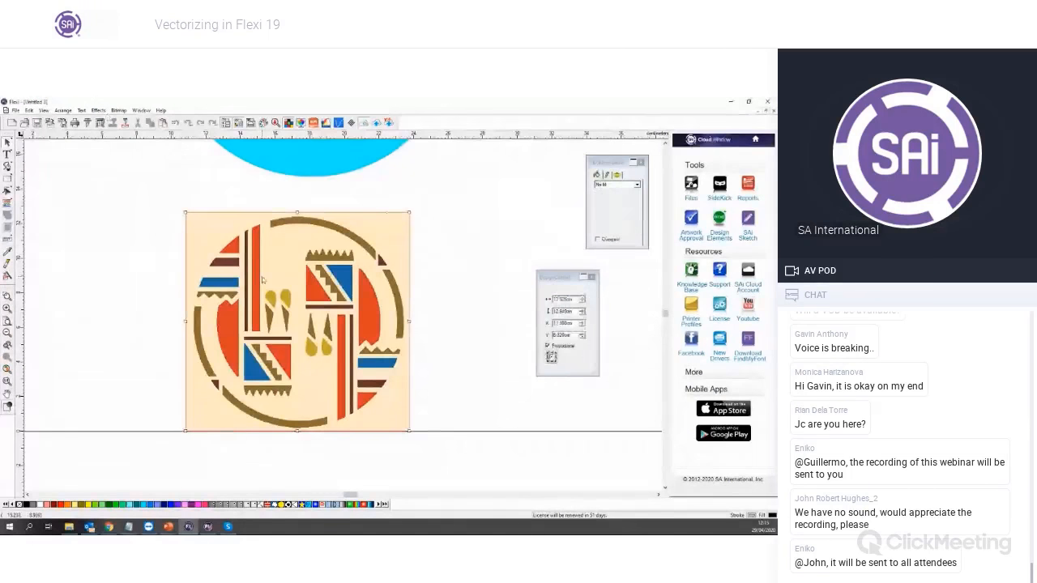
click(118, 110)
mouse_move(188, 181)
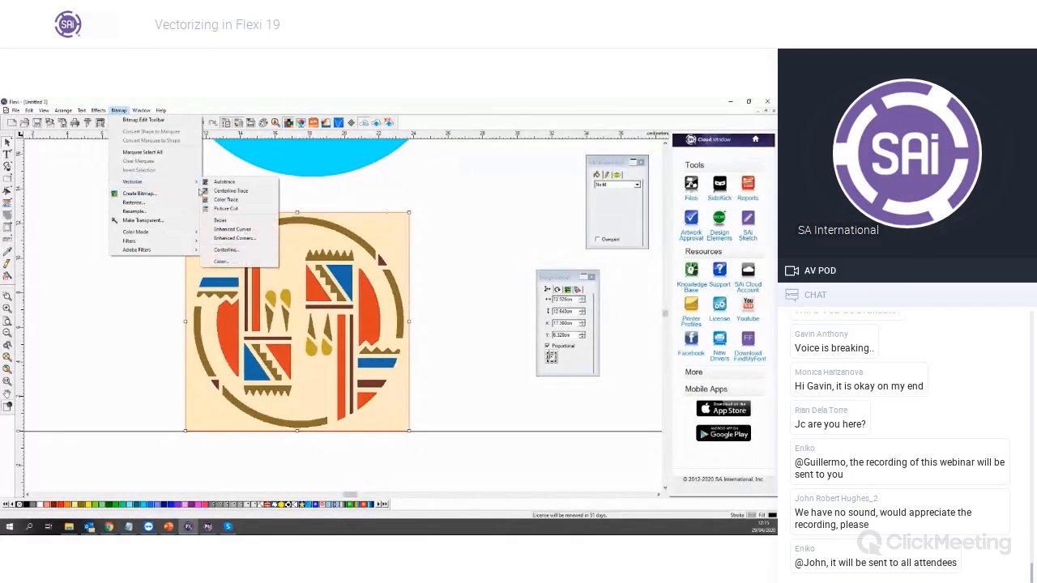
click(226, 199)
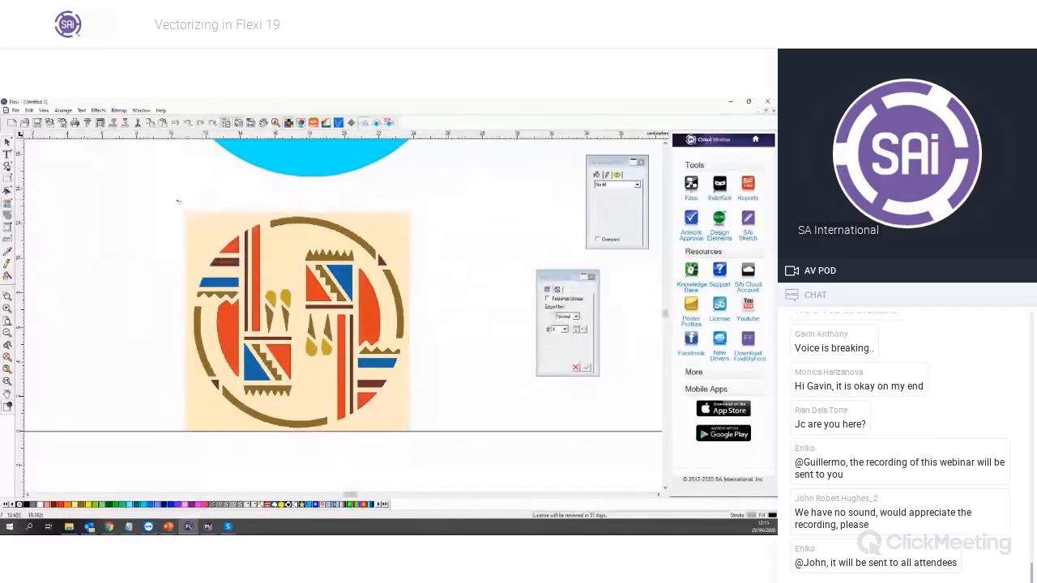
mouse_move(149, 200)
mouse_down()
mouse_move(413, 368)
mouse_move(462, 451)
mouse_move(505, 377)
mouse_move(436, 287)
mouse_move(405, 197)
mouse_move(440, 200)
mouse_up()
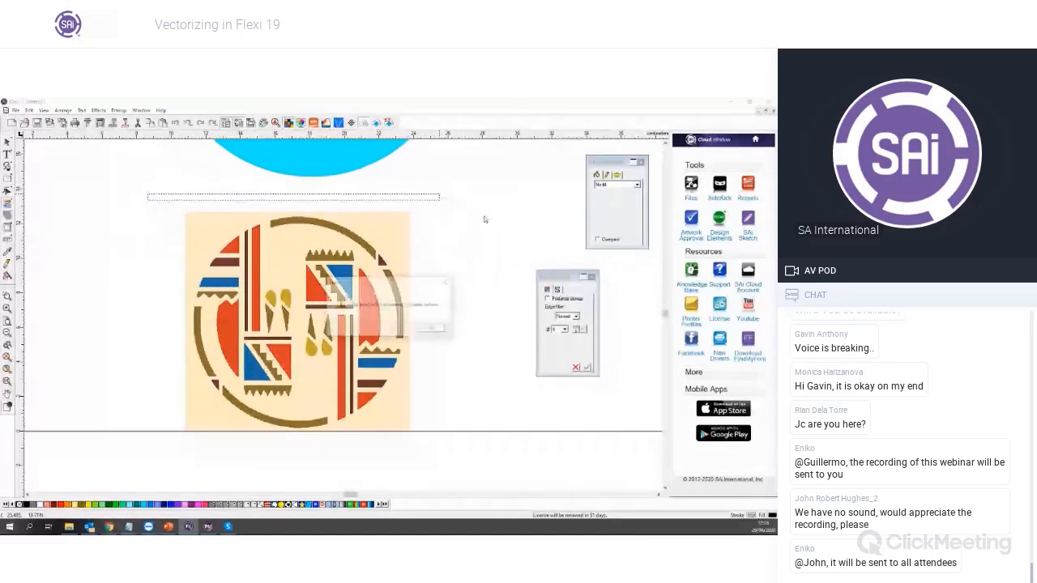
click(430, 329)
click(564, 329)
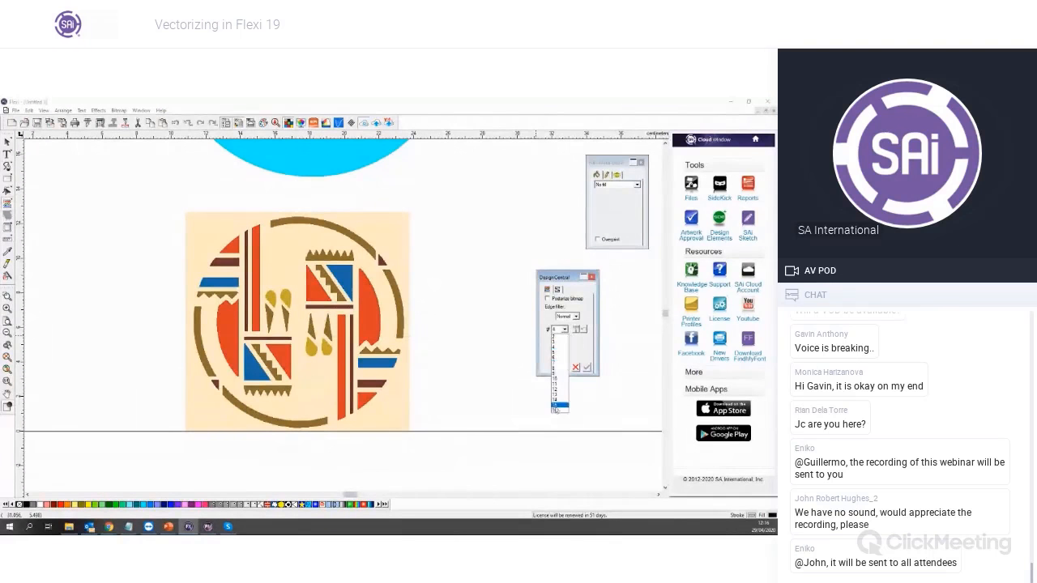
click(556, 411)
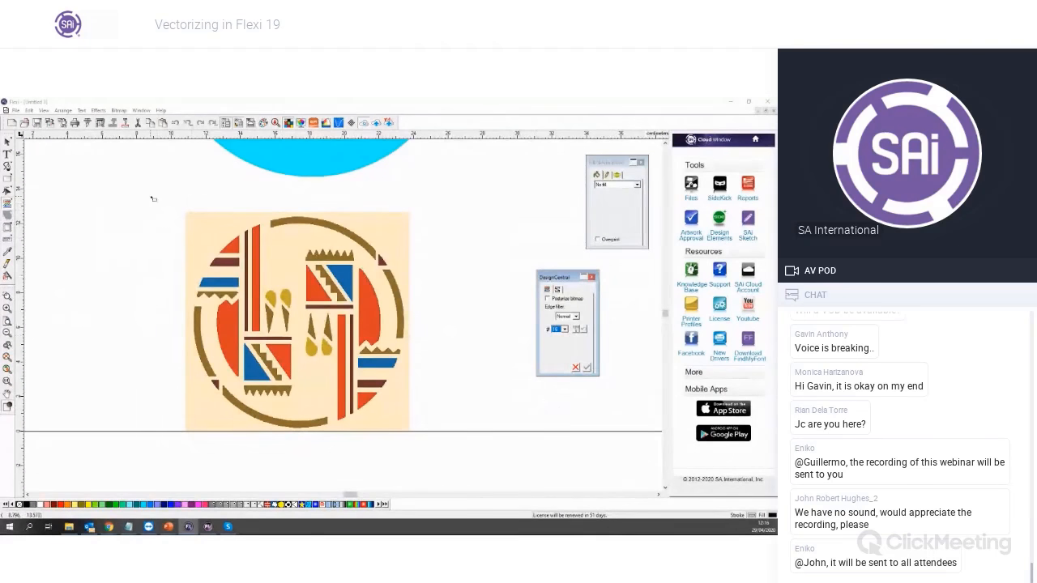
drag(154, 198, 445, 437)
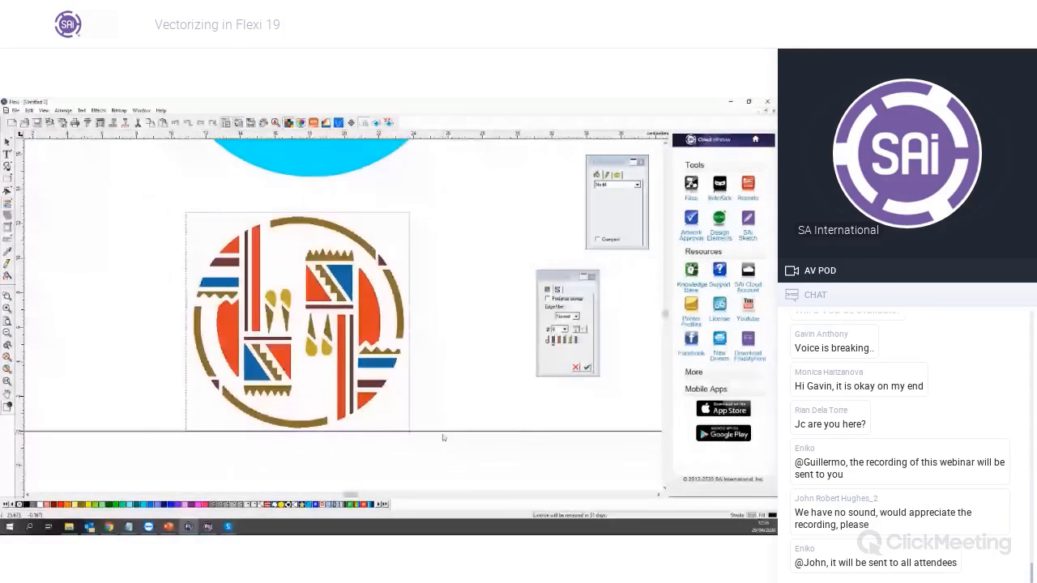
Exclude the beige background color from the emblem's Color Trace and apply the trace
shift+click(548, 341)
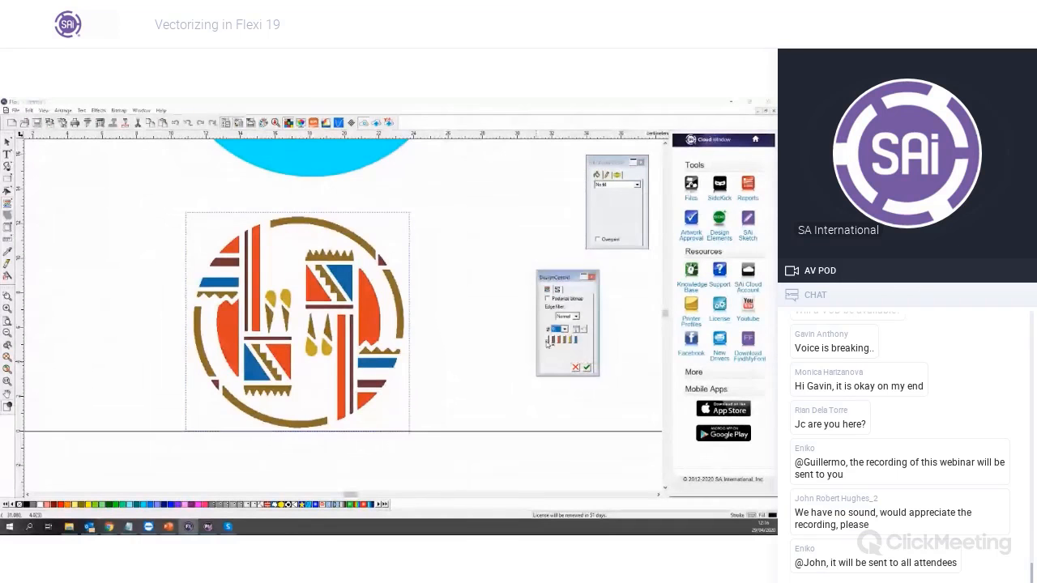
shift+click(547, 343)
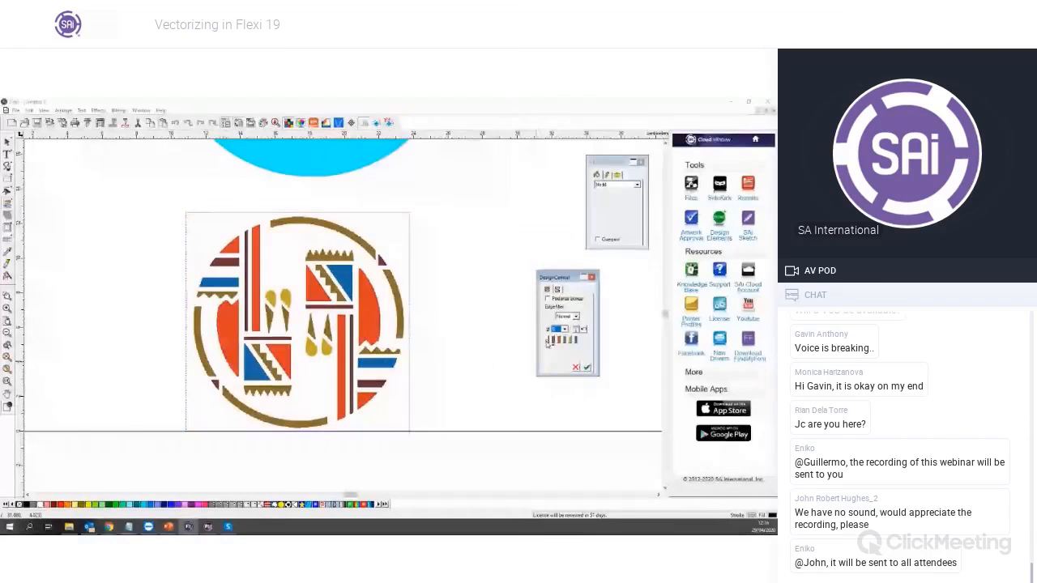
shift+click(548, 343)
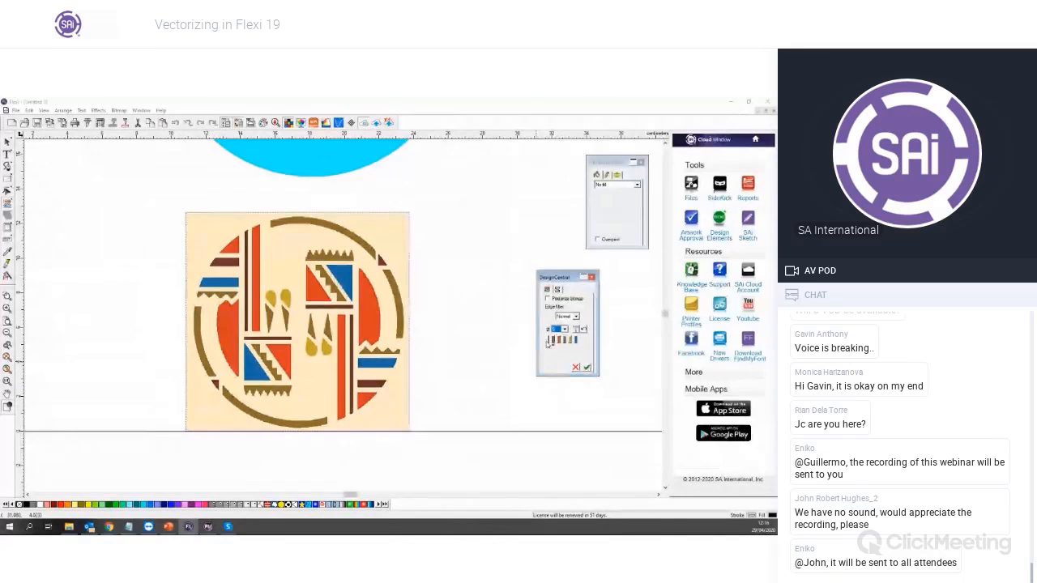
shift+click(547, 343)
click(585, 368)
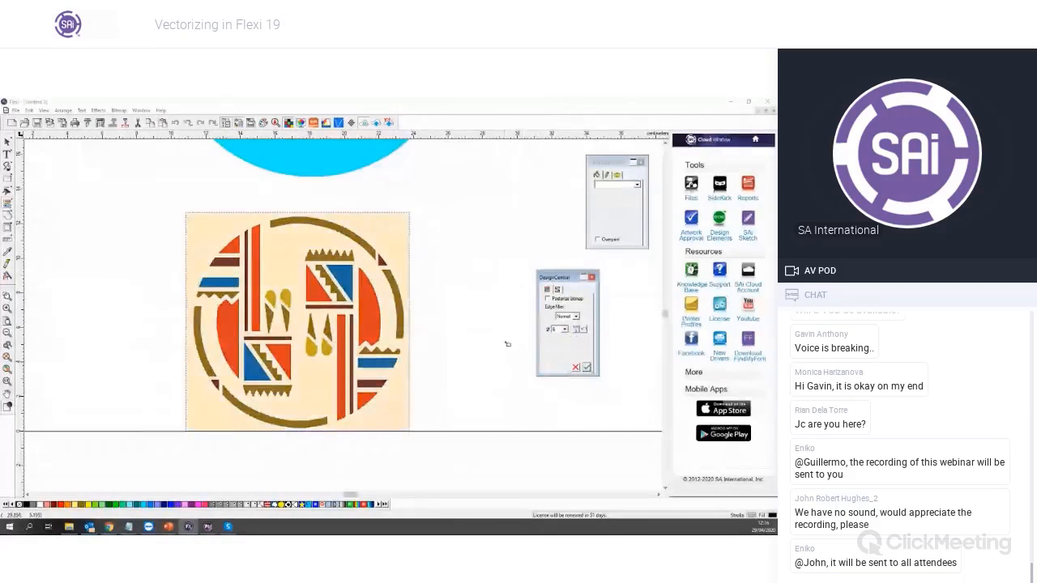
Move the original emblem bitmap to the left, off the traced emblem shapes
scroll(486, 340, down, 2)
click(435, 417)
click(446, 282)
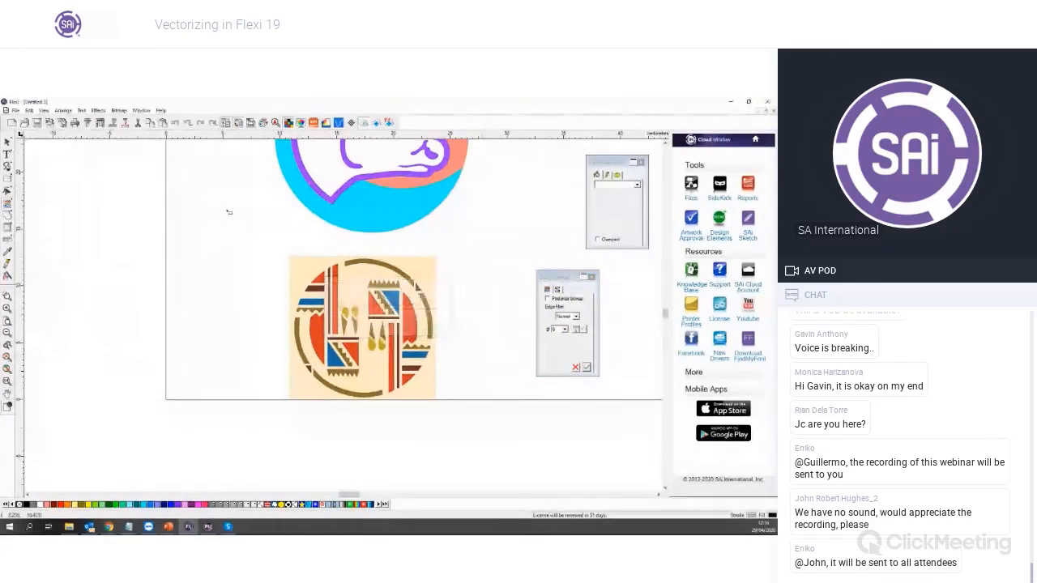
click(8, 142)
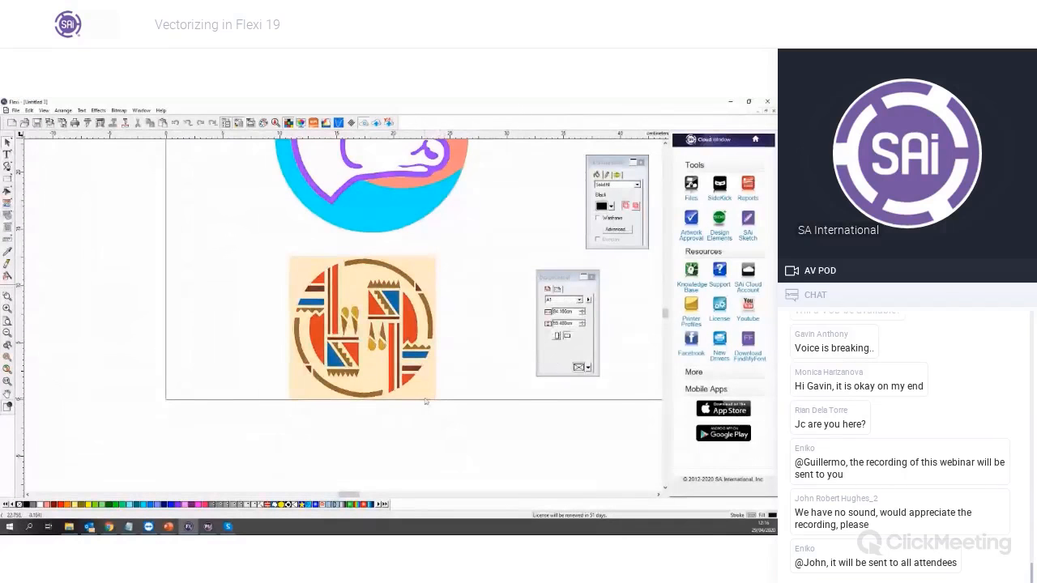
drag(426, 401, 214, 381)
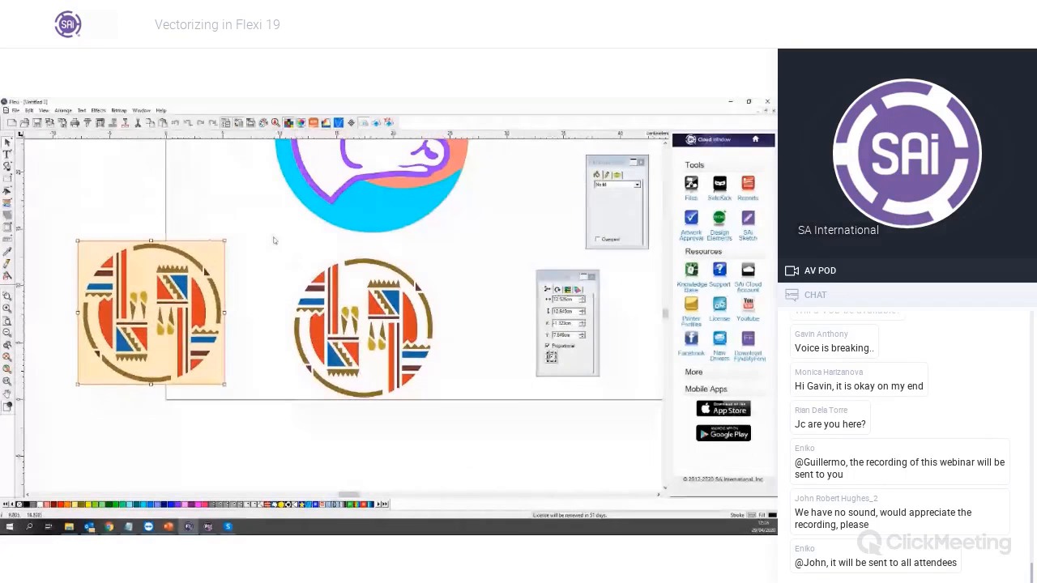
Select the traced emblem and examine its cut lines up close in the Cut/Plot preview, without sending the job
drag(274, 241, 466, 428)
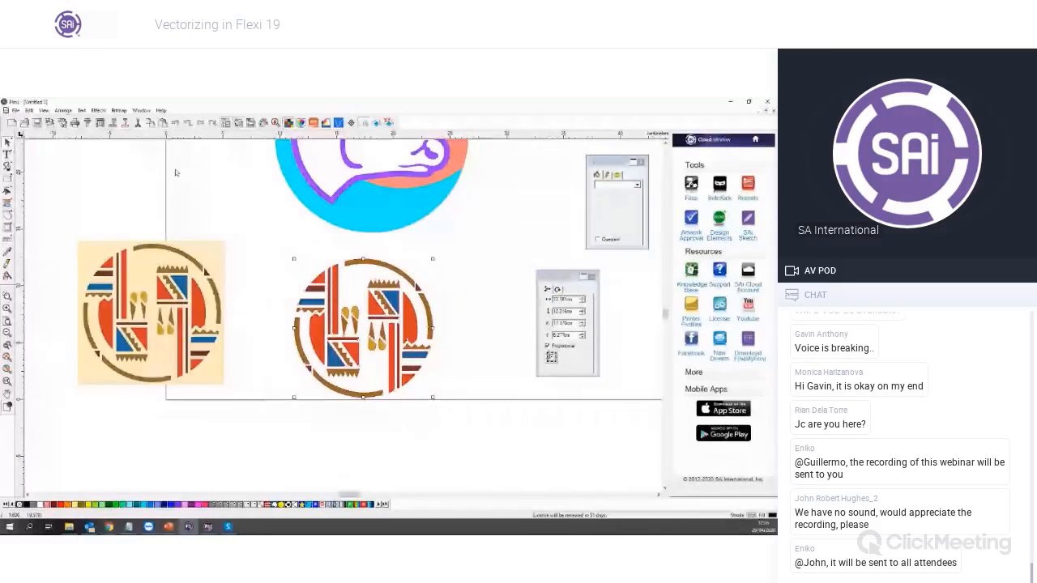
click(101, 123)
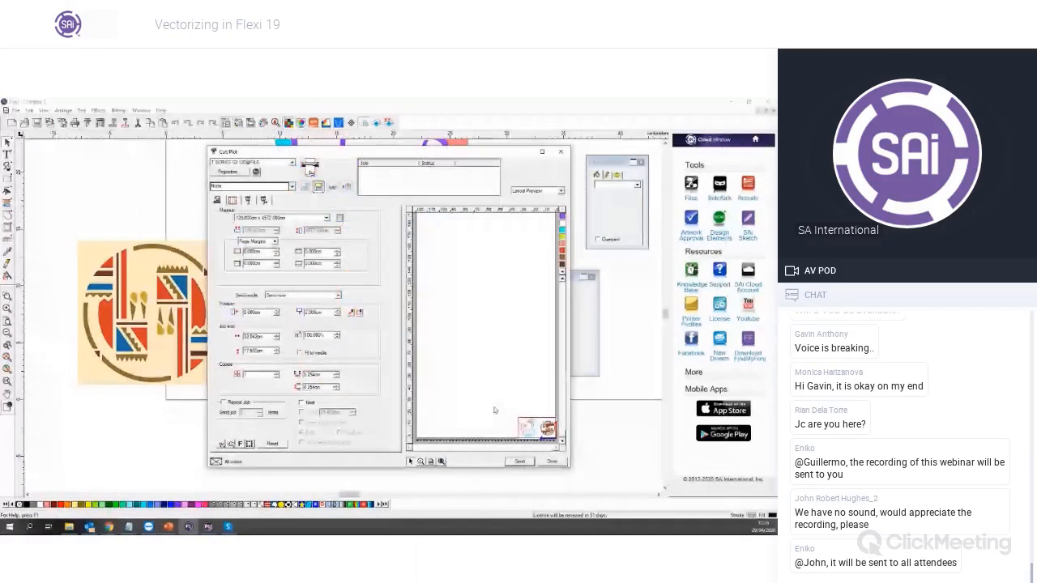
drag(547, 428, 556, 440)
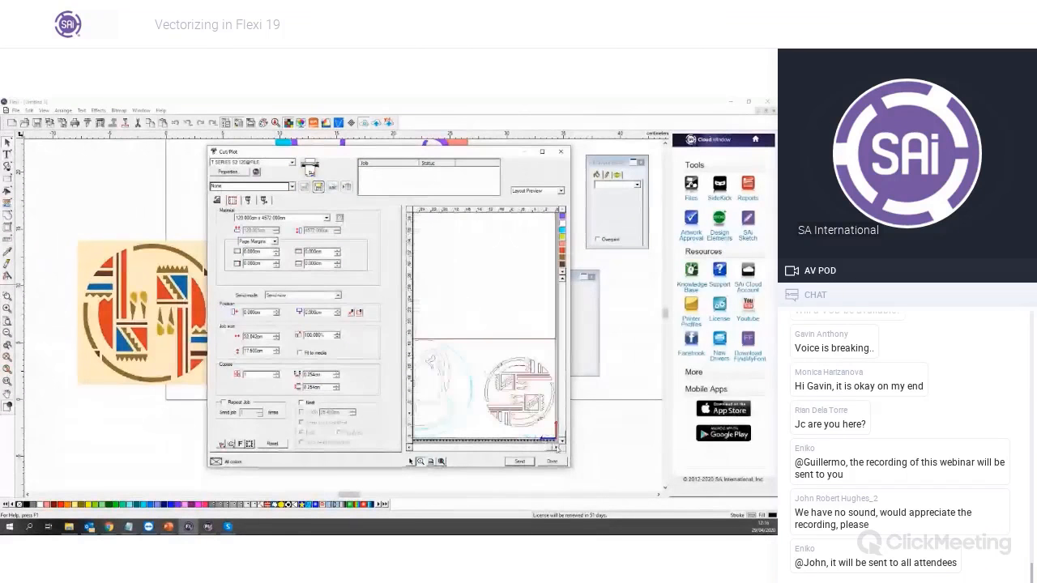
drag(478, 348, 555, 430)
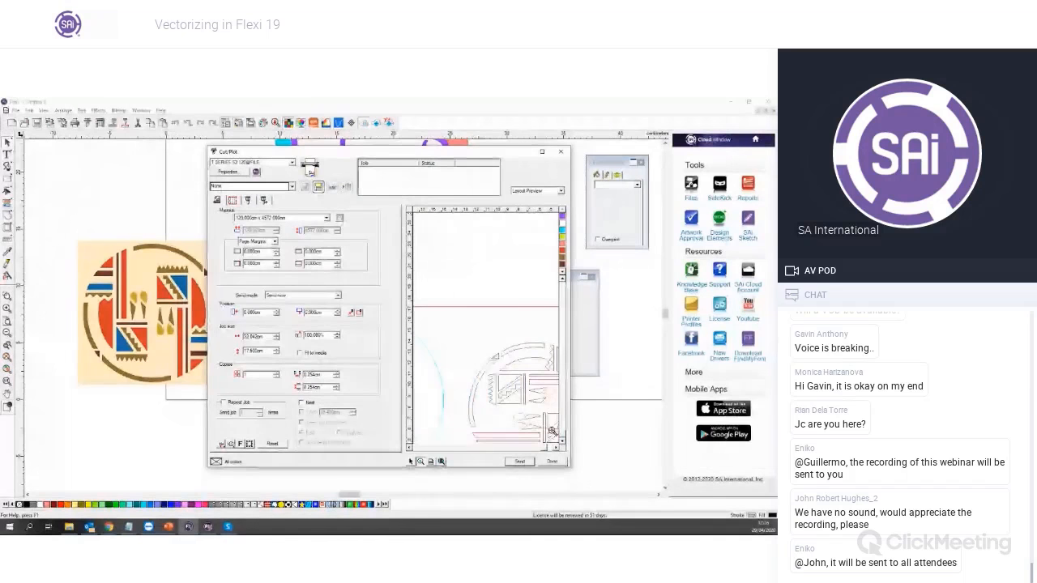
click(562, 442)
click(562, 441)
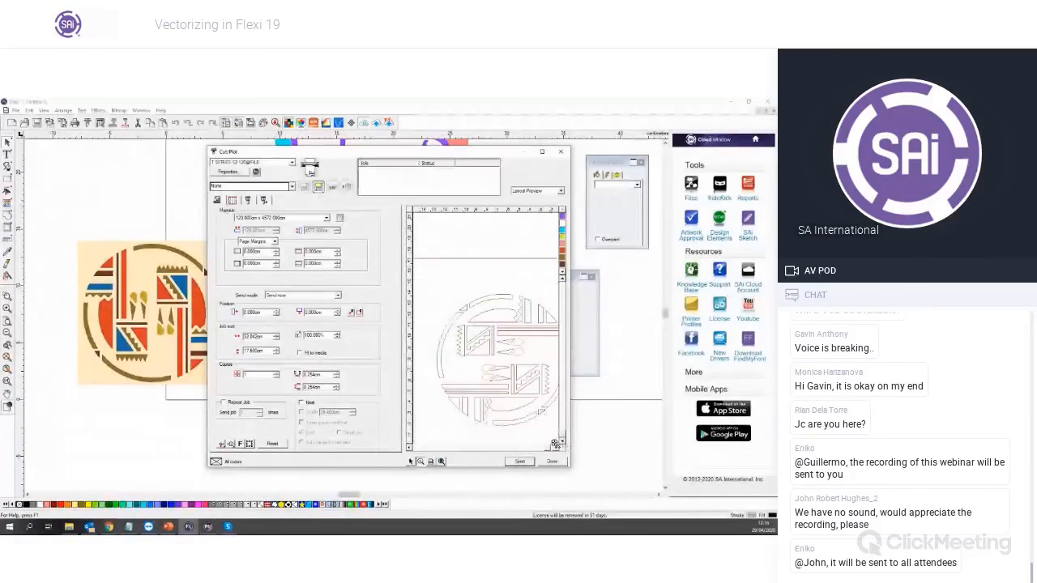
click(556, 447)
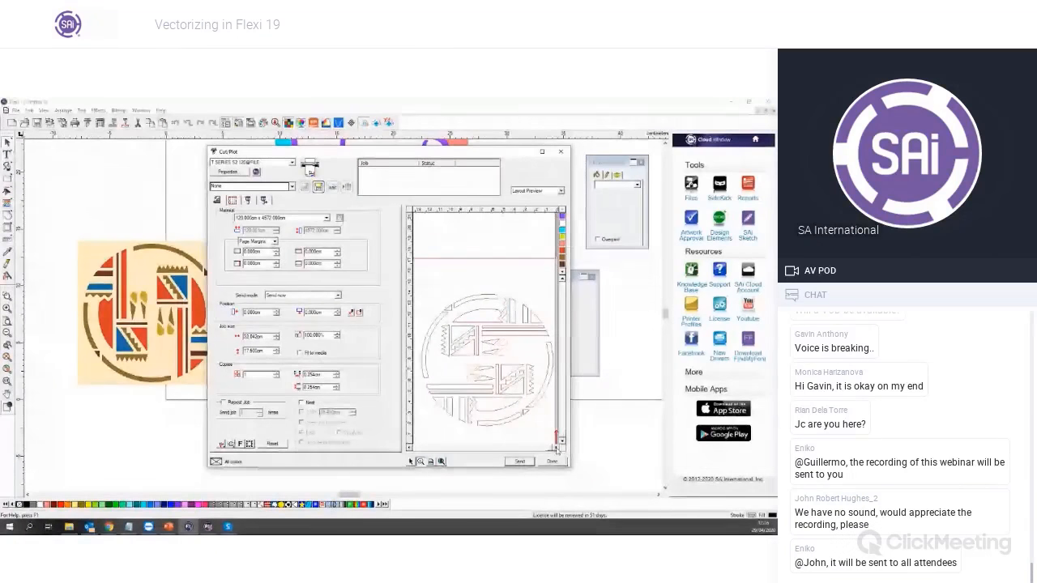
click(558, 153)
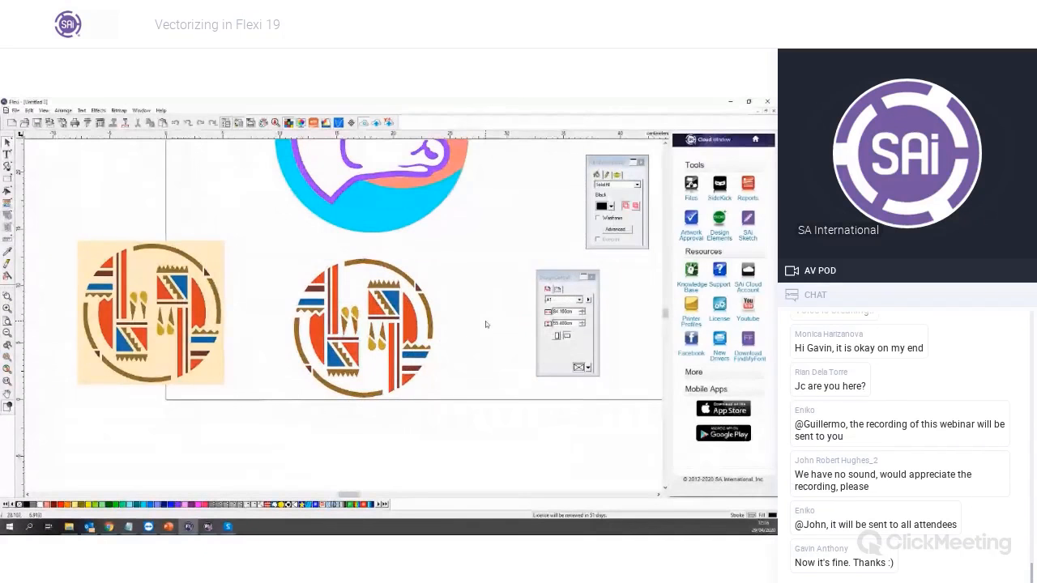
Move the paintbrush and palette bitmap to the empty area left of the page, away from the cow logo and emblem
scroll(485, 321, down, 2)
scroll(485, 322, down, 1)
scroll(495, 306, up, 1)
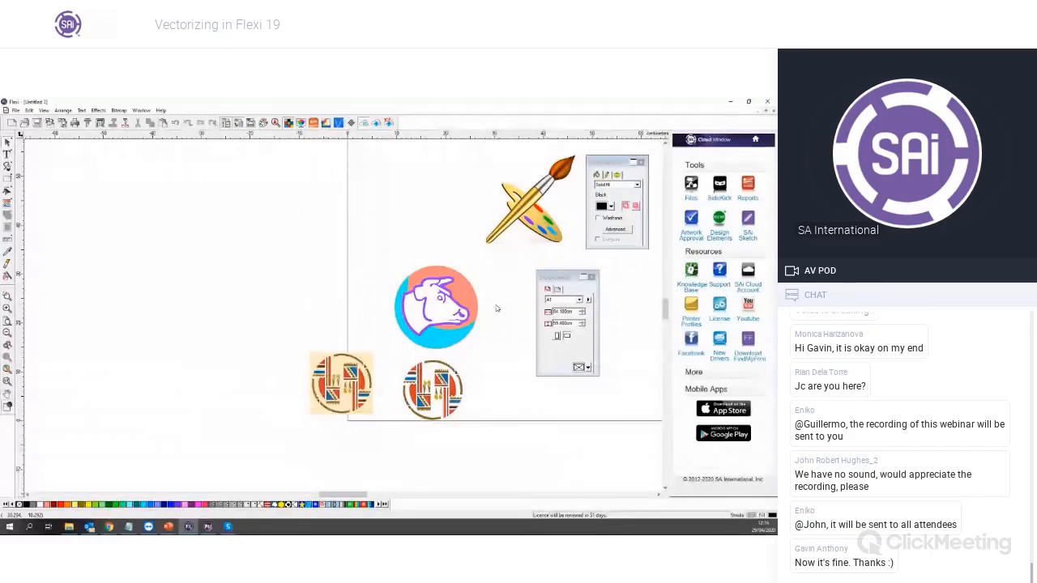
click(523, 212)
drag(524, 212, 227, 285)
click(204, 335)
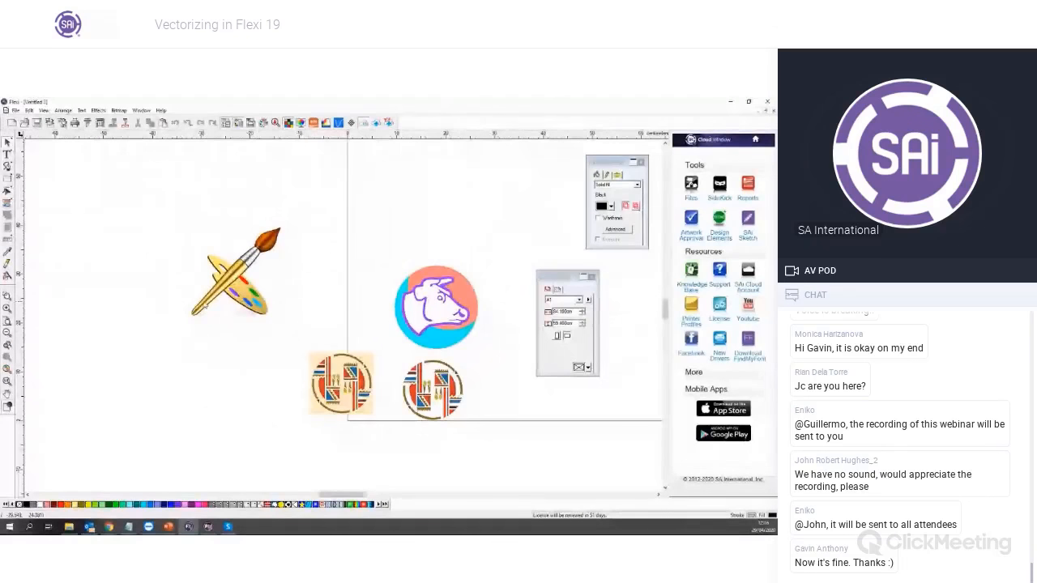
Examine the paintbrush bitmap and the original round emblem up close, comparing their colors and shading
scroll(229, 279, up, 3)
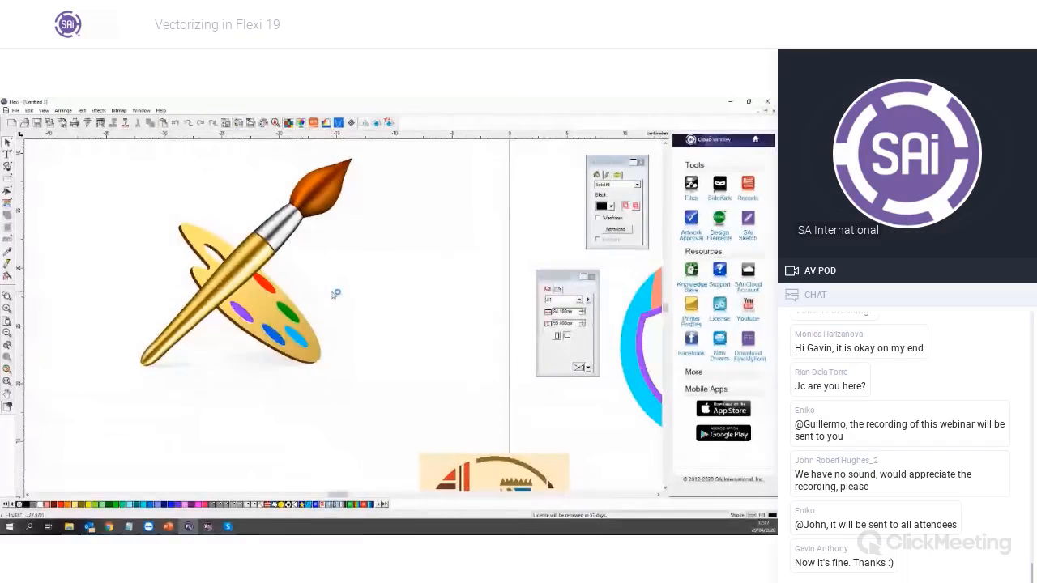
scroll(440, 347, down, 4)
scroll(521, 394, up, 4)
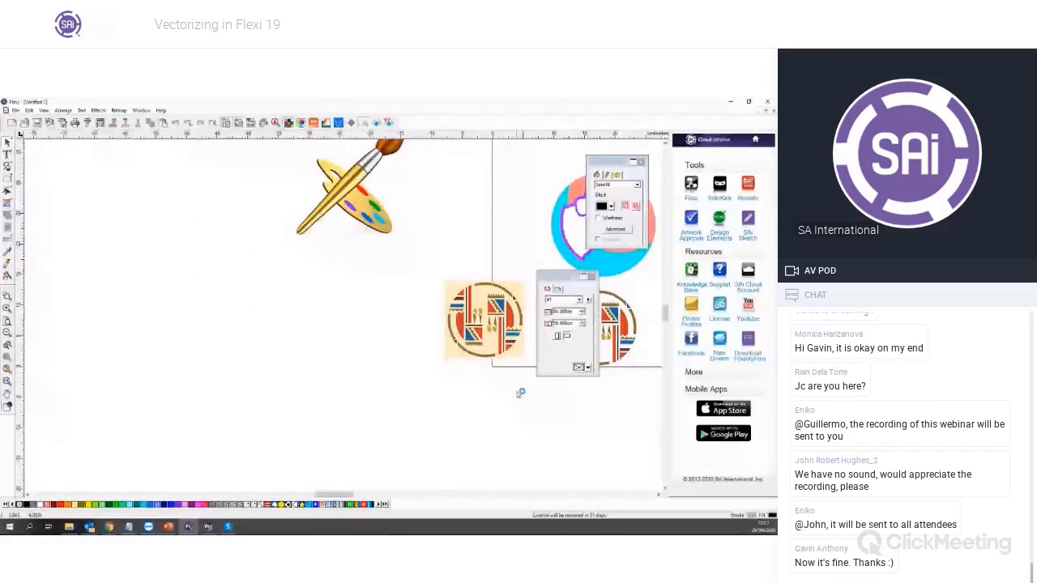
scroll(469, 320, up, 3)
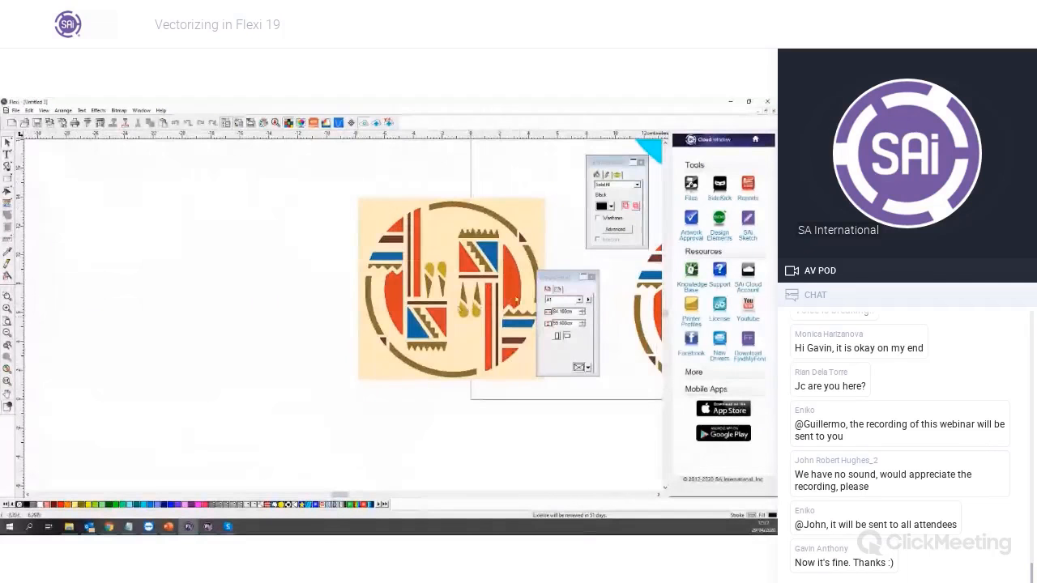
scroll(516, 300, up, 4)
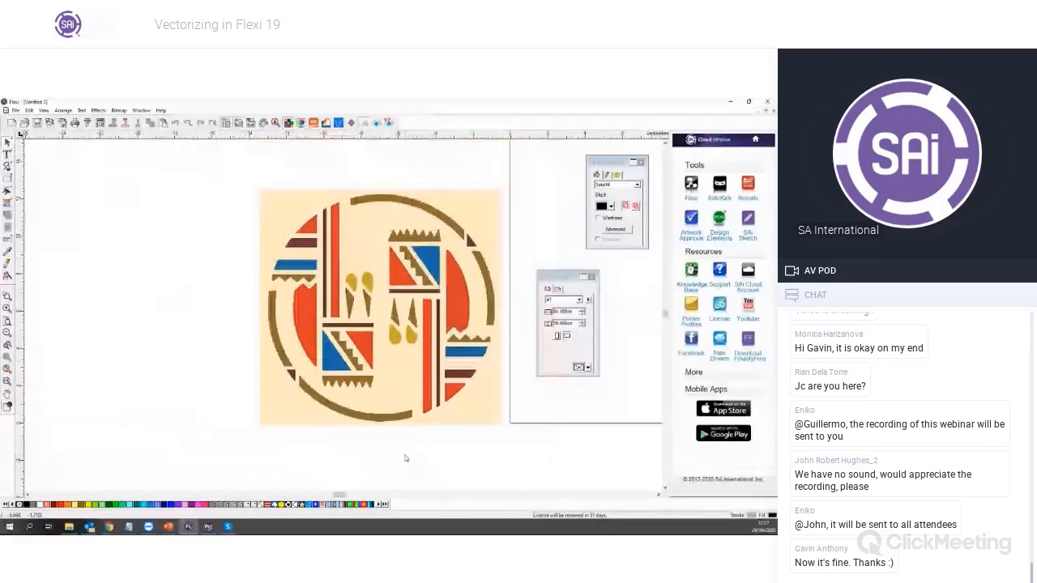
scroll(406, 459, down, 3)
scroll(513, 428, down, 2)
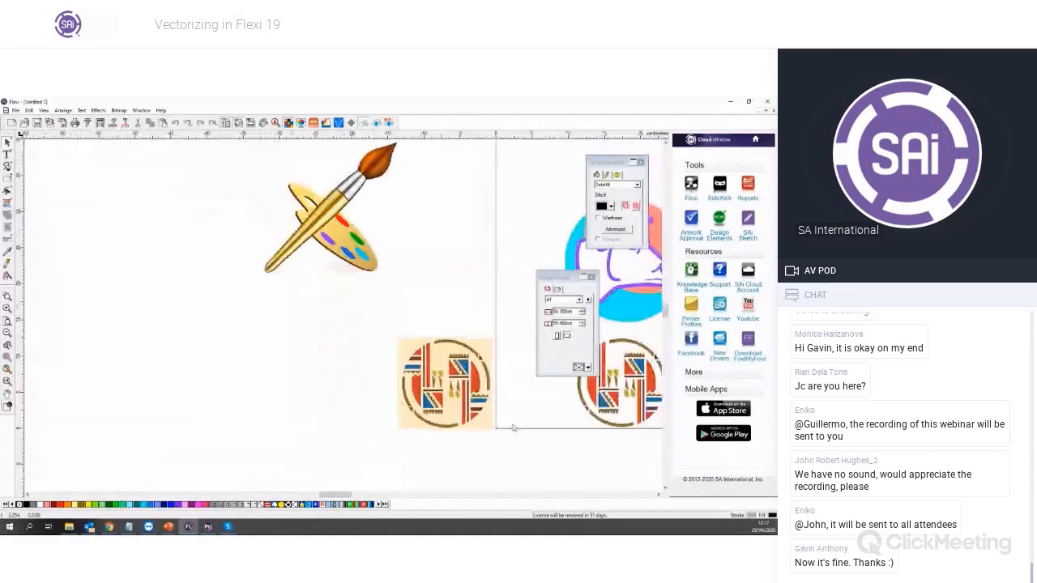
click(658, 497)
click(659, 497)
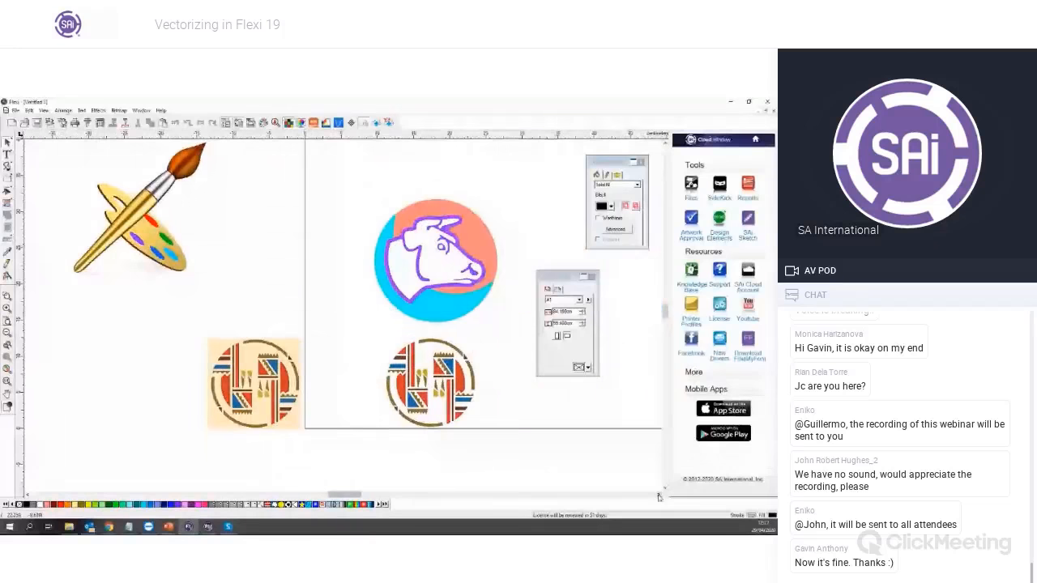
click(658, 496)
scroll(494, 366, down, 1)
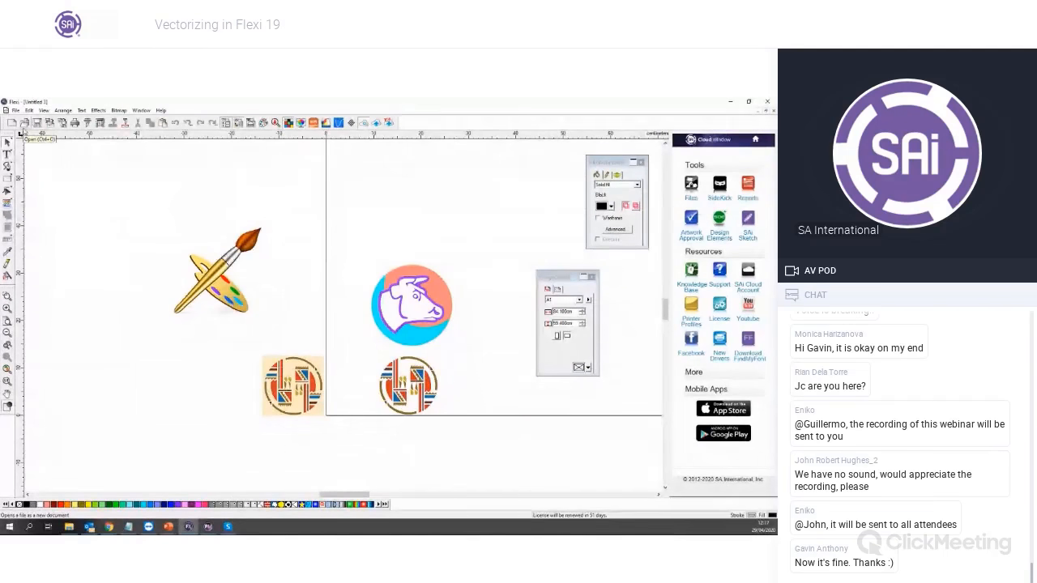
click(23, 125)
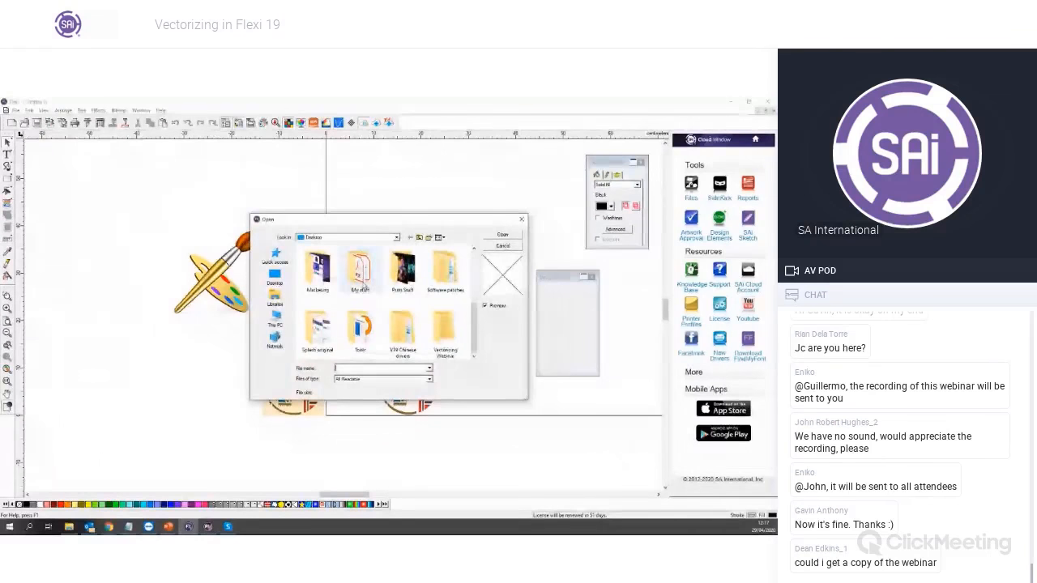
double_click(445, 330)
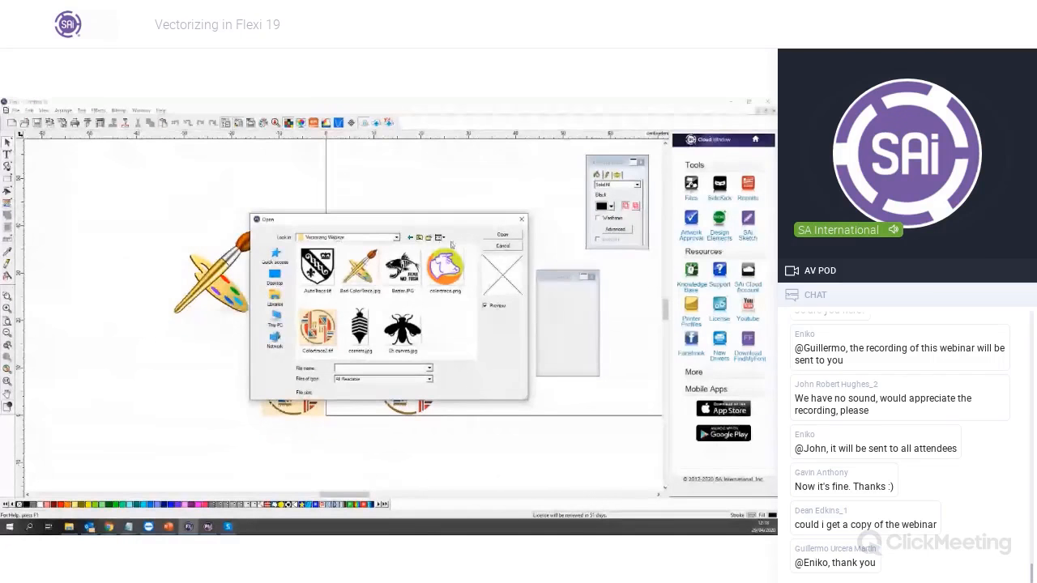
click(521, 219)
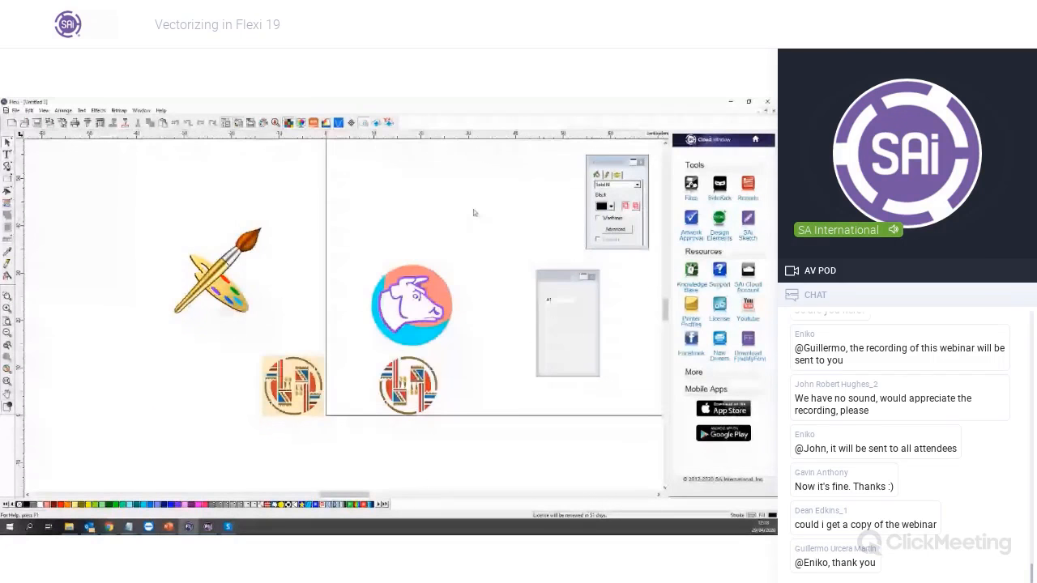
In a new blank document, import Bezier.JPG from the Vectorizing Webinar folder and place it on the page
click(51, 124)
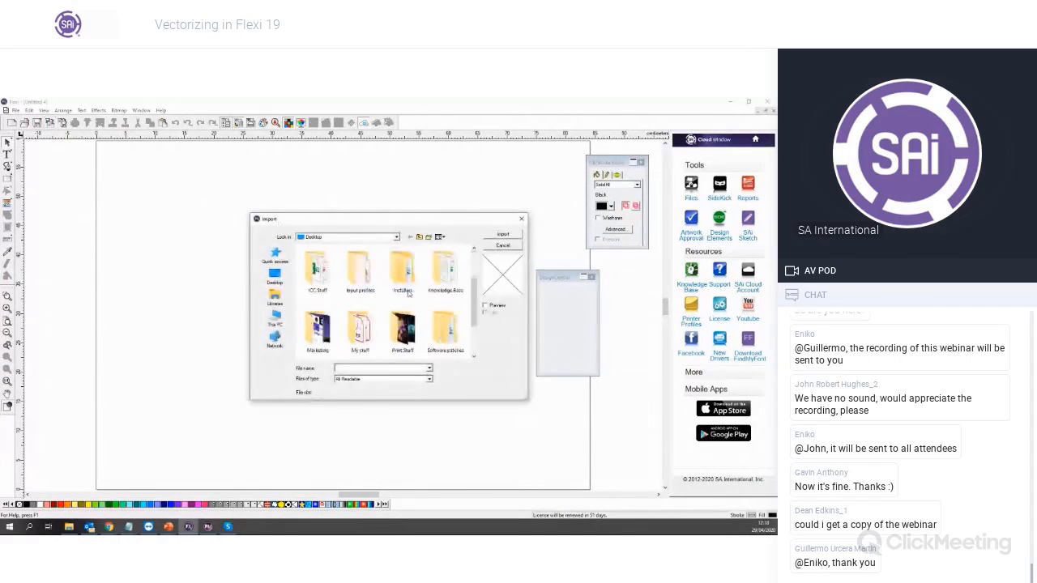
double_click(402, 272)
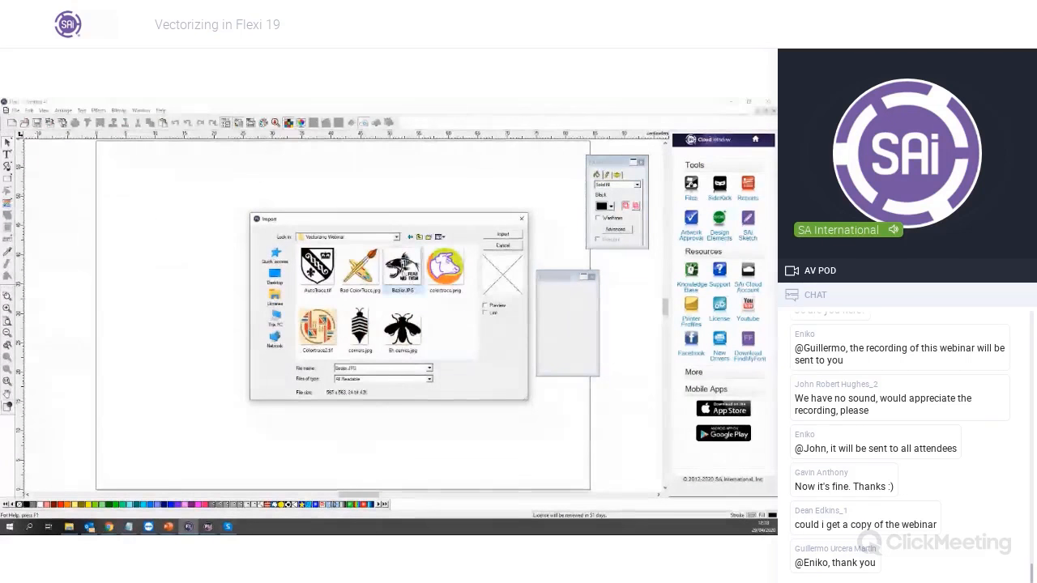
click(207, 254)
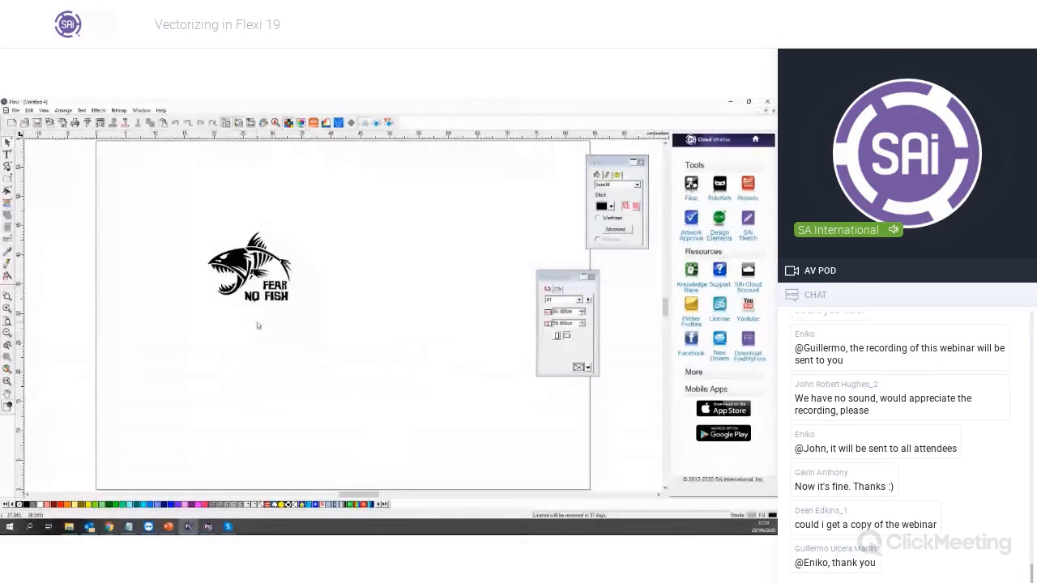
Examine the imported fish bitmap up close, checking its edges, sharp corners and the FEAR NO FISH lettering
scroll(299, 262, up, 5)
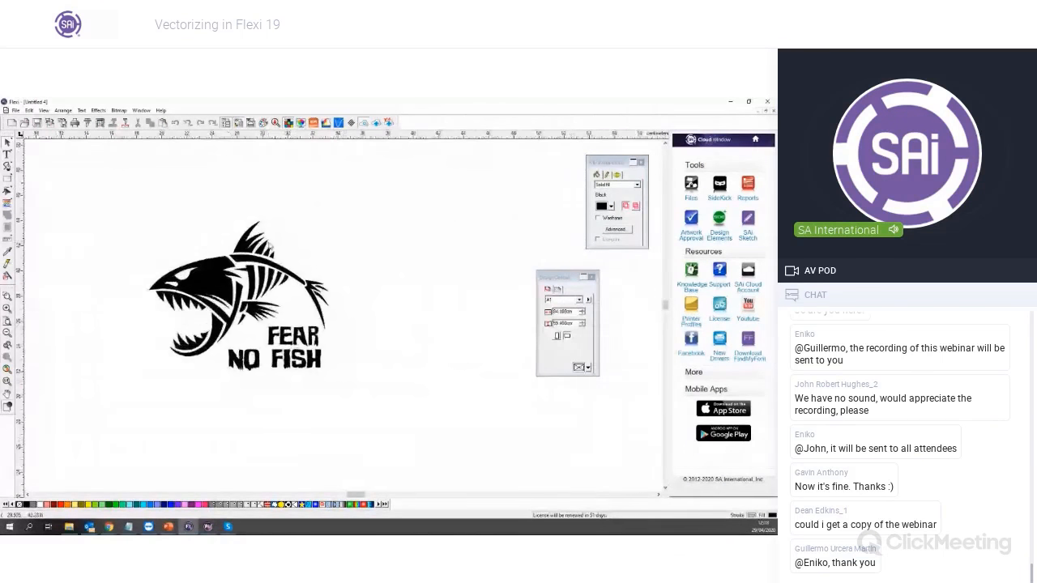
scroll(348, 350, up, 3)
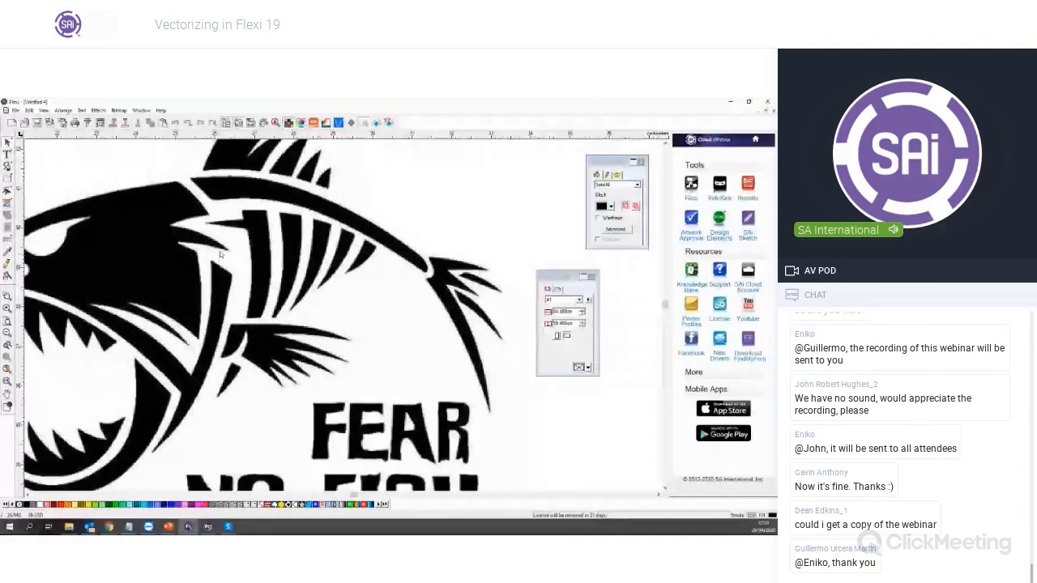
scroll(221, 256, up, 1)
scroll(251, 232, up, 1)
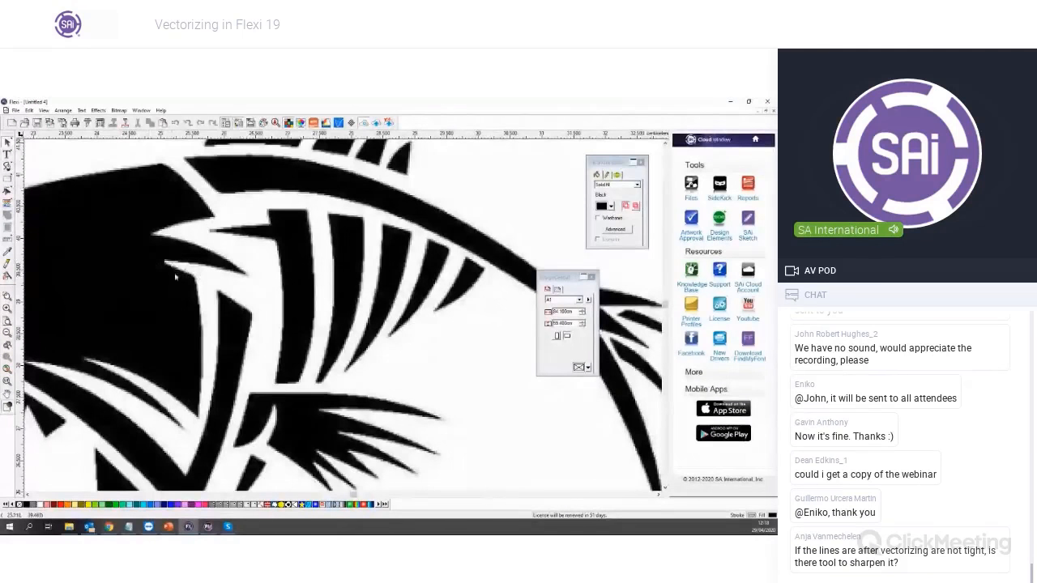
scroll(125, 296, down, 1)
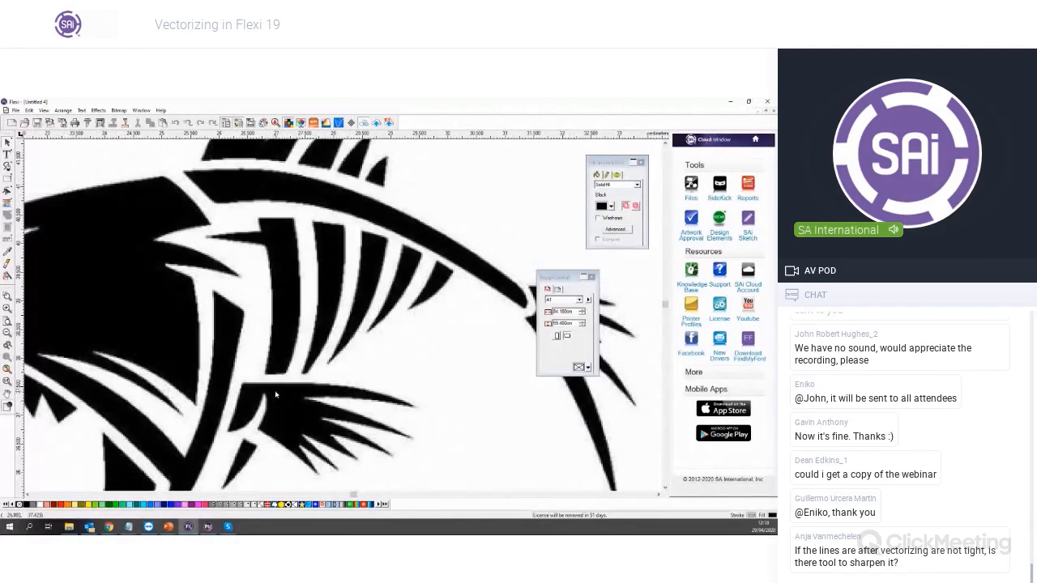
scroll(275, 394, down, 2)
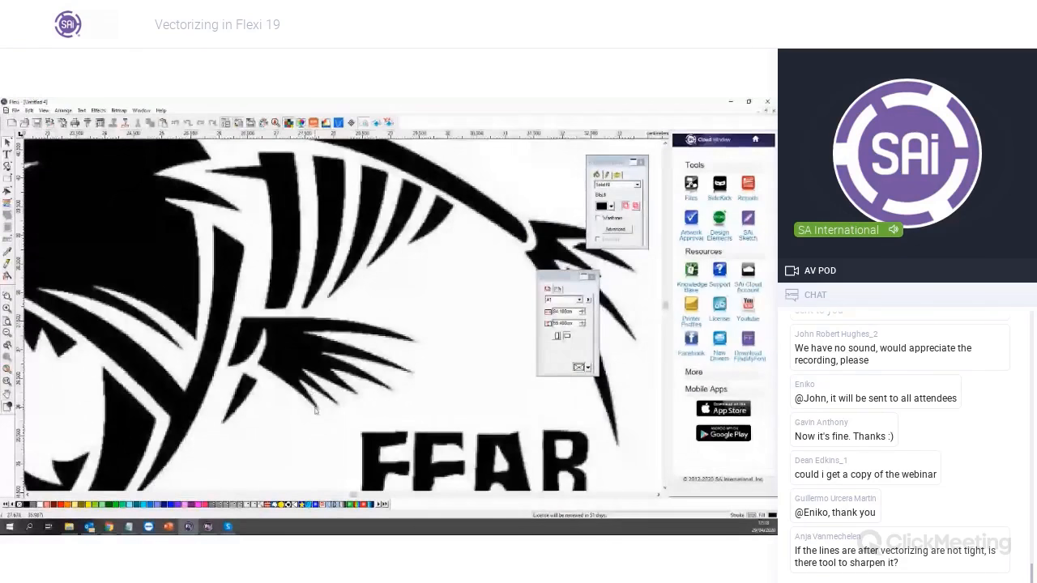
scroll(269, 325, down, 3)
scroll(202, 324, up, 1)
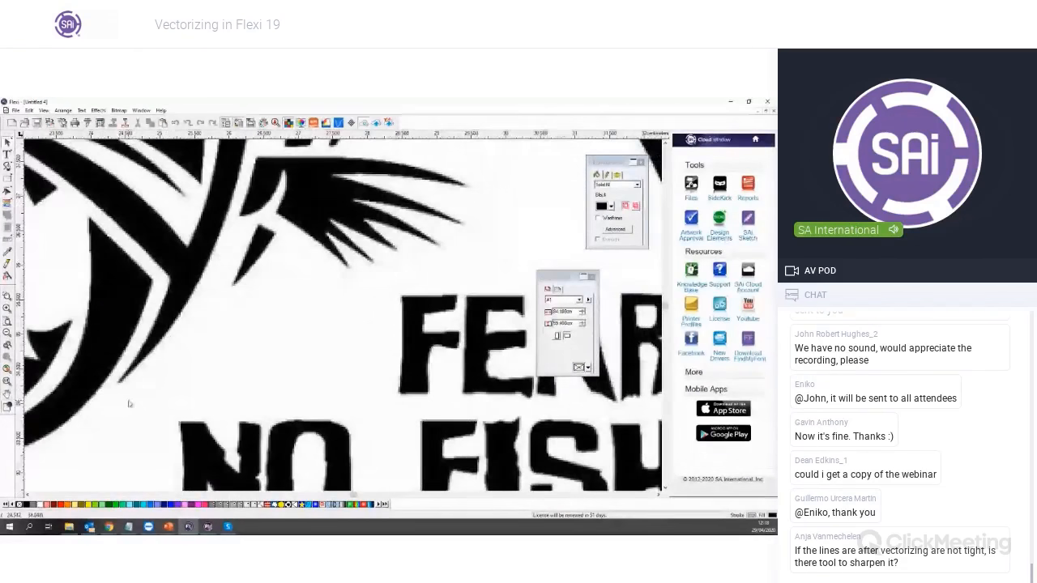
scroll(222, 361, down, 3)
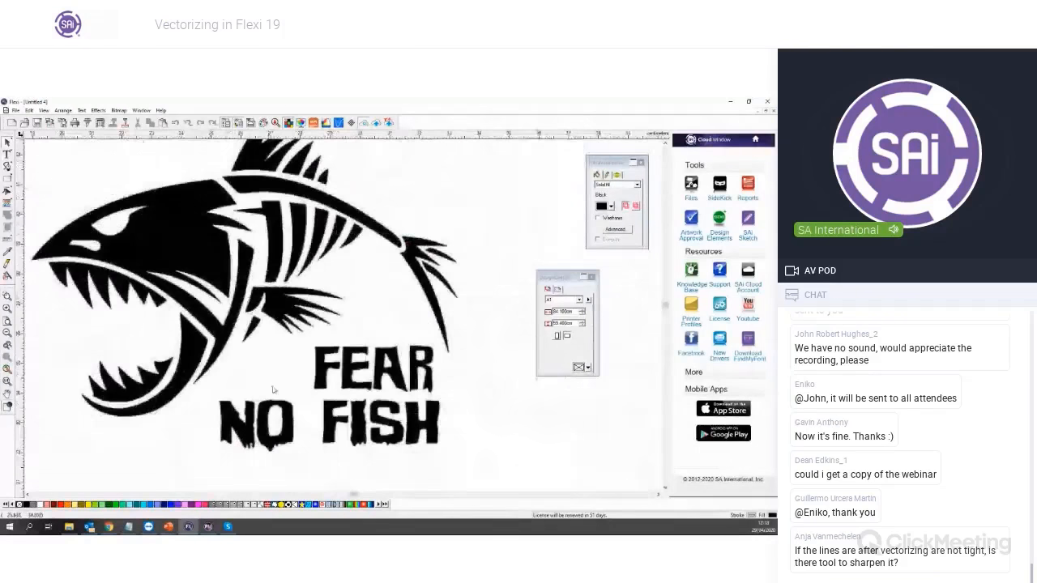
scroll(383, 408, up, 2)
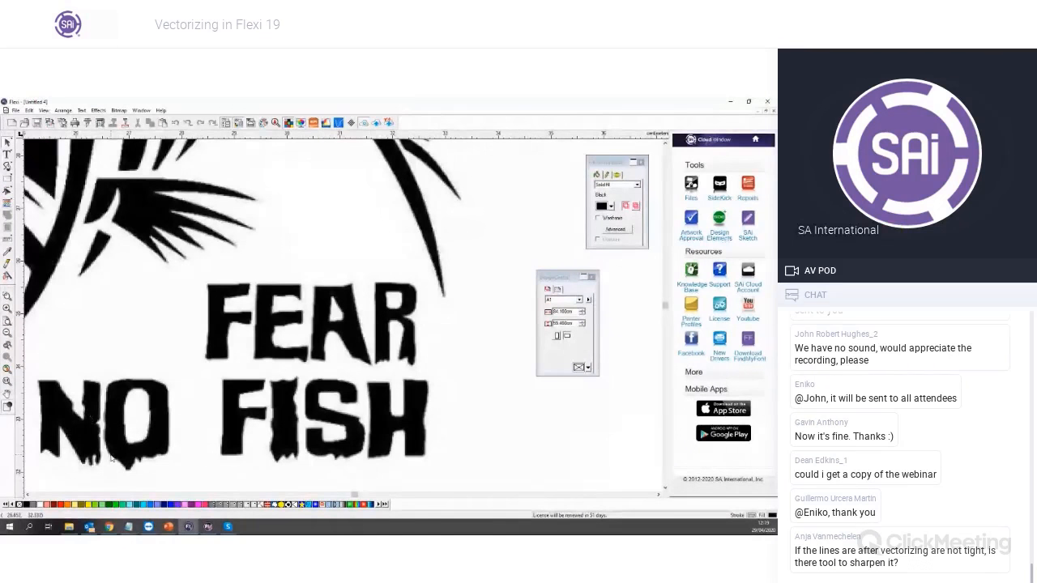
scroll(203, 478, down, 3)
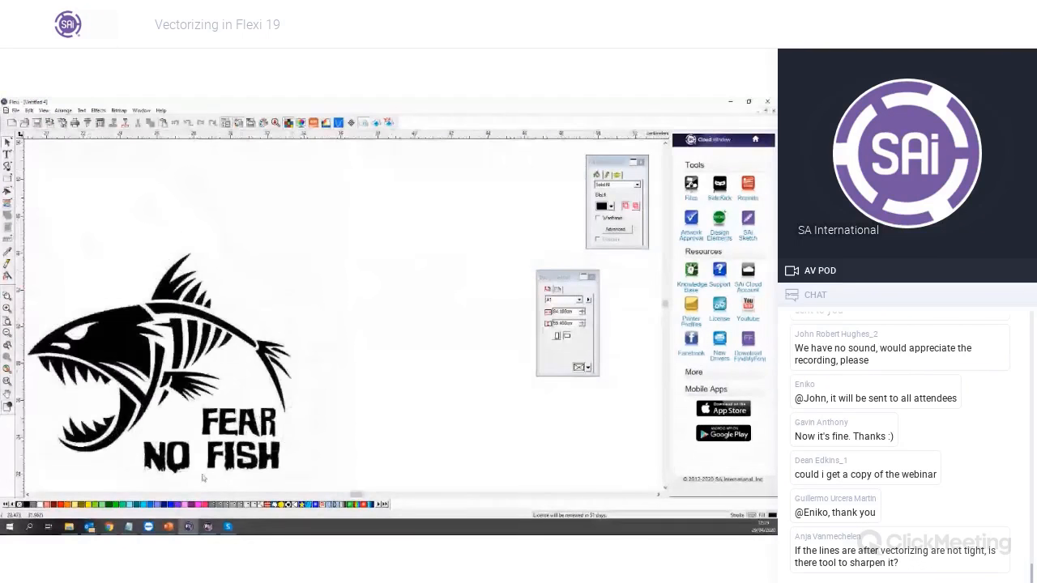
Move the fish bitmap slightly up and to the right, leaving free space beside it
click(229, 344)
drag(228, 343, 301, 291)
scroll(364, 356, down, 1)
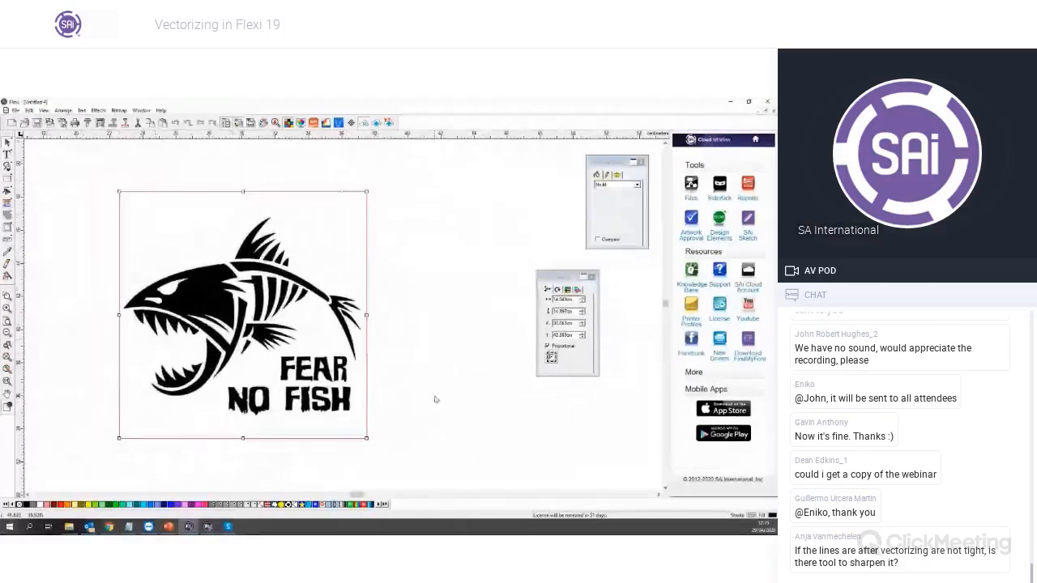
click(435, 397)
Run Autotrace on the whole fish bitmap, including its lettering, and return to the Select tool
click(234, 296)
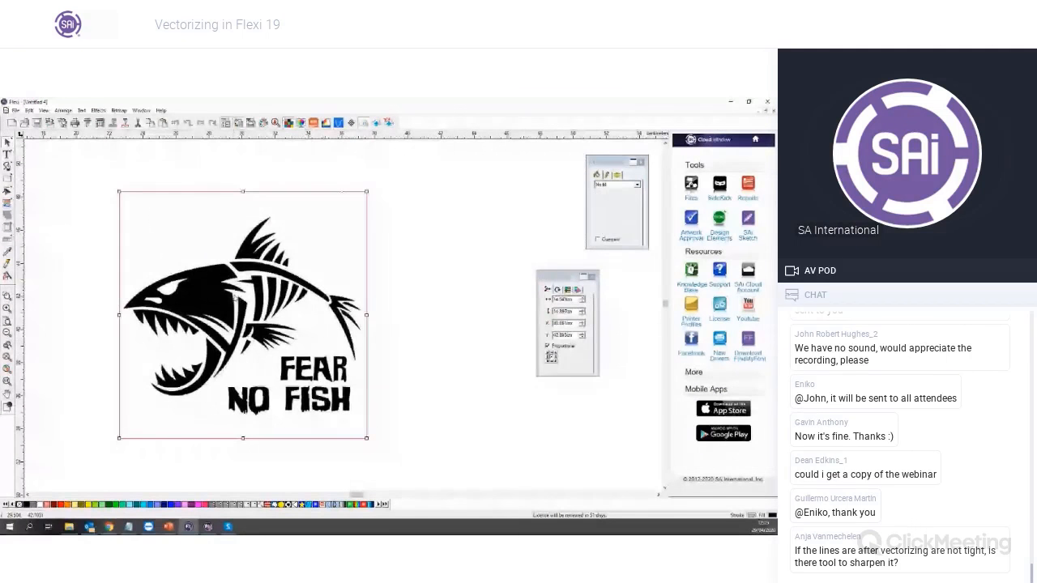
click(119, 111)
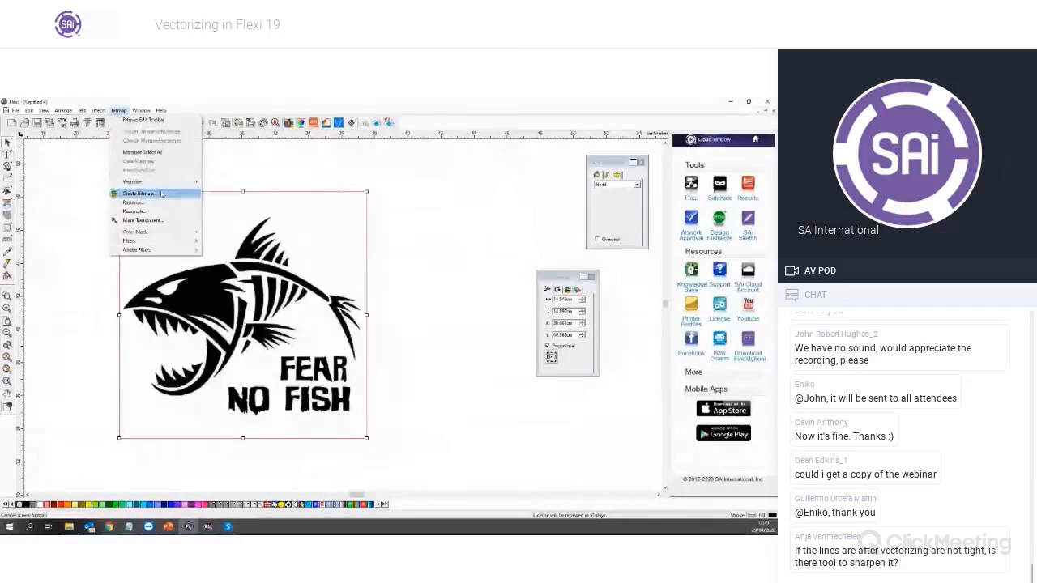
mouse_move(162, 182)
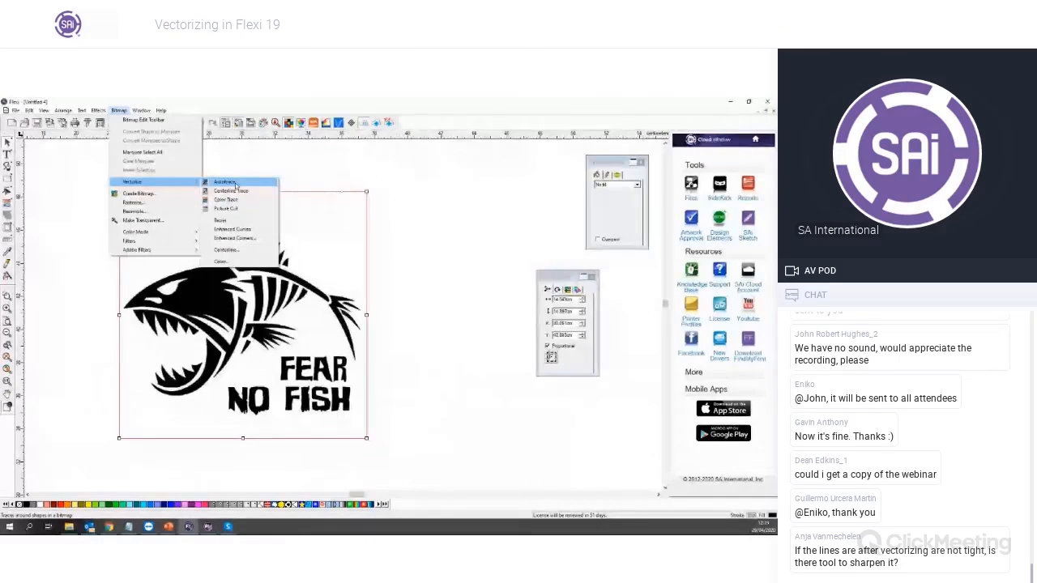
click(235, 185)
drag(64, 188, 151, 267)
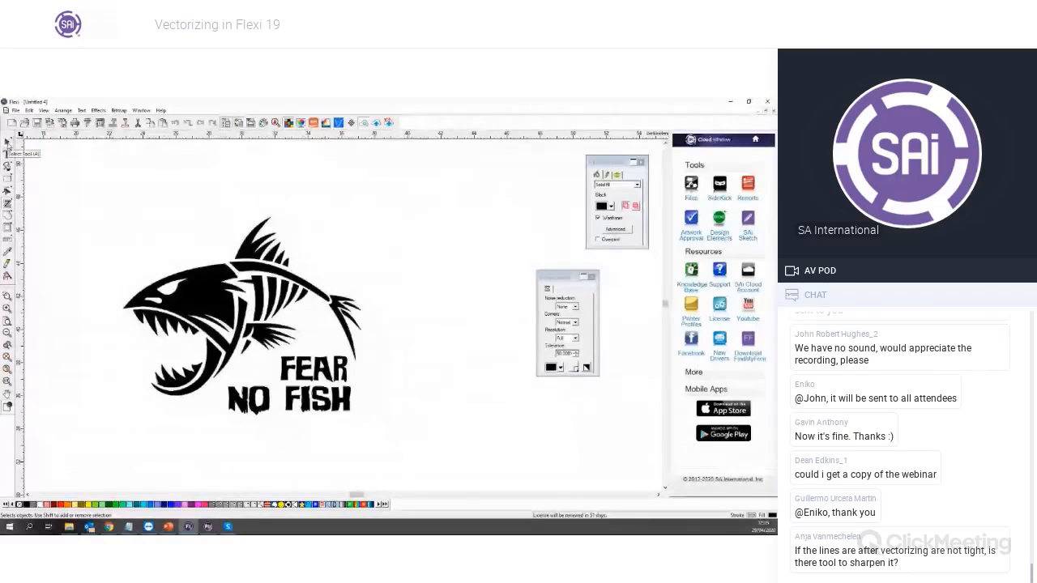
click(7, 142)
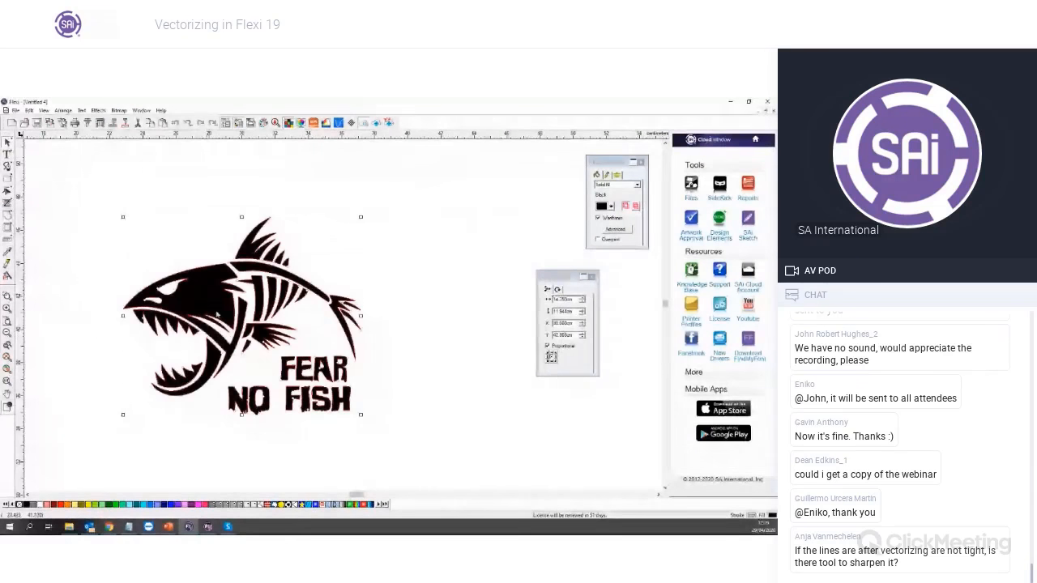
Move the traced fish outlines to the right of the bitmap and shift the DesignCentral palette off them
drag(213, 305, 486, 328)
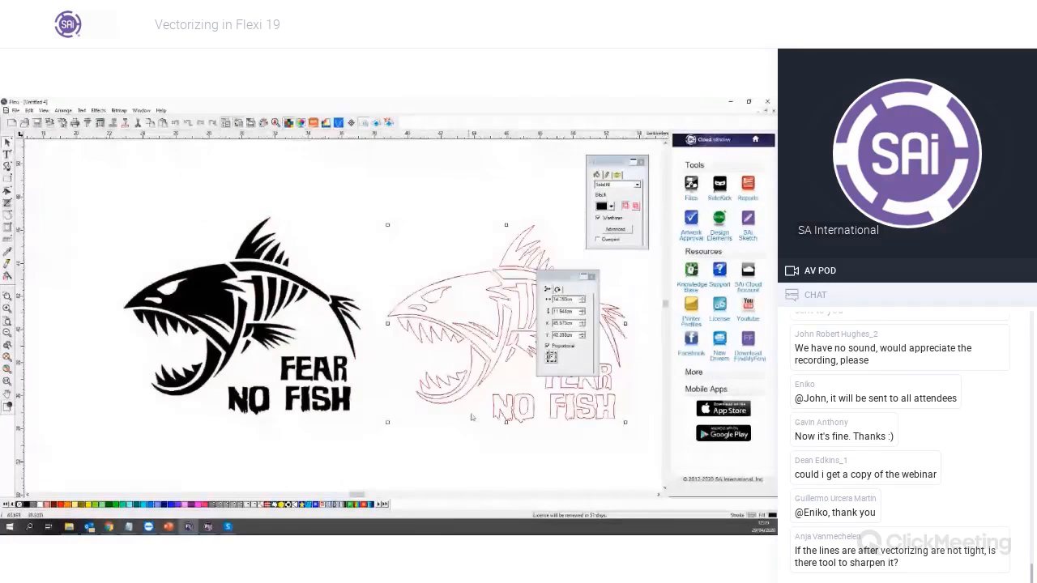
click(494, 466)
drag(556, 276, 398, 165)
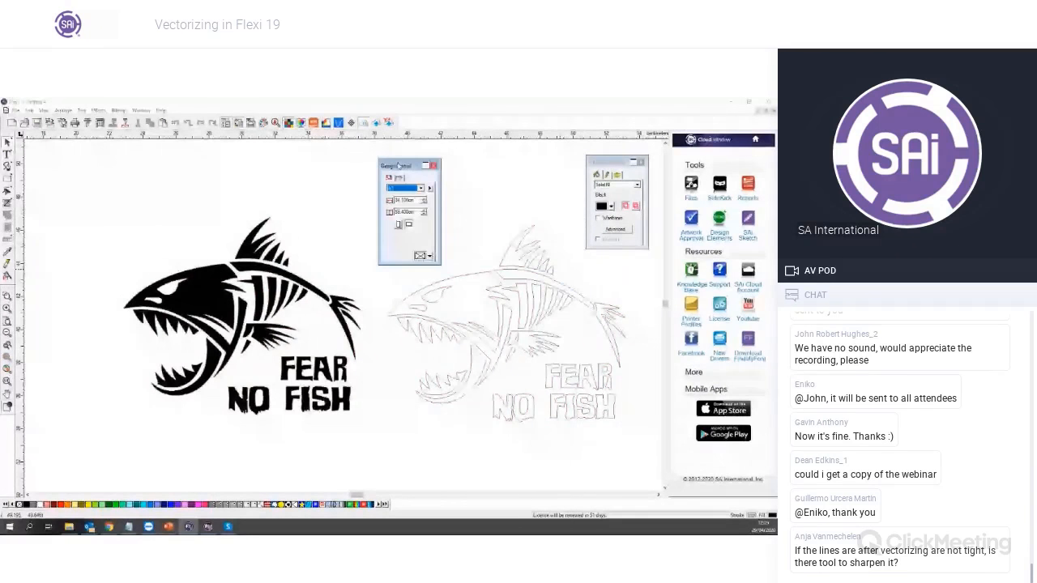
Move the original fish bitmap directly below its traced outlines
scroll(507, 435, up, 3)
drag(129, 360, 534, 385)
click(531, 328)
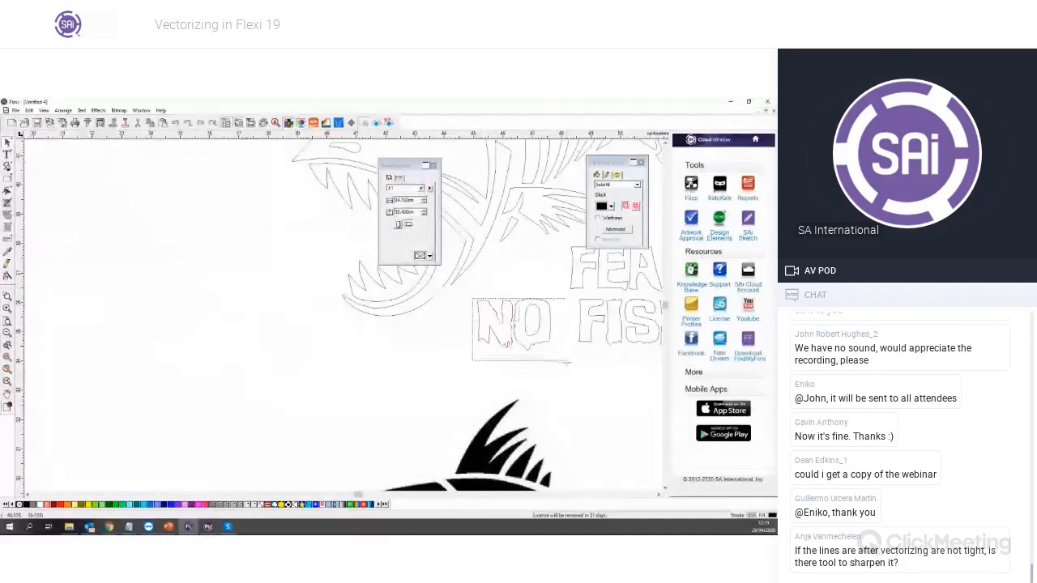
Move the traced "NO" letter outlines just below the bitmap's NO lettering for comparison, and shift DesignCentral clear of the artwork
click(535, 334)
drag(475, 295, 496, 328)
scroll(564, 357, down, 3)
click(517, 293)
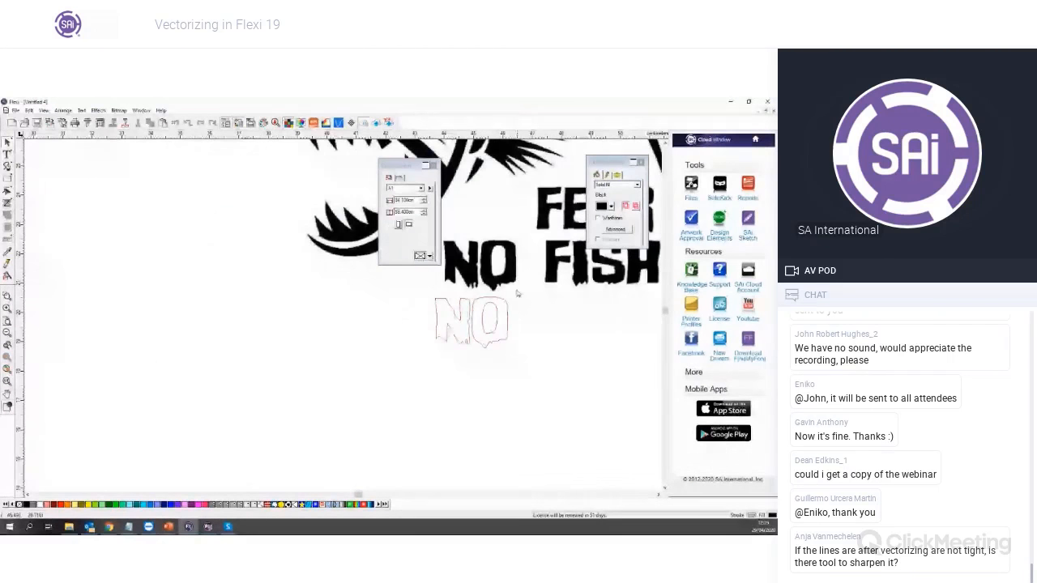
scroll(517, 293, up, 1)
drag(402, 165, 149, 191)
scroll(523, 286, up, 1)
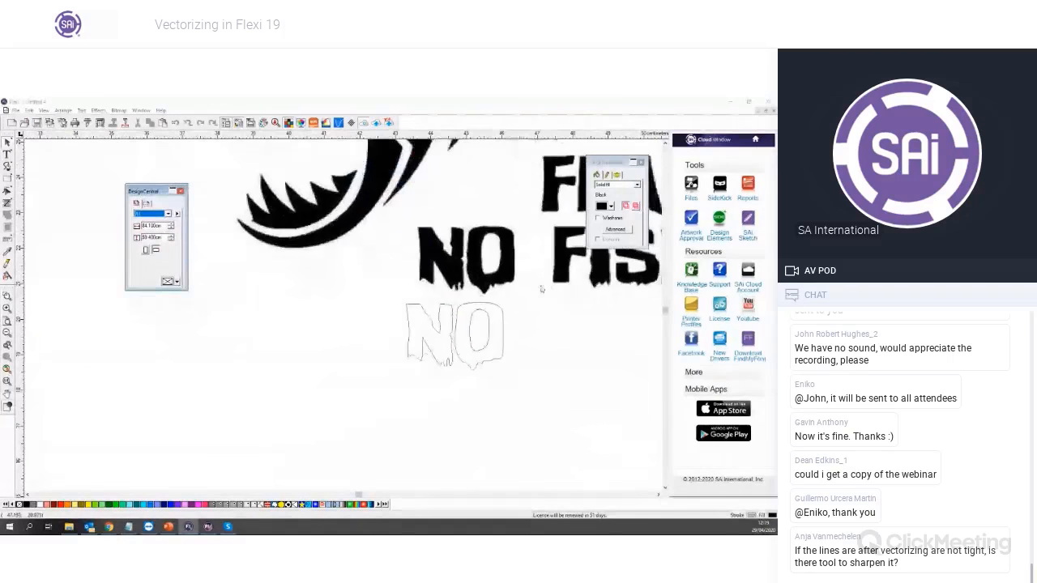
Compare the traced NO letter outlines with the bitmap's NO lettering above them, checking the corners and ragged bottom edges
scroll(535, 284, up, 1)
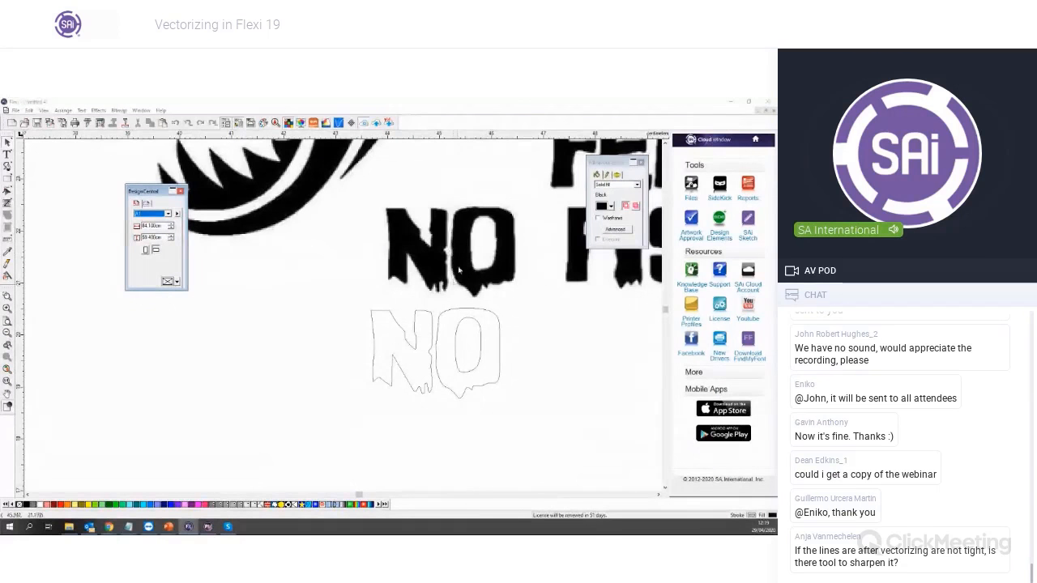
scroll(436, 348, up, 3)
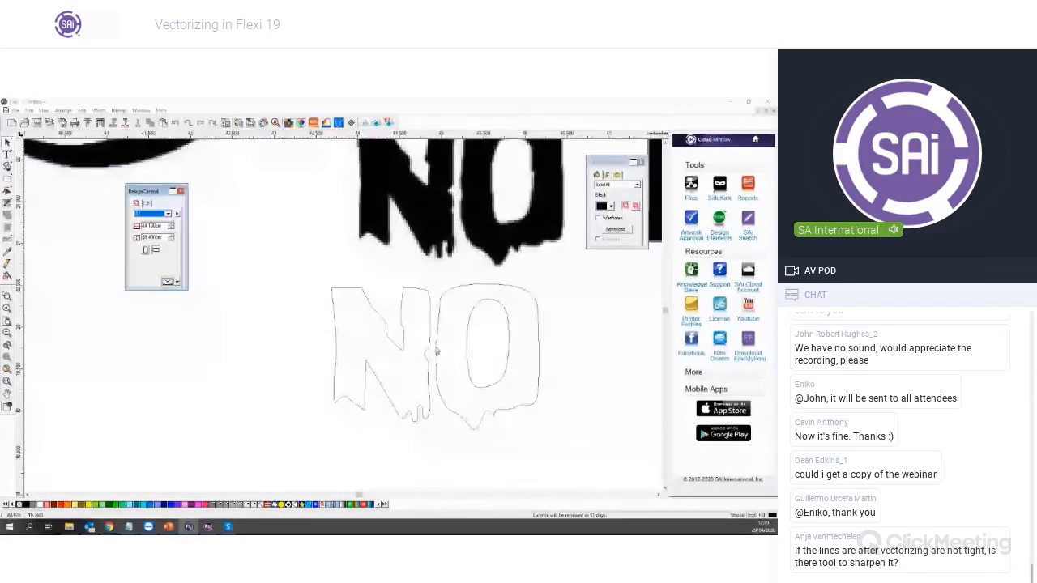
scroll(510, 337, up, 2)
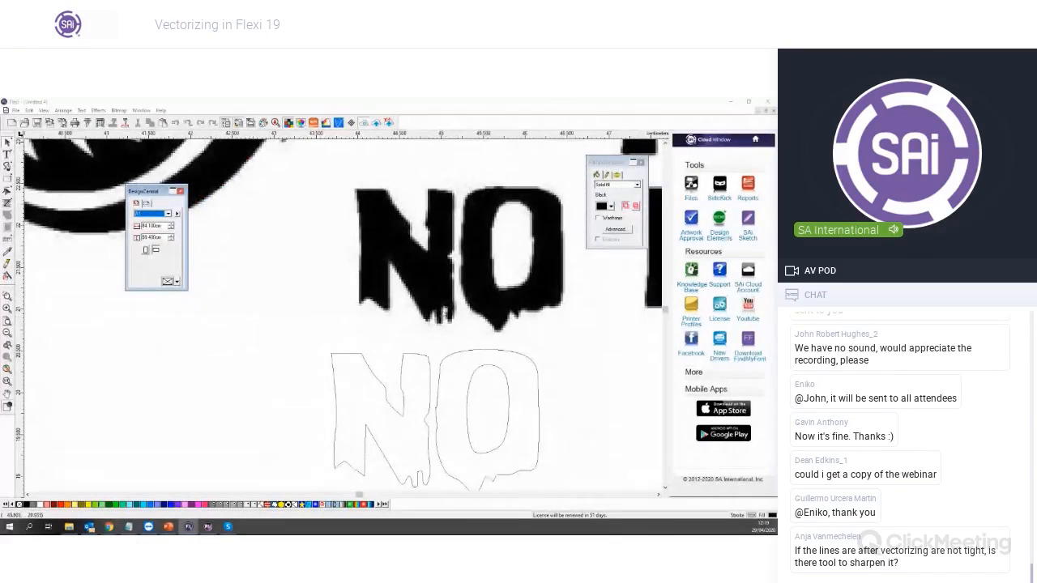
scroll(429, 414, down, 2)
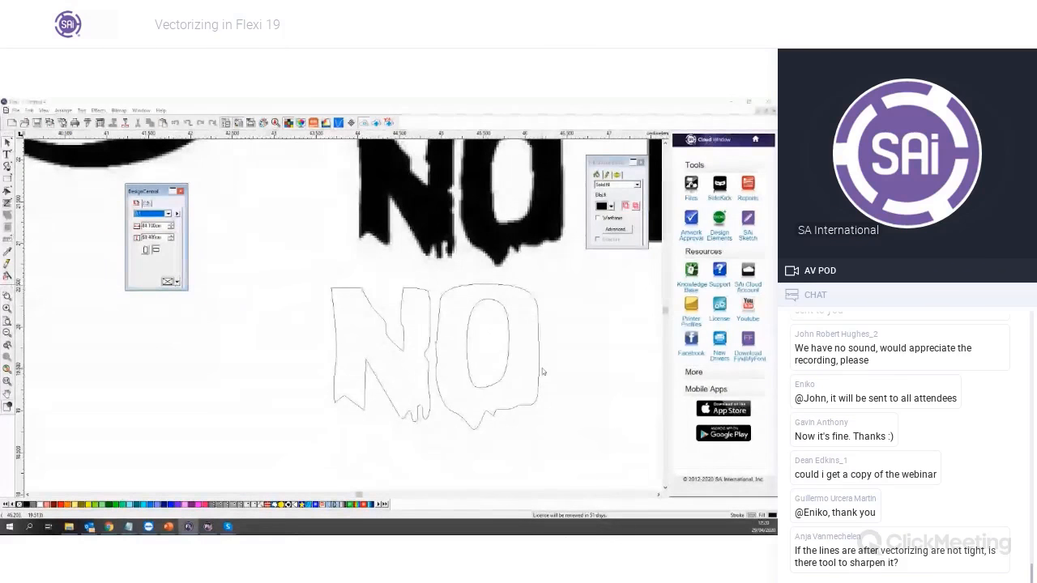
scroll(542, 371, up, 2)
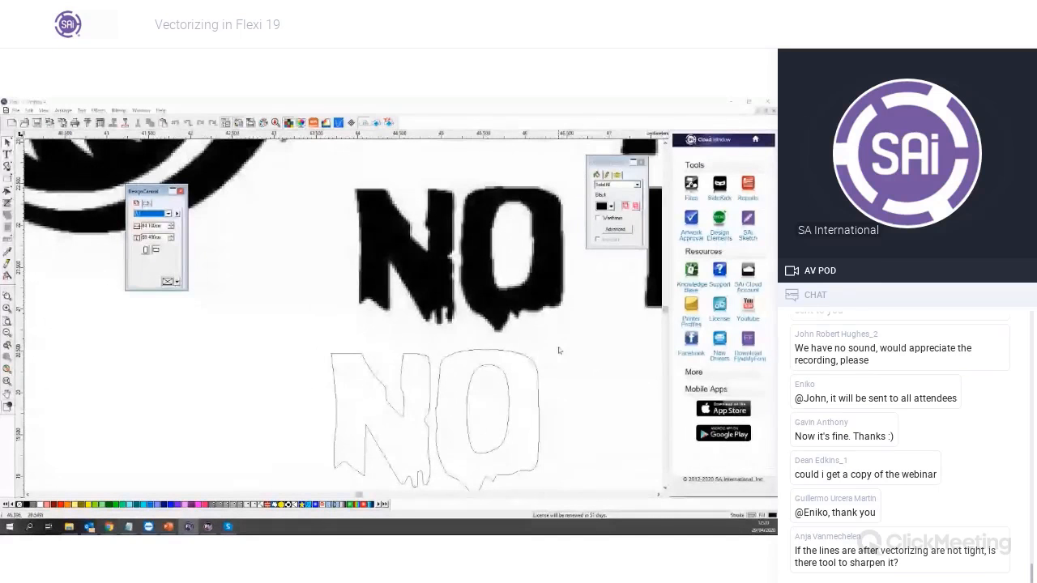
scroll(558, 351, up, 2)
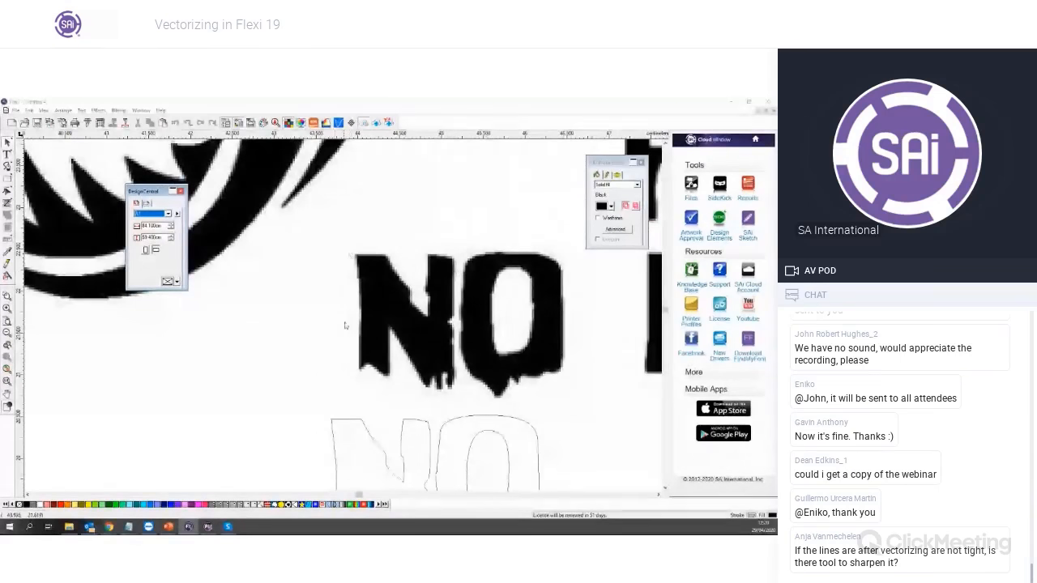
scroll(521, 304, down, 4)
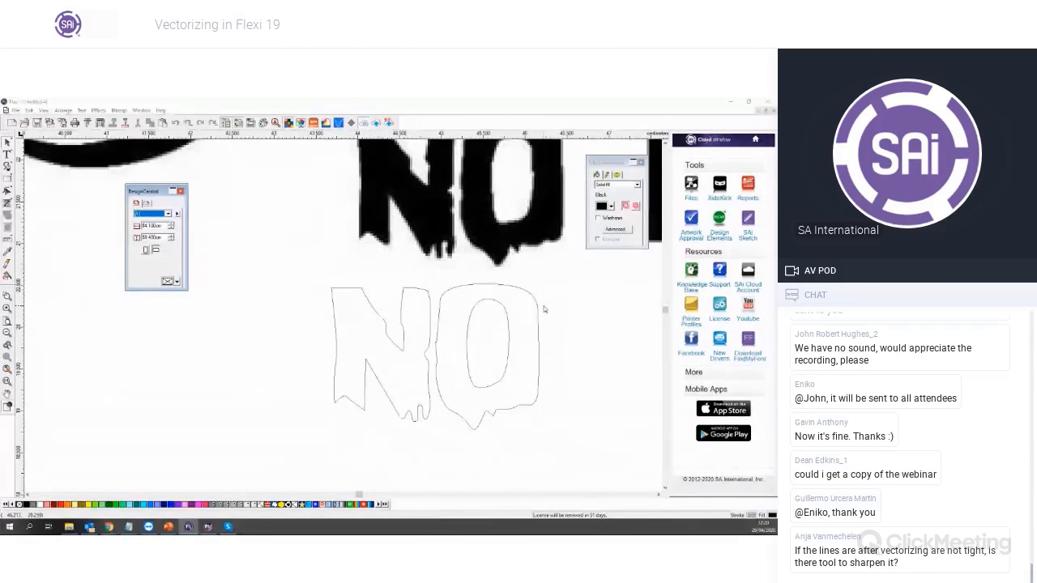
scroll(544, 309, down, 5)
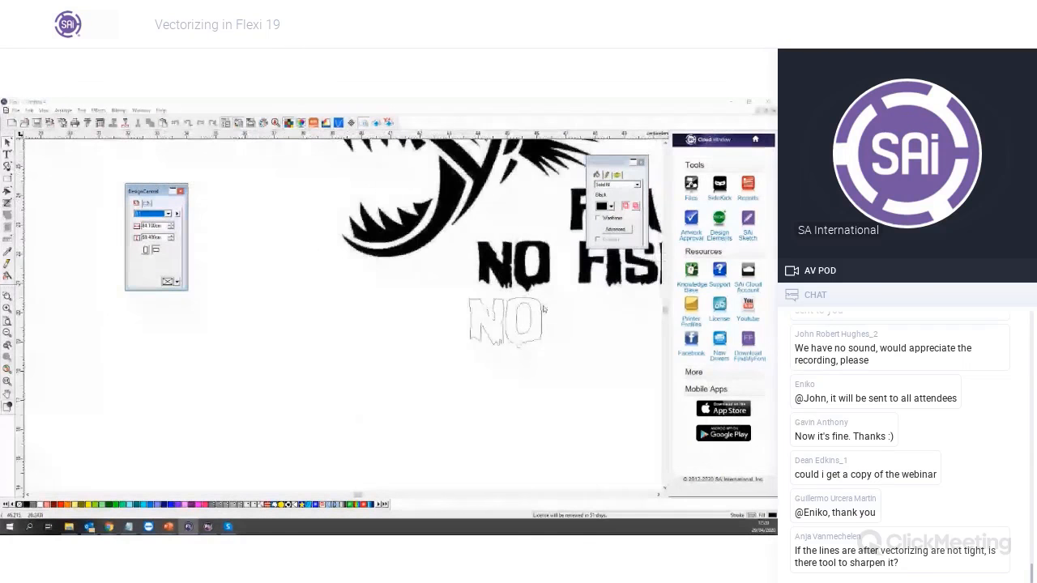
Return the traced NO letter outlines to their place within the traced fish artwork
scroll(544, 309, down, 3)
click(542, 309)
key(Delete)
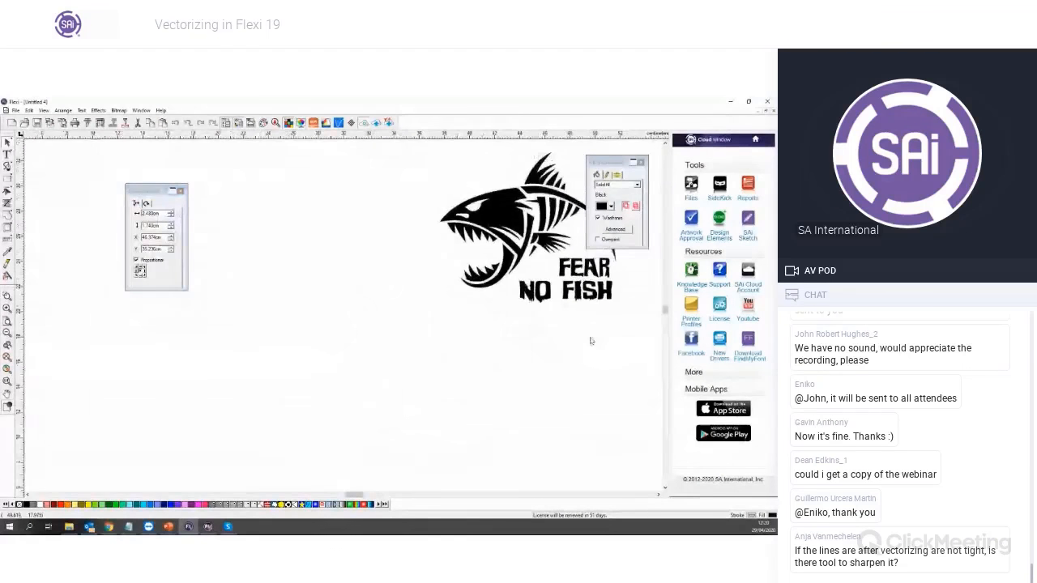
Move the original fish bitmap to the left of its traced outlines, roughly level with them, and deselect it
scroll(591, 341, up, 2)
drag(617, 364, 384, 217)
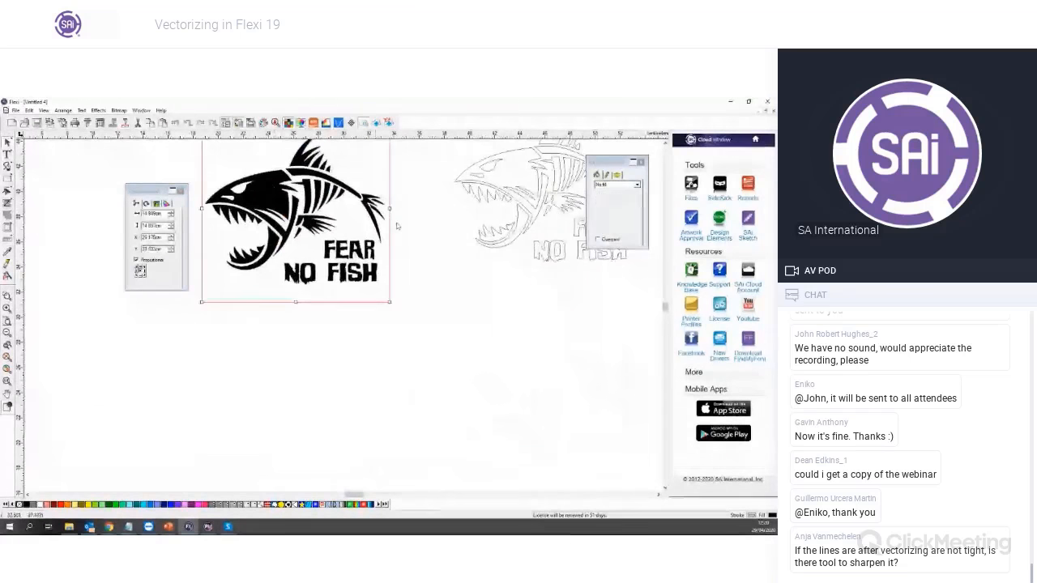
scroll(396, 226, up, 2)
drag(320, 319, 344, 319)
click(456, 427)
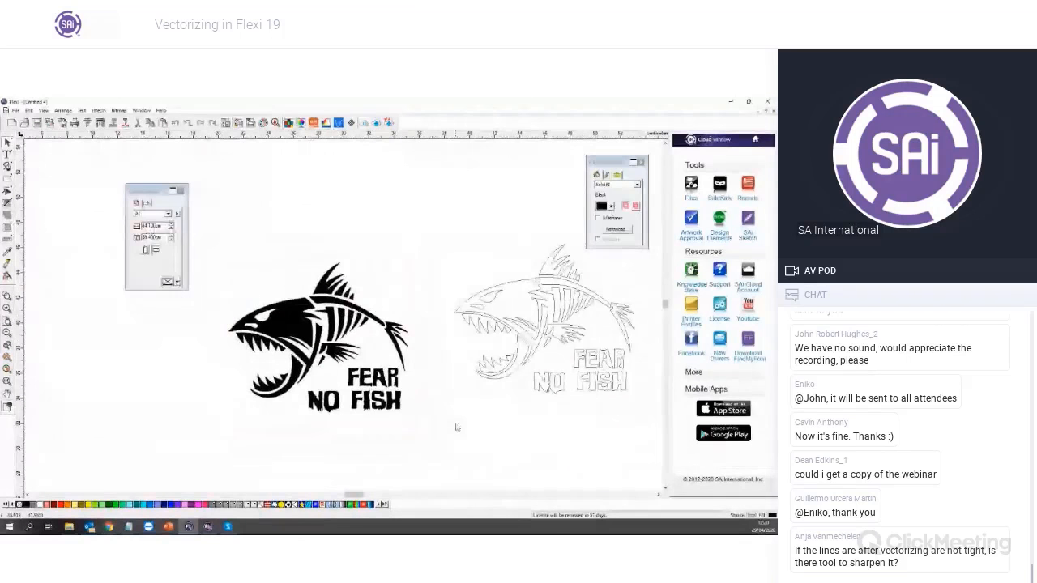
Vectorize the whole fish bitmap again, this time with the Bezier option
click(268, 298)
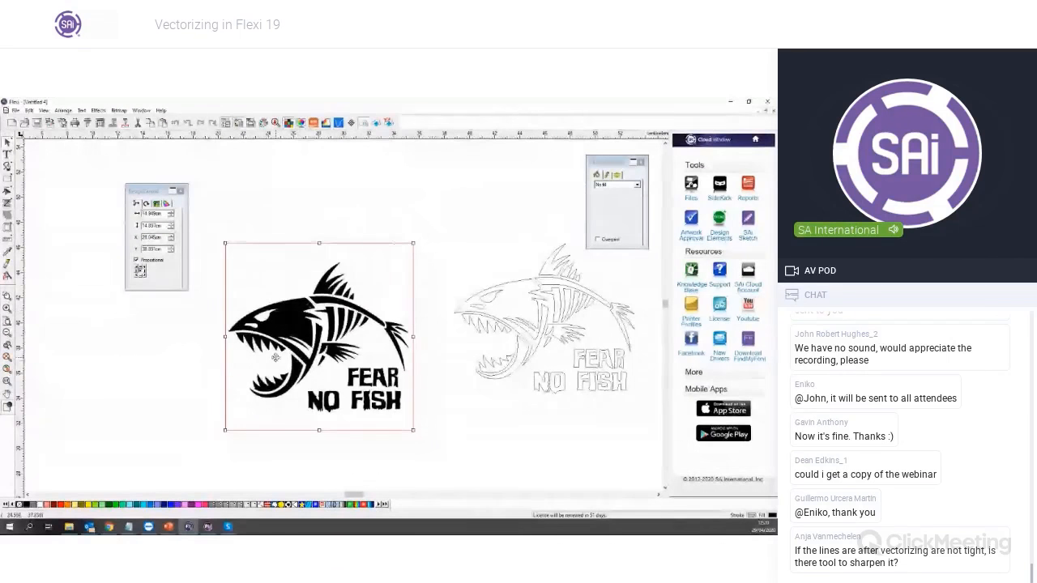
click(117, 110)
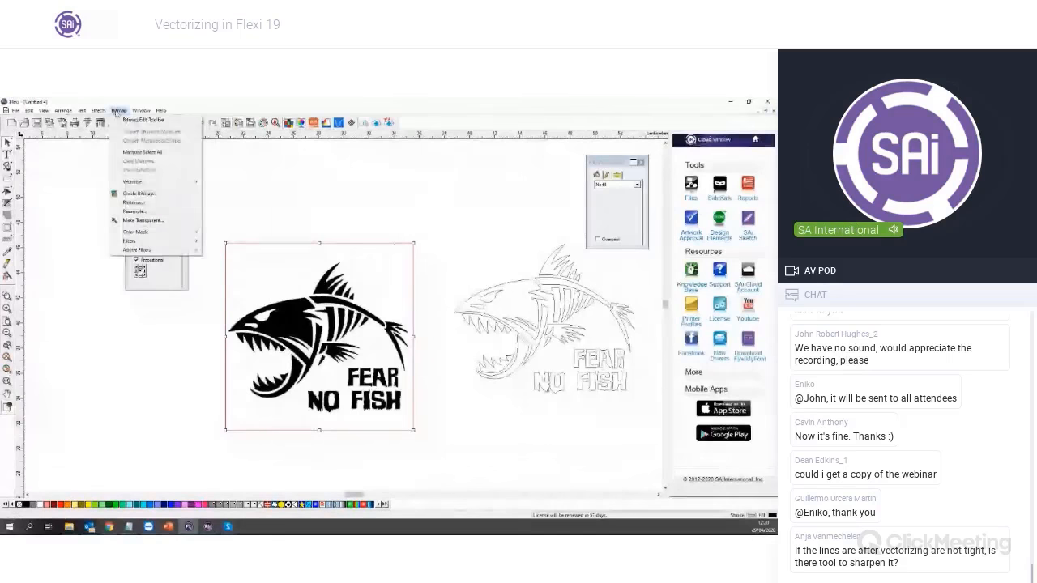
mouse_move(134, 182)
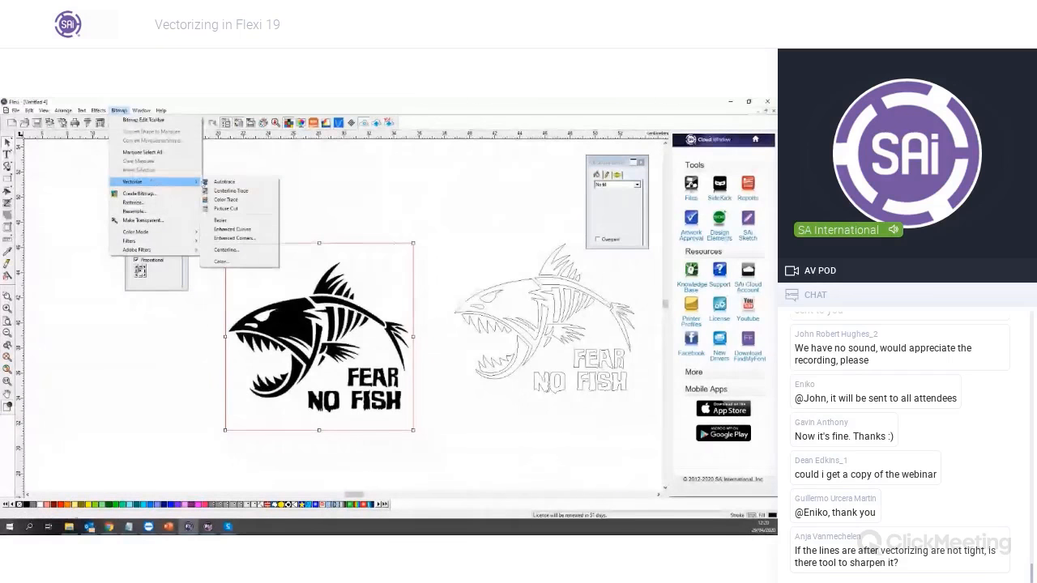
click(241, 221)
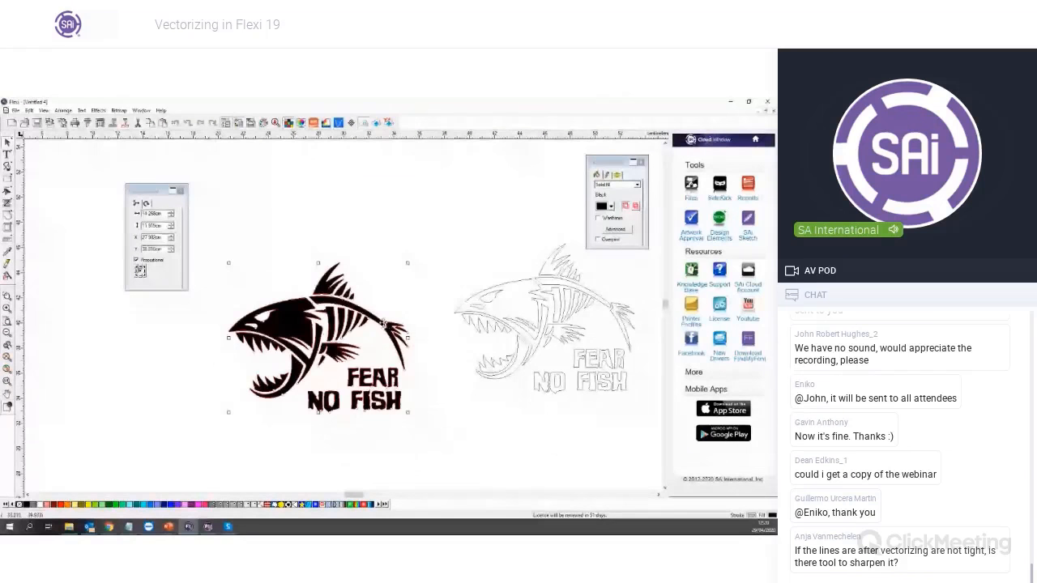
Check how the new Bezier vector follows the bitmap's edges, and move it directly below the original bitmap
scroll(416, 399, down, 2)
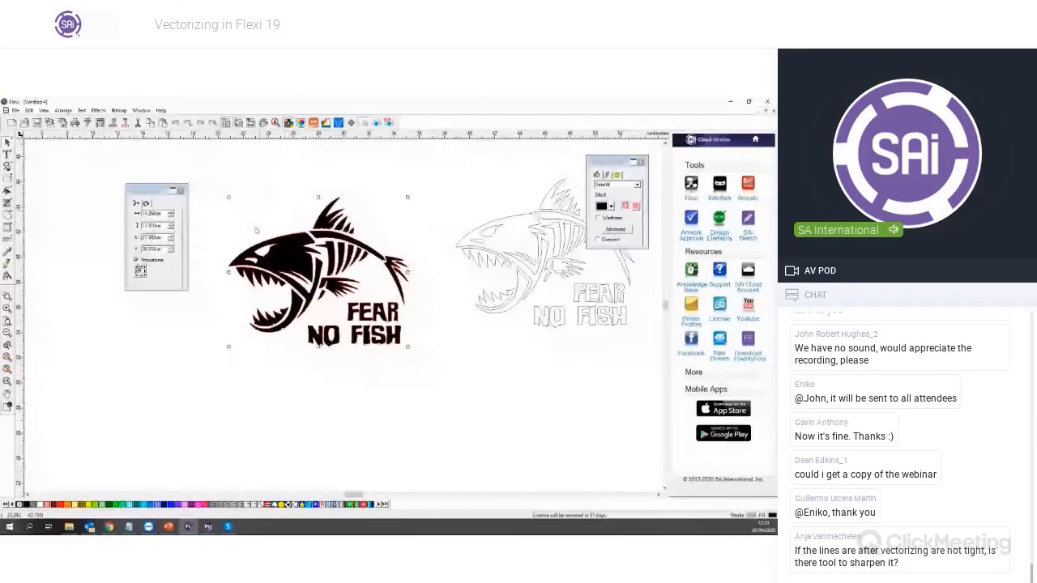
scroll(247, 284, up, 5)
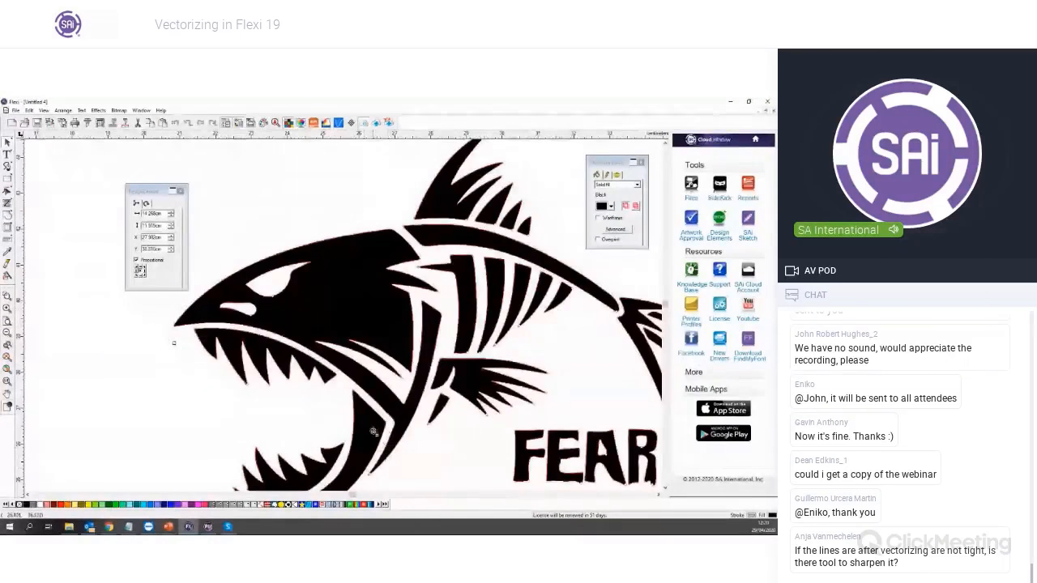
scroll(373, 432, up, 4)
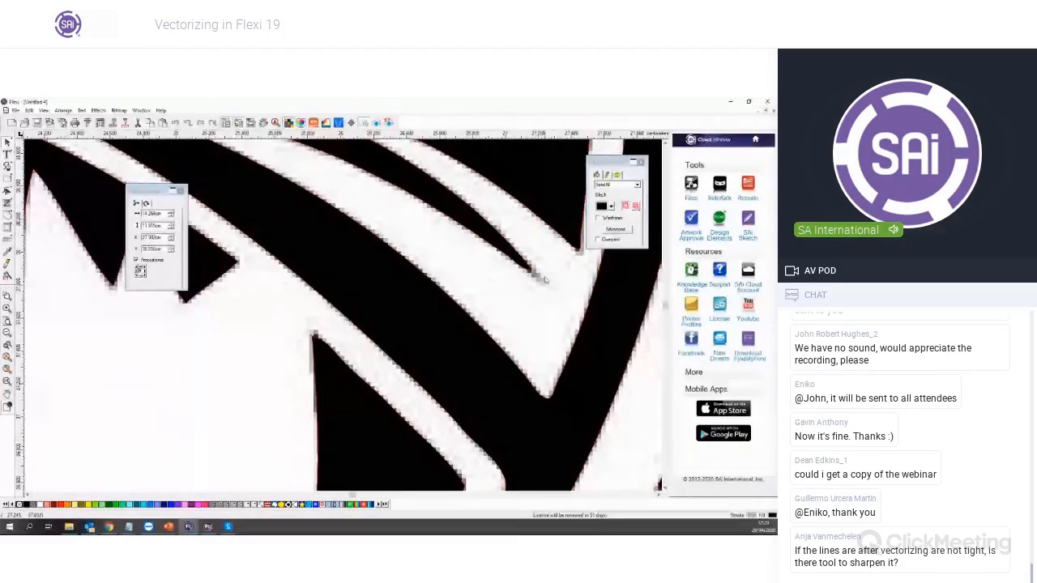
scroll(506, 273, down, 3)
scroll(505, 273, down, 4)
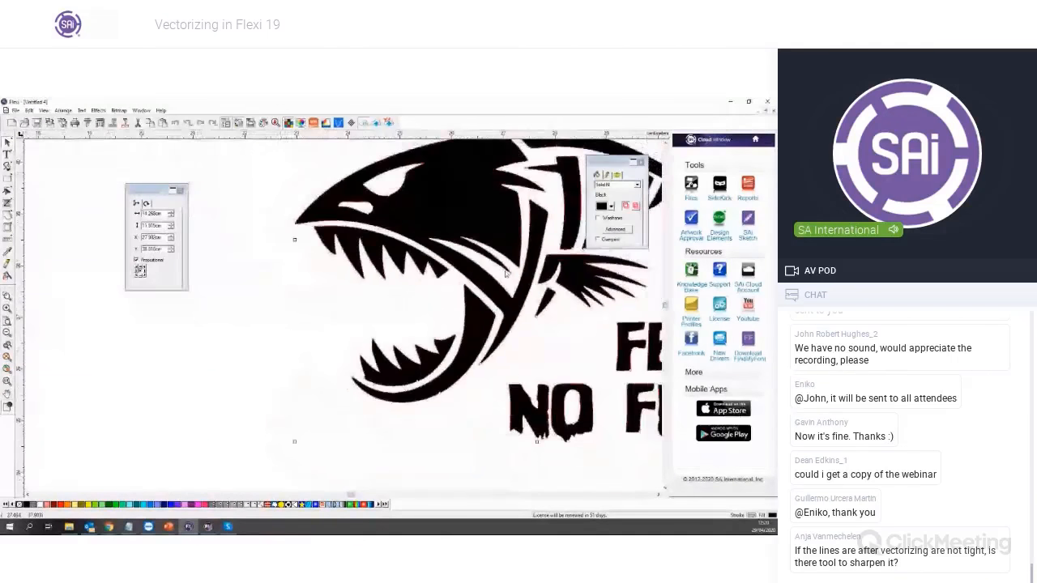
drag(497, 265, 508, 416)
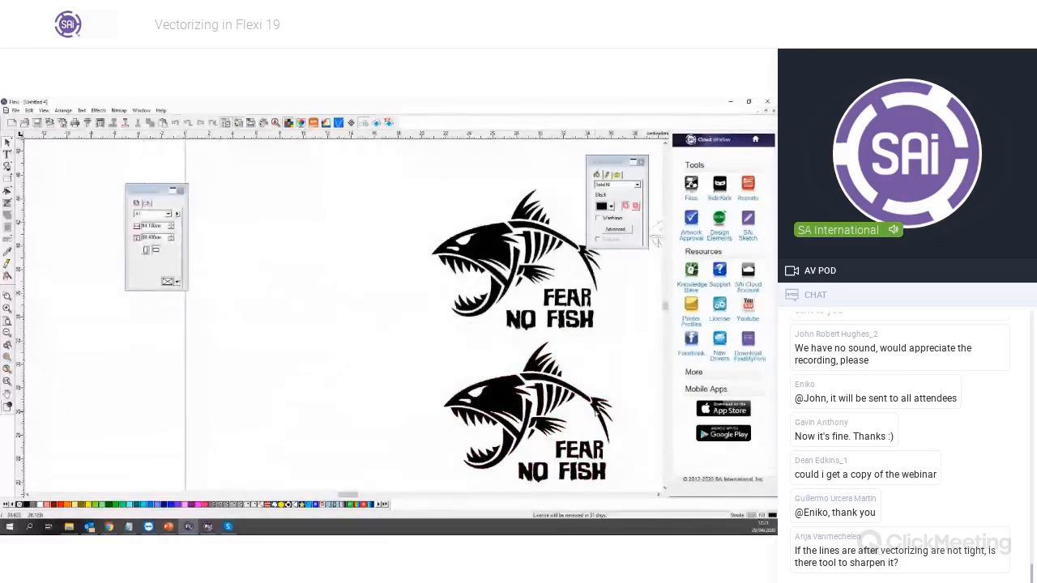
Examine the edges of the vectorized fish around its dorsal fin, head and lower jaw
scroll(595, 411, up, 4)
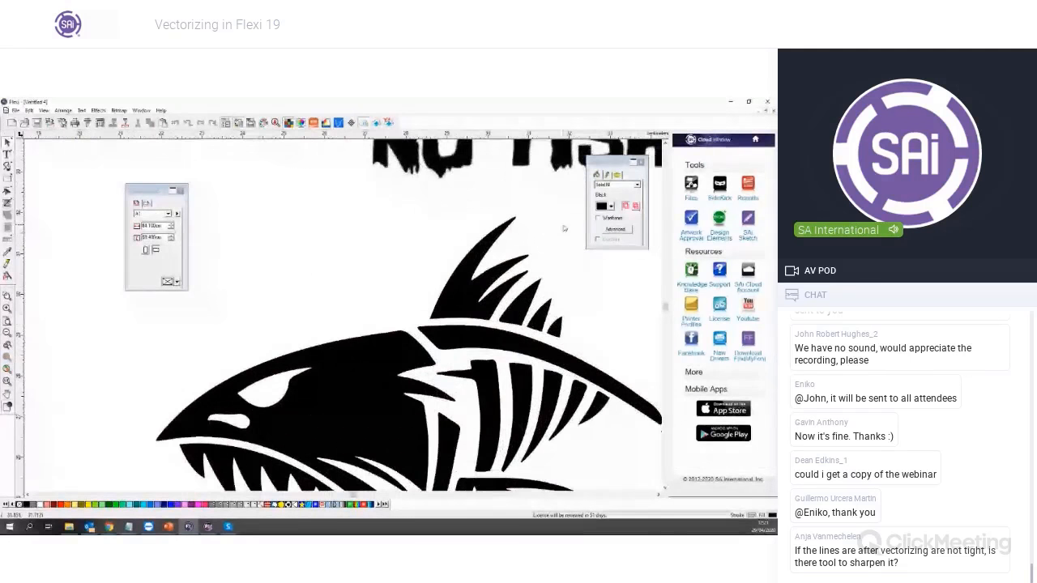
scroll(539, 230, up, 2)
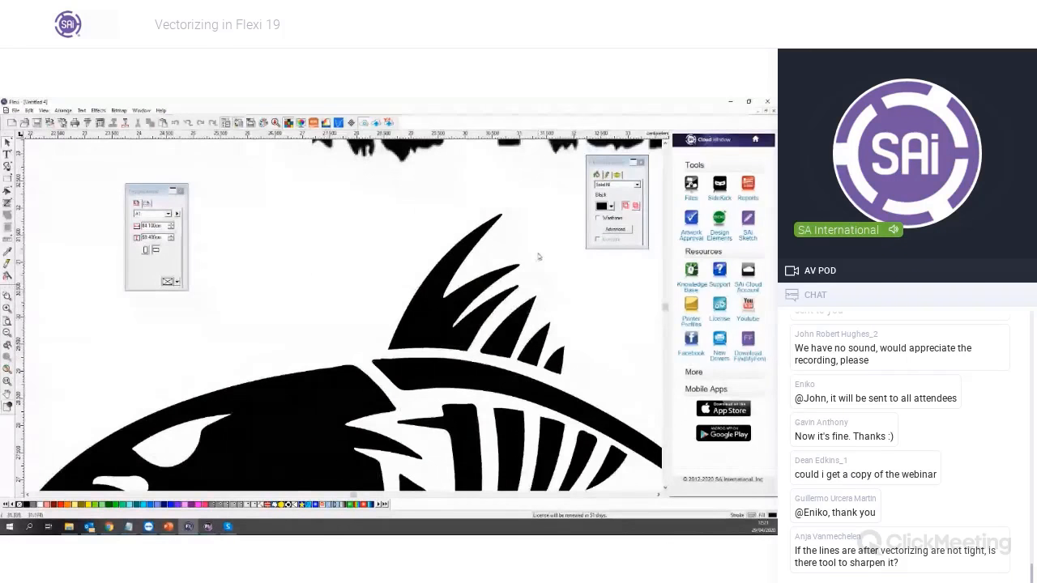
scroll(424, 338, down, 1)
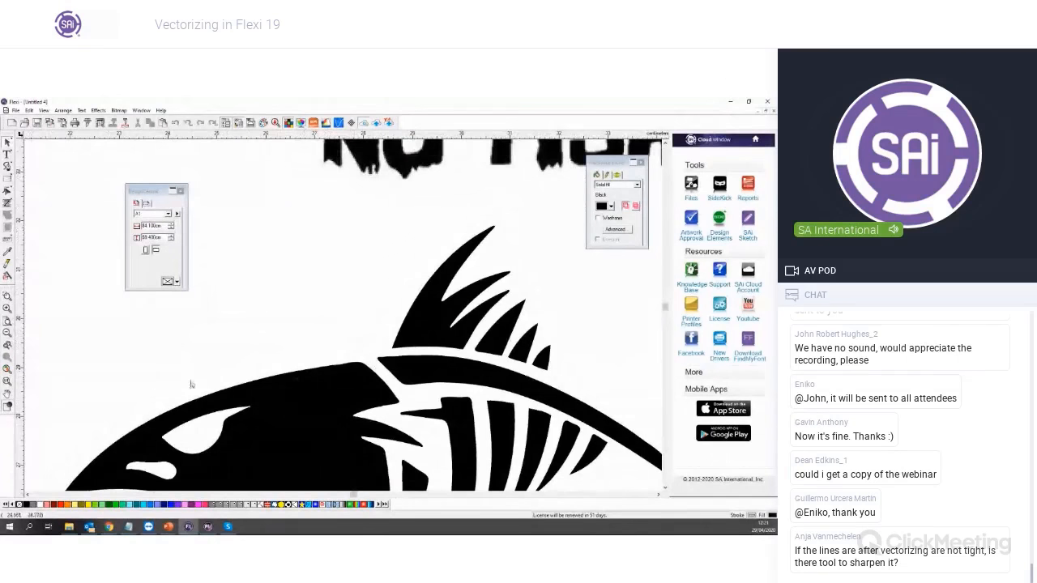
scroll(482, 401, down, 3)
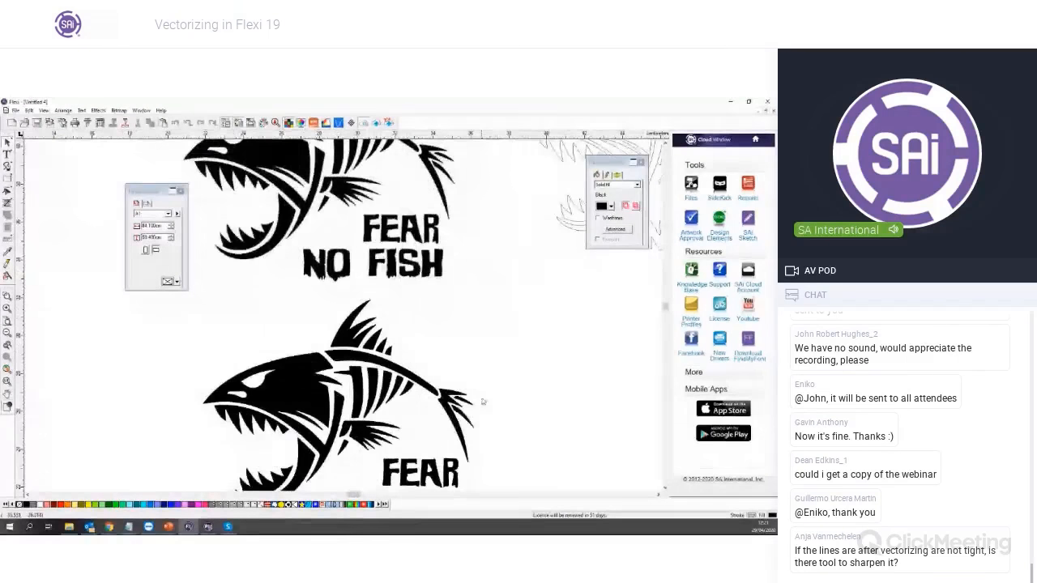
scroll(530, 366, down, 3)
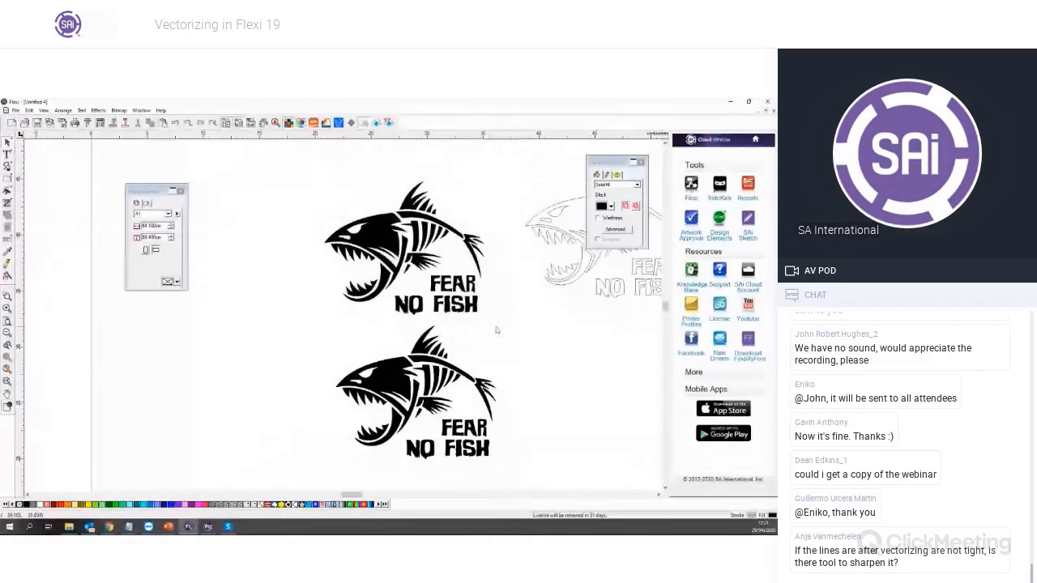
scroll(385, 327, up, 5)
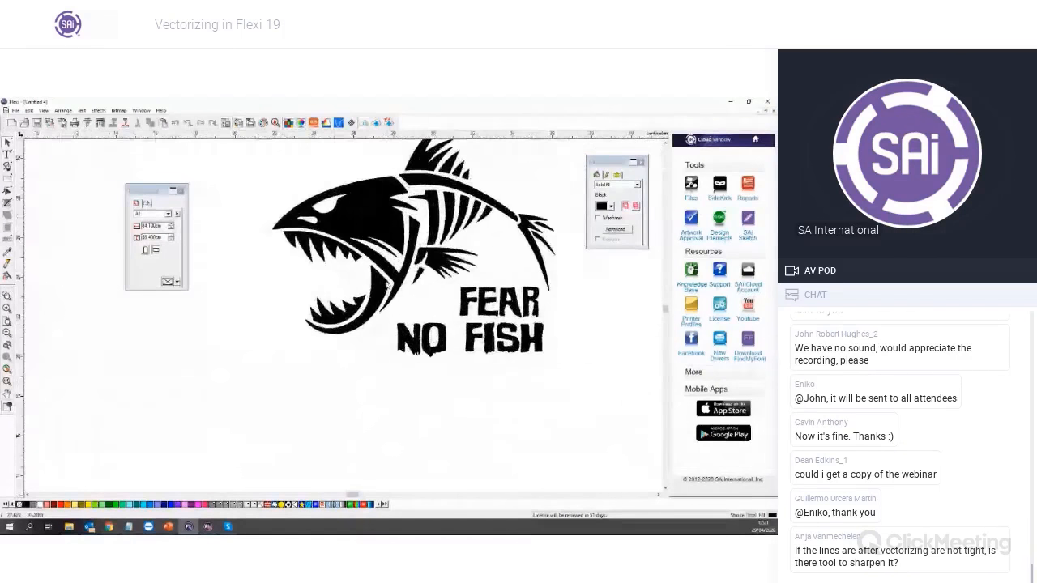
scroll(385, 328, up, 3)
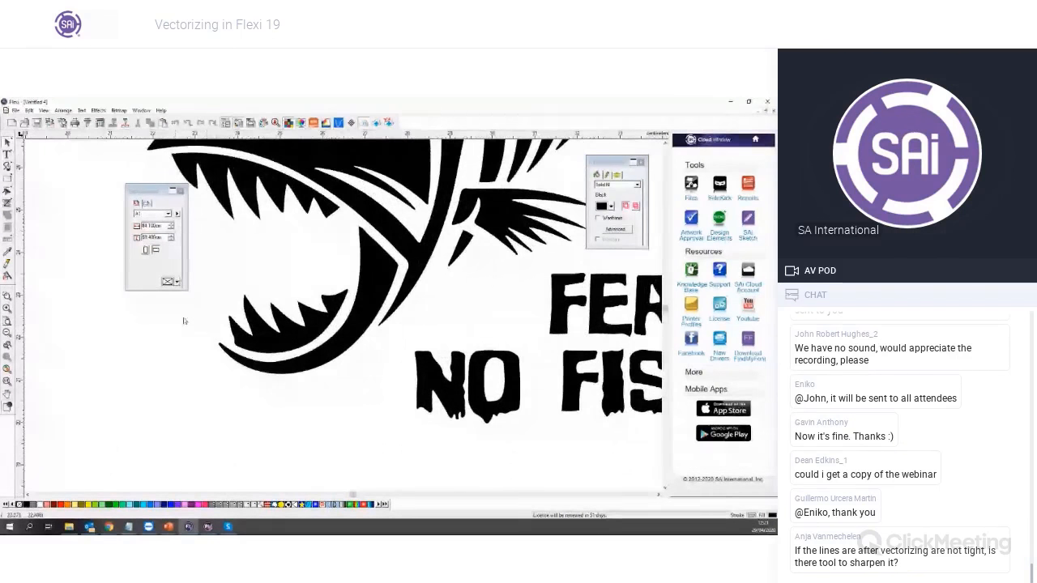
scroll(198, 333, up, 1)
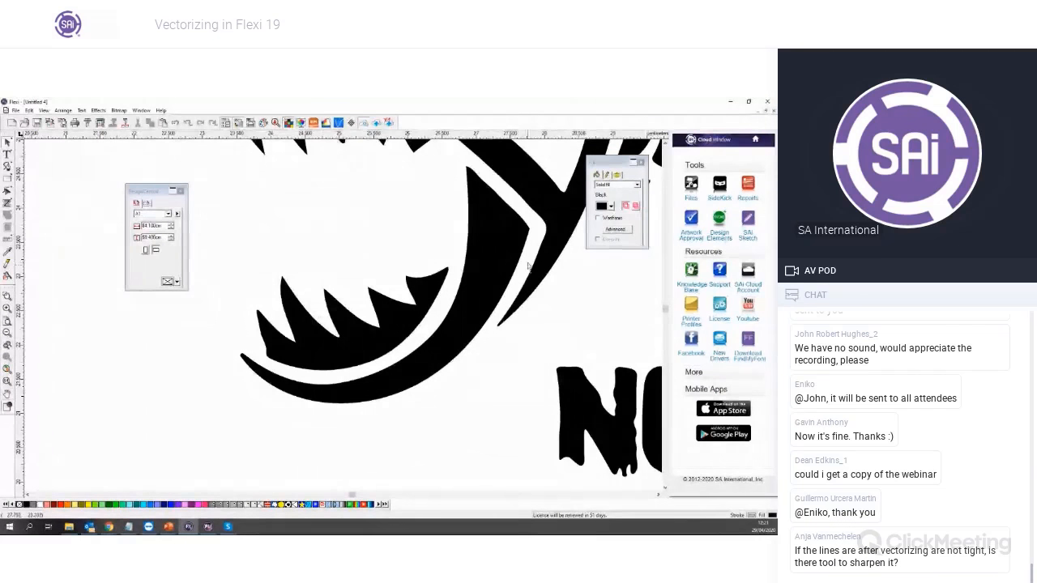
Compare the jaw and teeth edges of the vectorized fish with the same areas of the original bitmap above it
scroll(486, 295, up, 3)
scroll(516, 306, down, 4)
scroll(516, 306, down, 2)
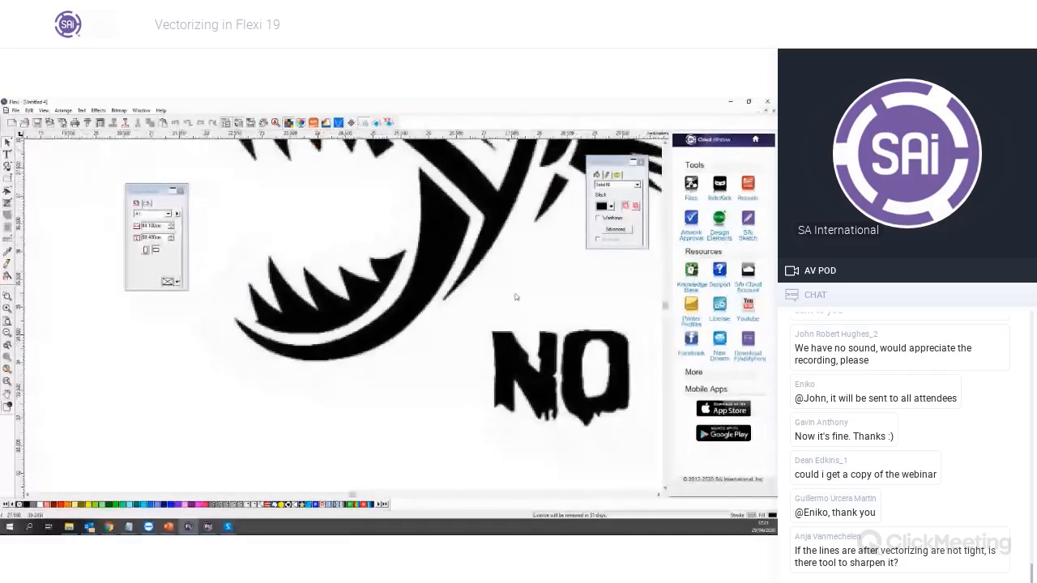
scroll(431, 248, up, 1)
scroll(423, 306, down, 1)
scroll(423, 306, up, 2)
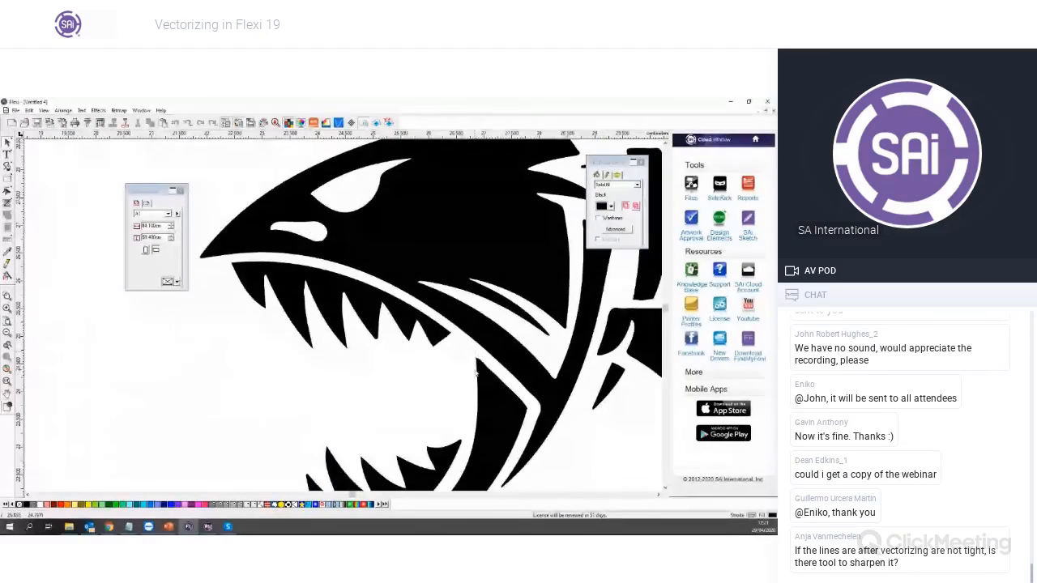
scroll(466, 358, down, 4)
scroll(465, 354, up, 3)
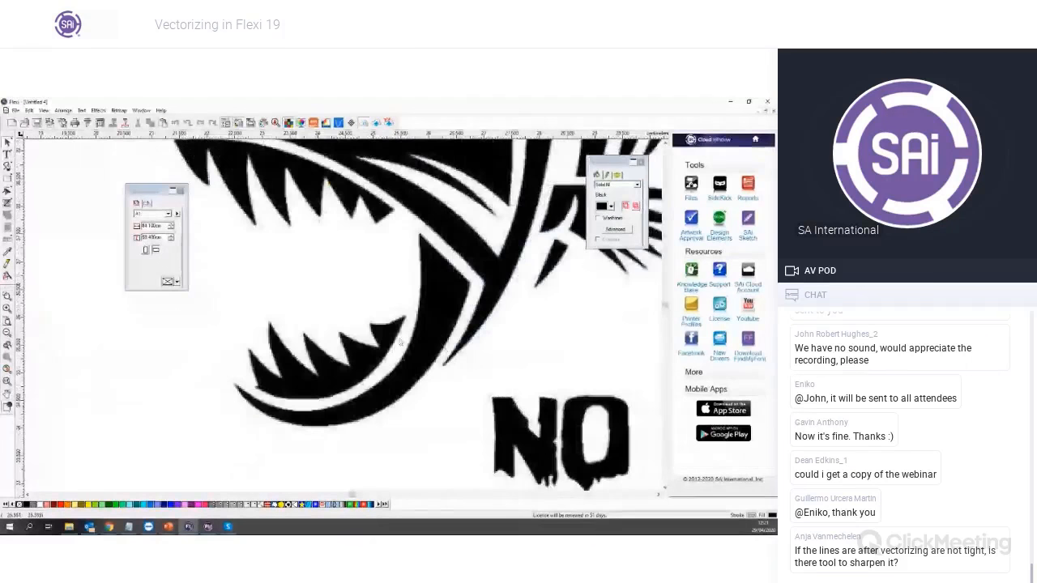
scroll(252, 342, up, 1)
scroll(287, 351, down, 3)
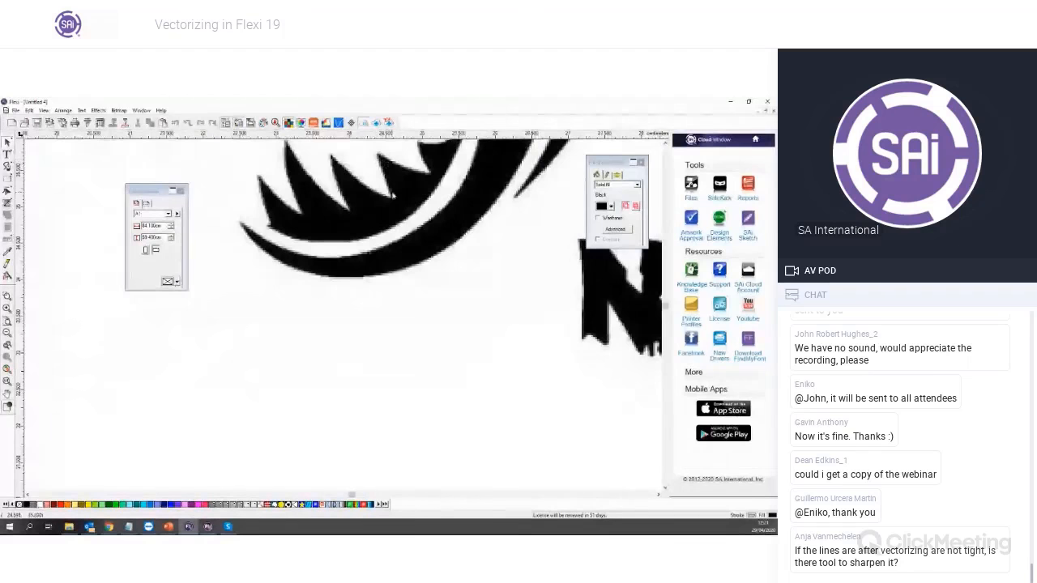
scroll(401, 283, up, 5)
scroll(405, 292, down, 2)
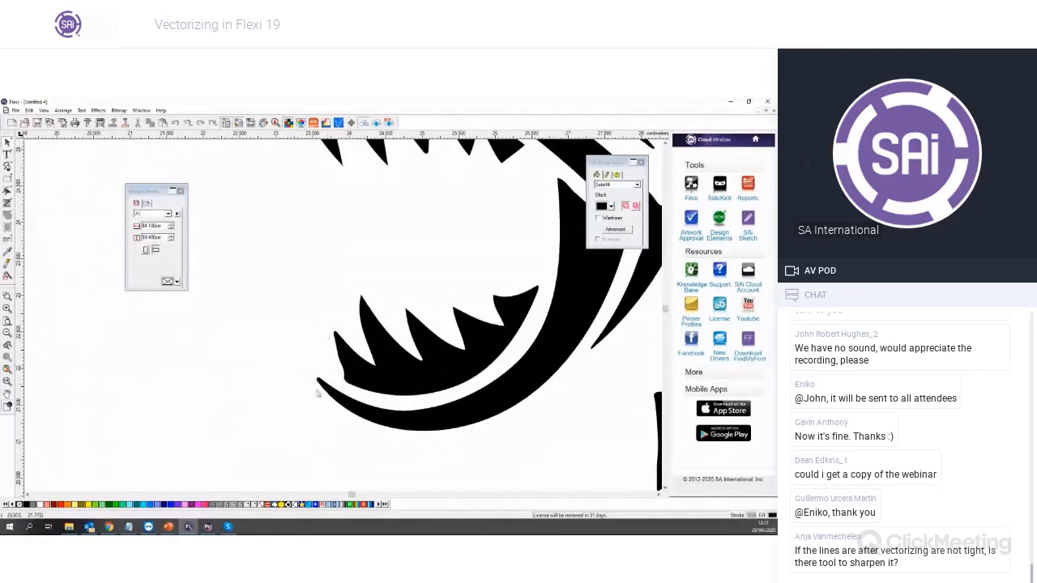
scroll(430, 358, down, 4)
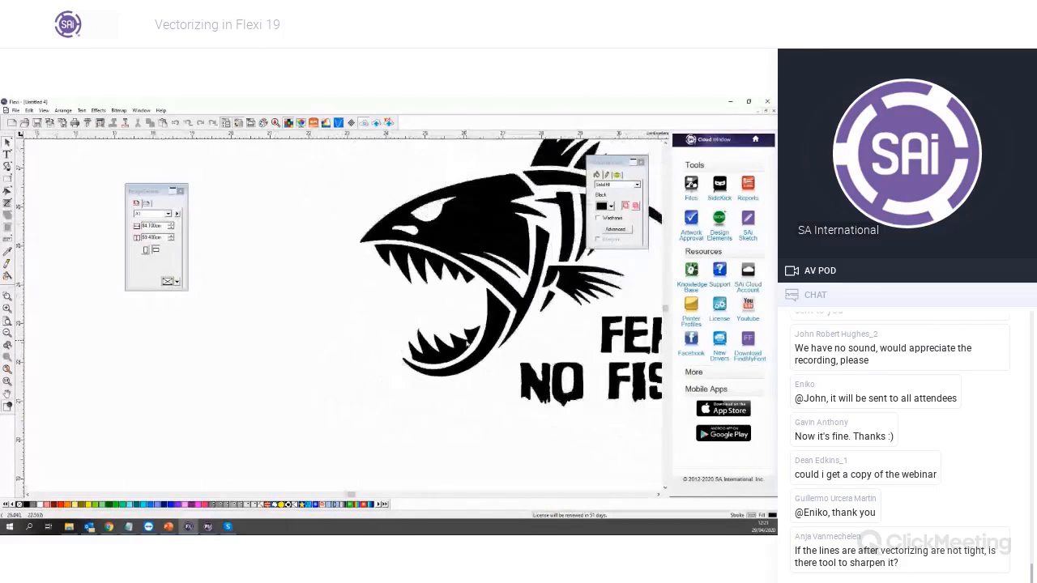
click(659, 494)
click(659, 494)
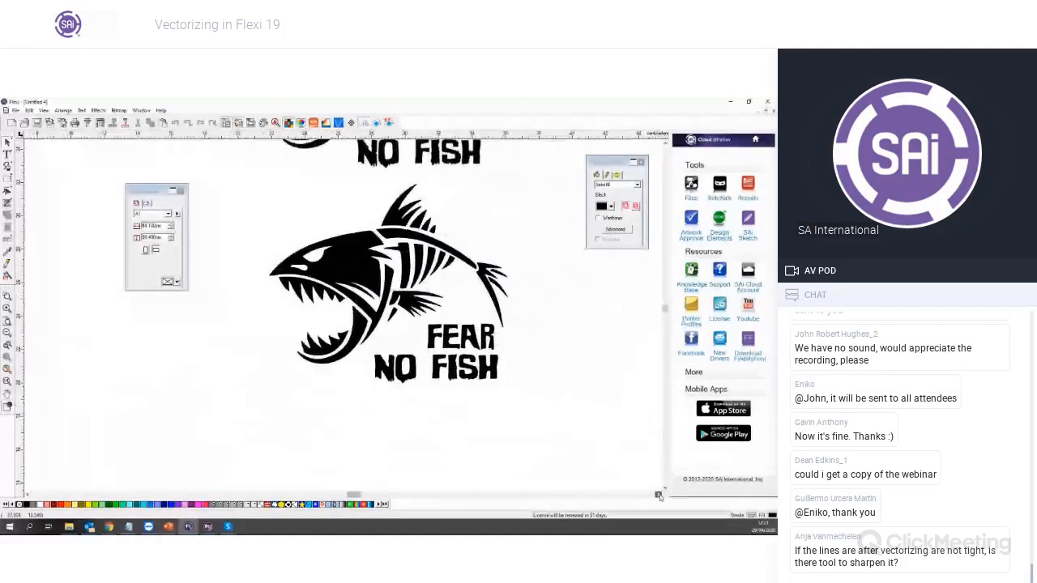
Open the Enhanced Corners vectorization settings for the upper, original fish bitmap and move the settings window clear of the artwork
click(659, 494)
scroll(446, 331, down, 1)
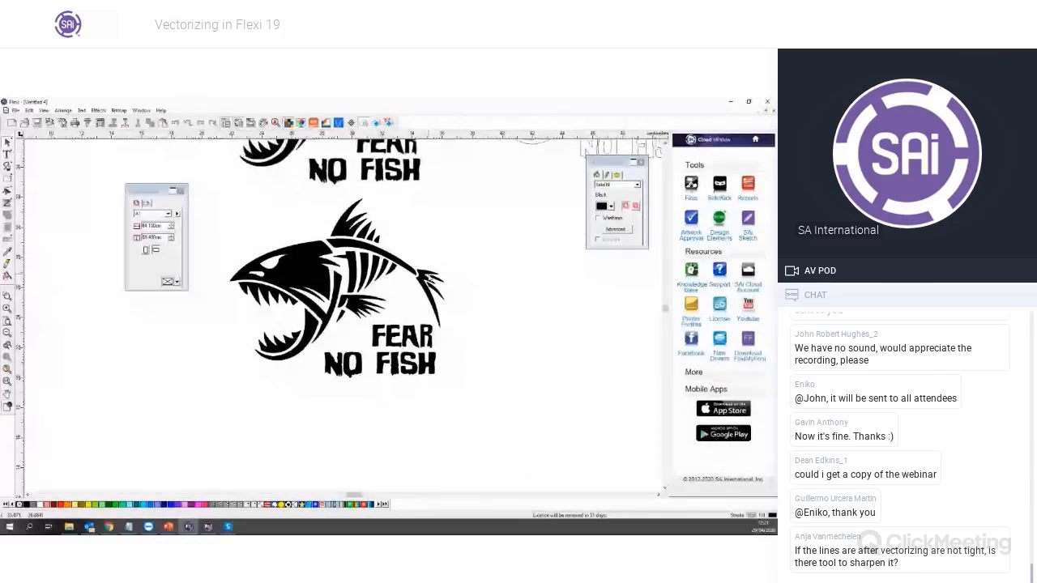
scroll(332, 268, up, 1)
scroll(355, 269, up, 2)
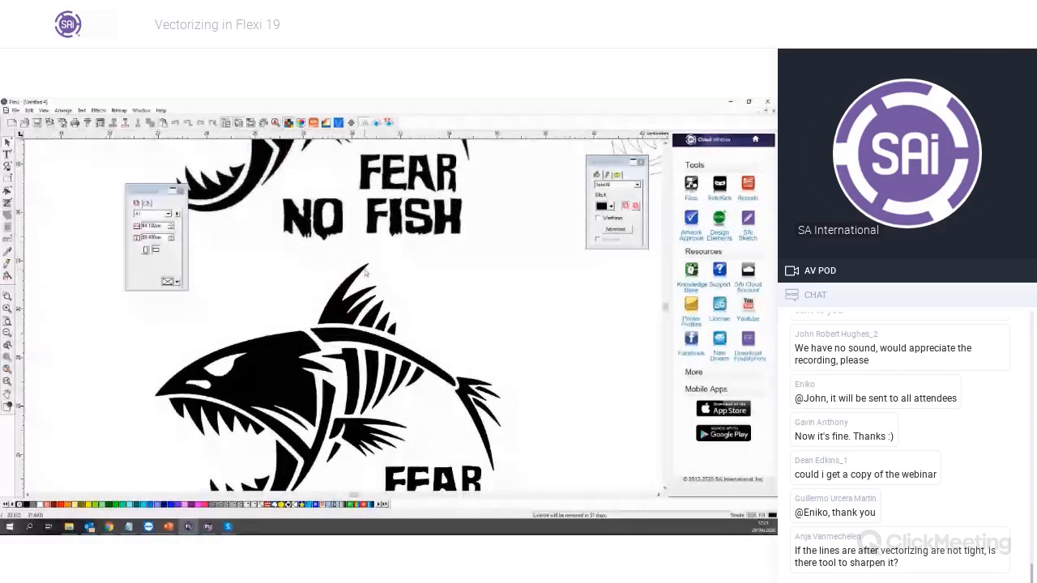
scroll(502, 291, down, 3)
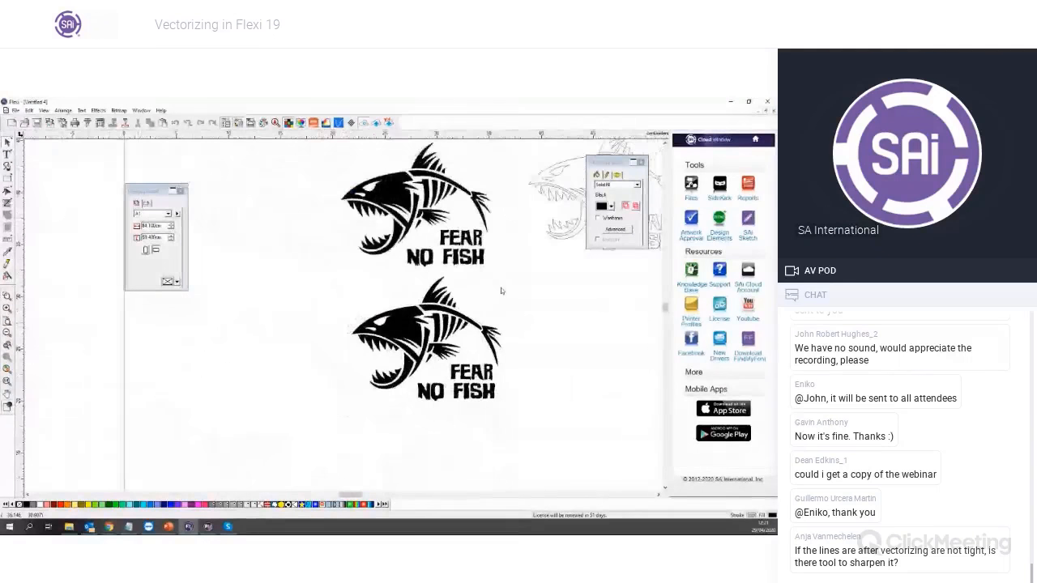
click(447, 230)
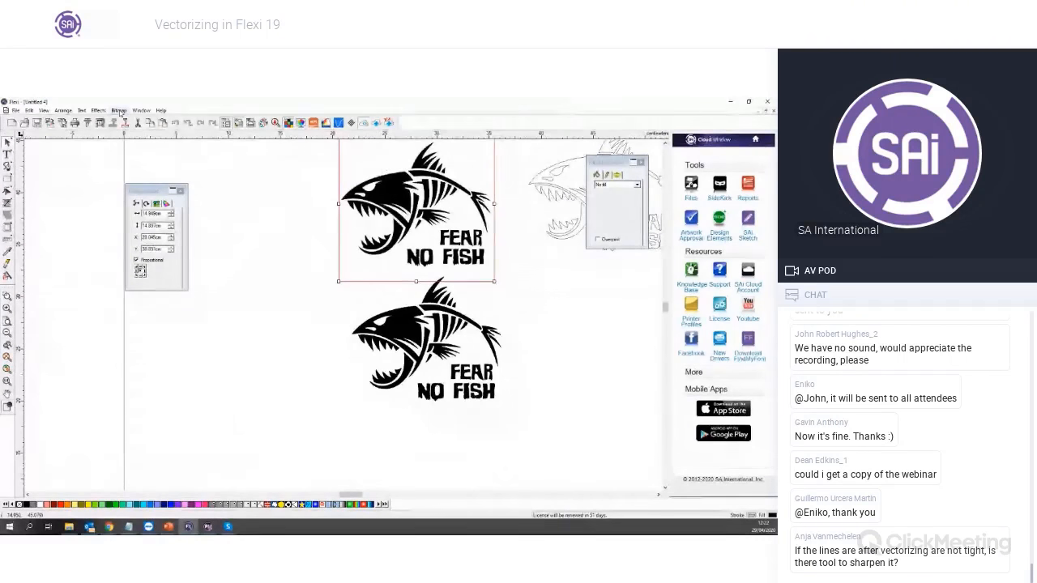
click(119, 110)
mouse_move(151, 184)
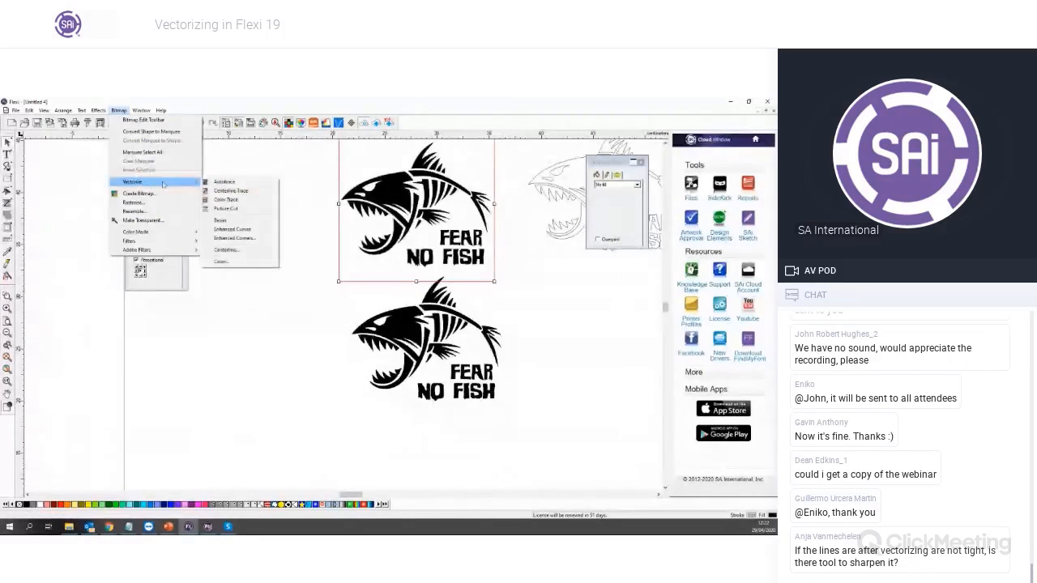
click(258, 239)
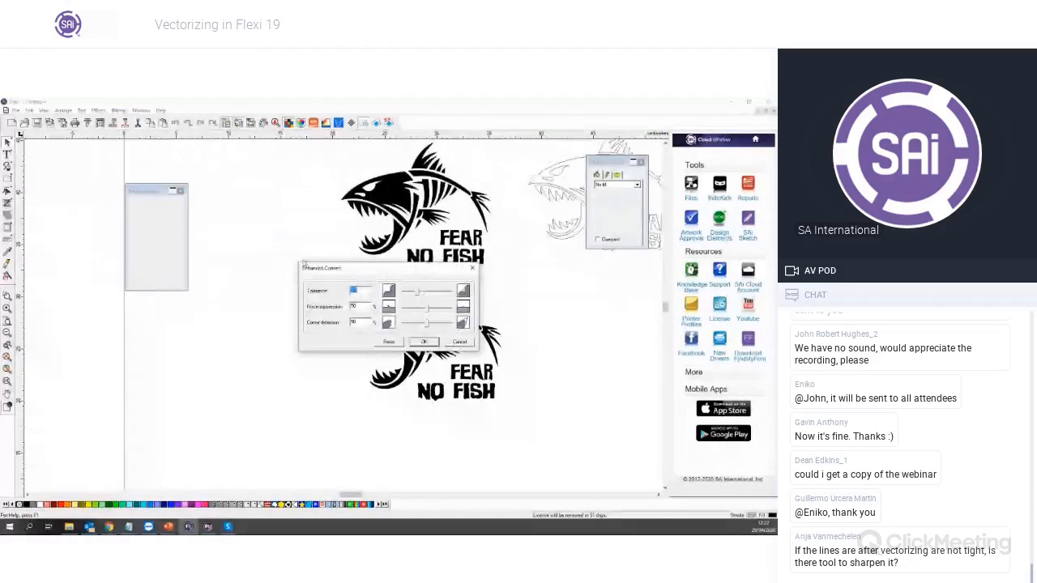
drag(357, 266, 274, 258)
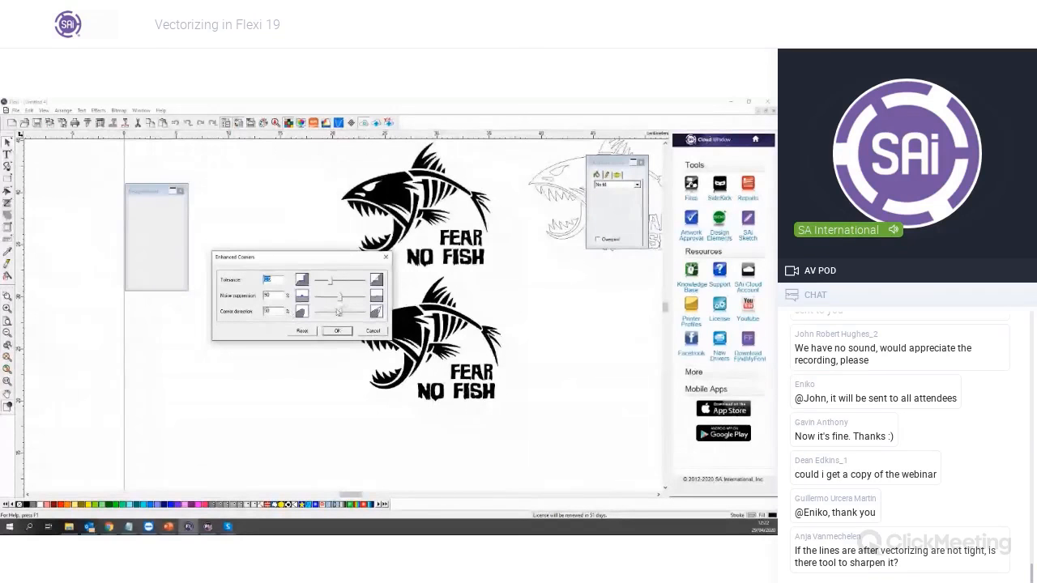
drag(346, 258, 252, 191)
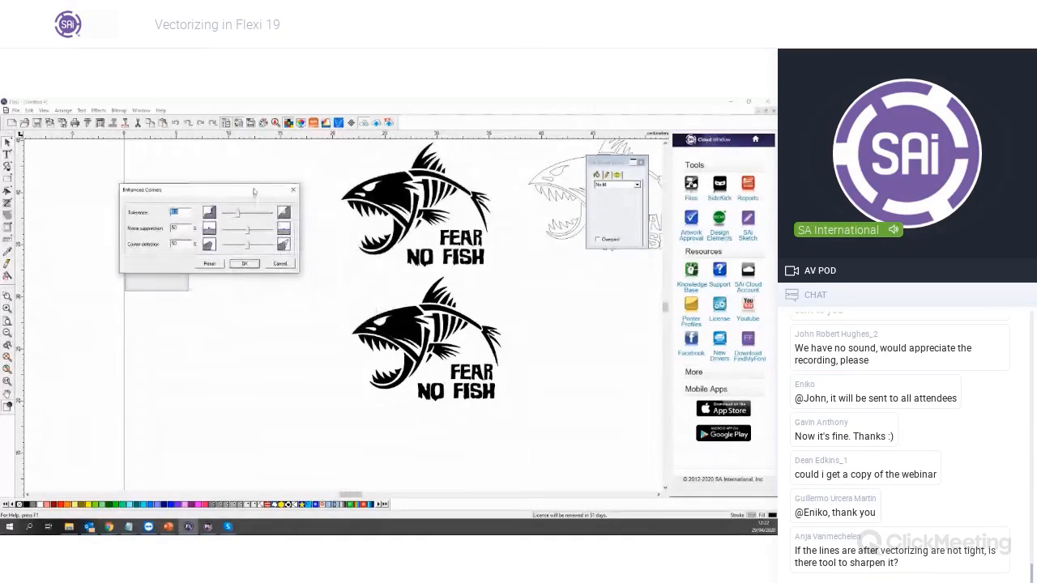
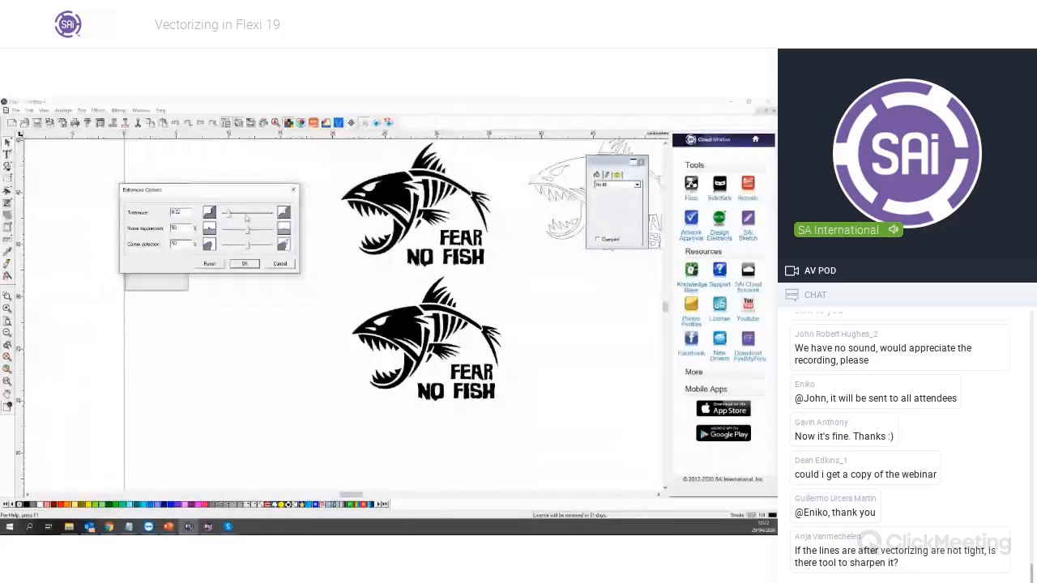
Vectorize the bitmap with tolerance 1.0, noise suppression 100% and corner detection 100%, and place the result left of the Bezier vector
drag(230, 213, 271, 214)
drag(247, 246, 285, 241)
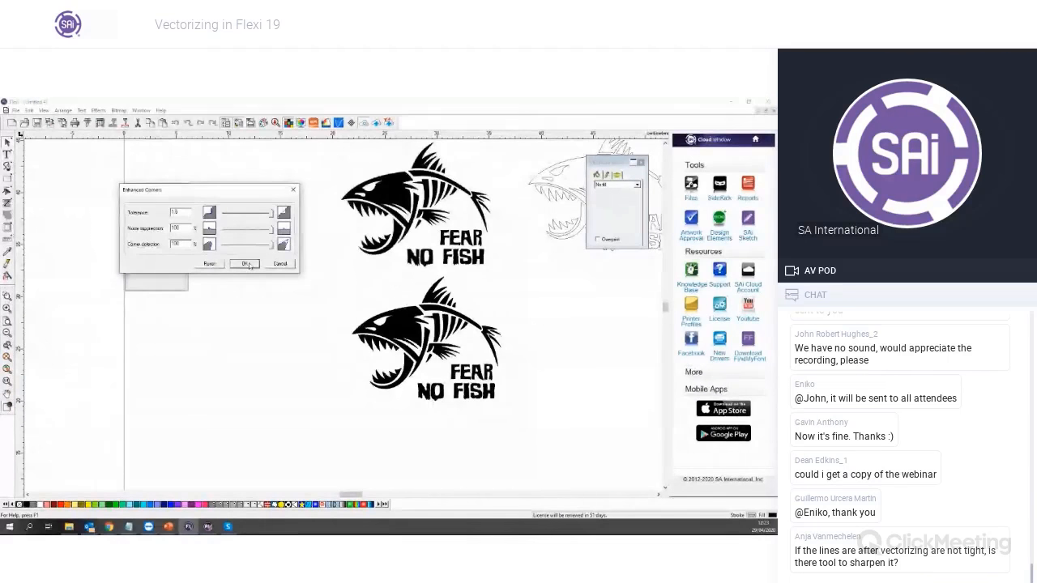
double_click(187, 243)
click(251, 266)
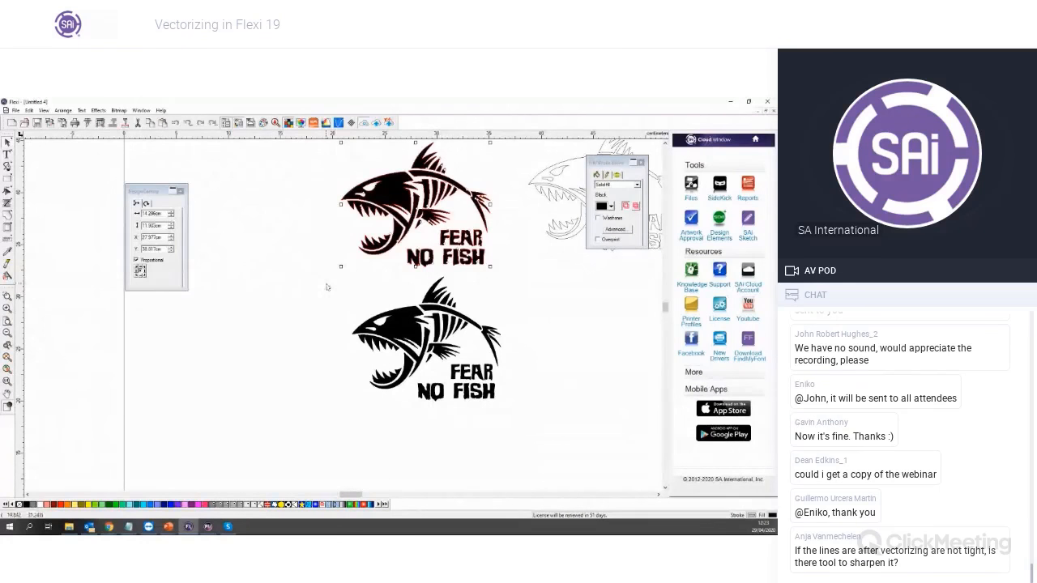
drag(377, 198, 224, 338)
click(311, 446)
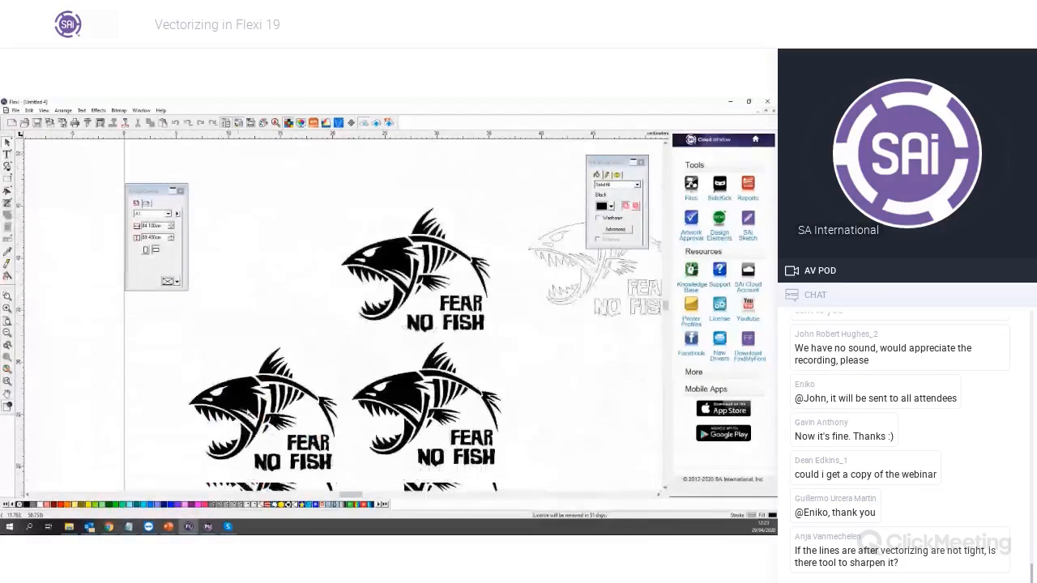
Pull the lower teeth out of the Enhanced Corners fish and place them below its jaw
scroll(197, 416, up, 2)
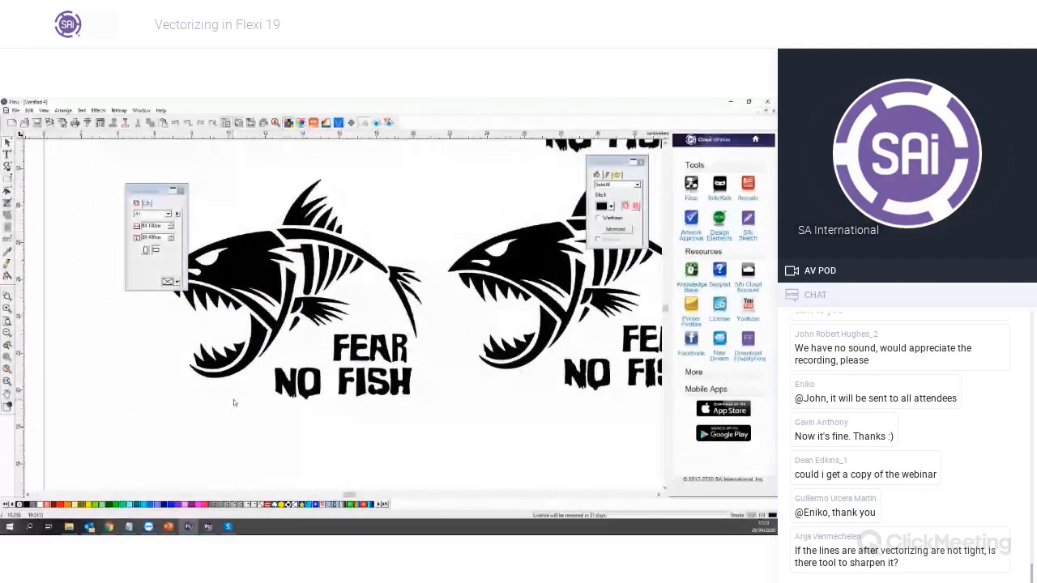
scroll(233, 399, up, 1)
scroll(202, 346, up, 1)
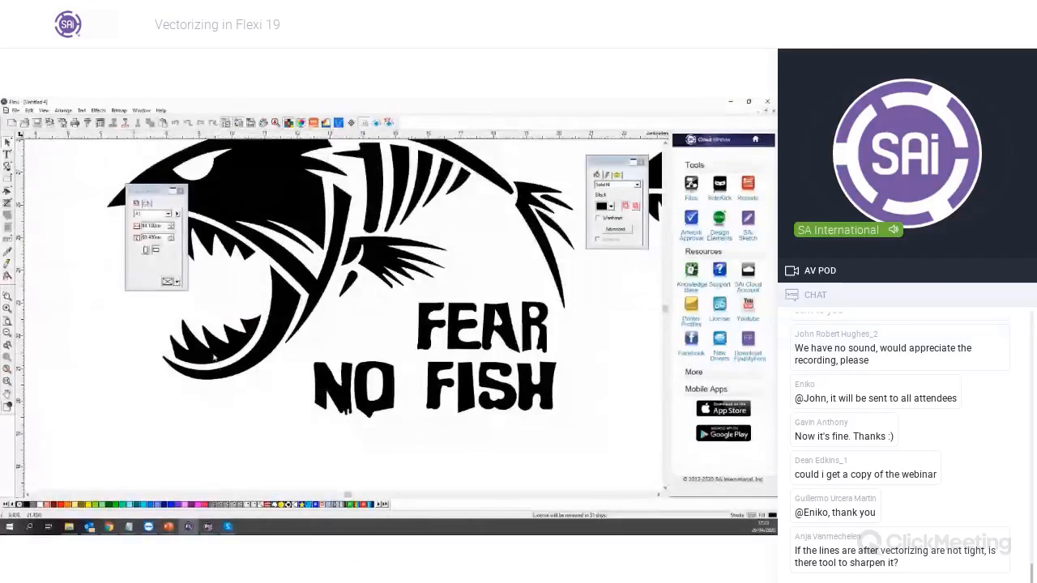
drag(214, 354, 259, 447)
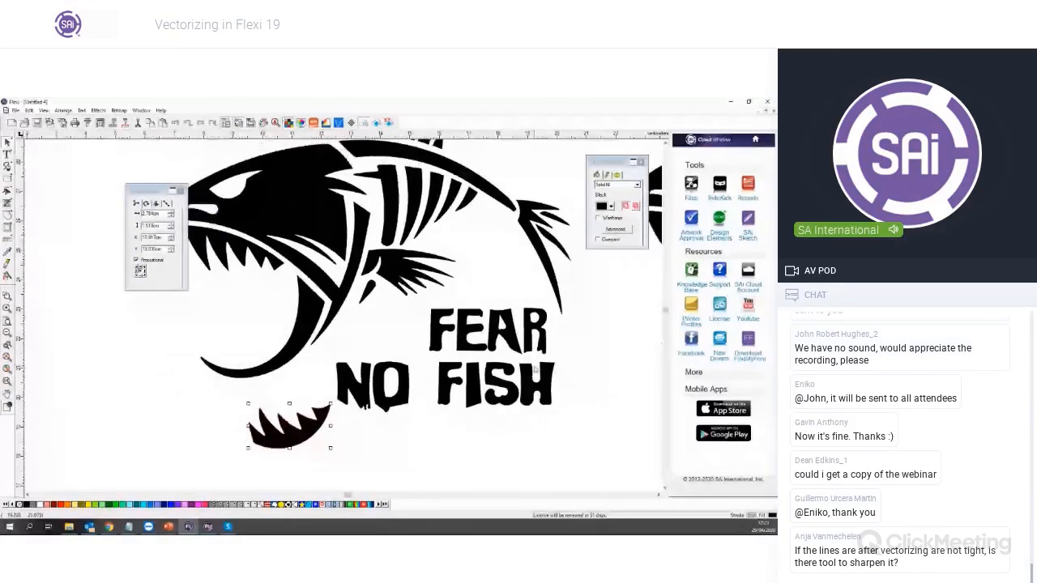
scroll(590, 382, down, 2)
scroll(587, 386, down, 1)
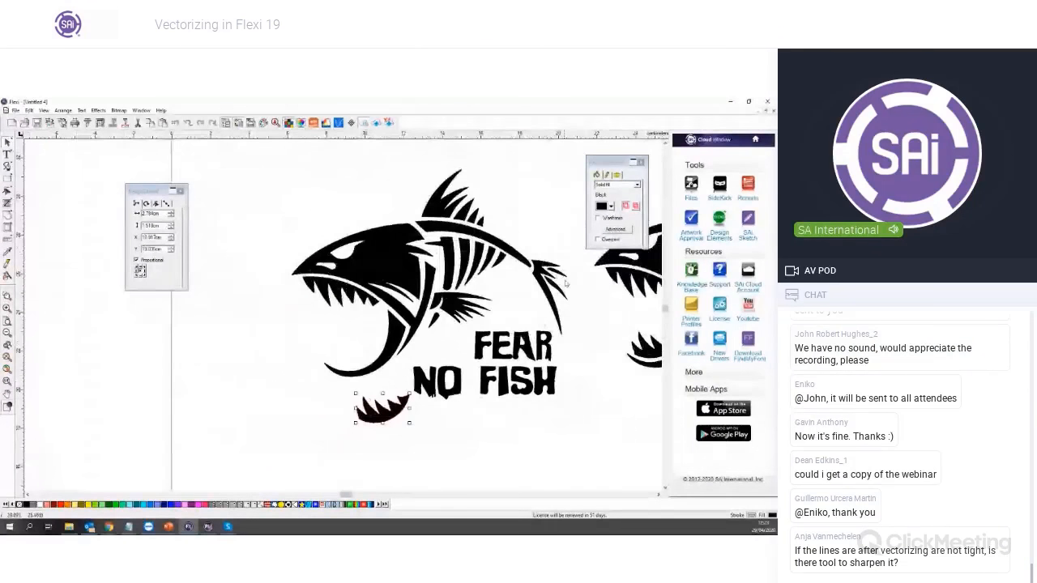
Pull the lower teeth out of the Bezier fish and place them just below the teeth taken from the Enhanced Corners fish
click(659, 495)
click(659, 495)
click(659, 495)
scroll(503, 323, up, 3)
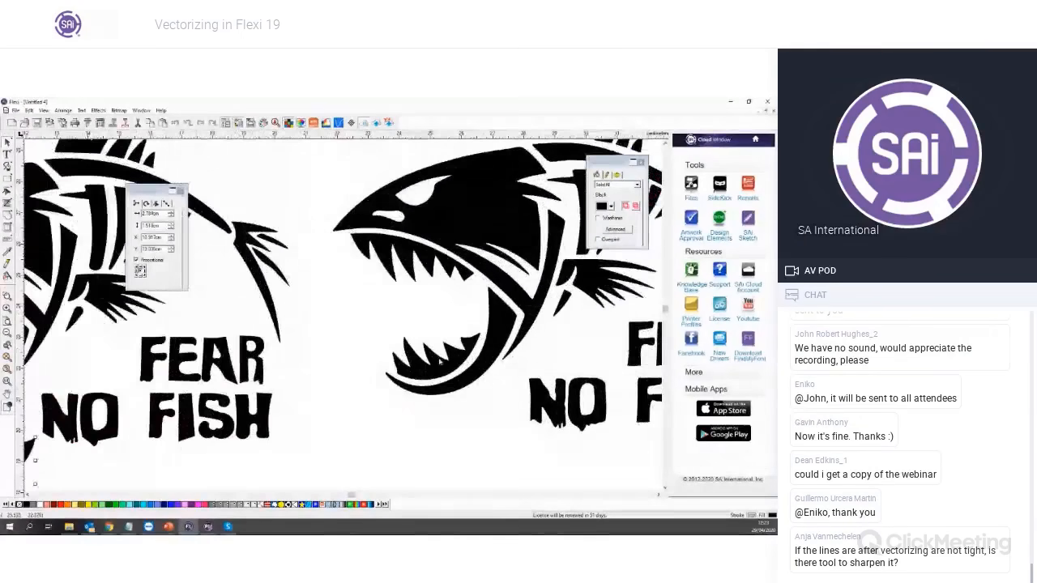
scroll(219, 413, down, 3)
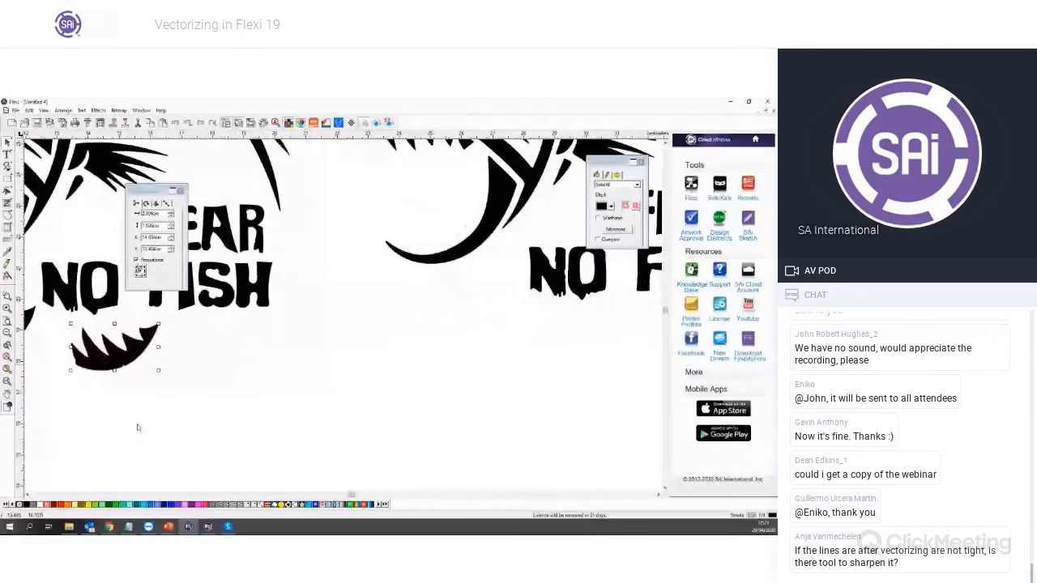
click(28, 495)
click(28, 494)
click(29, 494)
drag(311, 349, 207, 386)
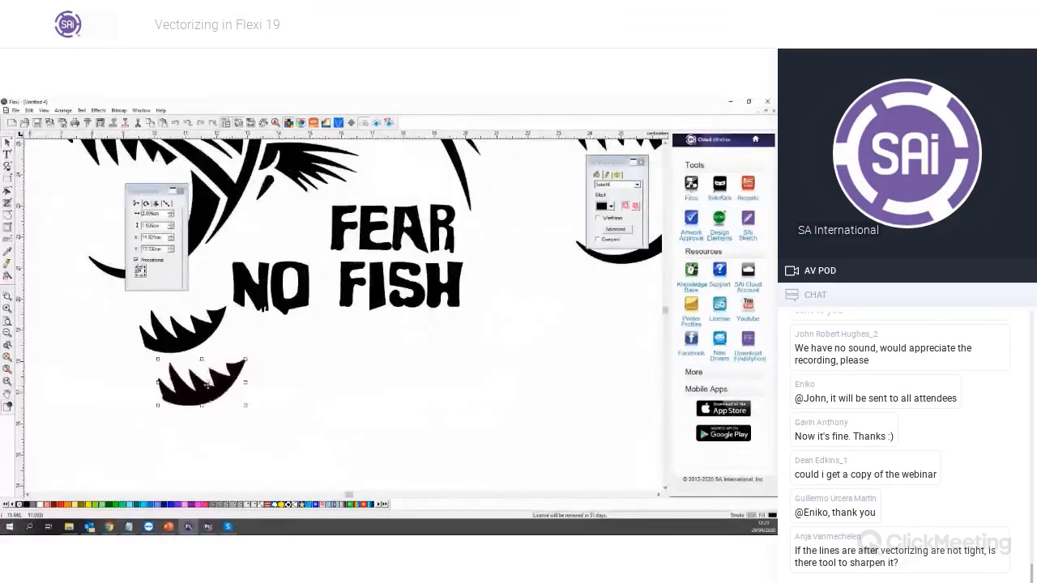
Bring the Bezier teeth up against the Enhanced Corners teeth and compare the sharpness of their tips
scroll(215, 328, up, 3)
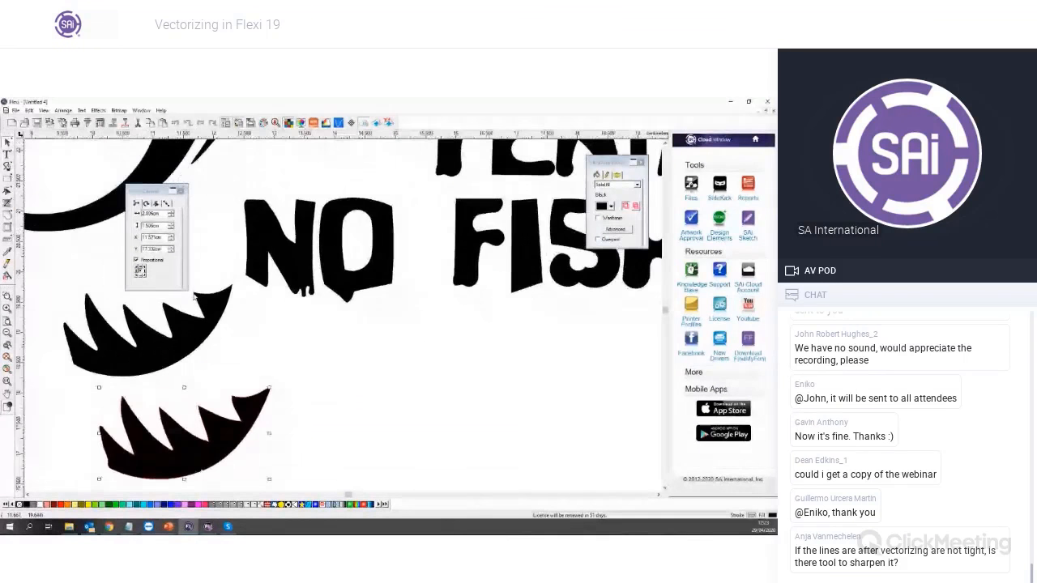
scroll(193, 297, up, 1)
drag(239, 418, 238, 337)
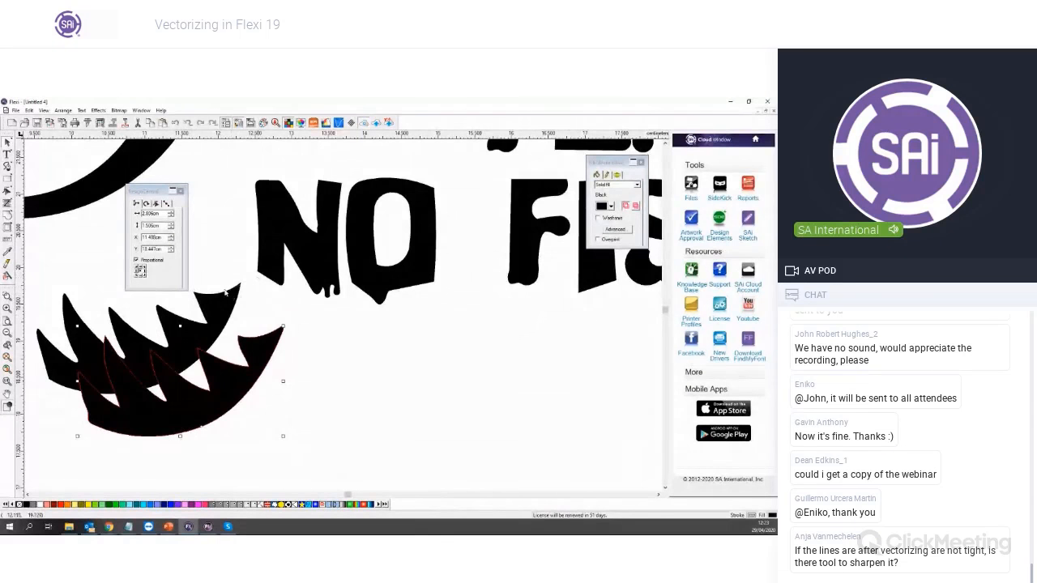
click(226, 293)
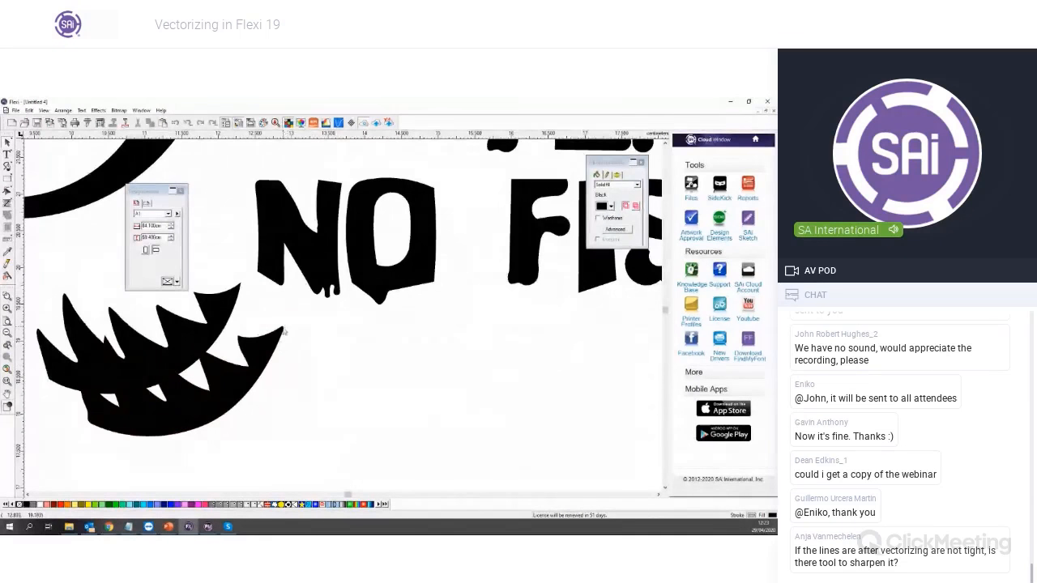
scroll(284, 330, up, 2)
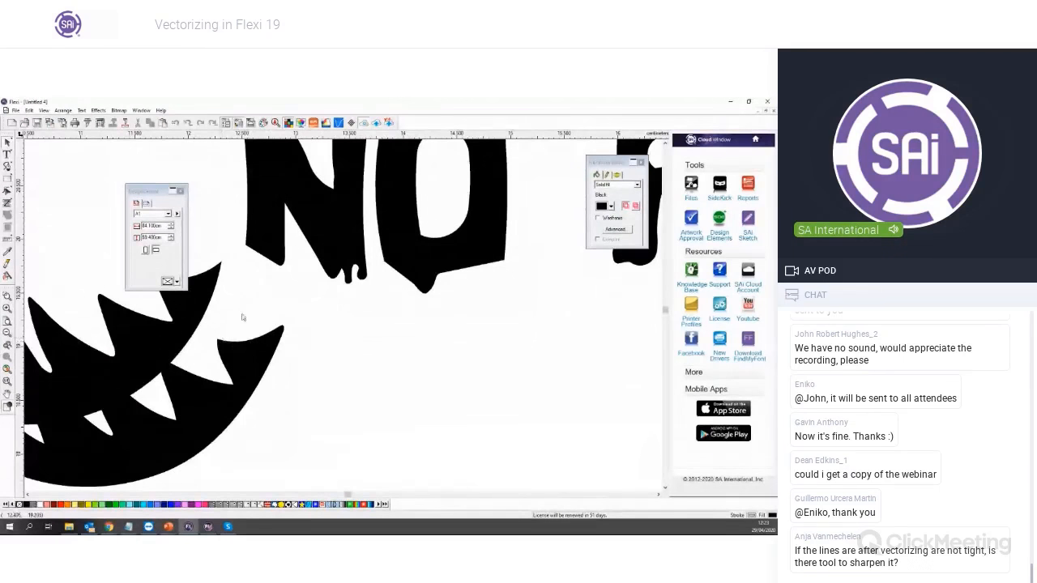
scroll(224, 300, up, 2)
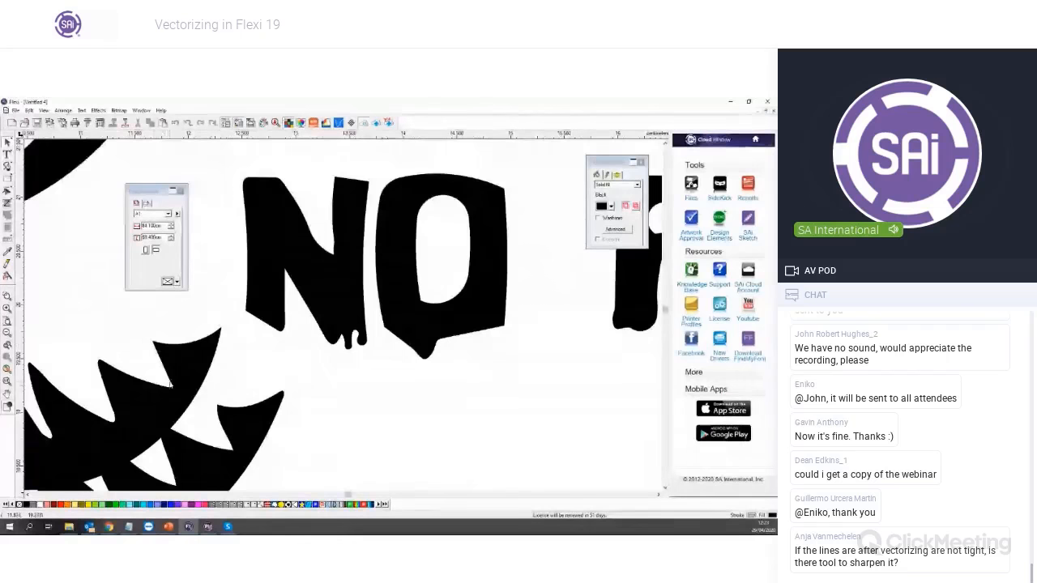
scroll(166, 349, down, 2)
scroll(170, 387, down, 2)
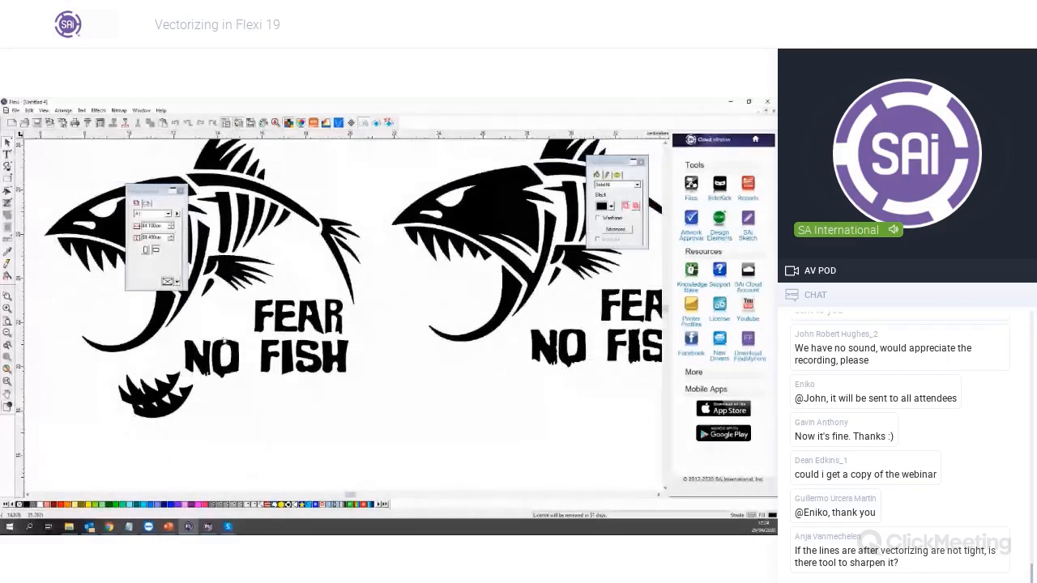
Return both sets of lower teeth to the jaws of their own fish vectors
drag(188, 387, 489, 302)
drag(154, 389, 121, 314)
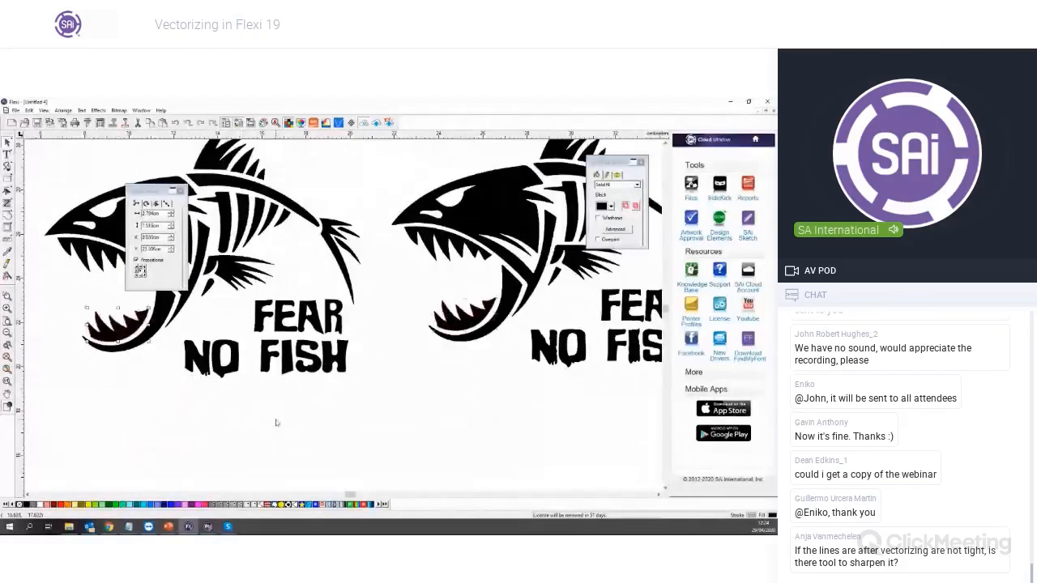
click(316, 423)
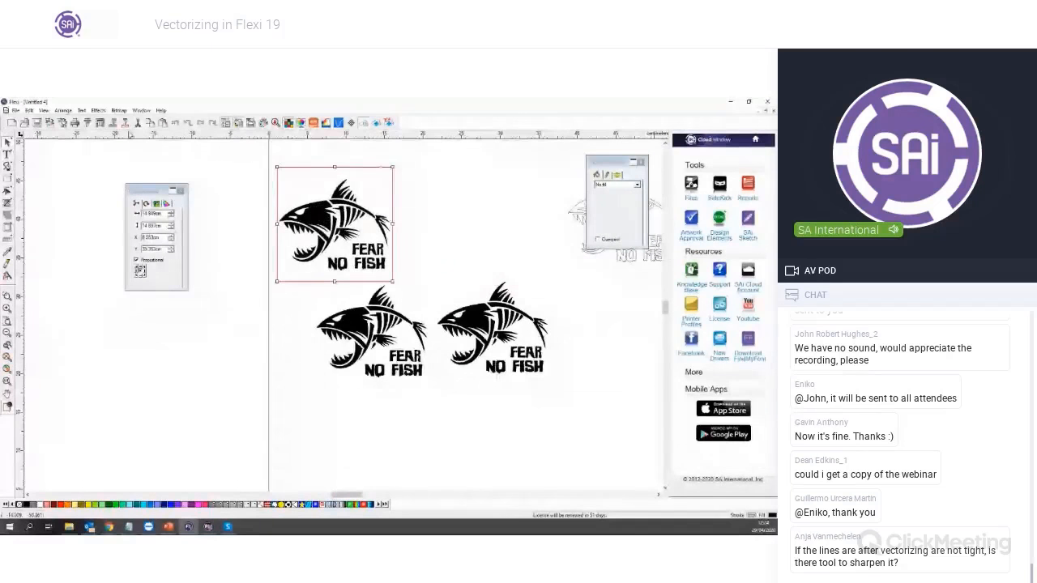
Show the Enhanced Curves option among the vectorization methods for the original fish bitmap
click(118, 111)
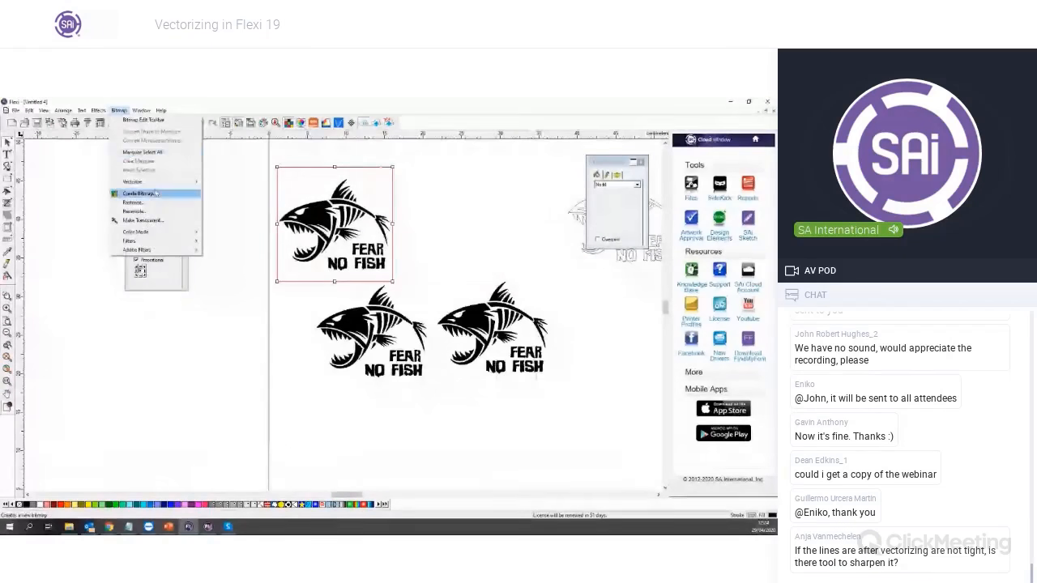
mouse_move(136, 182)
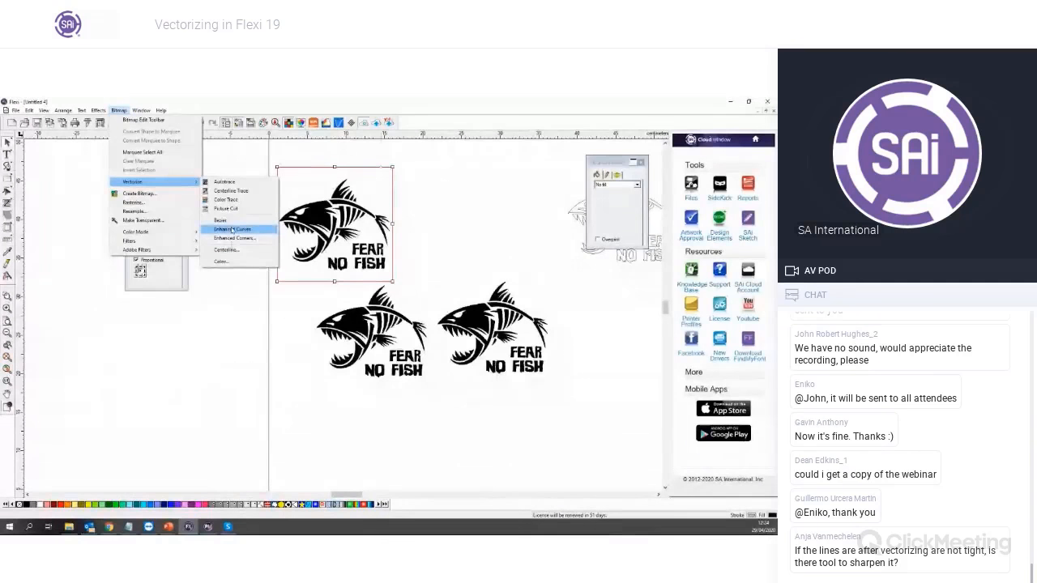
click(233, 230)
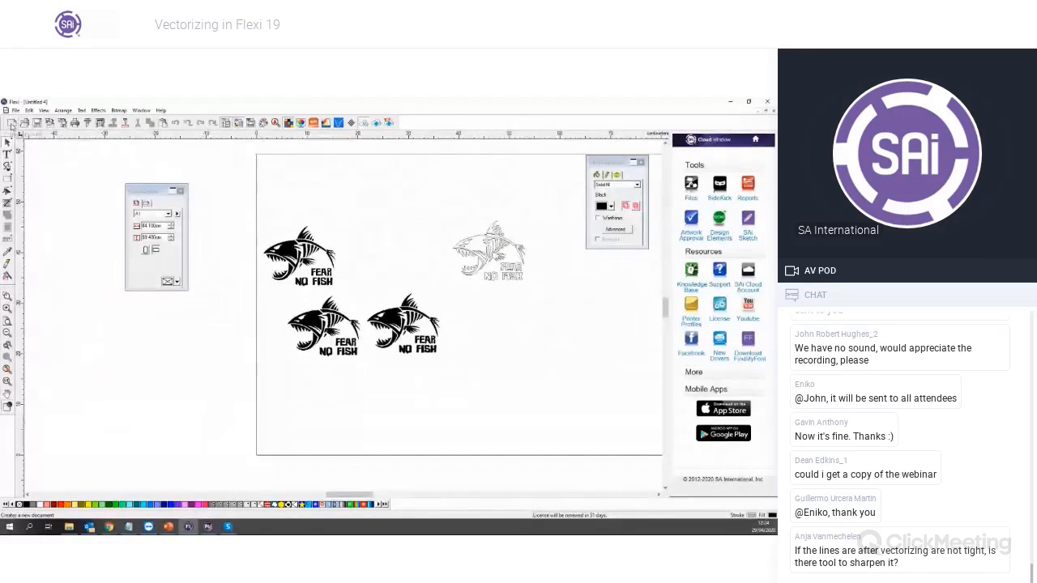
Create a new document and import corners.jpg and Eh curves.jpg, placing the winged bee near the sheet's left edge
click(11, 123)
click(62, 124)
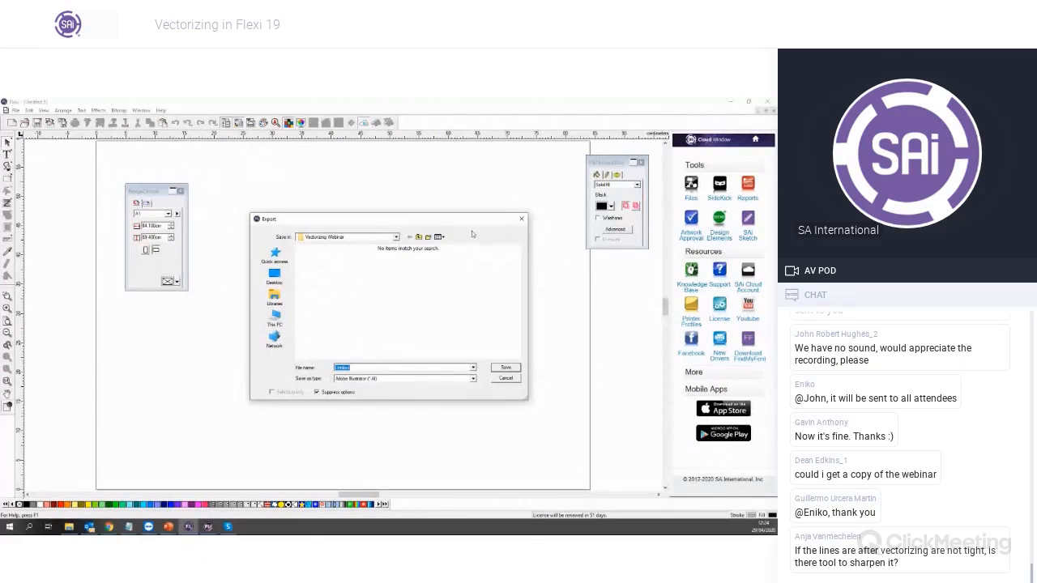
click(521, 219)
click(49, 123)
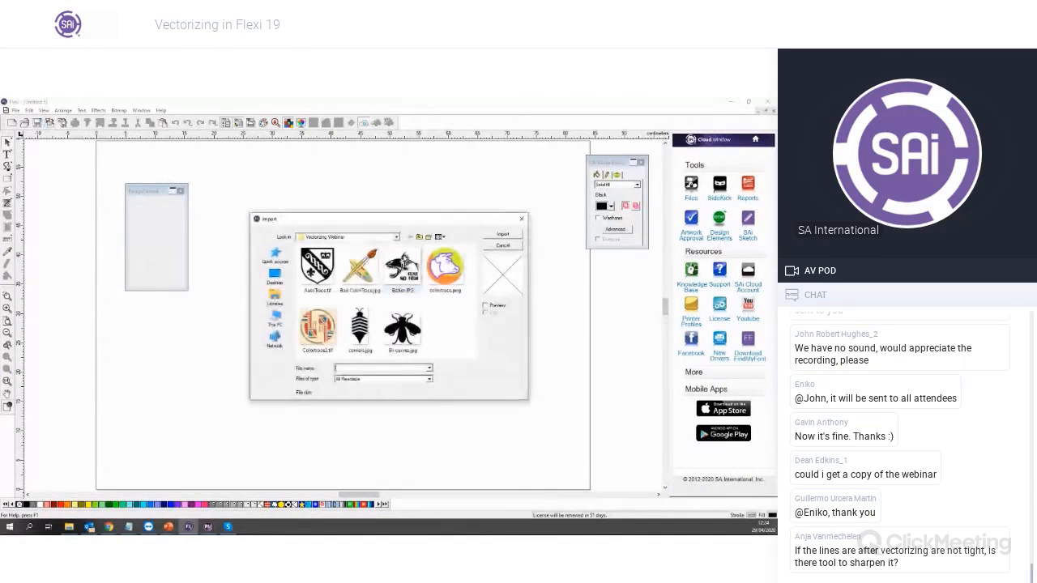
click(403, 330)
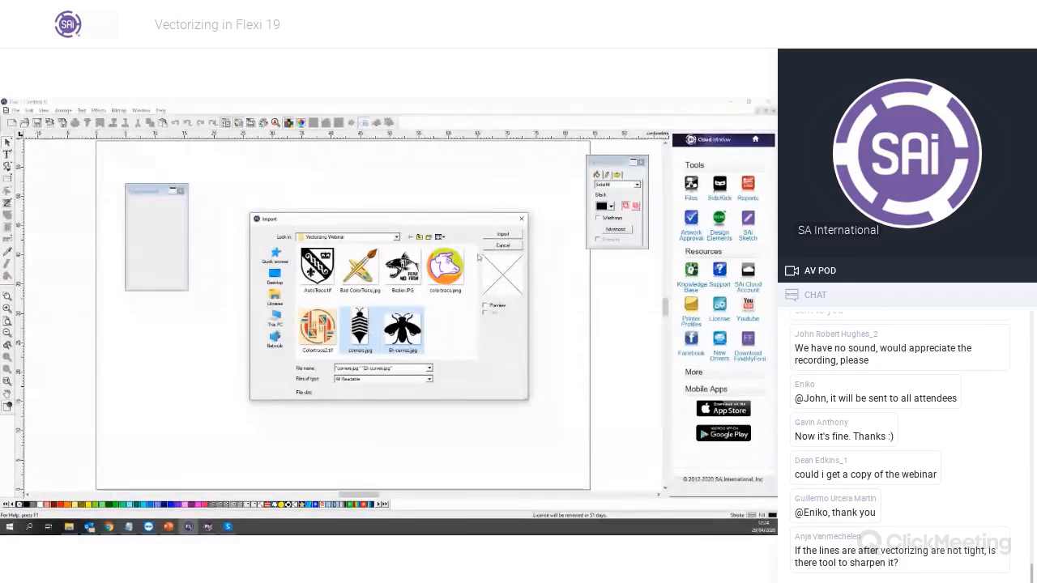
click(503, 234)
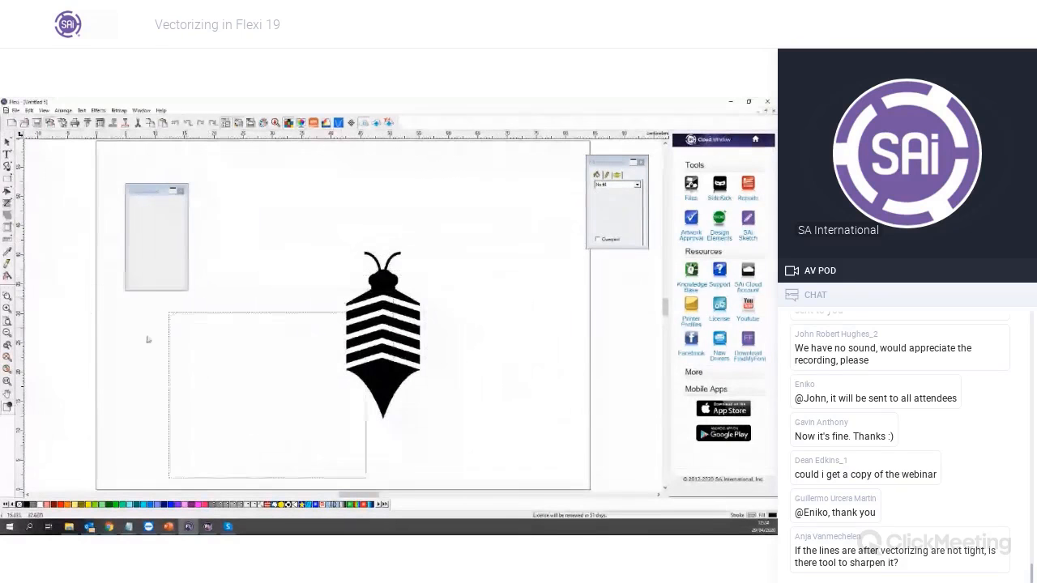
click(84, 283)
drag(228, 409, 210, 305)
Enlarge the striped bee bitmap to about 25 cm wide and move it further down on the sheet
drag(329, 187, 481, 430)
scroll(450, 305, down, 1)
drag(425, 261, 486, 207)
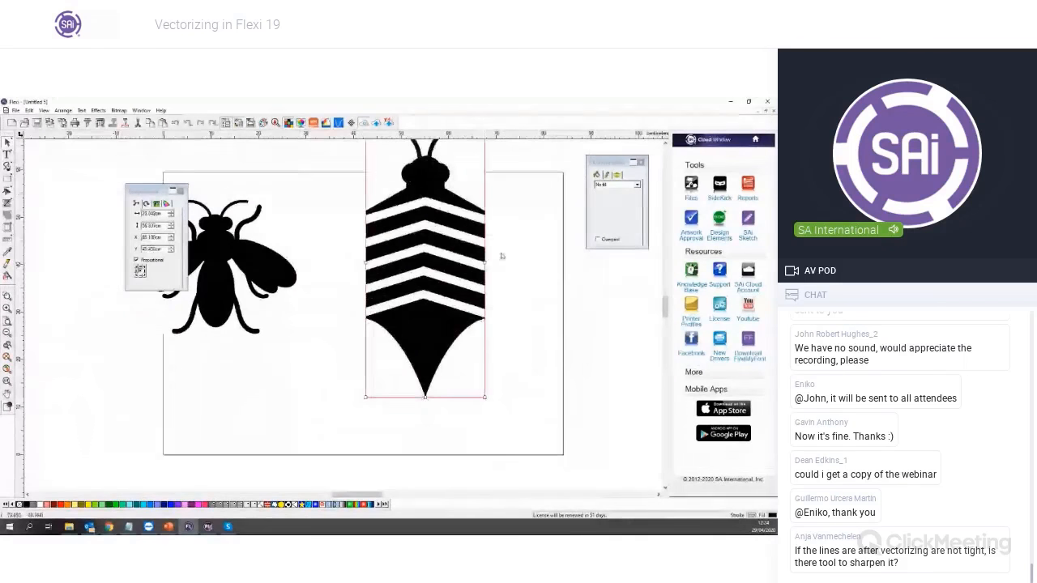
click(502, 256)
scroll(483, 297, up, 2)
drag(392, 231, 378, 300)
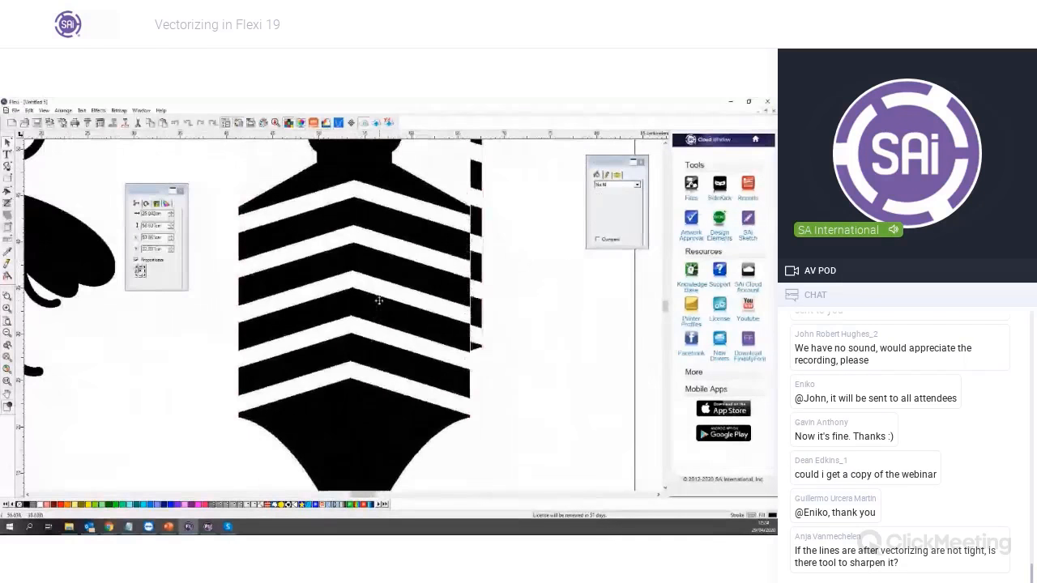
Shift the striped bee bitmap slightly downward, inspect its jagged chevron edges, and move the DesignCentral palette clear of the artwork
drag(369, 191, 394, 317)
click(531, 312)
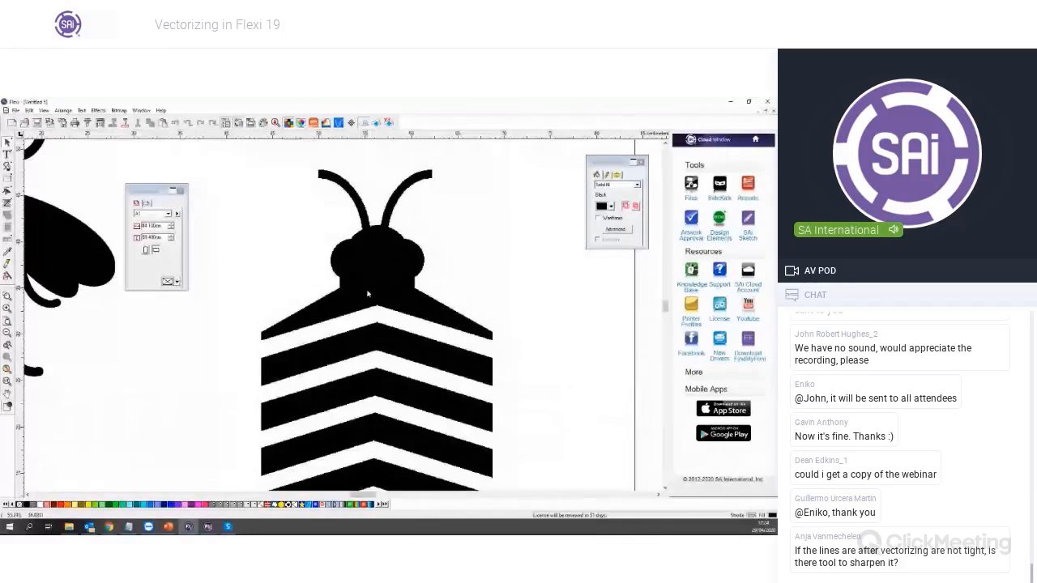
scroll(402, 314, down, 3)
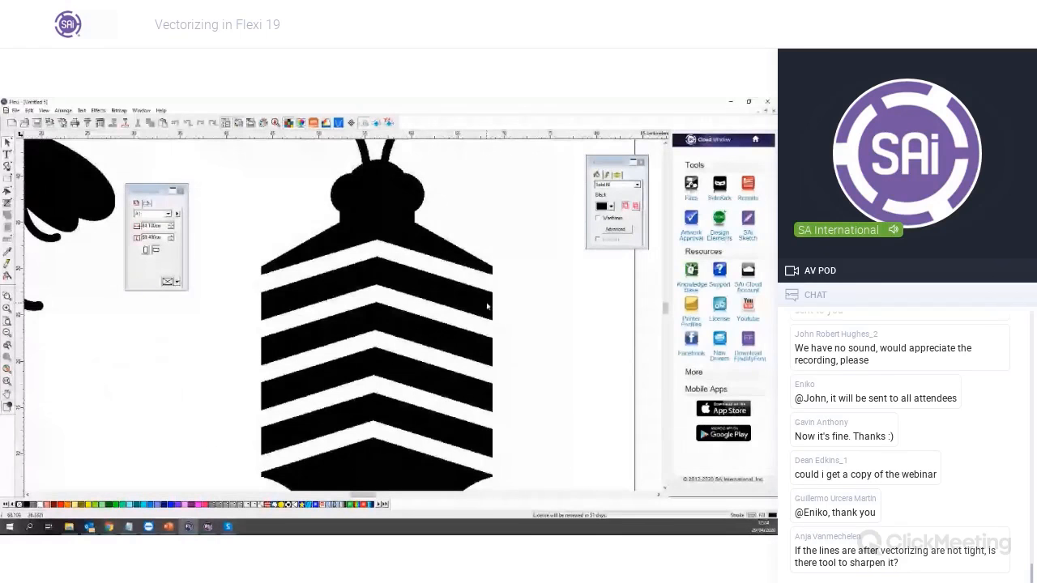
scroll(489, 314, down, 1)
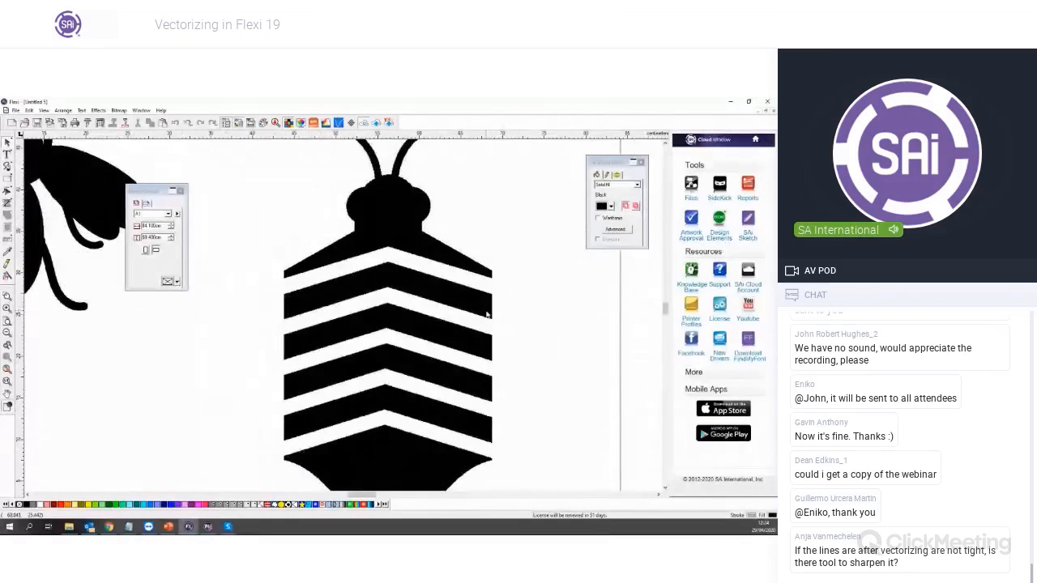
scroll(487, 314, down, 2)
scroll(509, 413, up, 2)
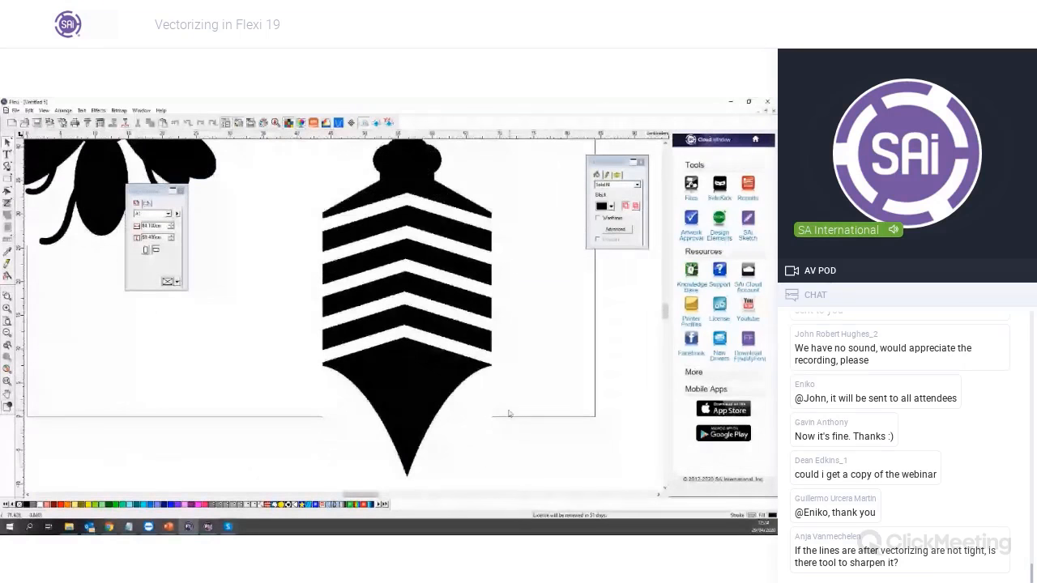
scroll(500, 398, up, 4)
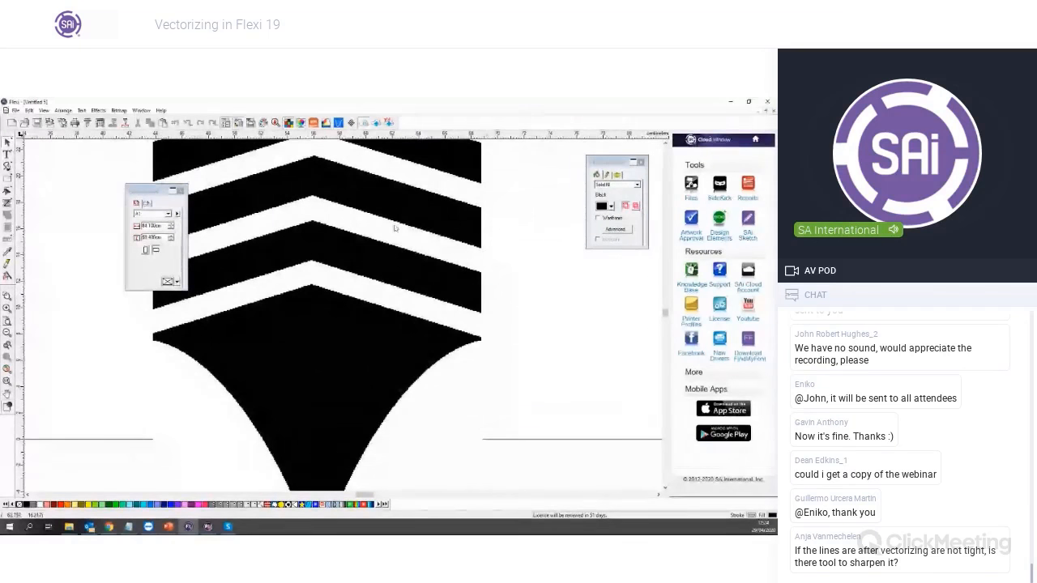
drag(149, 190, 59, 252)
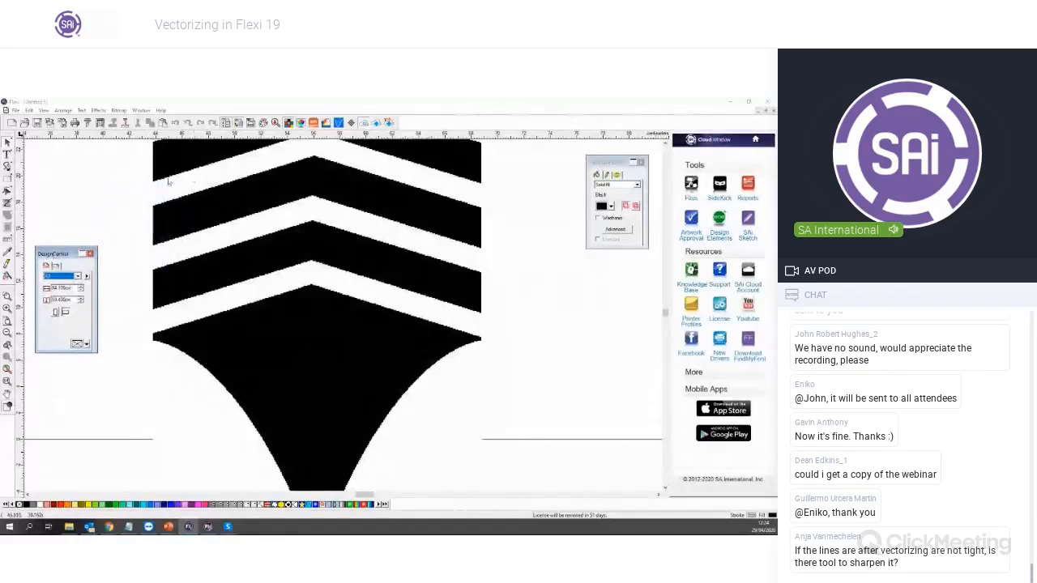
Vectorize the striped bee bitmap using the Bezier option and move the traced shape to the right of the original
scroll(335, 300, down, 3)
click(336, 301)
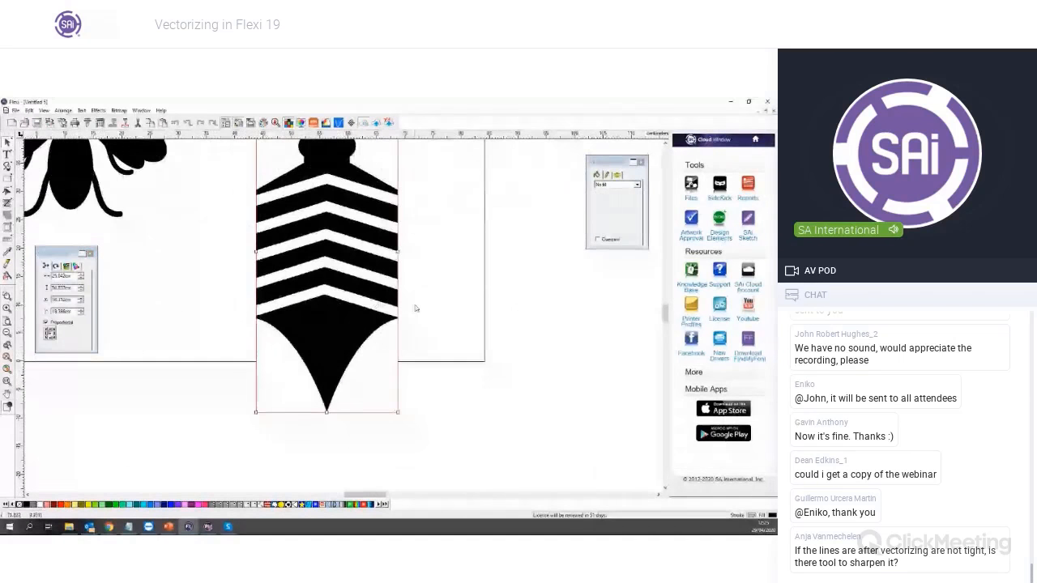
scroll(413, 308, down, 1)
scroll(427, 267, down, 1)
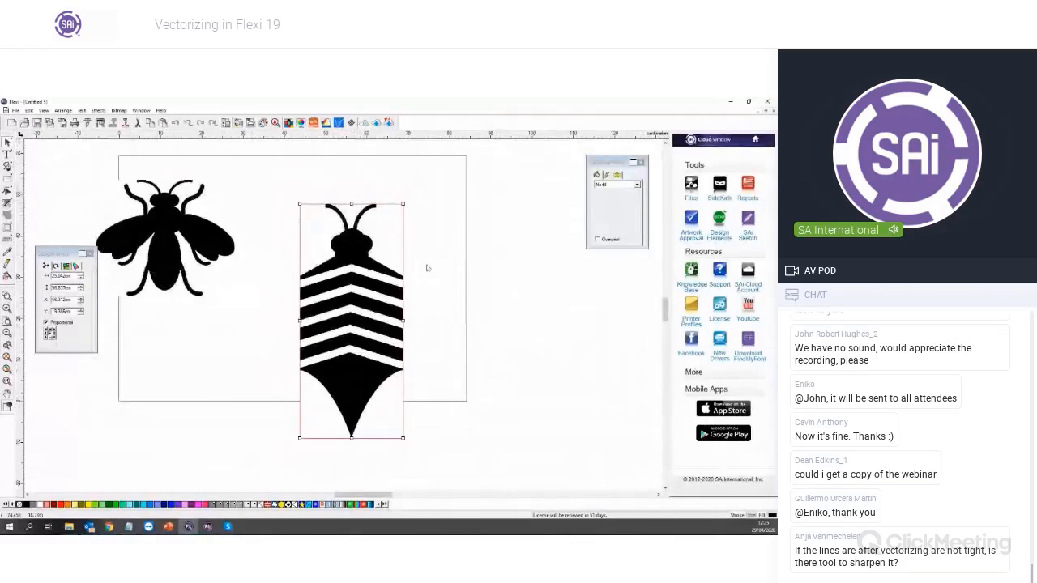
click(119, 110)
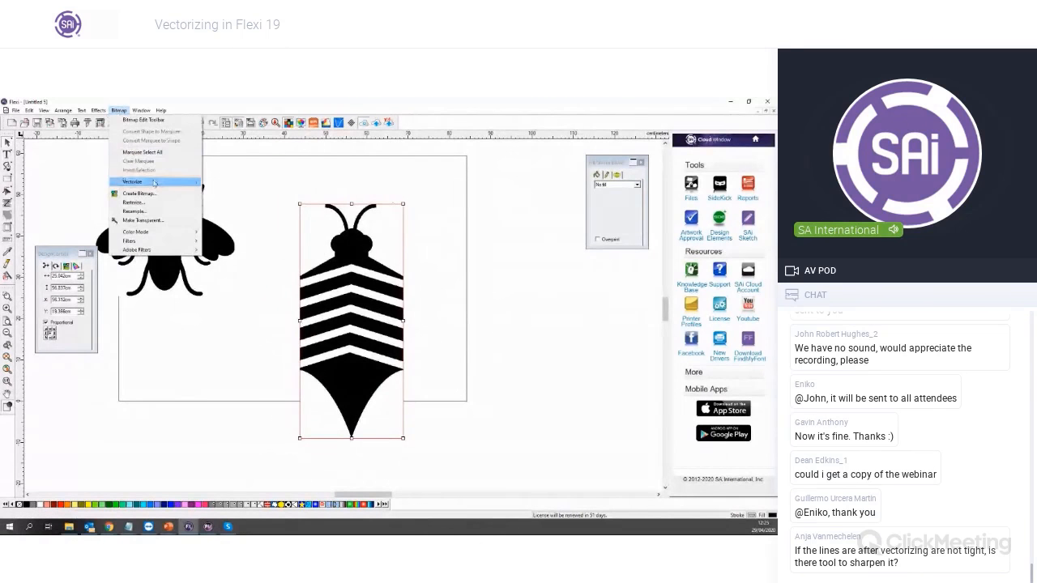
mouse_move(154, 182)
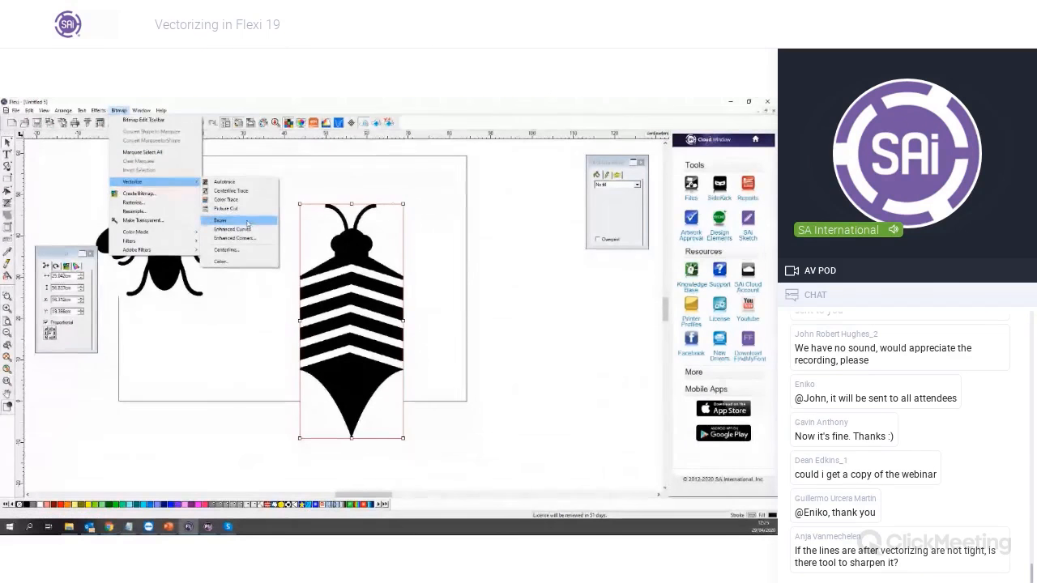
click(247, 219)
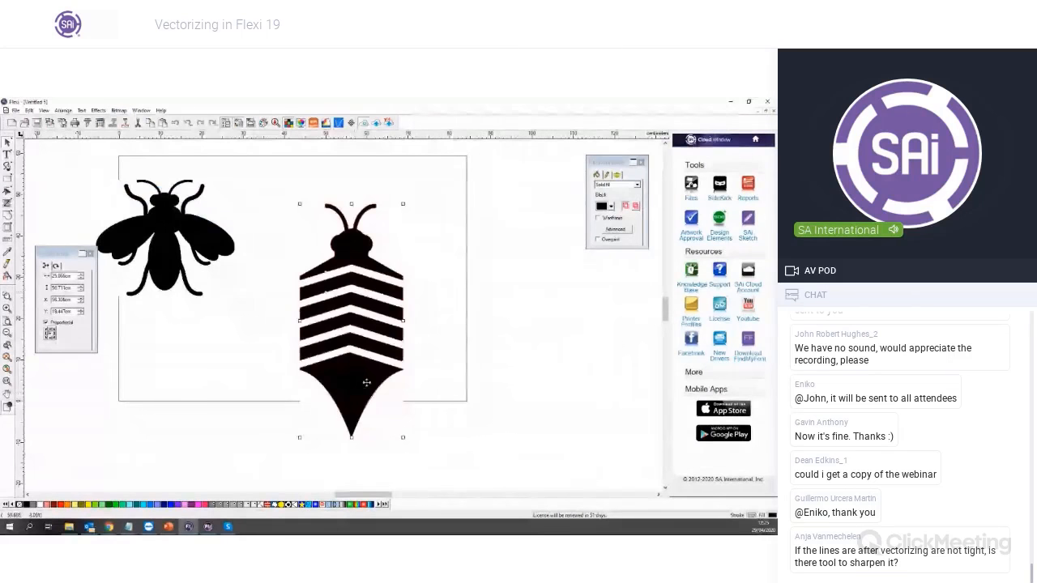
drag(366, 378, 497, 381)
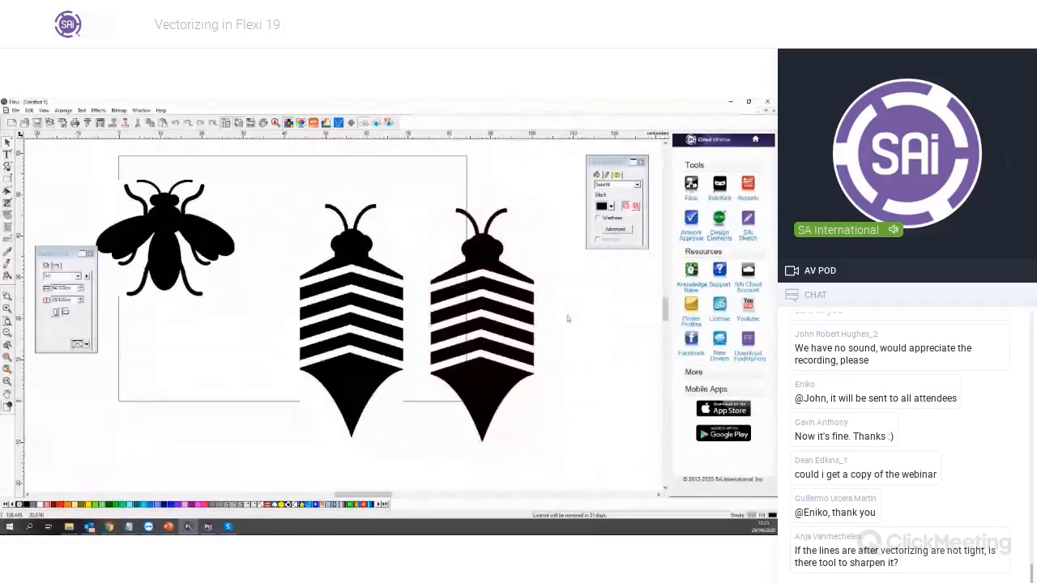
Slide the striped bitmap against the Bezier trace to compare their chevron peaks and edges up close
scroll(447, 280, up, 4)
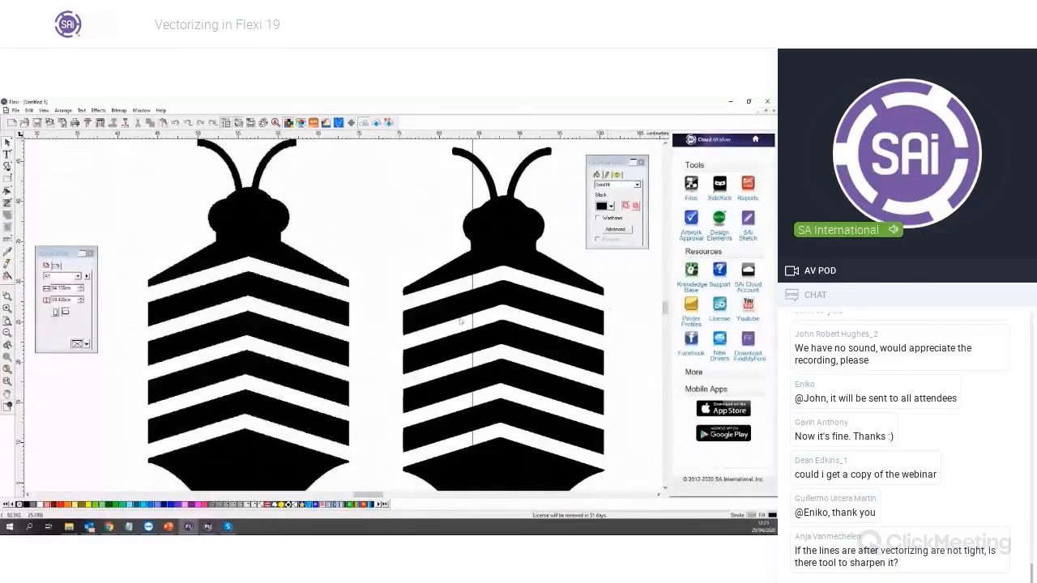
scroll(463, 355, down, 3)
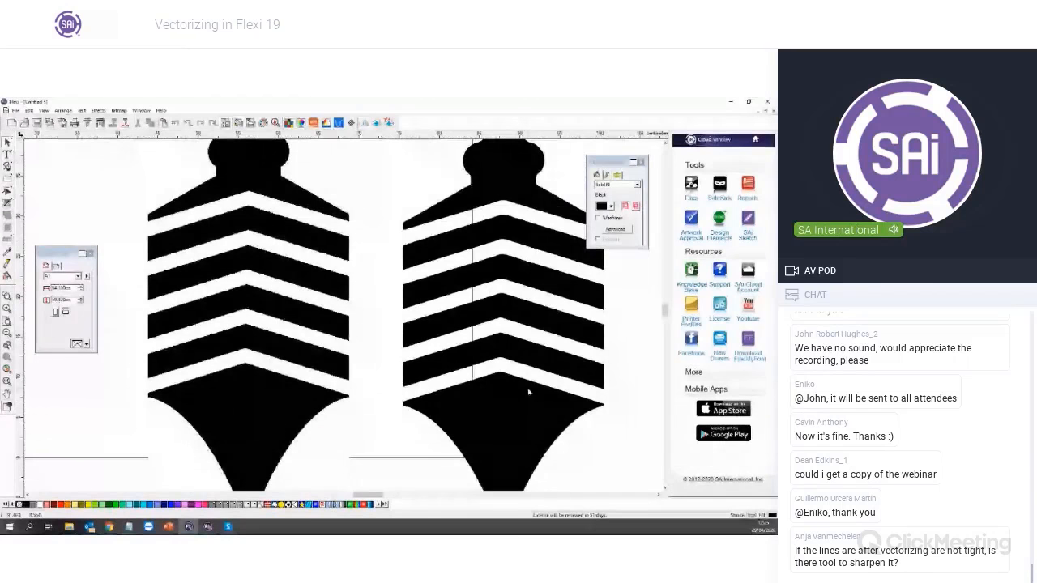
scroll(498, 363, up, 2)
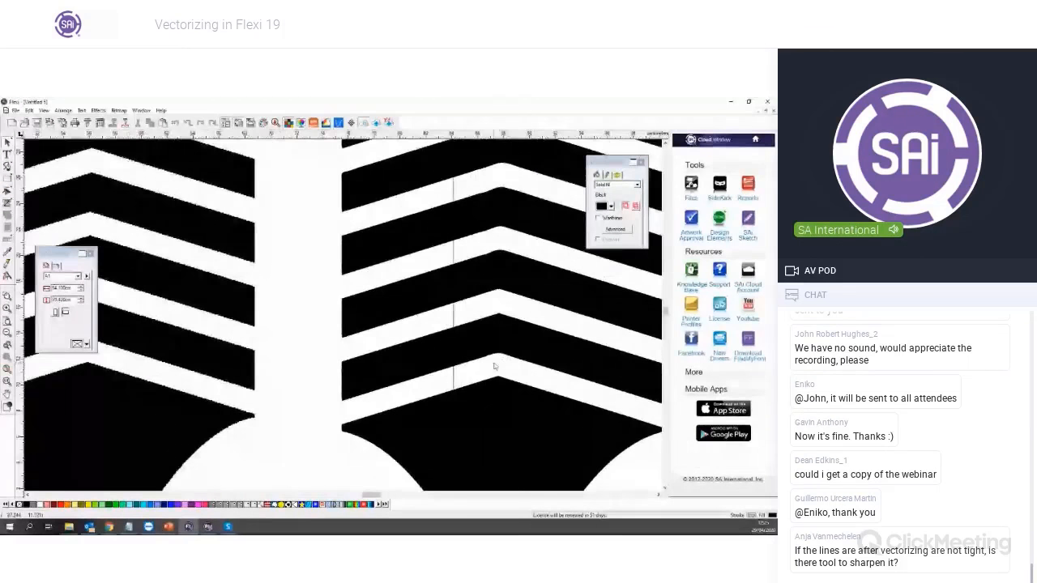
scroll(495, 366, up, 1)
drag(120, 373, 314, 372)
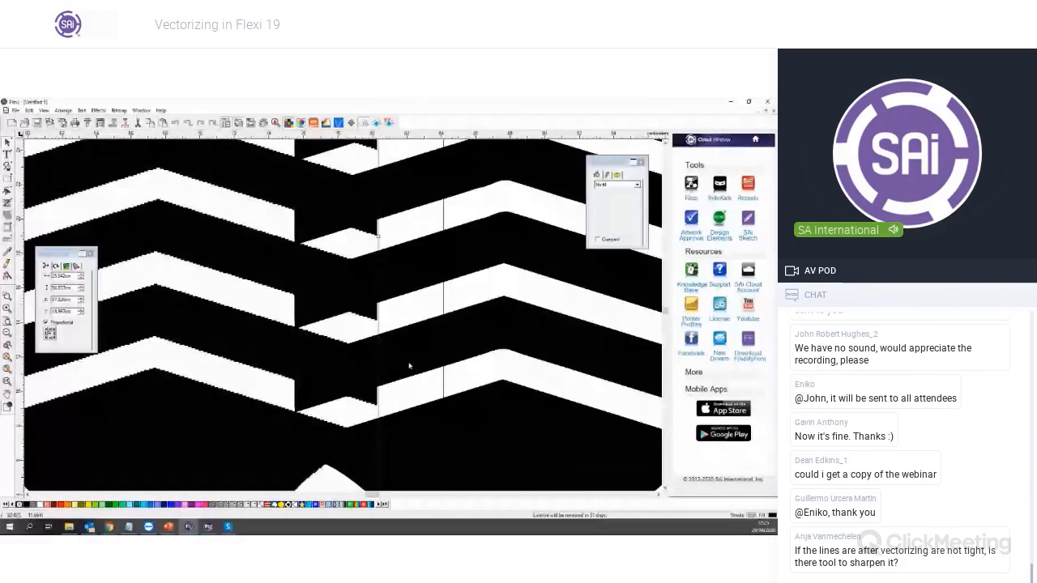
click(553, 278)
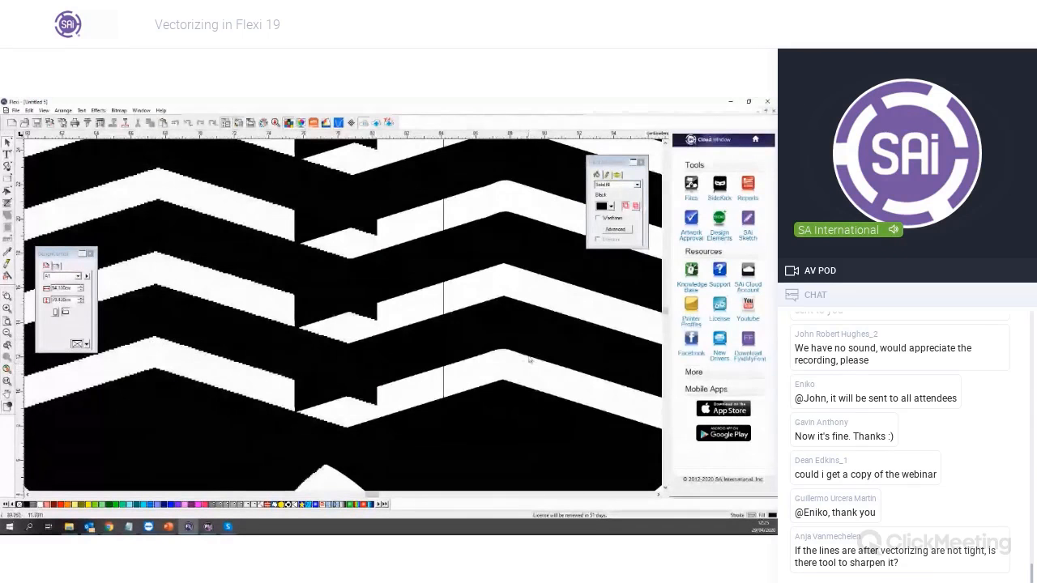
Separate the bitmap from the trace, leaving a narrow gap to compare their outer stripe corners side by side
scroll(480, 341, down, 3)
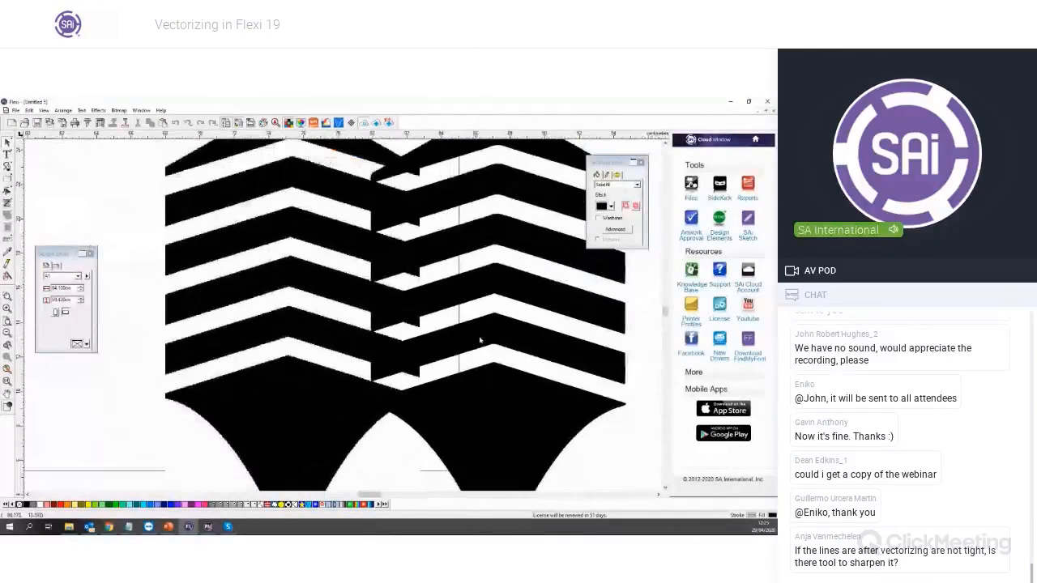
click(293, 288)
drag(292, 287, 232, 292)
click(361, 318)
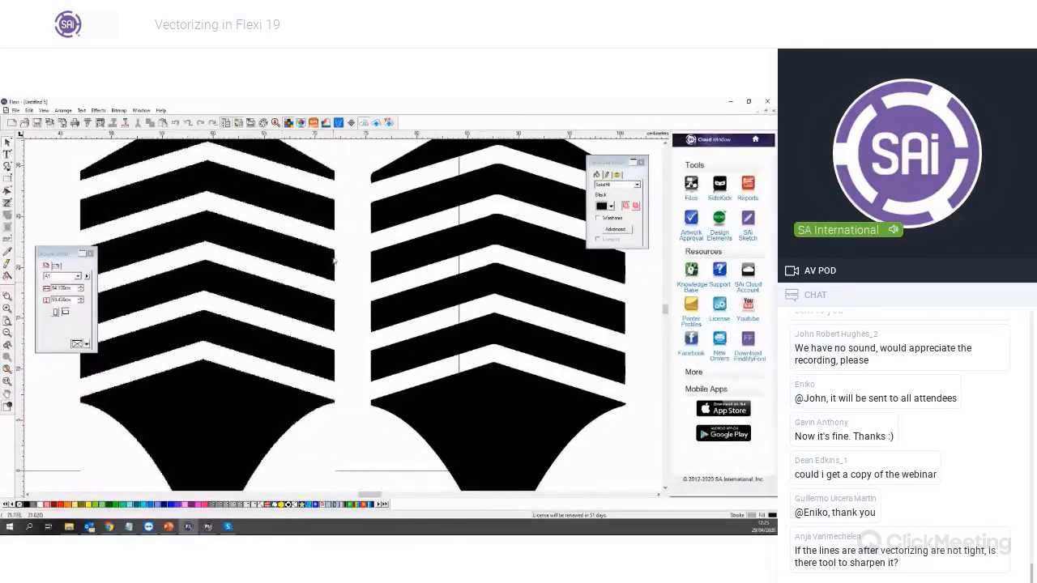
scroll(333, 257, up, 3)
scroll(333, 257, up, 5)
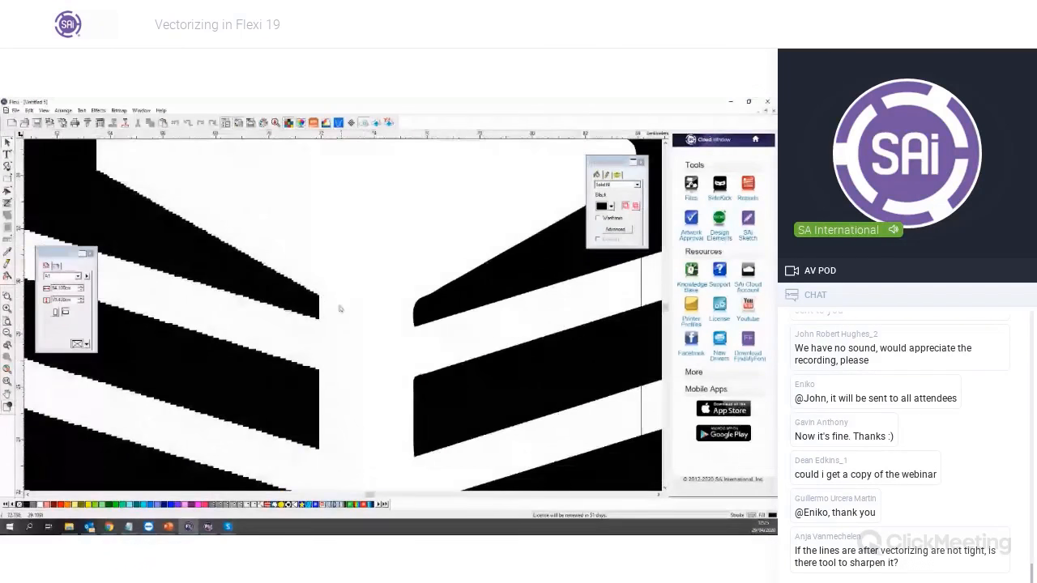
drag(313, 303, 362, 311)
click(375, 283)
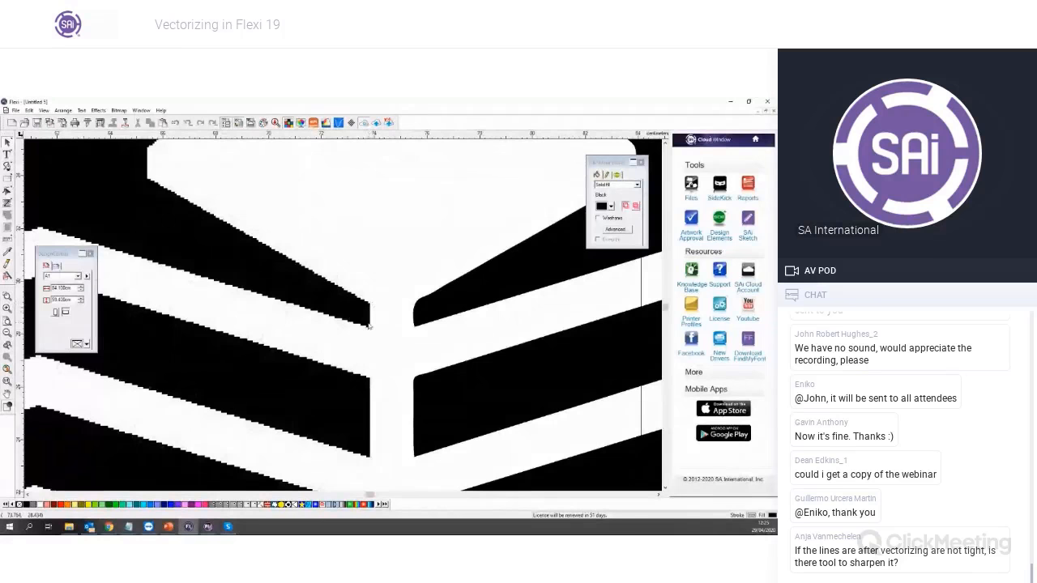
Move the striped bitmap away from the Bezier trace, to the area below the winged bee
scroll(369, 326, down, 1)
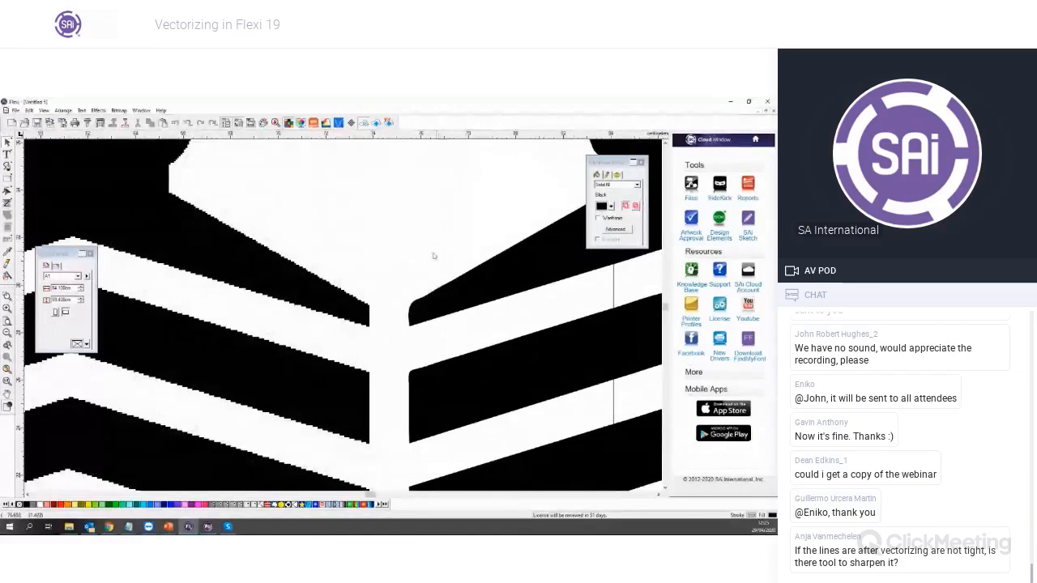
scroll(433, 256, down, 5)
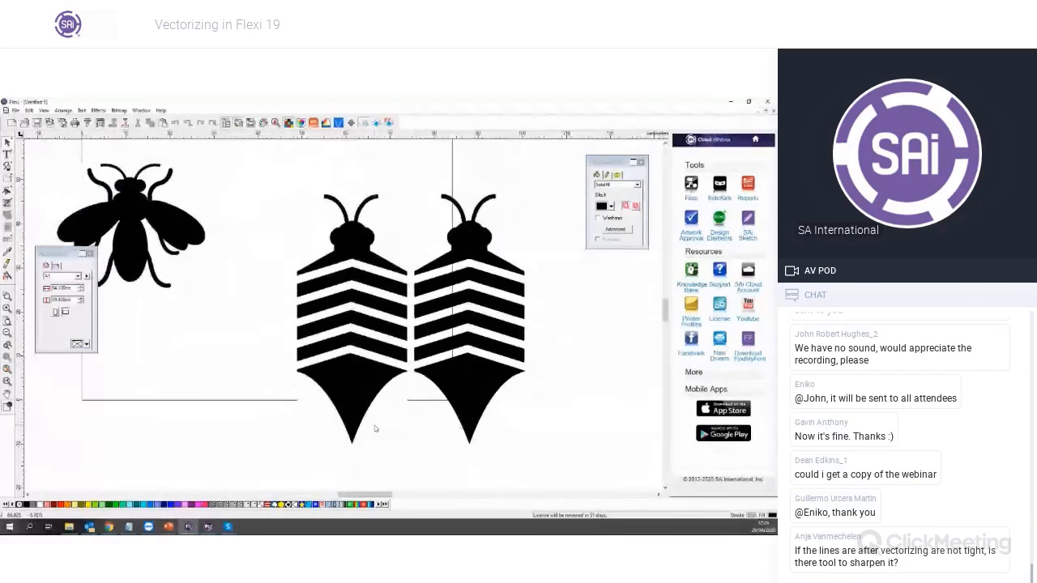
drag(347, 393, 263, 449)
key(Delete)
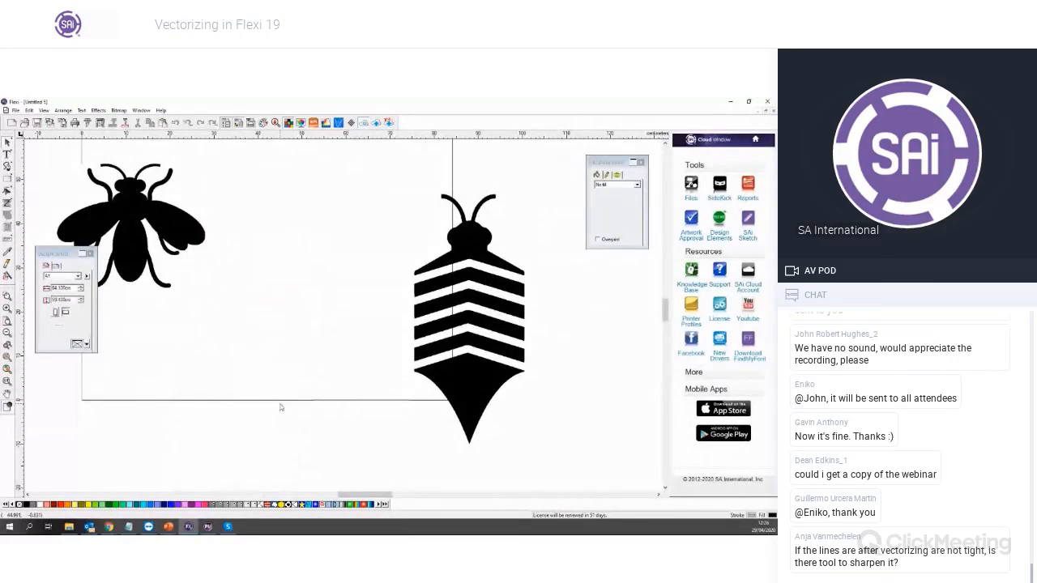
drag(161, 239, 250, 293)
scroll(263, 360, up, 3)
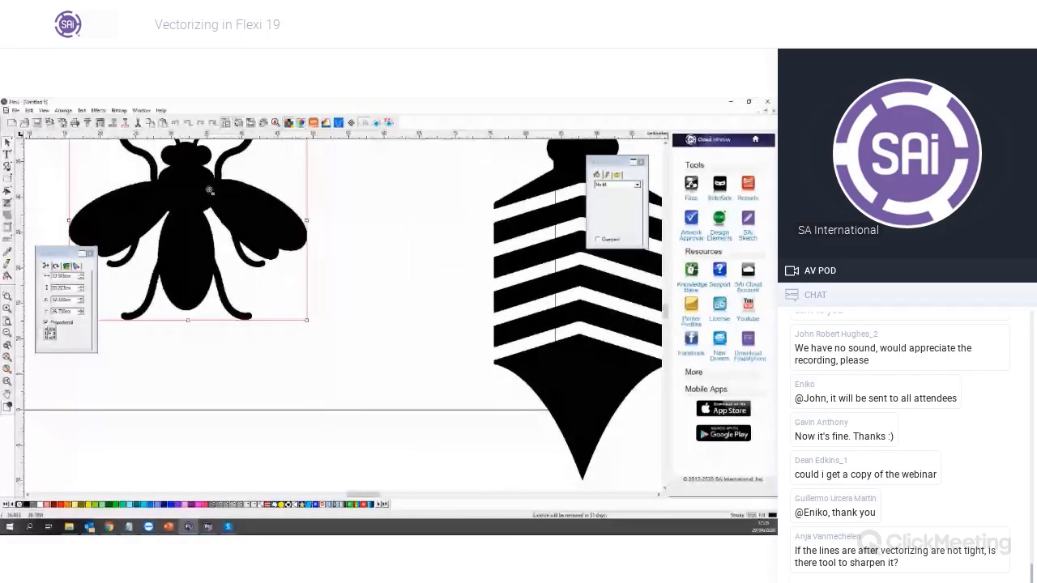
scroll(186, 325, down, 2)
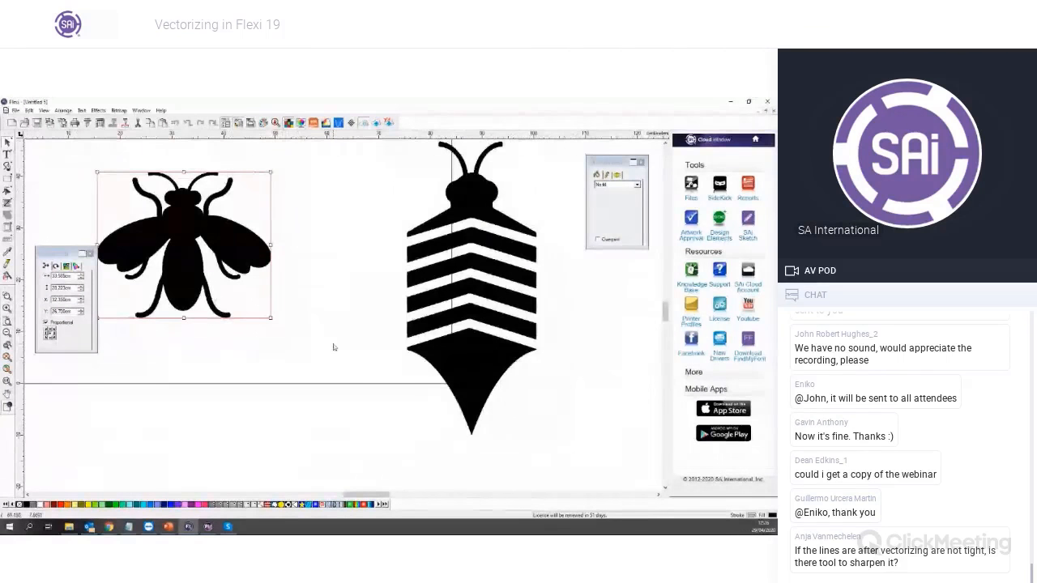
click(476, 220)
scroll(328, 284, down, 1)
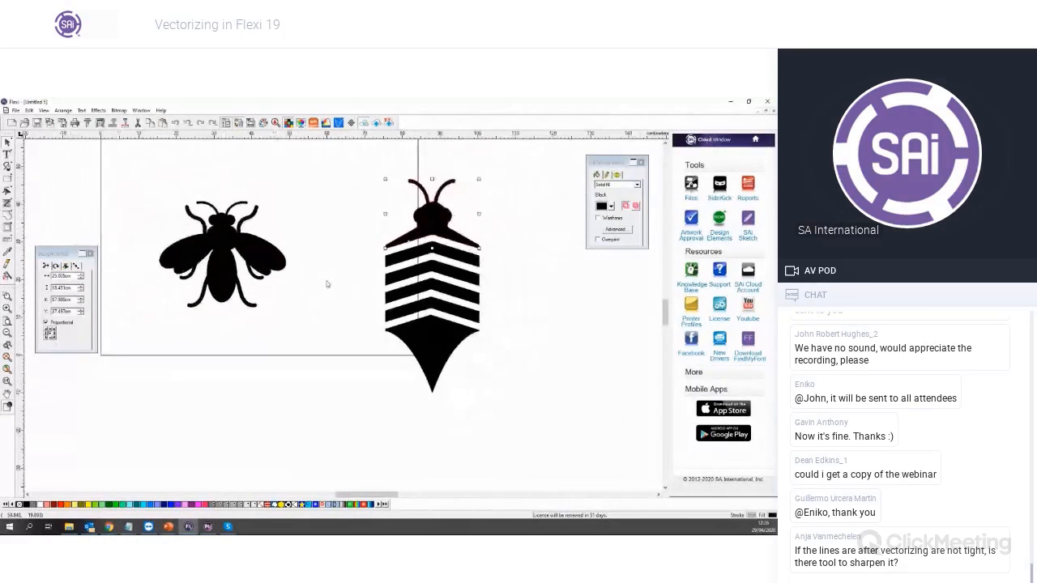
key(ctrl+z)
key(ctrl+z)
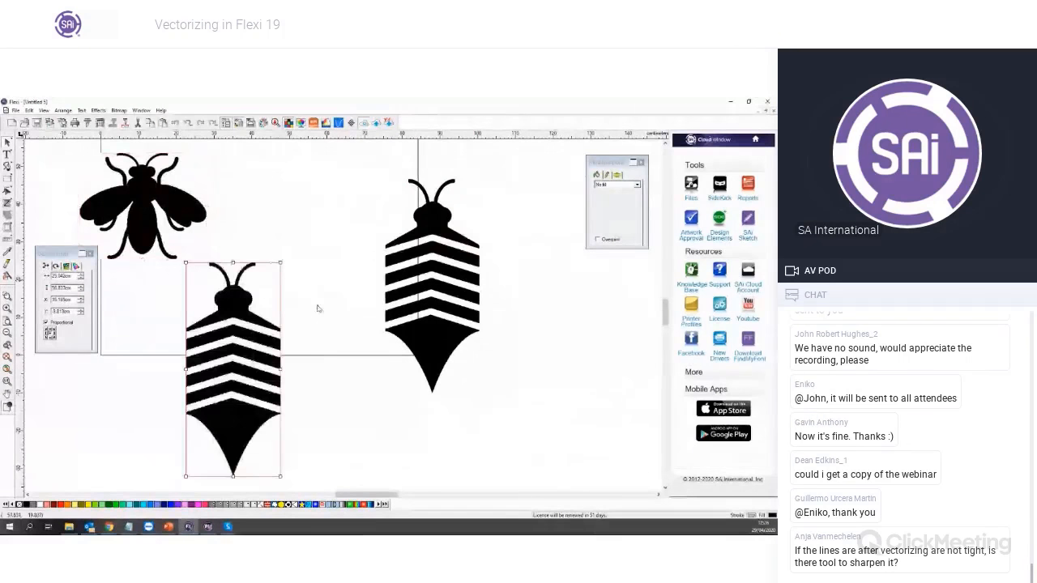
Select all pieces of the Bezier trace and move them to the far right, outside the page
drag(353, 156, 619, 428)
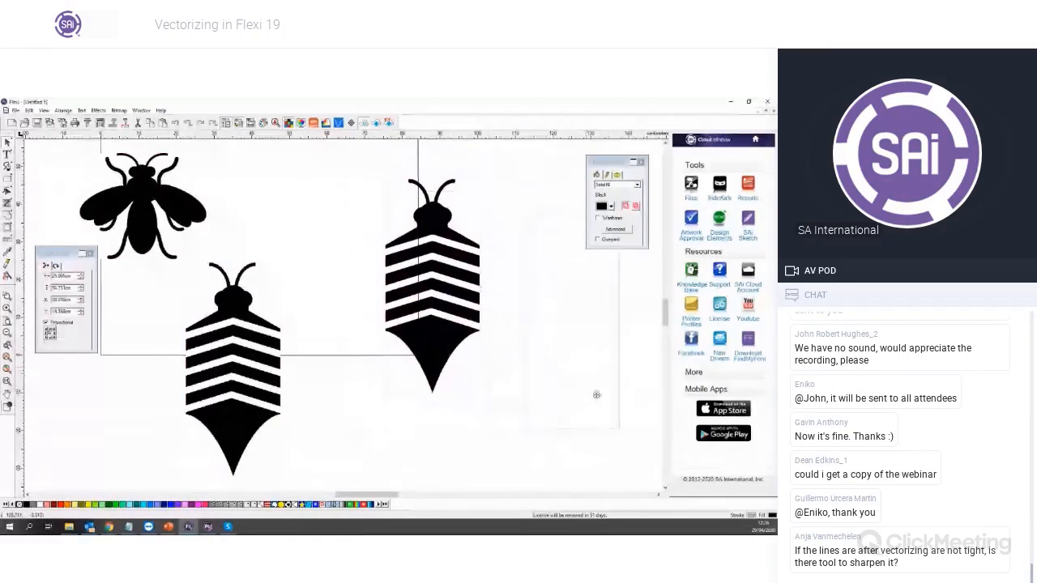
drag(596, 394, 618, 418)
click(399, 349)
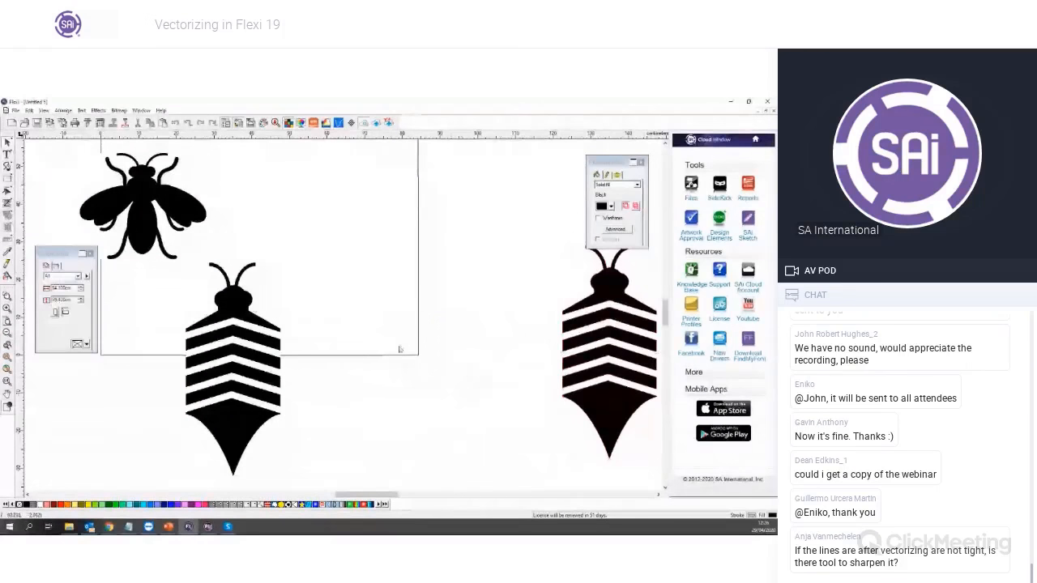
Add the text label "Bezier" below the traced bee and enlarge it to nearly the width of the trace
click(8, 154)
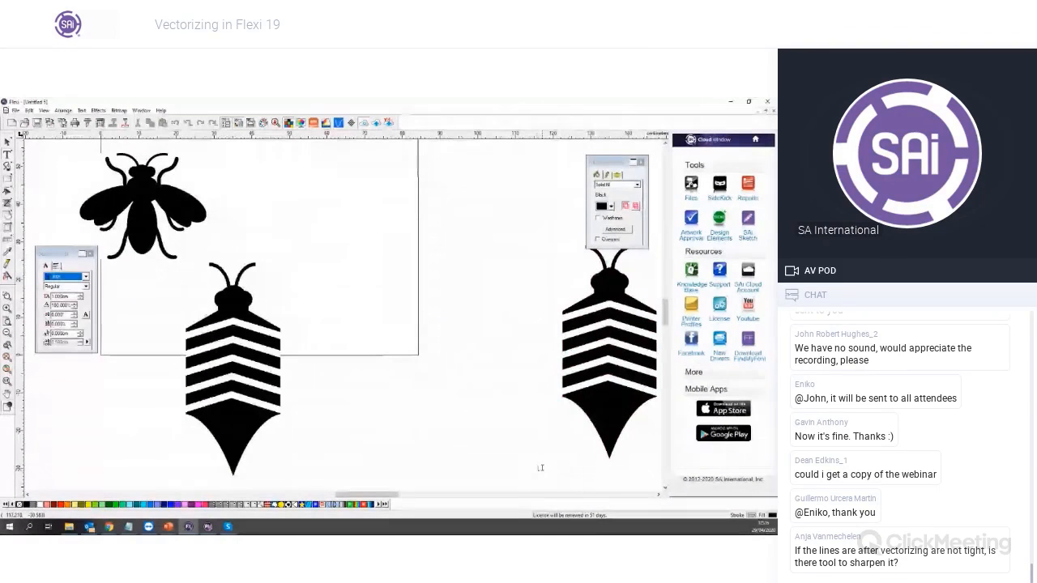
click(542, 468)
text(Bezier)
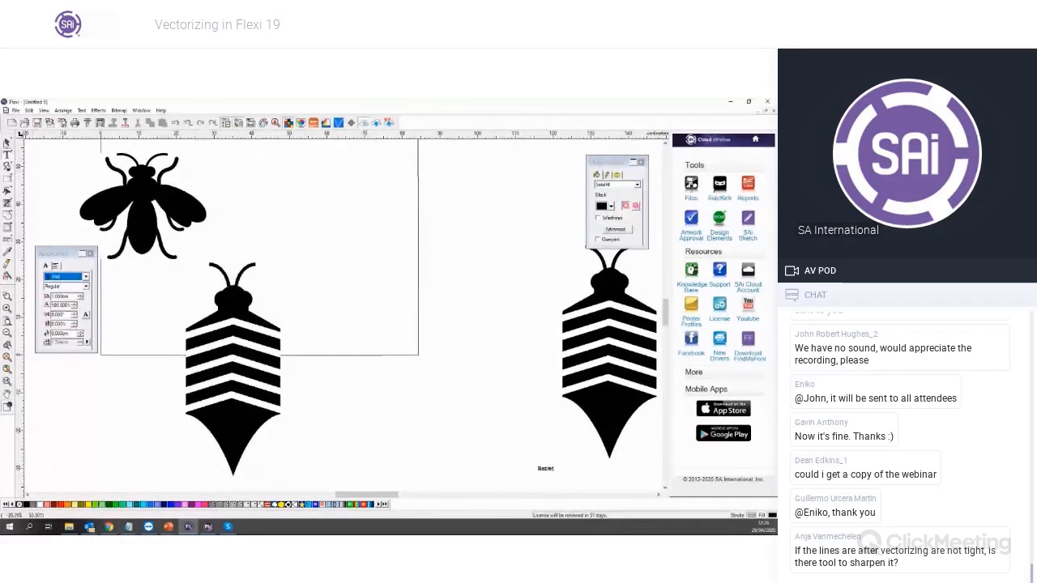
click(8, 142)
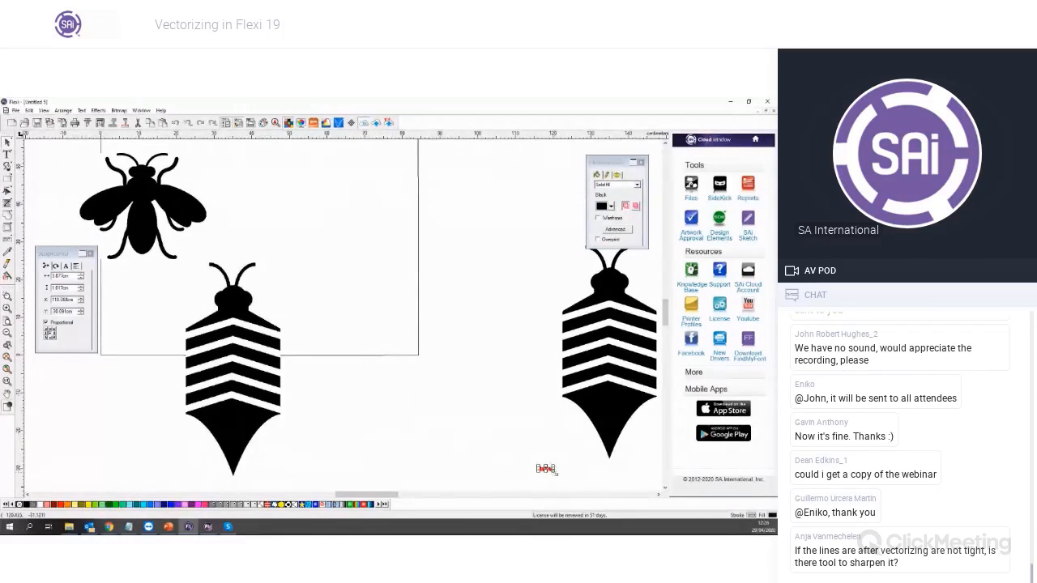
drag(552, 472, 620, 493)
click(609, 421)
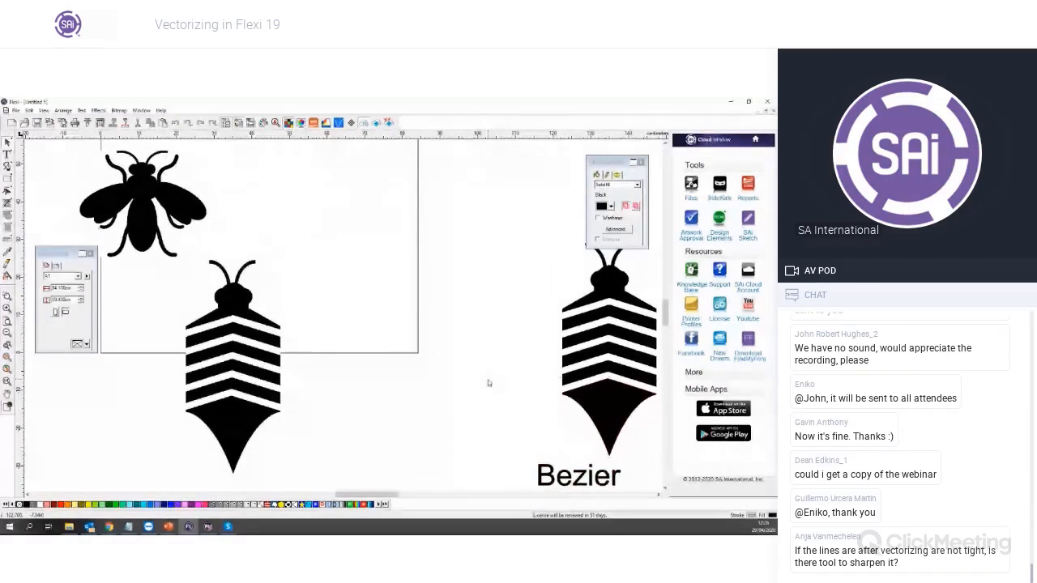
Move the striped bitmap up and right, and vectorize it with Enhanced Corners at tolerance 0.5, noise suppression 100% and corner detection 100%
drag(200, 349, 274, 324)
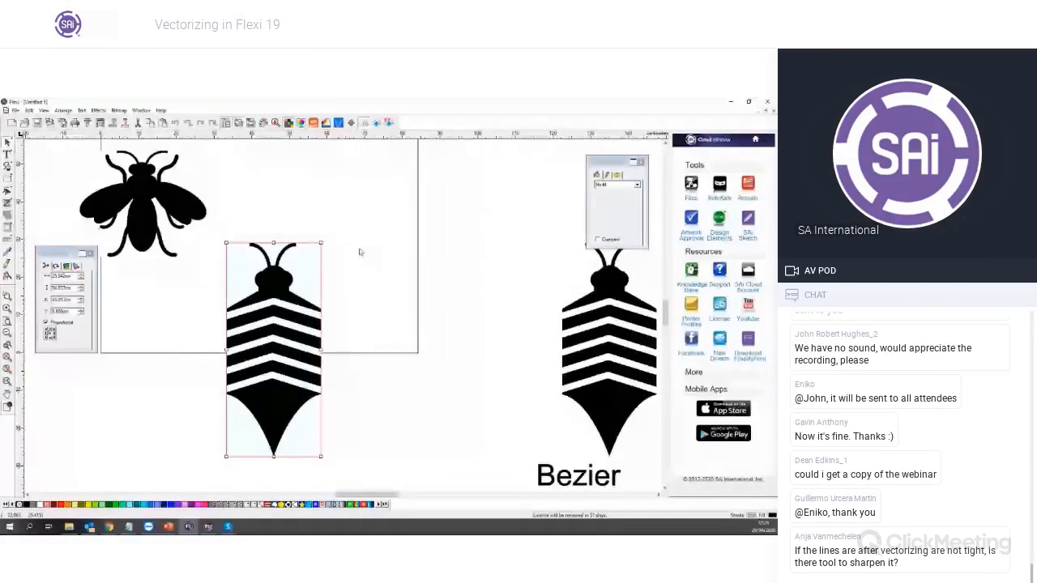
click(118, 110)
mouse_move(154, 182)
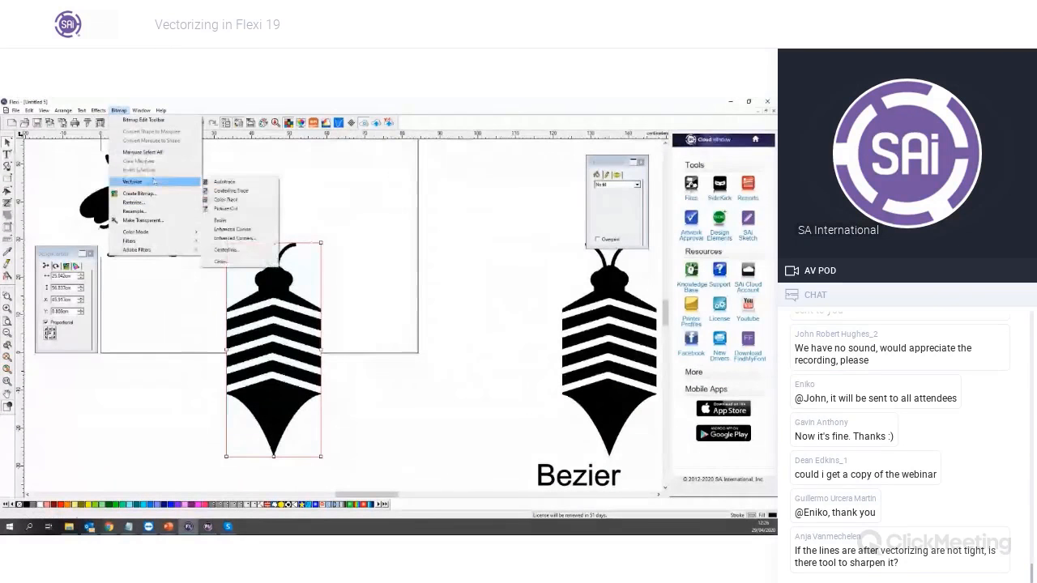
click(243, 238)
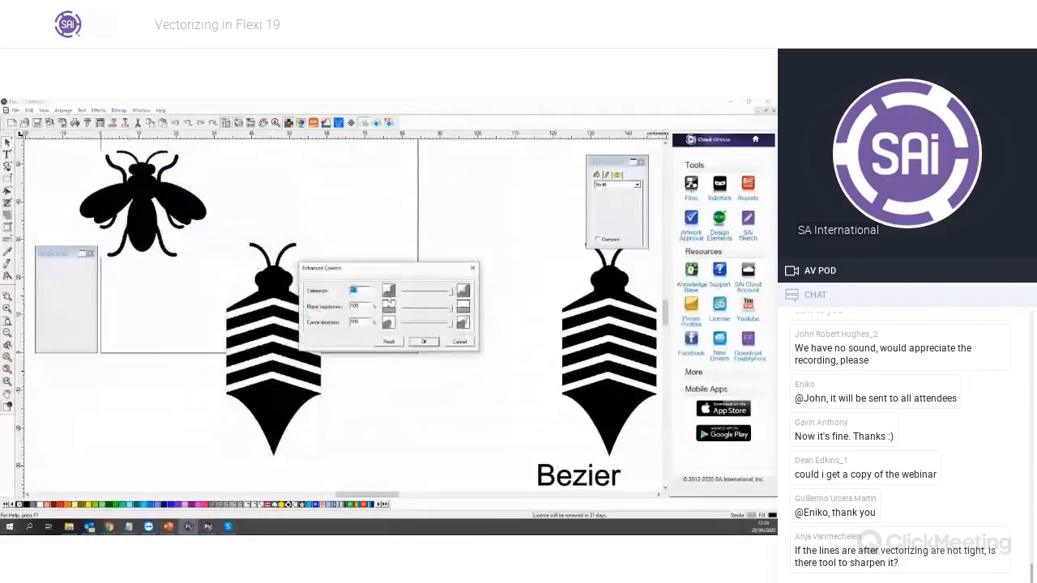
drag(451, 295, 402, 294)
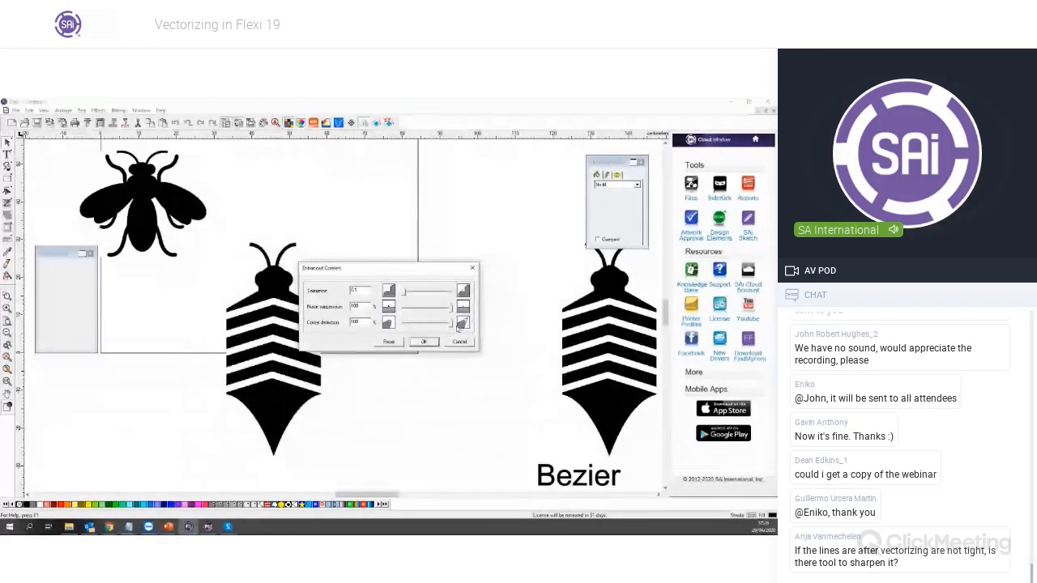
drag(405, 273, 448, 246)
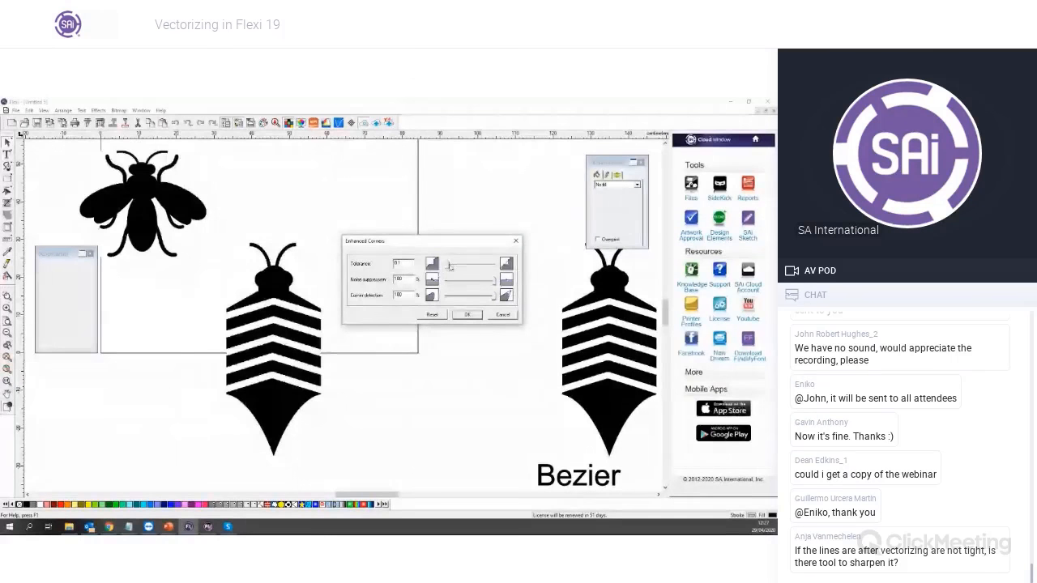
drag(449, 266, 462, 267)
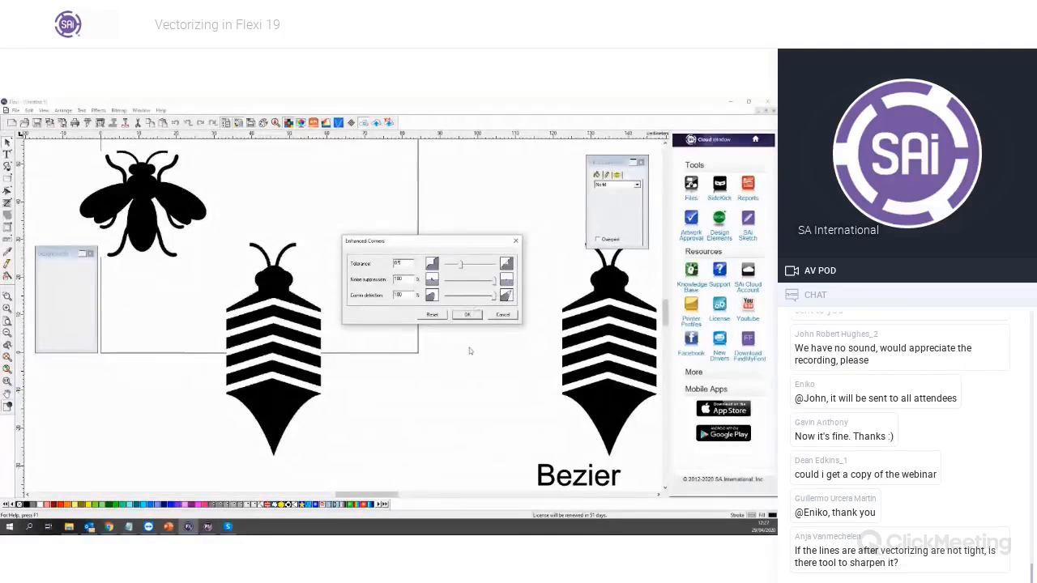
click(462, 316)
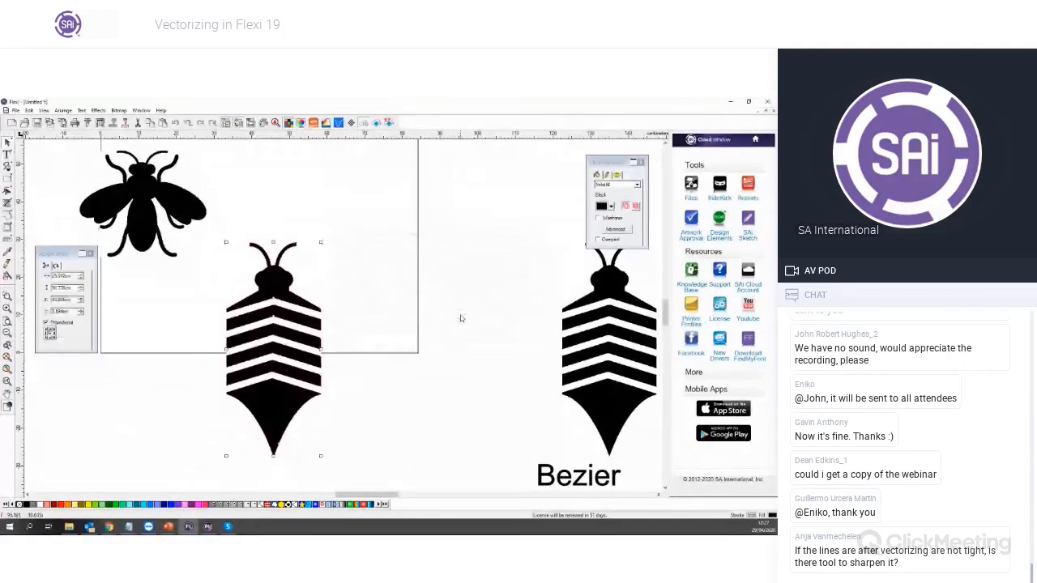
Move the new trace between the bitmap and the Bezier trace, and label it "EH Corners" in enlarged text below
drag(281, 405, 448, 424)
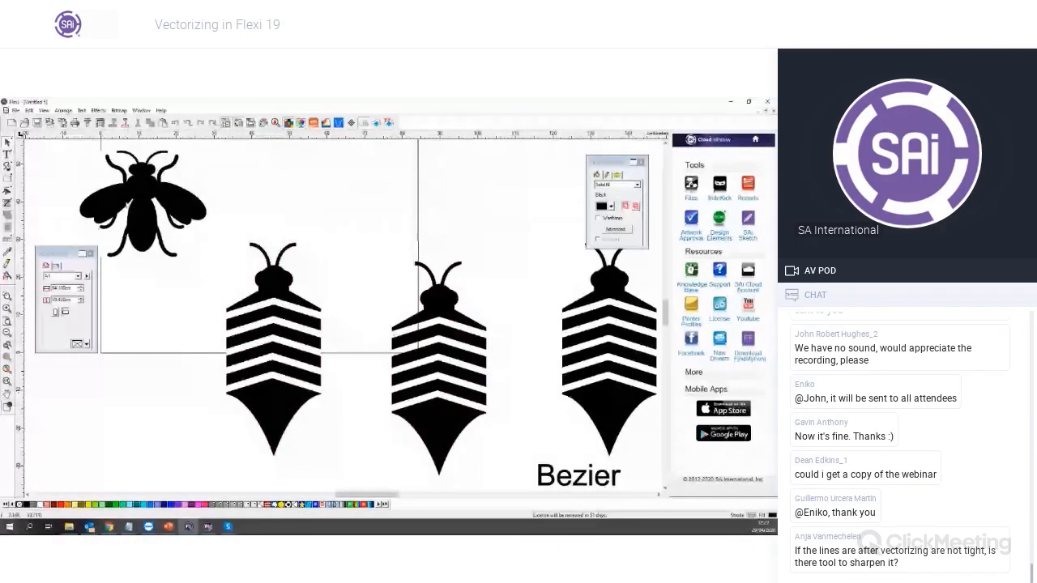
click(7, 154)
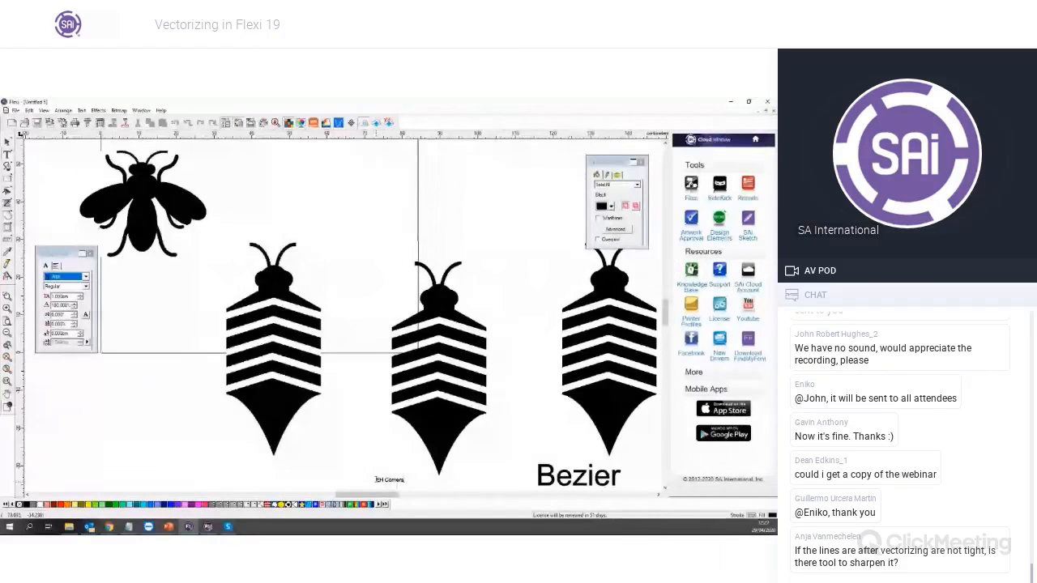
click(393, 481)
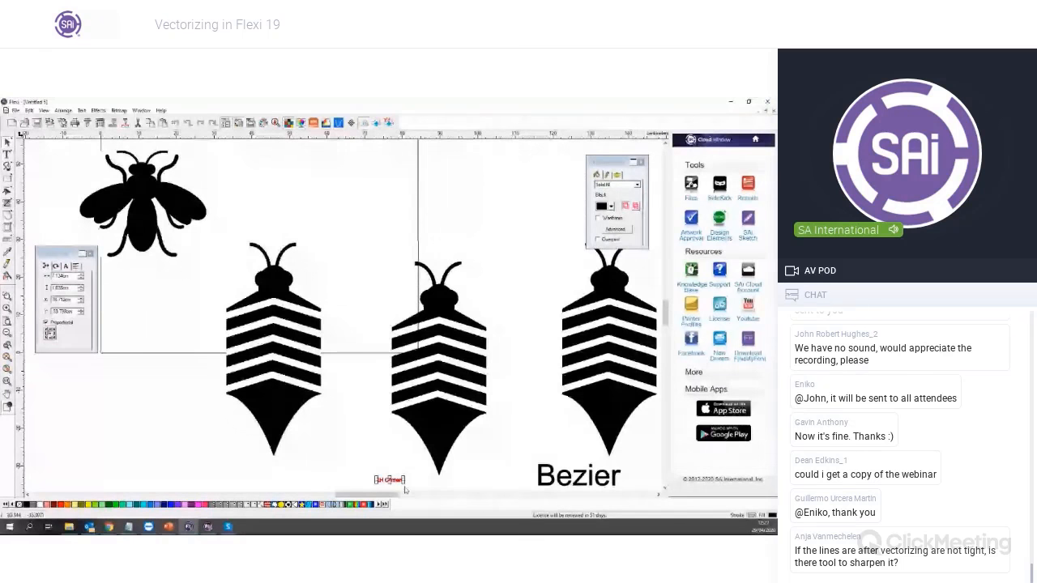
drag(402, 484, 464, 478)
Move the Bezier trace's head piece close beside the Enhanced Corners trace to compare their outer corners
scroll(477, 439, up, 5)
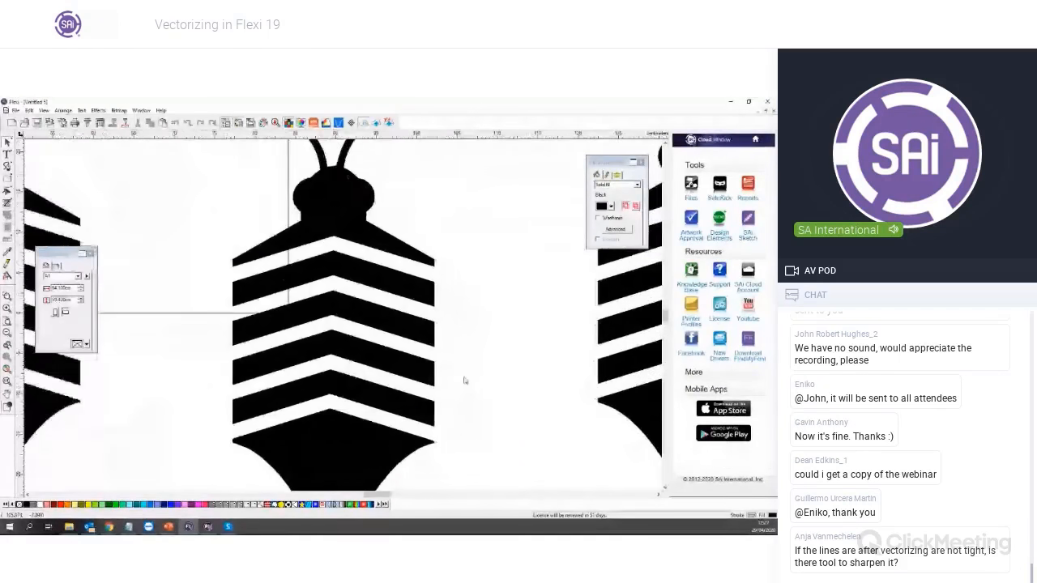
scroll(526, 268, up, 2)
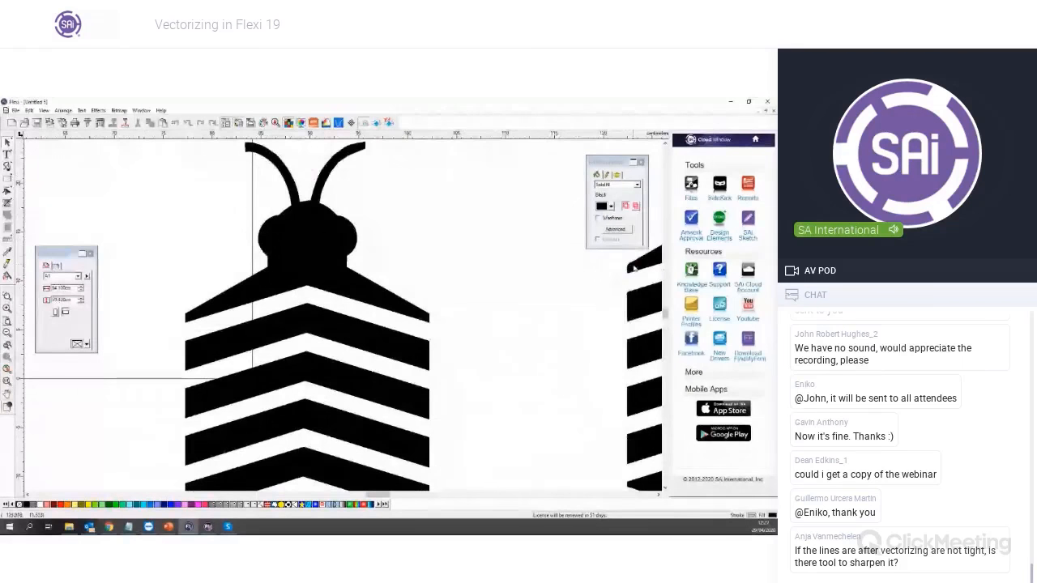
click(635, 269)
drag(549, 298, 438, 319)
click(458, 352)
scroll(439, 304, up, 2)
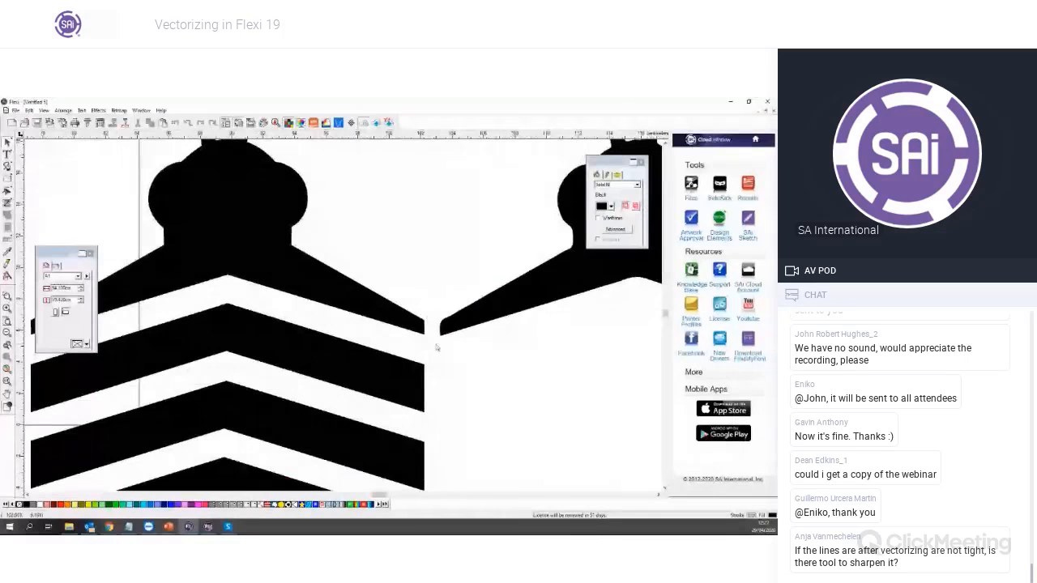
scroll(427, 350, up, 1)
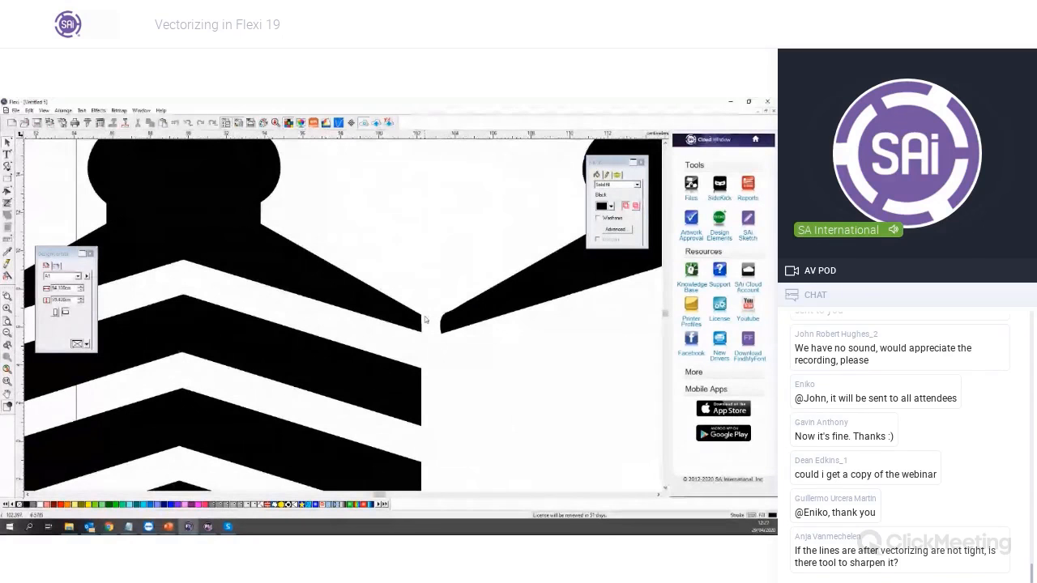
Place the Bezier trace's uppermost separate stripe below its head piece, beside the matching stripes of the Enhanced Corners trace, for comparison
scroll(438, 356, down, 2)
scroll(410, 413, down, 2)
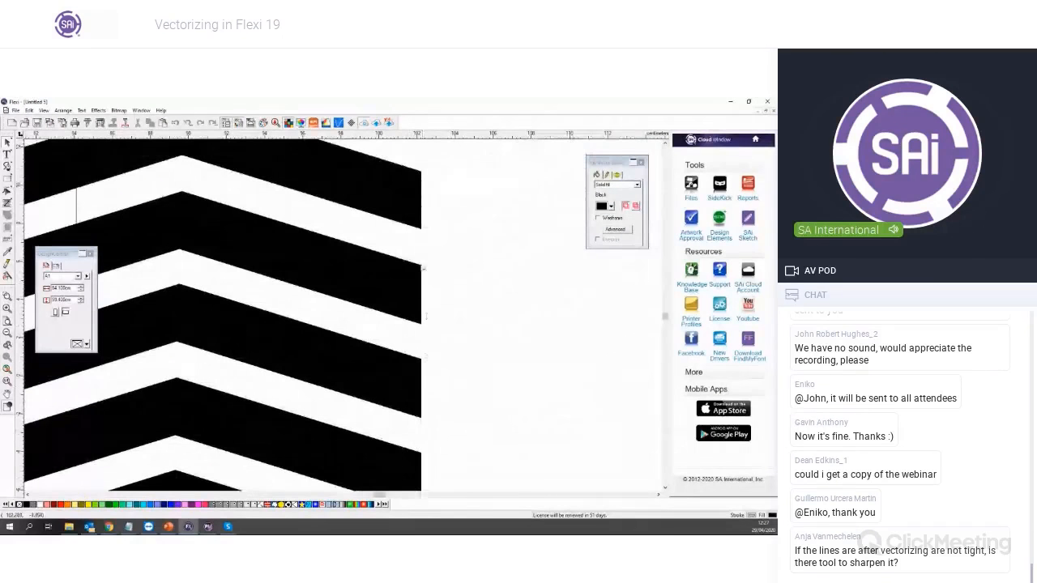
scroll(415, 389, down, 2)
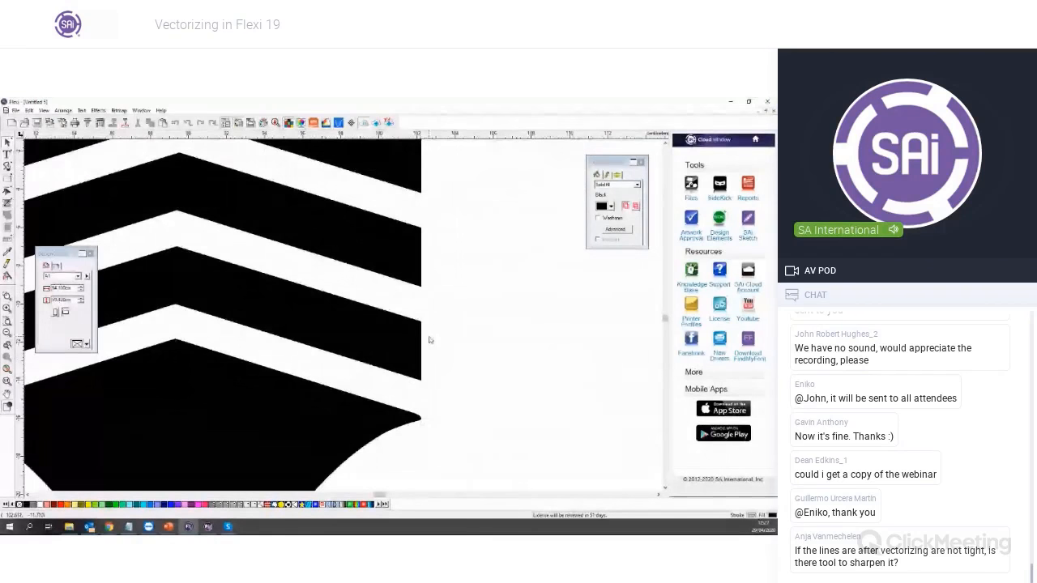
scroll(429, 340, up, 8)
scroll(429, 340, down, 3)
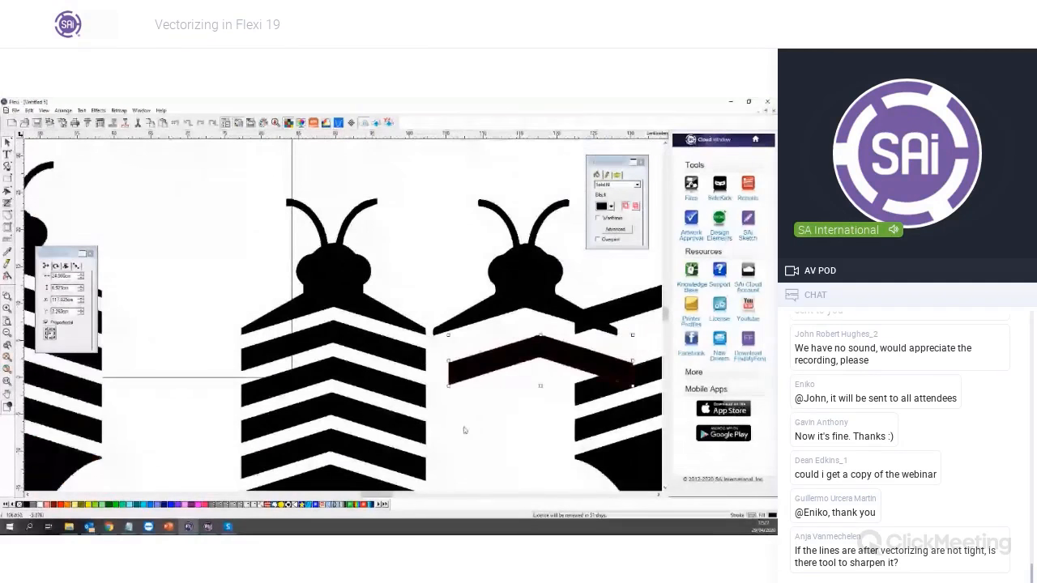
scroll(393, 350, up, 2)
scroll(394, 350, up, 1)
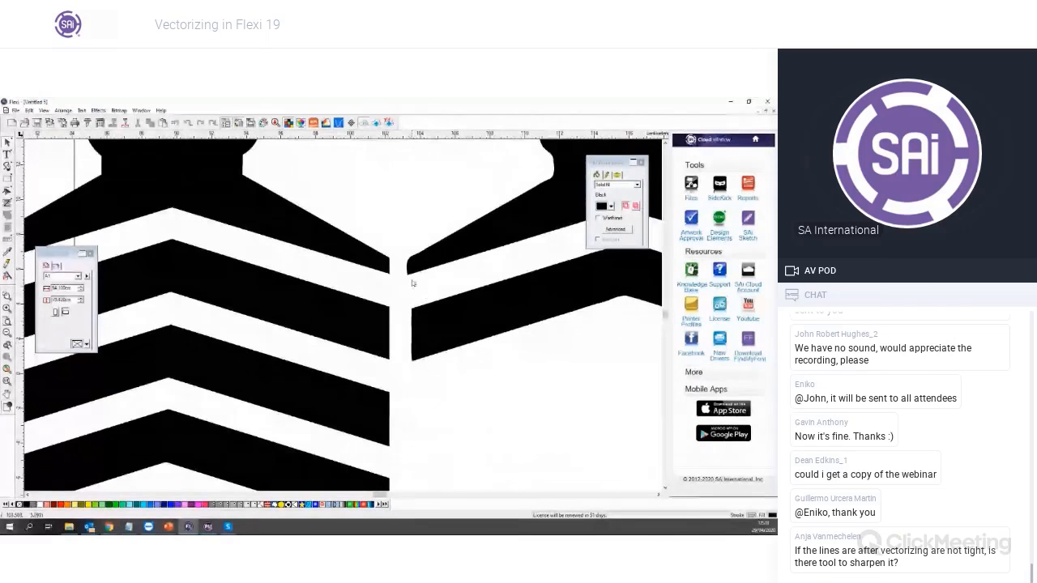
scroll(412, 283, up, 2)
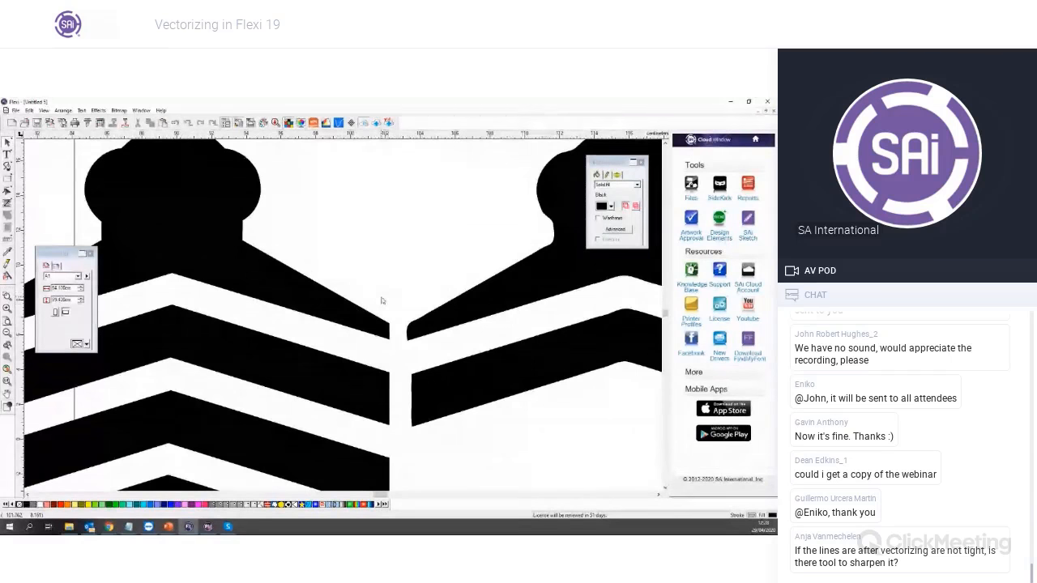
Undo the moves of the Bezier trace's separate stripe and head piece
scroll(382, 300, down, 2)
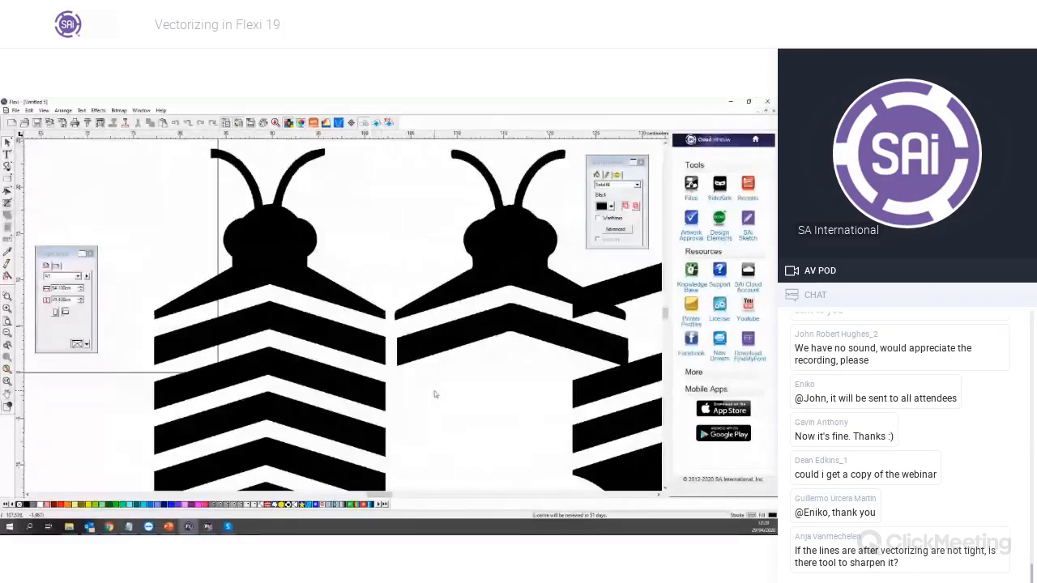
scroll(435, 395, down, 6)
scroll(492, 320, down, 3)
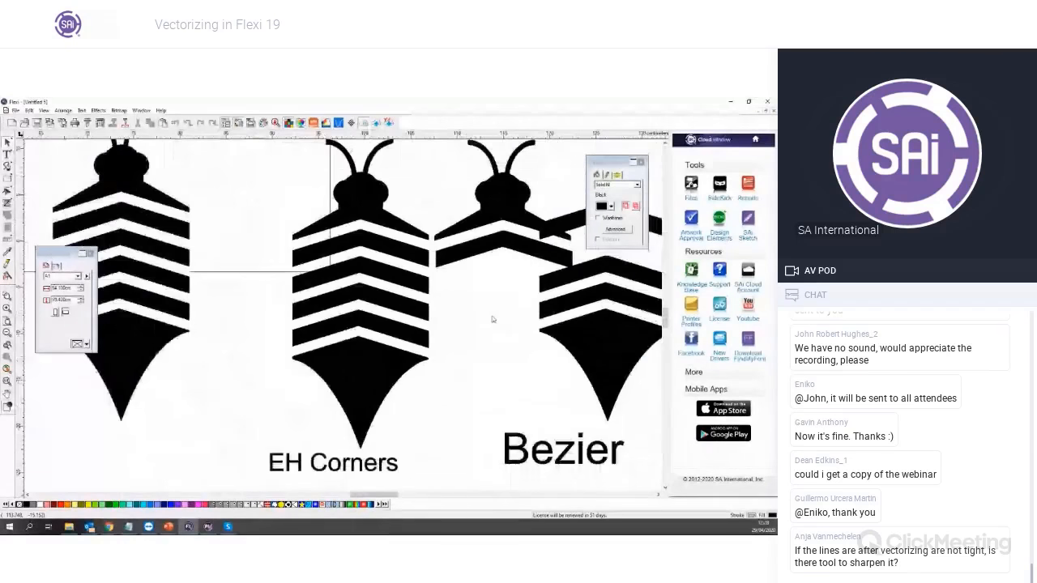
scroll(491, 319, down, 1)
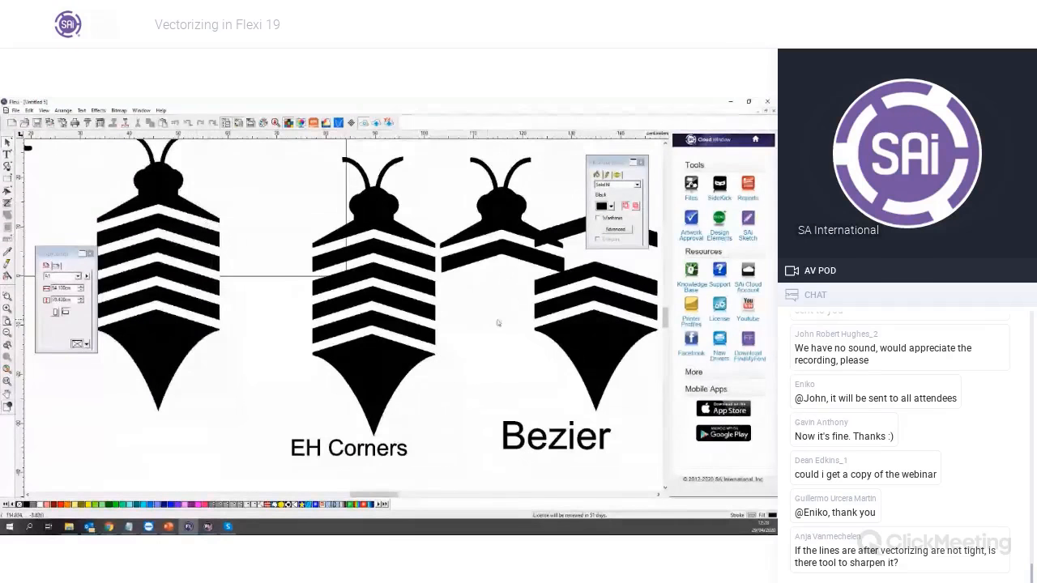
key(ctrl+z)
key(ctrl+z)
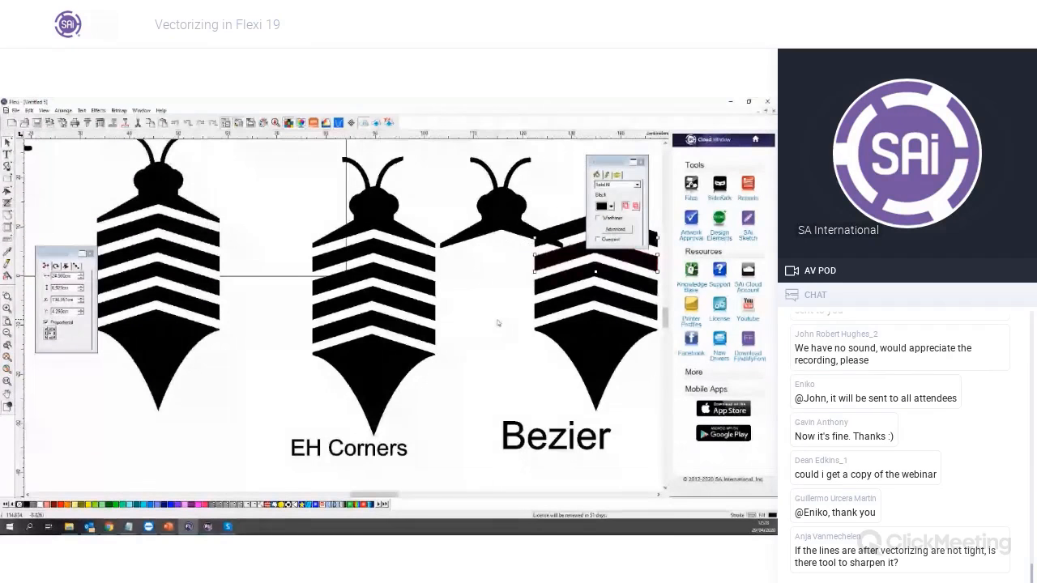
key(ctrl+z)
key(ctrl+z)
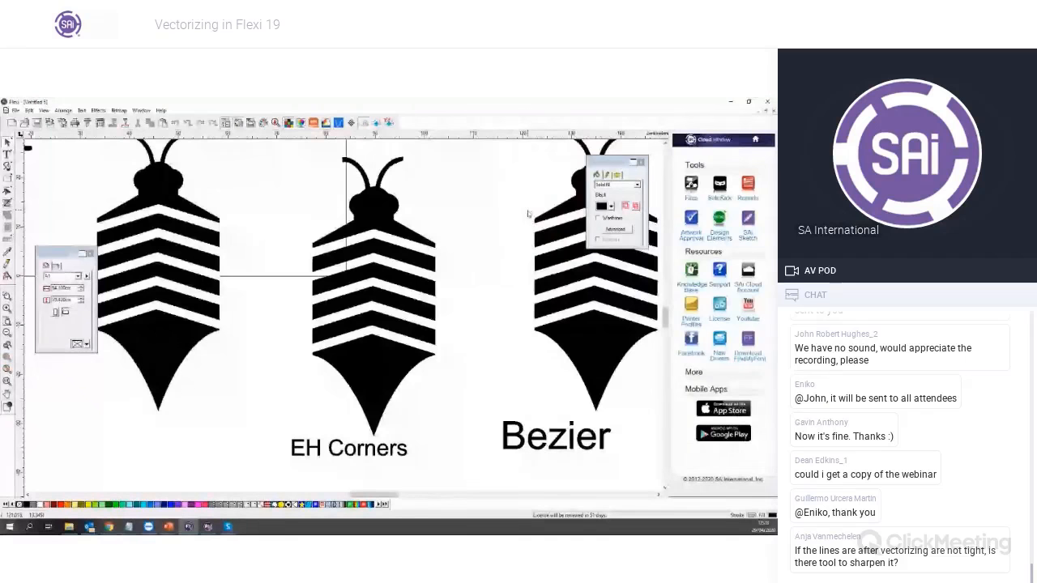
Move only the Bezier trace's head piece beside the Enhanced Corners head, leaving a narrow gap between their outer corners
scroll(528, 214, up, 2)
drag(541, 243, 363, 284)
scroll(384, 318, up, 2)
click(363, 335)
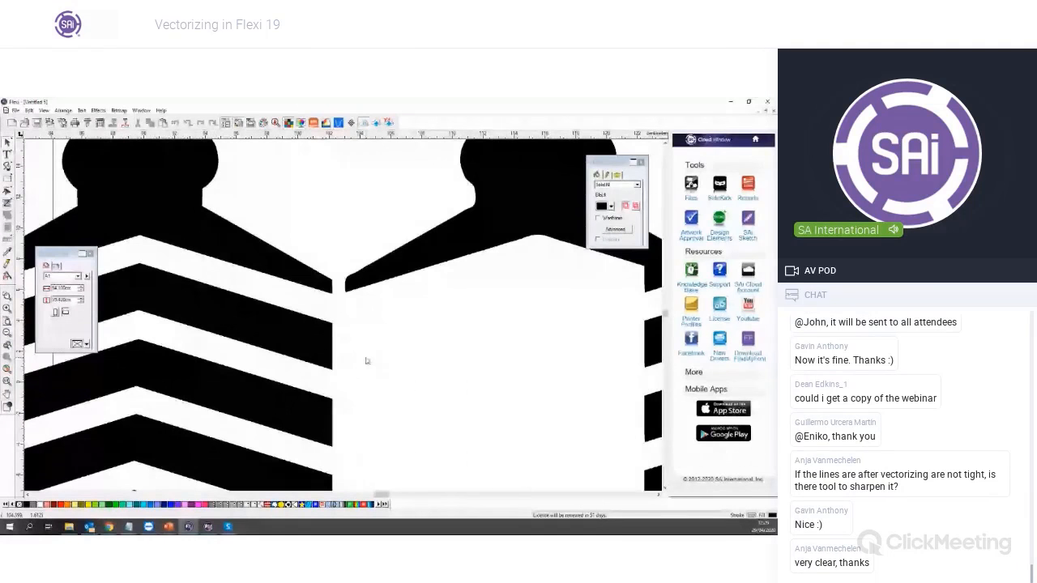
Move the striped bitmap up, between the winged bee and the Enhanced Corners trace
scroll(367, 360, down, 5)
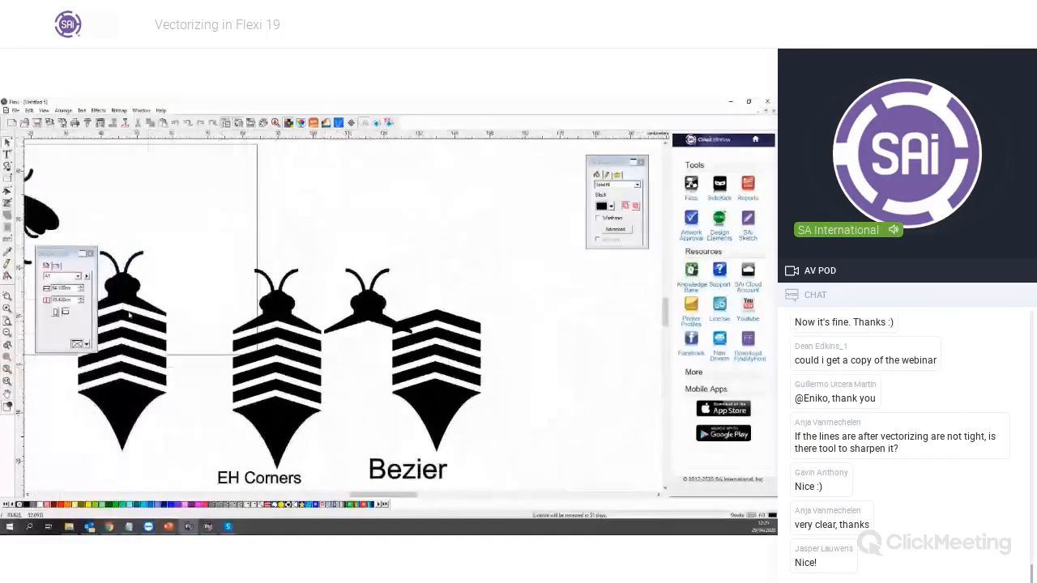
scroll(129, 316, up, 2)
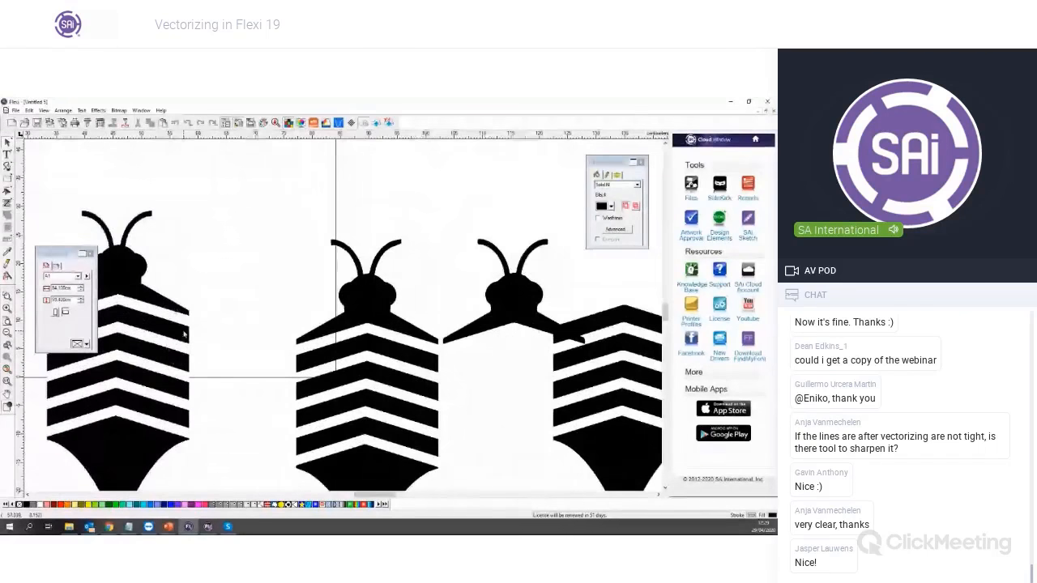
click(184, 333)
drag(158, 337, 213, 238)
scroll(226, 237, down, 2)
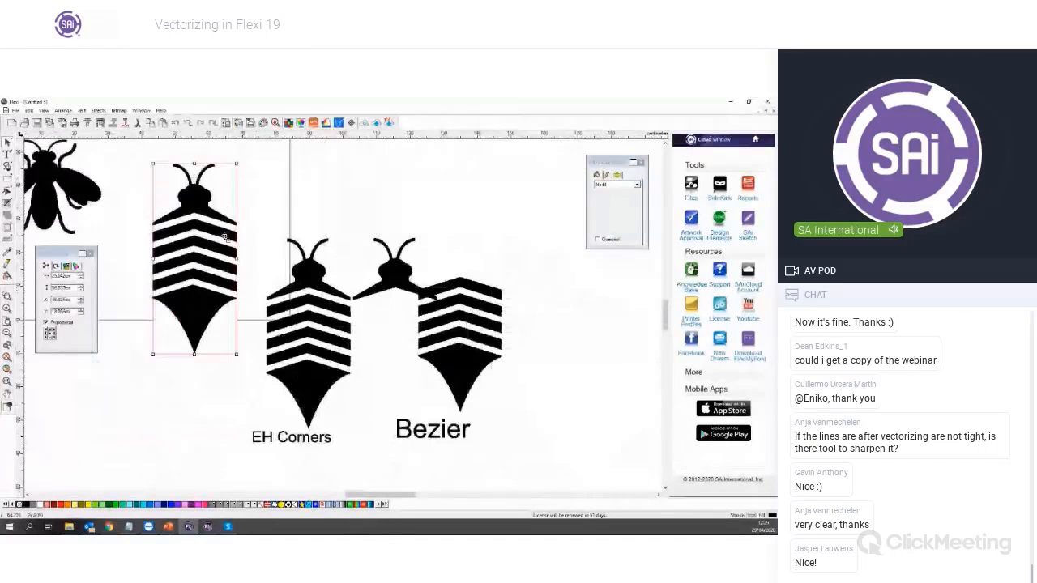
click(355, 355)
Move the striped bitmap down beside the Enhanced Corners trace, and compare that trace's corners with the Bezier head piece
scroll(288, 295, up, 2)
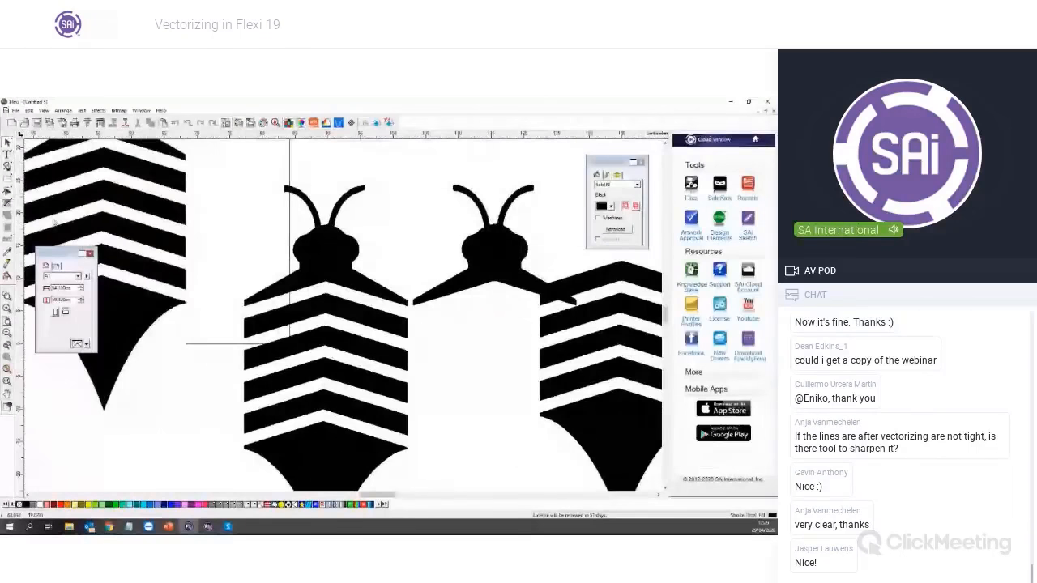
scroll(116, 212, down, 1)
scroll(116, 212, down, 1)
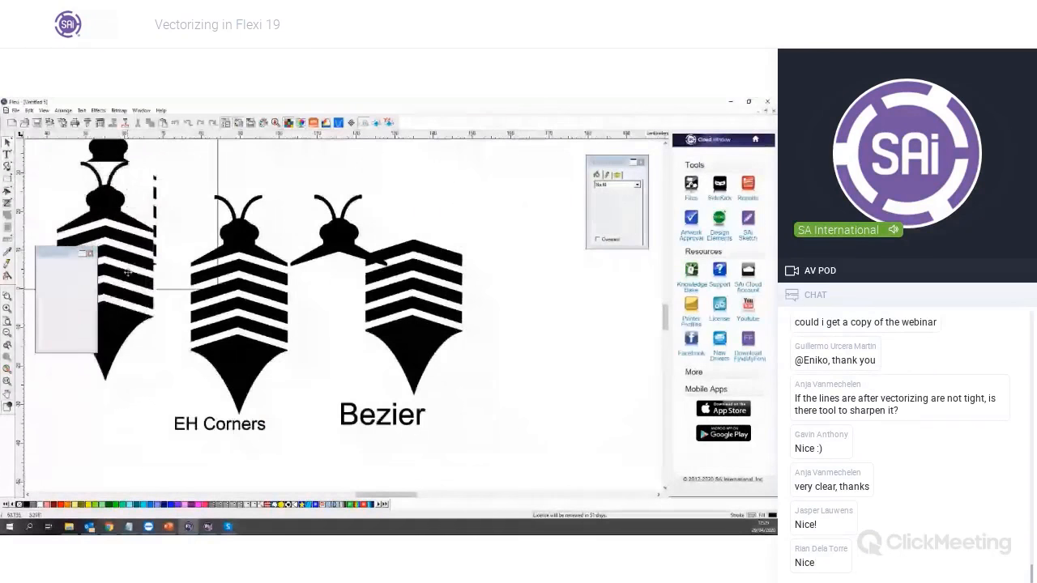
scroll(235, 352, up, 2)
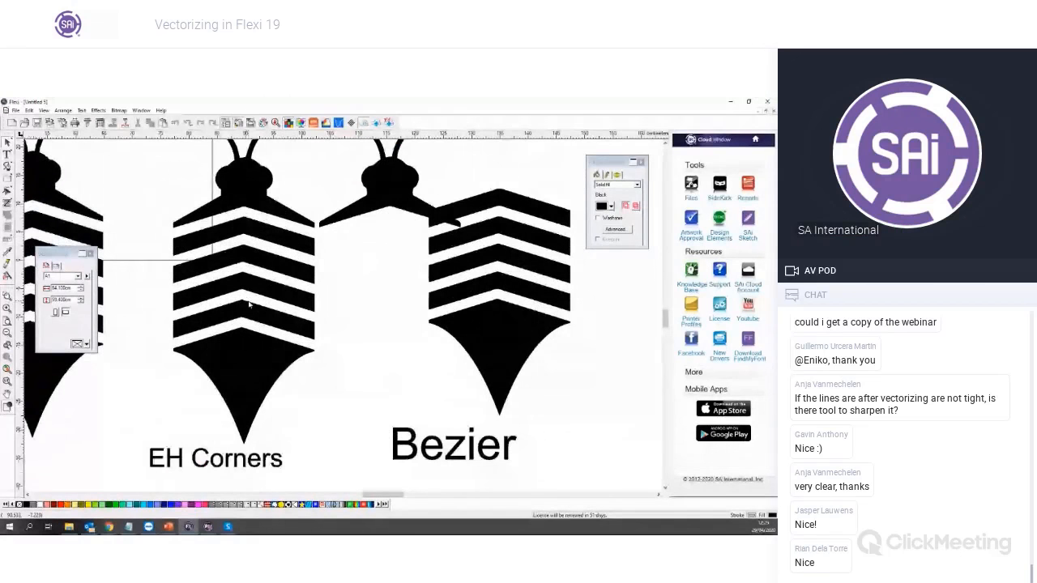
scroll(319, 312, up, 2)
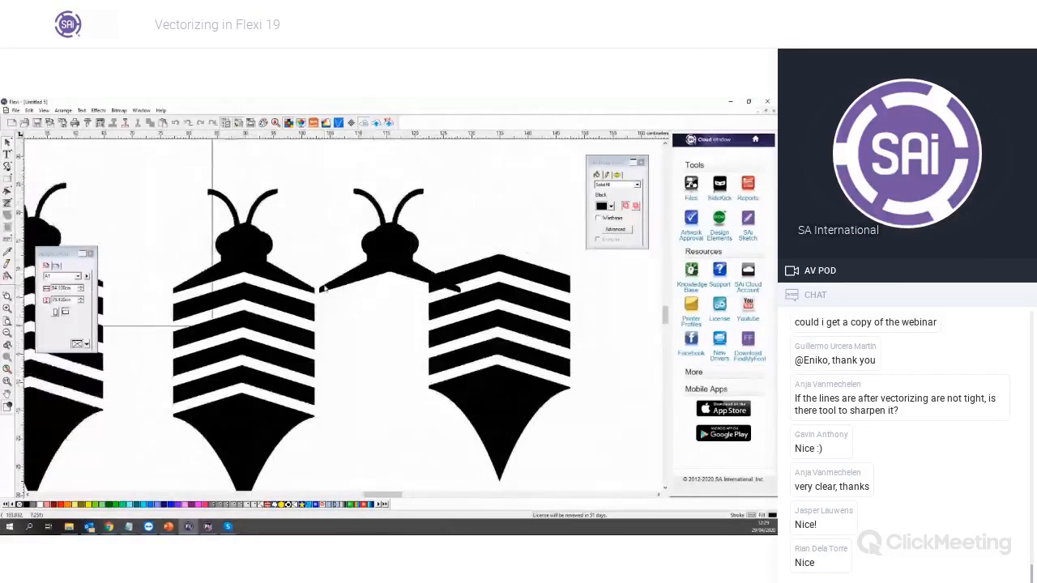
scroll(318, 312, up, 1)
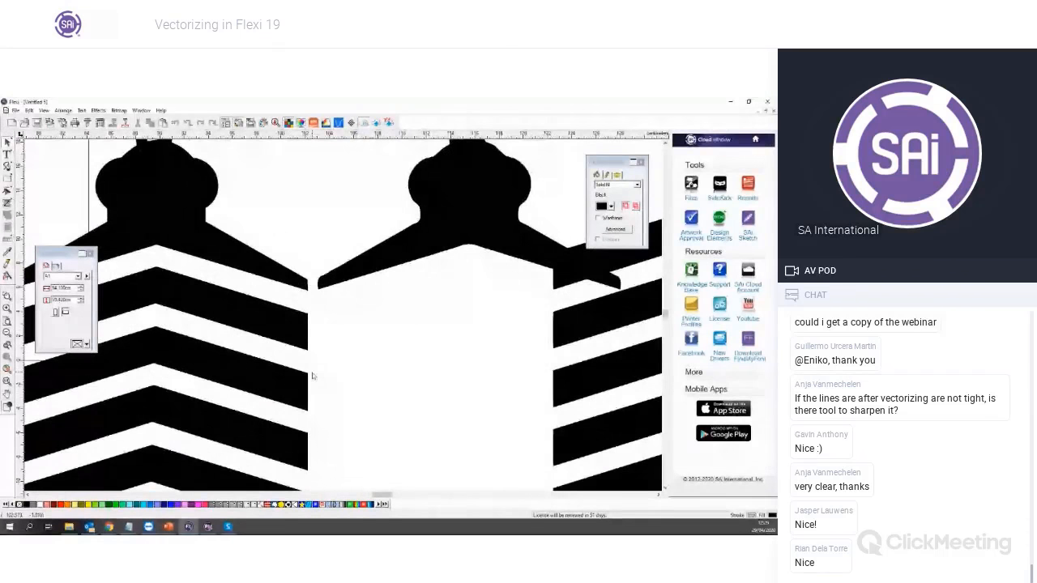
scroll(316, 312, down, 1)
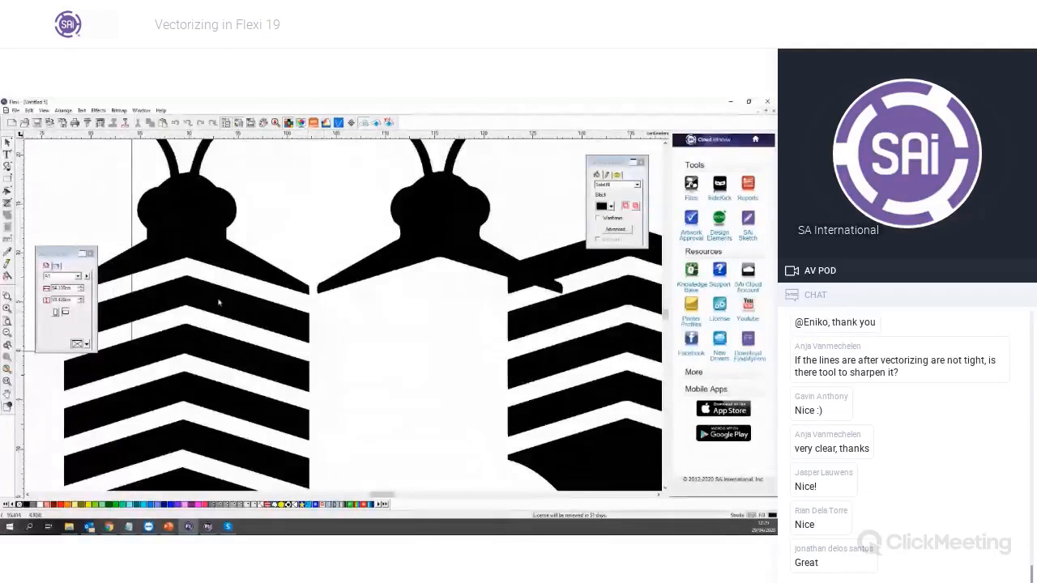
scroll(412, 329, down, 2)
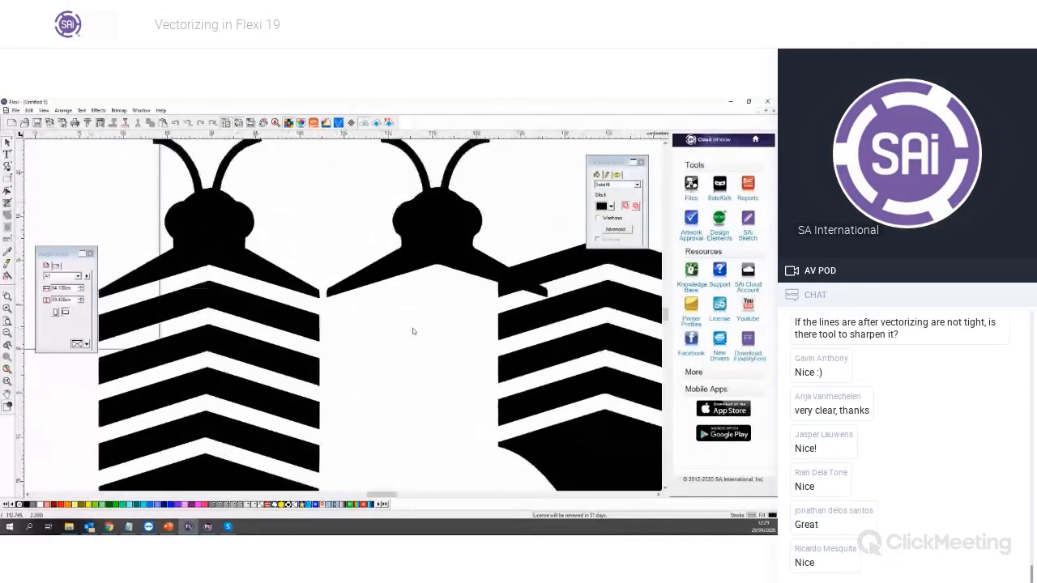
Move the winged bee bitmap up and across, above the striped bees, and select all the striped bees with their labels
click(374, 277)
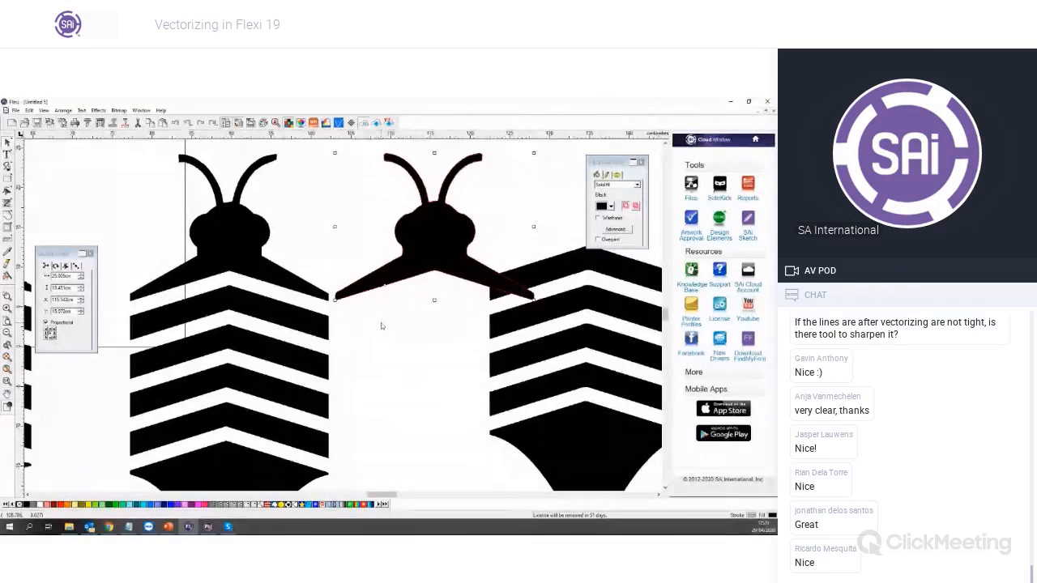
click(400, 315)
scroll(400, 315, down, 3)
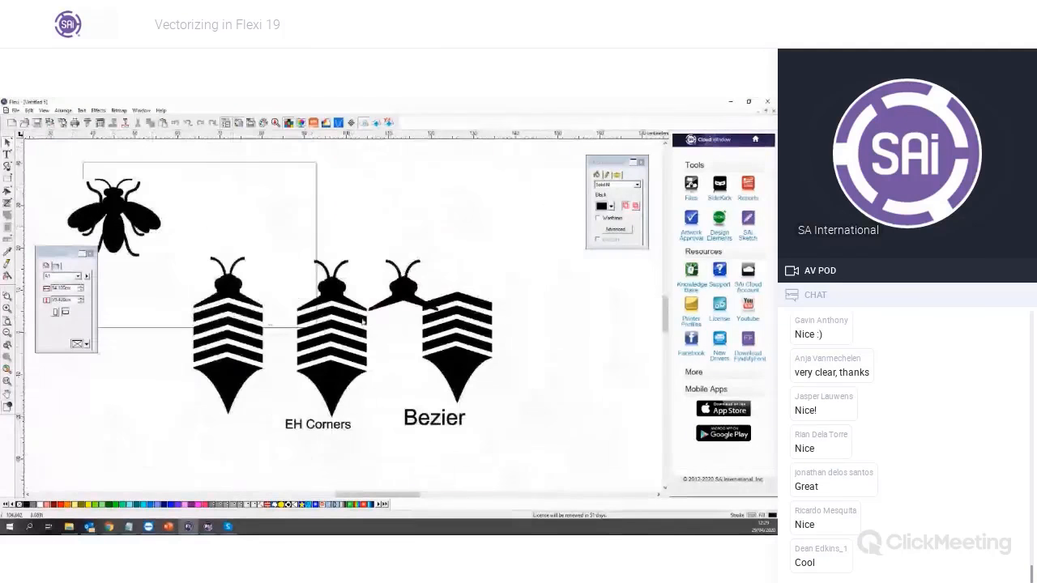
click(187, 214)
drag(189, 248, 500, 438)
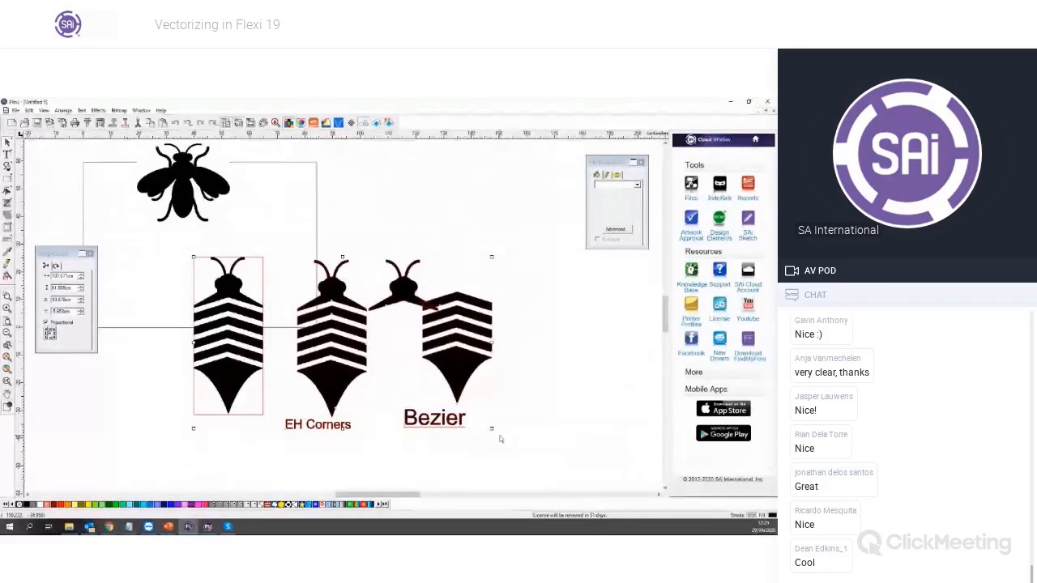
Move the Bezier trace's striped body back under its head piece, next to the Enhanced Corners trace
click(440, 280)
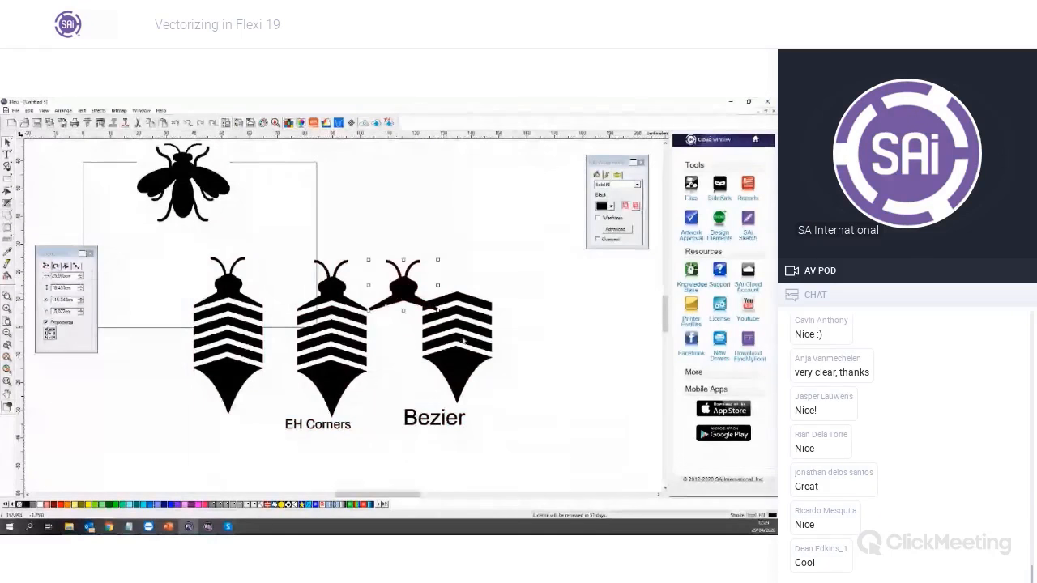
drag(495, 408, 464, 287)
drag(458, 297, 410, 318)
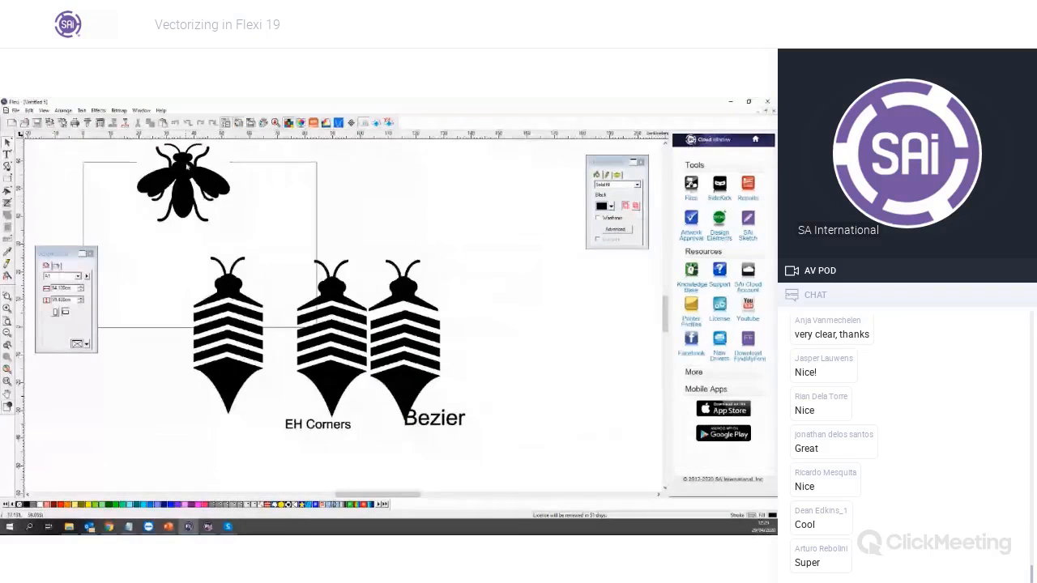
Move the winged bee bitmap clear of the striped bees, and delete all the striped bees and their labels
click(213, 192)
scroll(212, 195, up, 6)
drag(239, 303, 266, 289)
scroll(424, 241, down, 5)
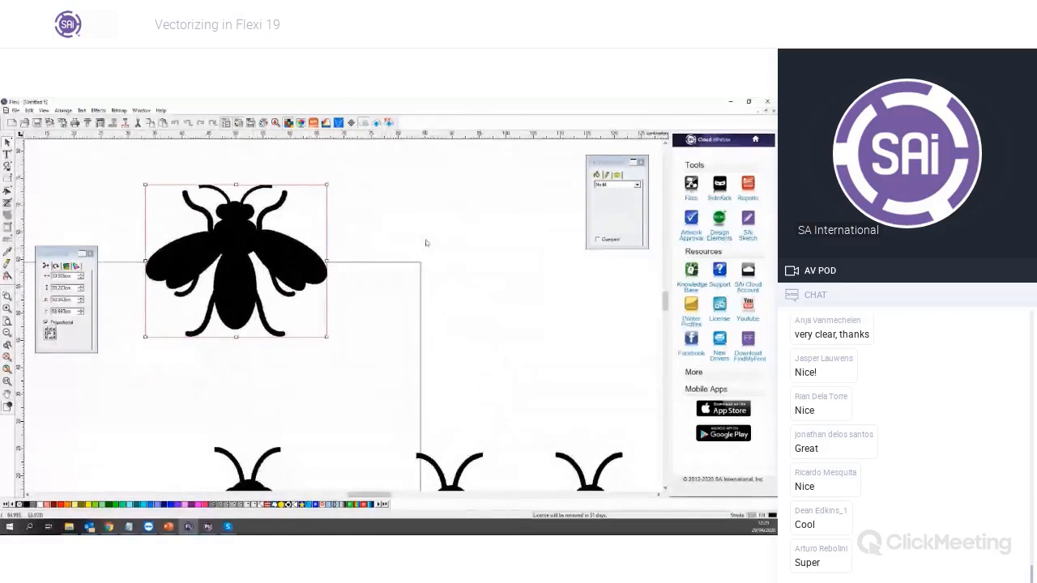
drag(310, 220, 549, 383)
key(Delete)
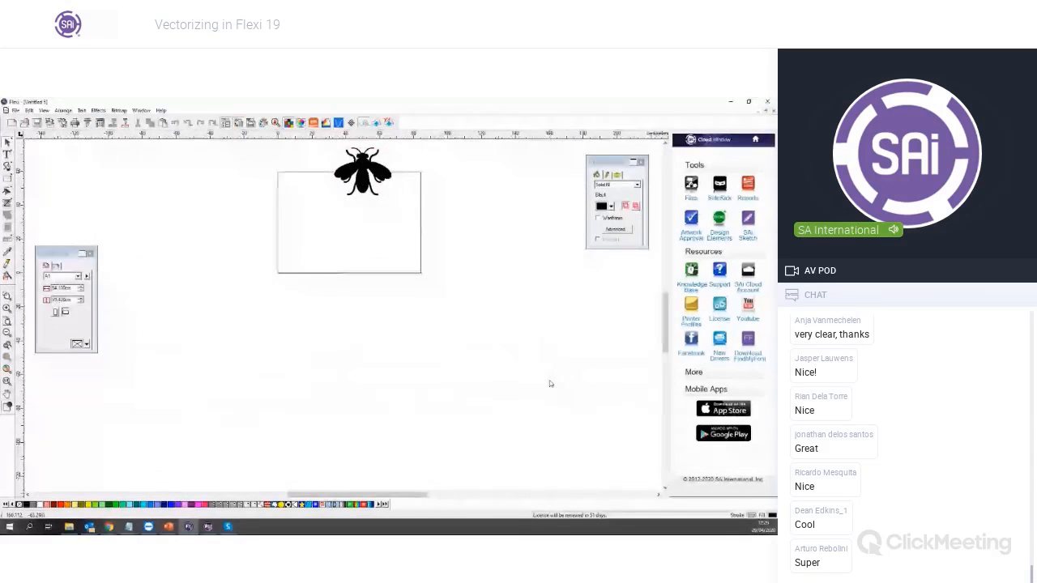
Move the winged bee bitmap into the upper-left corner of the page
scroll(398, 225, up, 3)
click(364, 294)
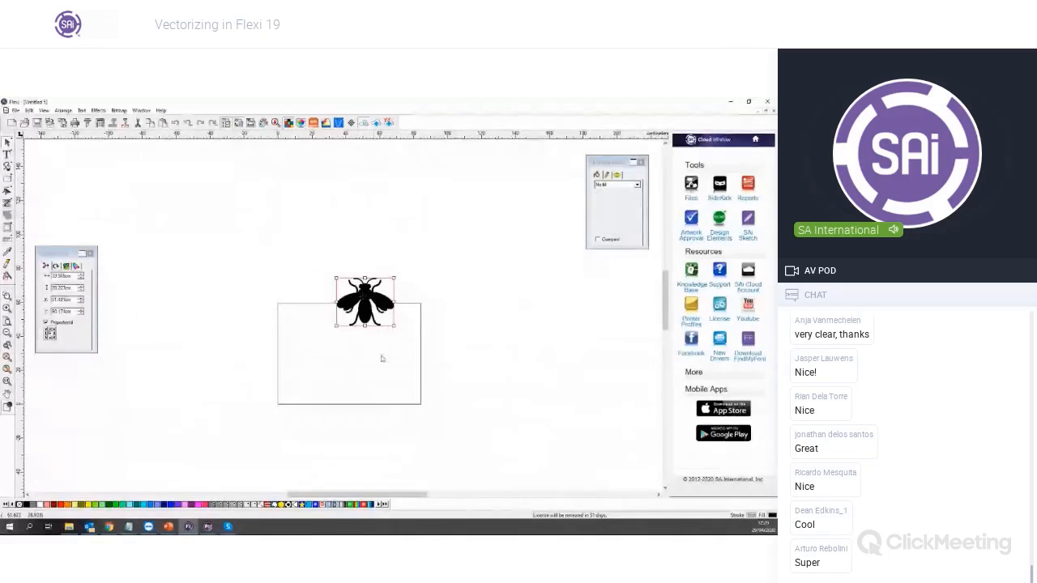
drag(364, 301, 307, 341)
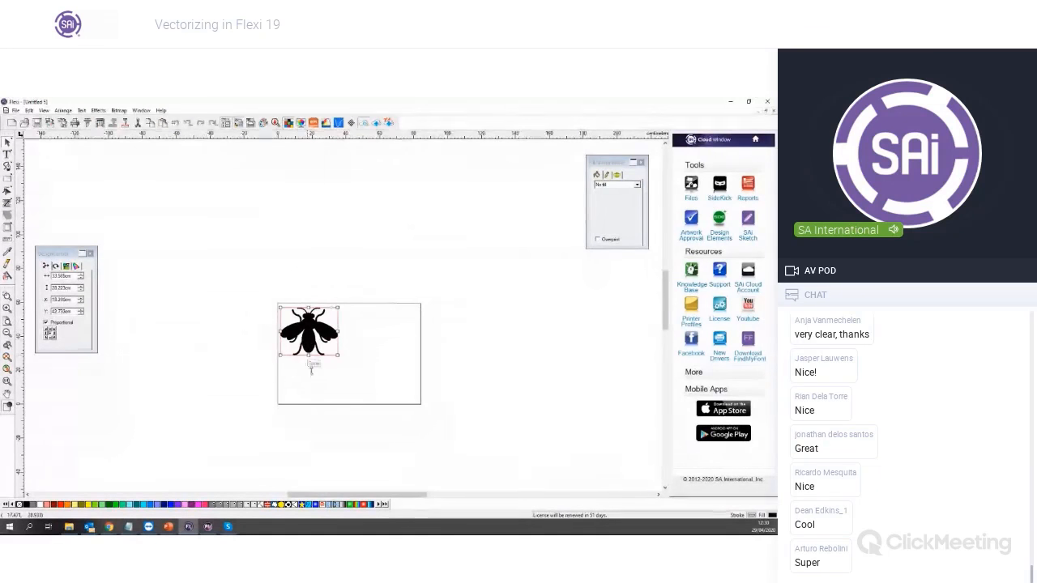
click(311, 365)
scroll(302, 348, up, 4)
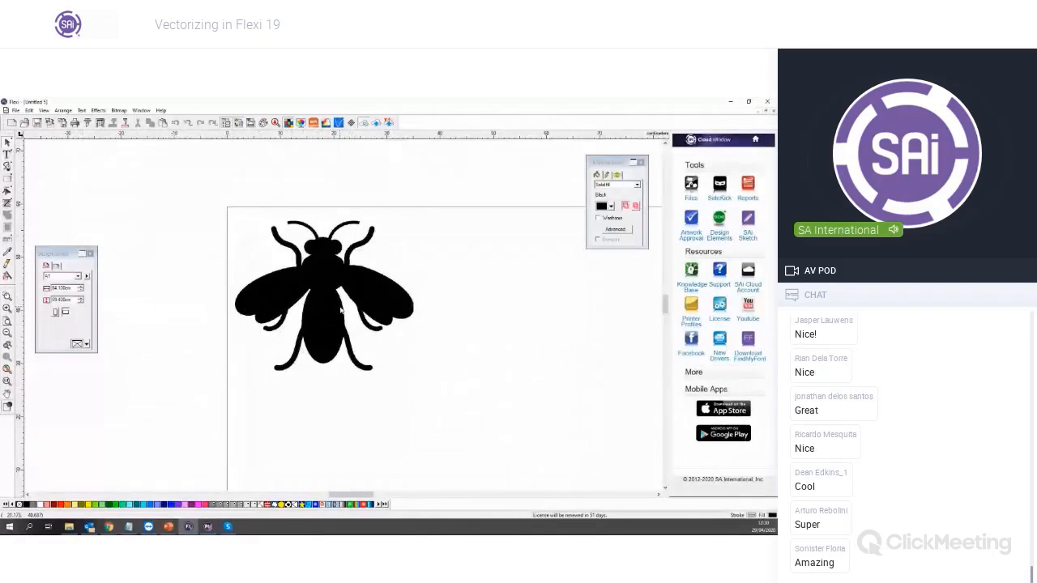
Vectorize the winged bee bitmap with AutoTrace, and place the traced outline to the right of the bitmap
click(341, 310)
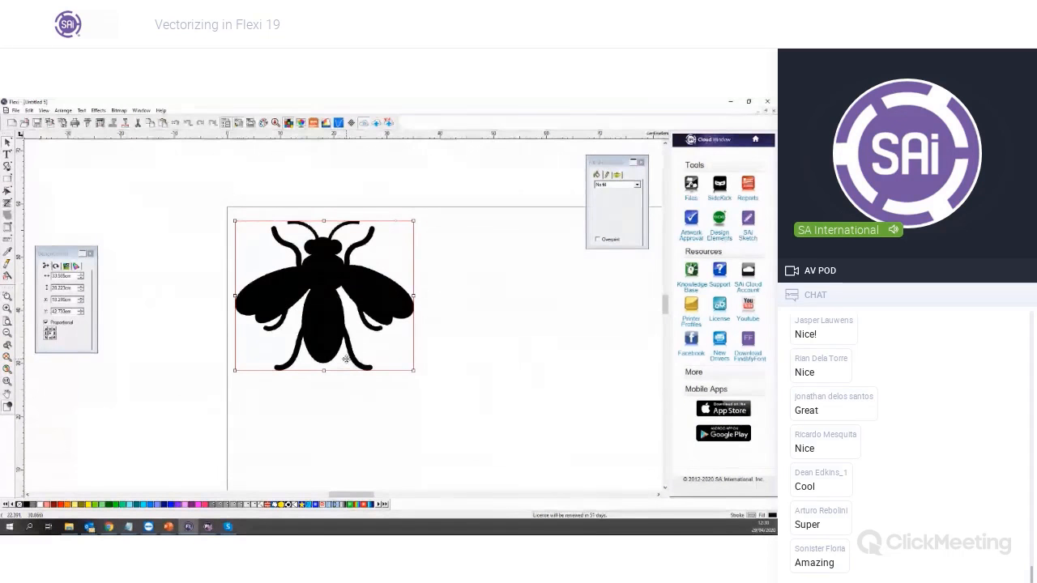
click(119, 111)
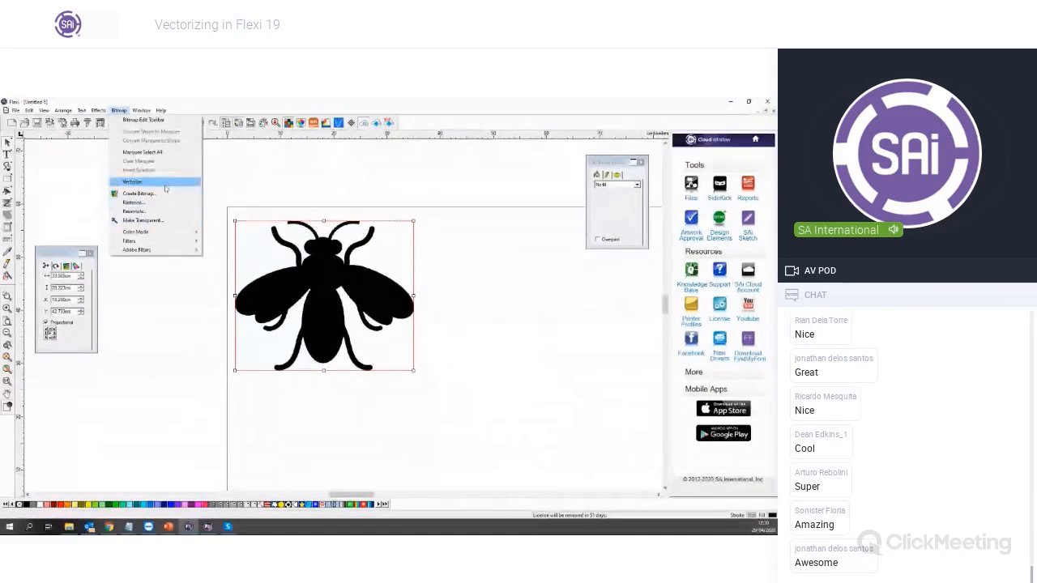
mouse_move(166, 188)
click(229, 182)
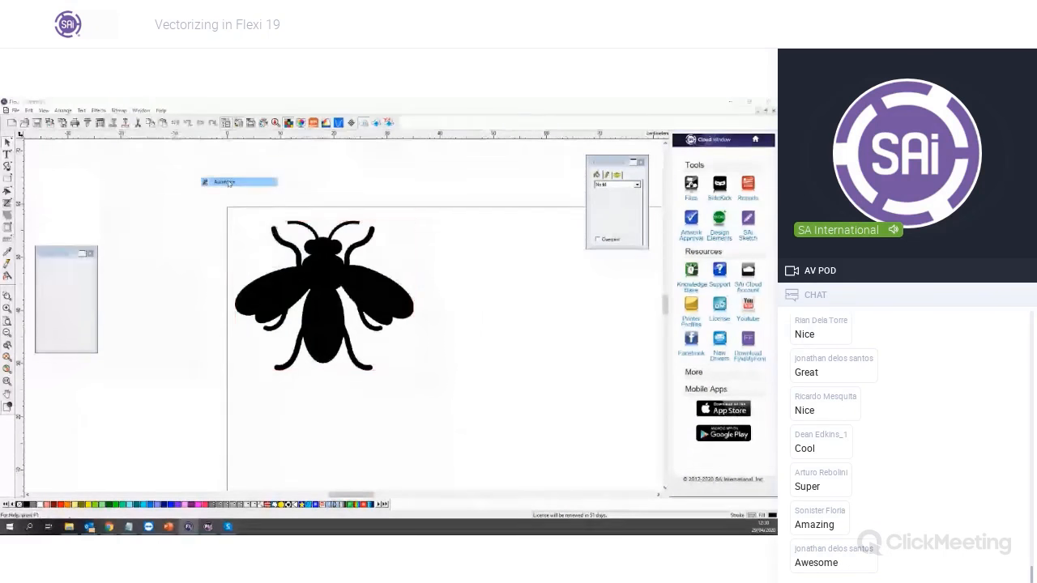
drag(214, 190, 465, 387)
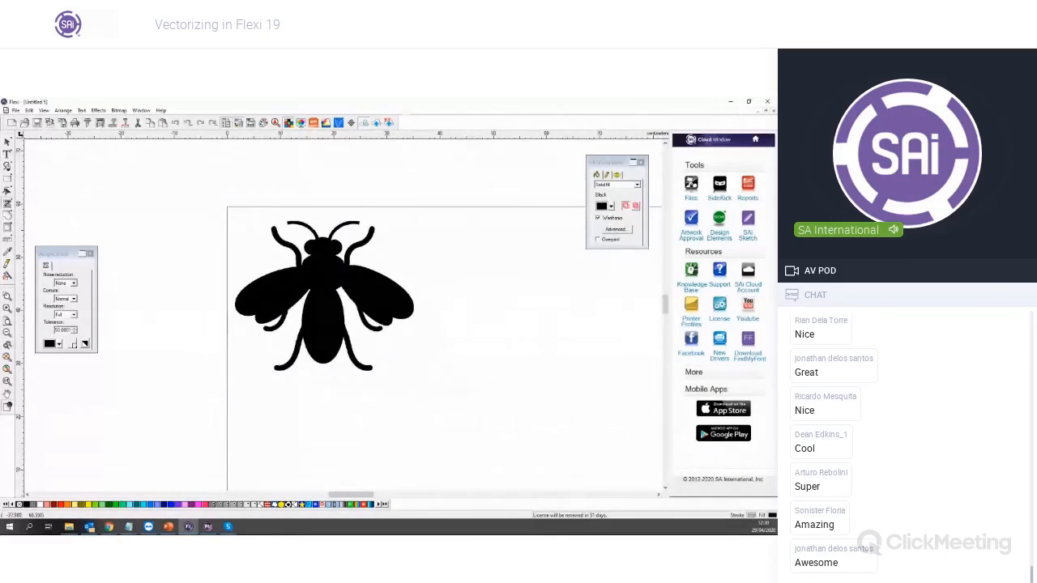
click(7, 142)
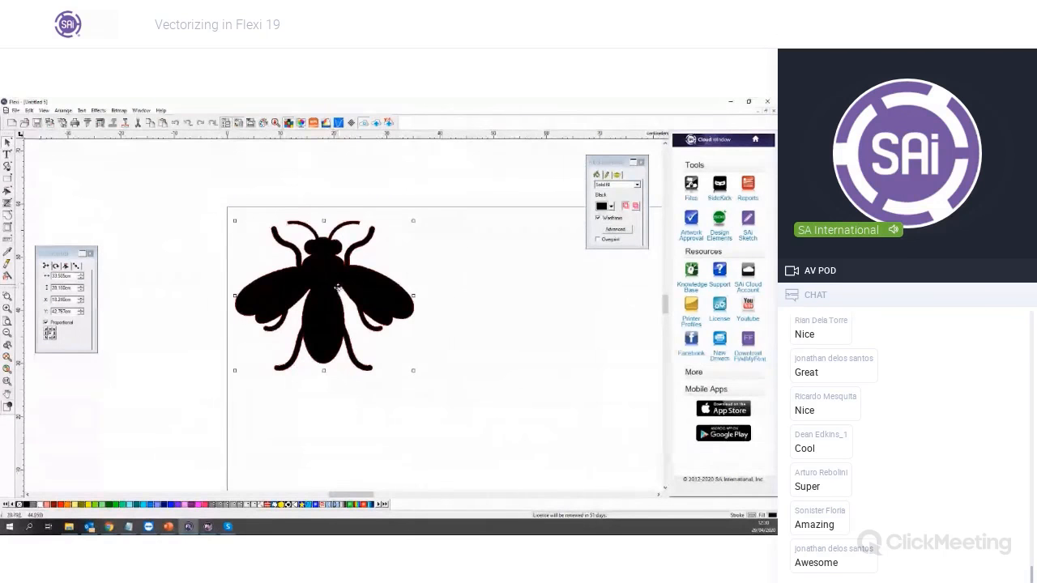
drag(476, 299, 536, 296)
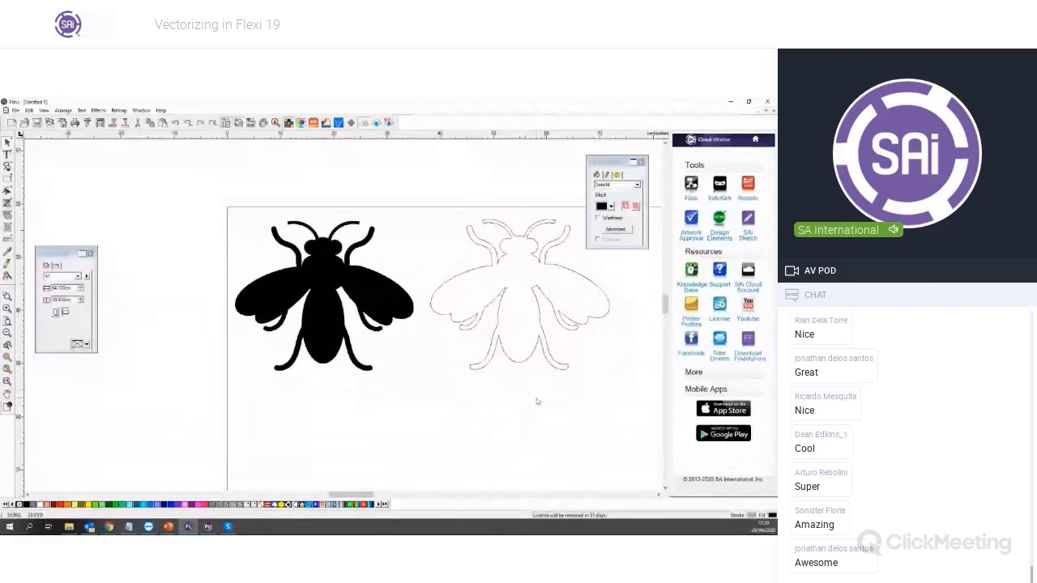
Examine the wing and leg contours of the AutoTrace outline closely for jagged, stepped edges
scroll(448, 346, up, 3)
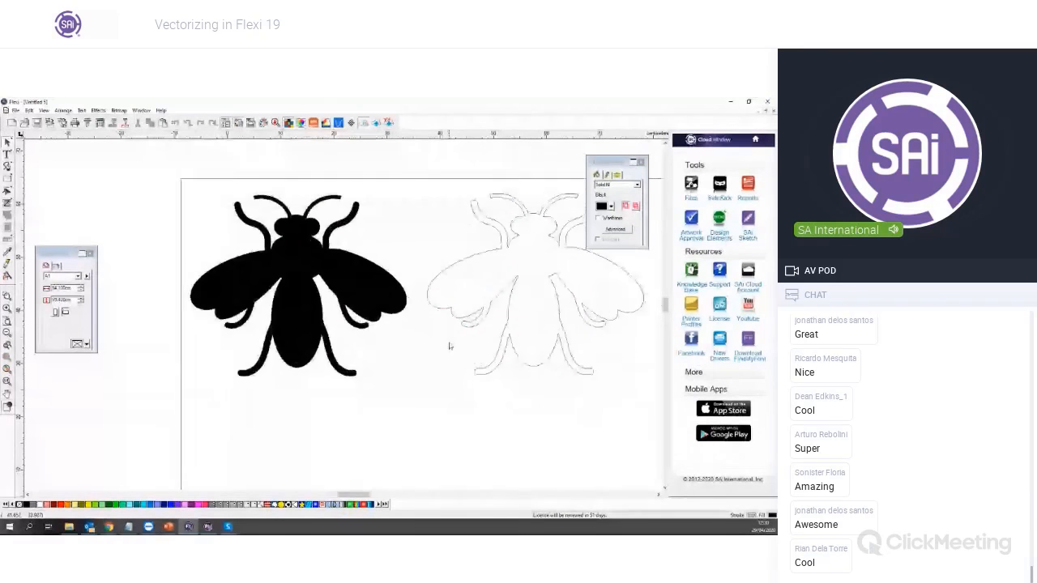
scroll(448, 345, up, 1)
scroll(474, 320, up, 4)
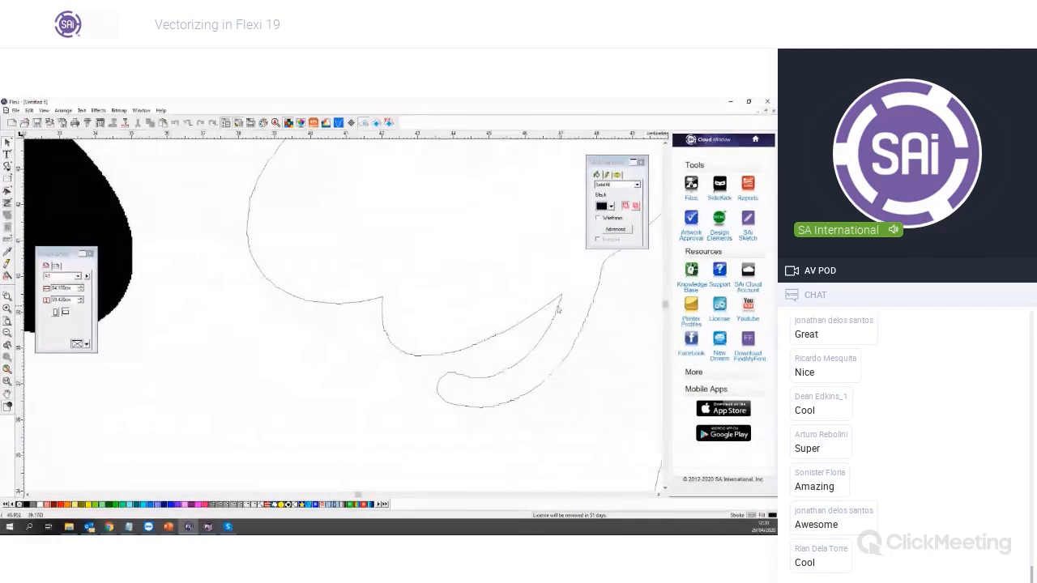
scroll(351, 302, up, 2)
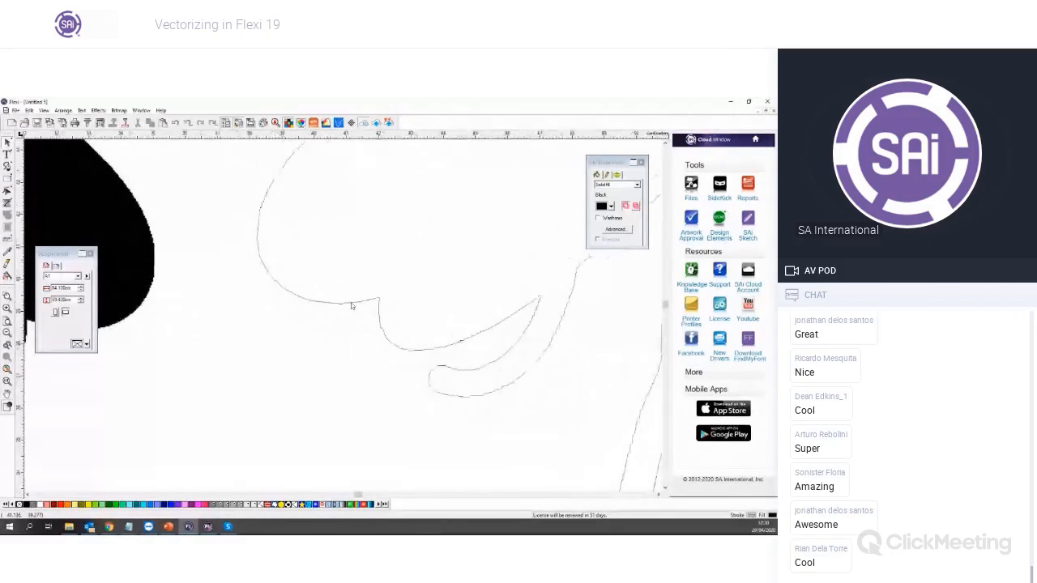
scroll(351, 302, up, 1)
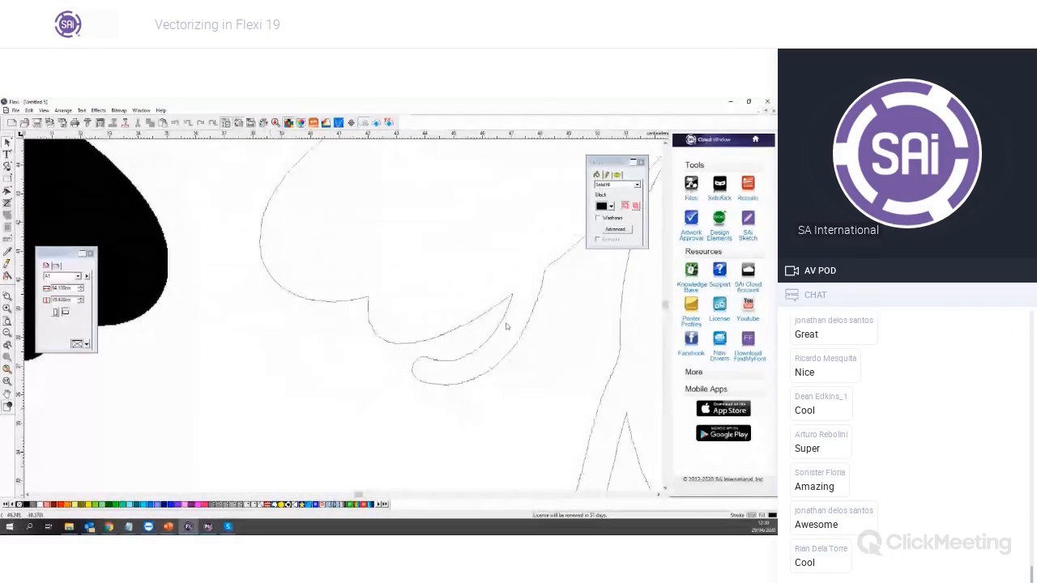
scroll(537, 294, up, 2)
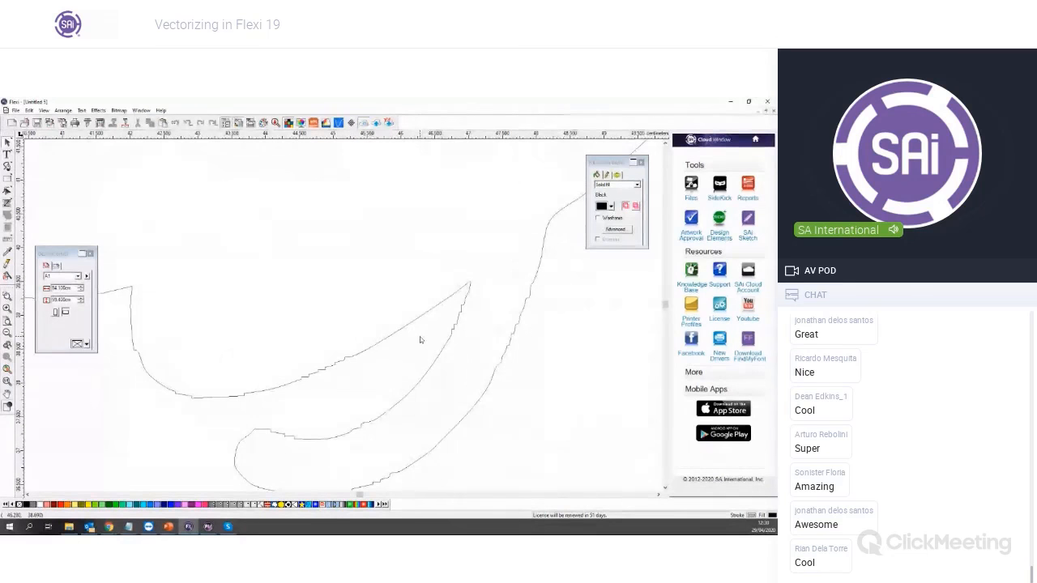
scroll(420, 340, down, 2)
scroll(420, 339, down, 3)
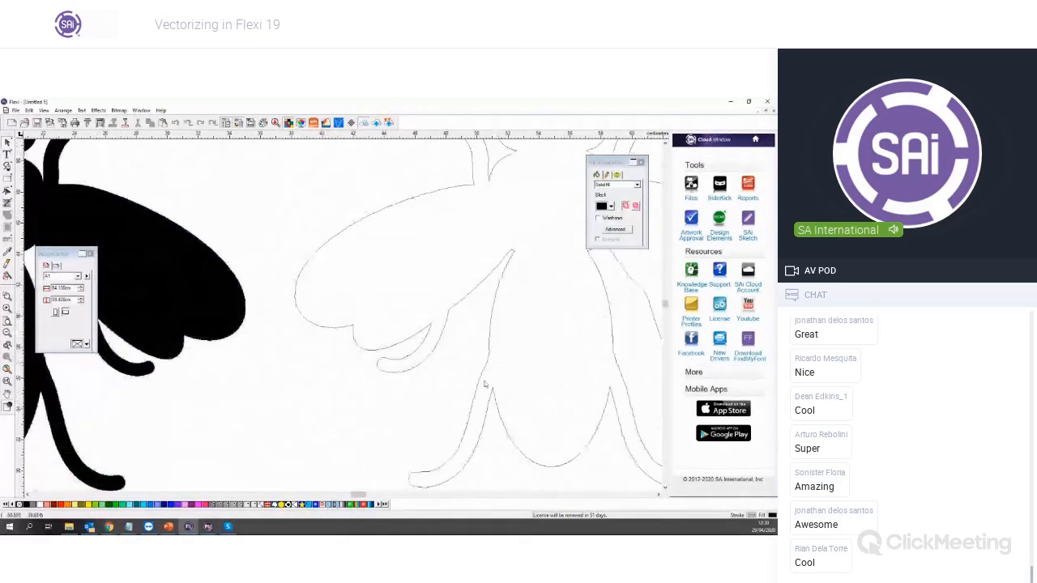
scroll(489, 317, up, 2)
scroll(489, 316, up, 2)
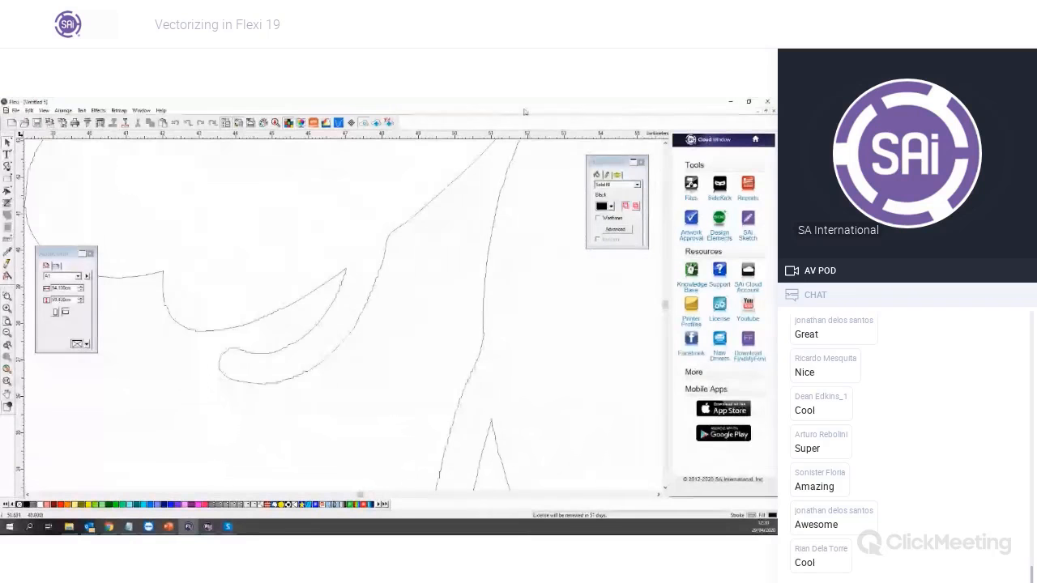
scroll(454, 393, down, 1)
scroll(454, 393, down, 3)
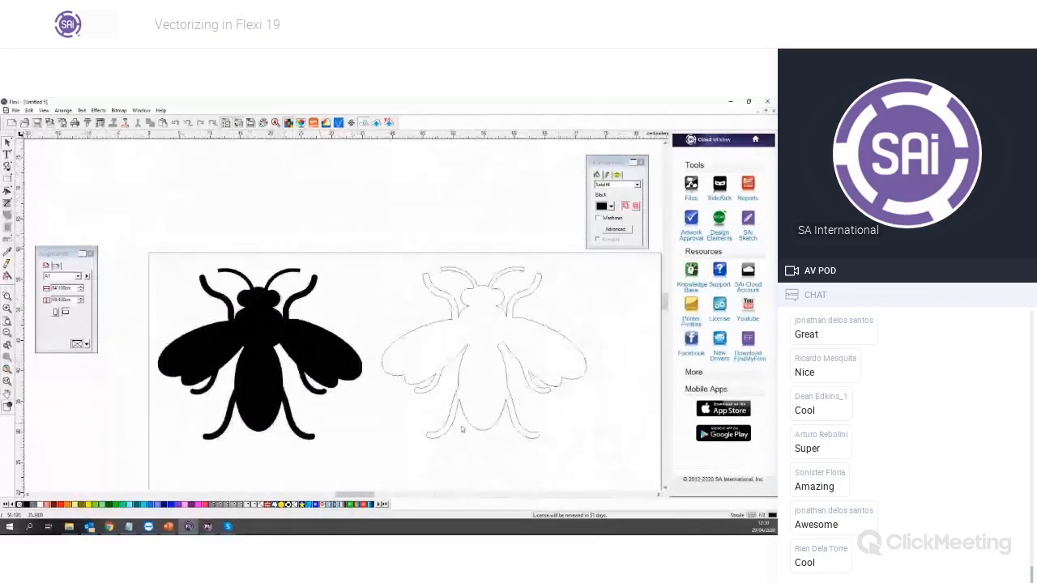
Vectorize the winged bee bitmap with the Bezier method
click(433, 391)
click(302, 369)
scroll(302, 371, up, 3)
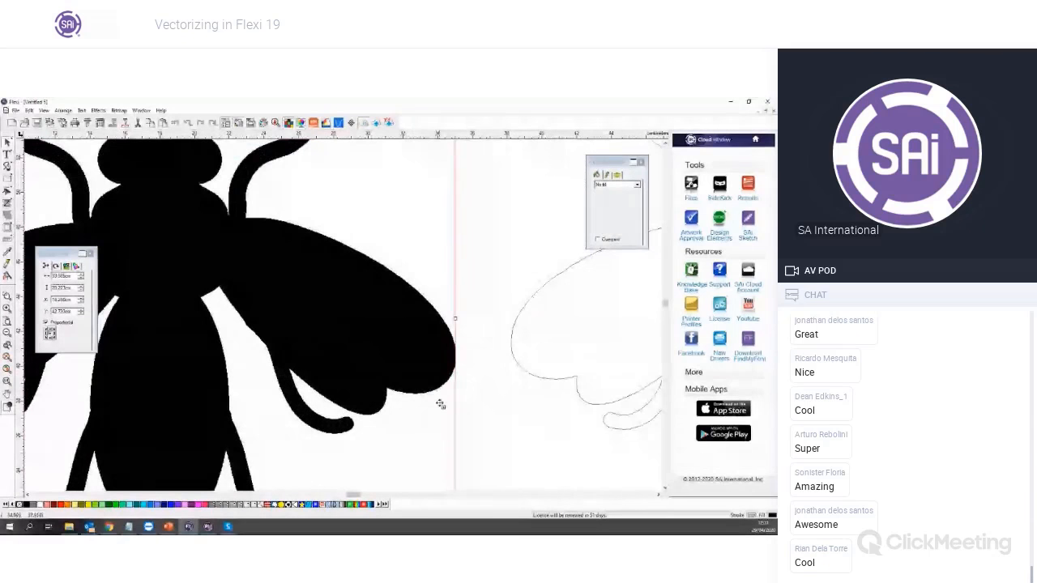
scroll(440, 404, down, 3)
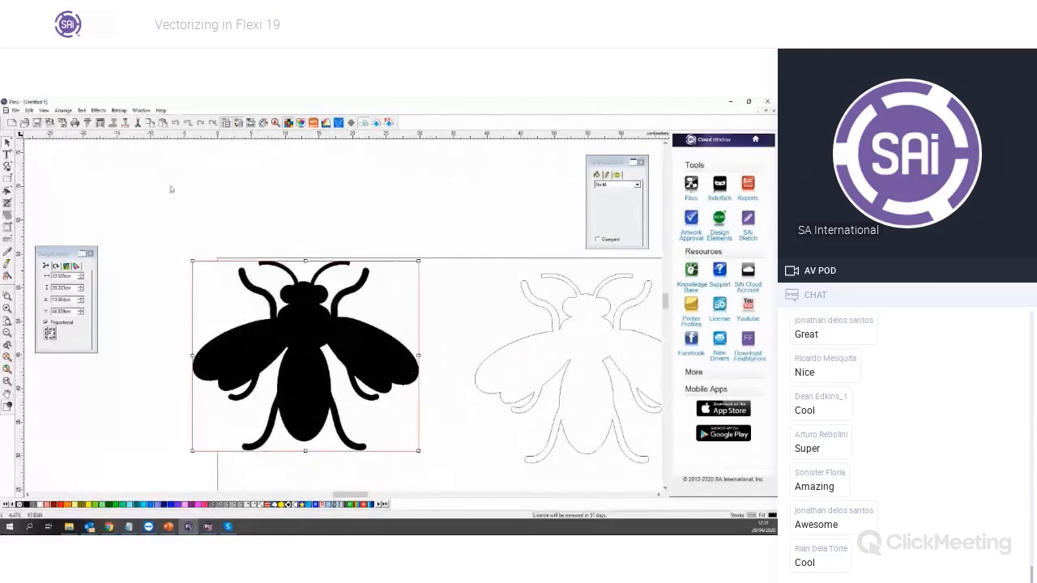
click(118, 110)
mouse_move(149, 182)
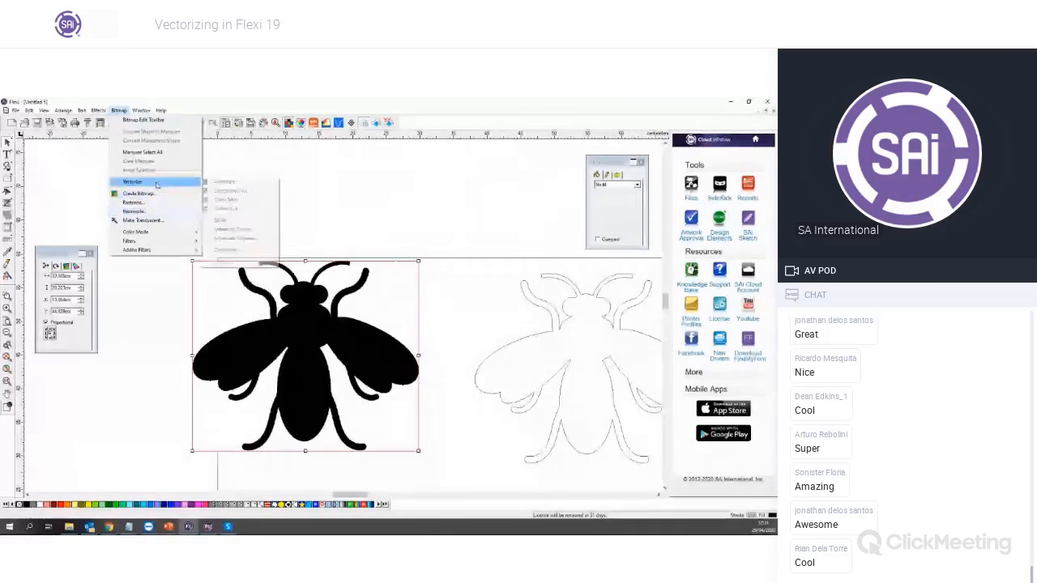
click(220, 220)
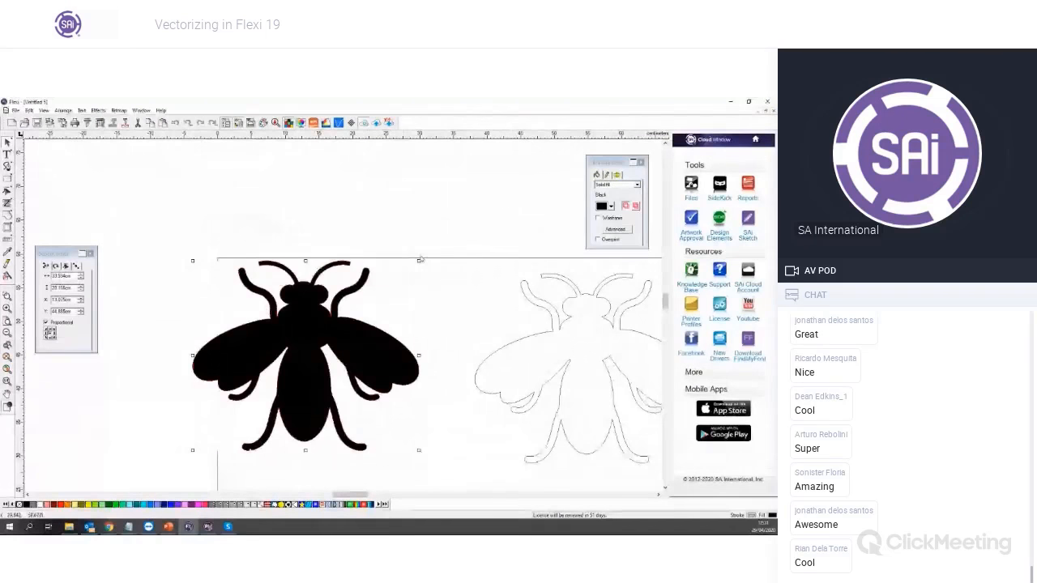
Move the Bezier trace off the bitmap to the left, and move the winged bee bitmap up above the page
drag(319, 285, 129, 310)
drag(311, 357, 389, 196)
click(159, 324)
scroll(160, 323, up, 3)
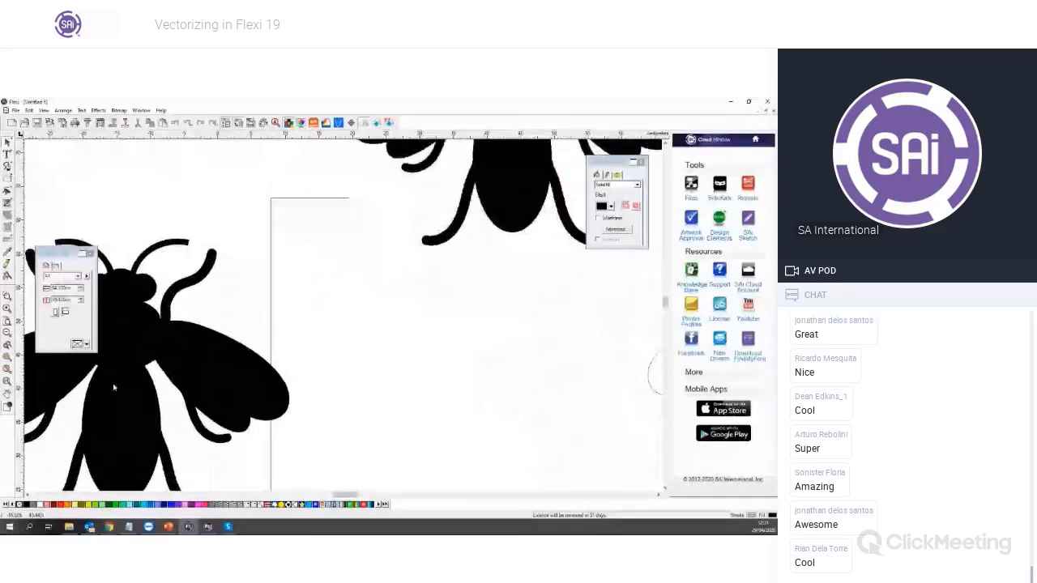
Move the Bezier trace to the right so that its wing sits beside the AutoTrace outline
scroll(251, 392, down, 1)
drag(251, 392, 569, 343)
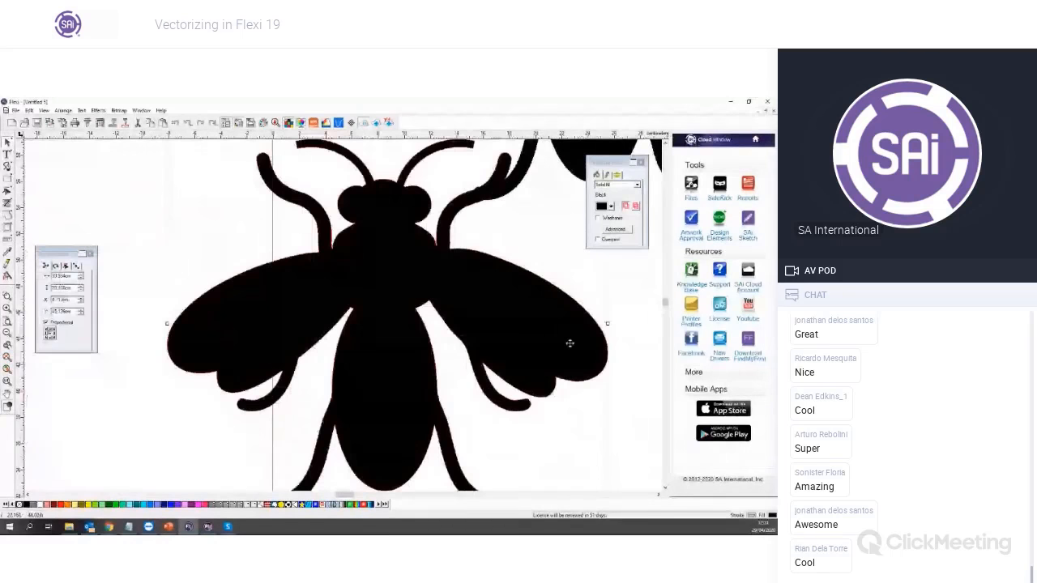
key(Escape)
click(659, 495)
click(659, 495)
drag(236, 361, 400, 393)
click(494, 444)
Compare the wing edges of the two traces, and shift the Bezier trace slightly down and away from the AutoTrace outline
scroll(493, 428, up, 3)
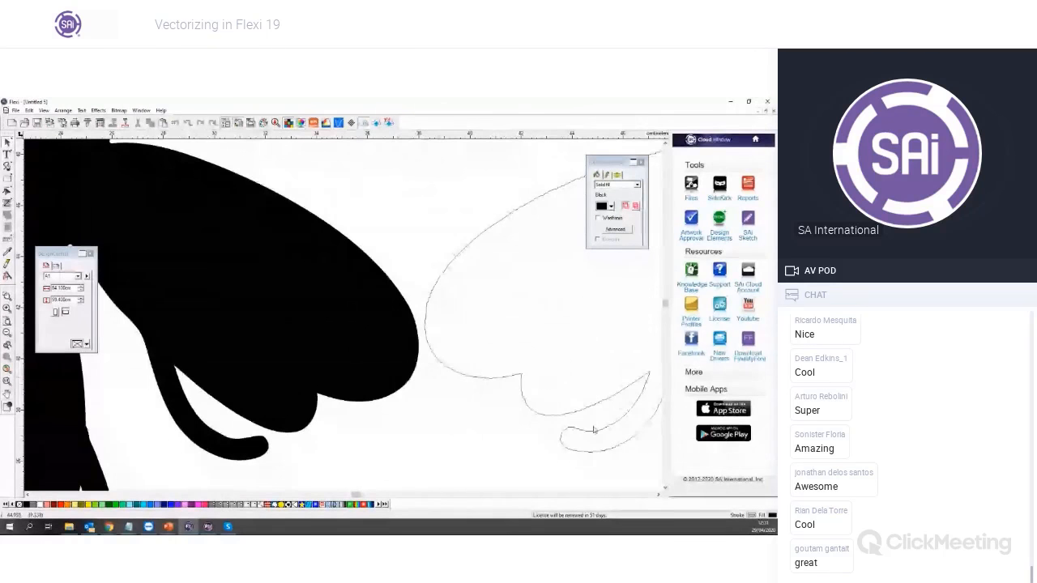
scroll(516, 446, down, 5)
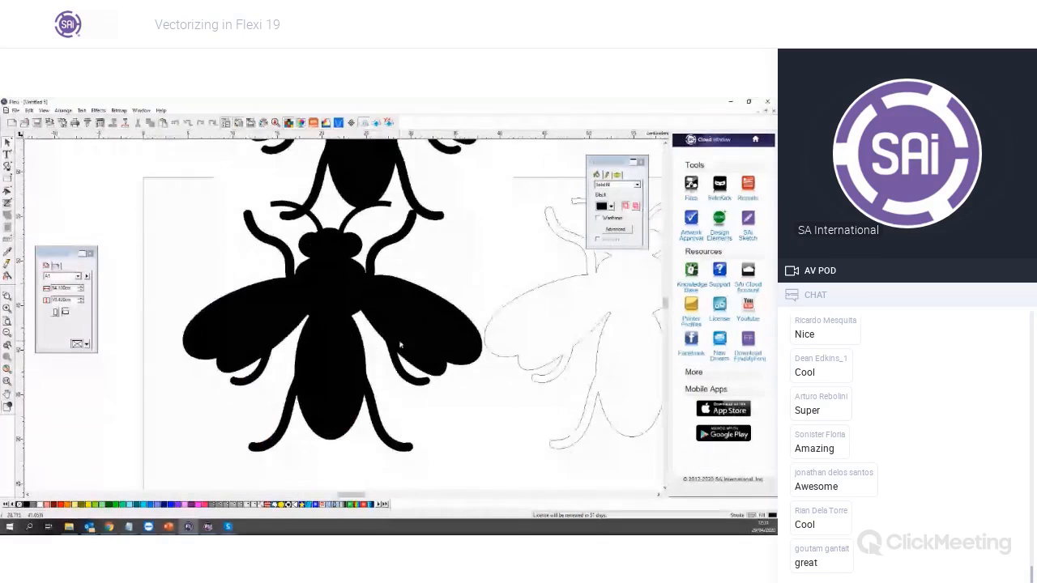
drag(400, 344, 389, 357)
click(516, 433)
Inspect the whole AutoTrace outline next to the Bezier trace and the original bitmap
click(658, 494)
click(658, 494)
click(659, 494)
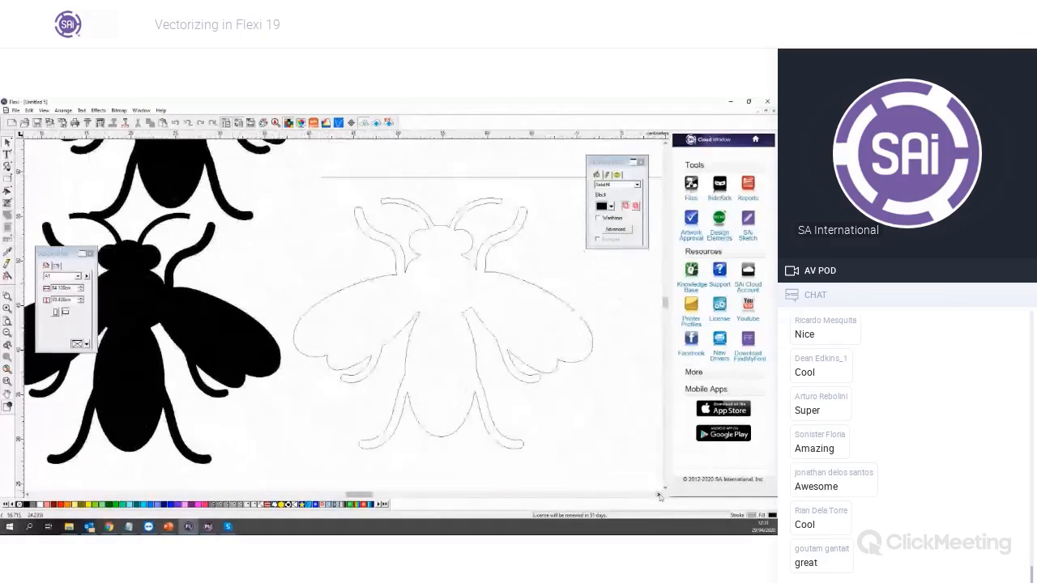
click(406, 275)
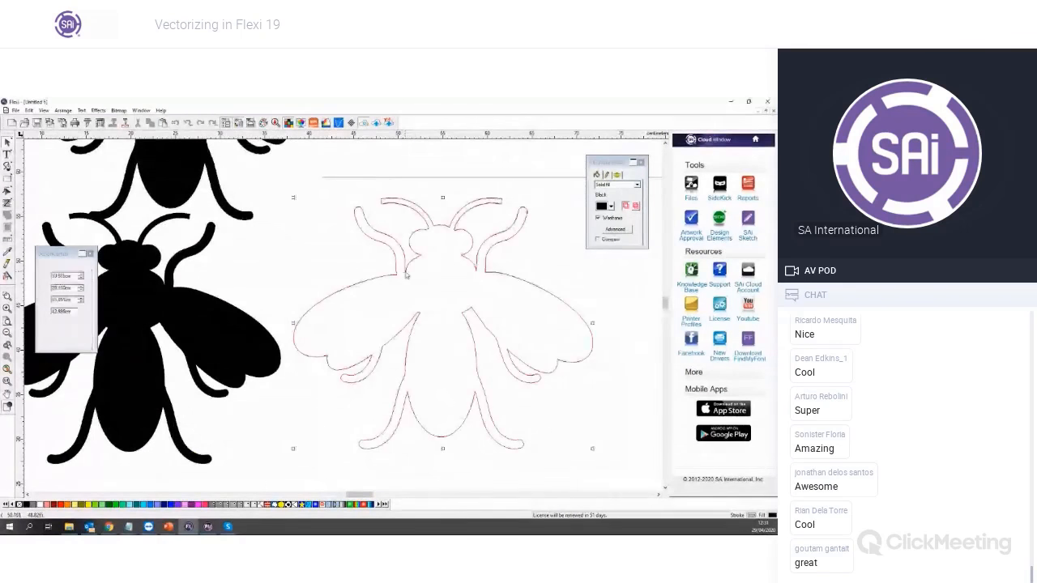
click(304, 464)
scroll(321, 384, down, 2)
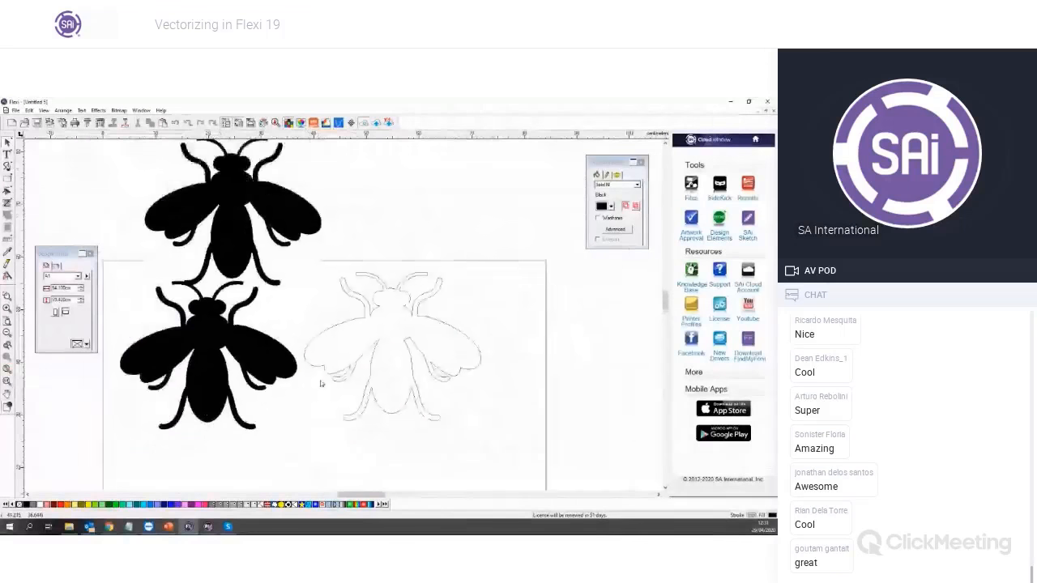
Move the bee bitmap further above the page and vectorize it with the Enhanced Curves method
scroll(321, 383, down, 3)
drag(269, 266, 264, 222)
scroll(327, 277, up, 2)
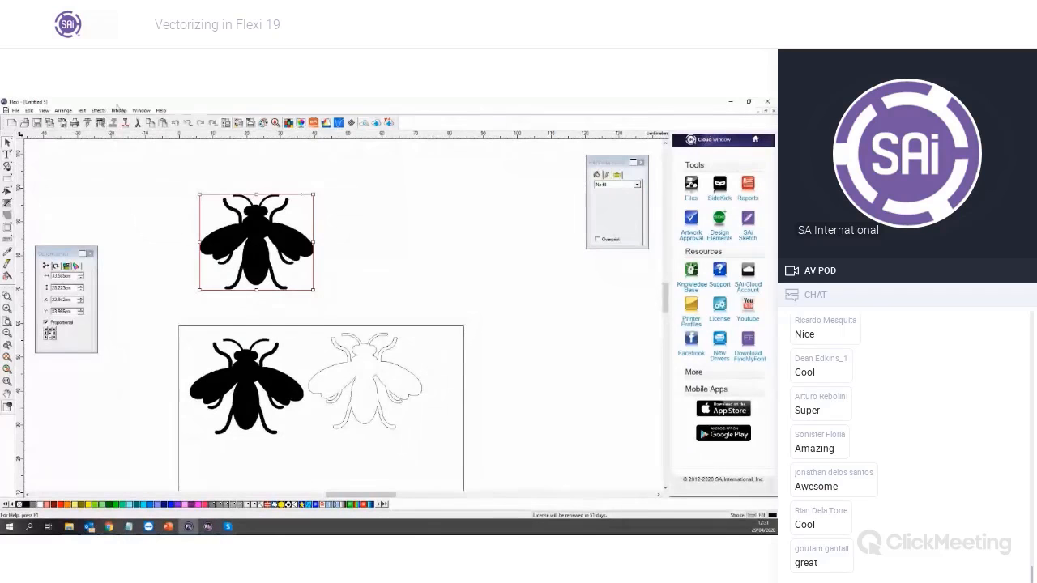
click(119, 110)
mouse_move(145, 183)
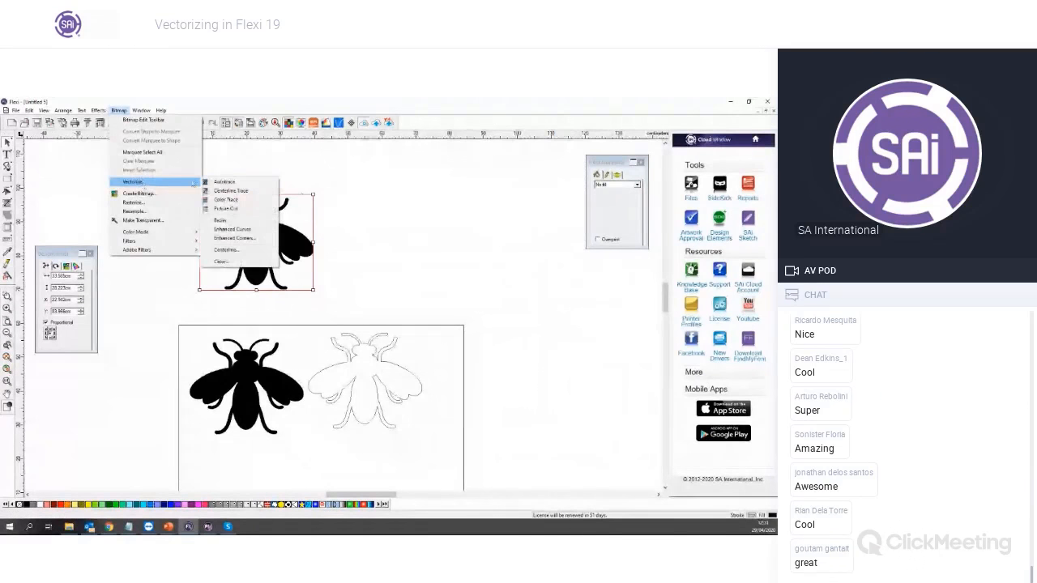
click(255, 231)
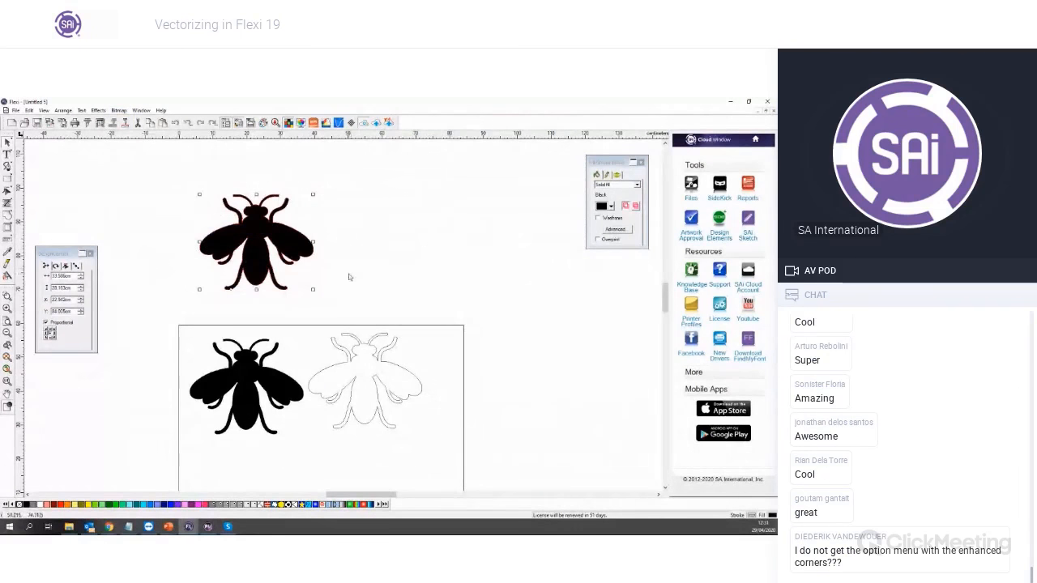
Move the Enhanced Curves trace off the bitmap and down to the left of the Bezier trace, so that their wings sit side by side
drag(287, 260, 165, 368)
scroll(159, 395, up, 5)
drag(215, 401, 208, 395)
click(231, 454)
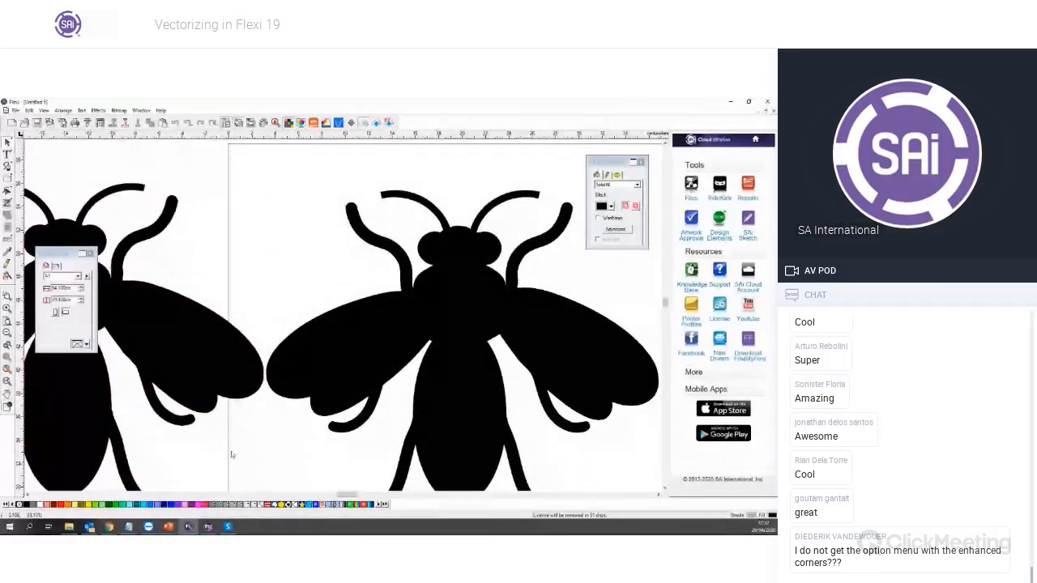
Compare the facing wing edges of the two traces, including the leg tip below the Bezier trace's wing
scroll(284, 409, up, 3)
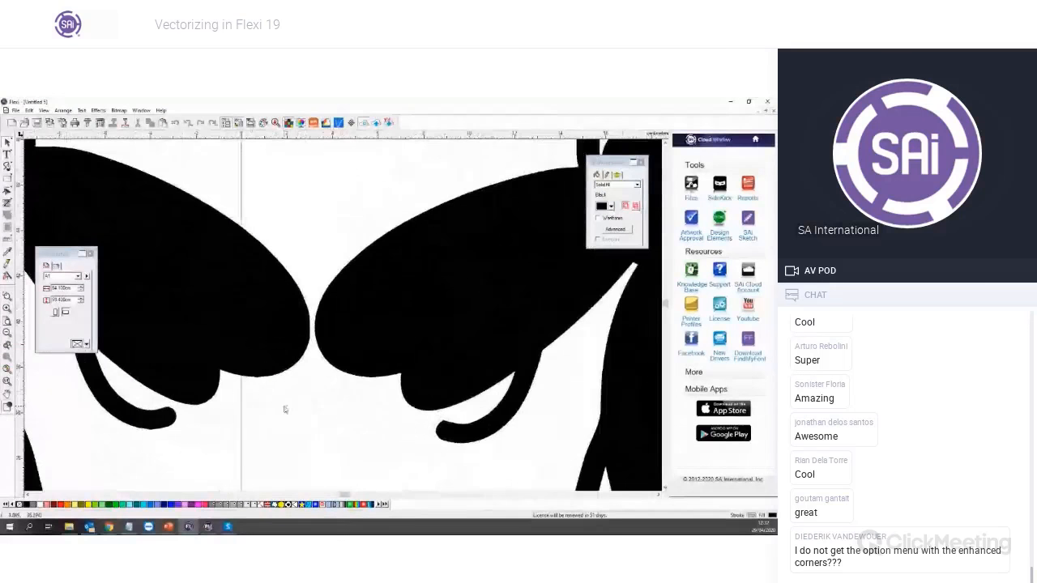
scroll(284, 409, up, 2)
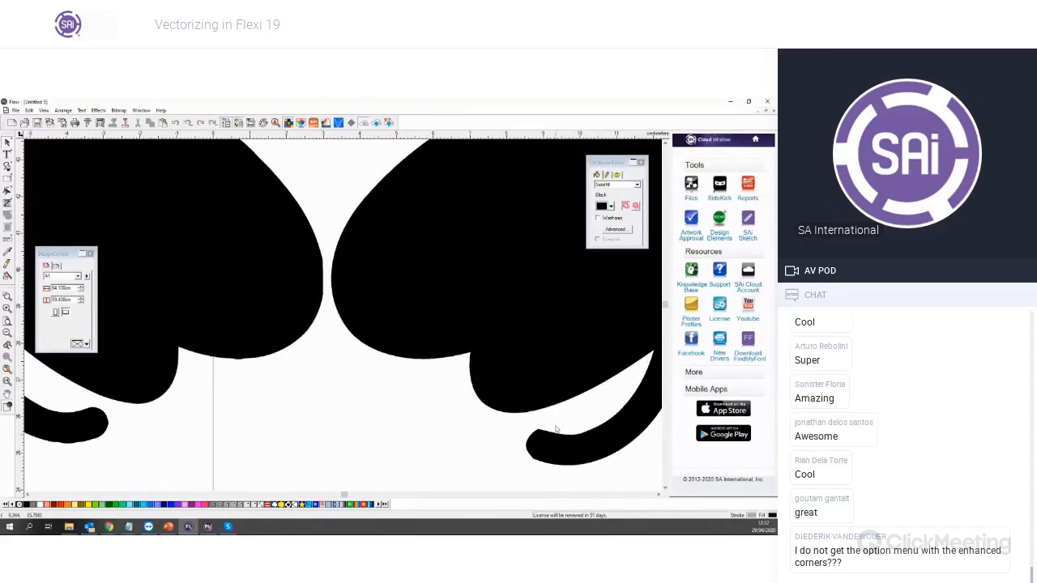
scroll(543, 434, up, 3)
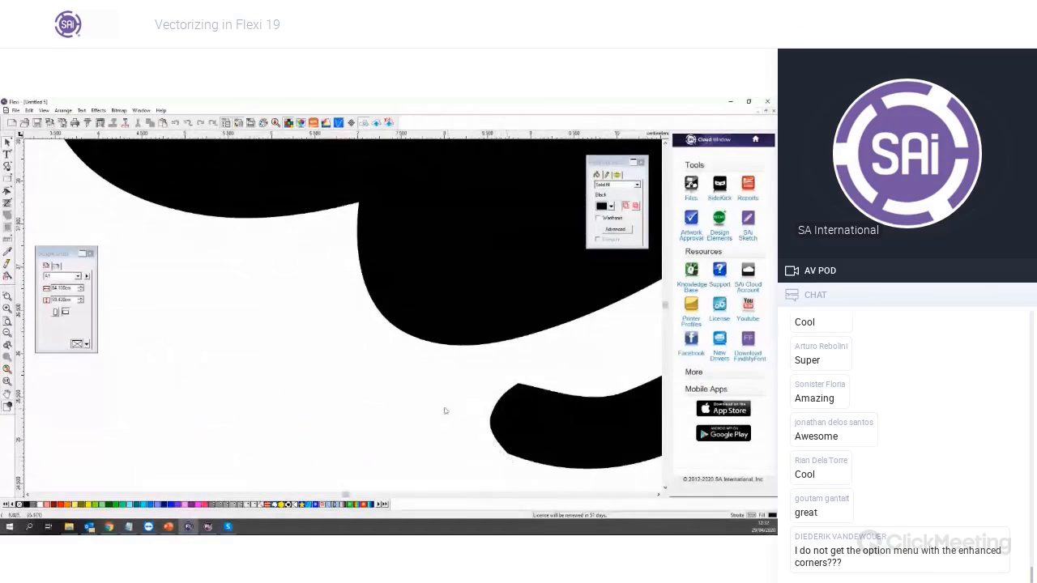
scroll(410, 416, down, 2)
scroll(251, 405, down, 3)
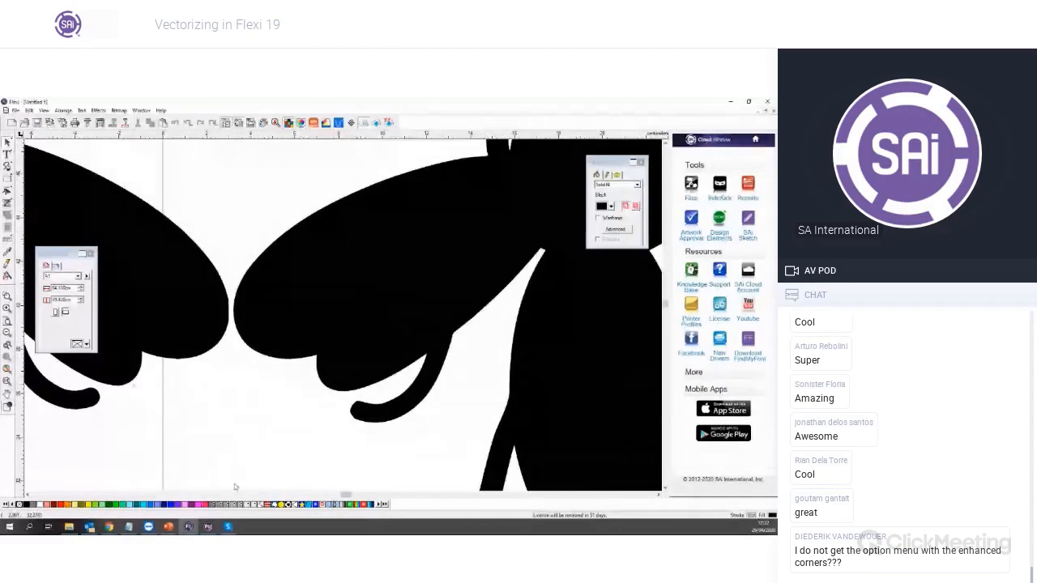
Examine the rounded leg tip below the wing of the Enhanced Curves trace
click(28, 494)
click(28, 495)
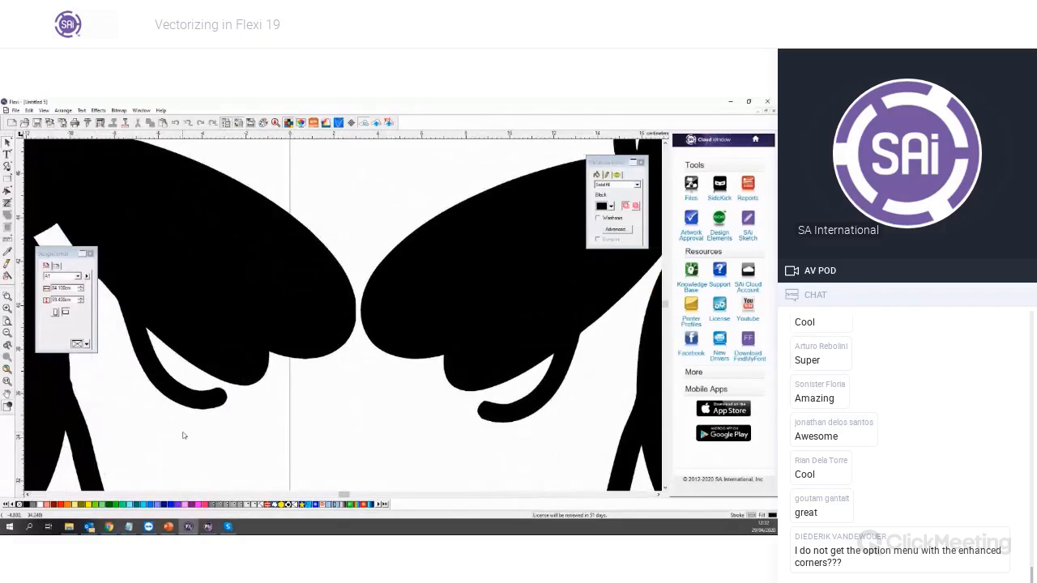
scroll(238, 429, up, 2)
scroll(232, 376, up, 2)
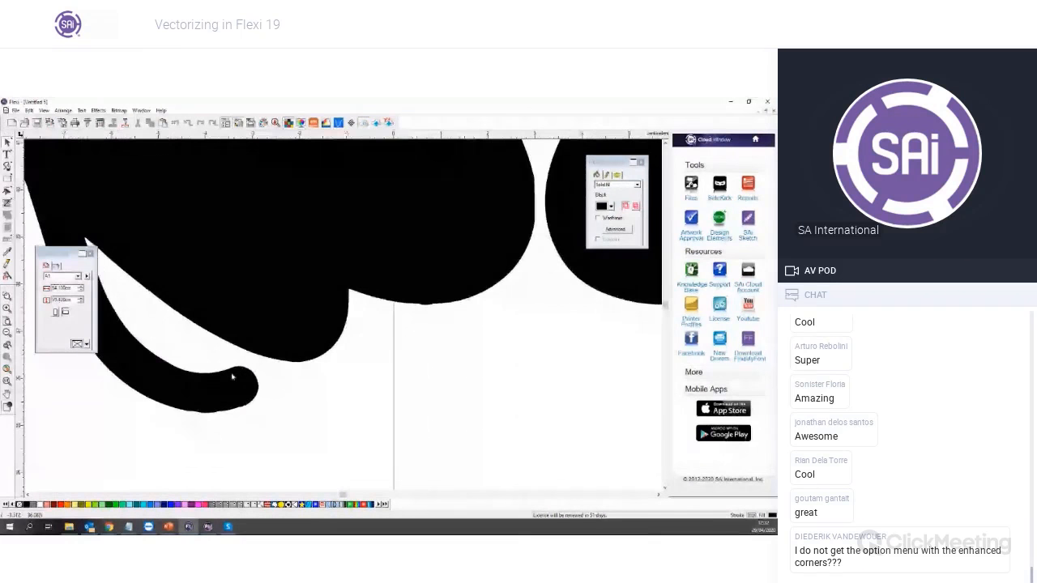
scroll(232, 377, up, 1)
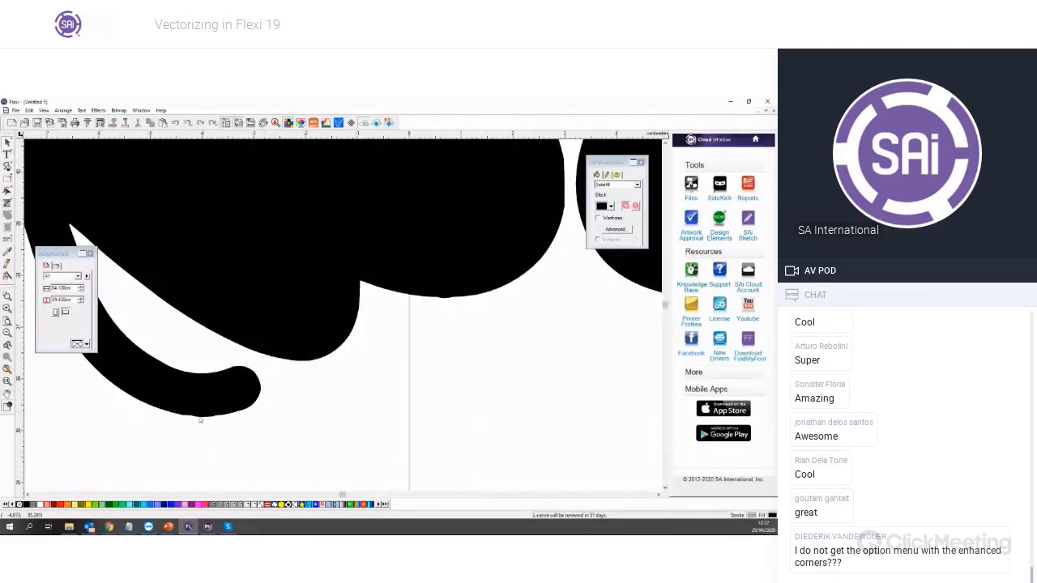
scroll(200, 419, down, 2)
scroll(203, 416, down, 1)
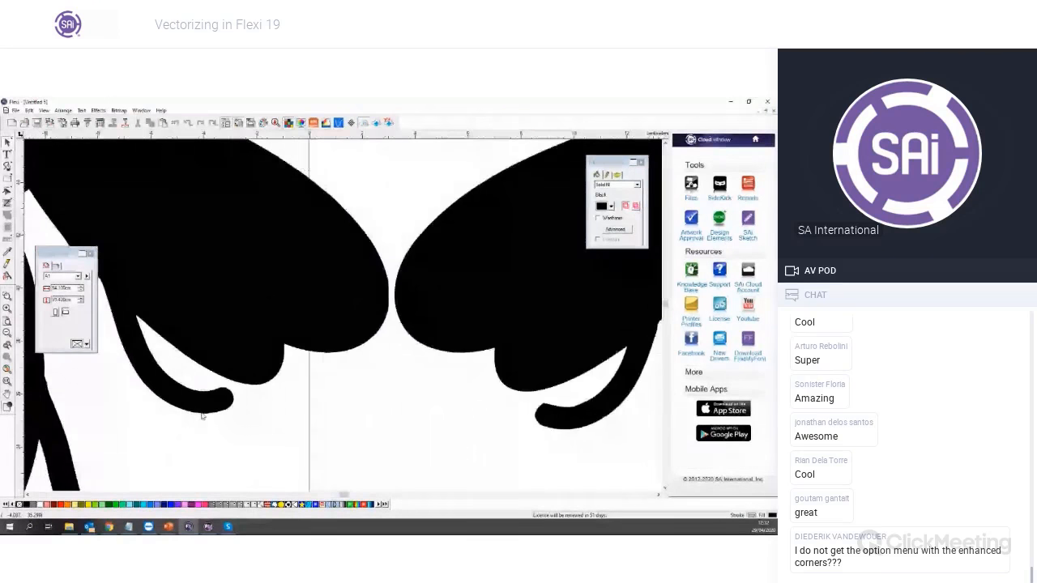
scroll(202, 415, down, 1)
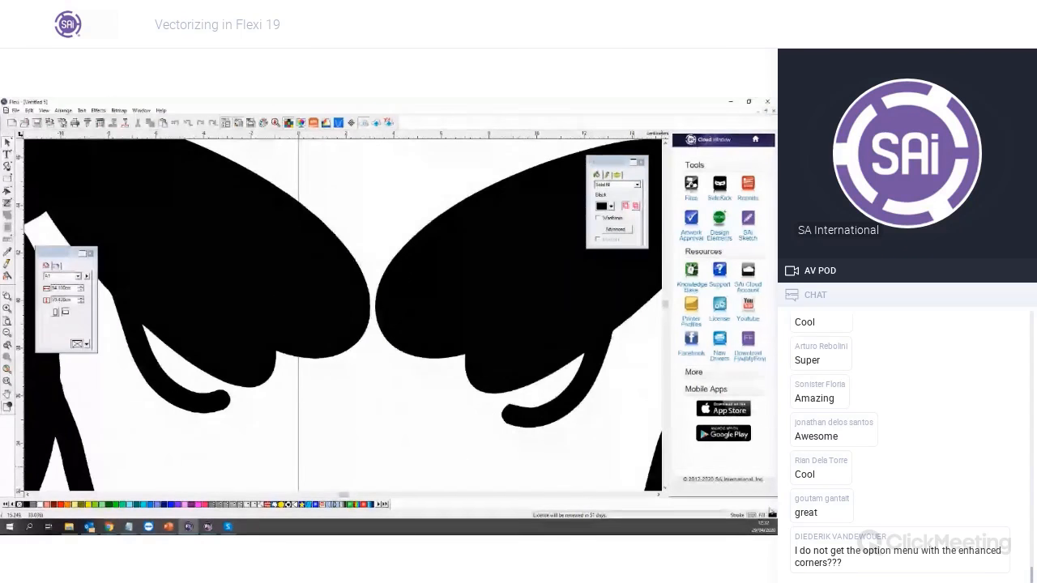
Check the Bezier trace's leg tip again, then compare both bees as a whole
scroll(540, 430, up, 2)
scroll(504, 426, up, 1)
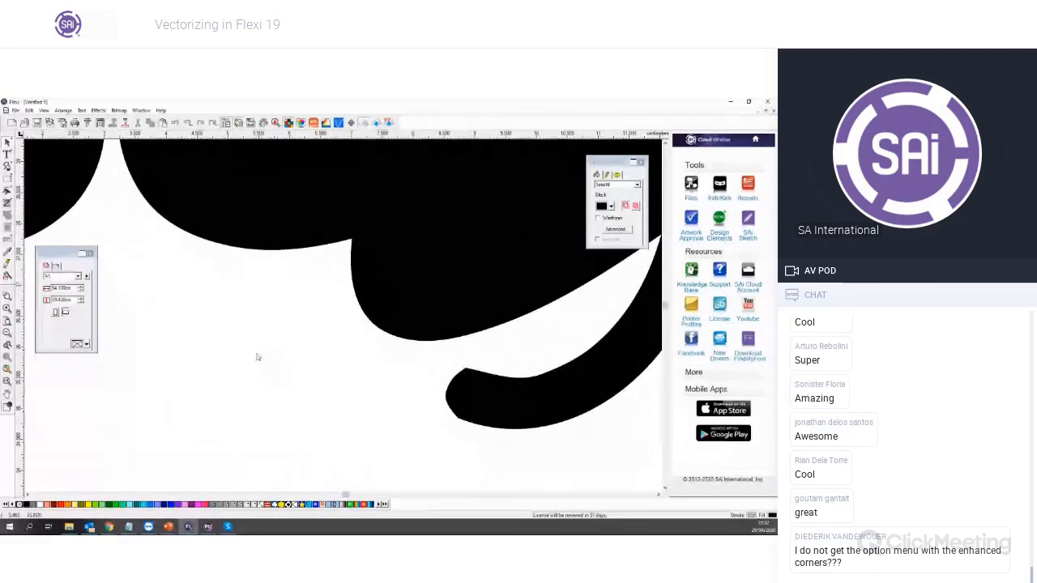
scroll(285, 357, down, 1)
scroll(255, 352, down, 2)
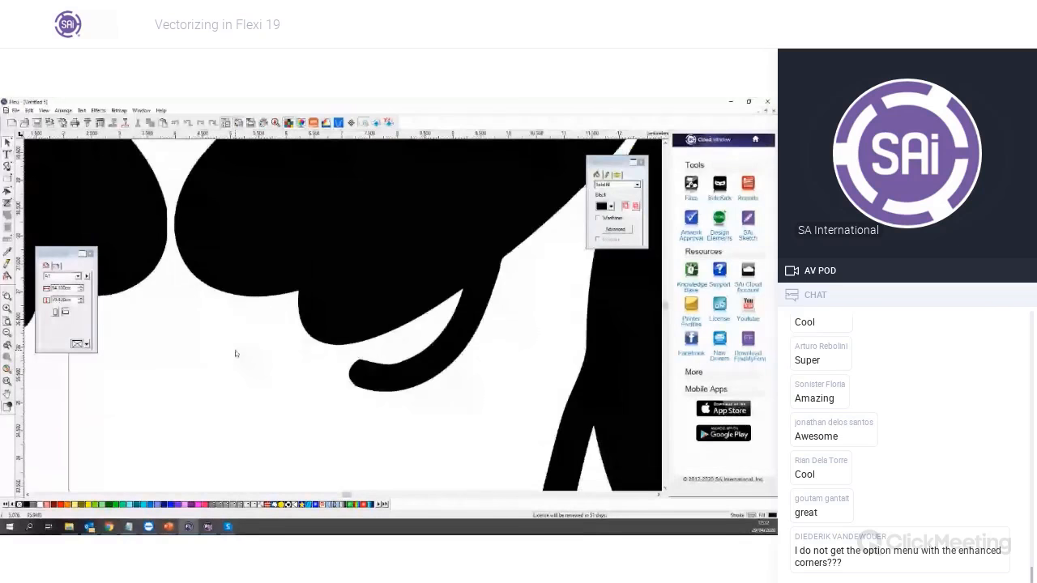
scroll(333, 367, down, 2)
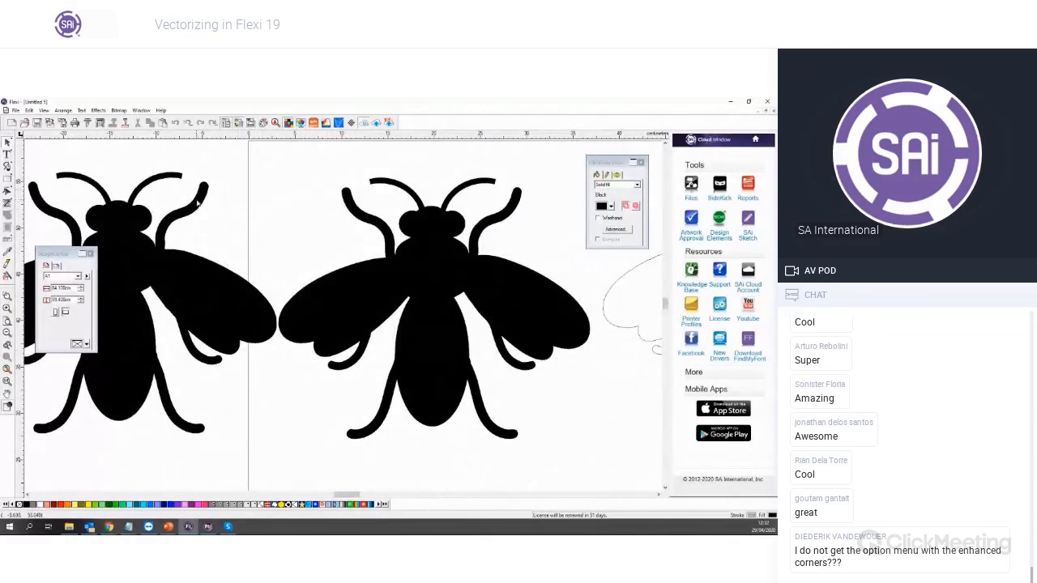
Move the Enhanced Curves trace to the right so that its wing touches the Bezier trace's wing, and compare the leg tips
click(186, 427)
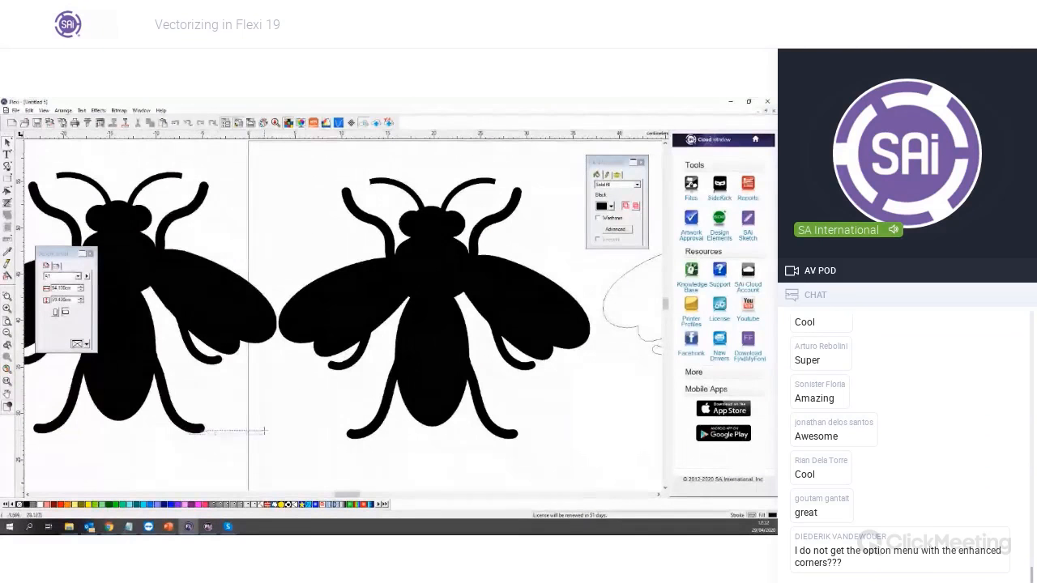
drag(188, 430, 209, 443)
drag(271, 318, 324, 305)
scroll(332, 444, up, 5)
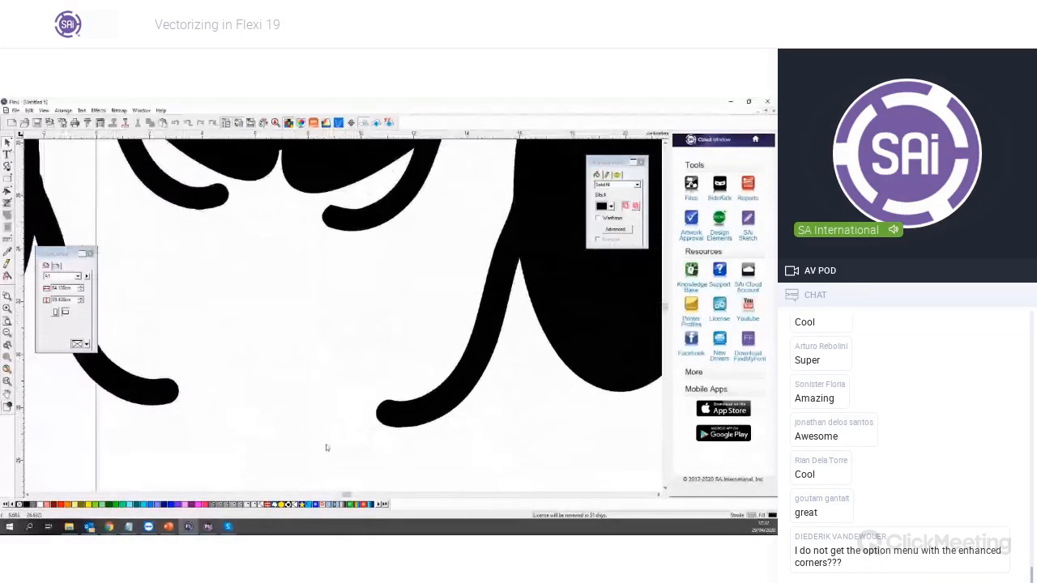
scroll(278, 292, down, 2)
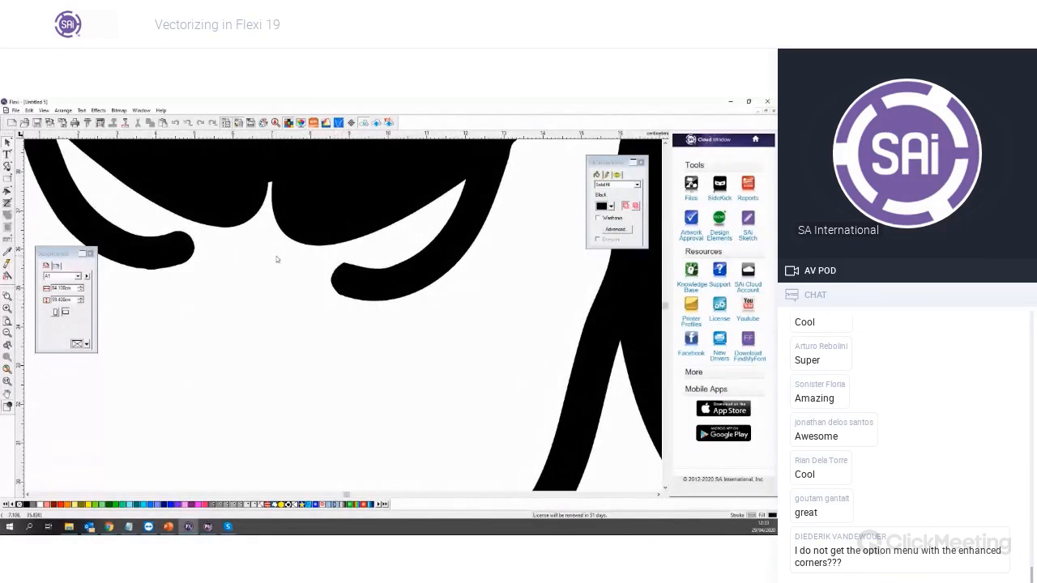
Overlap the wings of the two traces so that the leg tips face each other closely, with the Enhanced Curves trace nudged slightly left
scroll(276, 259, up, 1)
drag(161, 312, 293, 332)
click(357, 394)
click(294, 343)
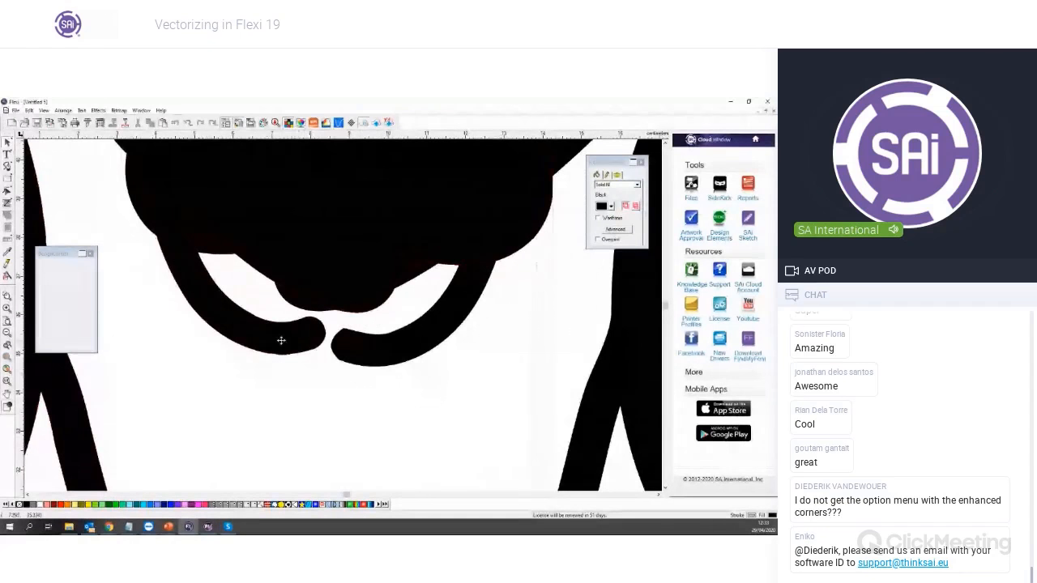
key(Left)
key(Left)
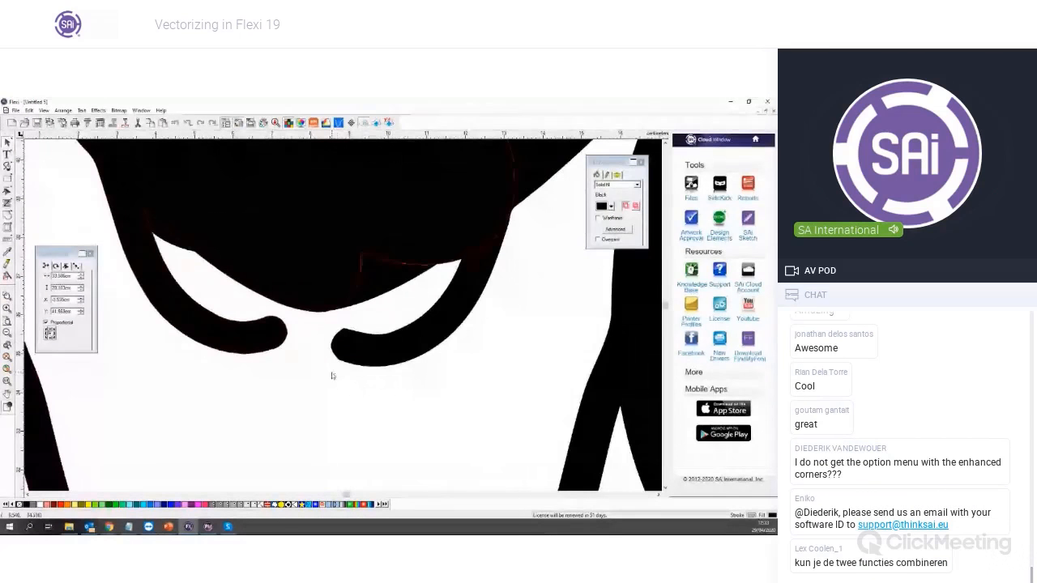
click(331, 375)
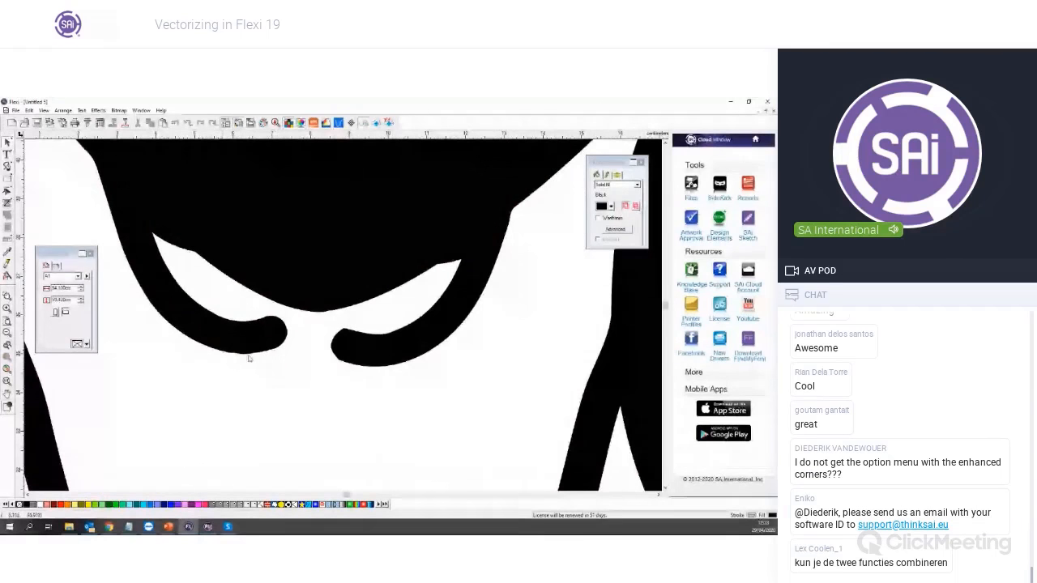
click(359, 335)
click(342, 375)
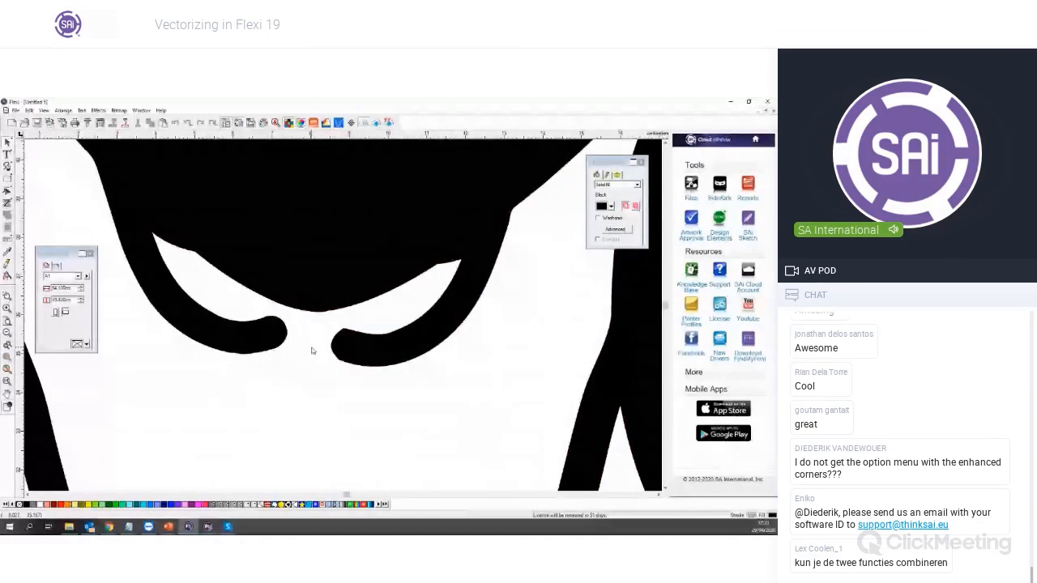
scroll(312, 350, down, 3)
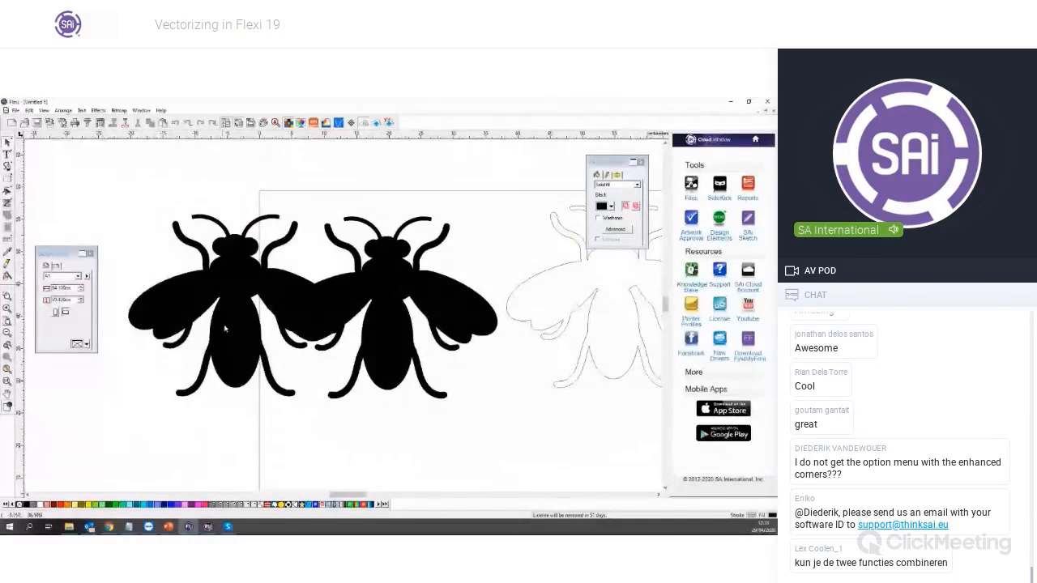
Move the Enhanced Curves trace back off the page to the left, level with the Bezier trace and clear of its wing
drag(225, 328, 150, 358)
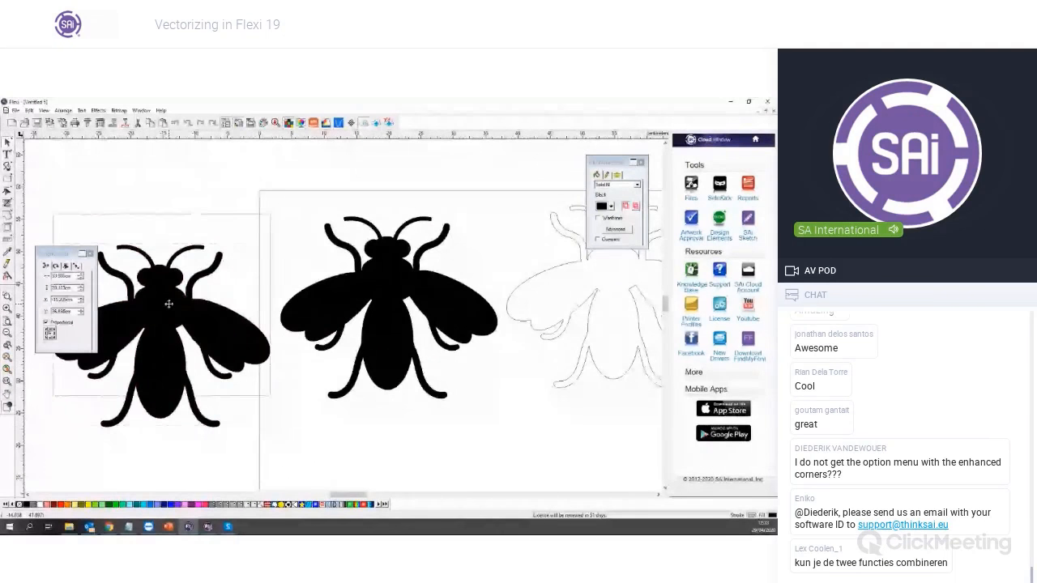
drag(168, 304, 169, 304)
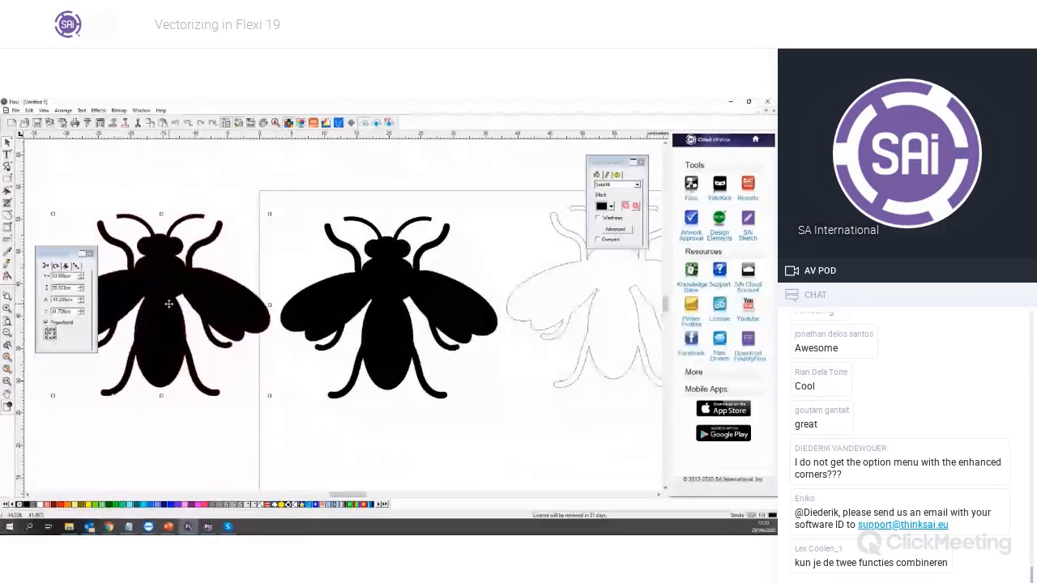
click(295, 474)
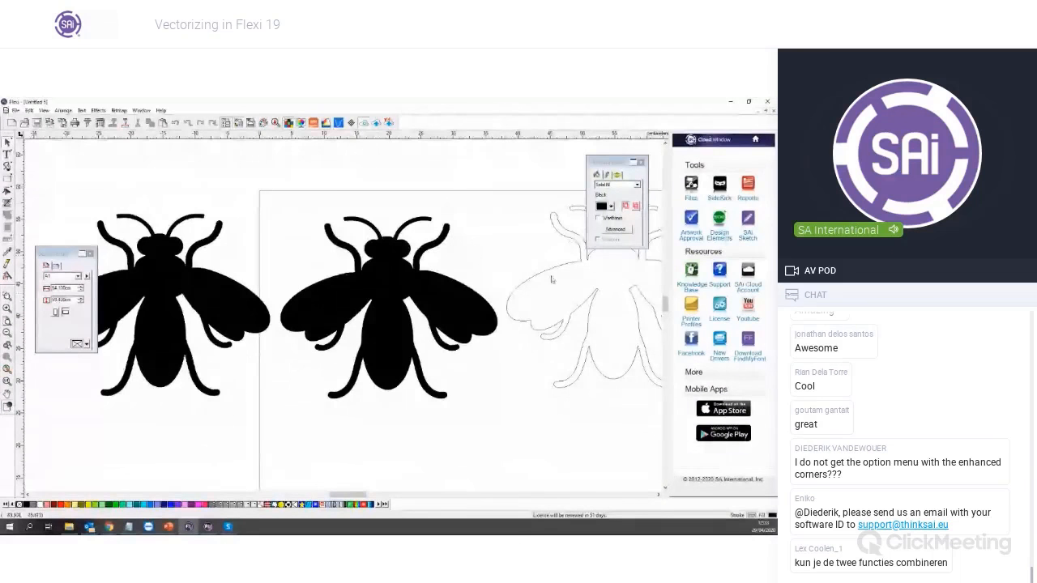
Examine the square antenna ends and the joints between antennae and head on the Bezier trace
scroll(551, 280, up, 4)
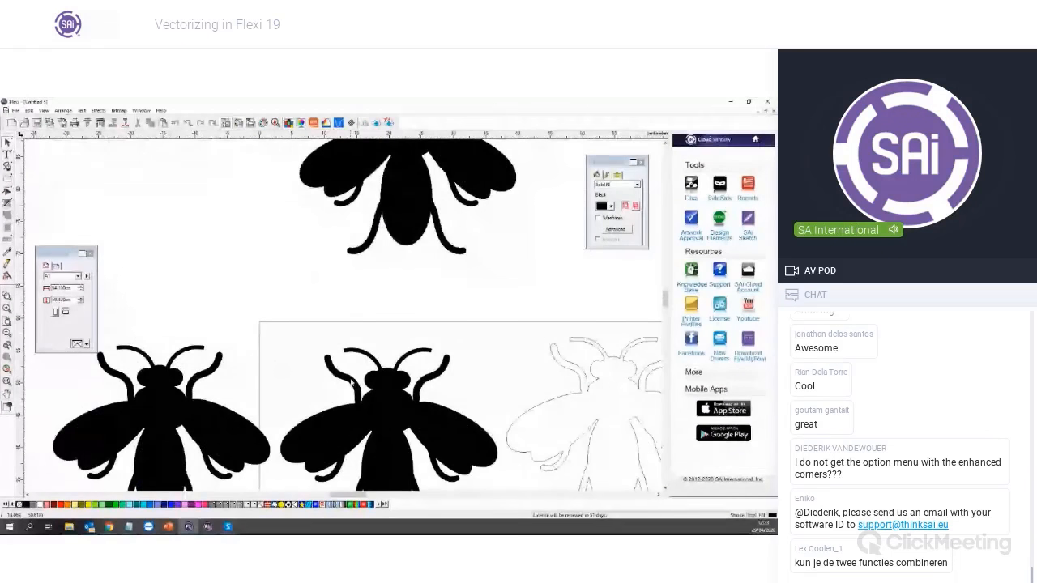
scroll(351, 382, up, 2)
scroll(352, 381, down, 6)
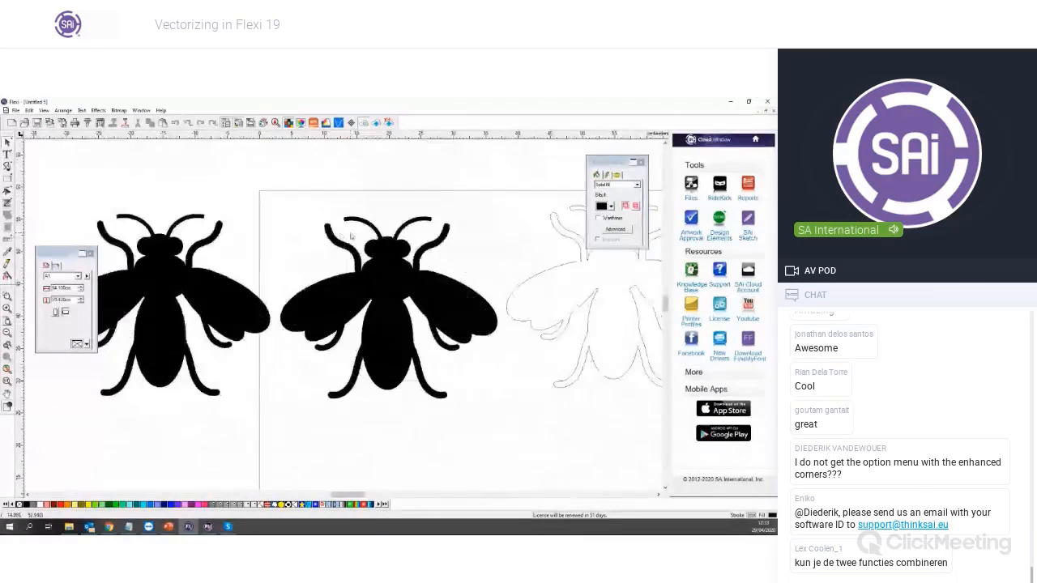
scroll(350, 236, up, 5)
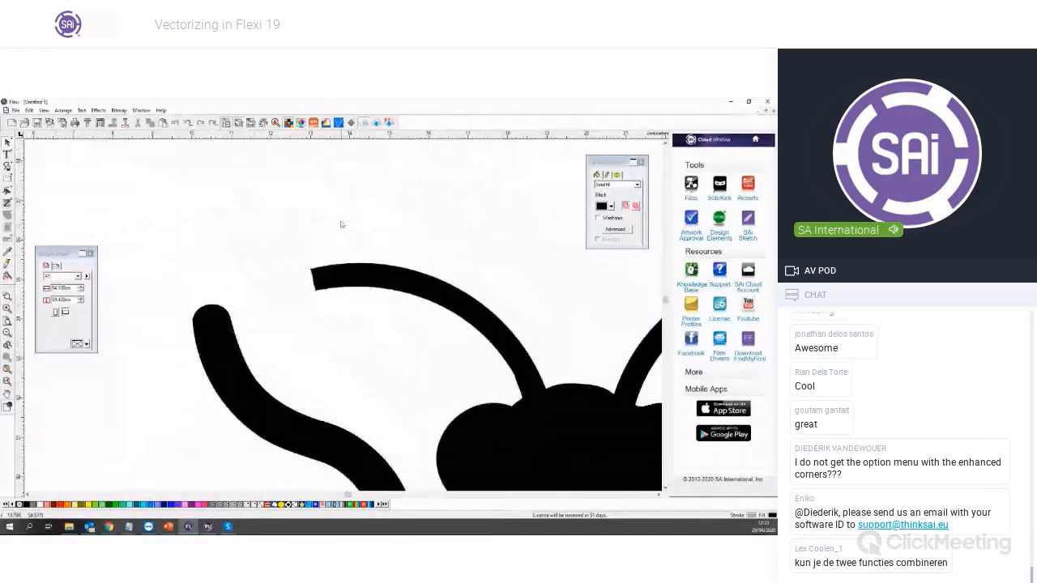
scroll(341, 225, up, 4)
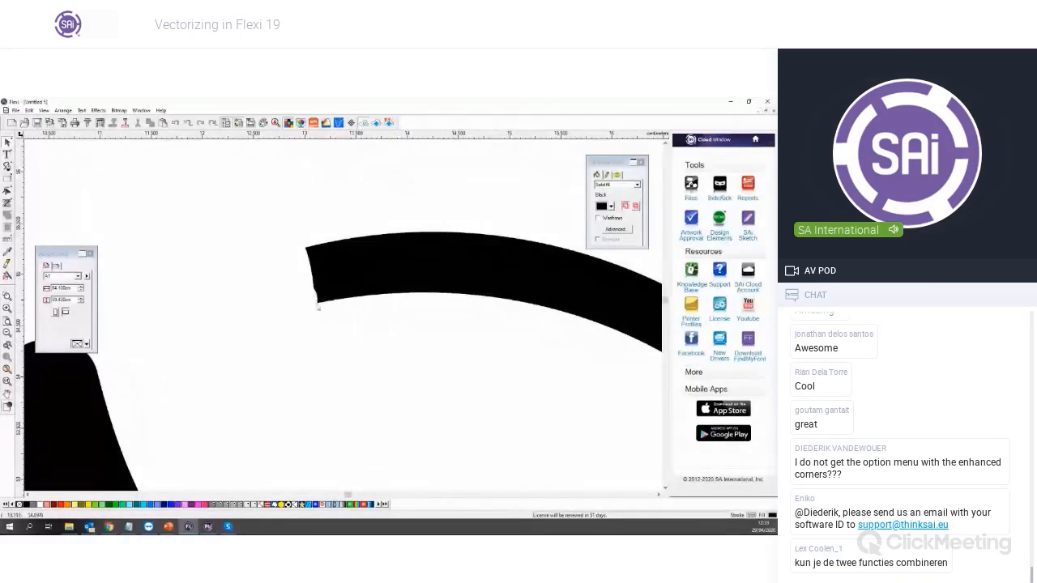
scroll(304, 264, down, 1)
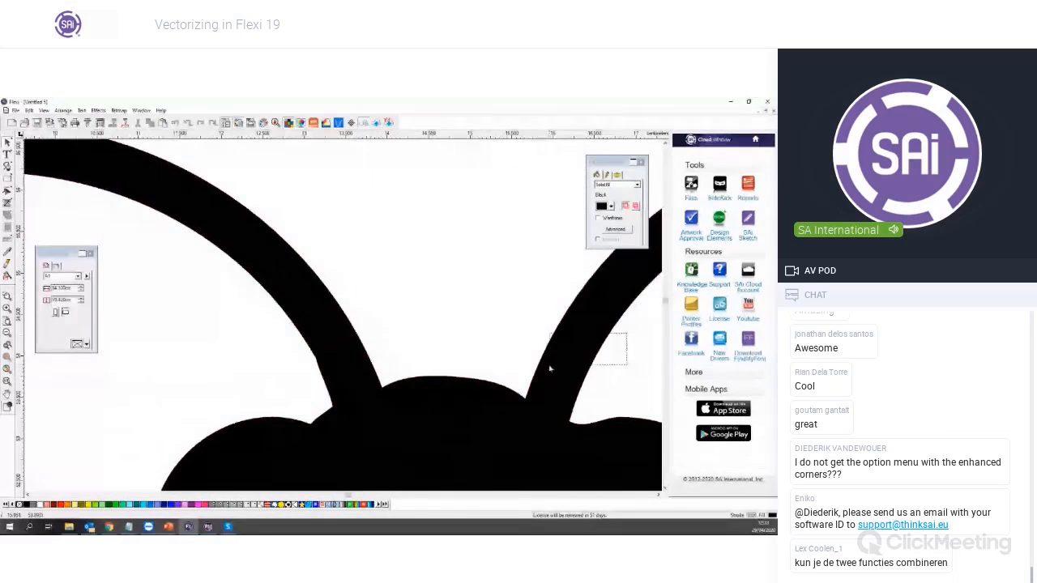
scroll(517, 320, down, 3)
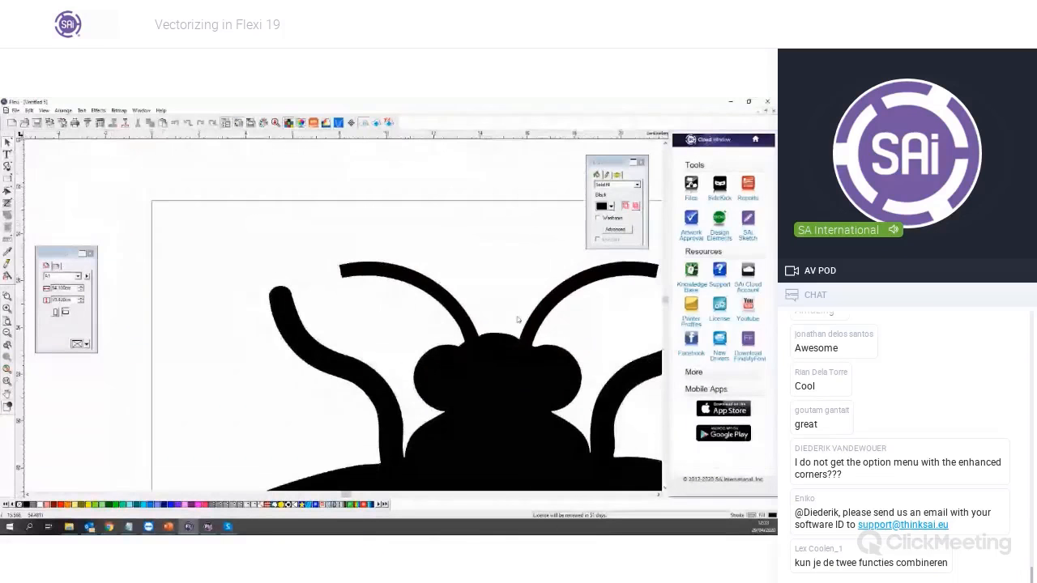
scroll(486, 287, up, 5)
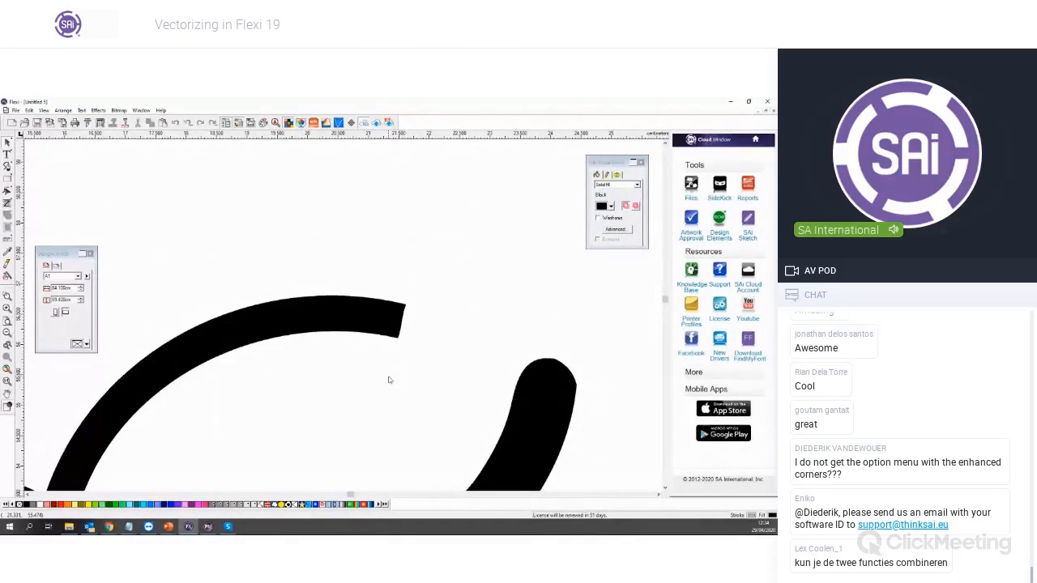
scroll(389, 379, down, 7)
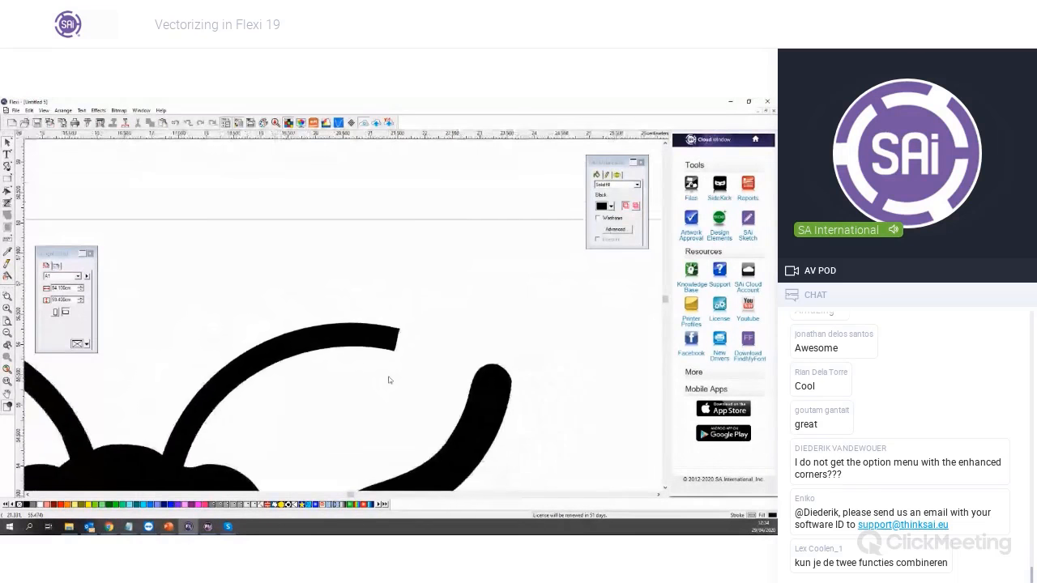
Move the Enhanced Curves trace further left and slightly down, clear of the Bezier trace's wing
scroll(388, 379, down, 2)
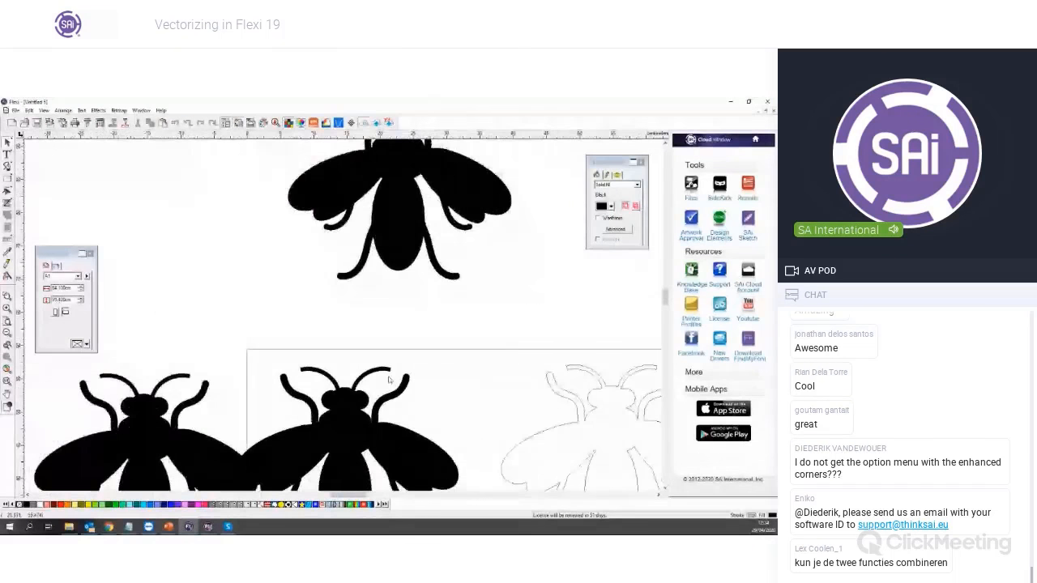
scroll(234, 363, up, 2)
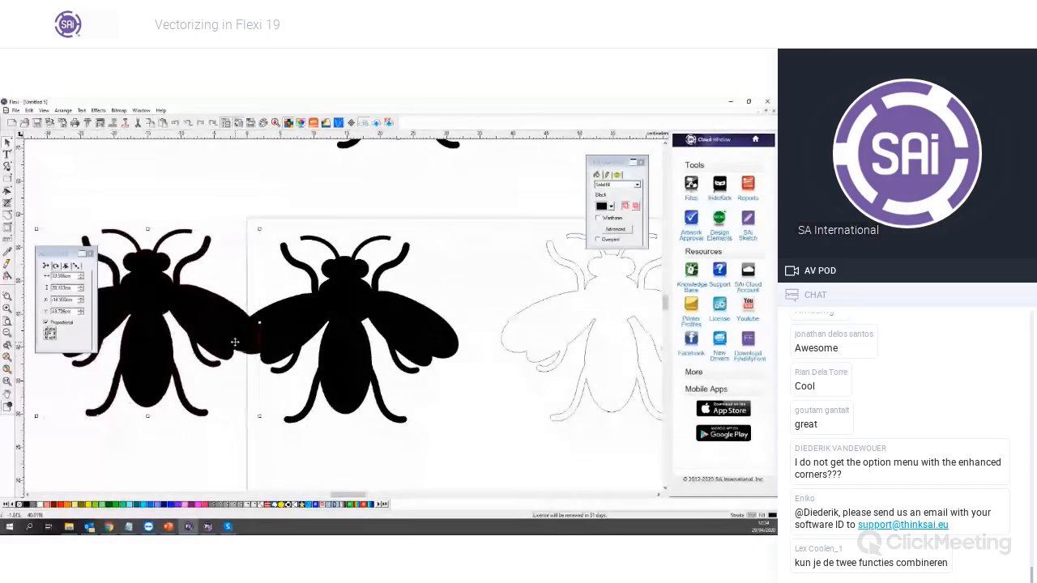
scroll(284, 431, down, 2)
scroll(284, 432, down, 1)
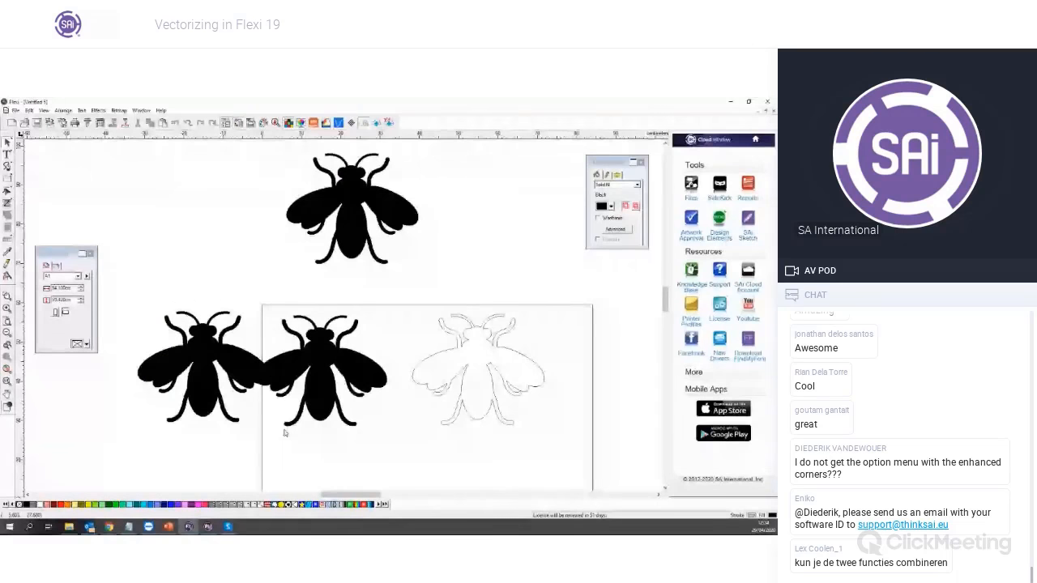
drag(194, 378, 167, 391)
click(236, 409)
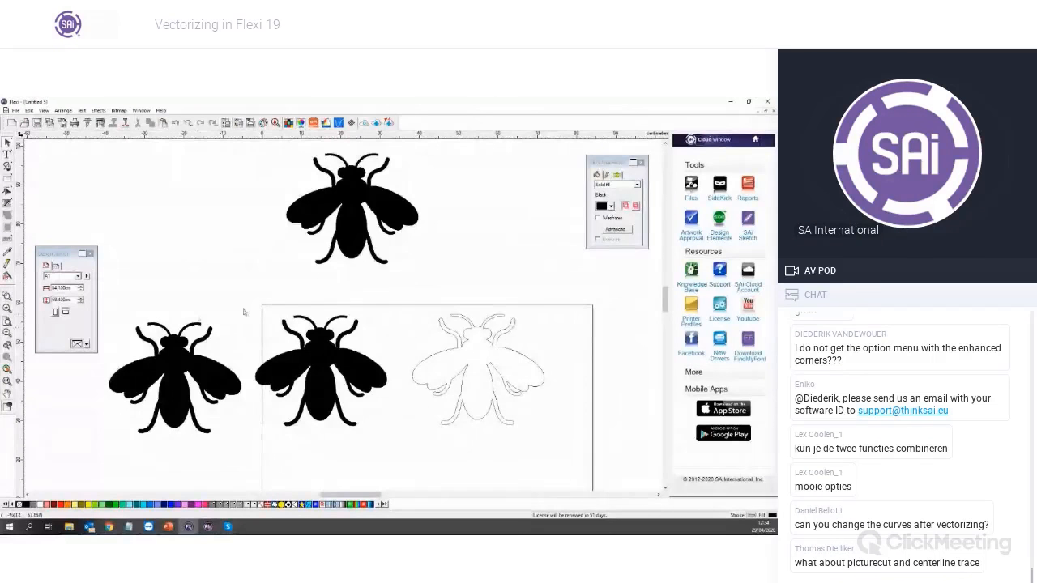
Vectorize the bee bitmap above the page with Picture Cut, framing the whole bee as the trace area
click(352, 215)
scroll(476, 265, up, 2)
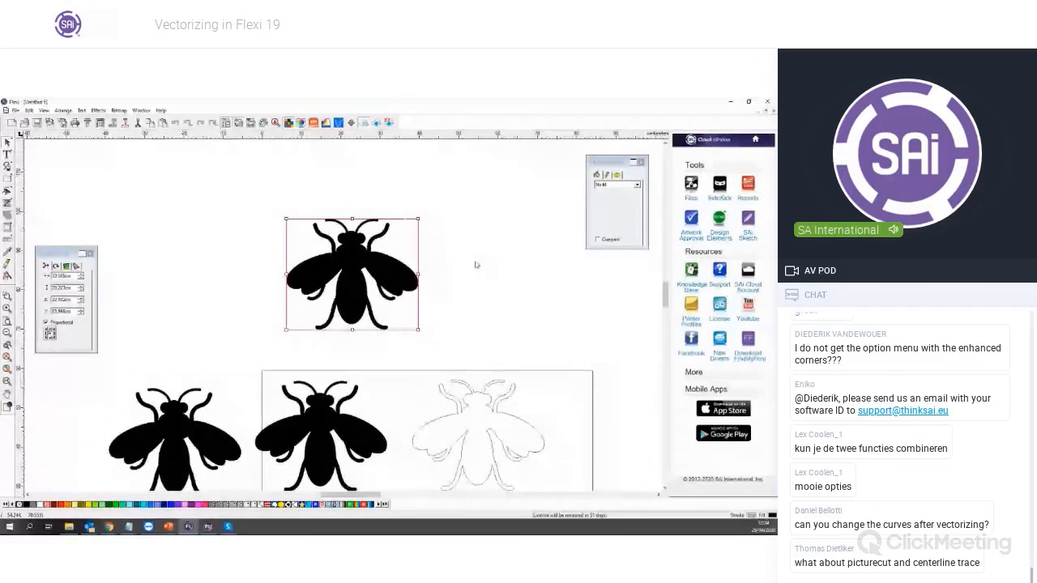
click(119, 111)
mouse_move(167, 187)
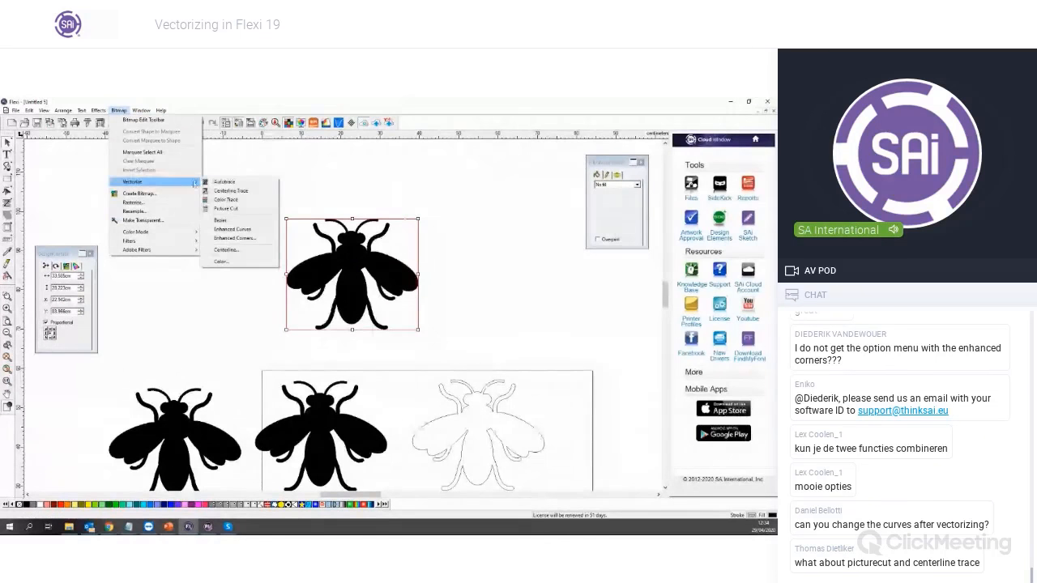
click(226, 209)
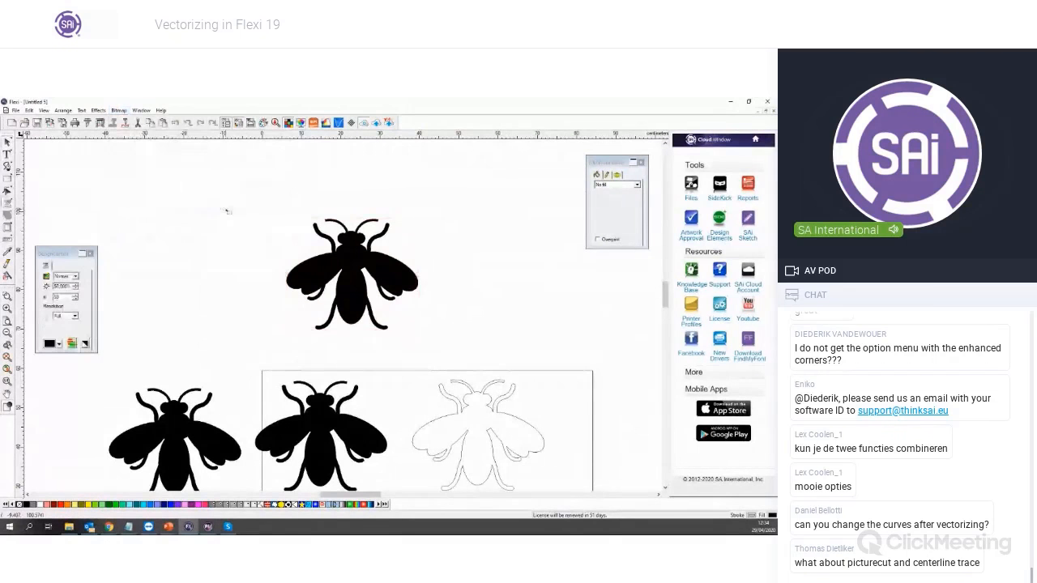
drag(58, 253, 190, 213)
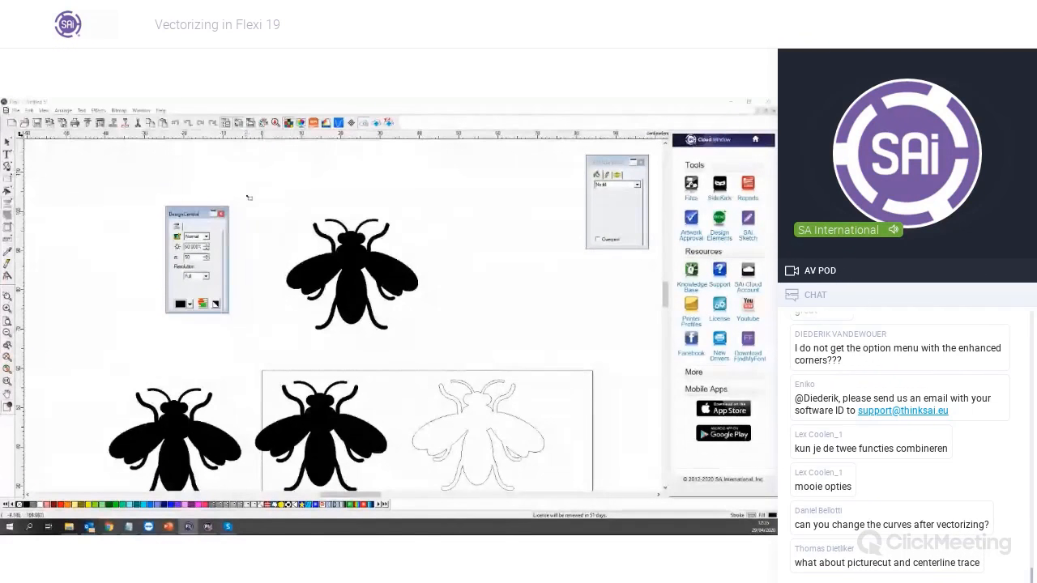
drag(248, 195, 481, 352)
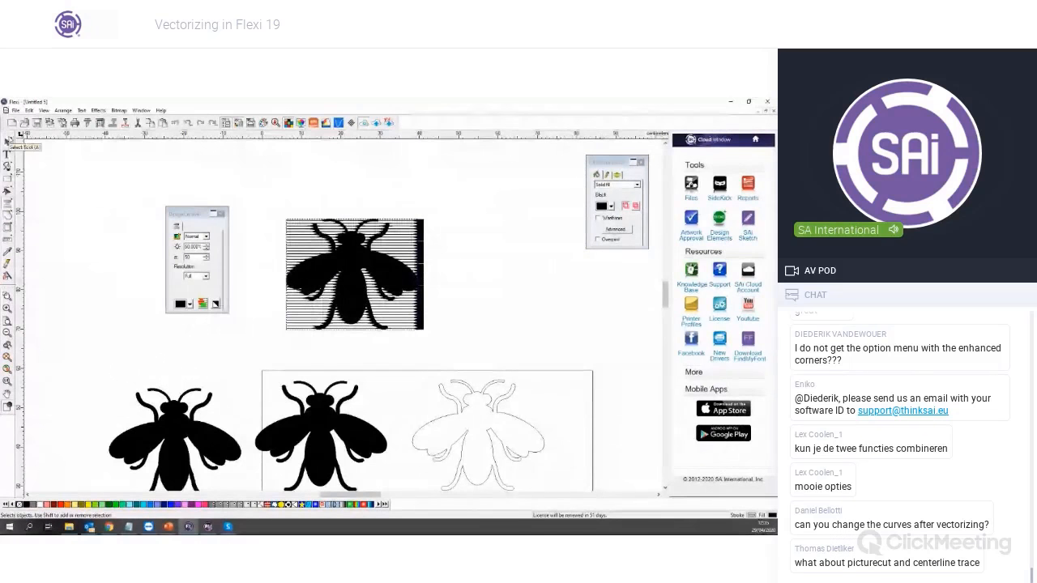
Separate the Picture Cut result from its source by moving the strips right and the bee bitmap left
drag(419, 236, 583, 231)
click(351, 267)
drag(351, 268, 93, 277)
click(394, 292)
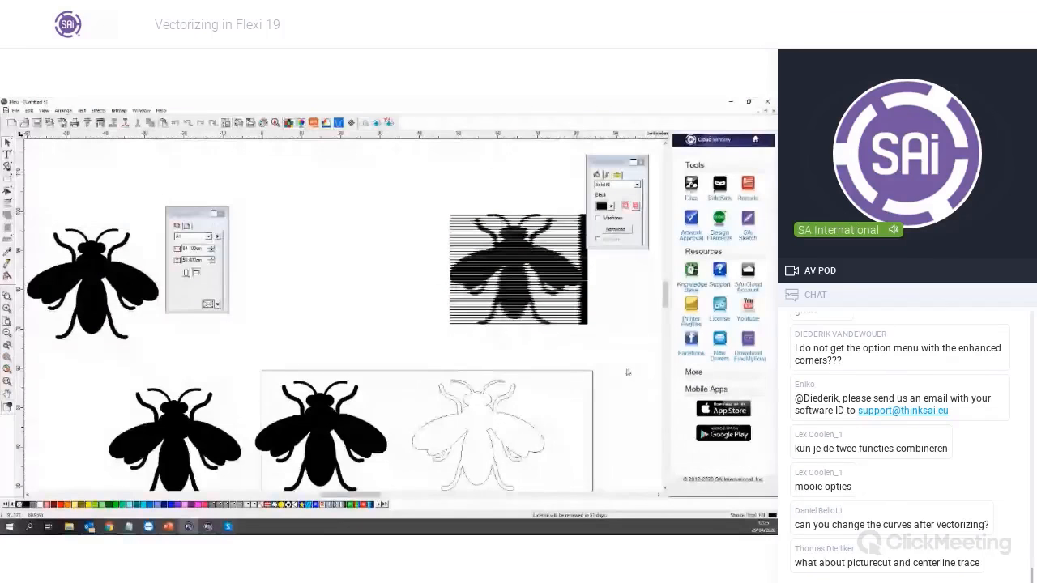
Examine how Picture Cut renders the bee as horizontal strips, selecting the uppermost group of strips to check its extent
click(658, 494)
click(658, 494)
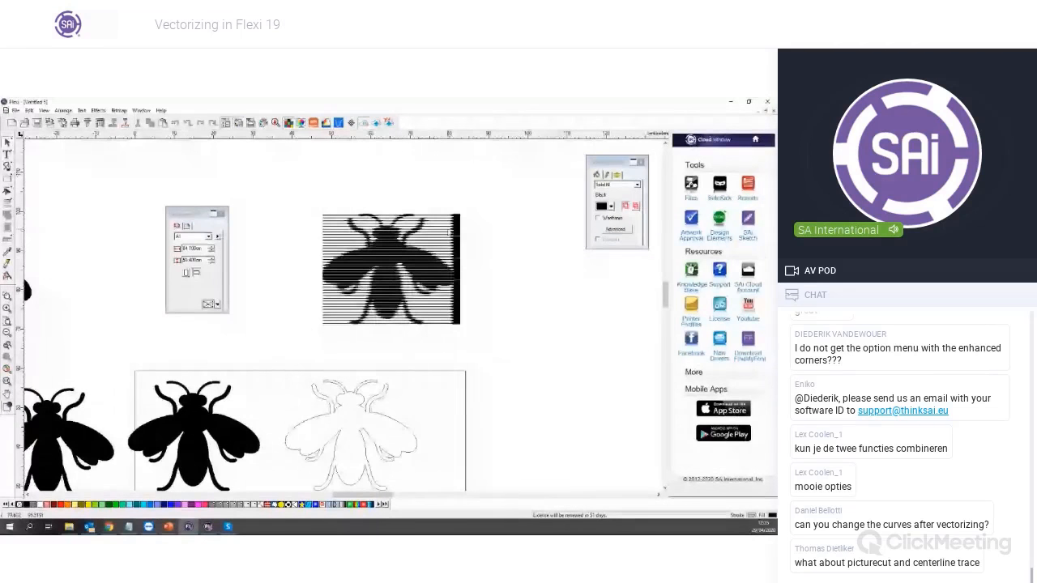
scroll(430, 231, up, 4)
drag(169, 215, 84, 196)
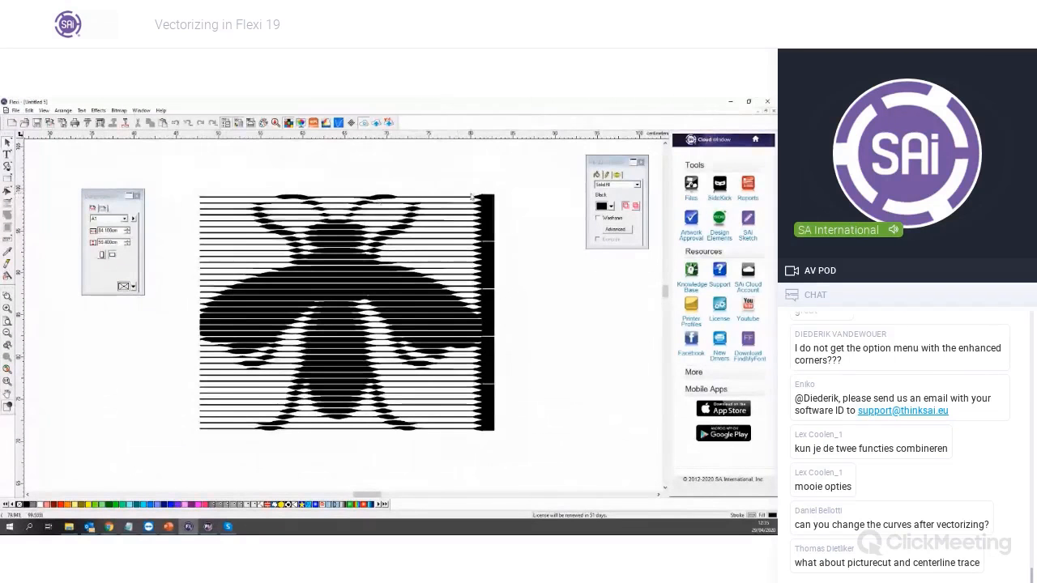
click(321, 210)
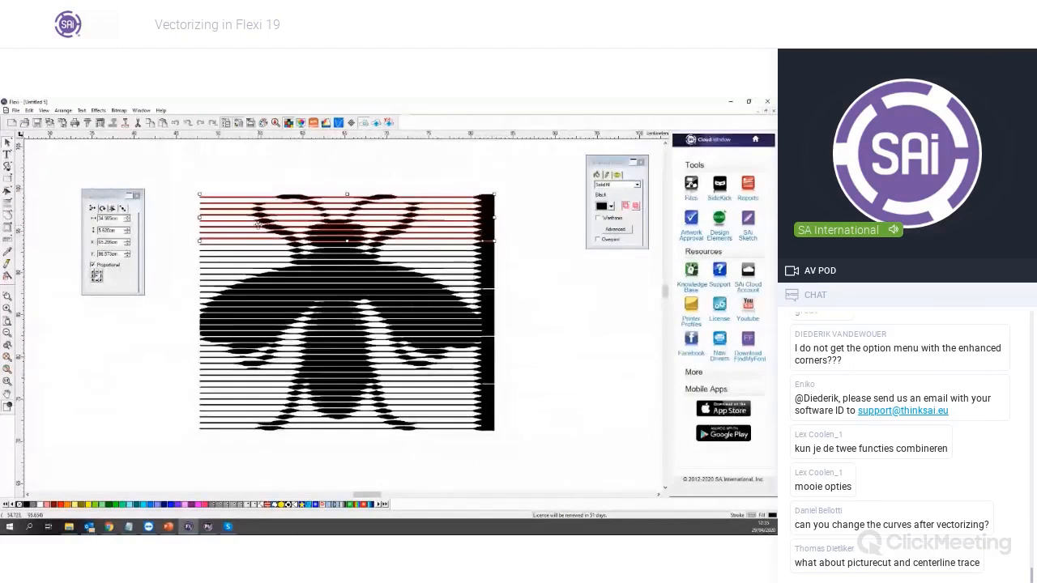
click(329, 486)
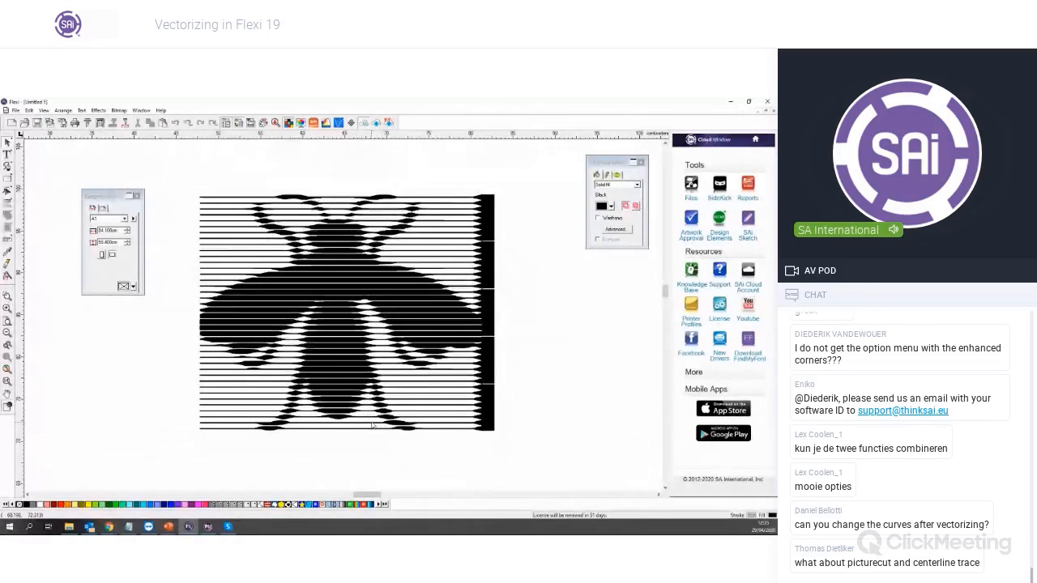
Move the original bee bitmap right, to just above the page's upper-left corner
scroll(372, 427, down, 3)
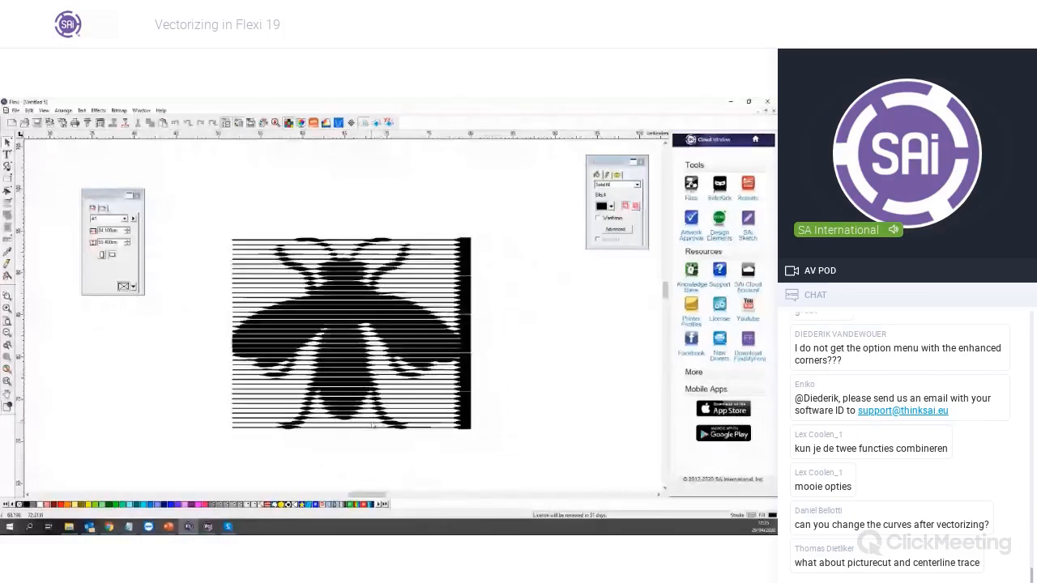
drag(163, 398, 184, 383)
click(299, 340)
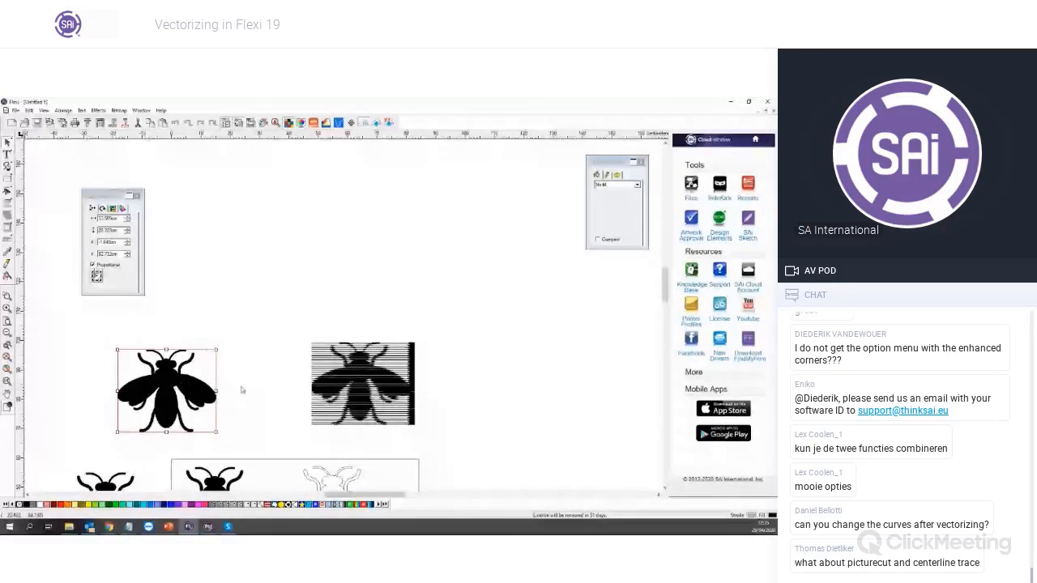
click(242, 389)
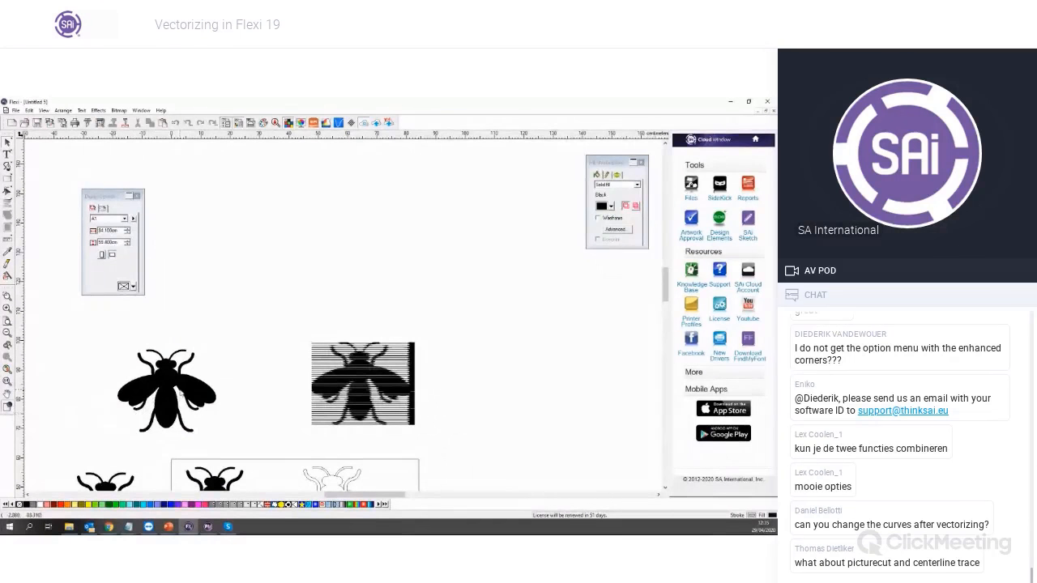
Compare the original bee bitmap with the line thickness across its Picture Cut version
click(182, 393)
drag(273, 316, 469, 455)
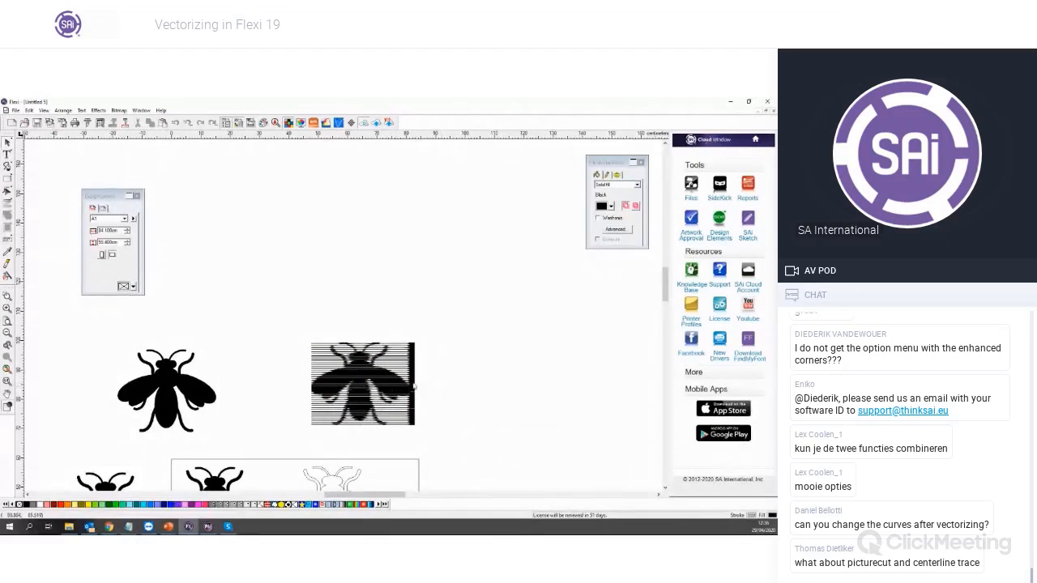
scroll(381, 386, up, 3)
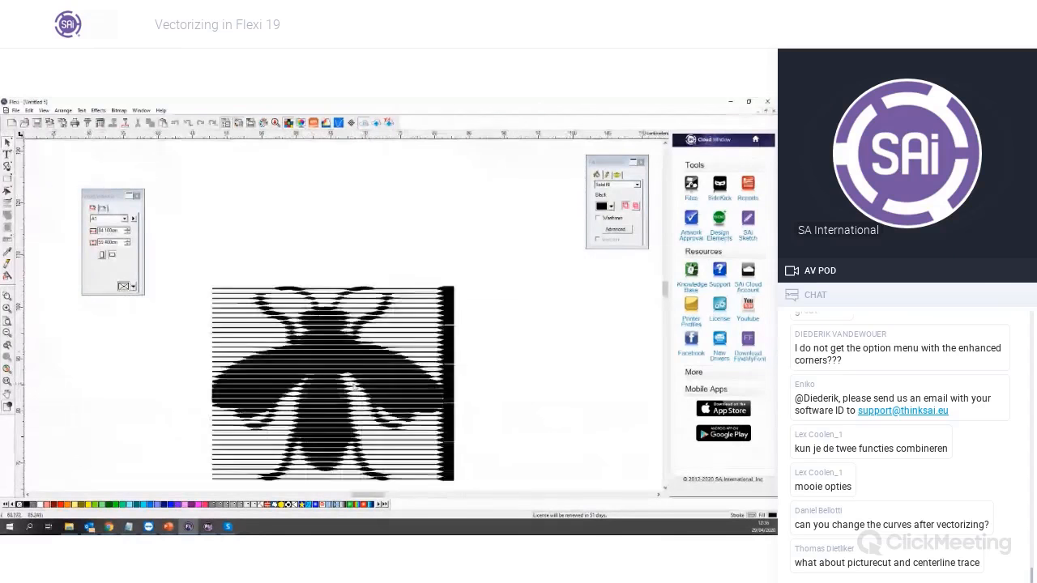
scroll(353, 387, up, 1)
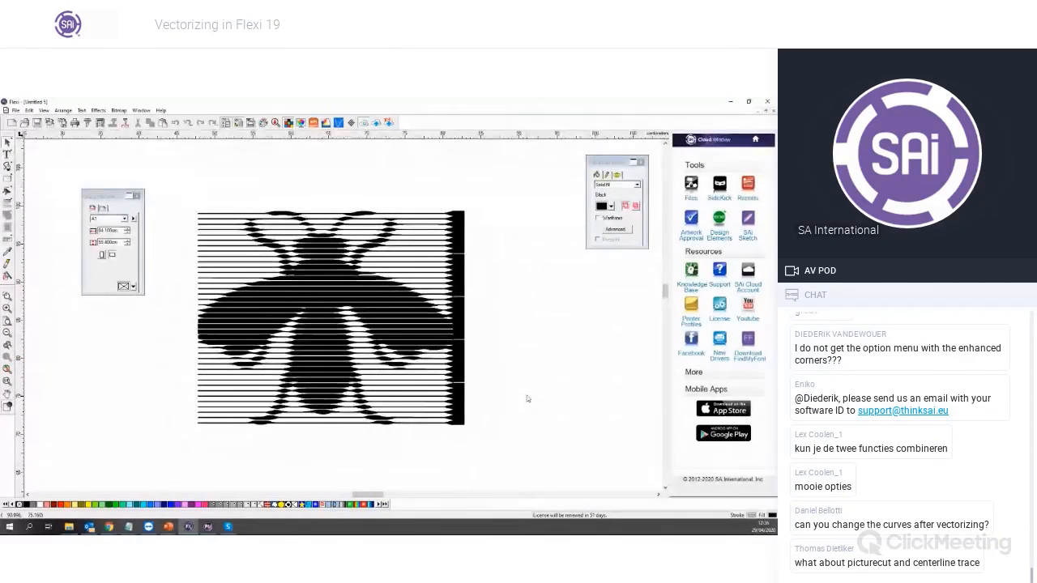
scroll(527, 398, down, 4)
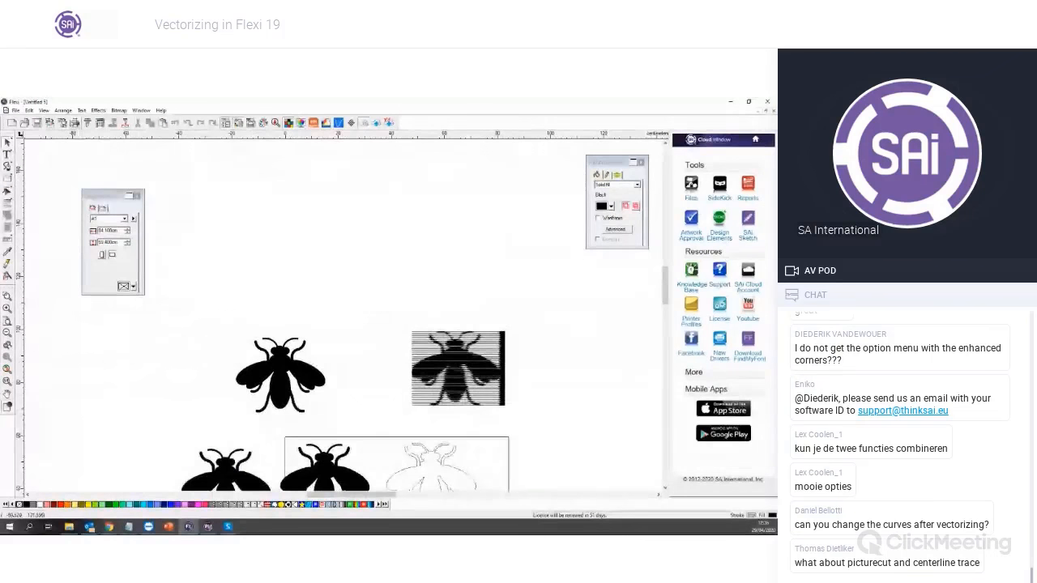
Import the striped insect JPG from the Vectorizing Webinar folder and place it above the original bee bitmap
click(50, 123)
click(275, 277)
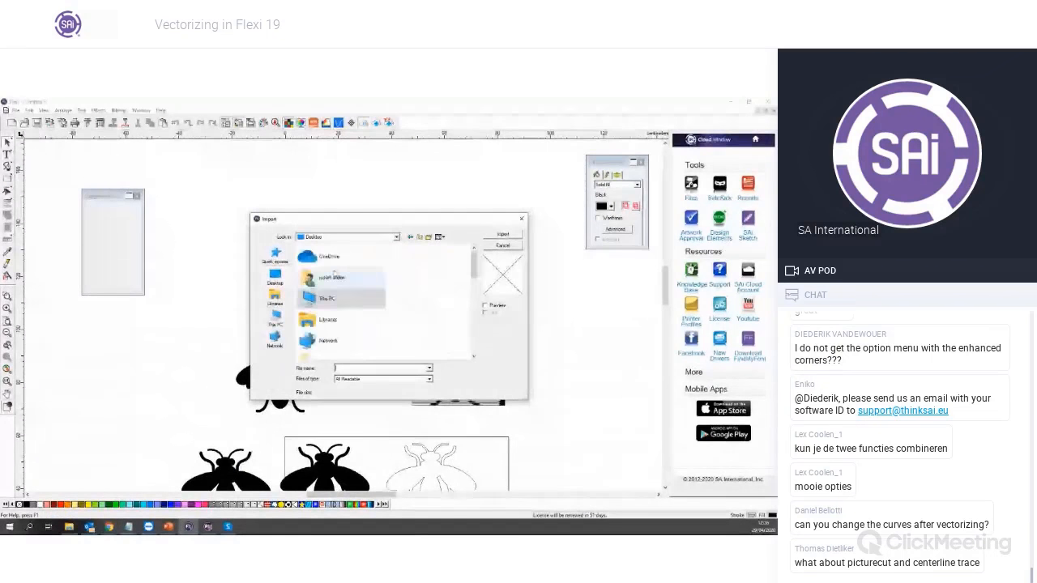
scroll(337, 273, down, 3)
scroll(337, 283, down, 3)
double_click(332, 350)
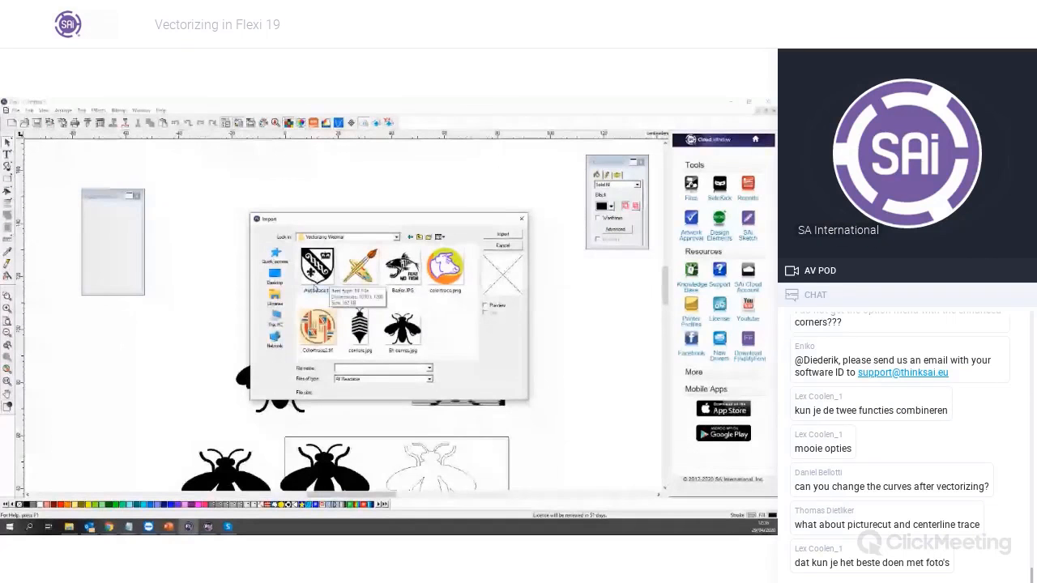
click(359, 328)
double_click(359, 328)
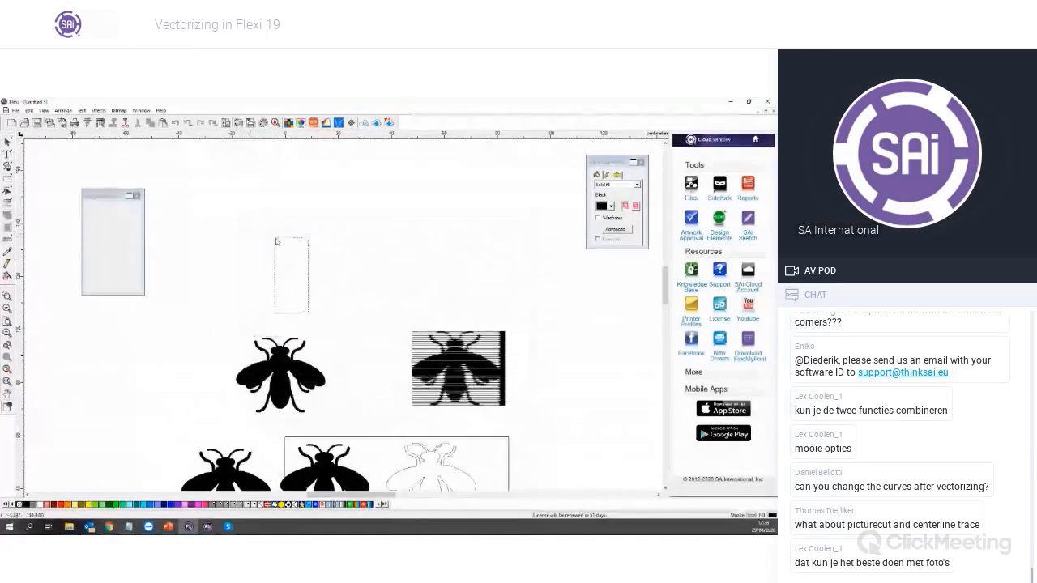
right_click(280, 237)
click(253, 240)
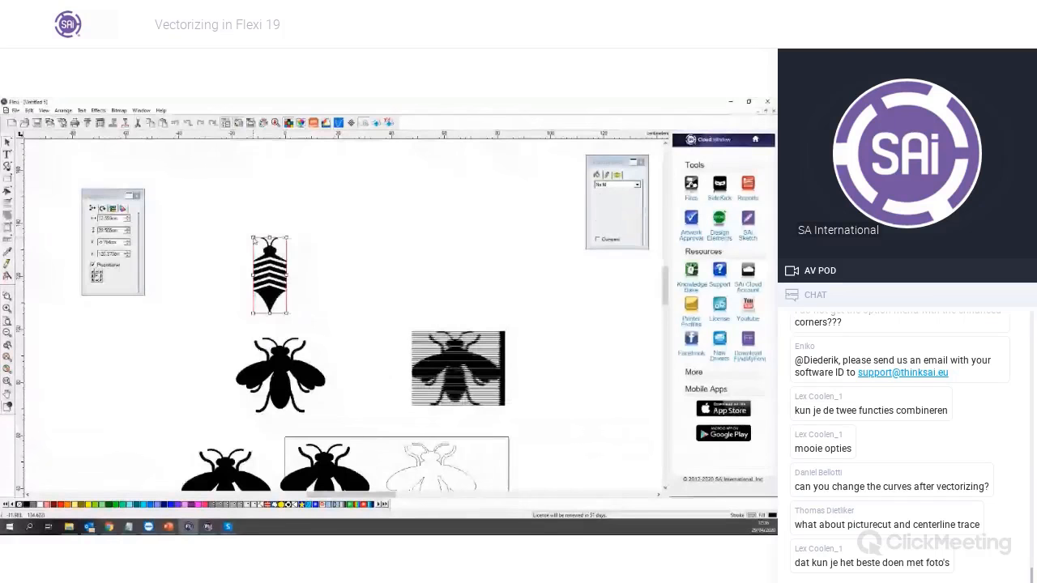
Delete the imported striped insect bitmap
click(247, 219)
drag(238, 237, 330, 317)
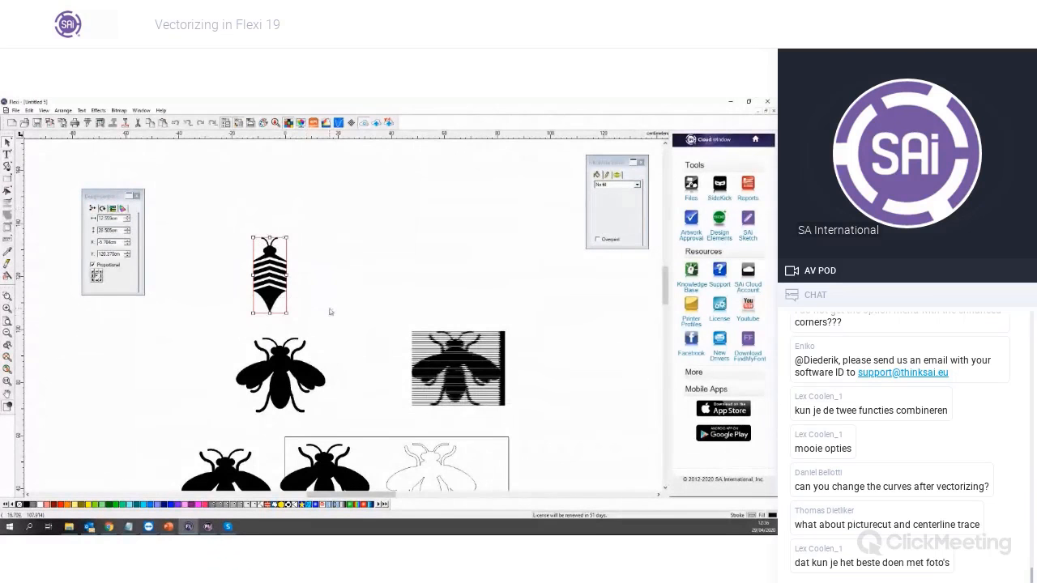
key(Delete)
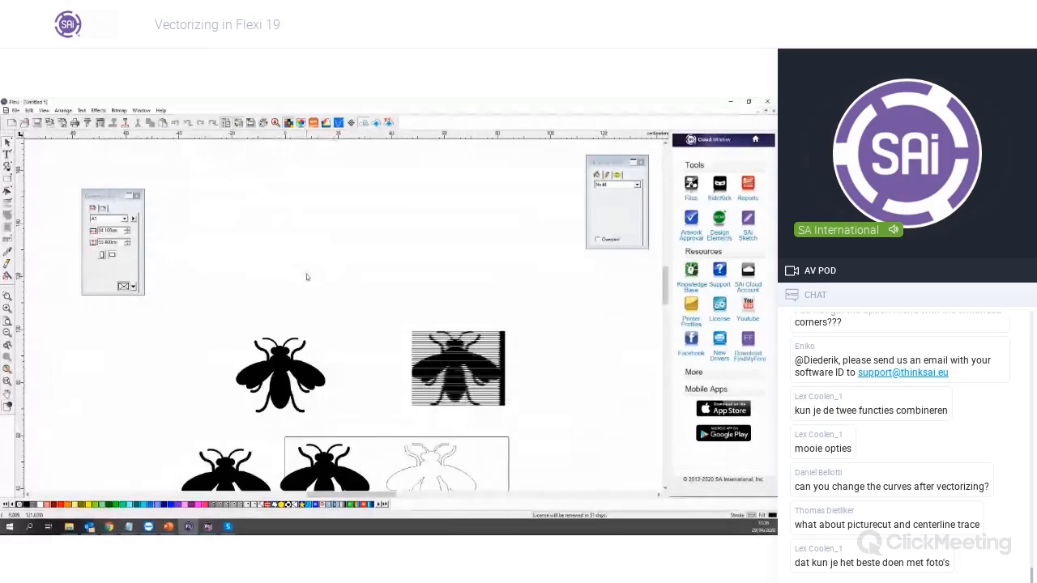
Shift the original bee bitmap slightly right, toward the Picture Cut strips
drag(214, 327, 340, 423)
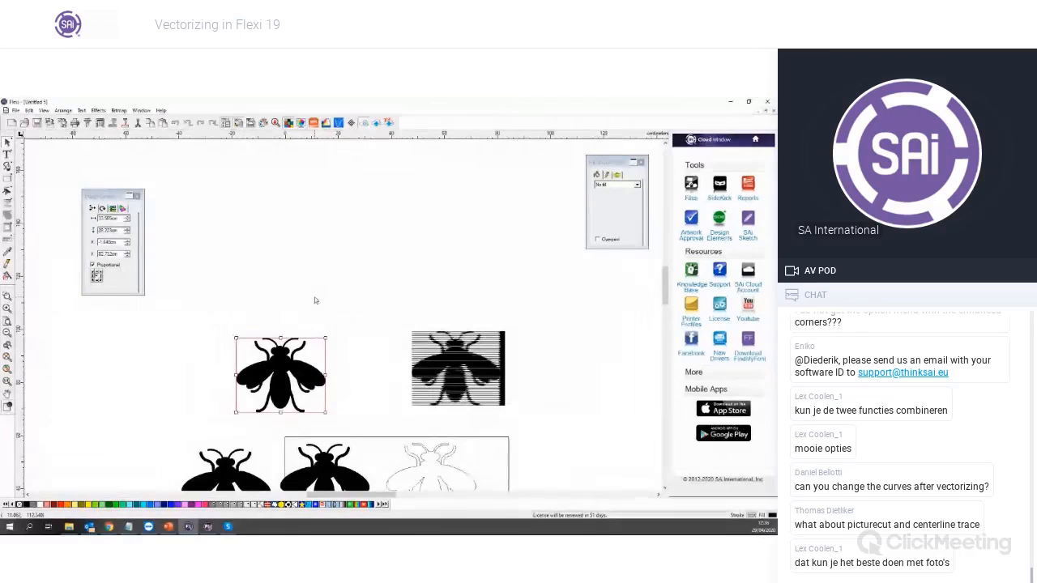
click(315, 301)
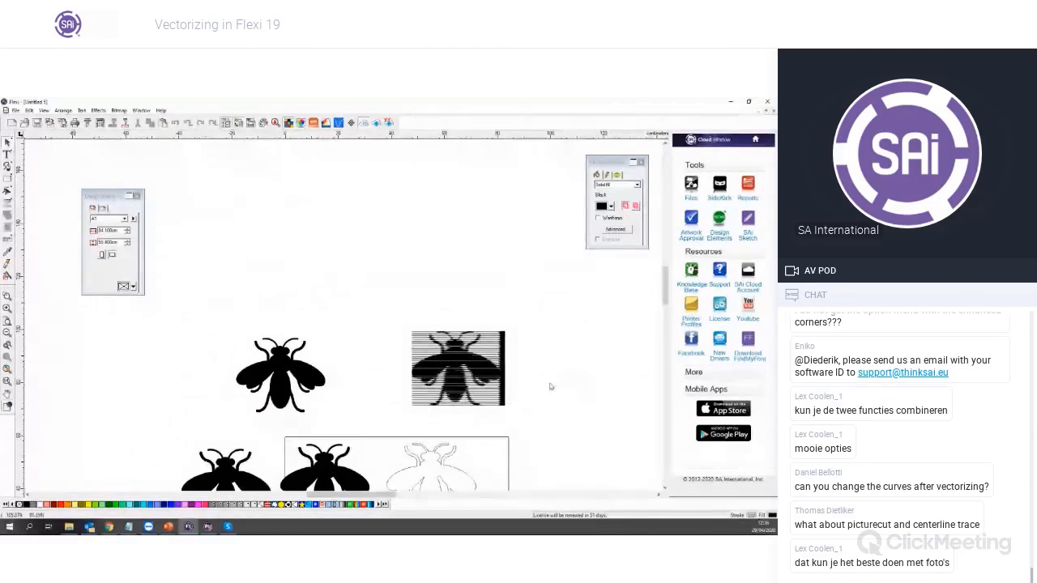
scroll(537, 388, up, 3)
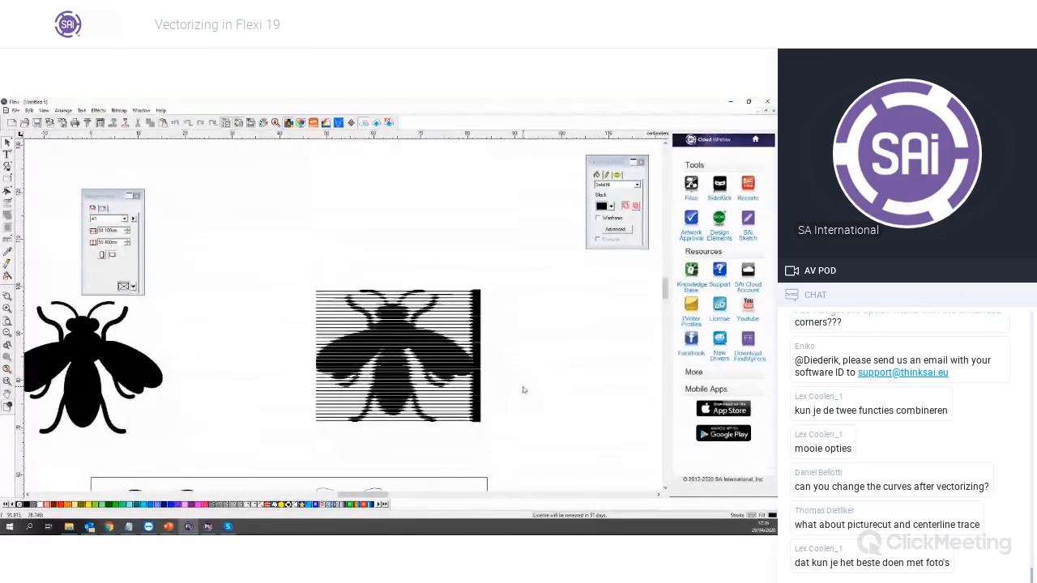
drag(86, 370, 111, 371)
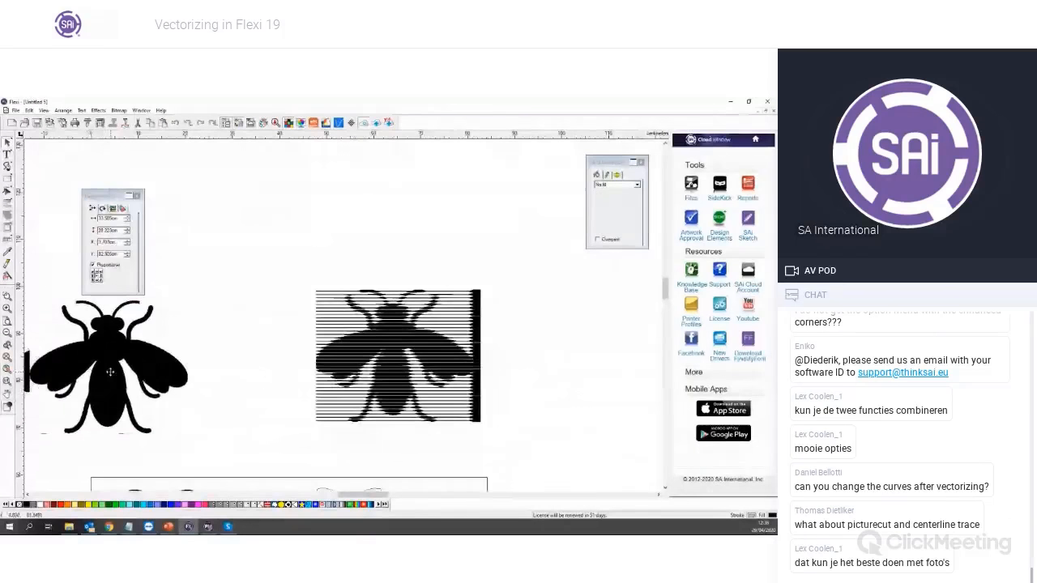
click(280, 329)
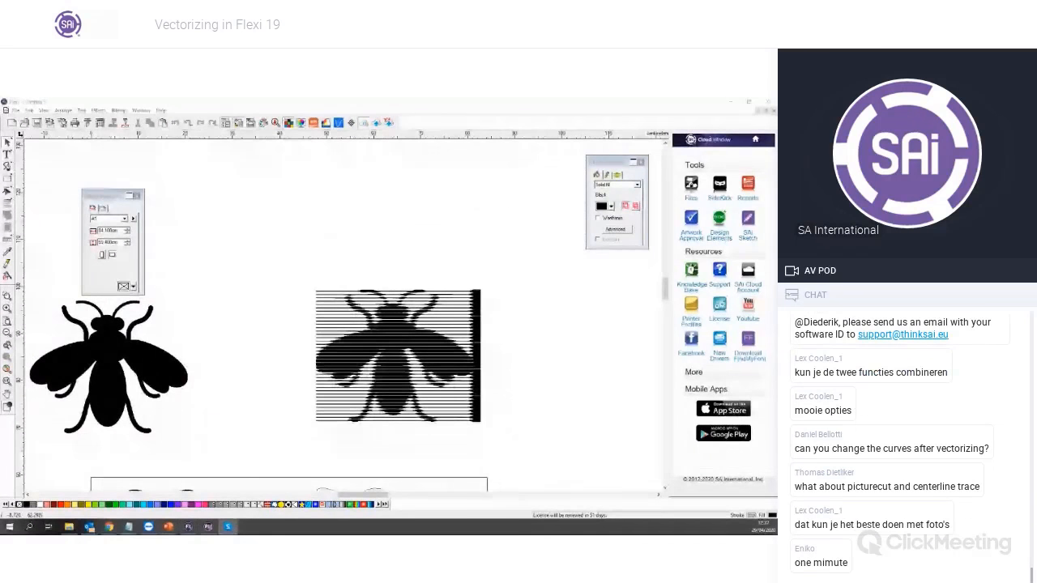
Inspect the Picture Cut bee's horizontal strips and the solid block along its right edge
click(167, 403)
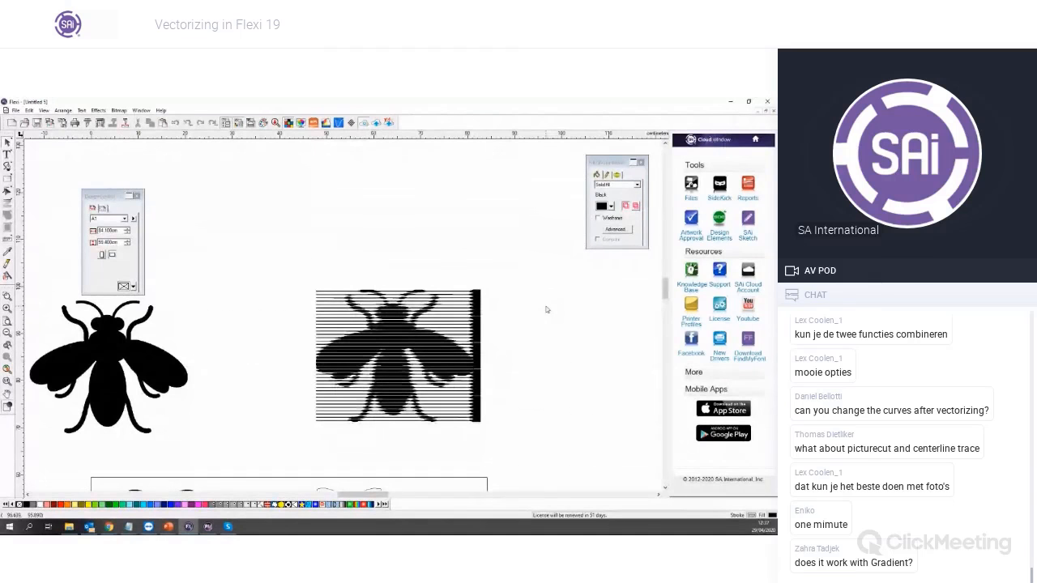
scroll(511, 364, up, 2)
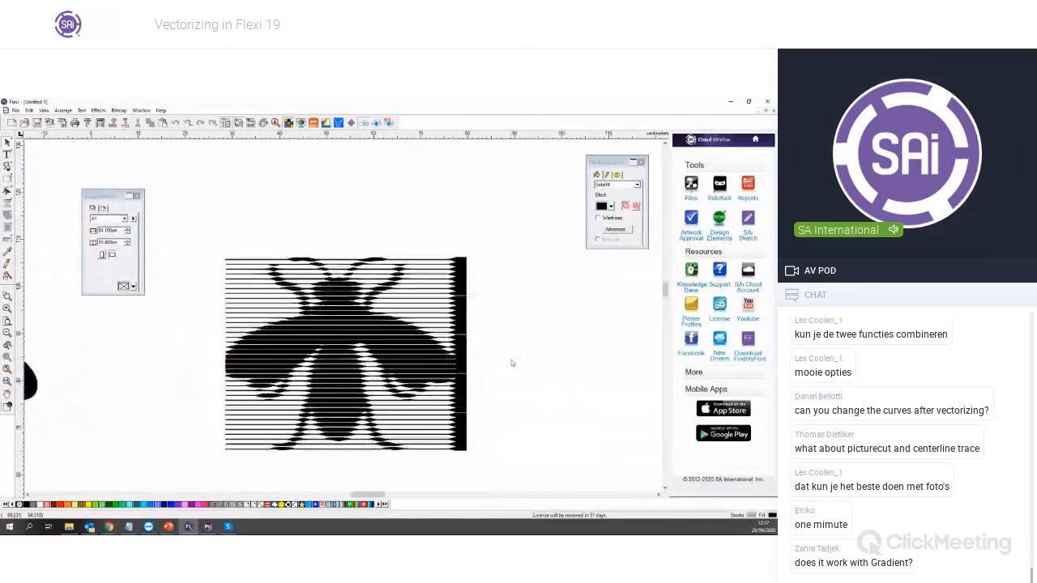
scroll(512, 364, up, 1)
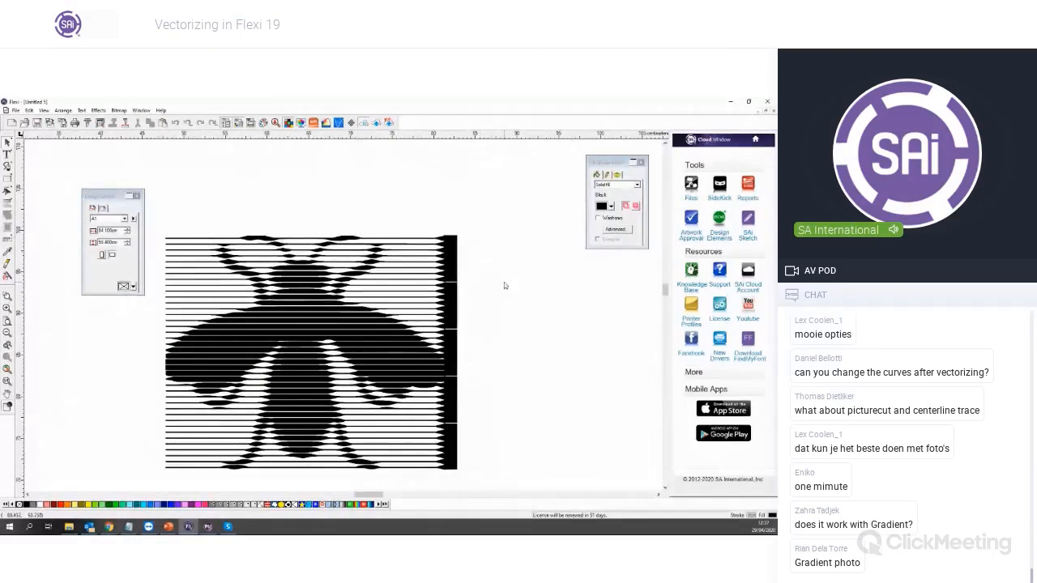
Switch to the PictureCut.fs document and examine the striped cat vector together with its source cat photo
scroll(504, 286, down, 1)
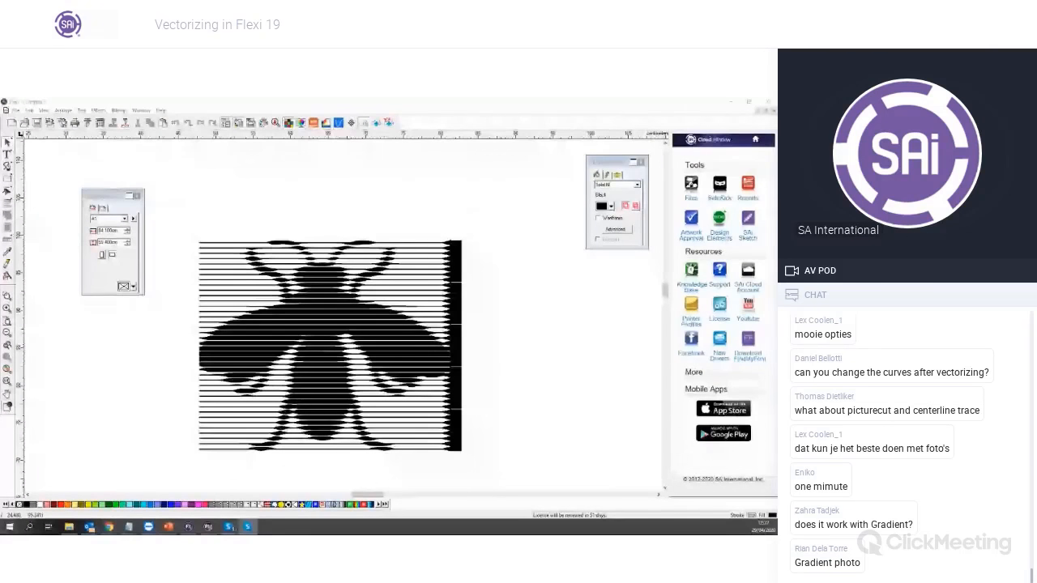
click(267, 213)
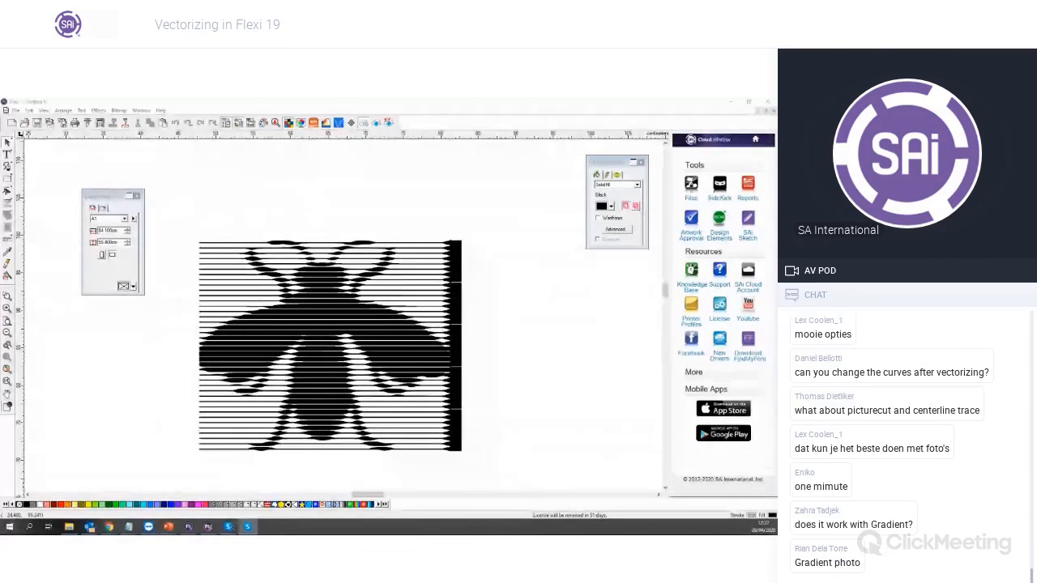
key(ctrl+Tab)
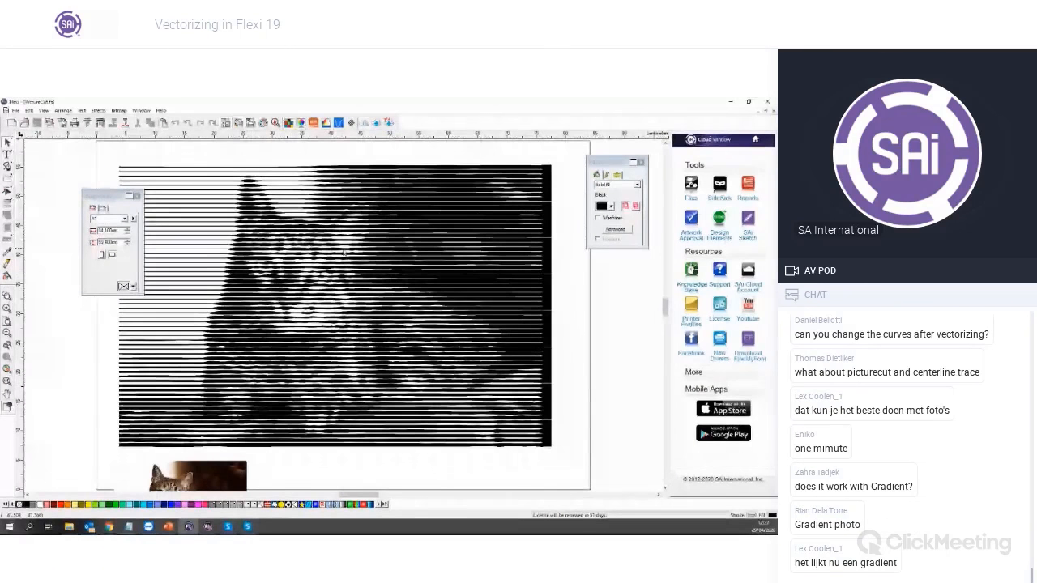
scroll(411, 359, down, 3)
scroll(374, 348, down, 1)
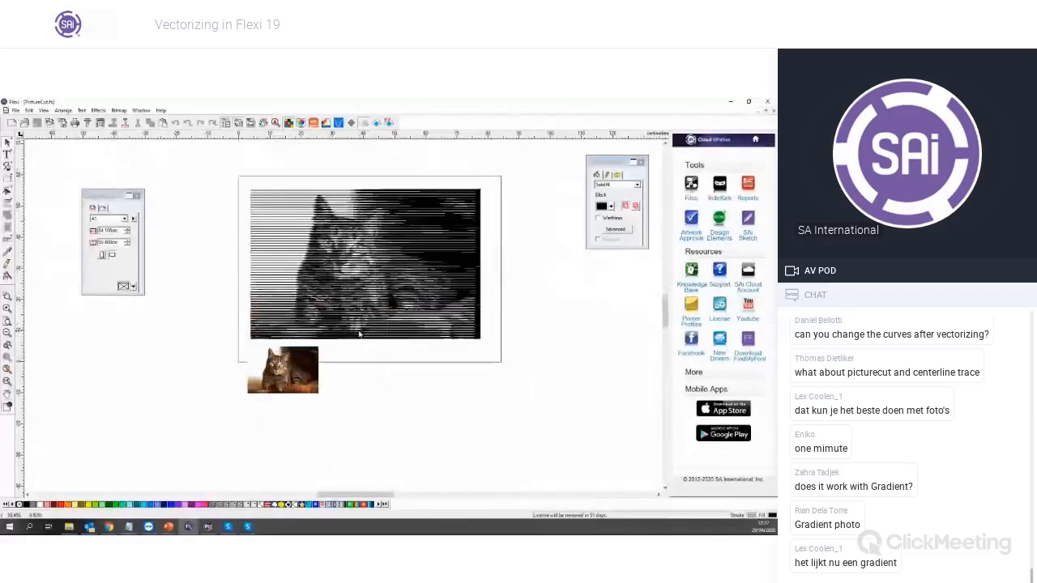
scroll(326, 363, up, 1)
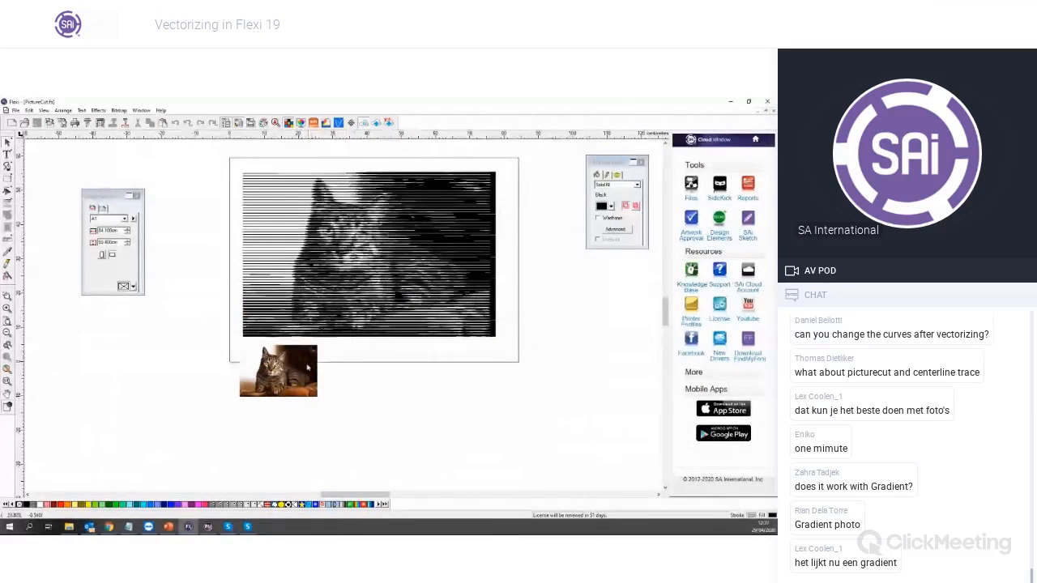
click(314, 366)
scroll(359, 387, up, 5)
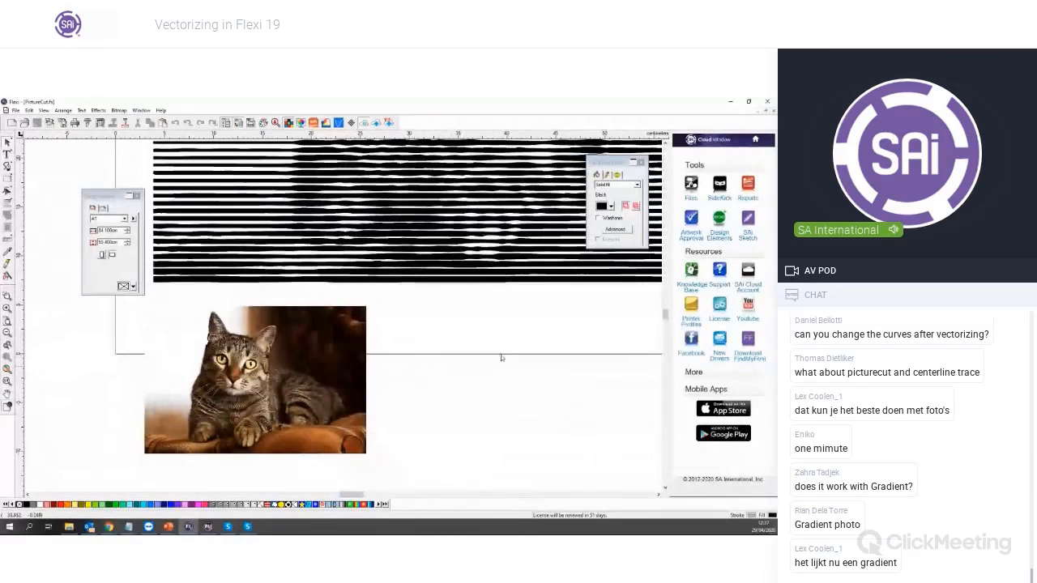
scroll(500, 357, down, 4)
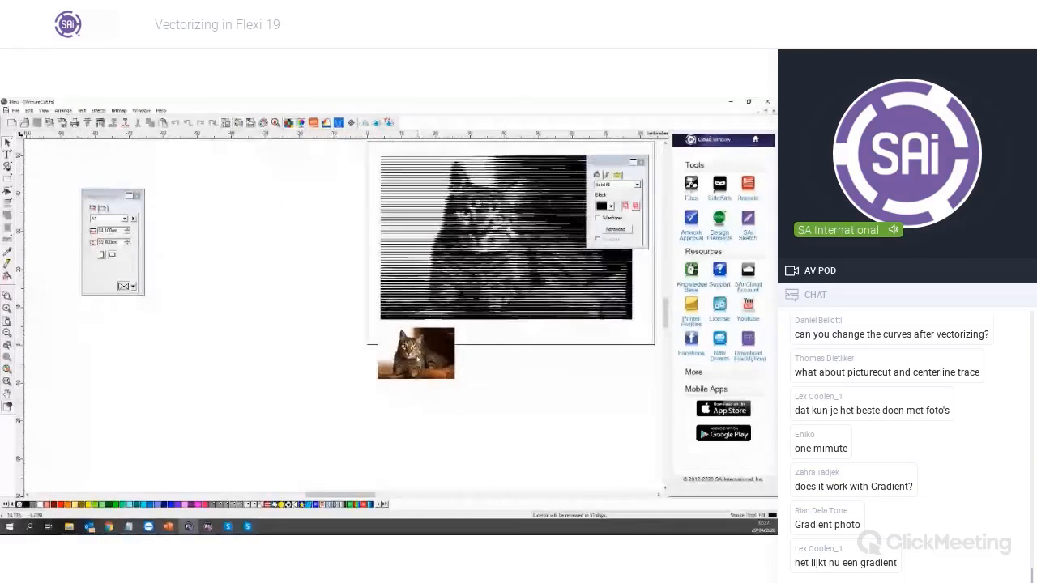
Move the cat photo into the empty area left of the page and vectorize it with Picture Cut
drag(445, 372, 209, 362)
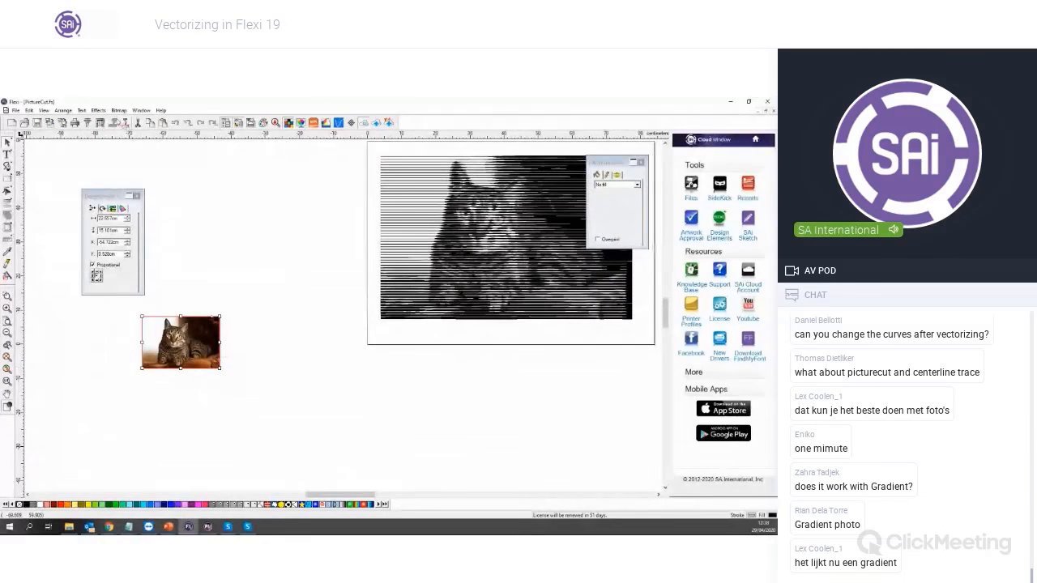
click(118, 110)
mouse_move(154, 182)
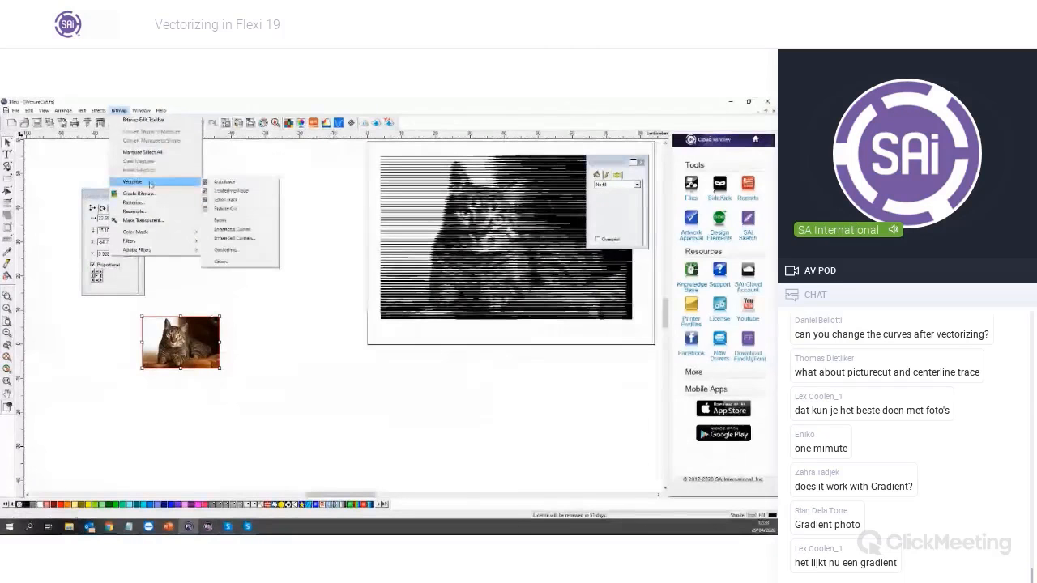
click(235, 204)
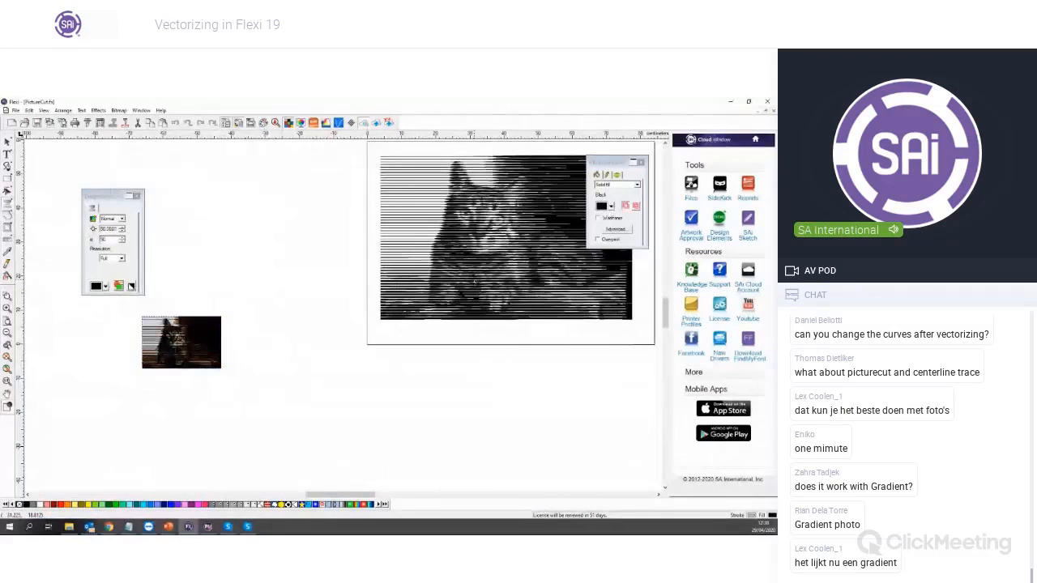
click(7, 142)
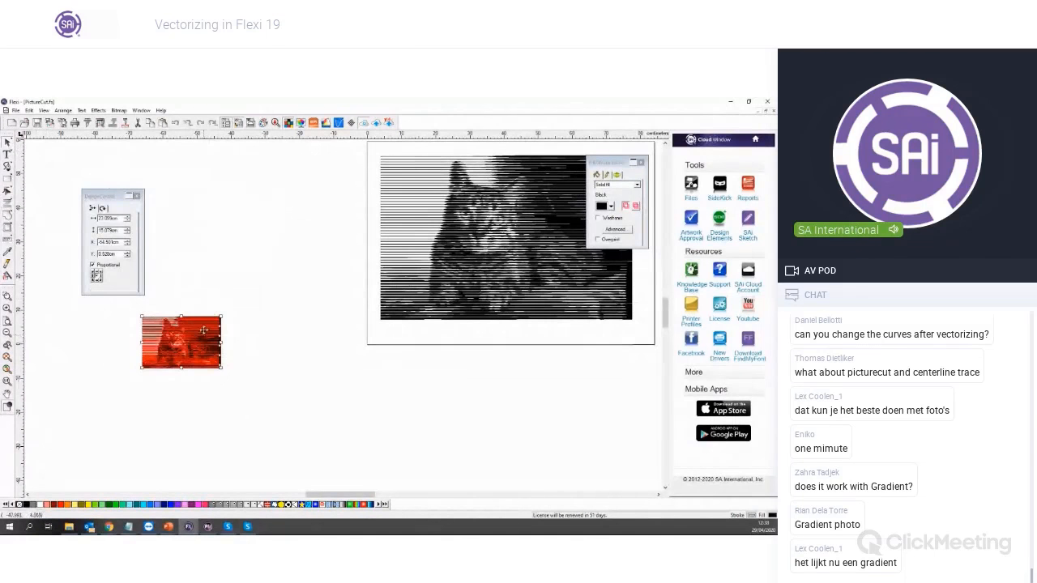
Move the new striped cat vector above the photo and enlarge it proportionally to about 44 cm wide
drag(204, 330, 263, 225)
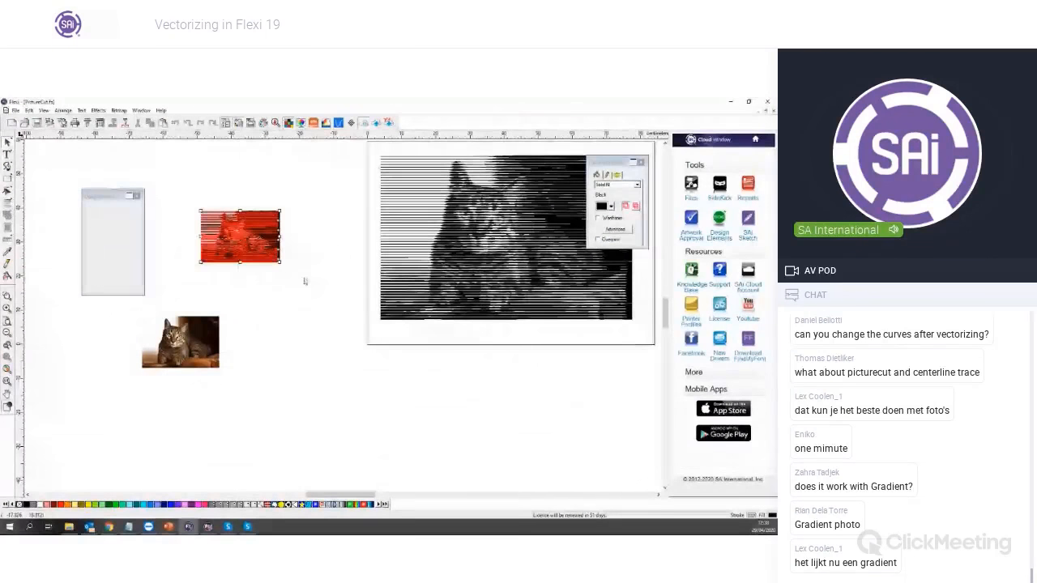
drag(279, 262, 351, 311)
drag(333, 261, 298, 216)
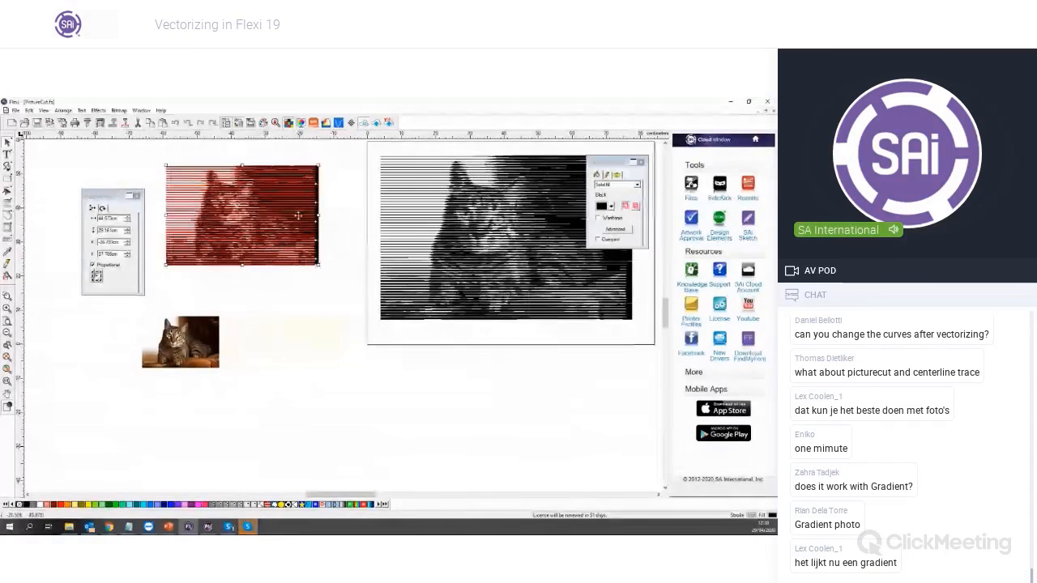
click(340, 292)
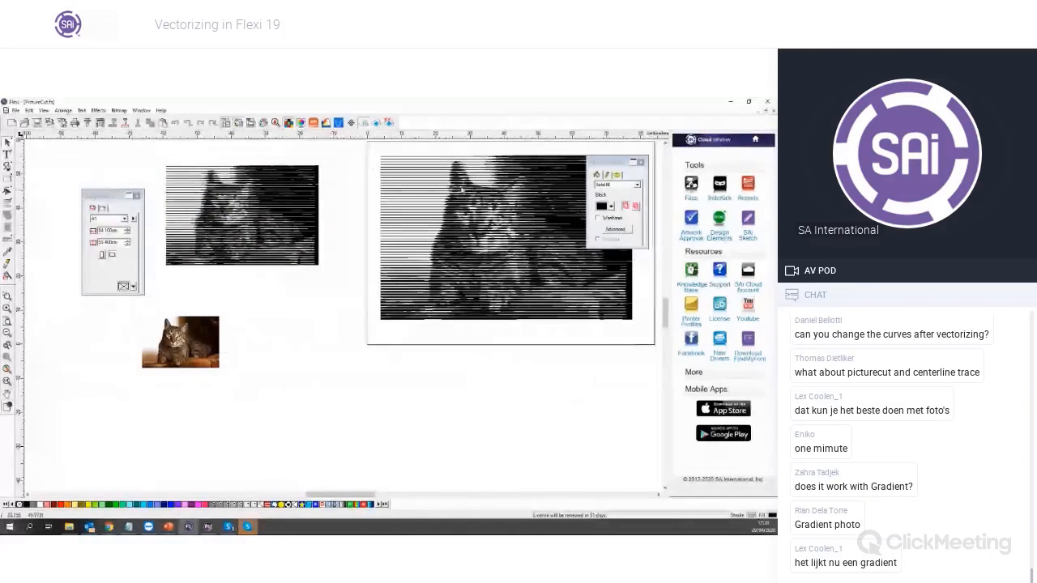
Select the large striped cat on the page, move the floating fill panel clear of it, and clear the selection
drag(334, 146, 639, 334)
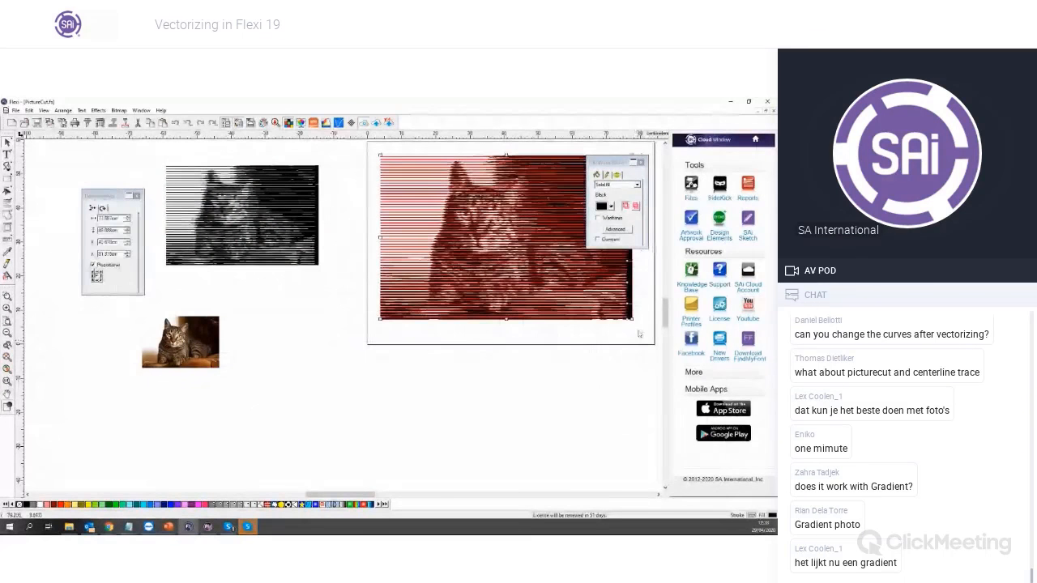
mouse_move(613, 162)
mouse_down()
mouse_move(429, 367)
mouse_move(555, 410)
mouse_up()
click(151, 166)
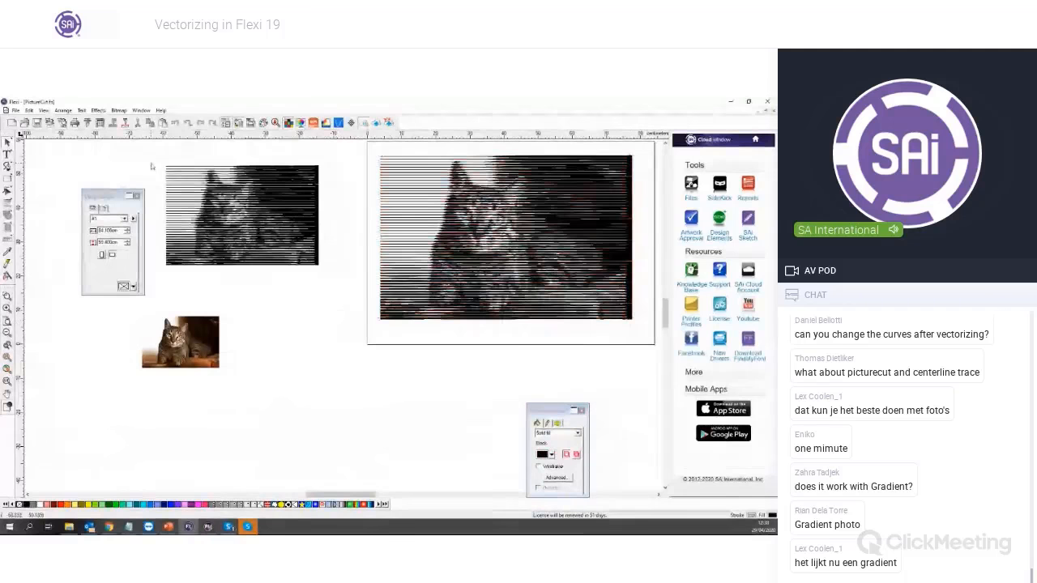
Vectorize the cat photo again with Picture Cut, setting the number of lines to 75
drag(139, 311, 272, 391)
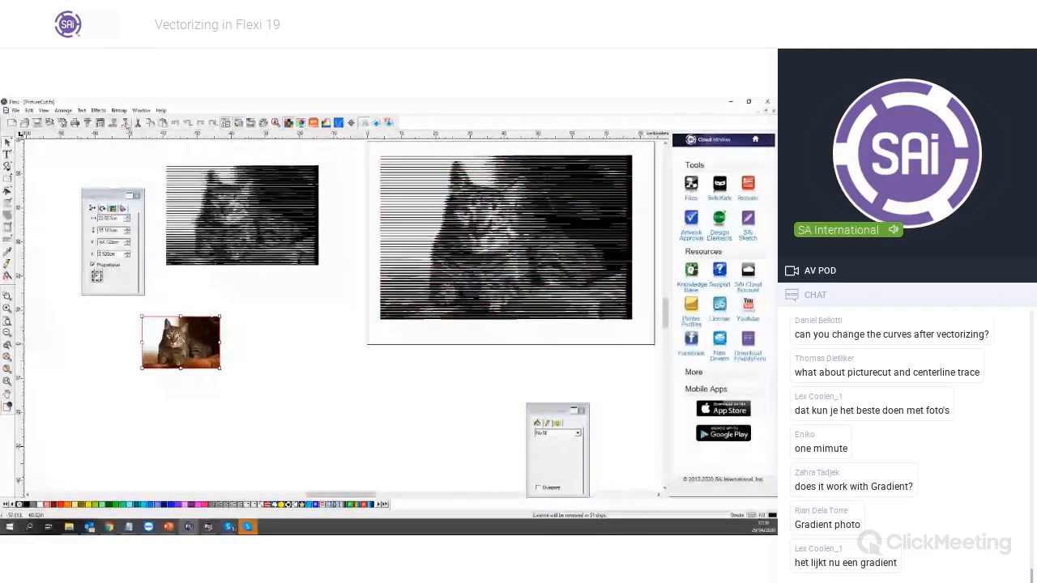
click(118, 110)
mouse_move(162, 181)
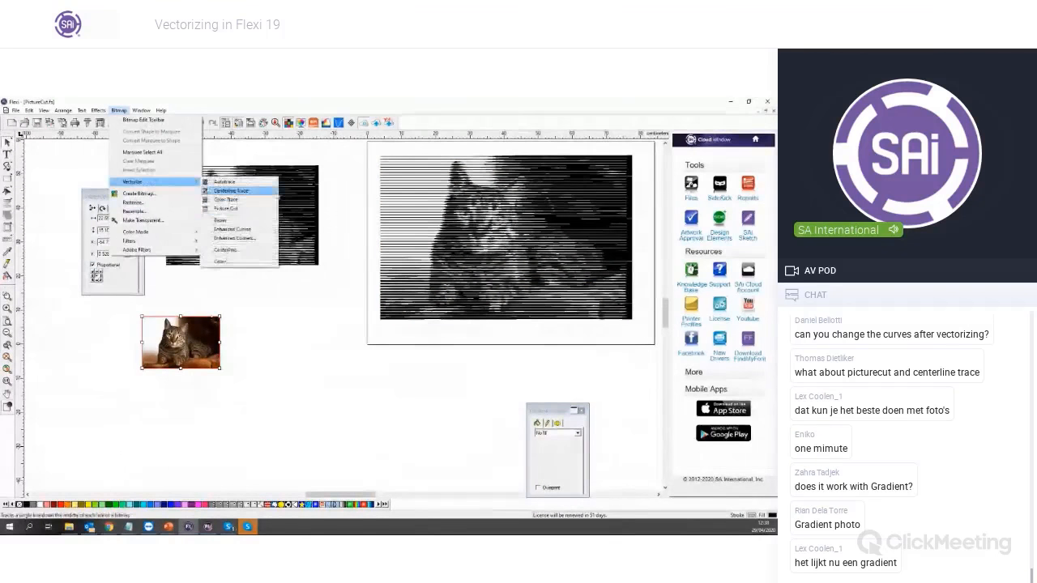
click(231, 205)
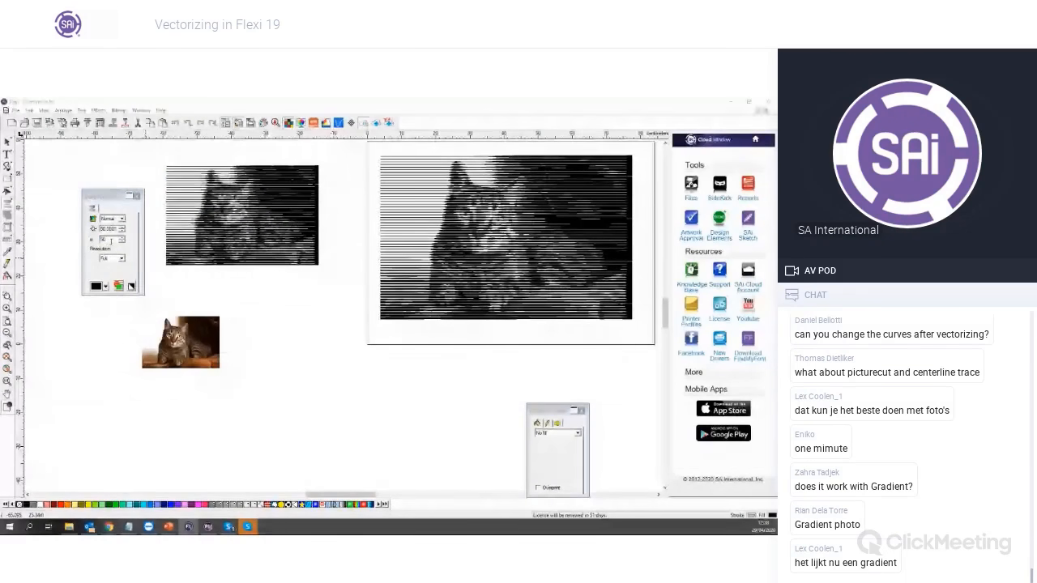
text(100)
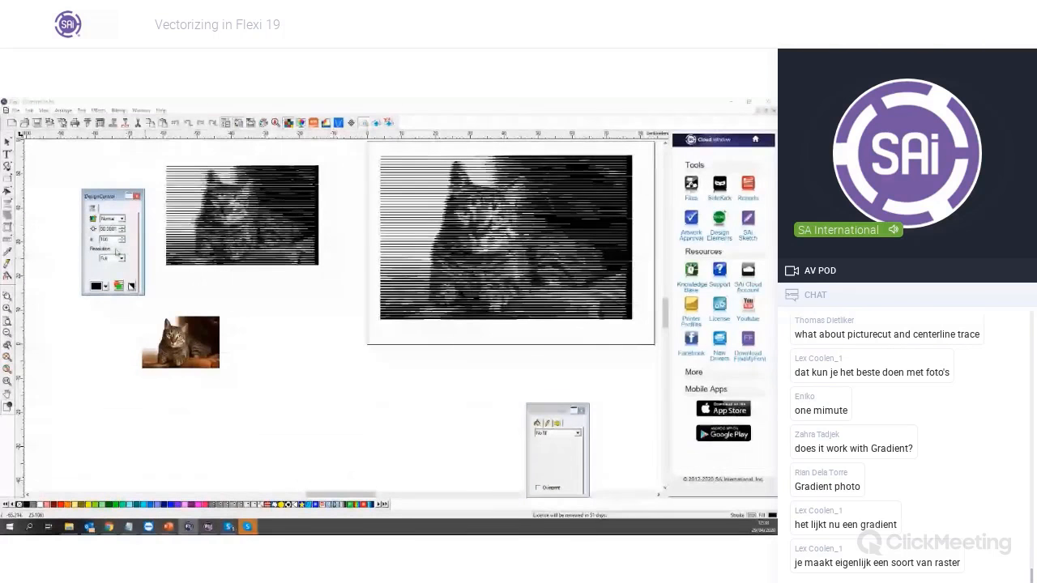
drag(113, 241, 73, 241)
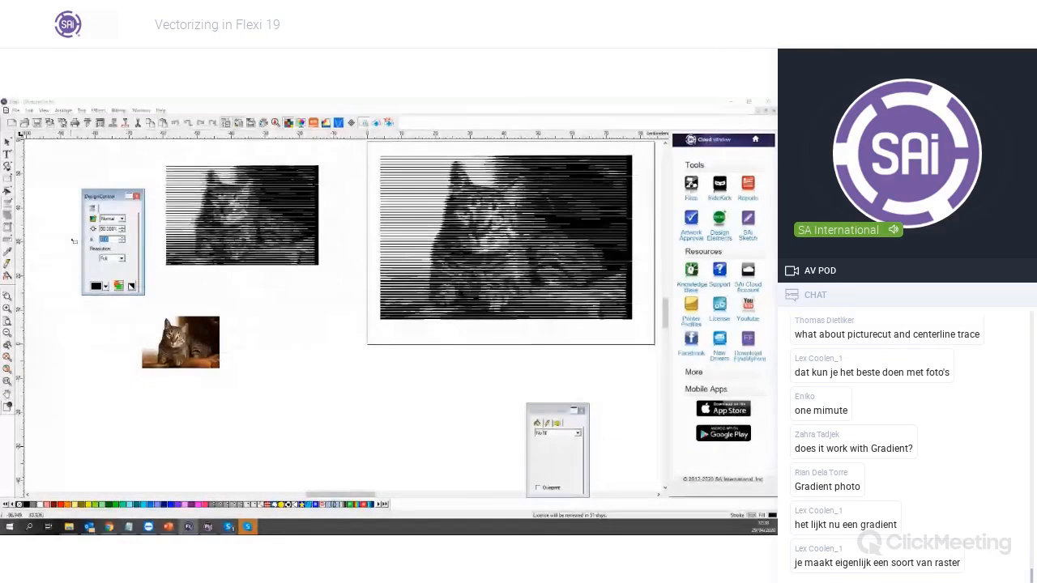
text(75)
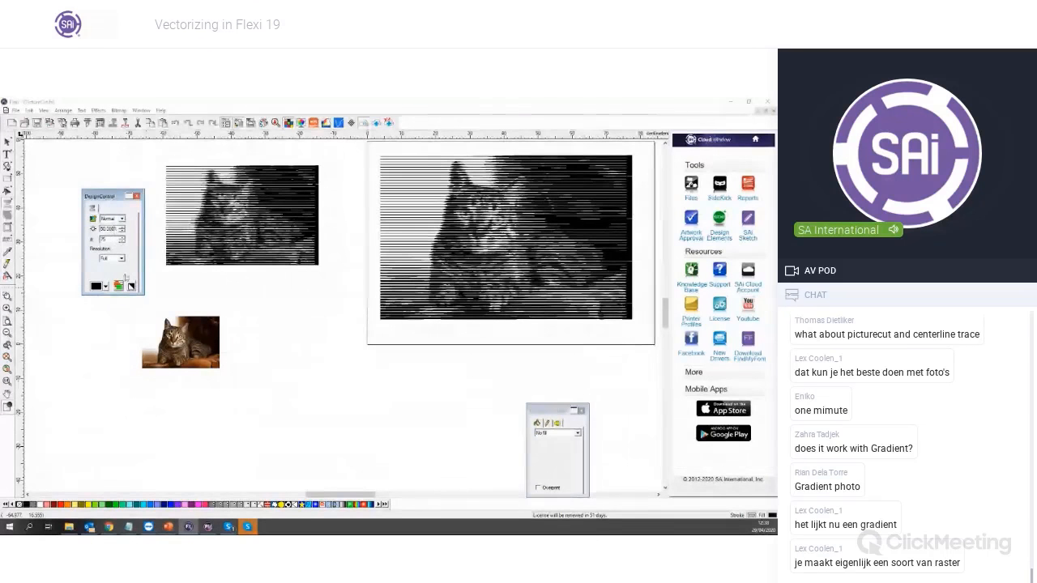
click(121, 310)
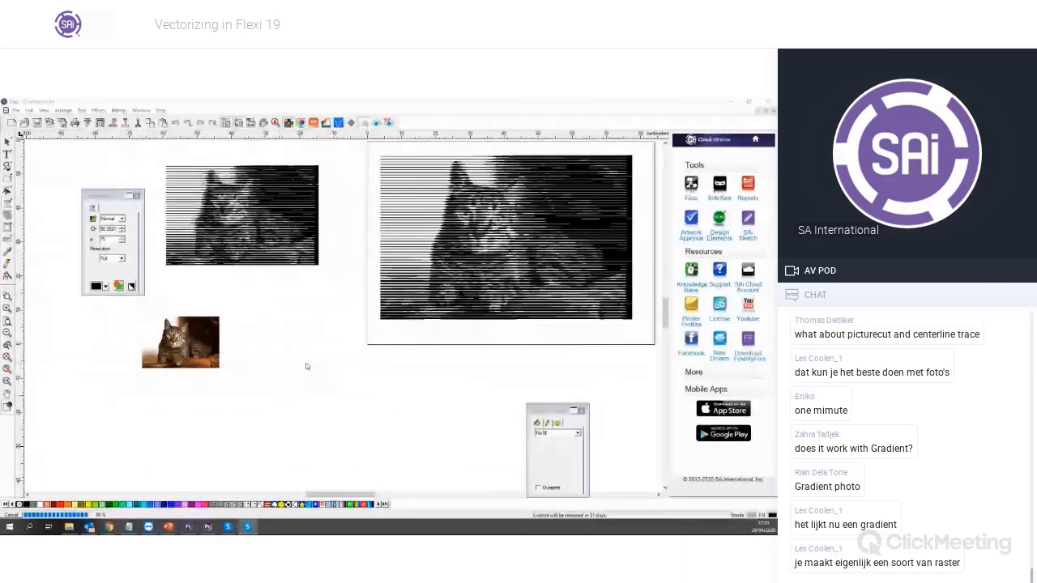
Move the 75-line cat vector below the page and enlarge it proportionally to about 45 cm wide
click(213, 337)
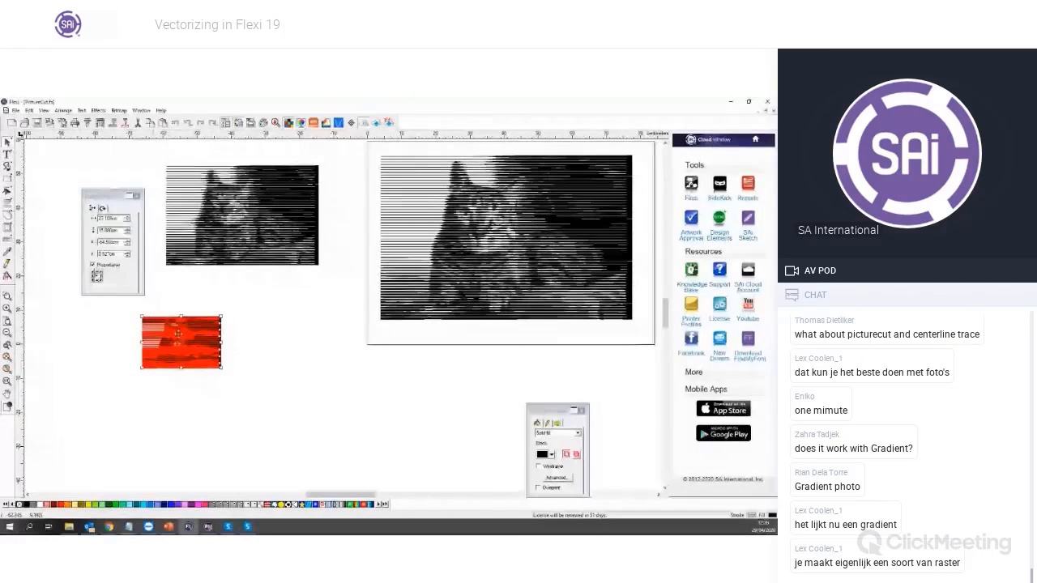
drag(212, 337, 403, 383)
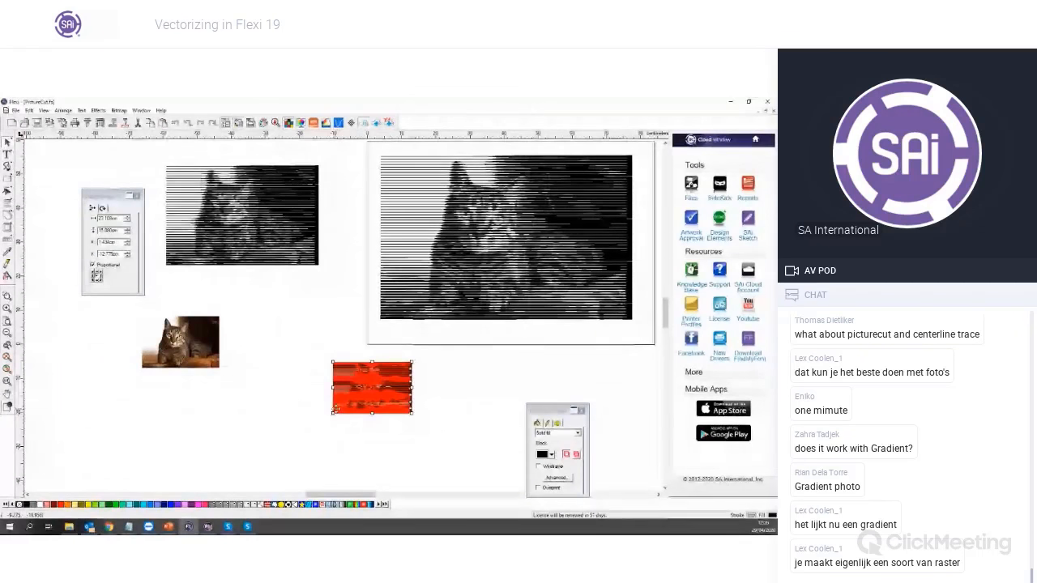
drag(333, 414, 244, 471)
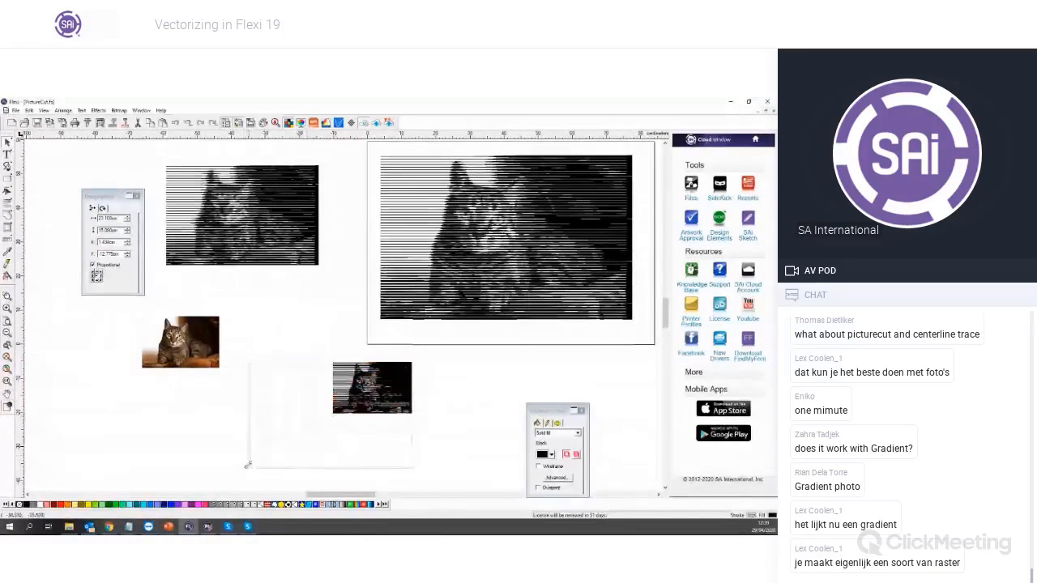
Examine the 75-line cat's strips up close and preview its cutting contours in Cut Plot, closing it without sending
scroll(454, 413, down, 2)
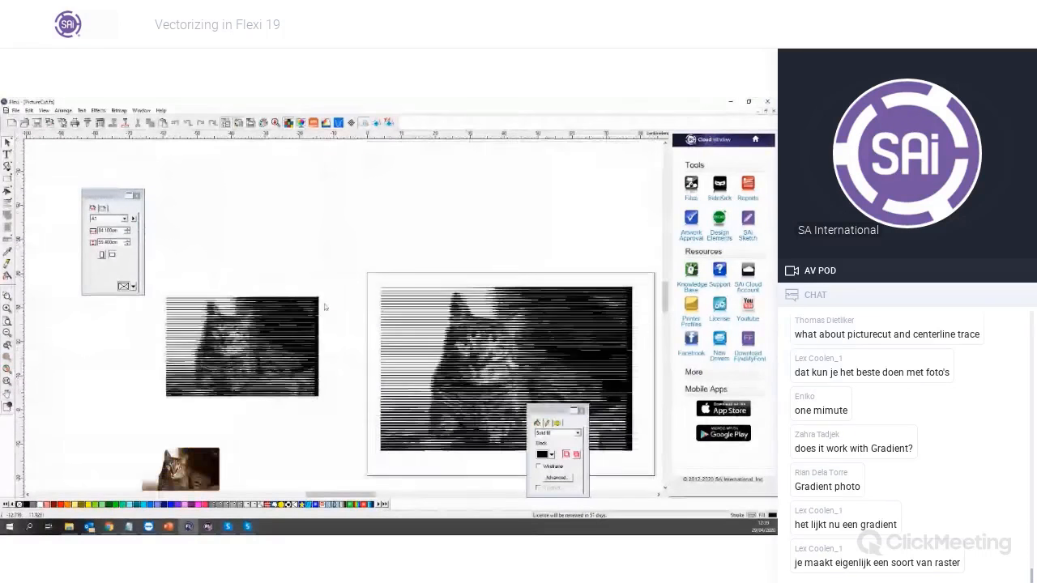
scroll(424, 370, up, 3)
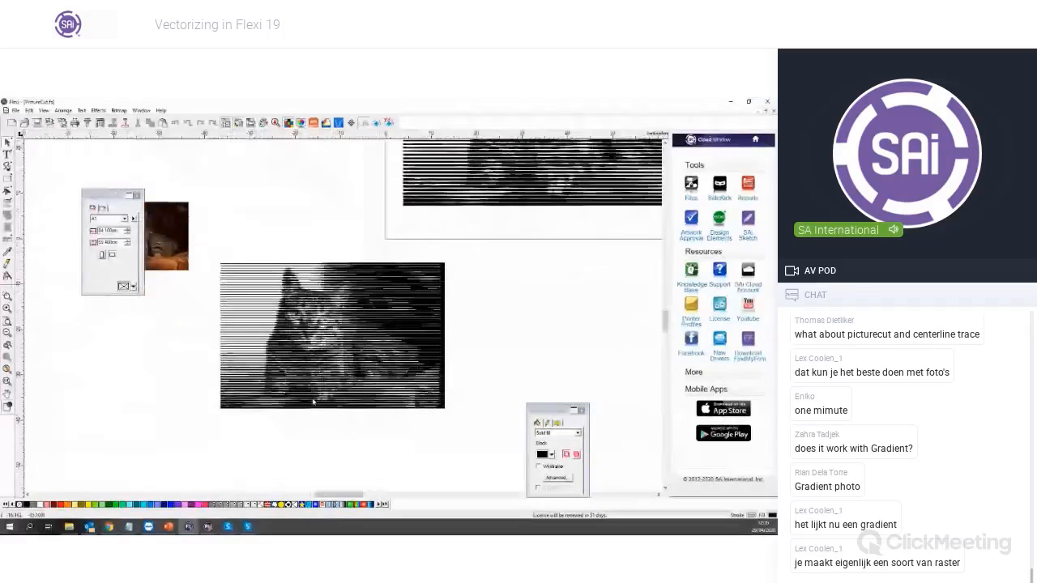
scroll(366, 322, down, 2)
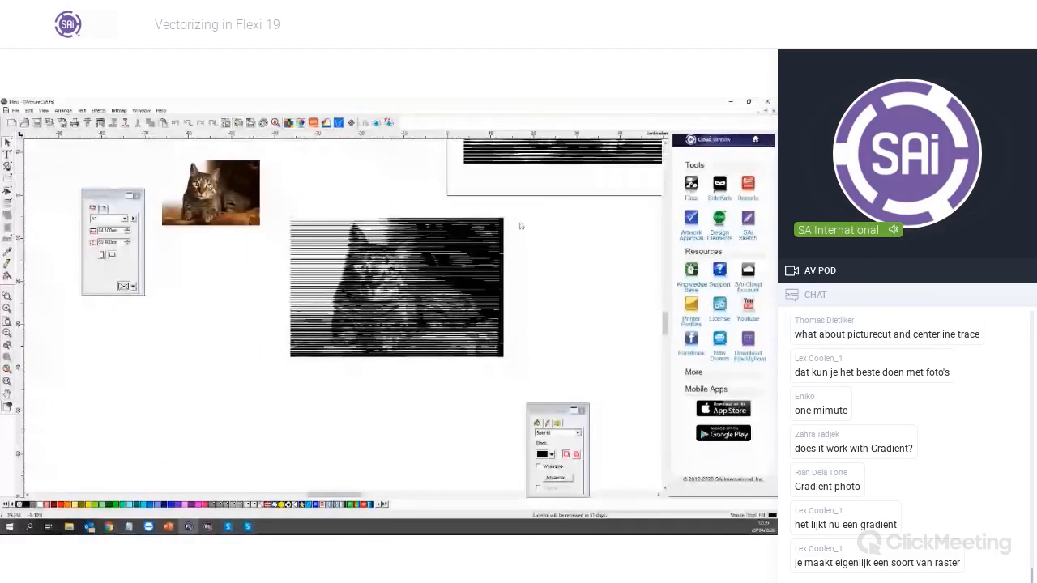
scroll(533, 293, up, 4)
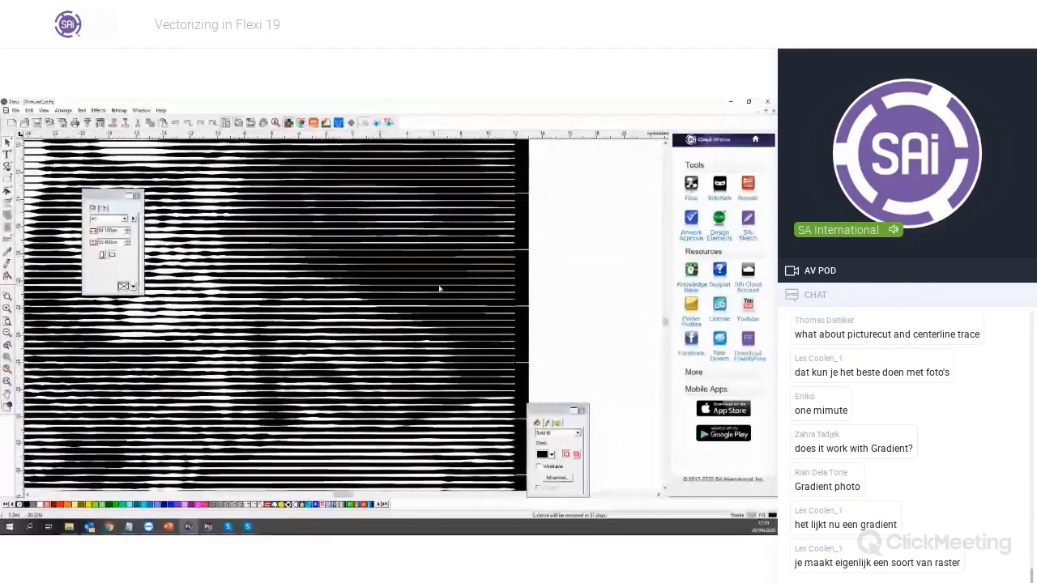
scroll(439, 284, down, 4)
drag(202, 201, 559, 396)
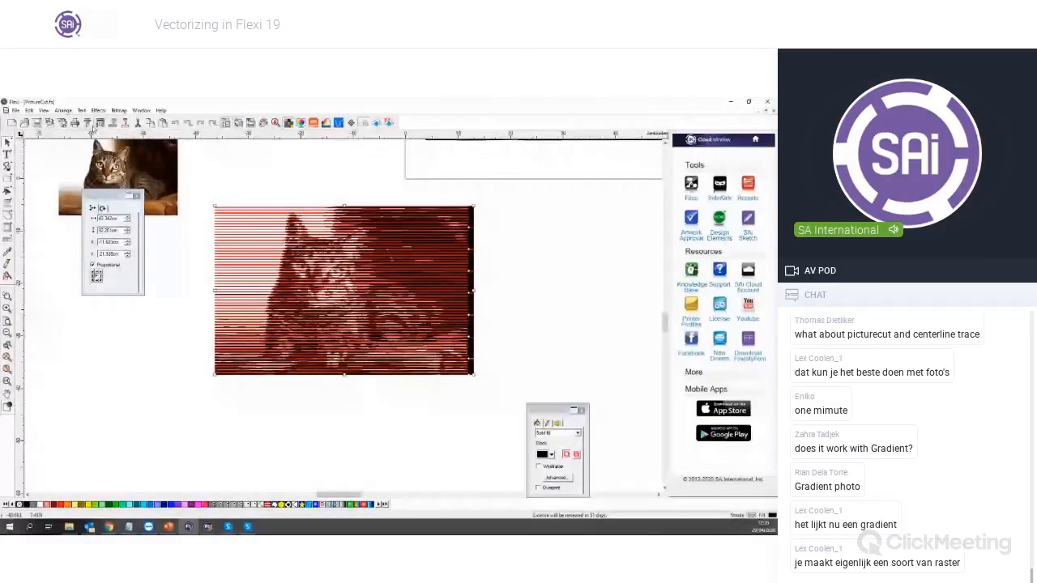
click(101, 123)
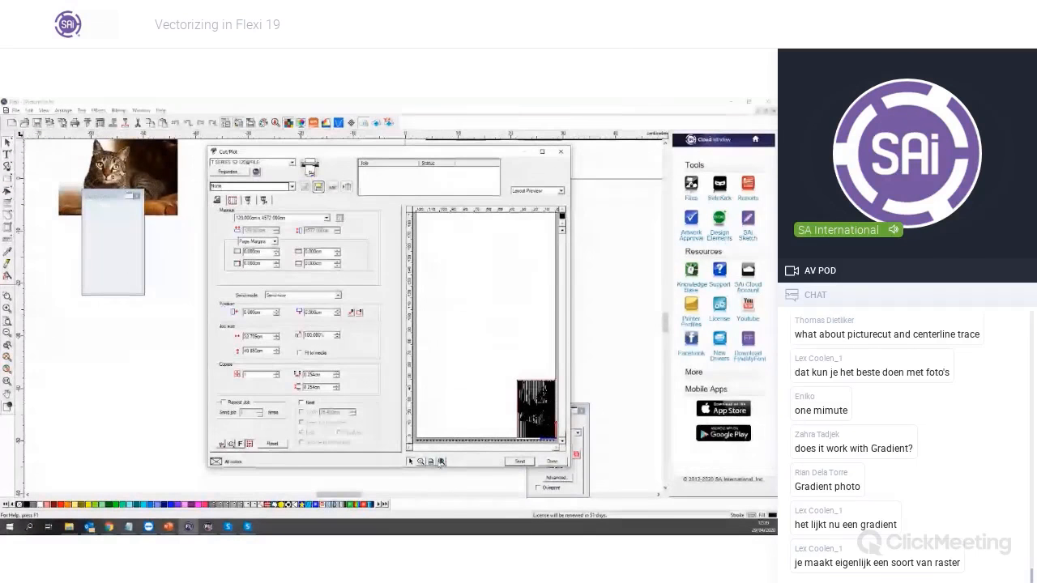
click(421, 461)
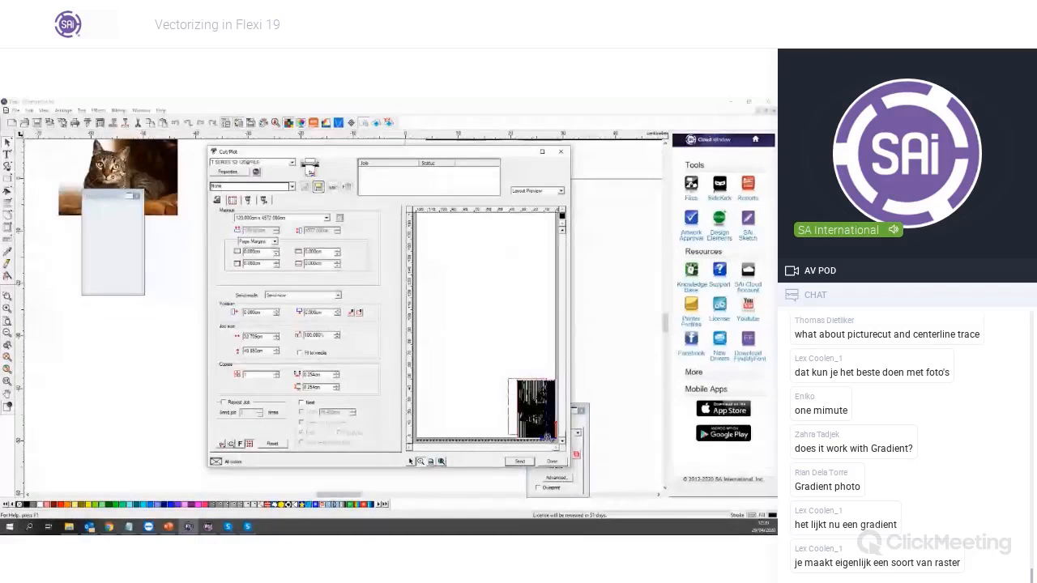
click(509, 380)
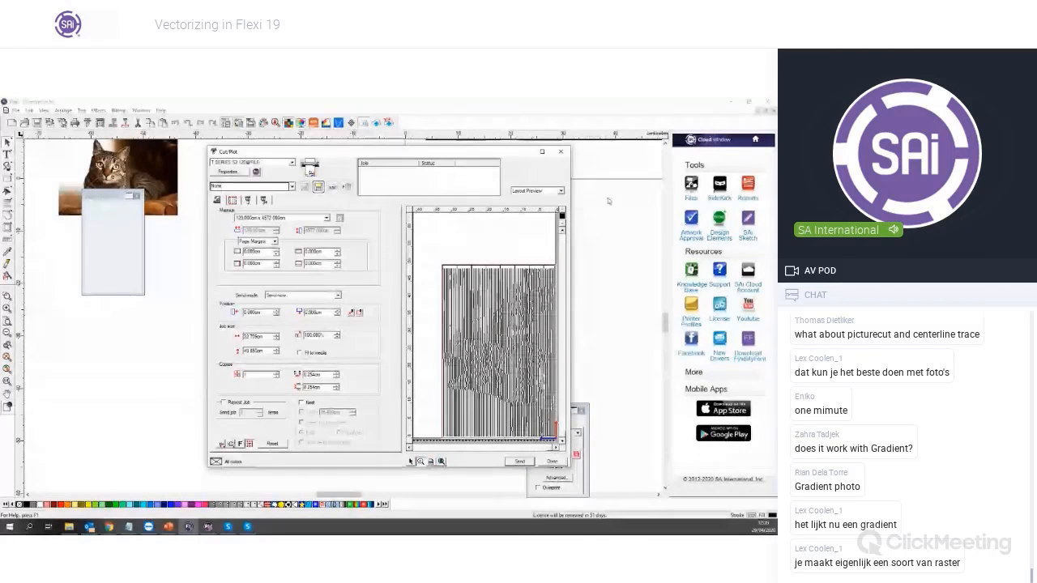
click(561, 152)
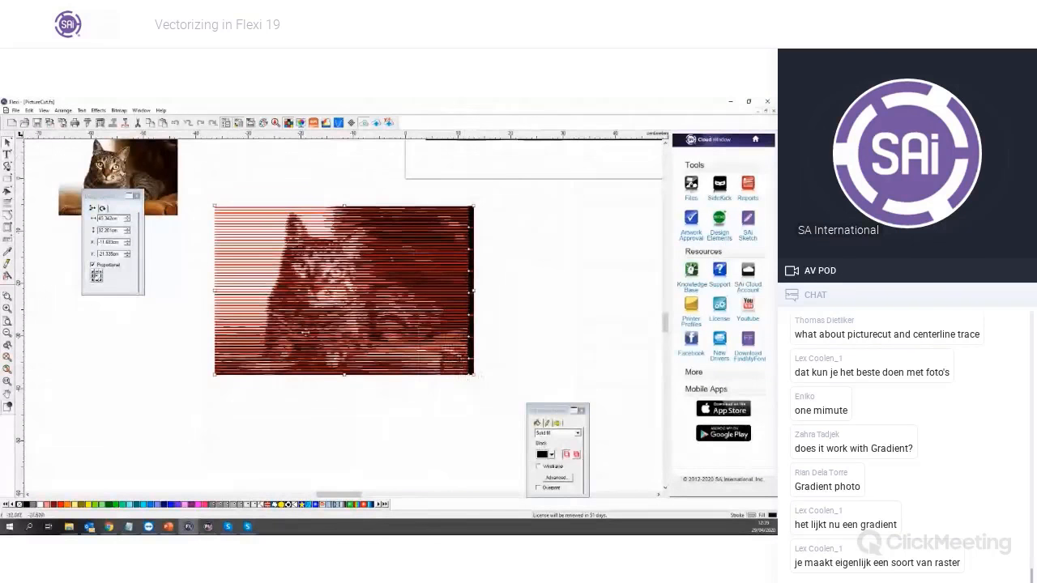
Place the original cat photo beside the 75-line cat vector, moving the floating DesignCentral panel out of the way
click(392, 408)
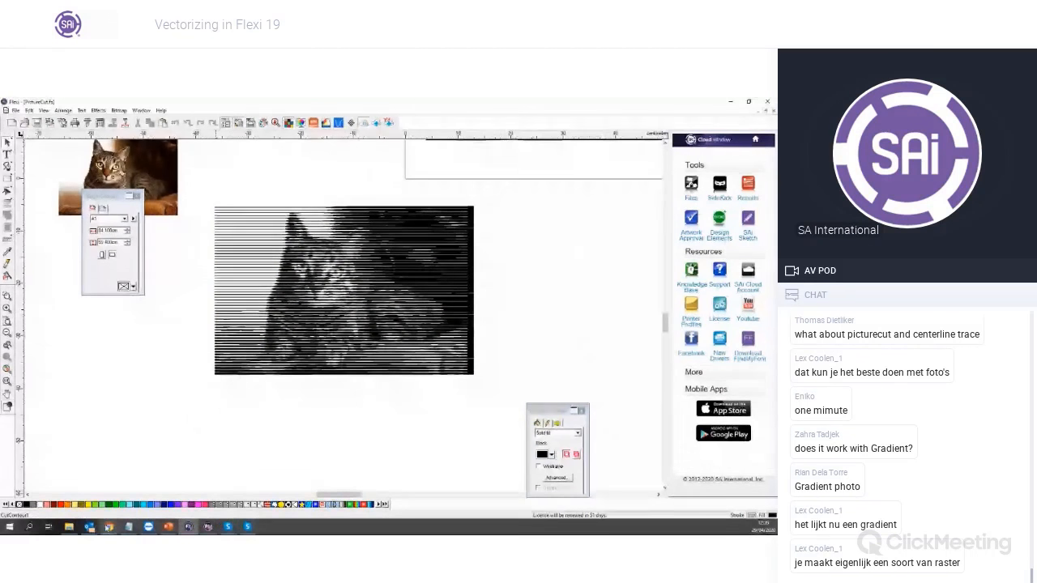
mouse_move(108, 526)
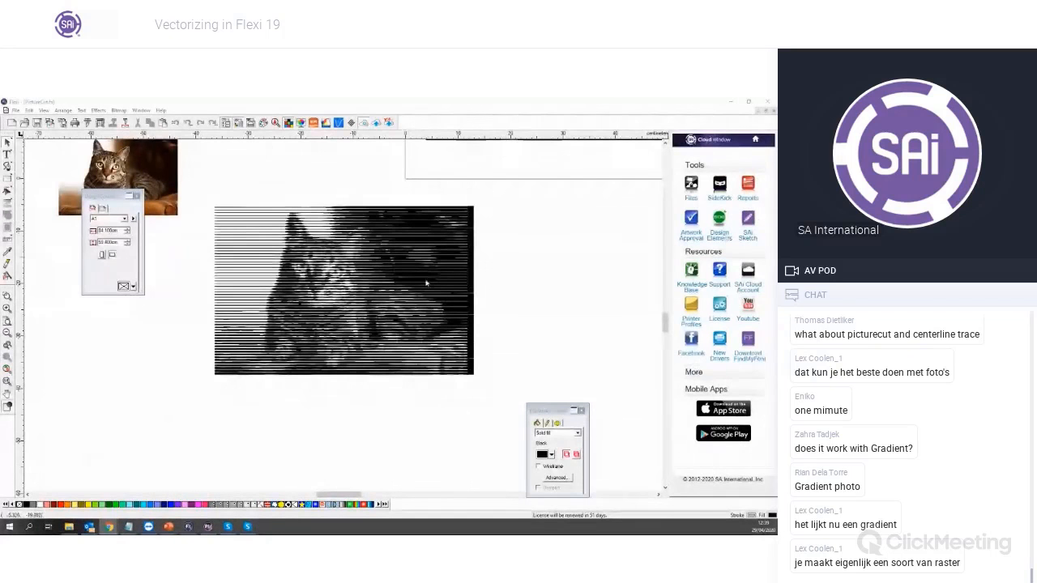
click(227, 188)
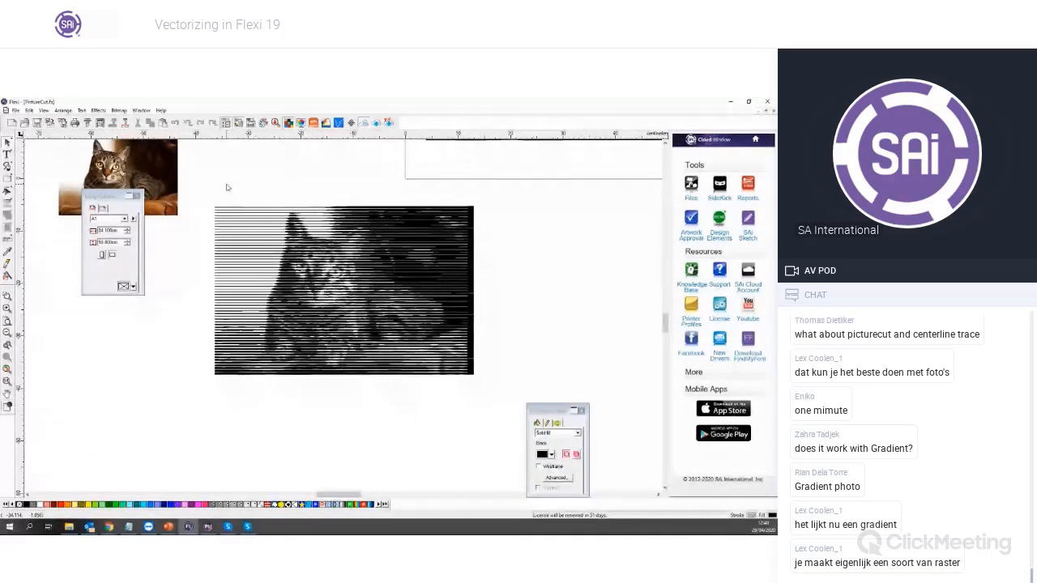
drag(154, 171, 151, 379)
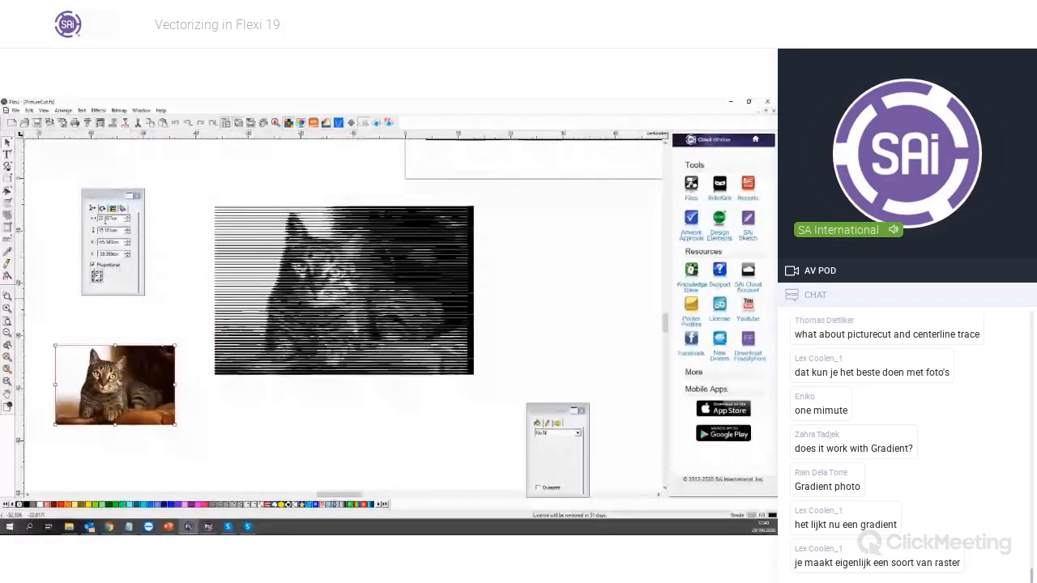
drag(103, 196, 71, 135)
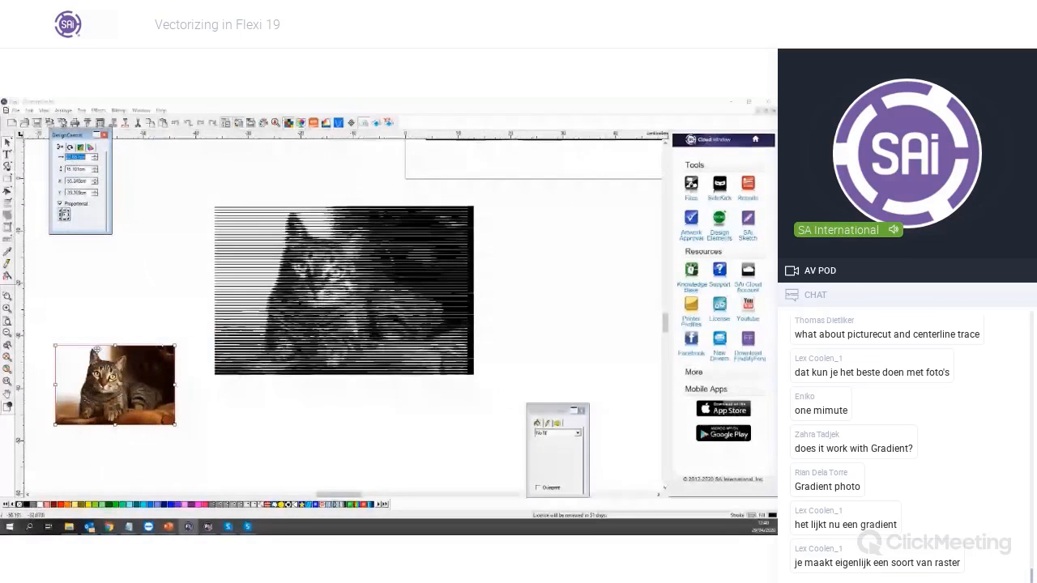
drag(93, 351, 100, 239)
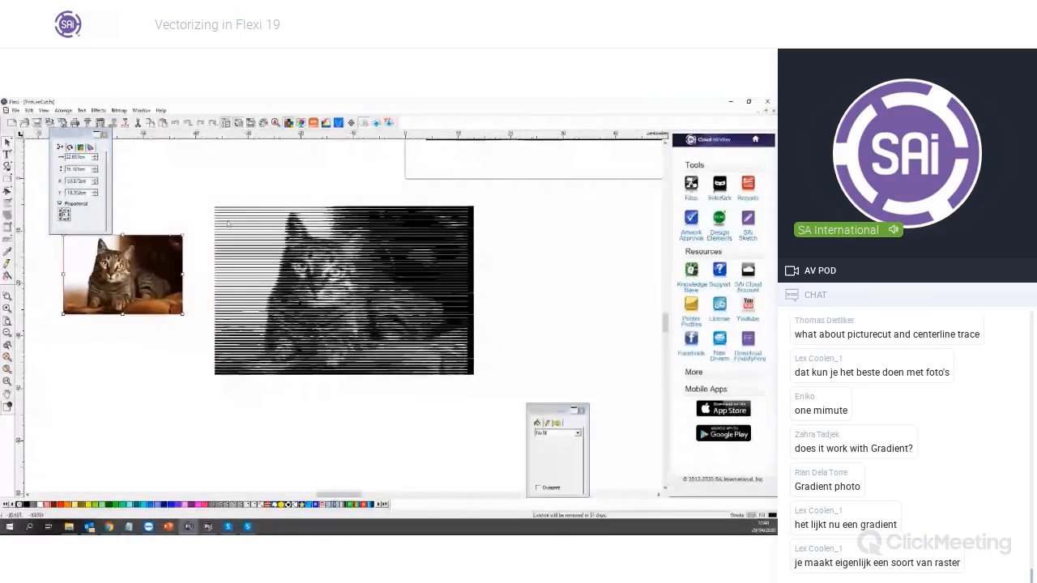
click(537, 256)
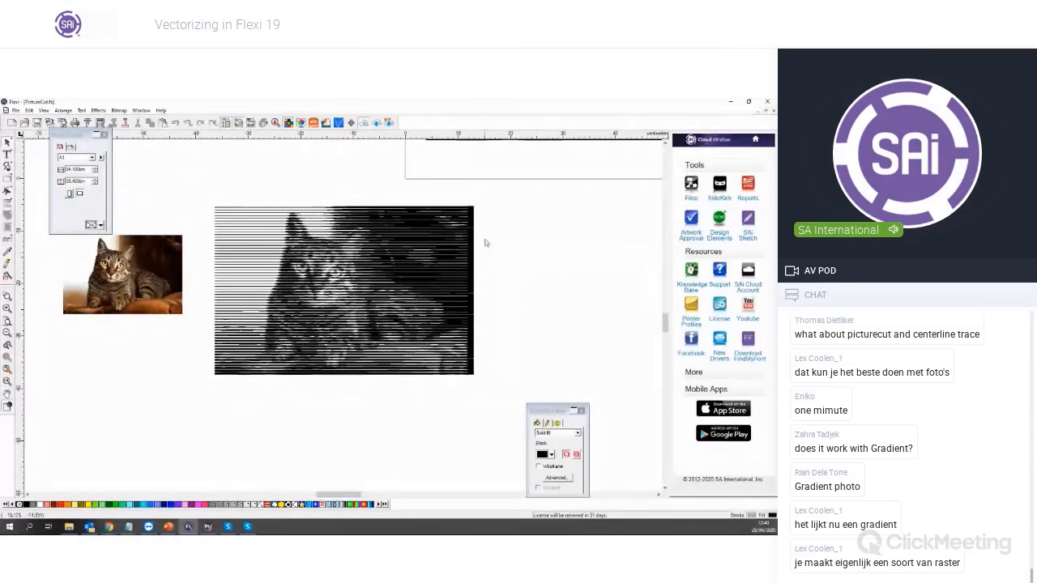
Examine the solid border strip and line ends along the right edge of the 75-line cat vector up close
scroll(485, 236, up, 2)
scroll(485, 236, up, 1)
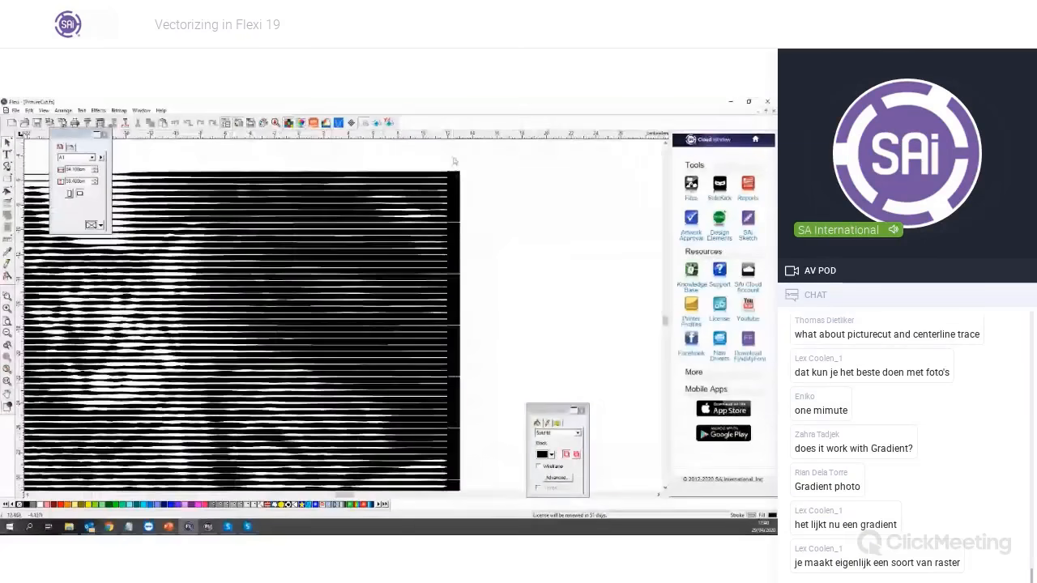
scroll(449, 322, down, 4)
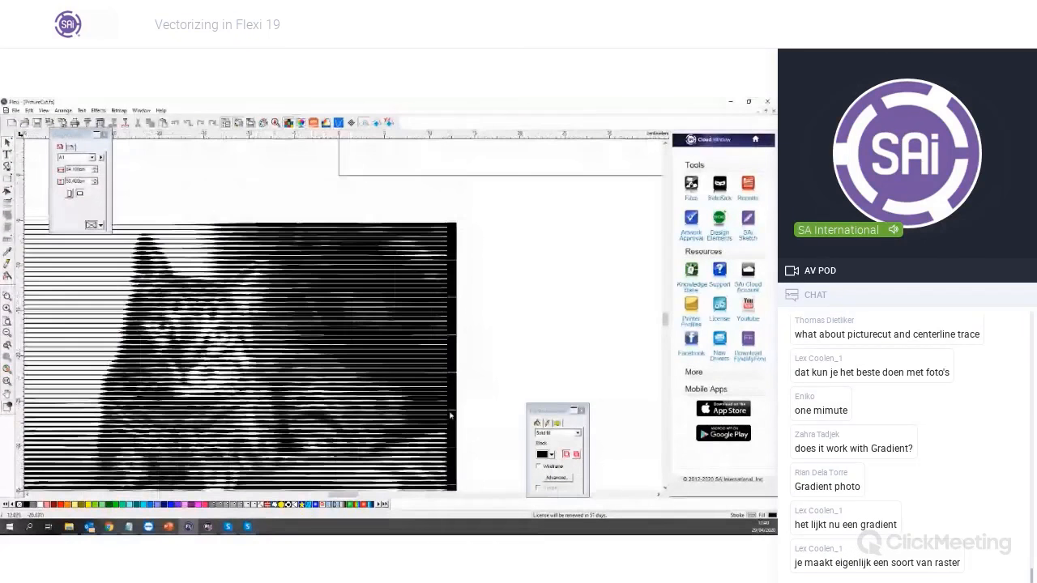
scroll(469, 444, up, 2)
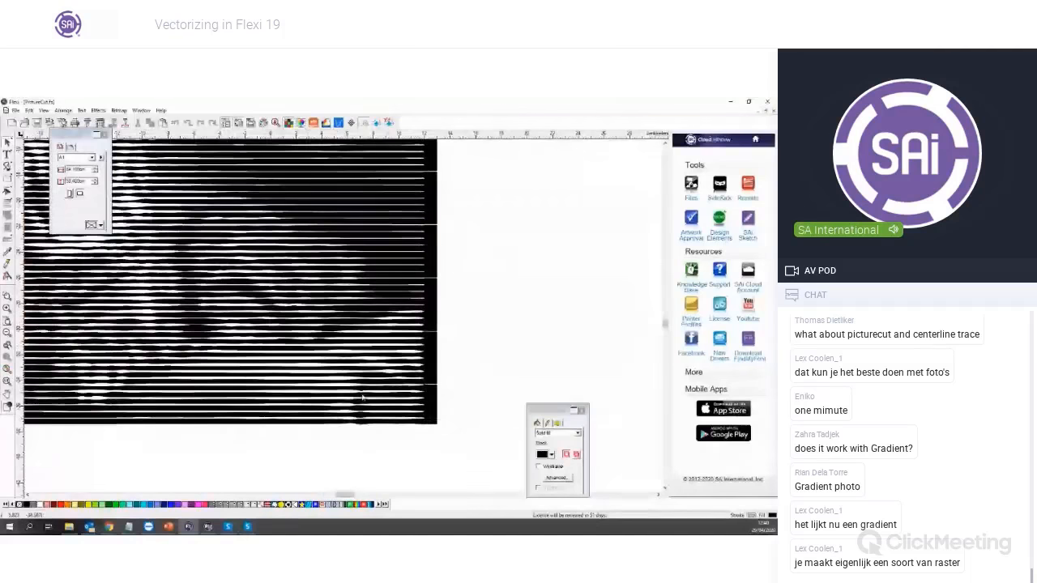
scroll(396, 292, down, 2)
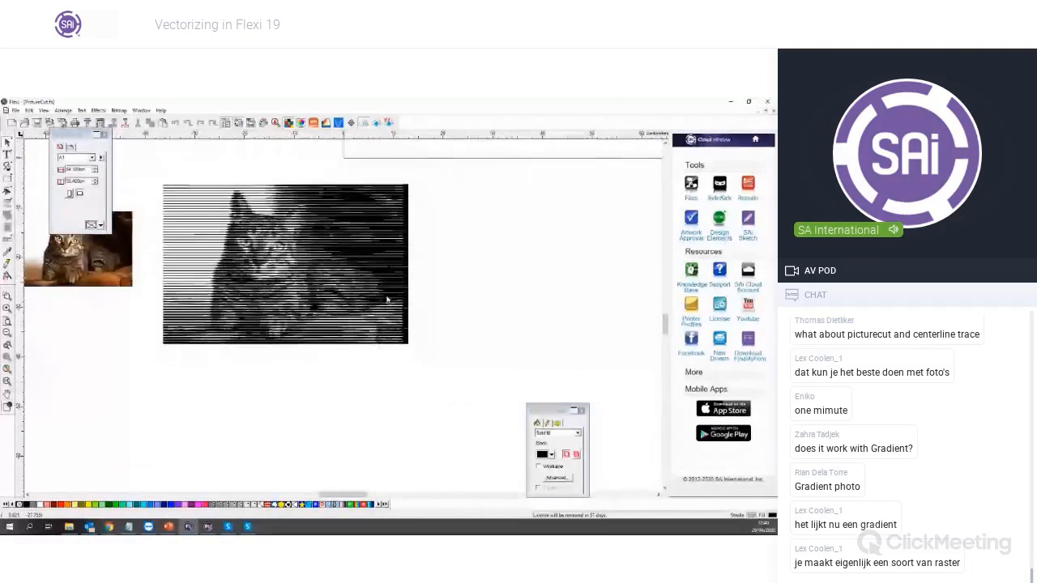
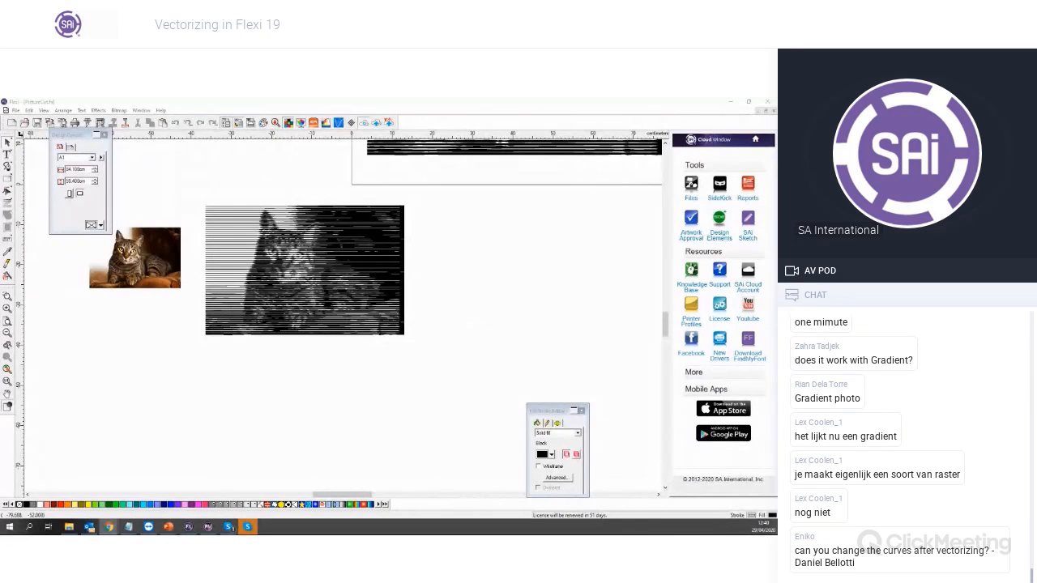
scroll(498, 203, up, 10)
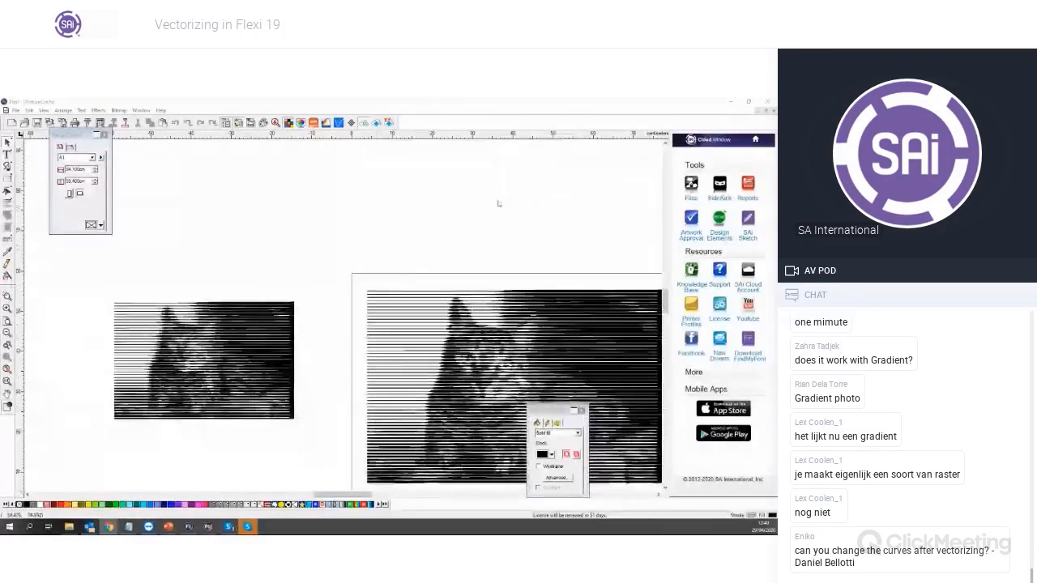
Open the image of the bee with spread wings, vectorize it, and place the trace to the left of the page
key(ctrl+o)
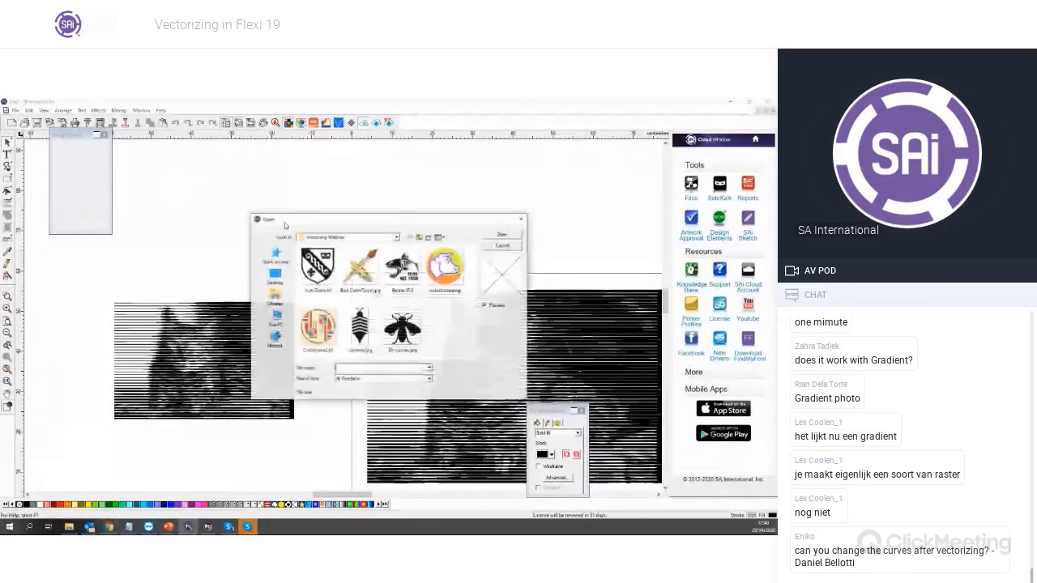
double_click(402, 329)
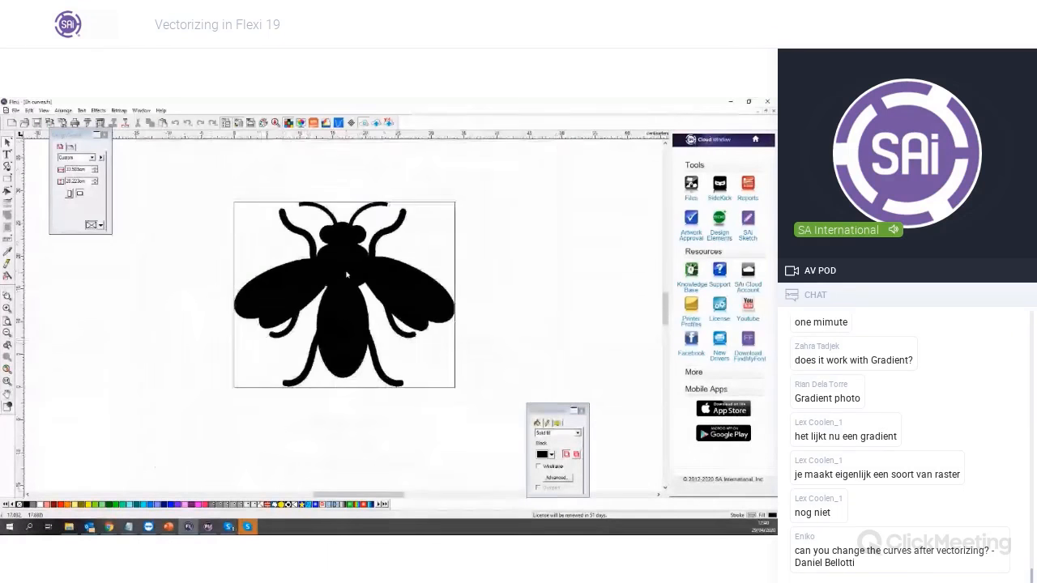
click(346, 276)
click(118, 110)
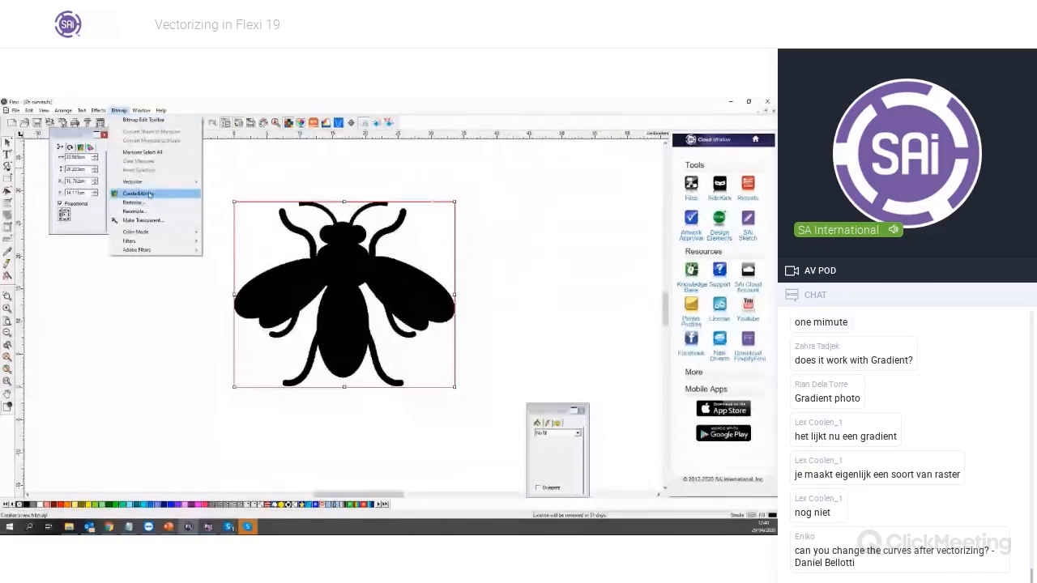
mouse_move(138, 181)
click(231, 215)
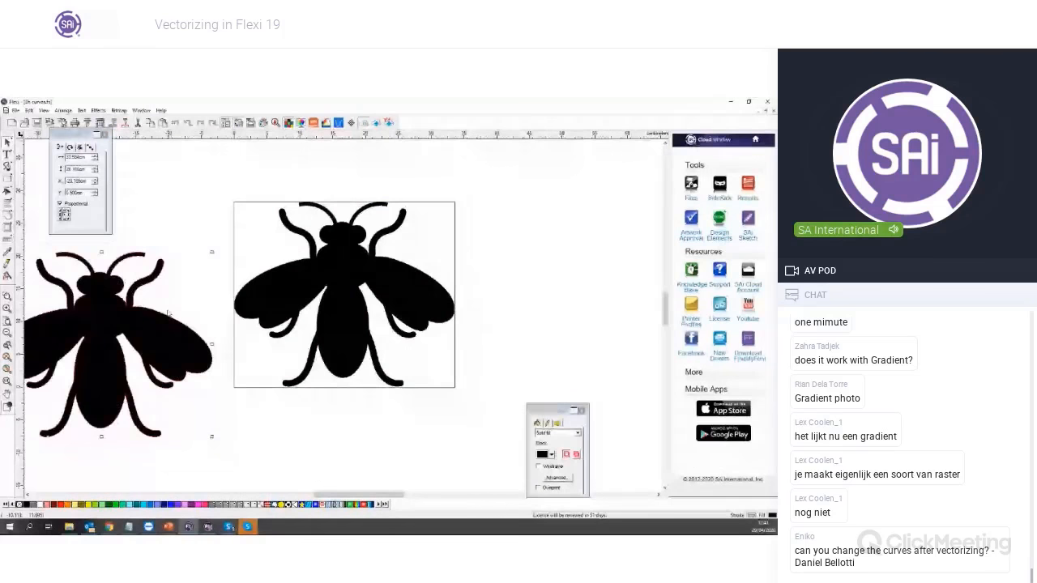
scroll(41, 331, up, 2)
drag(120, 314, 167, 358)
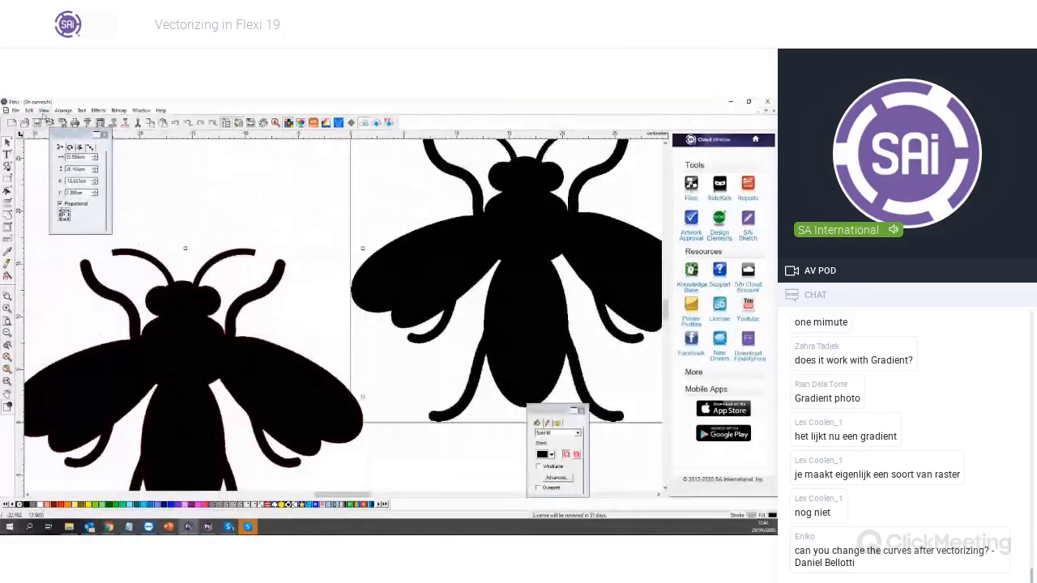
Show the Path Edit toolbar and move the floating DesignCentral panel clear of its tools
click(44, 110)
click(73, 188)
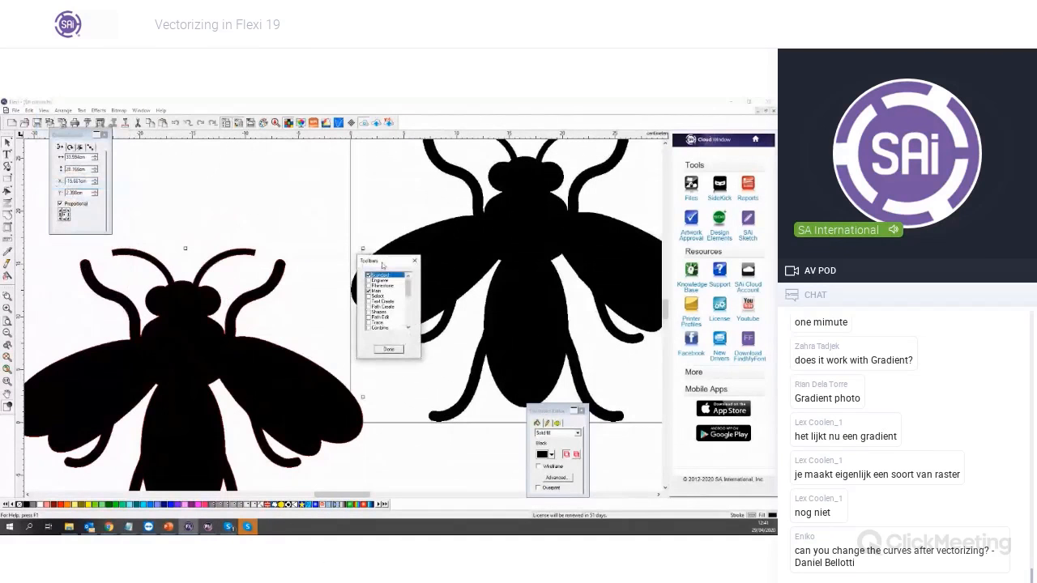
click(379, 317)
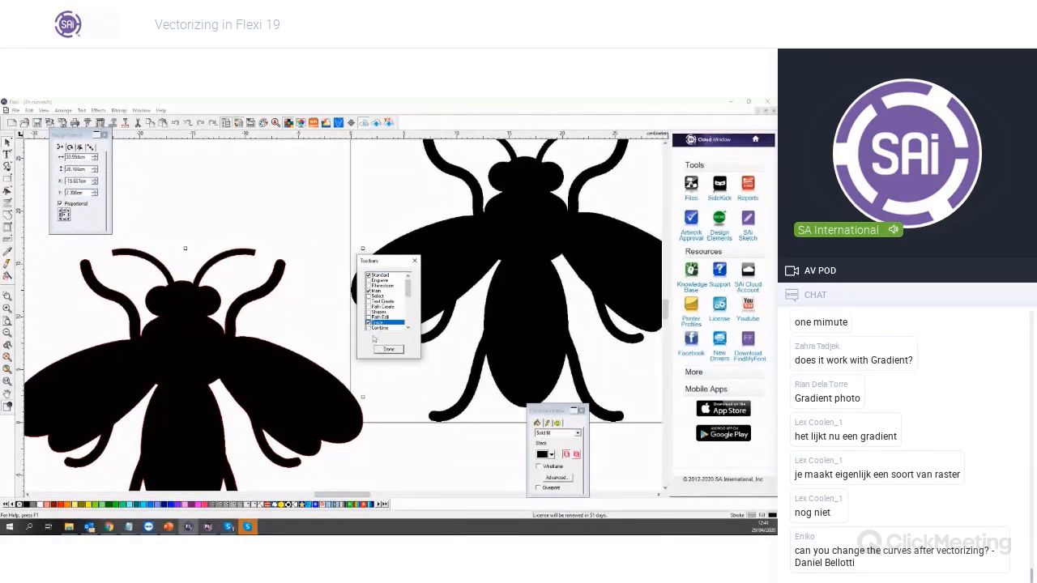
click(368, 317)
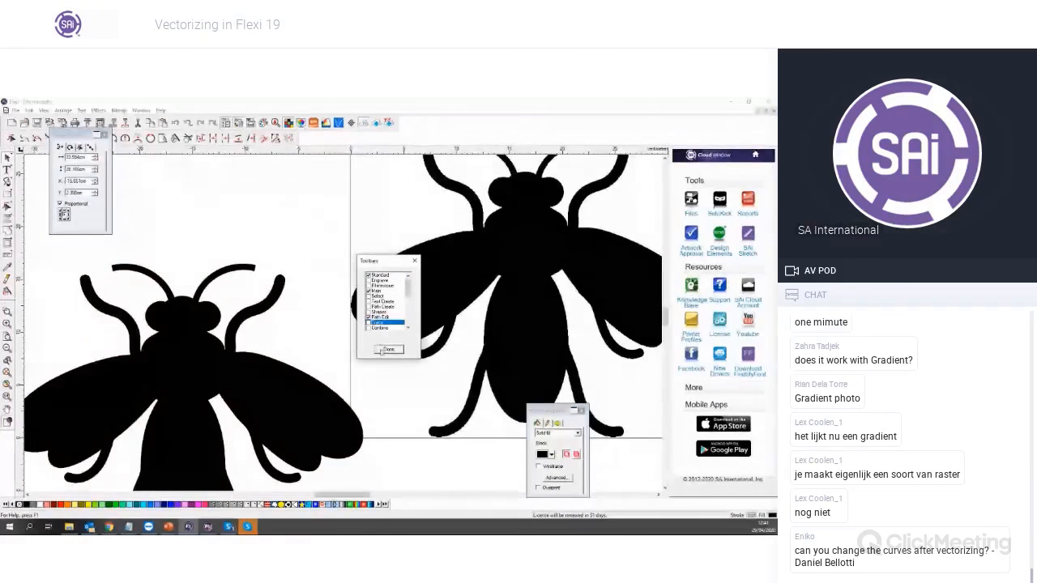
click(389, 349)
scroll(252, 224, down, 2)
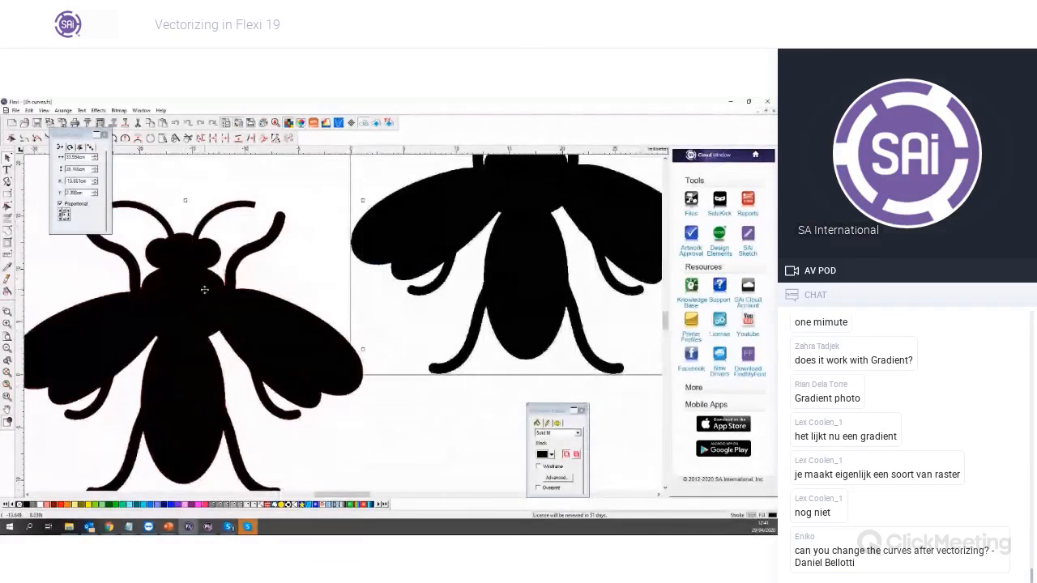
drag(205, 289, 210, 285)
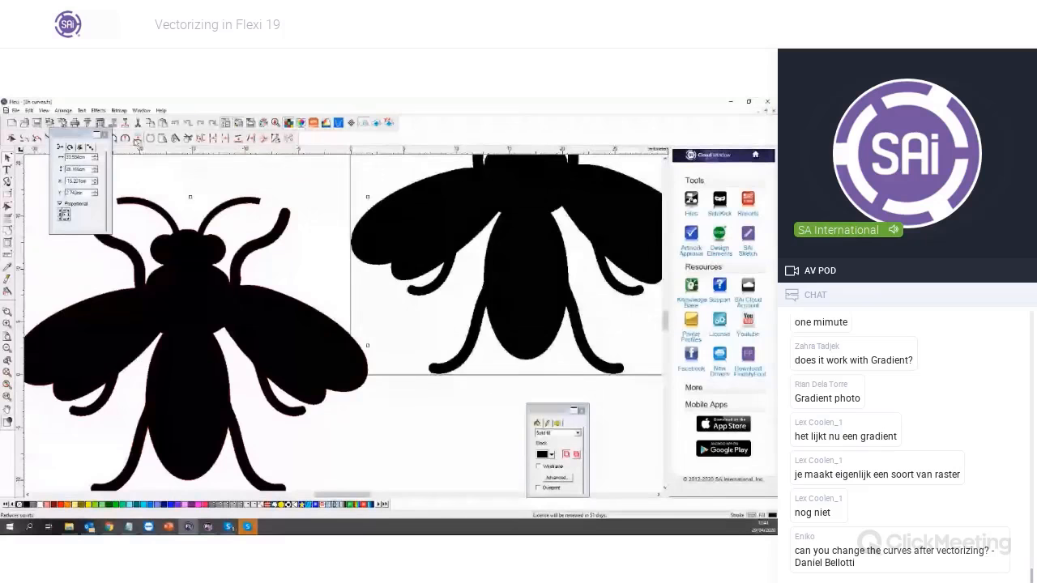
drag(75, 132, 20, 254)
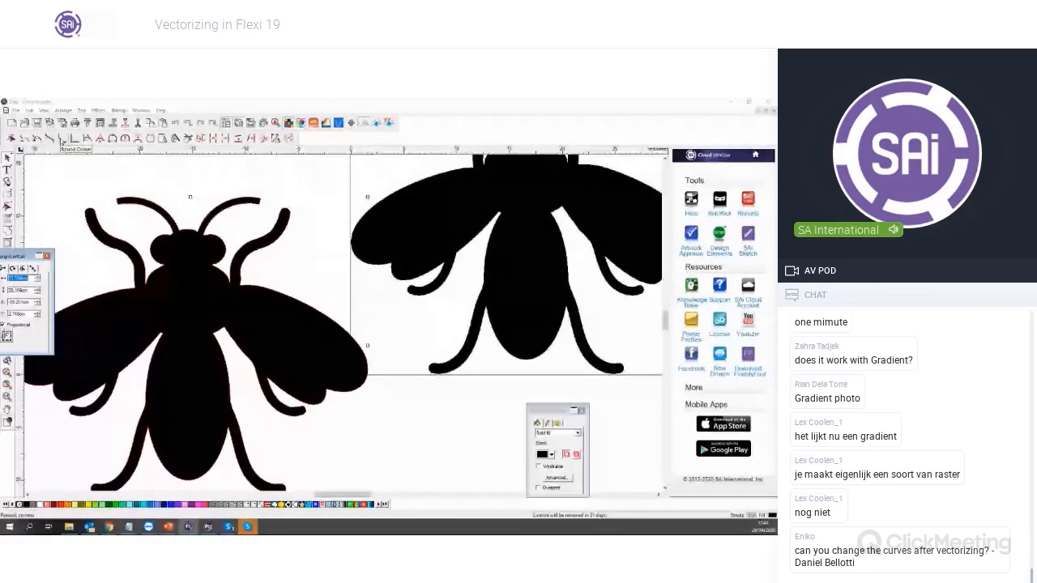
click(106, 185)
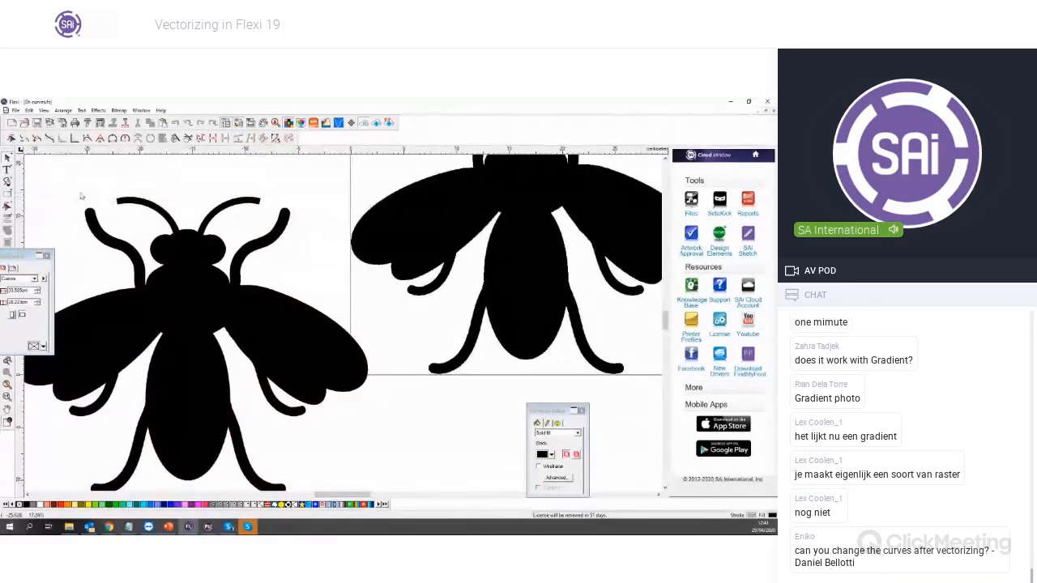
Break the vector bee's outline at both corners of the left antenna's squared tip
scroll(80, 194, up, 8)
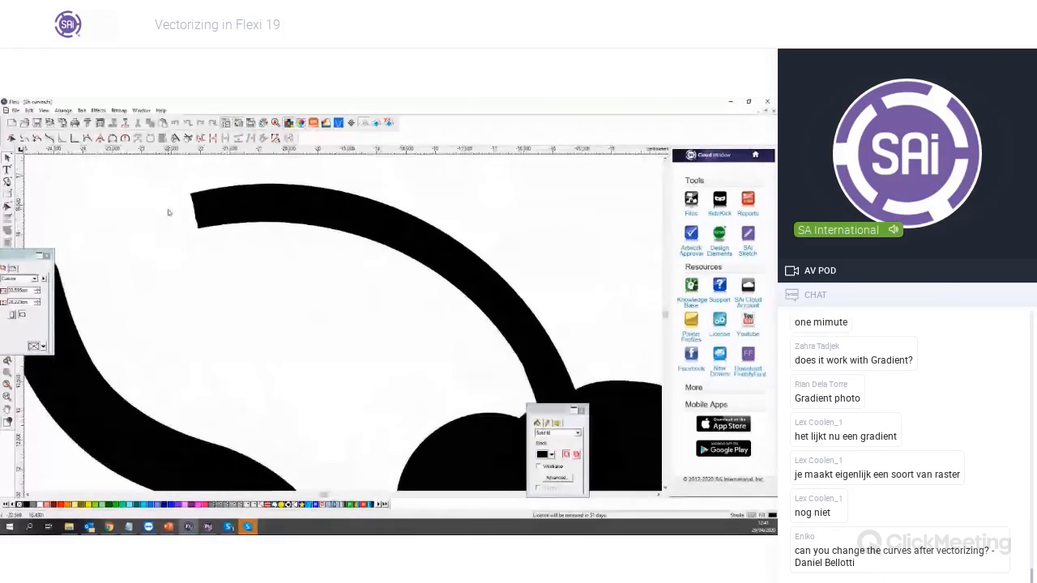
scroll(228, 213, down, 1)
click(196, 213)
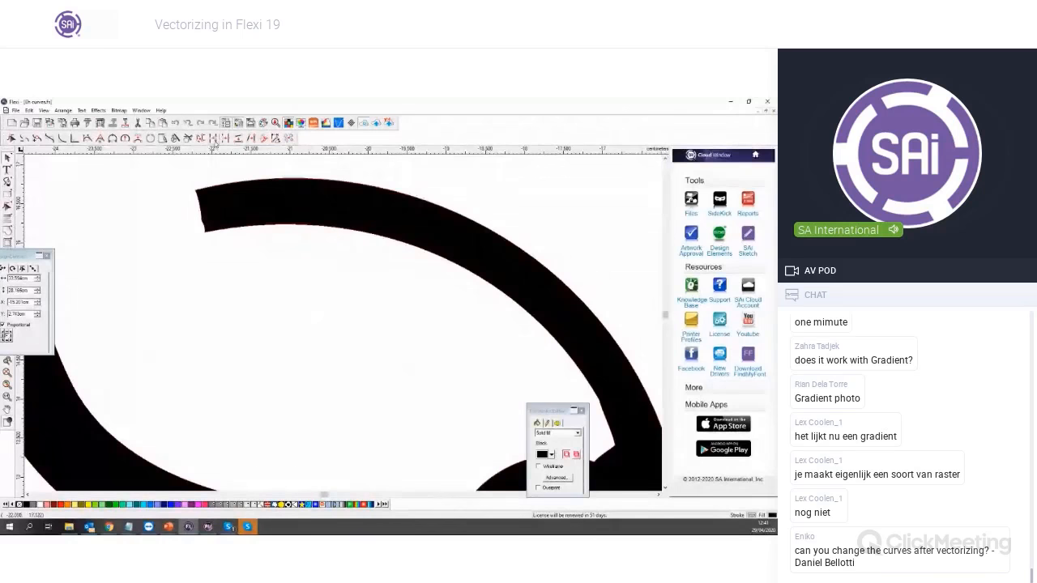
click(214, 140)
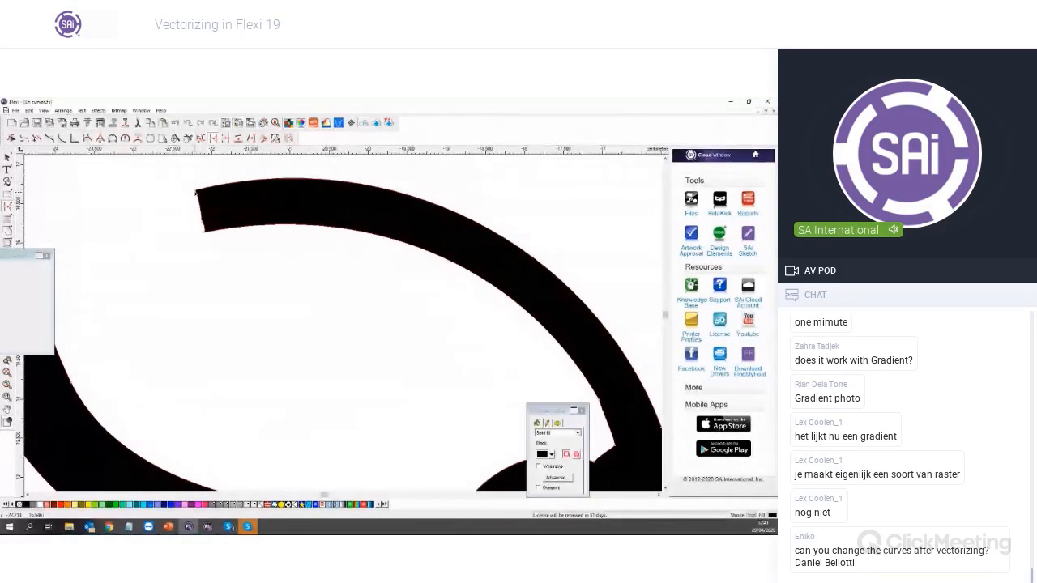
click(196, 192)
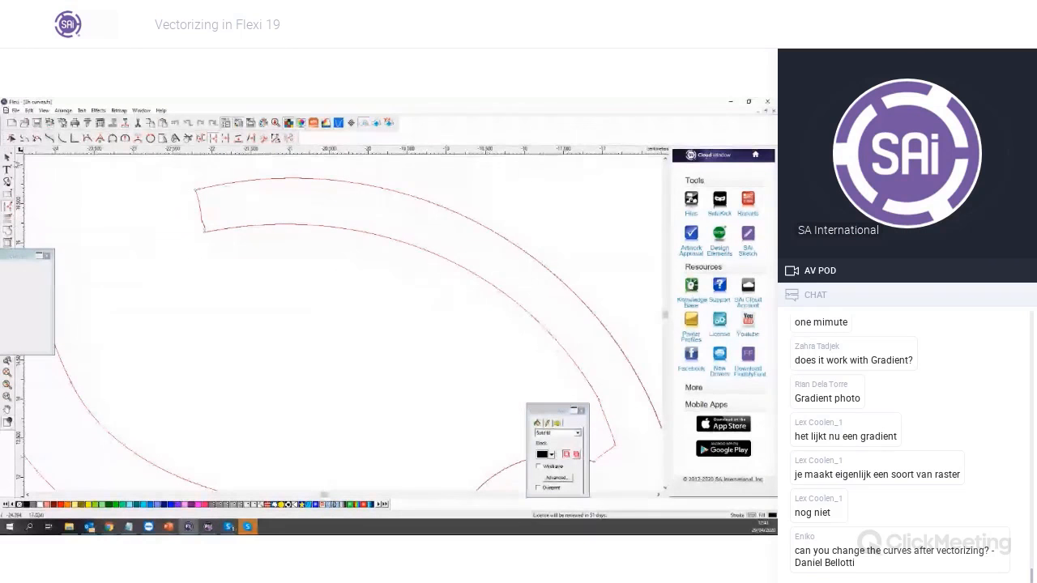
click(205, 229)
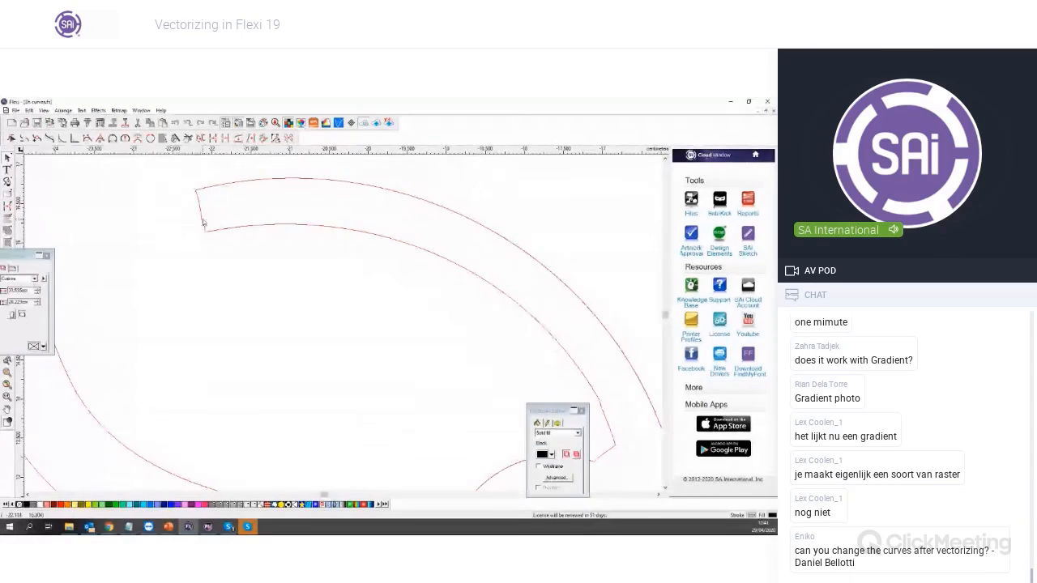
Move the separated end segment of the left antenna slightly away from the antenna's outline and deselect it
click(202, 214)
drag(202, 214, 187, 226)
click(195, 241)
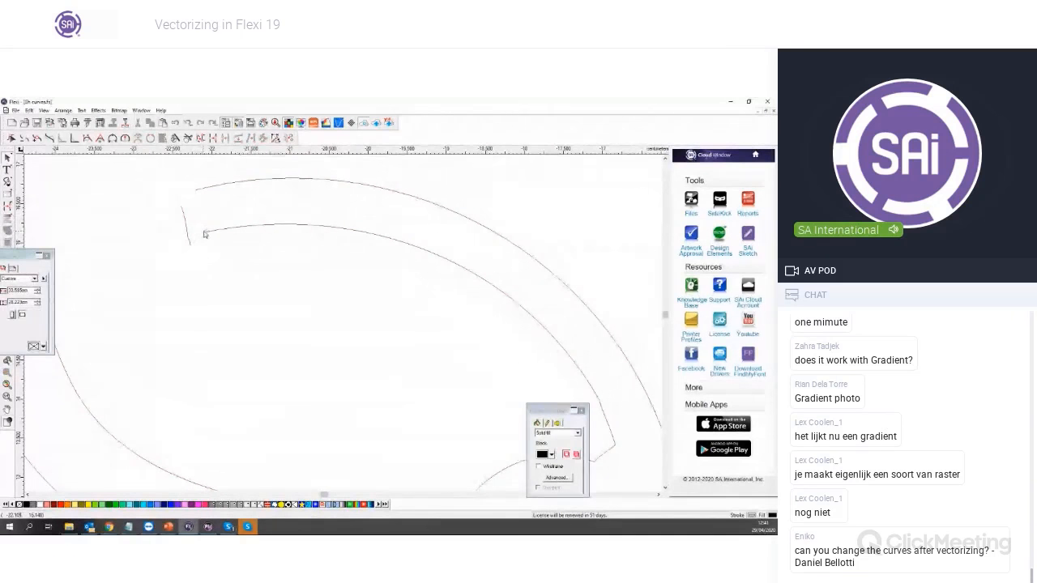
Break the tiny leftover stub off the lower end of the left antenna's open outline and delete it
click(204, 236)
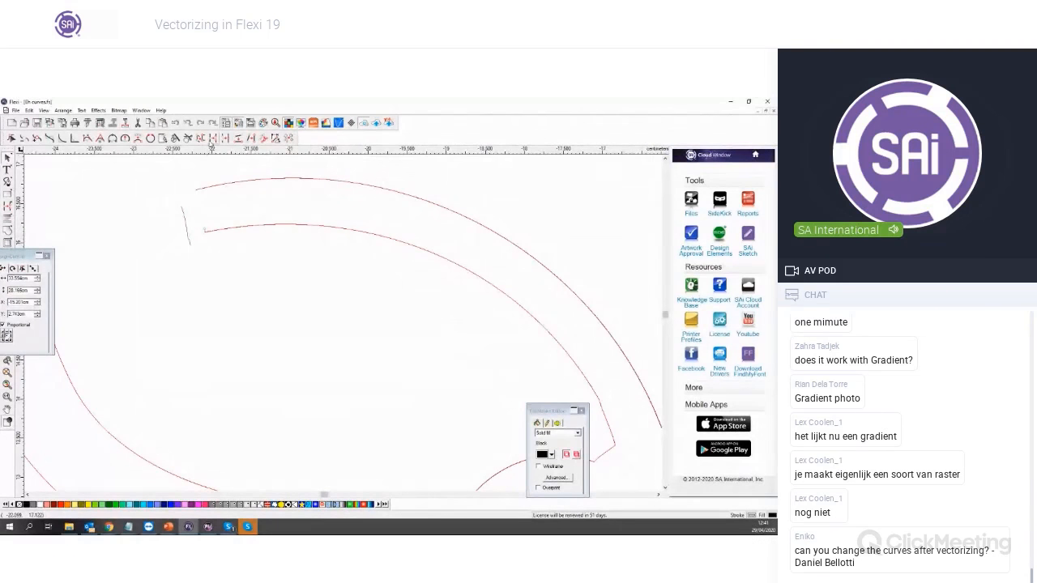
click(212, 140)
click(10, 157)
drag(204, 232, 172, 238)
key(ctrl+z)
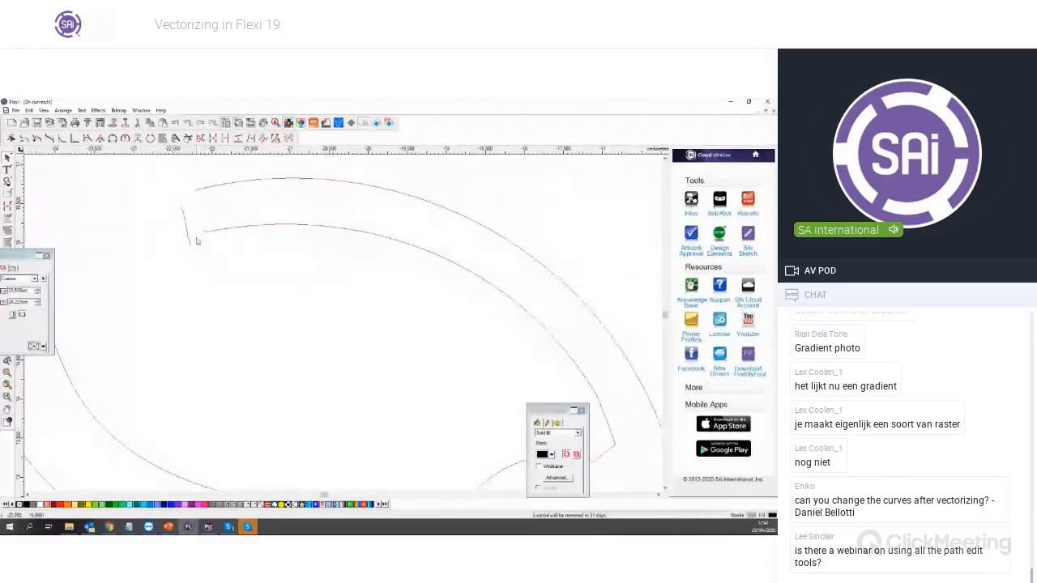
scroll(197, 238, up, 2)
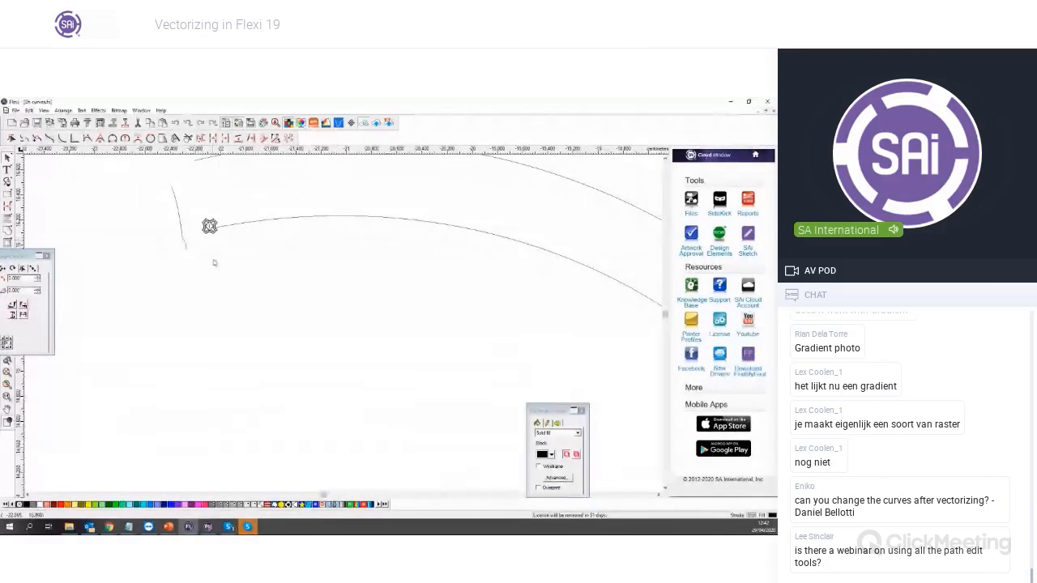
click(209, 226)
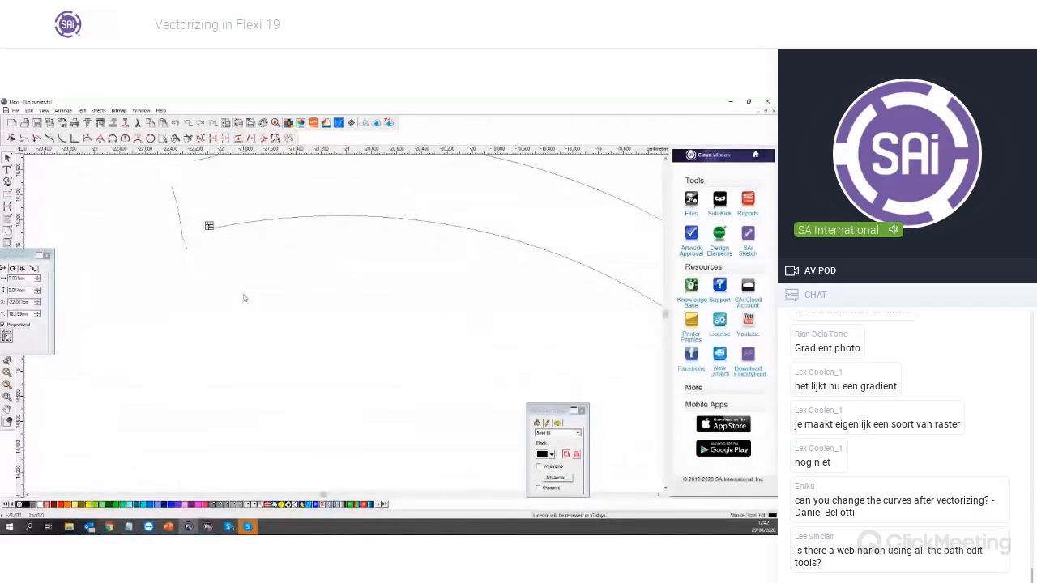
key(Delete)
Close the left antenna's tip by joining its two open outline ends with a straight segment, and deselect the path
scroll(261, 286, down, 3)
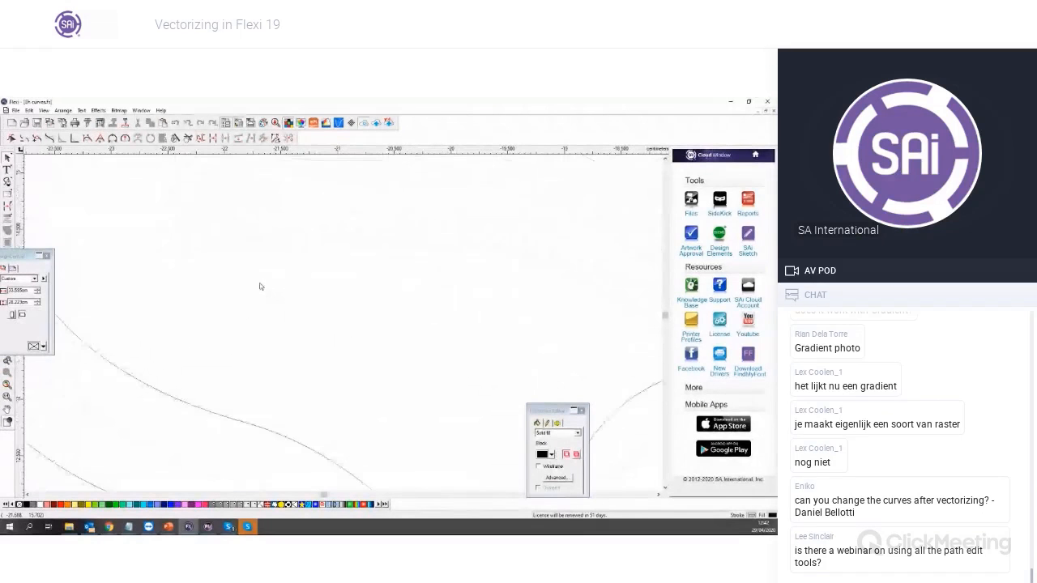
scroll(227, 251, up, 5)
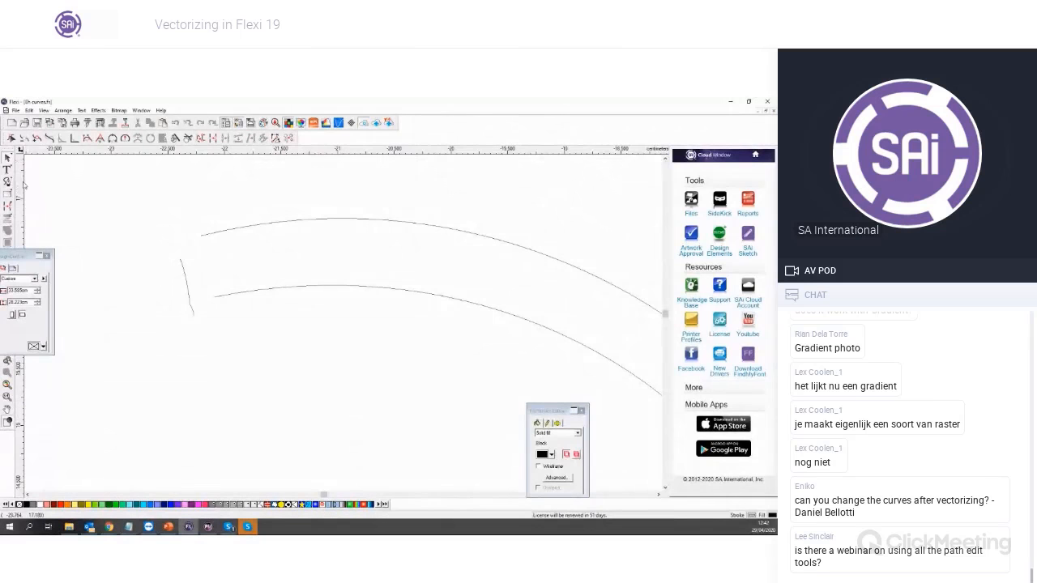
click(202, 236)
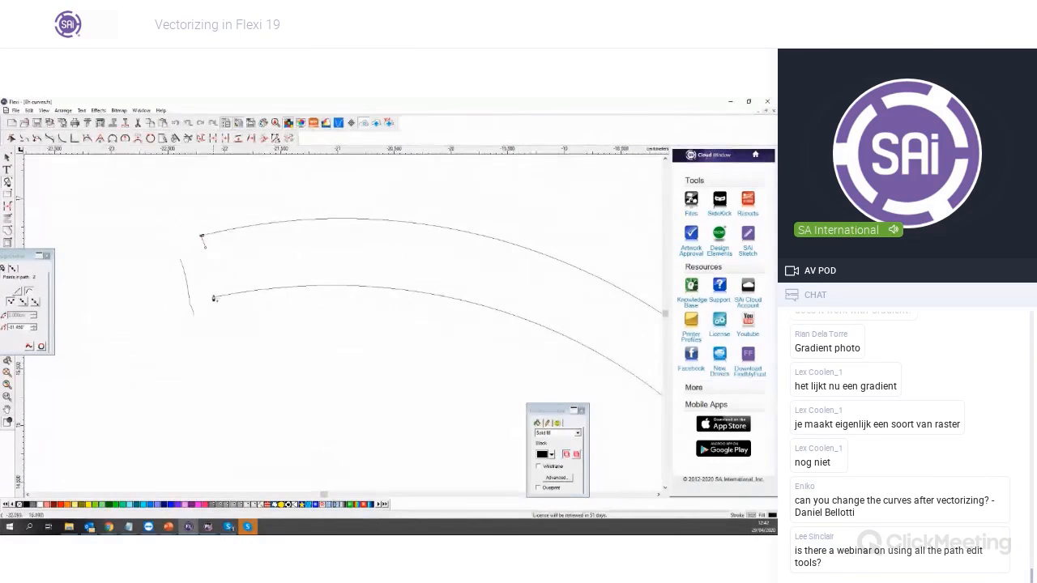
click(215, 297)
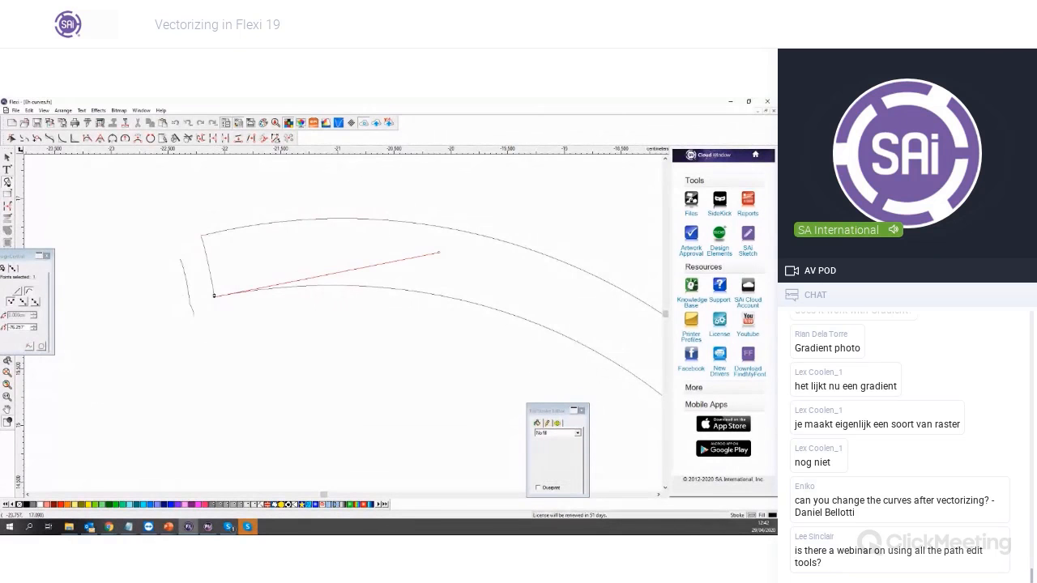
click(7, 157)
click(275, 335)
Remove the loose end segment lying beside the left antenna's tip
scroll(195, 257, up, 2)
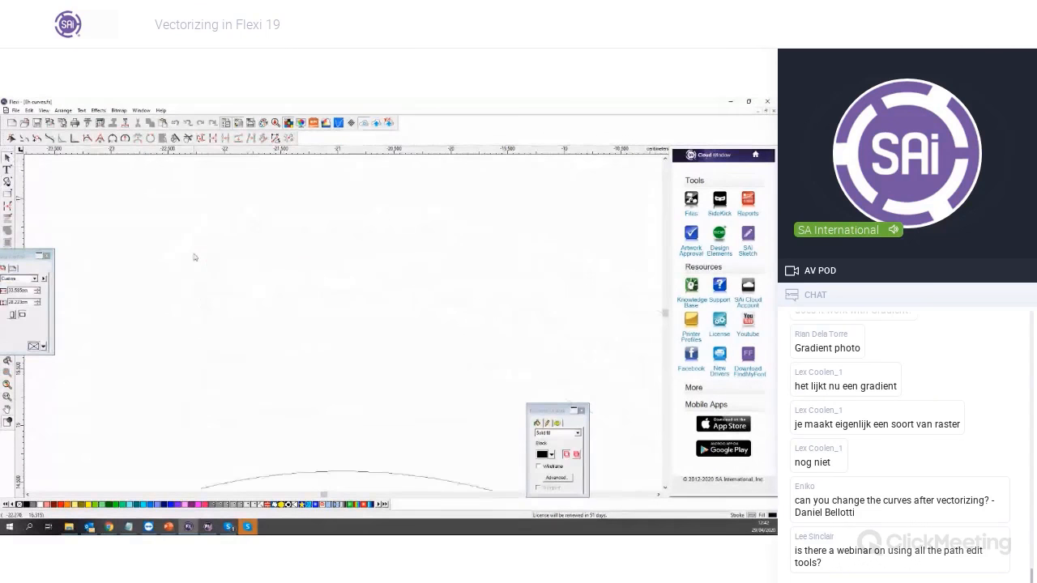
scroll(199, 276, down, 1)
scroll(198, 278, down, 2)
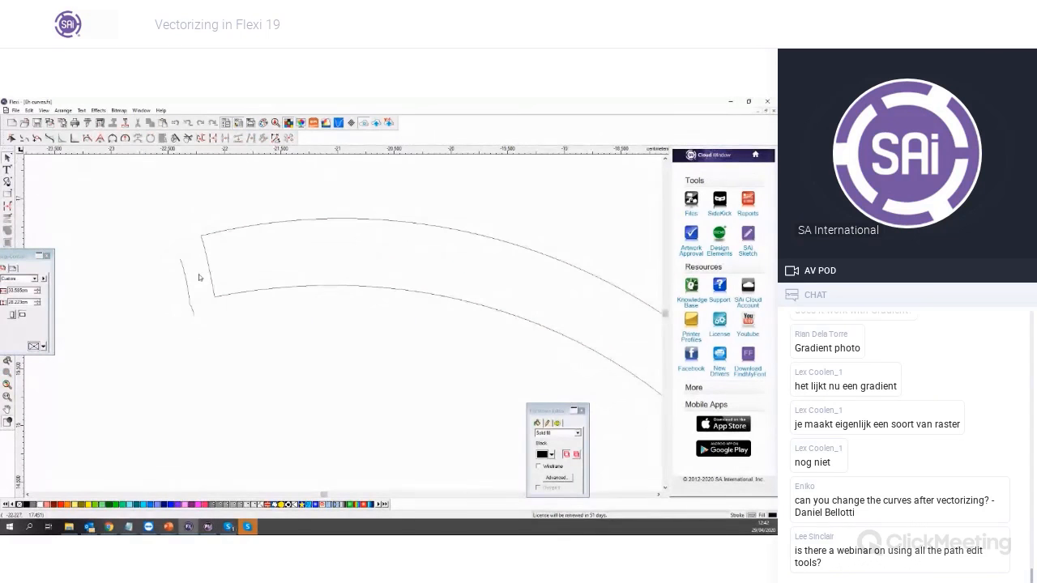
scroll(261, 365, down, 4)
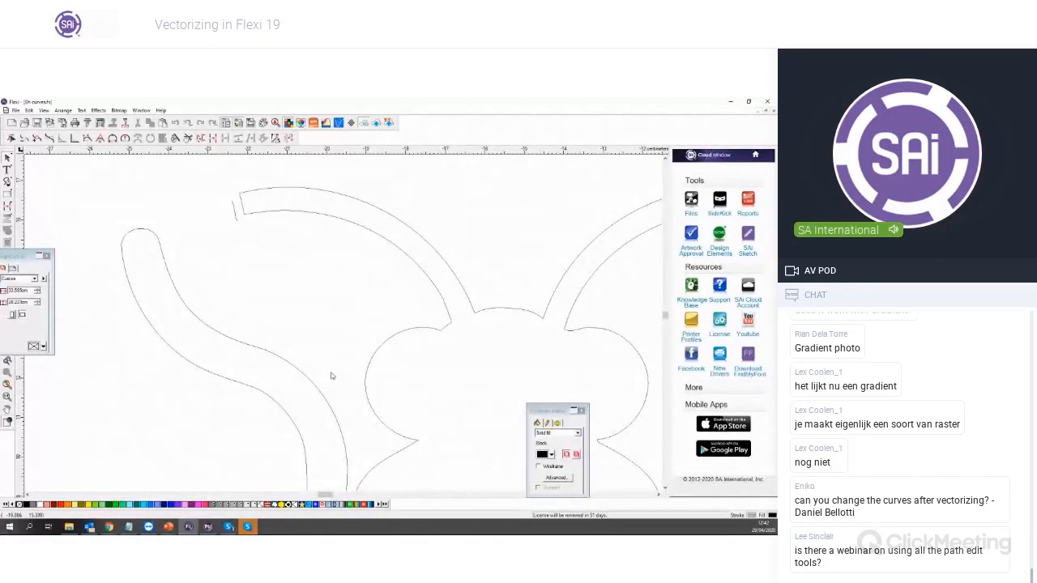
scroll(331, 375, down, 1)
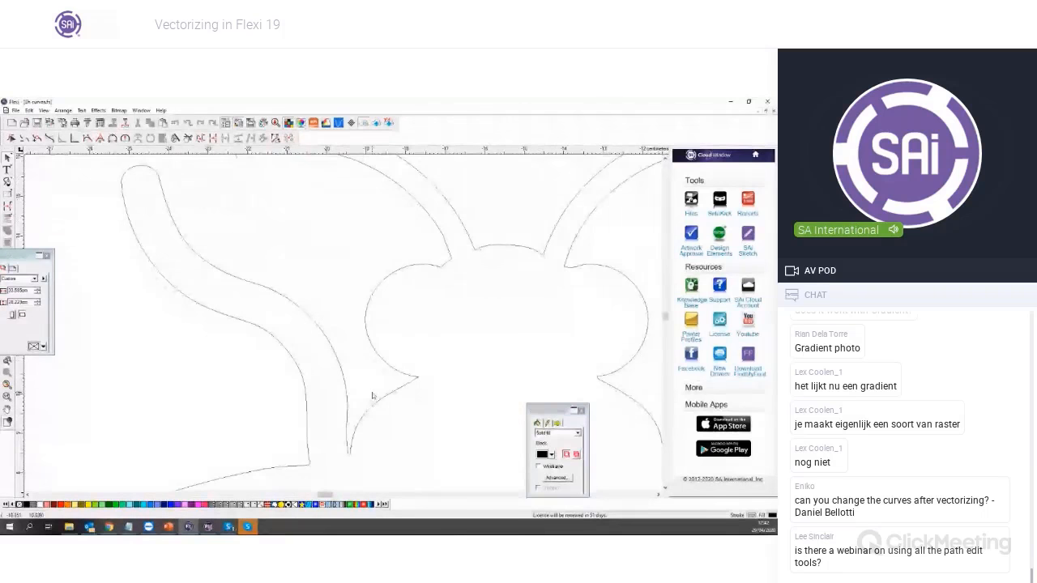
scroll(372, 395, down, 4)
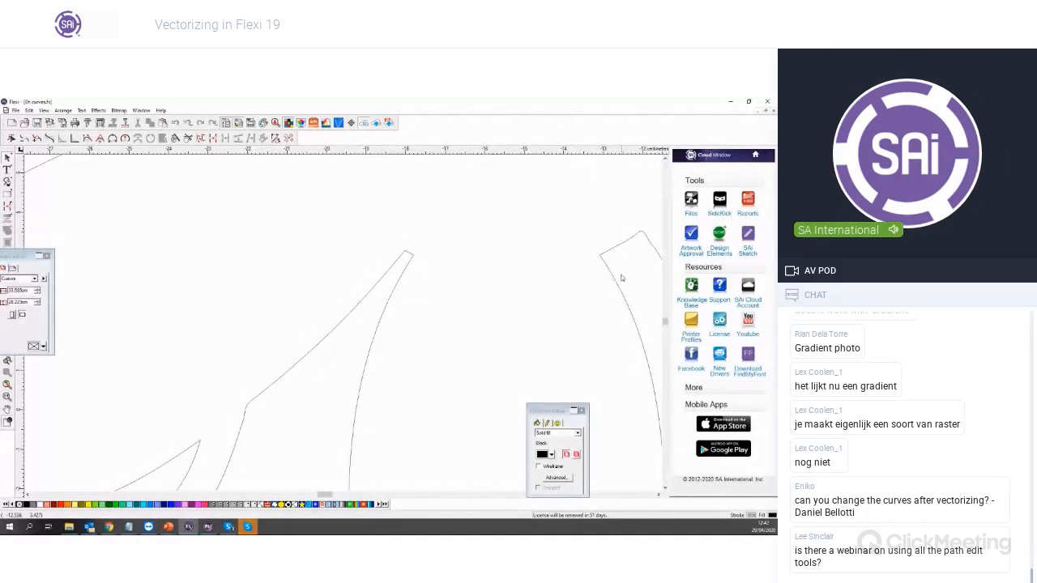
scroll(365, 229, down, 5)
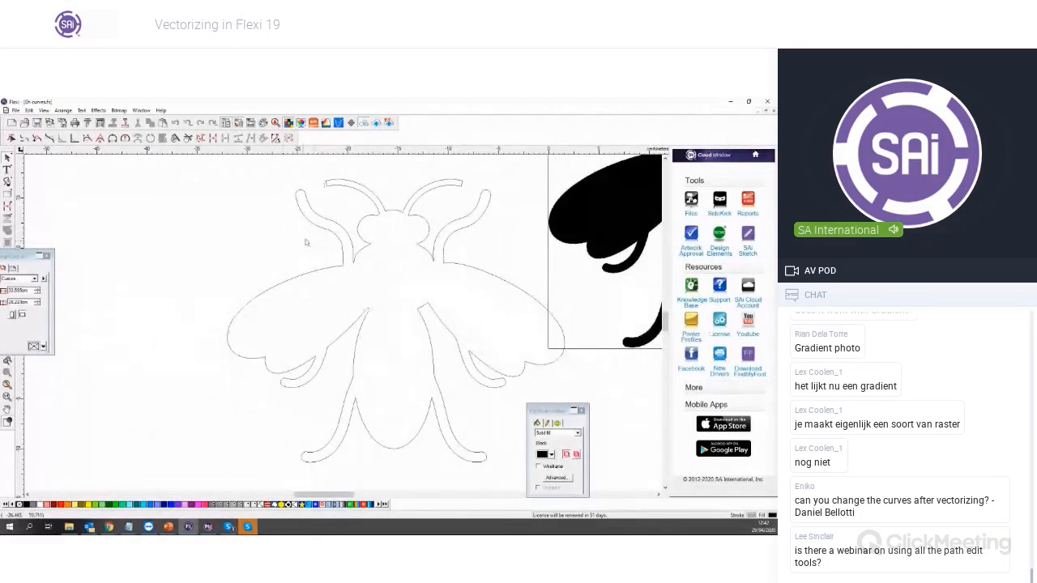
click(325, 187)
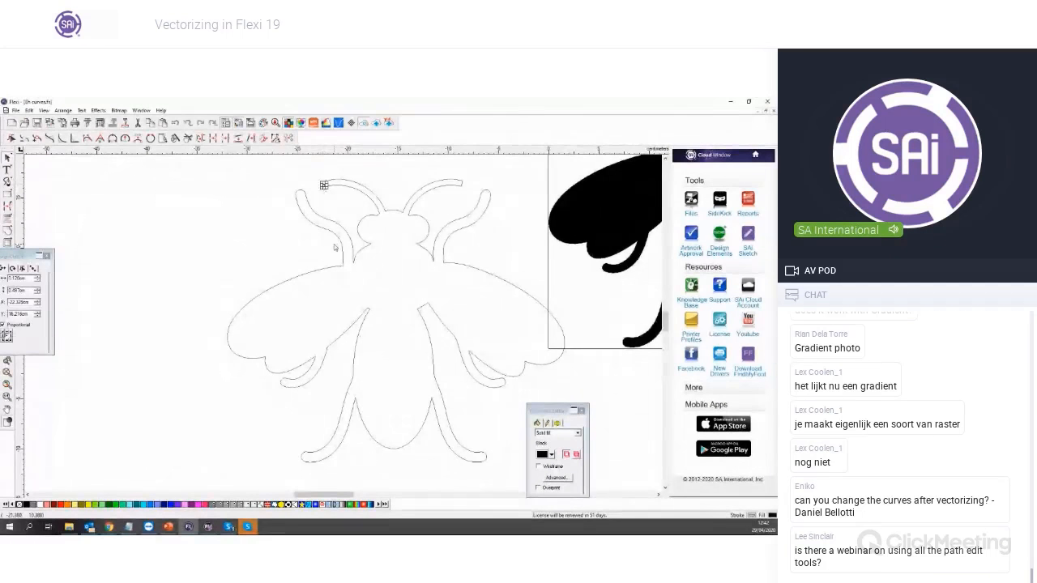
click(154, 261)
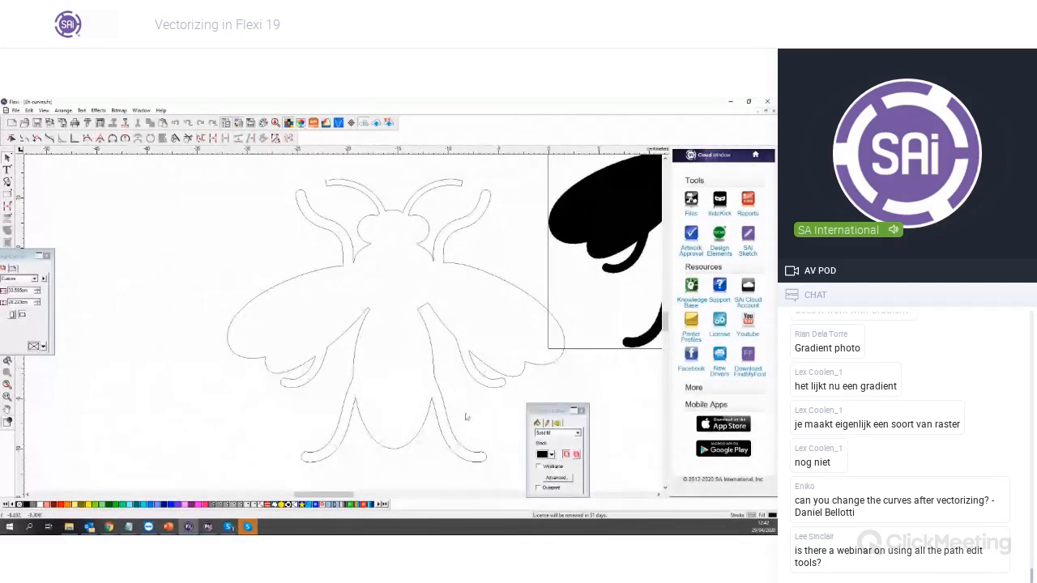
Break the outline at both corners of the squared upper end between the bee's body and right wing, and delete that end edge
scroll(461, 341, up, 5)
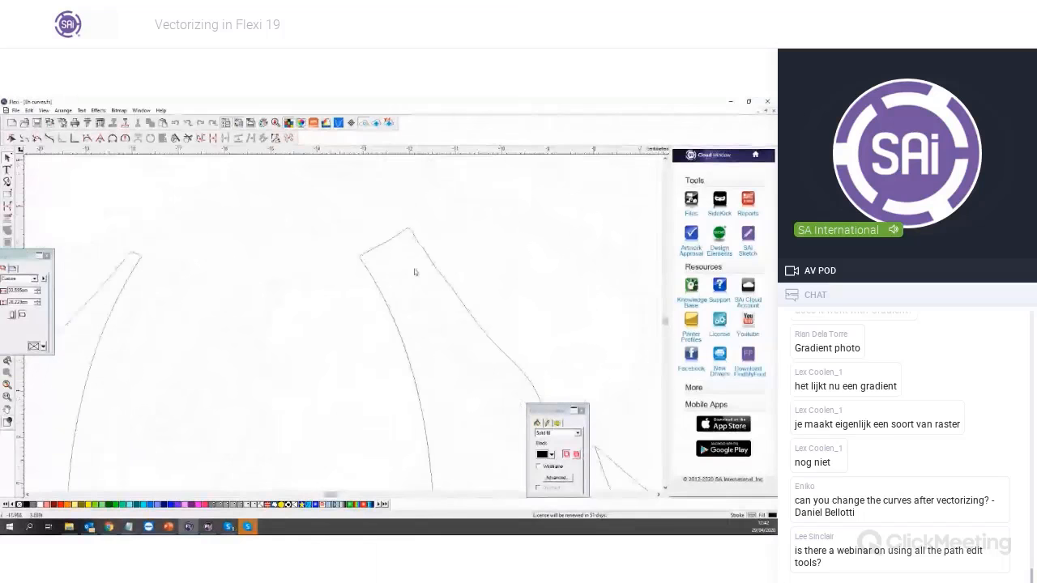
scroll(414, 272, up, 4)
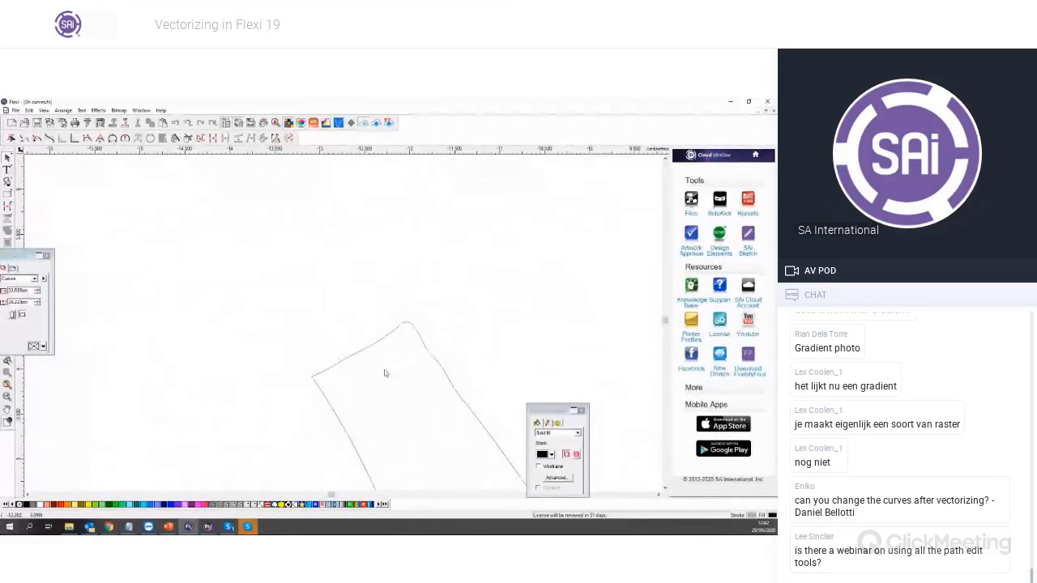
click(345, 361)
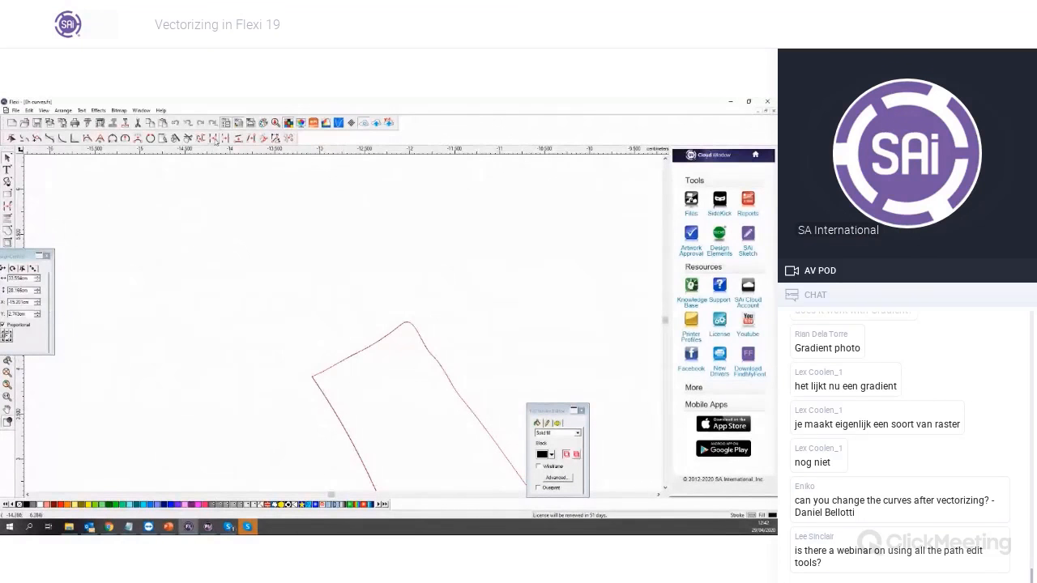
click(214, 139)
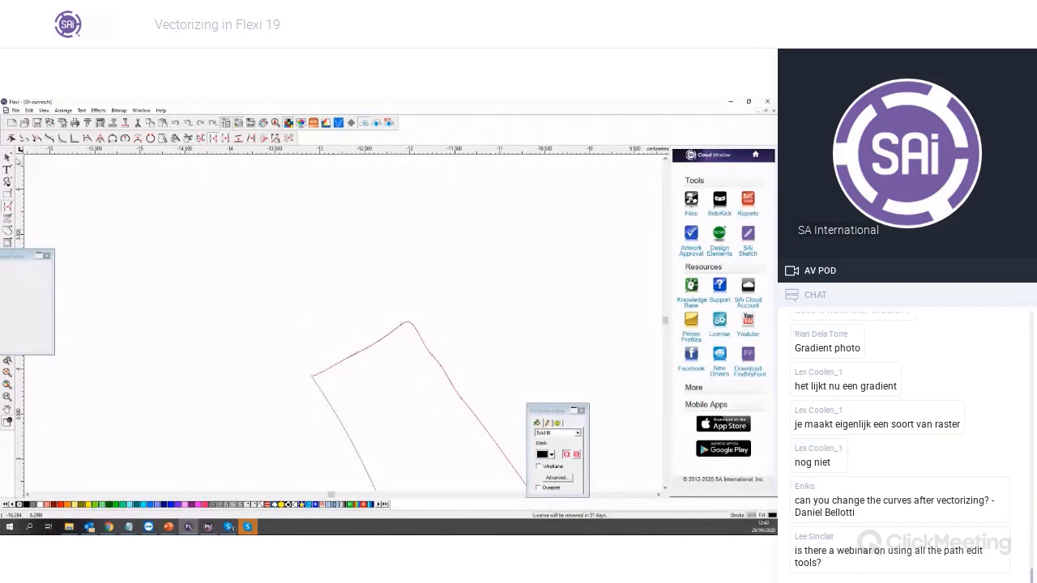
click(6, 157)
click(421, 397)
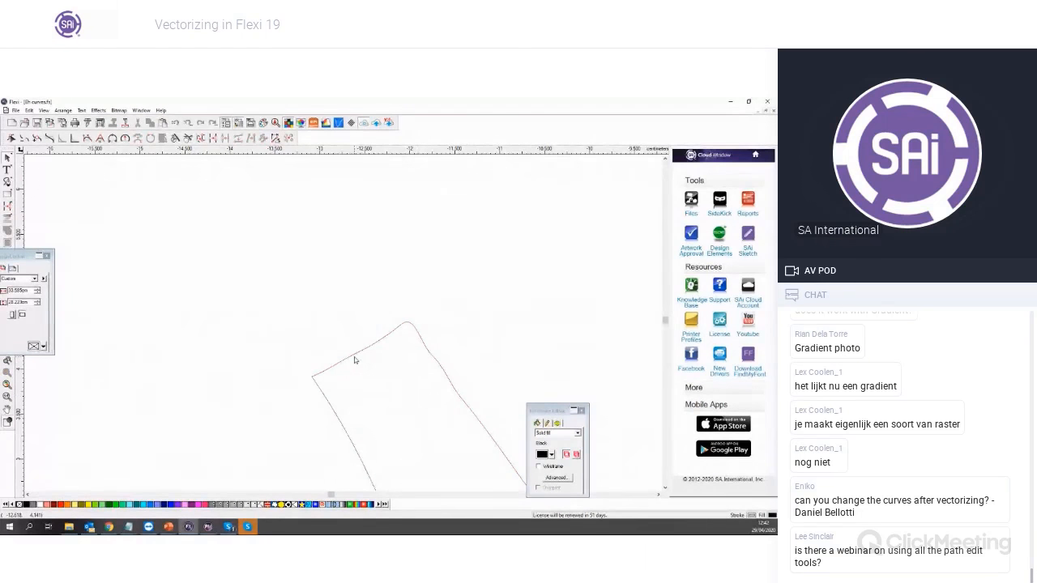
click(354, 357)
key(Delete)
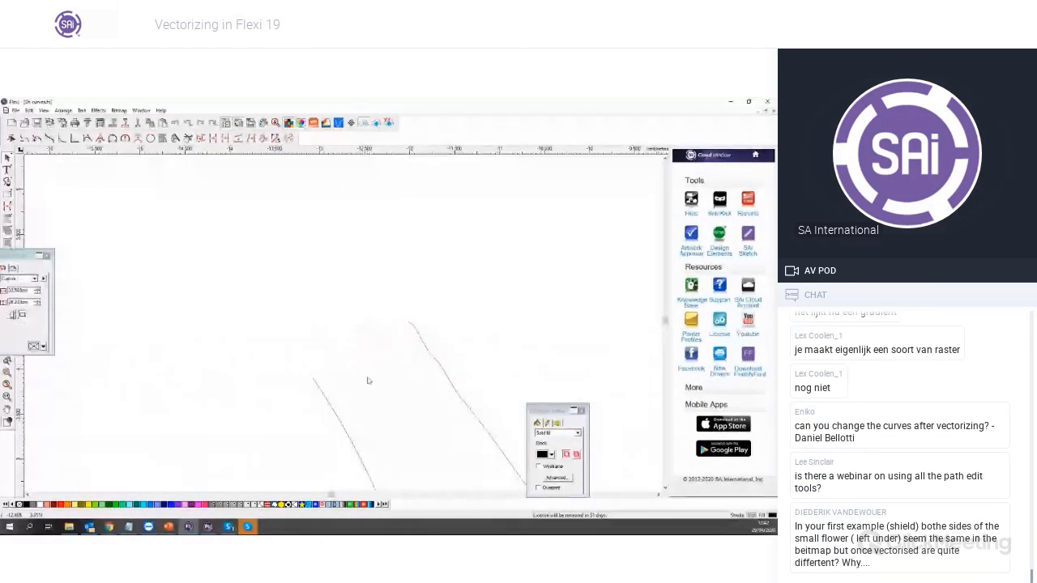
Join the two open outline ends between the bee's body and right wing with a straight segment, undoing the stray extra point
click(311, 381)
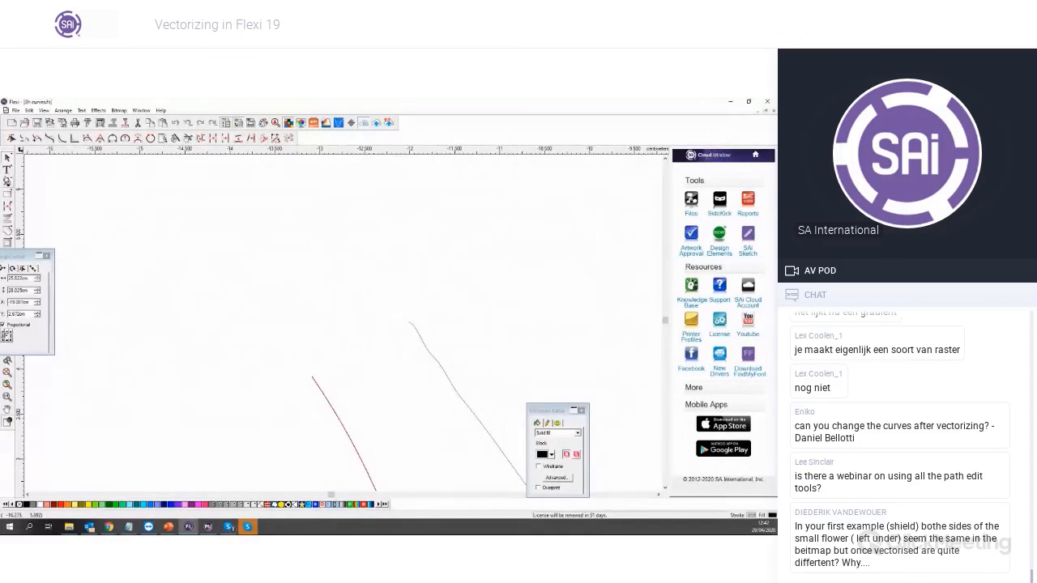
click(8, 181)
click(409, 324)
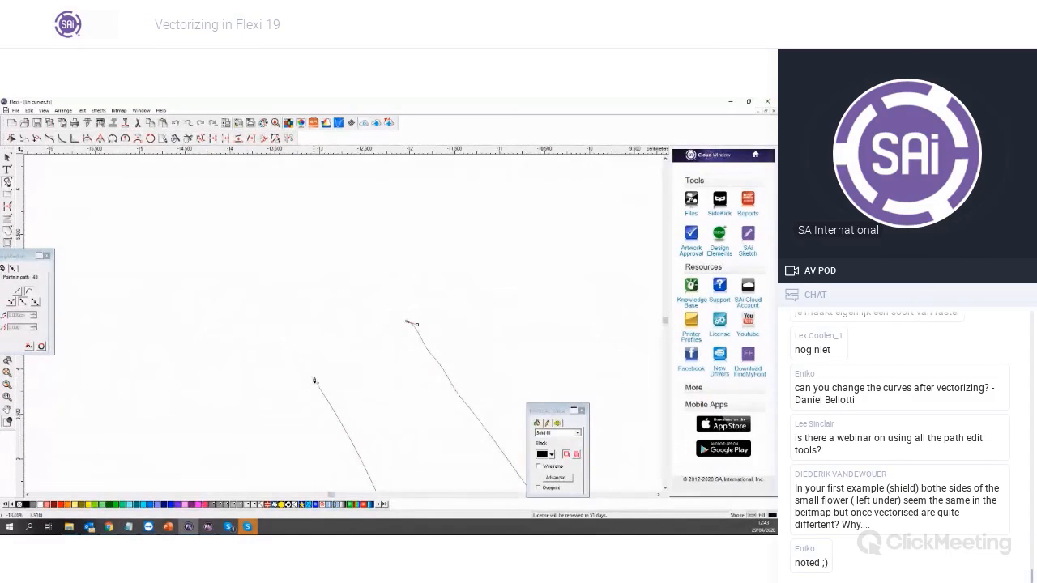
drag(312, 377, 311, 376)
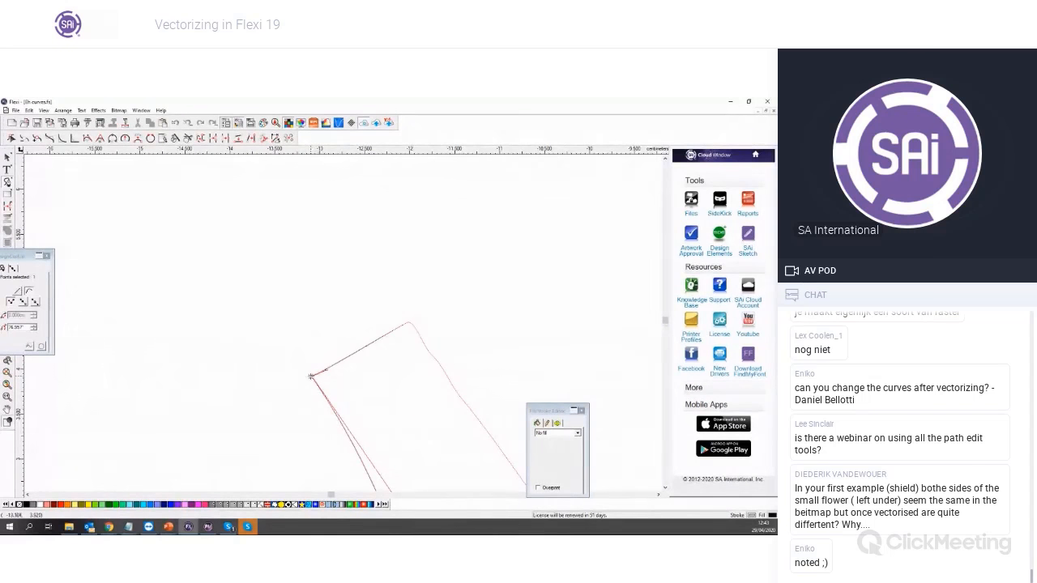
click(392, 399)
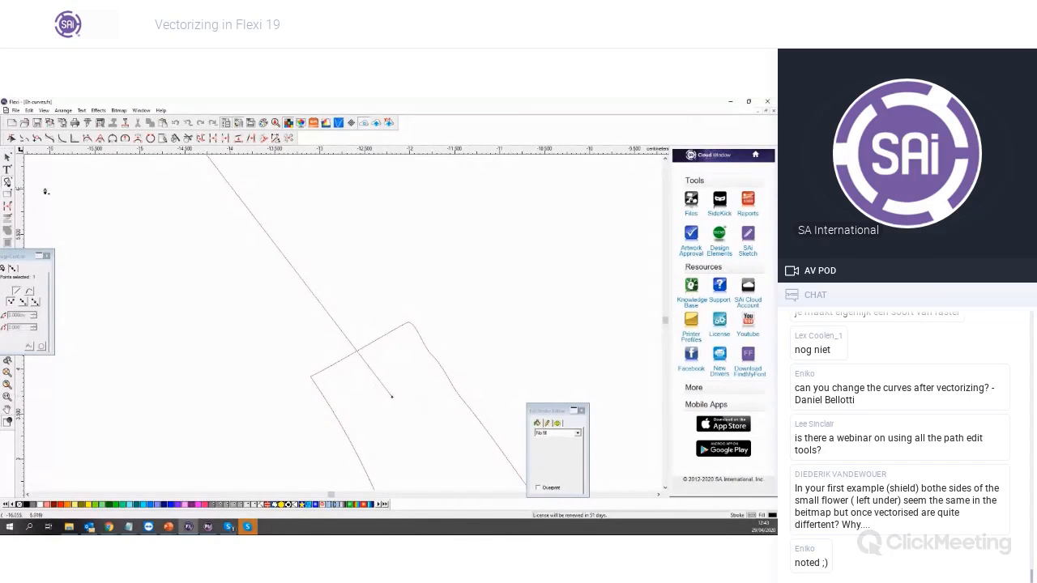
key(ctrl+z)
click(8, 157)
scroll(386, 316, down, 5)
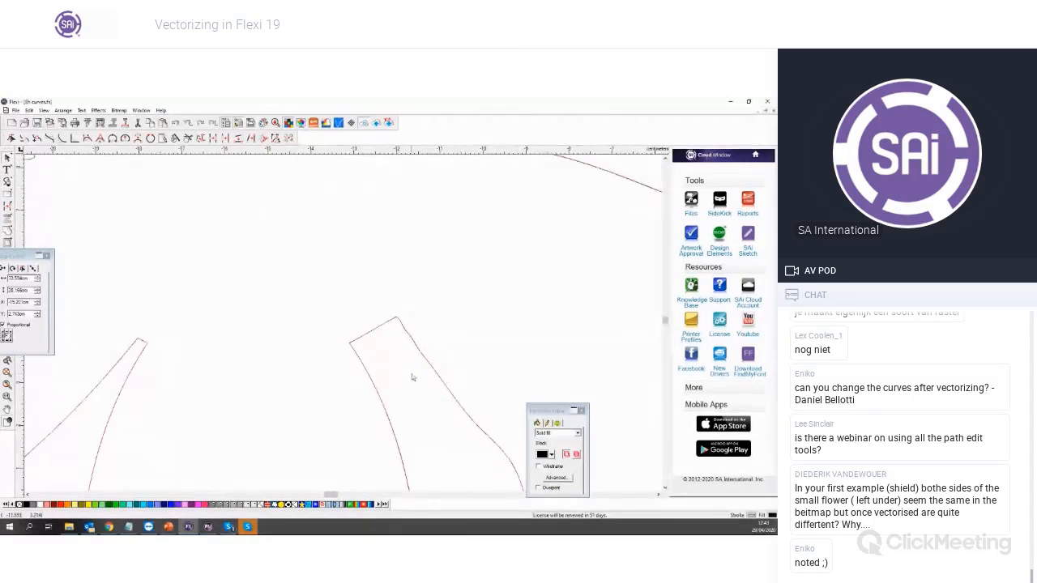
scroll(412, 376, down, 3)
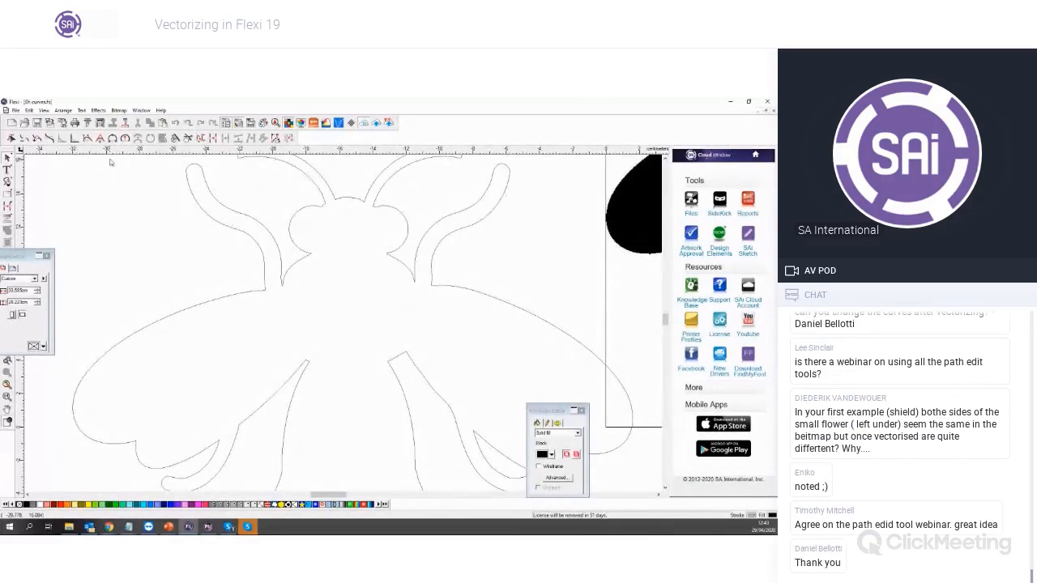
Open the shield image AutoTrace.tif and deselect it
key(ctrl+o)
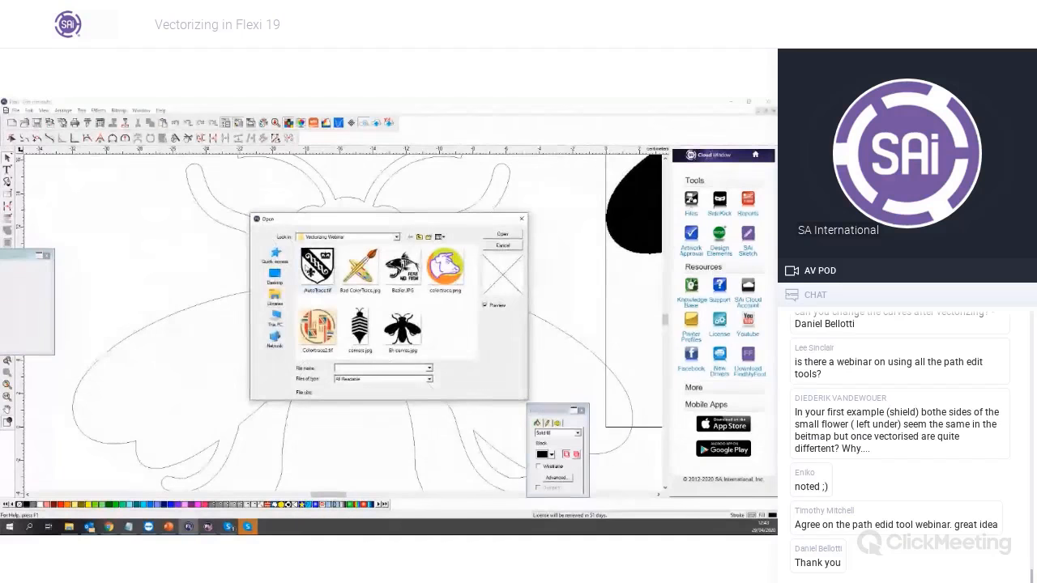
double_click(312, 267)
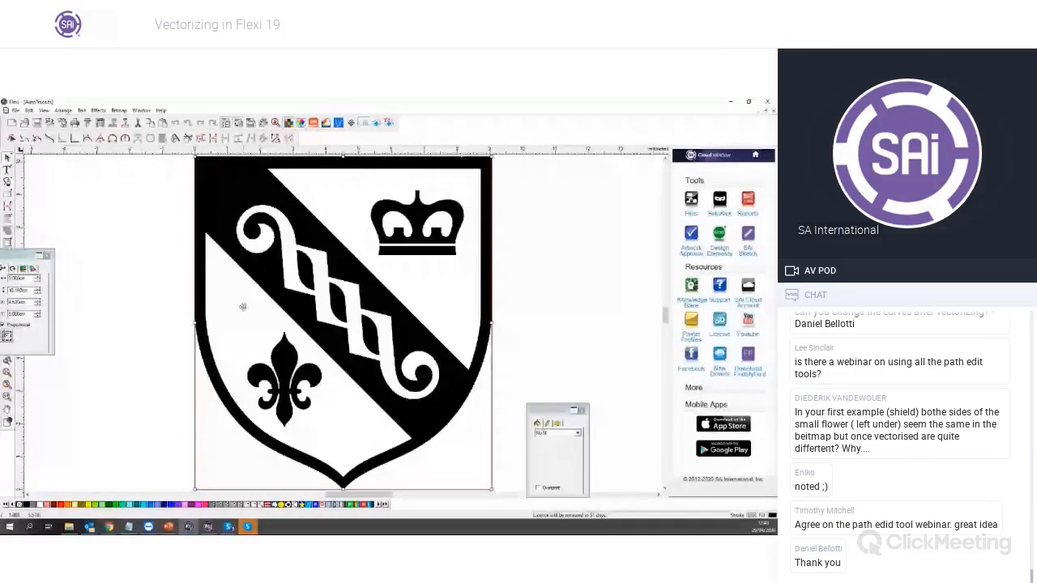
click(157, 364)
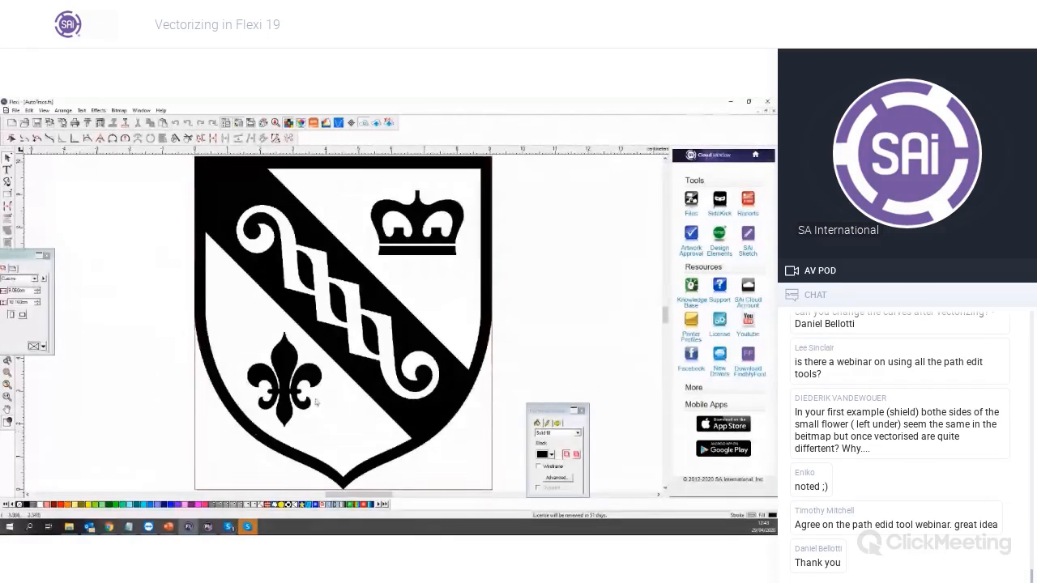
Compare the pixel edges of the left and right curls of the fleur-de-lis in the shield bitmap
scroll(322, 392, up, 2)
scroll(325, 394, up, 3)
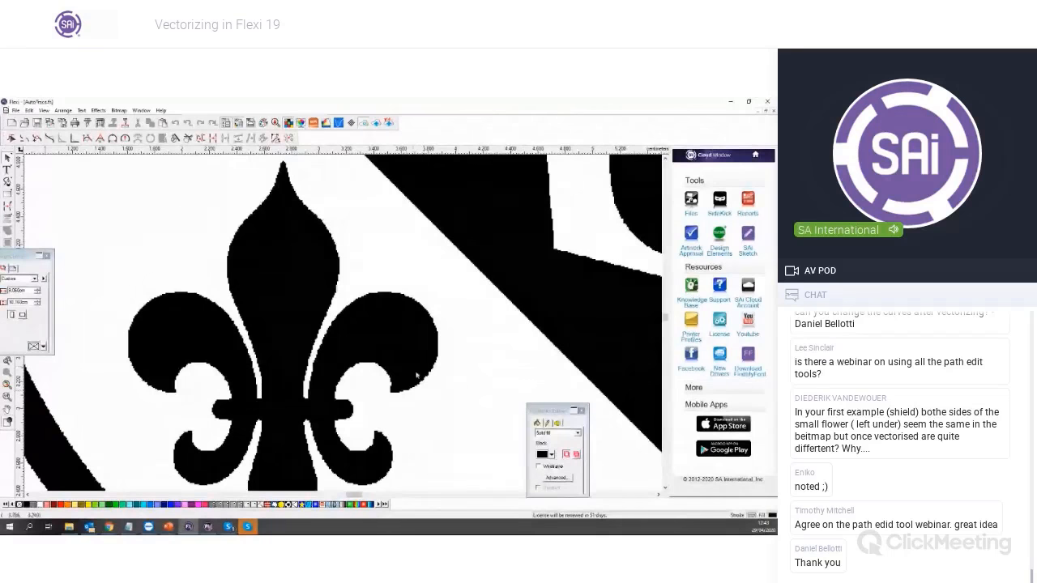
click(410, 367)
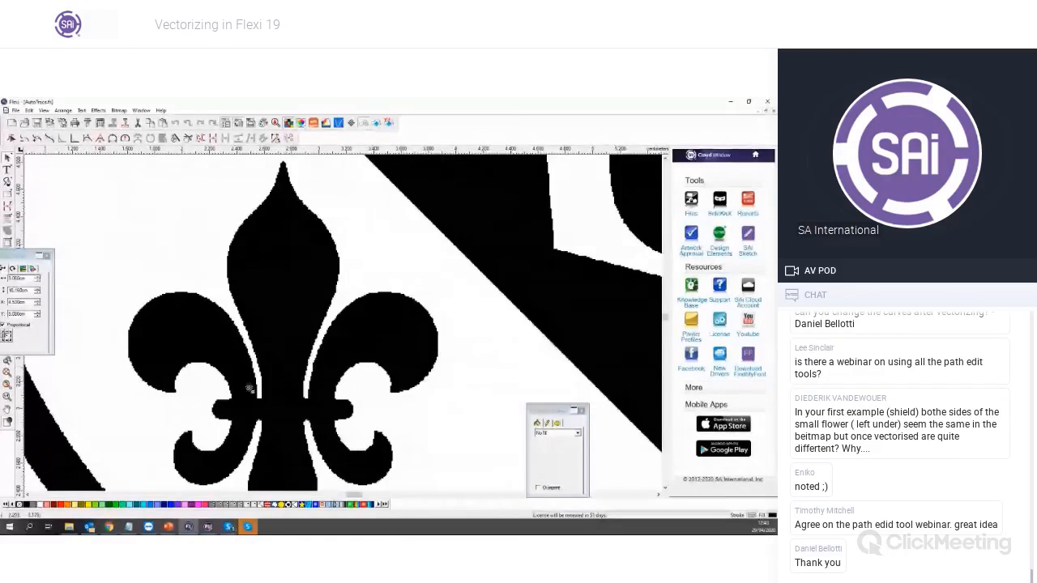
scroll(441, 368, up, 2)
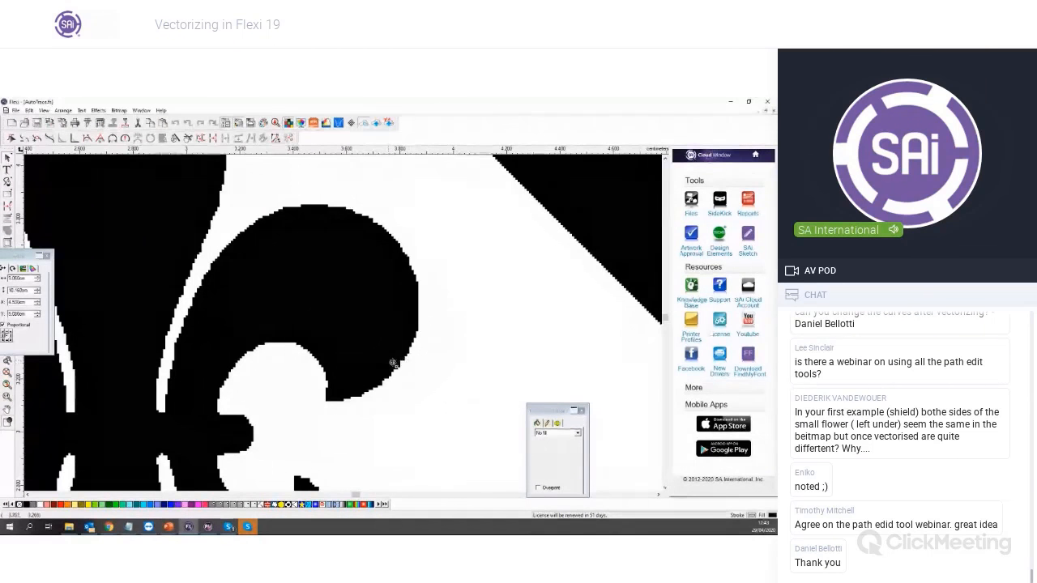
scroll(162, 377, down, 2)
scroll(40, 386, up, 3)
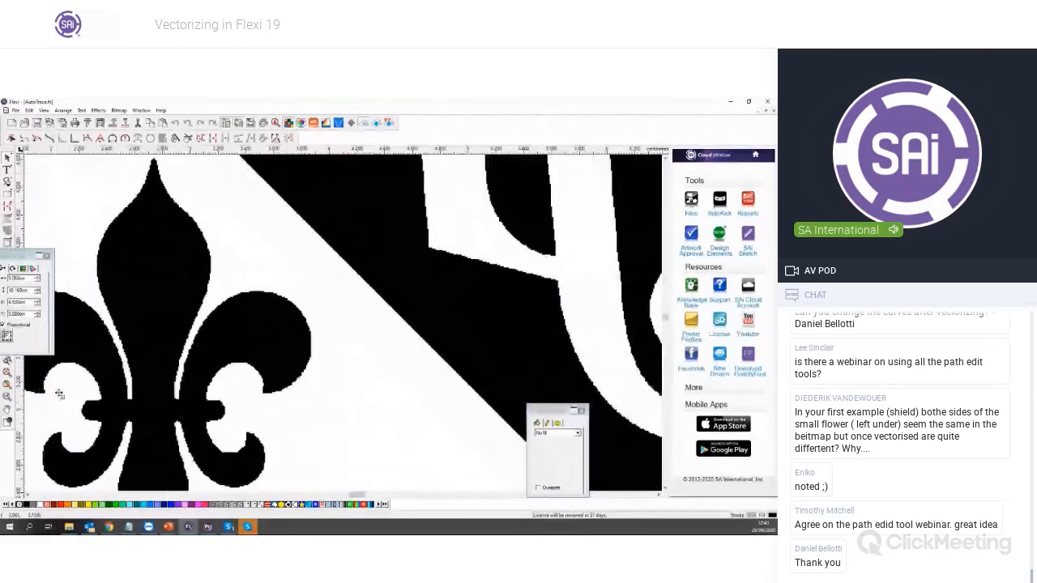
Draw a straight horizontal line across both upper curls of the fleur-de-lis, extend it past the right curl, and colour it white
scroll(110, 387, up, 2)
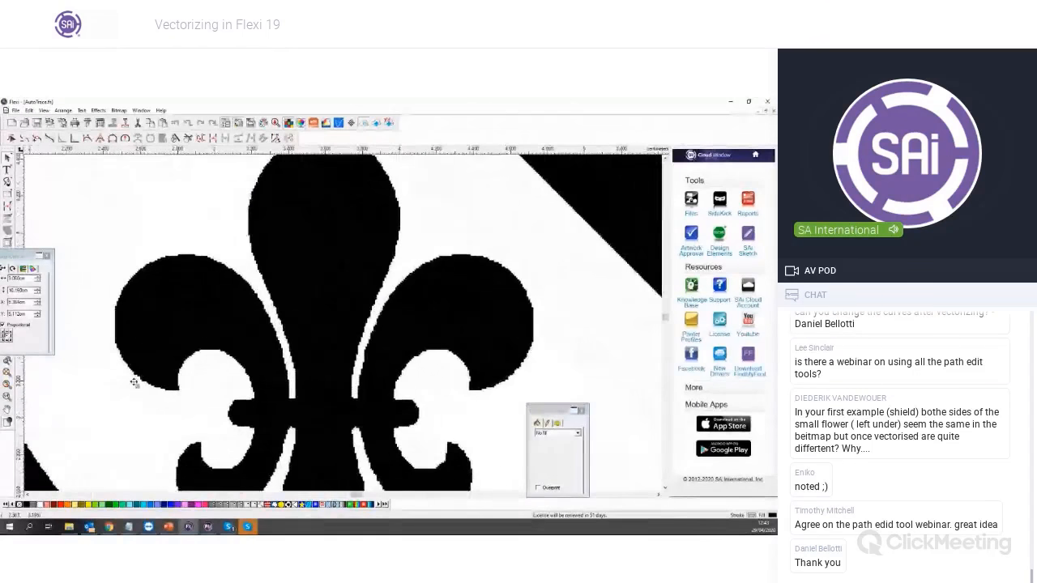
click(105, 360)
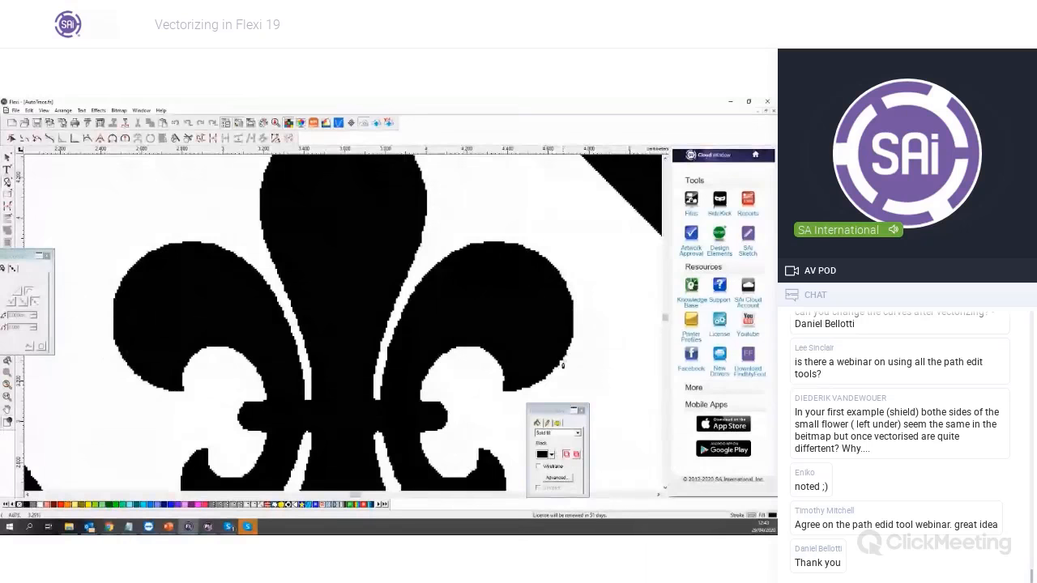
drag(532, 366, 637, 341)
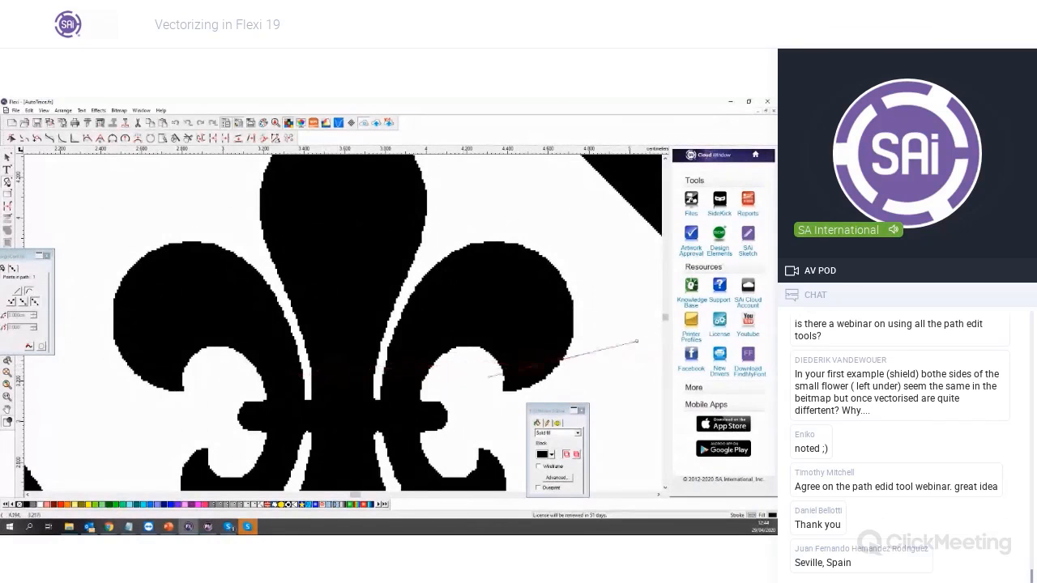
click(105, 361)
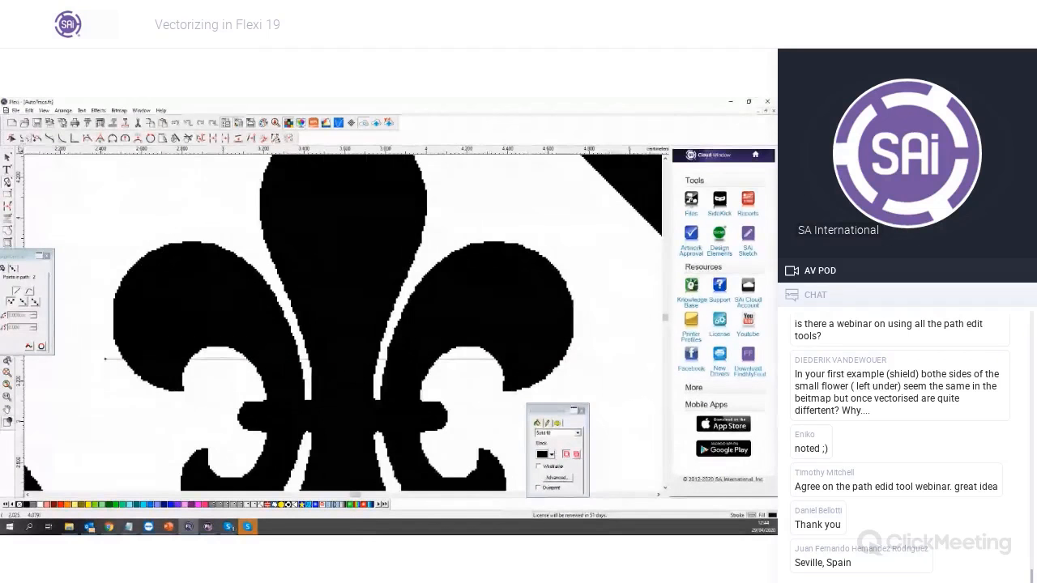
key(Return)
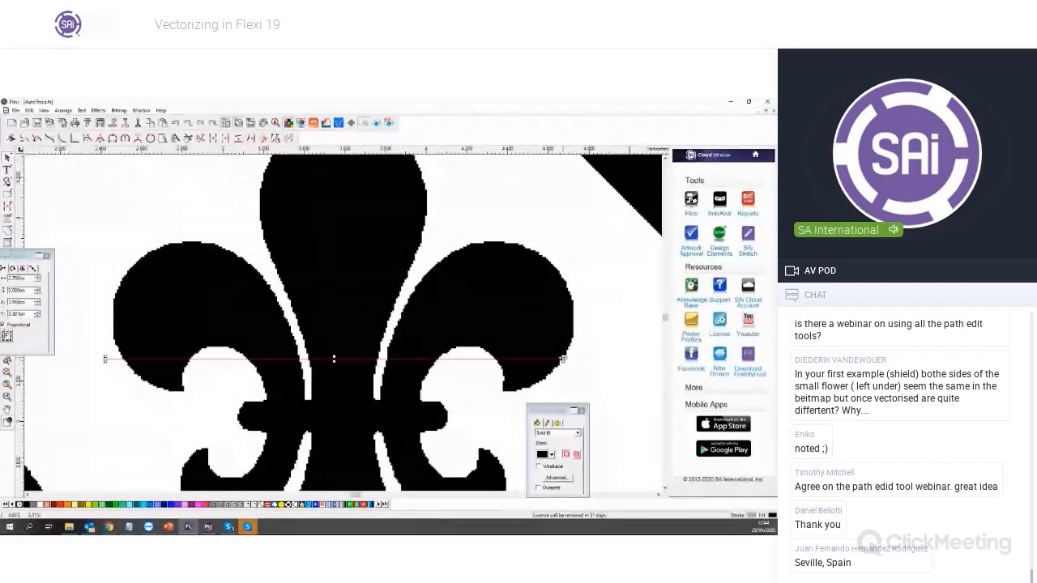
drag(563, 359, 635, 359)
click(552, 454)
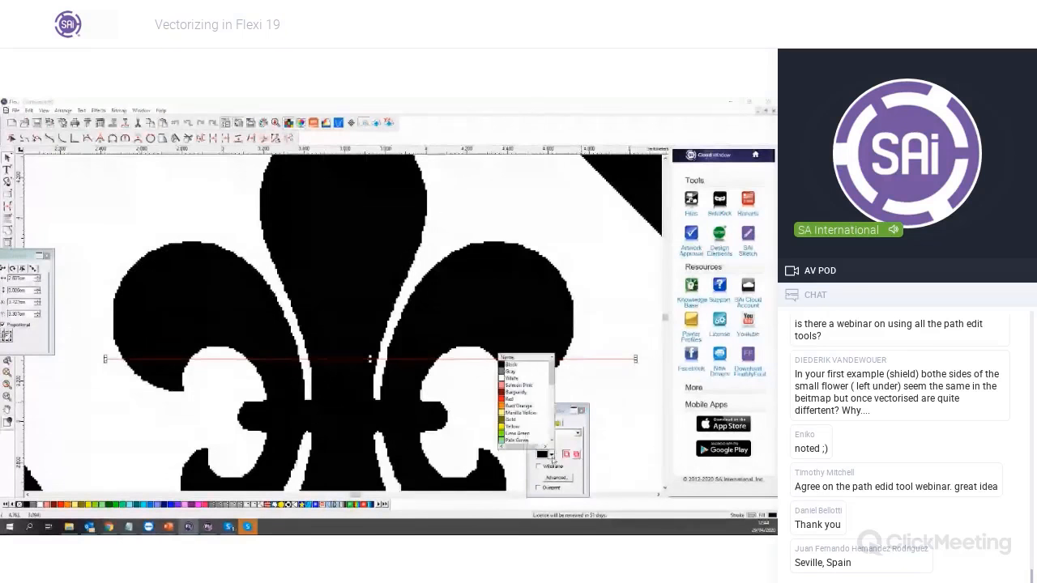
click(504, 379)
click(491, 391)
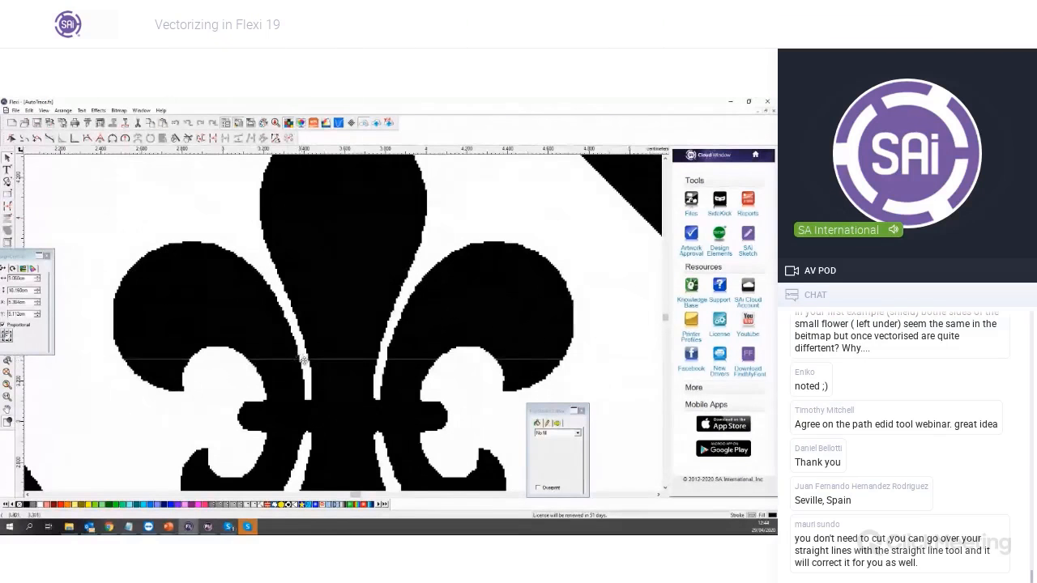
Try moving the shield bitmap slightly down against the horizontal line, and undo the move
drag(303, 360, 297, 387)
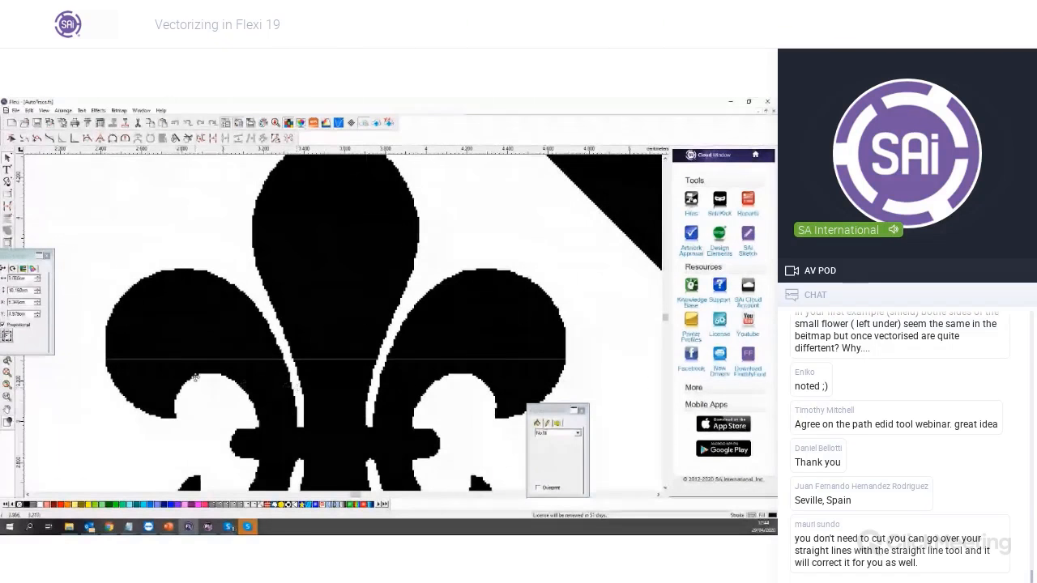
key(ctrl+z)
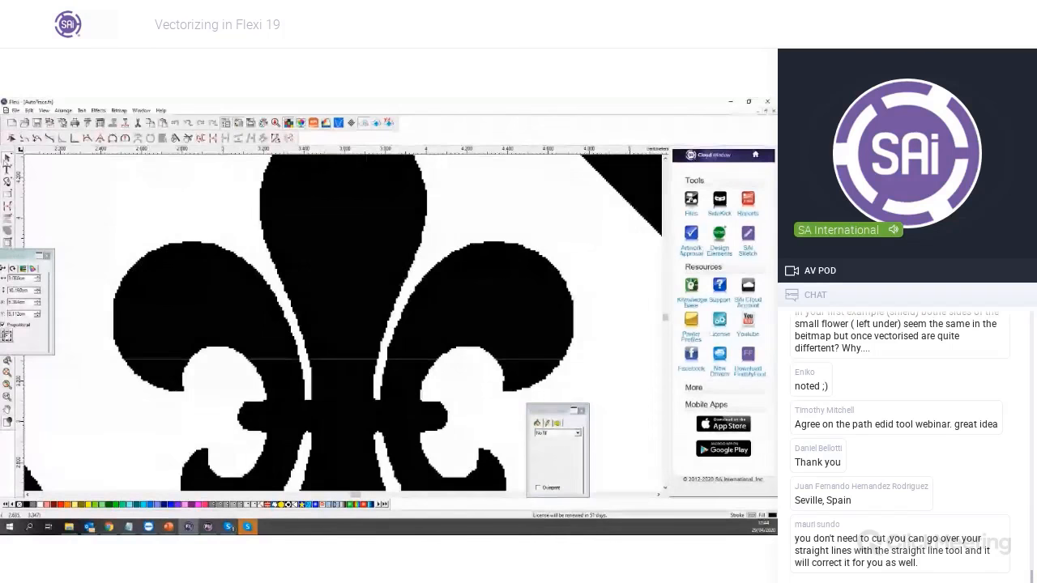
scroll(281, 277, down, 5)
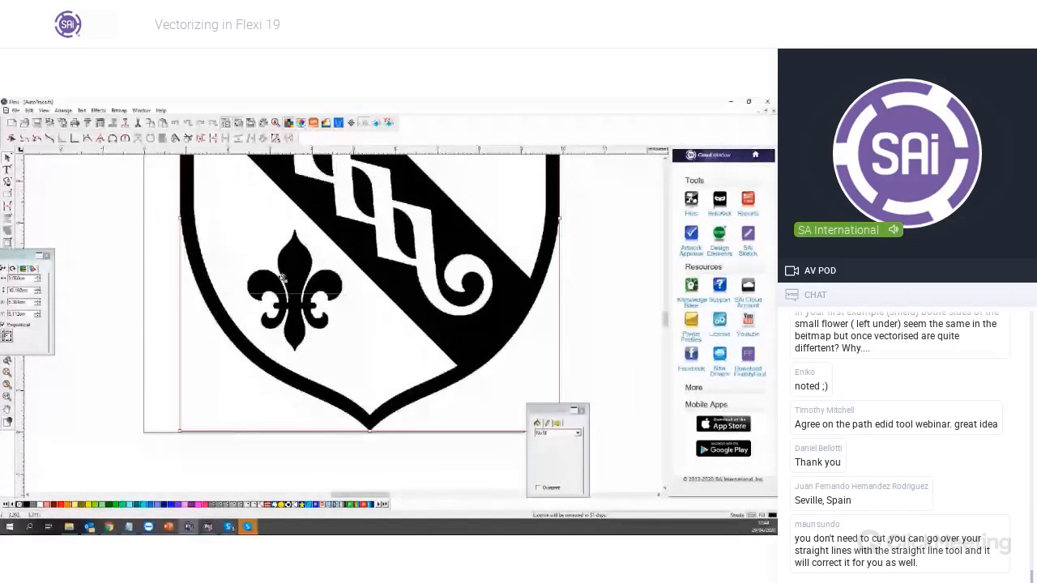
Delete the shield bitmap together with the horizontal reference line
scroll(282, 284, up, 3)
click(241, 294)
drag(185, 289, 411, 491)
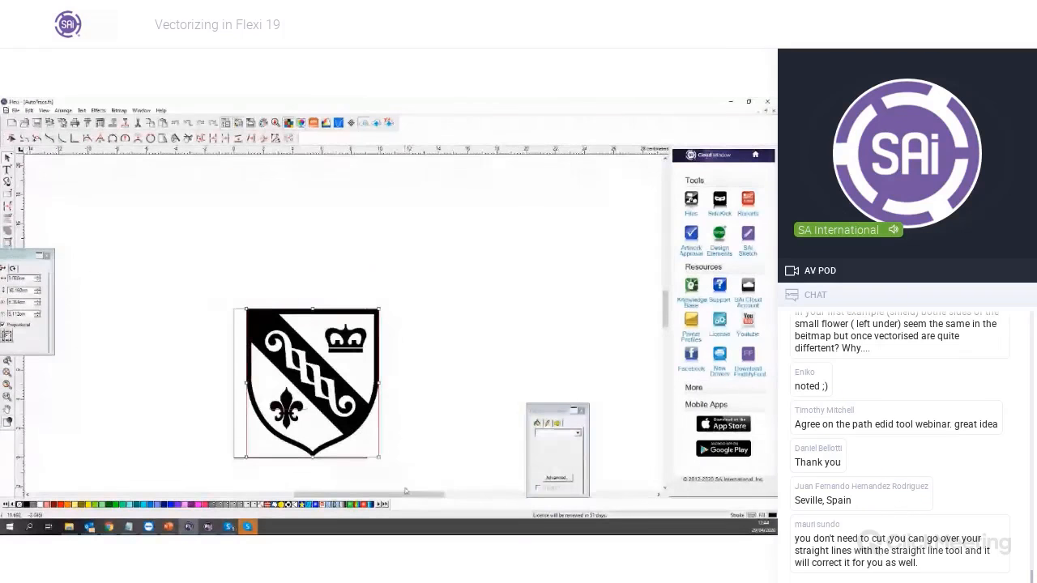
key(Delete)
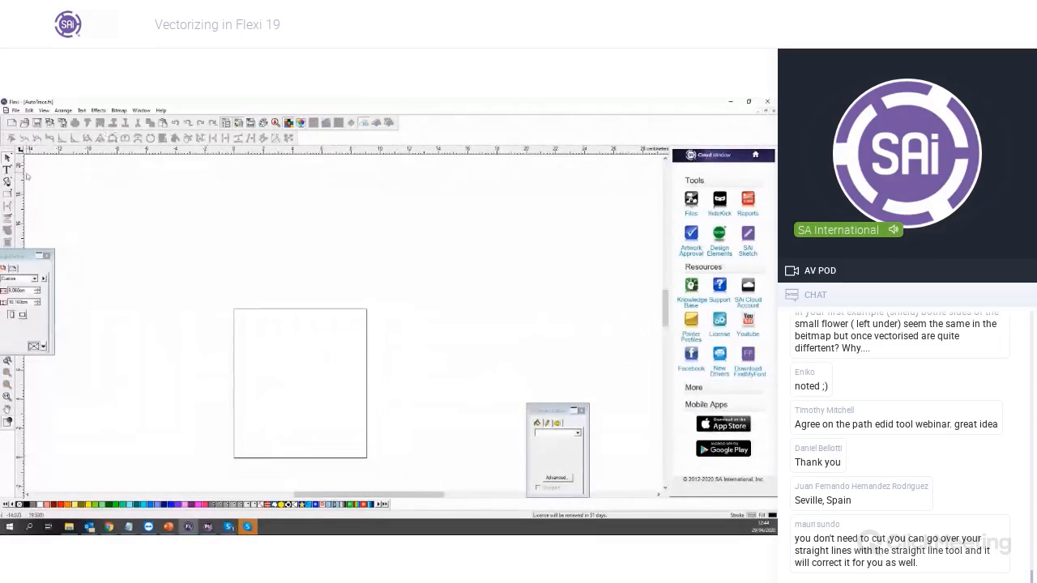
Open AutoTrace.tif again, place the shield image on the page, and select it
click(25, 122)
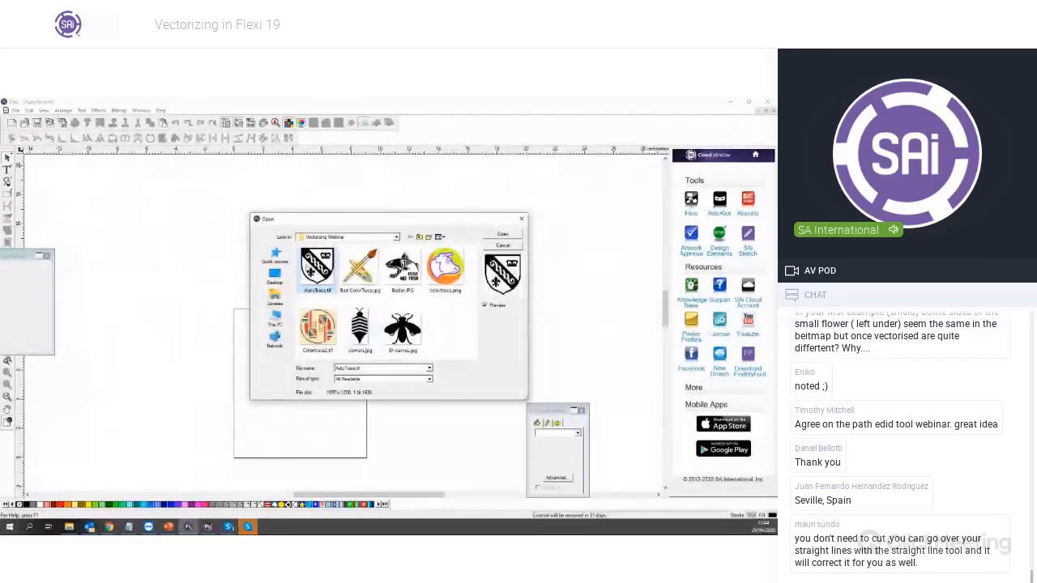
key(Return)
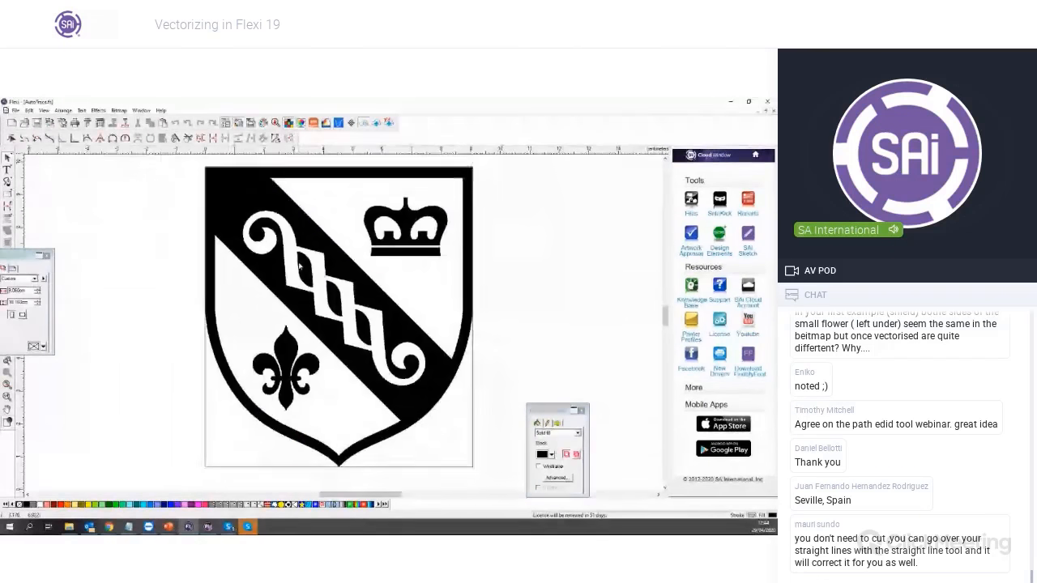
scroll(299, 263, down, 2)
click(302, 258)
scroll(298, 259, up, 3)
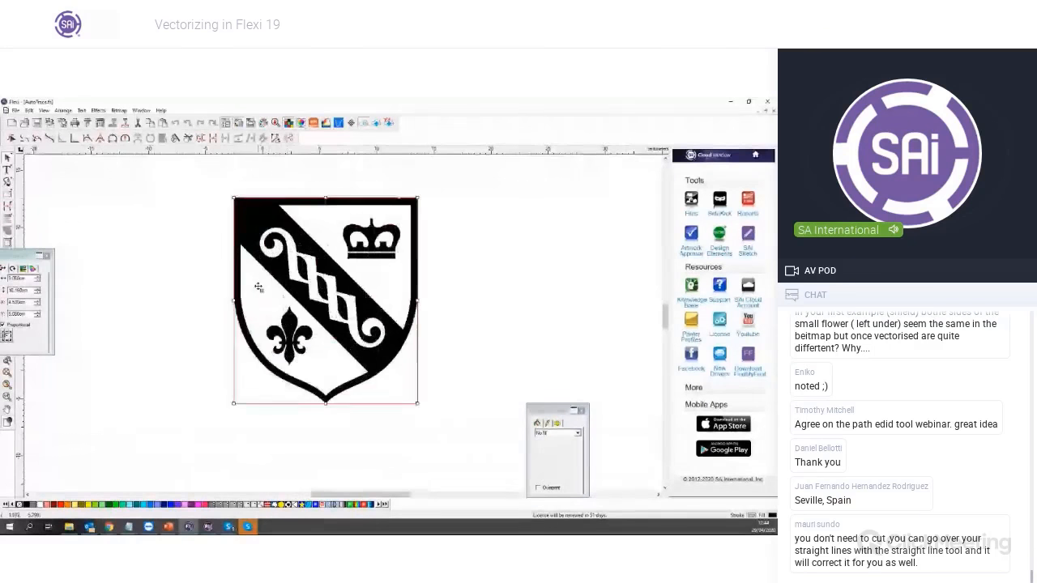
scroll(259, 287, down, 1)
scroll(258, 287, down, 1)
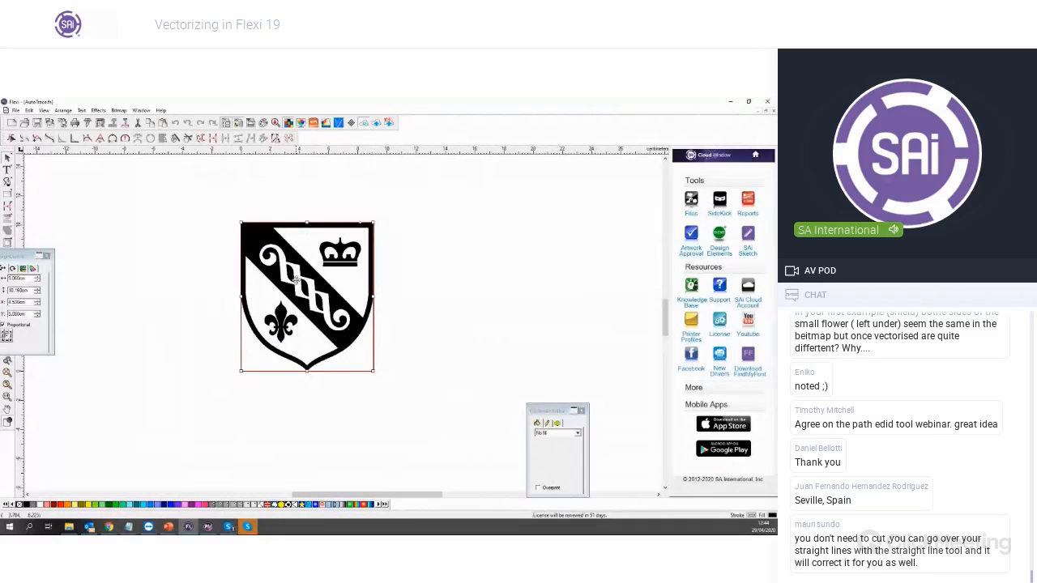
Autotrace the shield bitmap into wireframe outlines and move the traced shield to the right of the bitmap
click(119, 110)
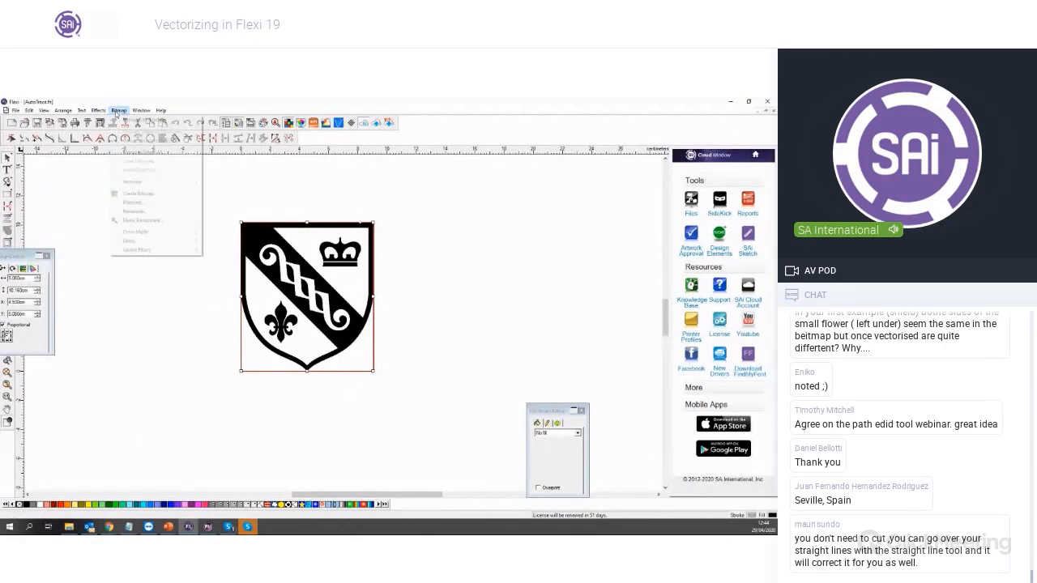
mouse_move(162, 180)
click(231, 181)
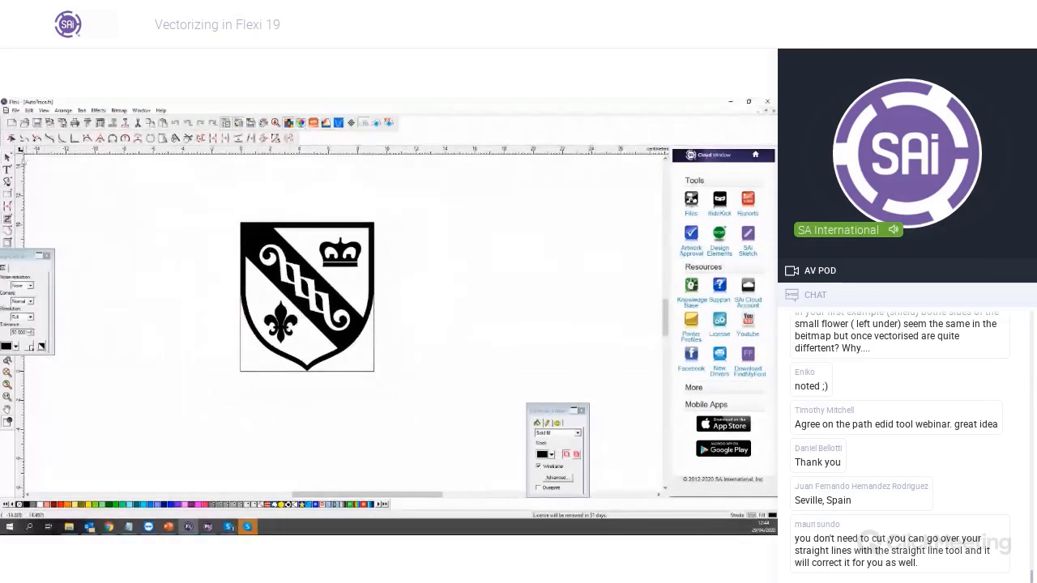
click(302, 267)
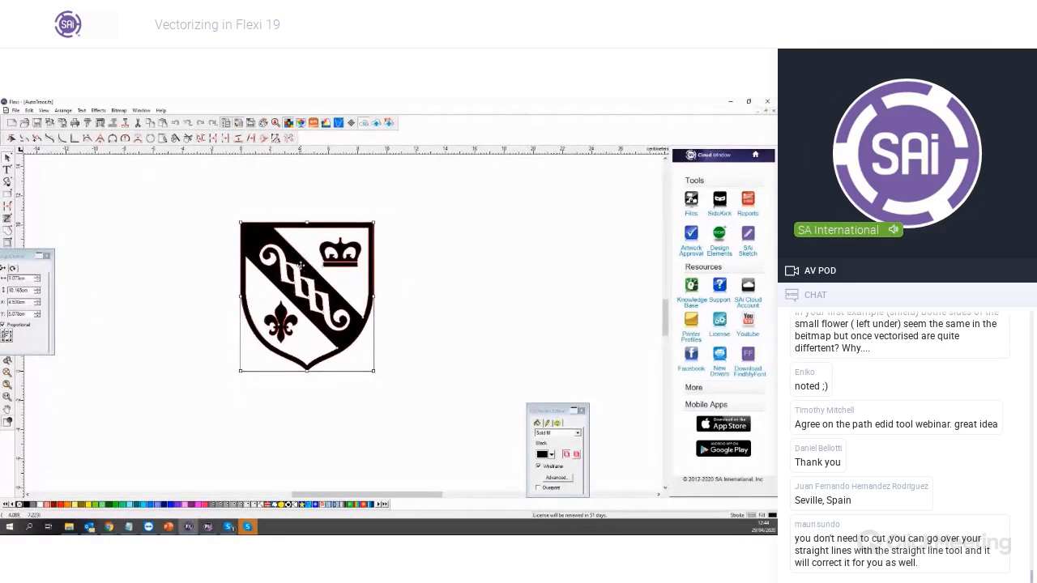
drag(300, 266, 470, 269)
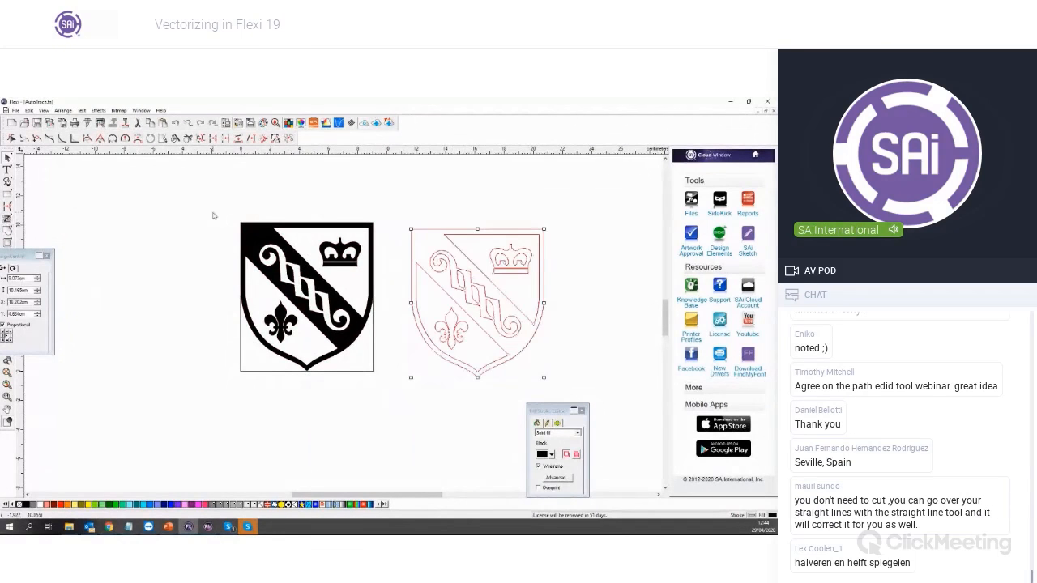
Vectorize the original shield bitmap again with a filled trace method and place the result below the wireframe trace
click(294, 243)
click(119, 110)
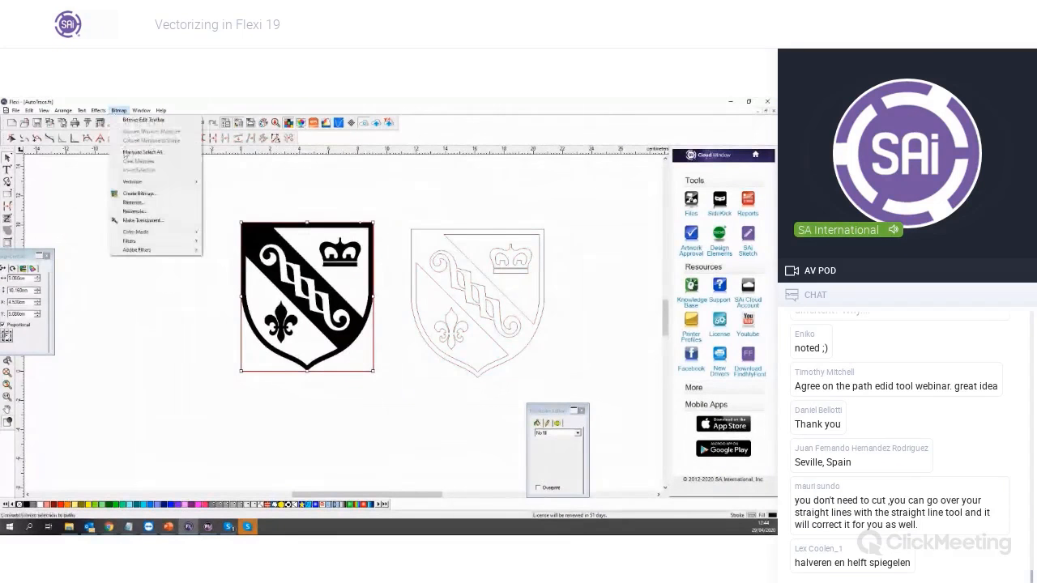
mouse_move(137, 181)
click(235, 227)
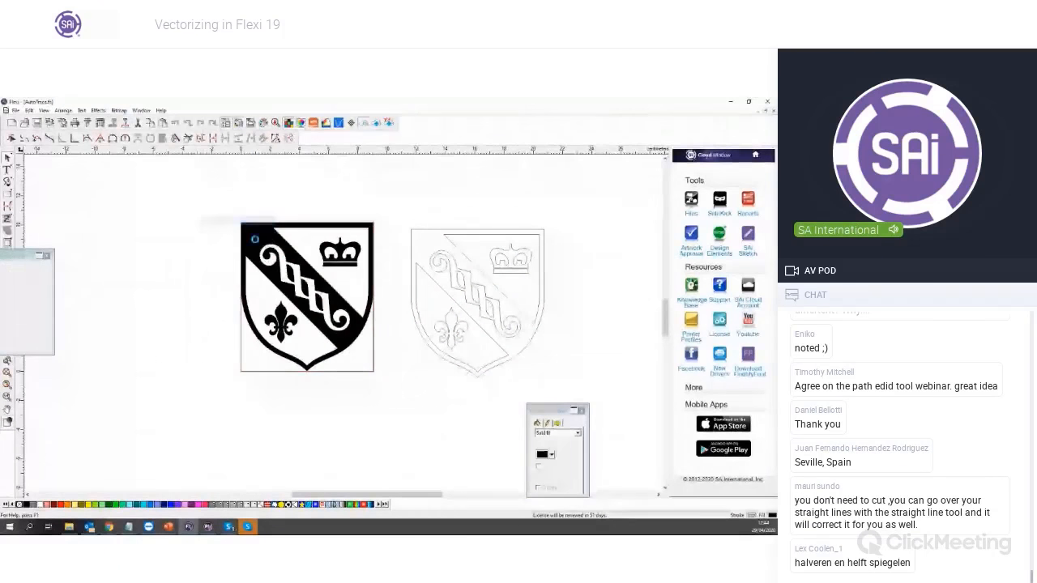
mouse_move(302, 254)
mouse_down()
mouse_move(445, 408)
mouse_move(471, 409)
mouse_up()
Examine the symmetry of the fleur-de-lis curls in the wireframe trace
scroll(605, 361, down, 2)
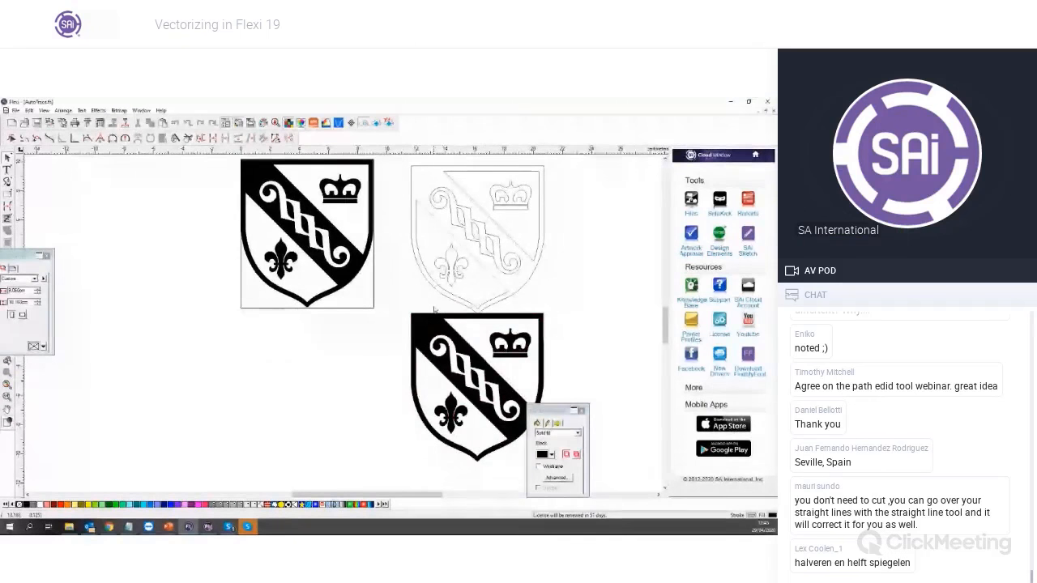
scroll(462, 292, up, 3)
scroll(458, 293, up, 3)
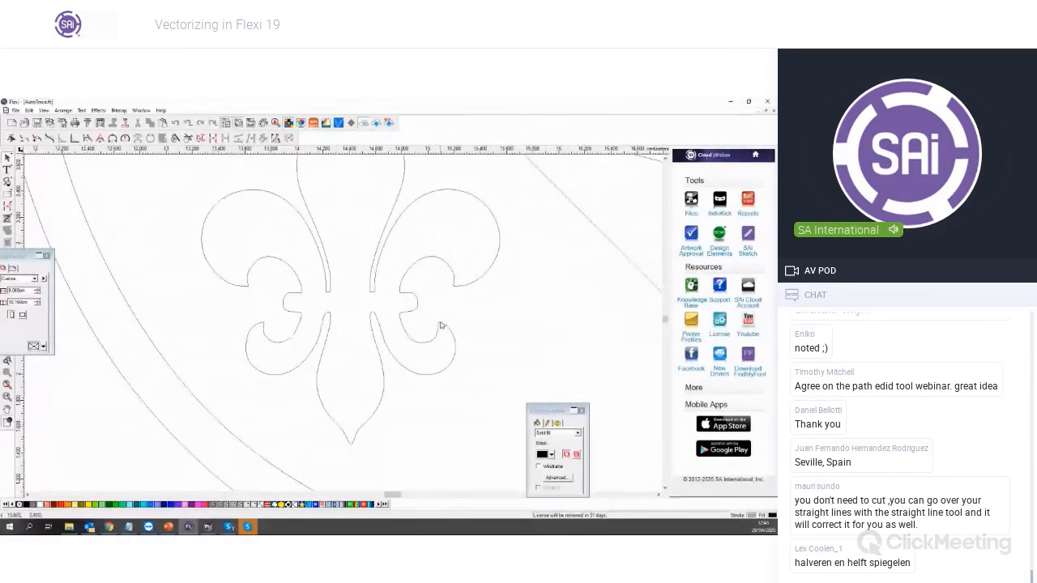
scroll(333, 316, up, 4)
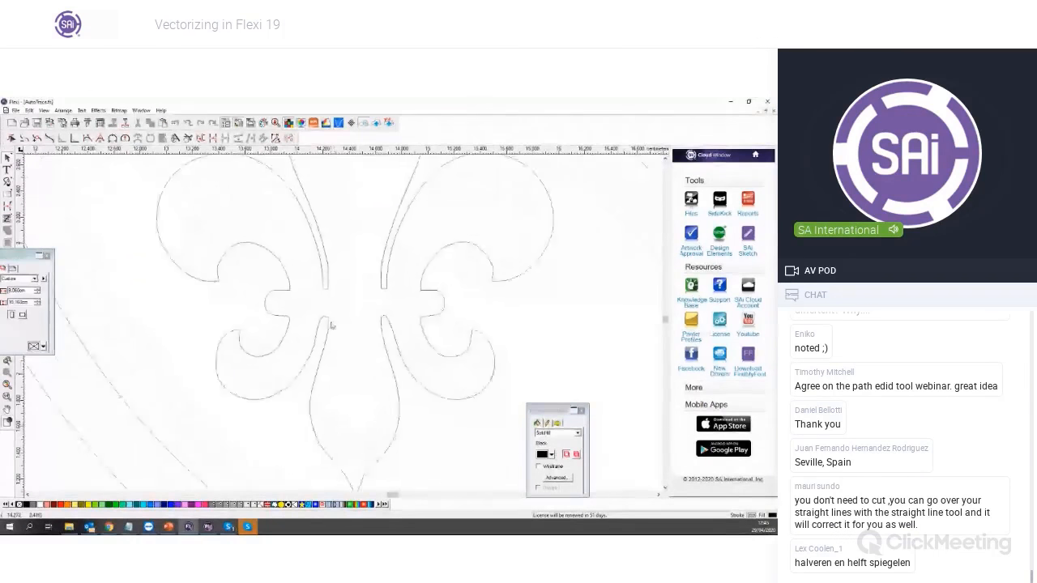
scroll(410, 359, down, 3)
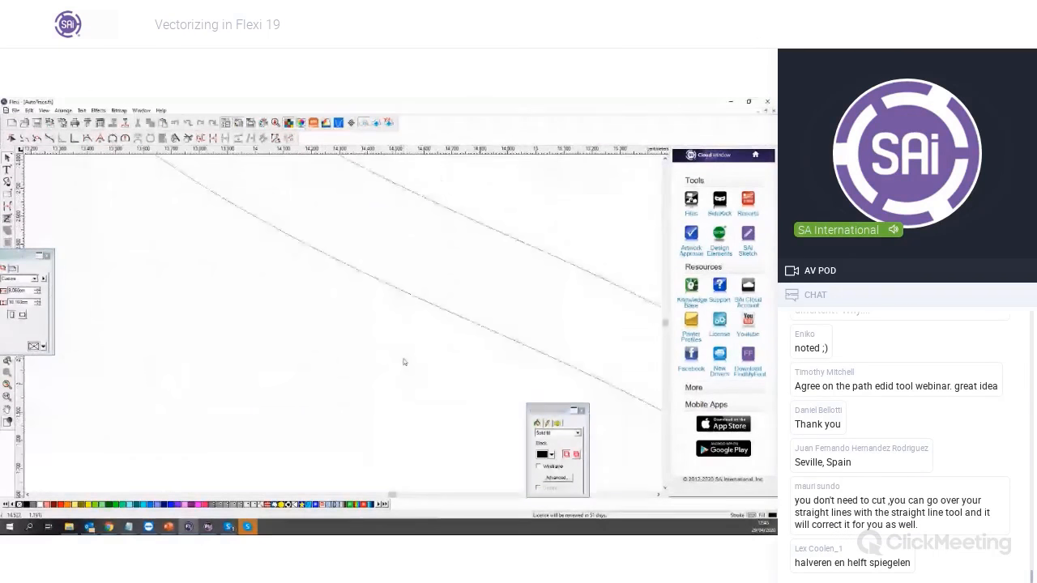
Examine the fleur-de-lis curls and crossbar corners in the filled trace, and compare the traced shields with the original bitmap
scroll(405, 362, down, 2)
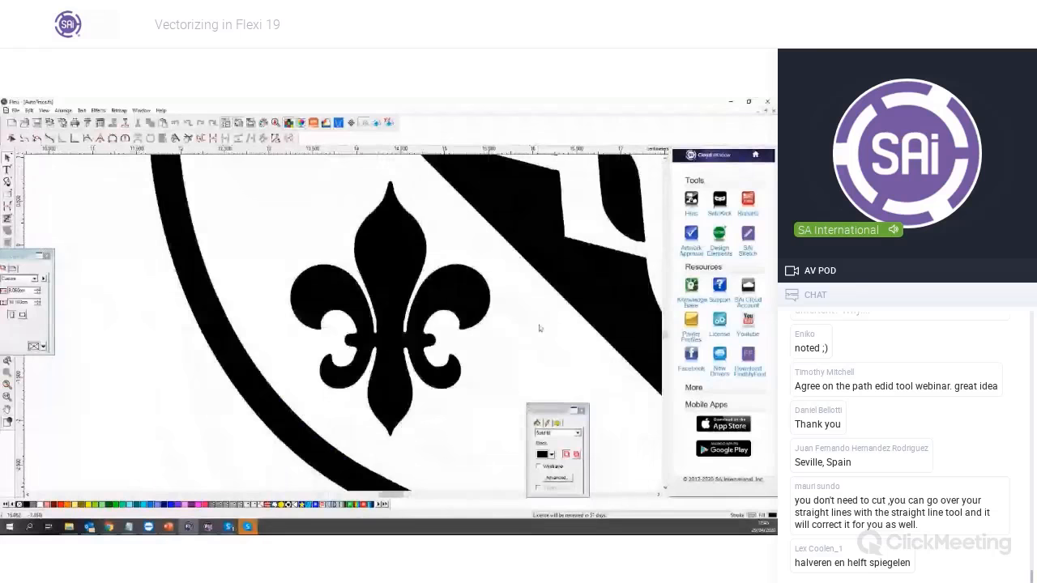
scroll(386, 363, up, 4)
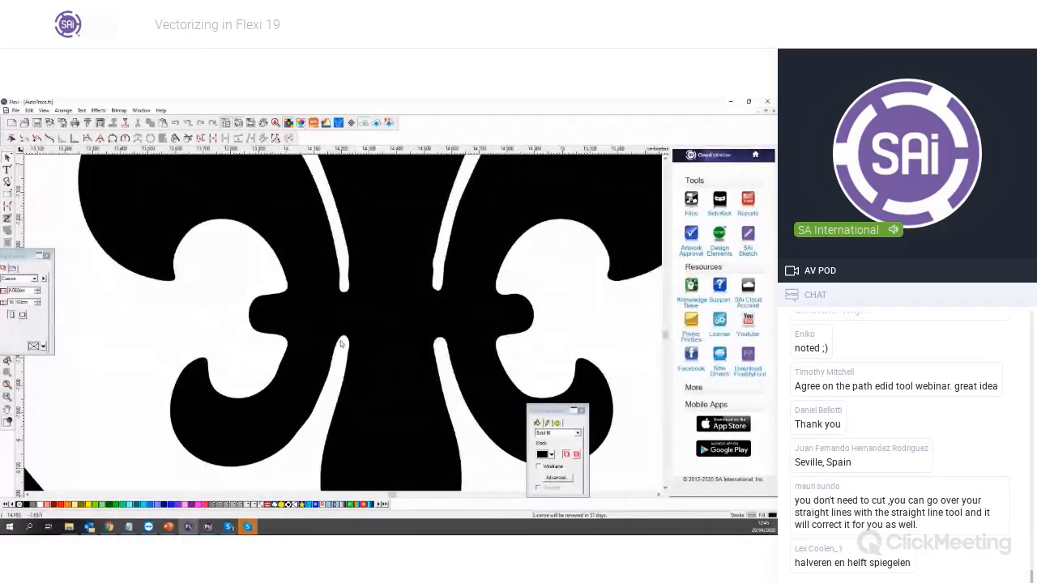
scroll(341, 344, up, 1)
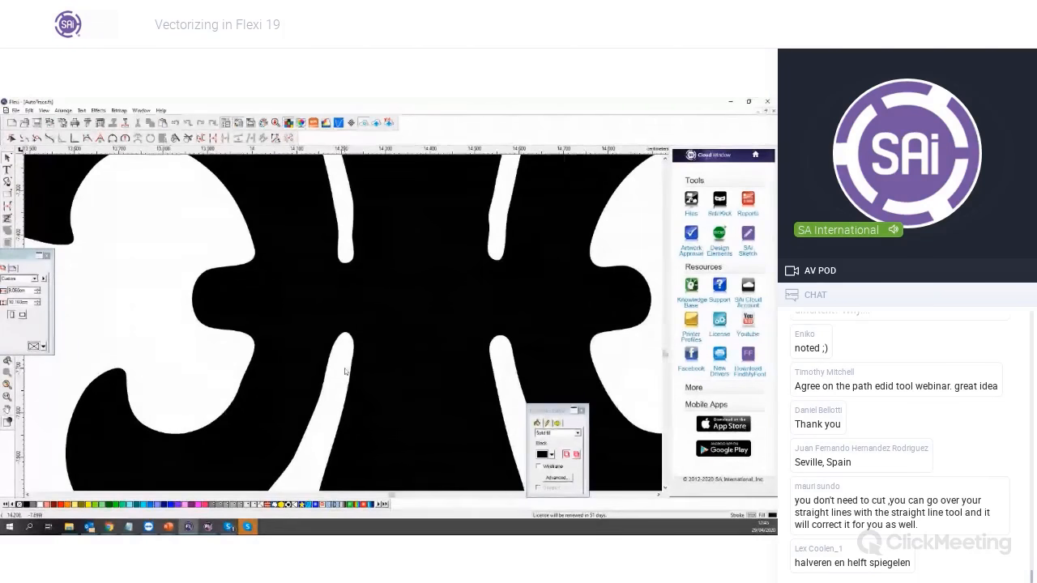
scroll(344, 371, down, 1)
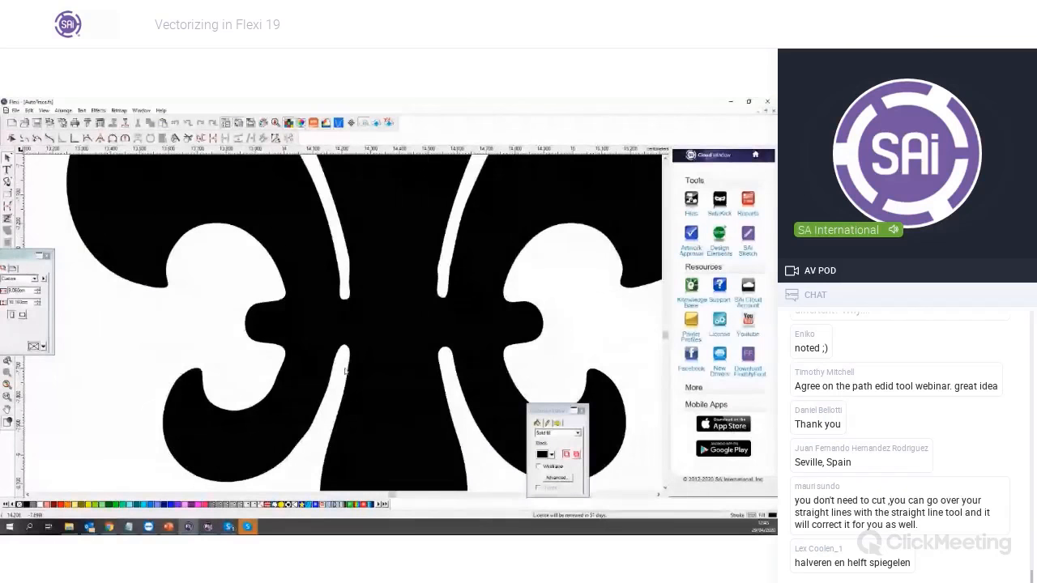
scroll(344, 370, down, 1)
scroll(344, 370, down, 1)
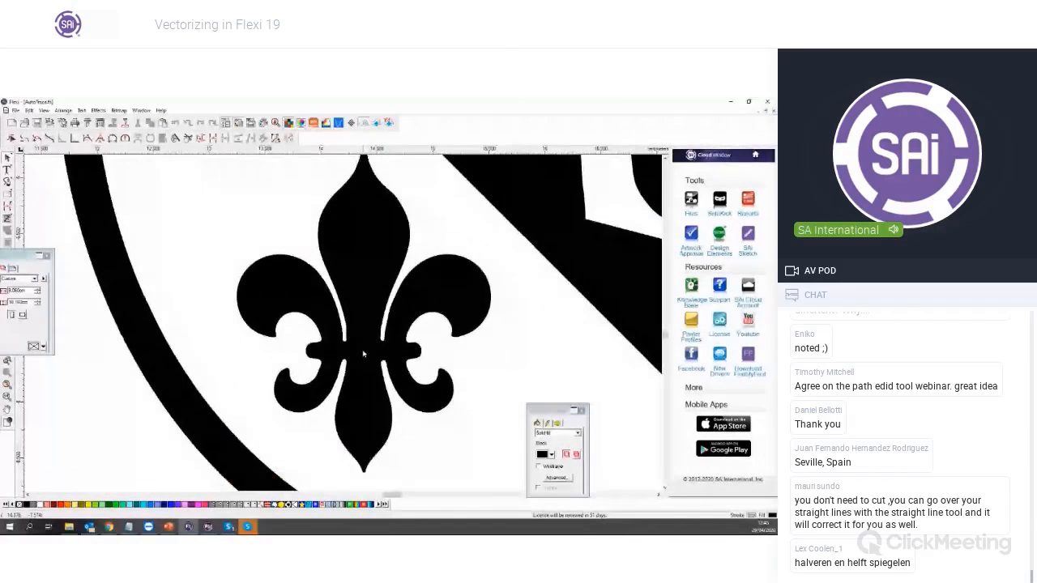
scroll(386, 365, up, 1)
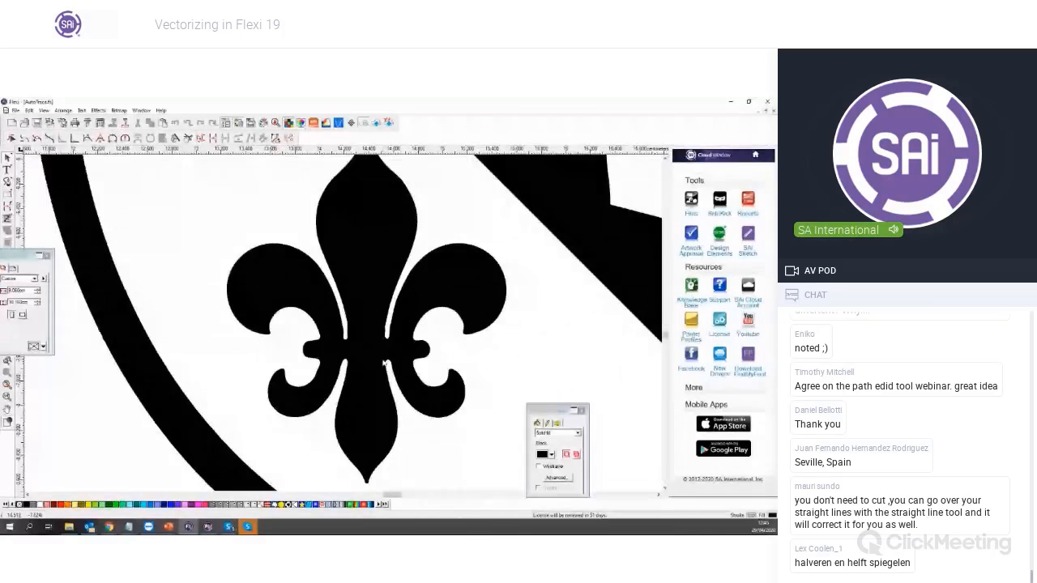
scroll(385, 364, down, 1)
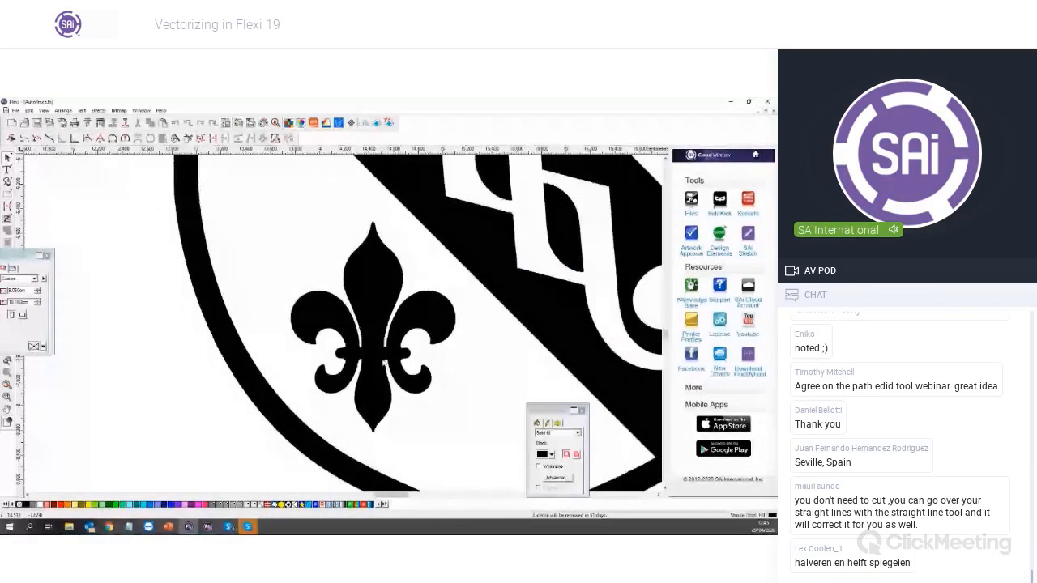
scroll(385, 364, down, 6)
scroll(514, 323, down, 1)
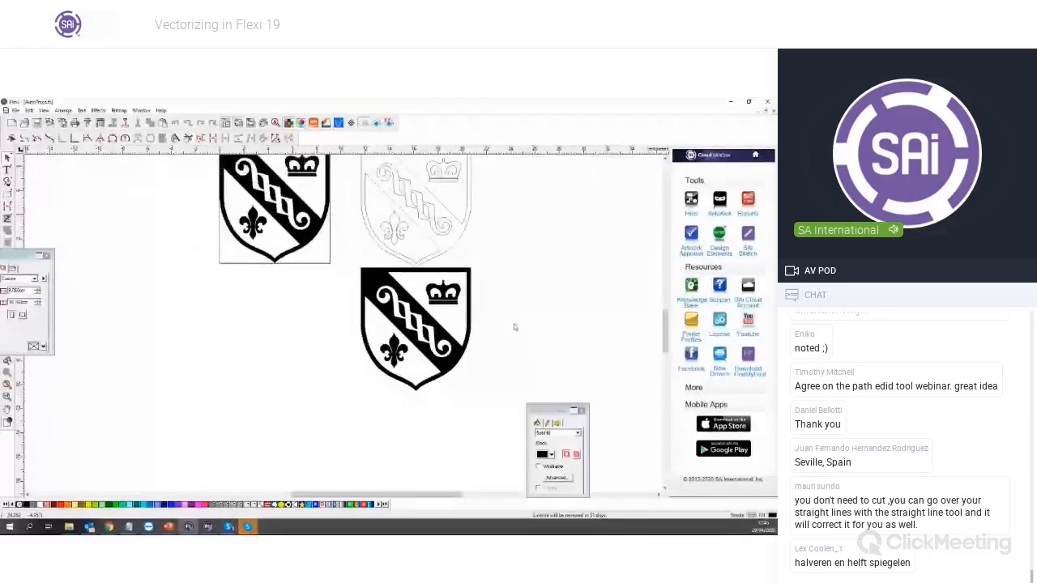
scroll(514, 330, up, 1)
scroll(513, 338, down, 2)
scroll(510, 340, up, 1)
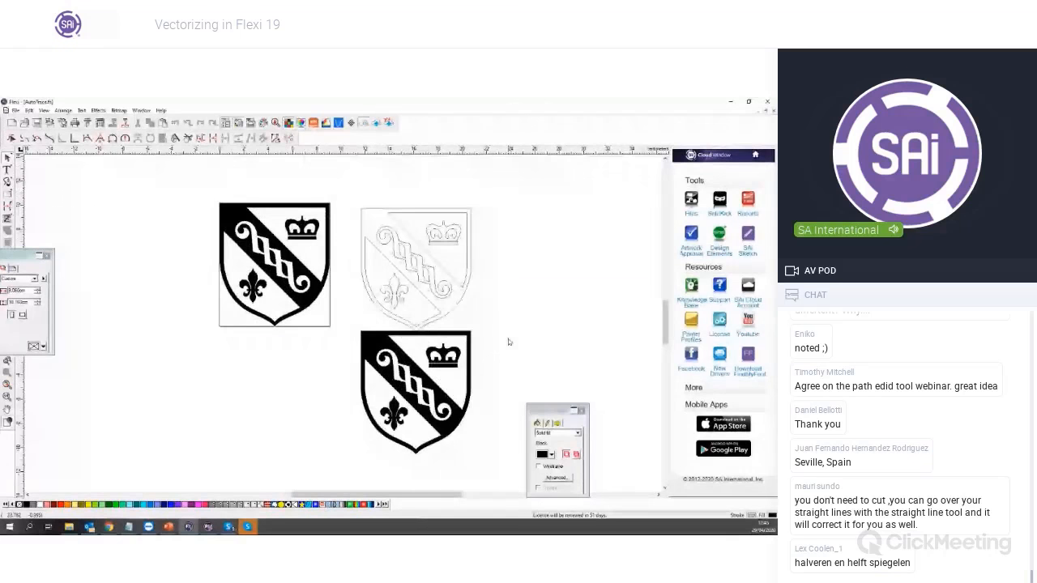